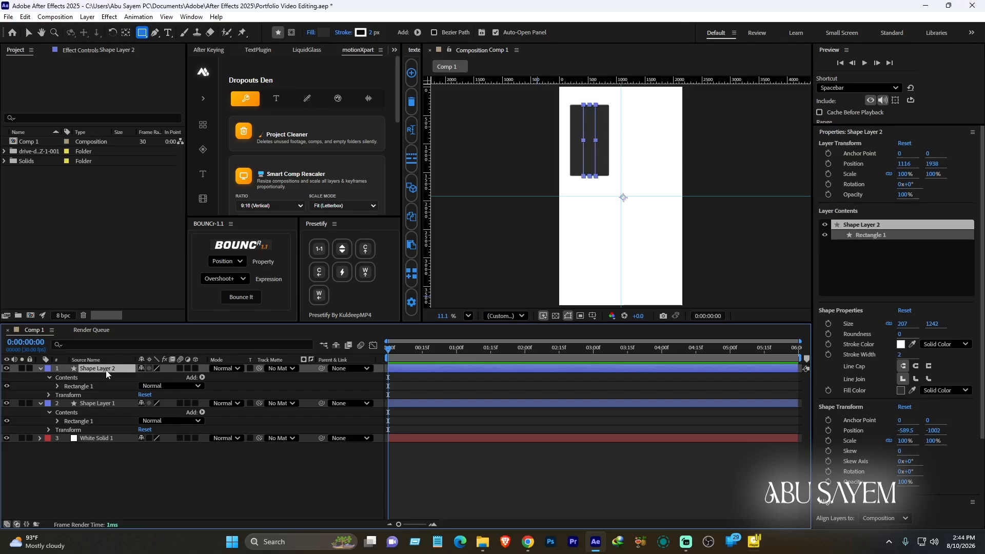
- Nudge Shape Layer 2 to X position 1125 and remove the narrow rectangle's stroke
{"action": "key", "text": "Right"}
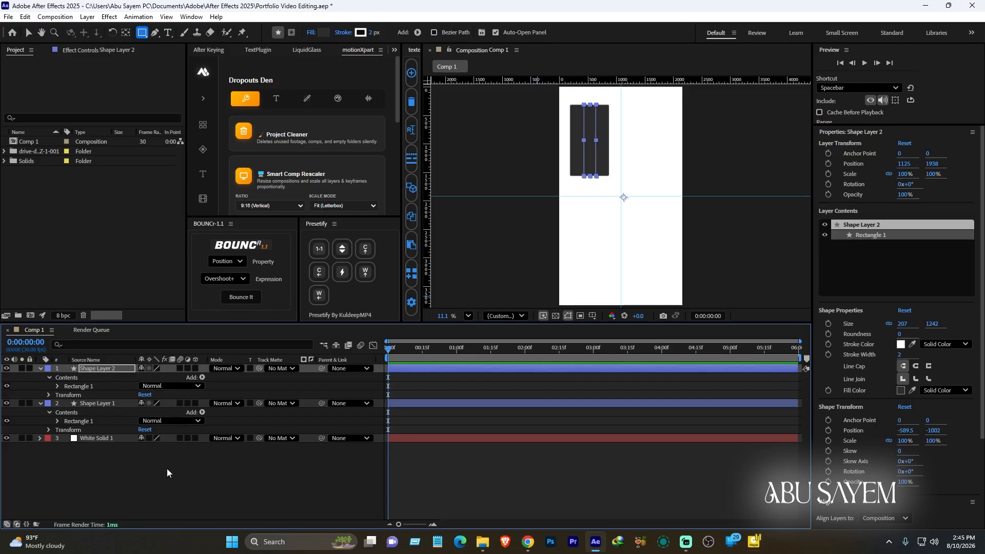
{"action": "left_click", "coordinate": [343, 33]}
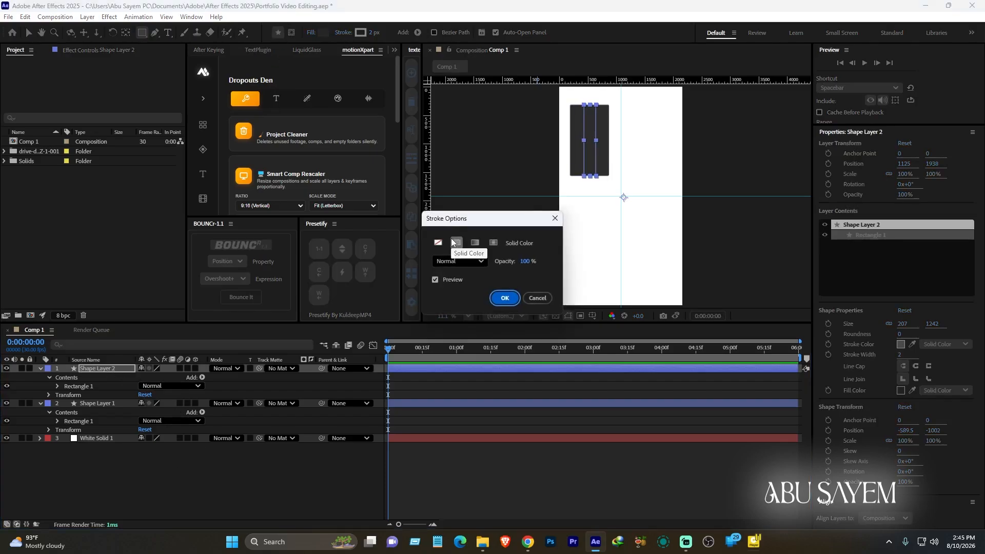
{"action": "left_click", "coordinate": [438, 243]}
{"action": "left_click", "coordinate": [504, 298]}
- Fill the narrow rectangle with bright blue and set Shape Layer 1 as the track matte of Shape Layer 2
{"action": "left_click", "coordinate": [324, 32]}
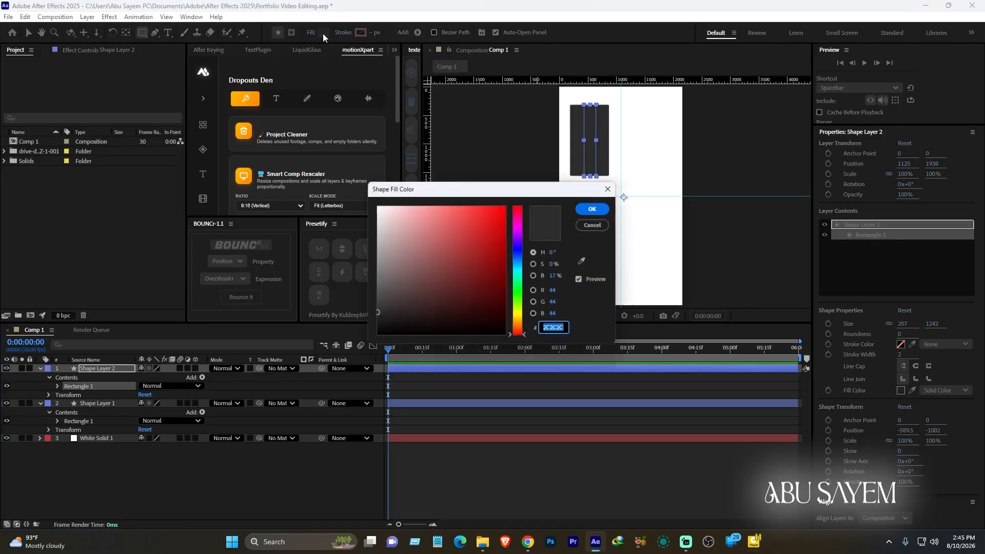
{"action": "left_click", "coordinate": [518, 258]}
{"action": "left_click", "coordinate": [475, 205]}
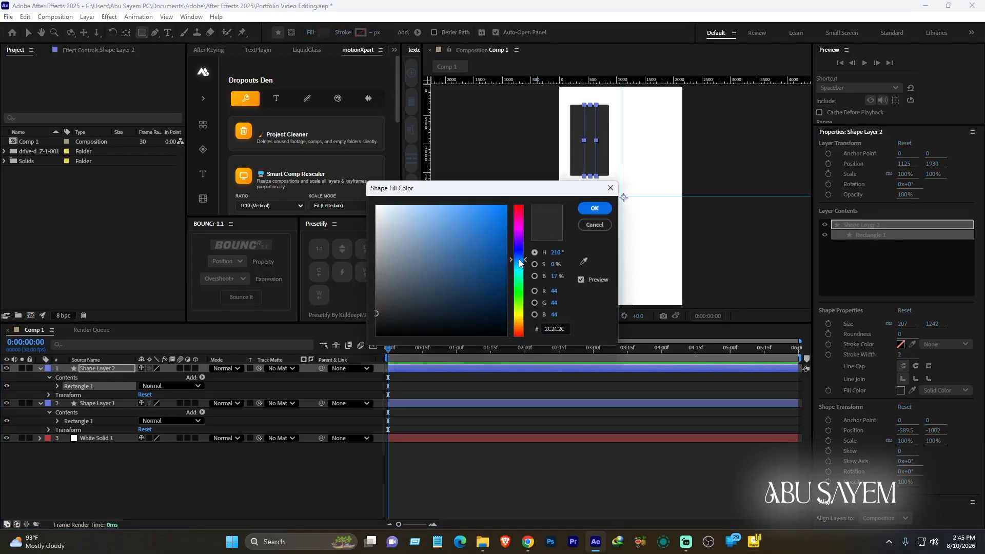
{"action": "left_click", "coordinate": [594, 209]}
{"action": "left_click", "coordinate": [106, 470]}
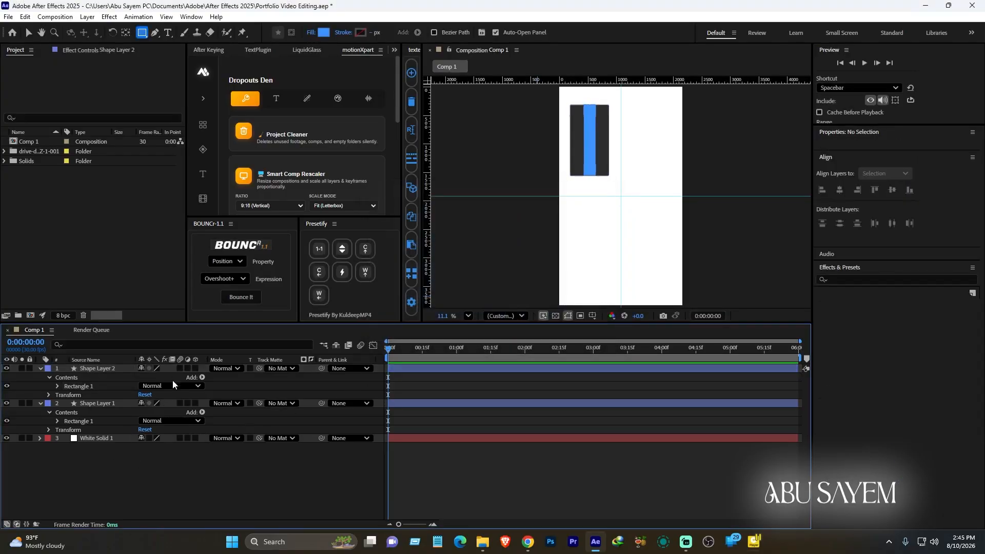
{"action": "left_click_drag", "start_coordinate": [259, 368], "coordinate": [92, 402]}
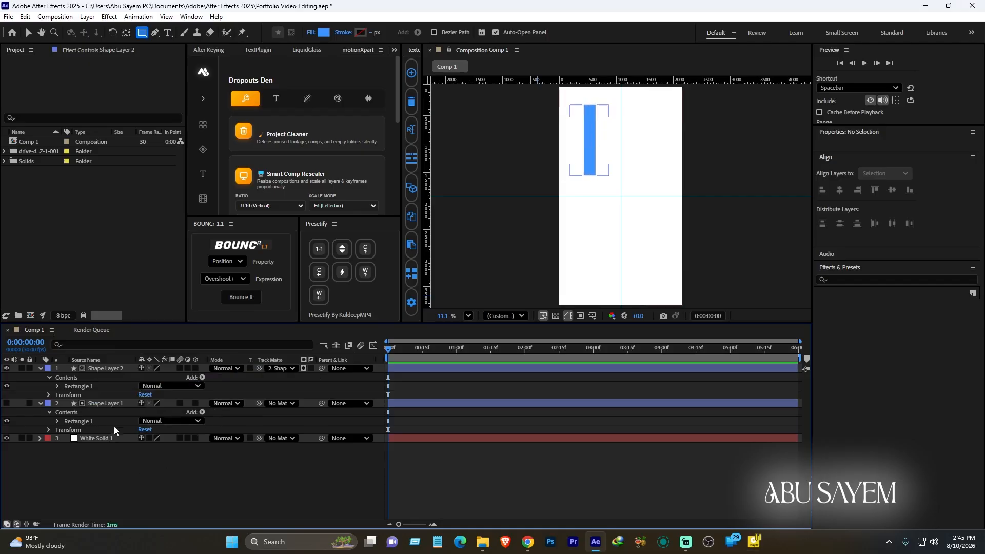
- Duplicate Shape Layer 1, move the copy directly below the original in the layer stack, and make the copy visible
{"action": "left_click", "coordinate": [100, 402]}
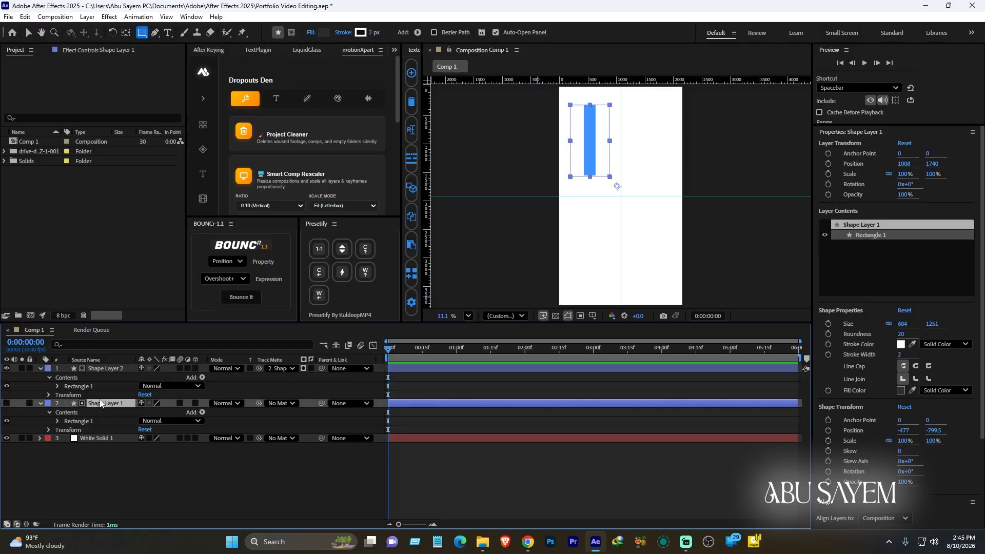
{"action": "key", "text": "ctrl+d"}
{"action": "left_click", "coordinate": [116, 476]}
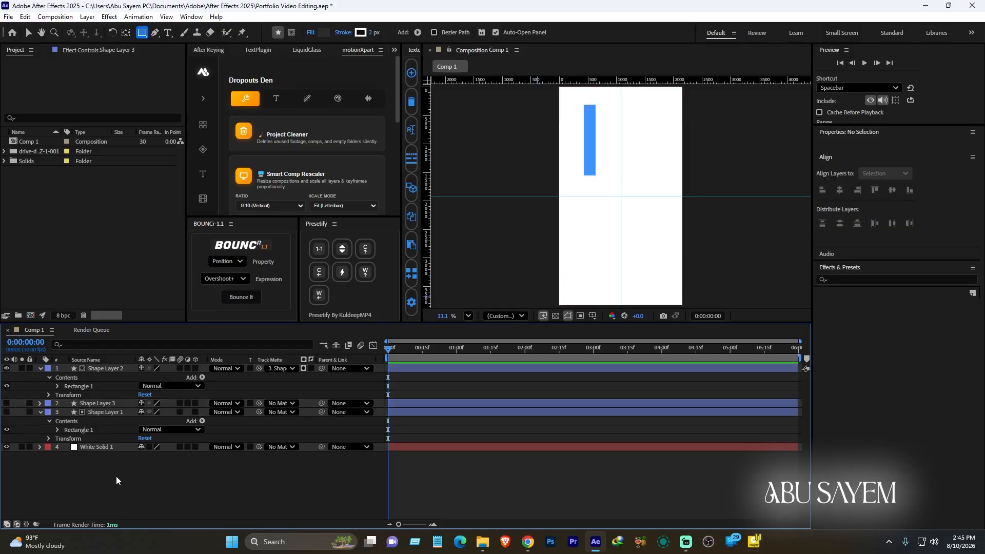
{"action": "left_click", "coordinate": [103, 403]}
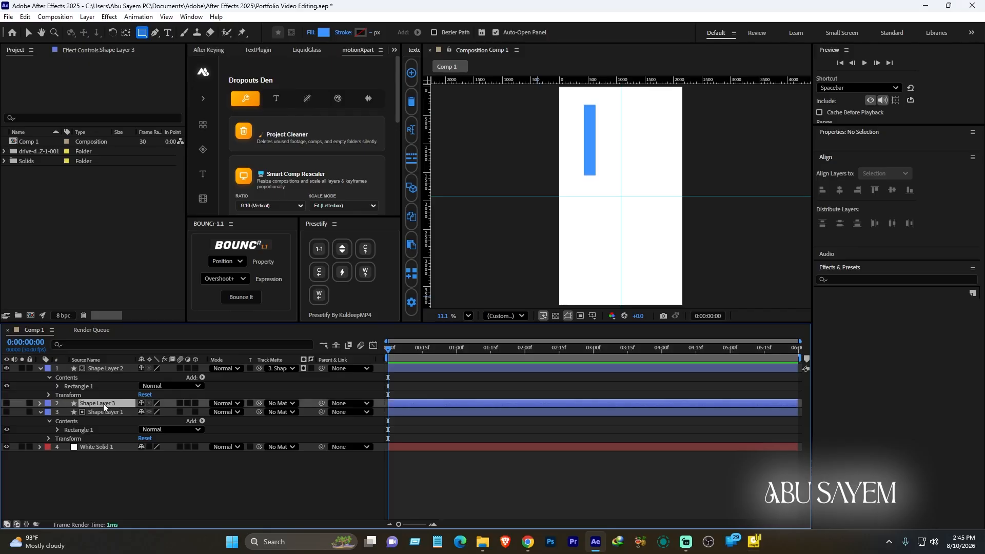
{"action": "left_click_drag", "start_coordinate": [103, 403], "coordinate": [103, 417]}
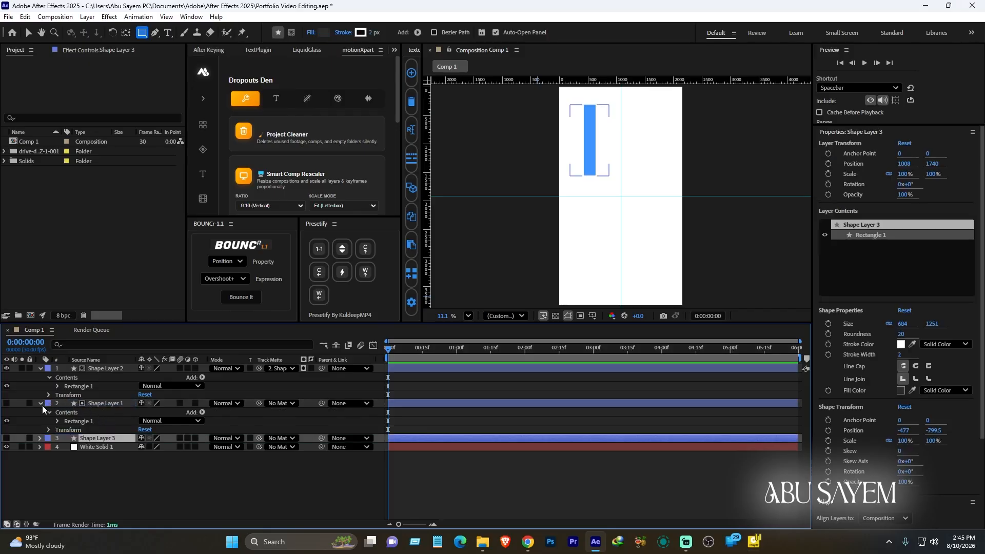
{"action": "left_click", "coordinate": [41, 404]}
{"action": "left_click", "coordinate": [98, 442]}
{"action": "left_click", "coordinate": [7, 412]}
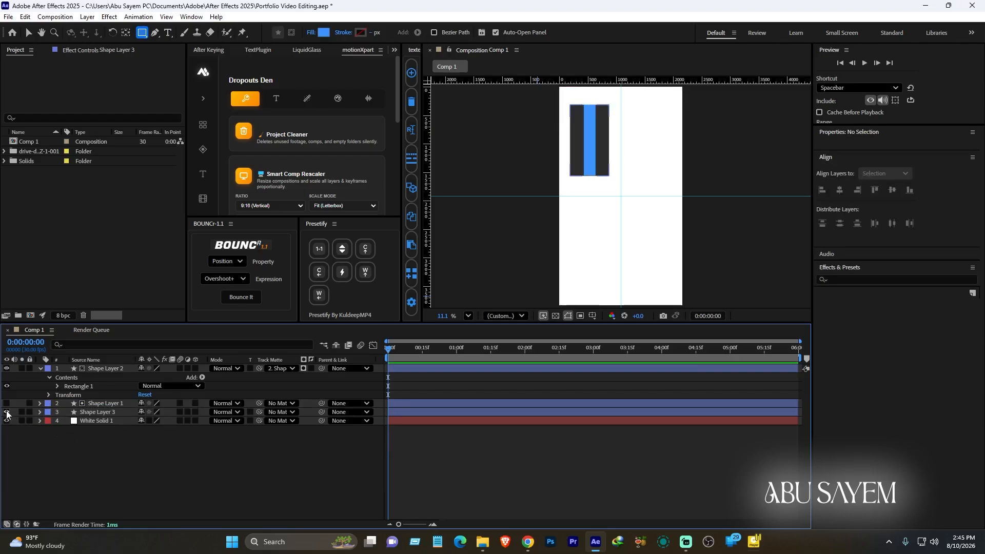
- Give the duplicated rectangle on Shape Layer 3 a black stroke and remove its fill
{"action": "left_click", "coordinate": [111, 413]}
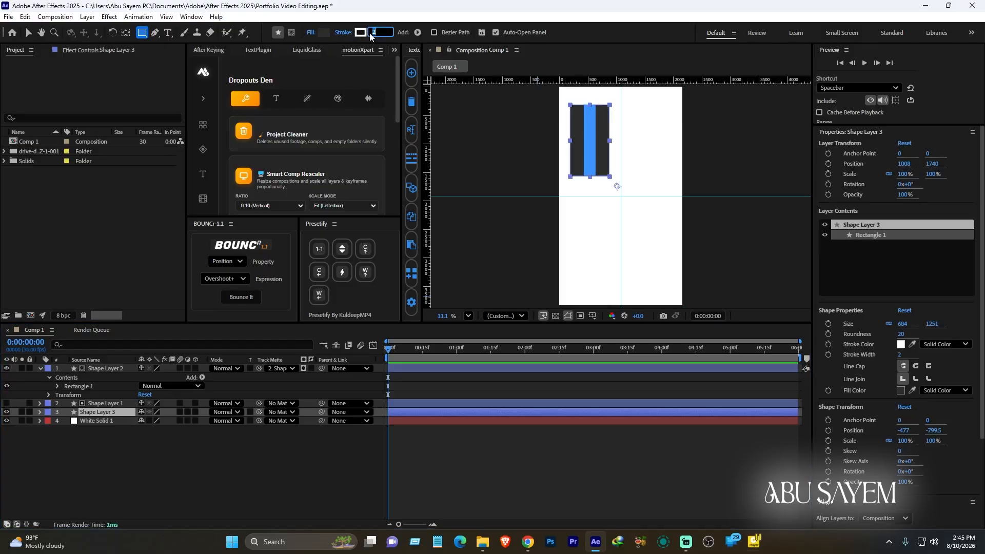
{"action": "left_click", "coordinate": [199, 460]}
{"action": "left_click", "coordinate": [101, 414]}
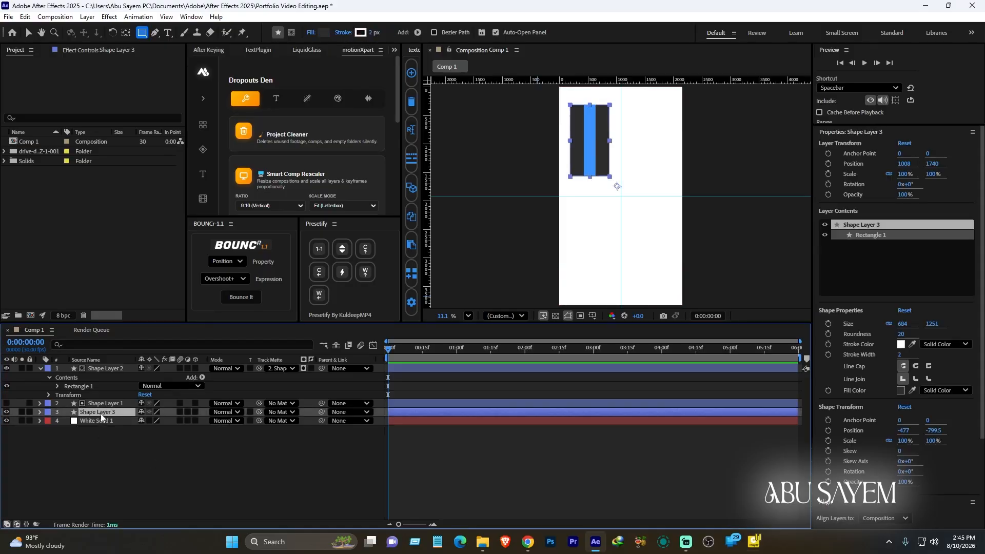
{"action": "left_click", "coordinate": [360, 33]}
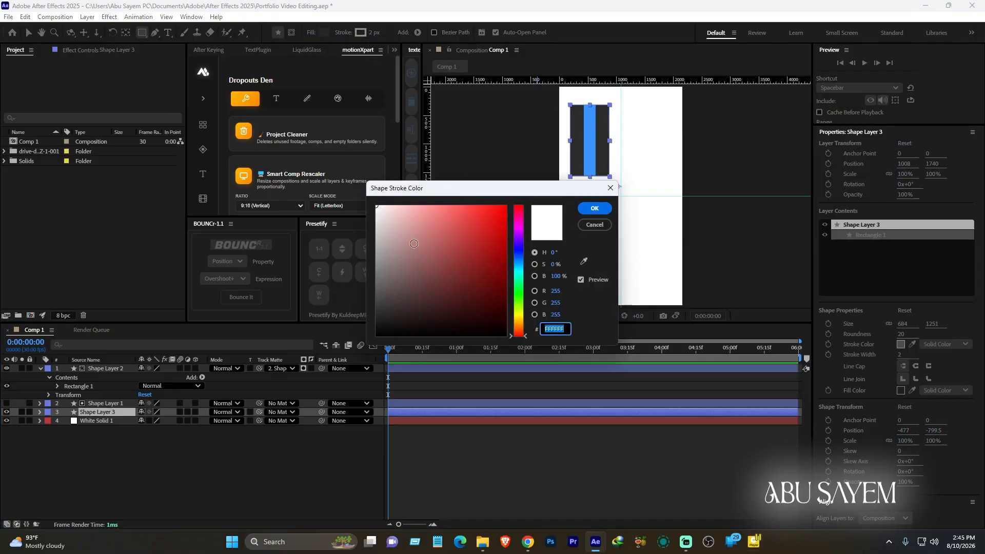
{"action": "left_click_drag", "start_coordinate": [414, 244], "coordinate": [390, 338]}
{"action": "left_click", "coordinate": [595, 208]}
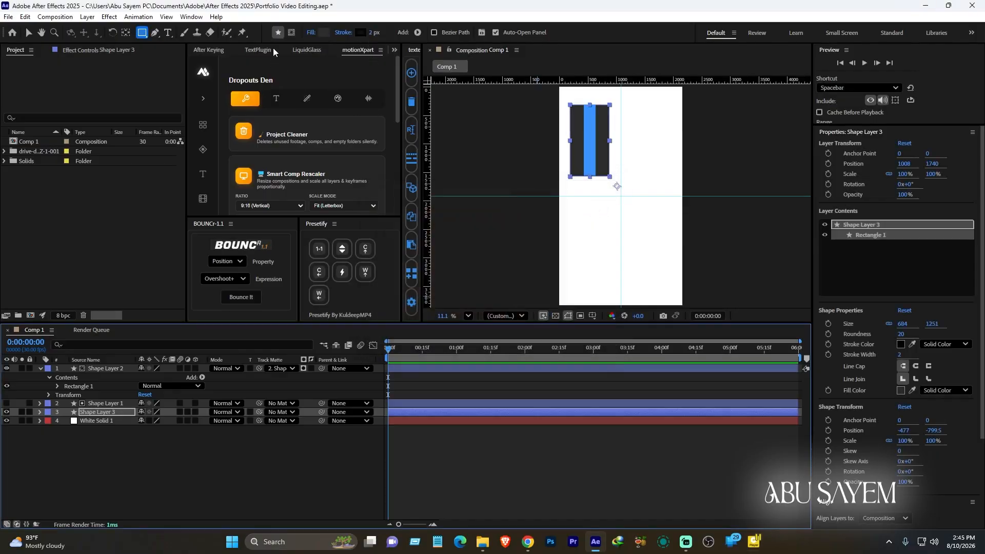
{"action": "left_click", "coordinate": [311, 33]}
{"action": "left_click", "coordinate": [435, 244]}
{"action": "left_click", "coordinate": [506, 294]}
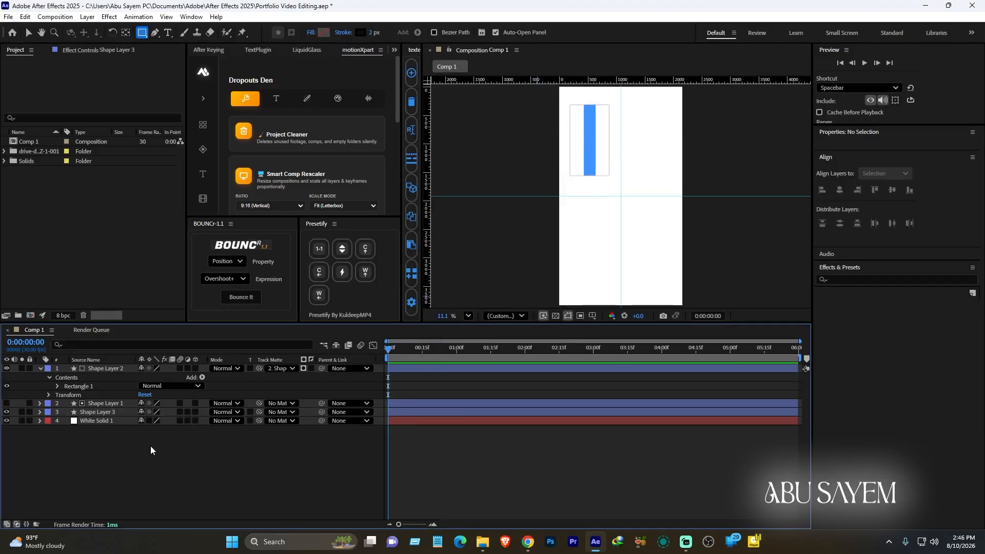
- Place the sydney-sweeney-american-eagle.png image over the outlined rectangle and scale it to 86%
{"action": "left_click", "coordinate": [5, 152]}
{"action": "left_click", "coordinate": [41, 172]}
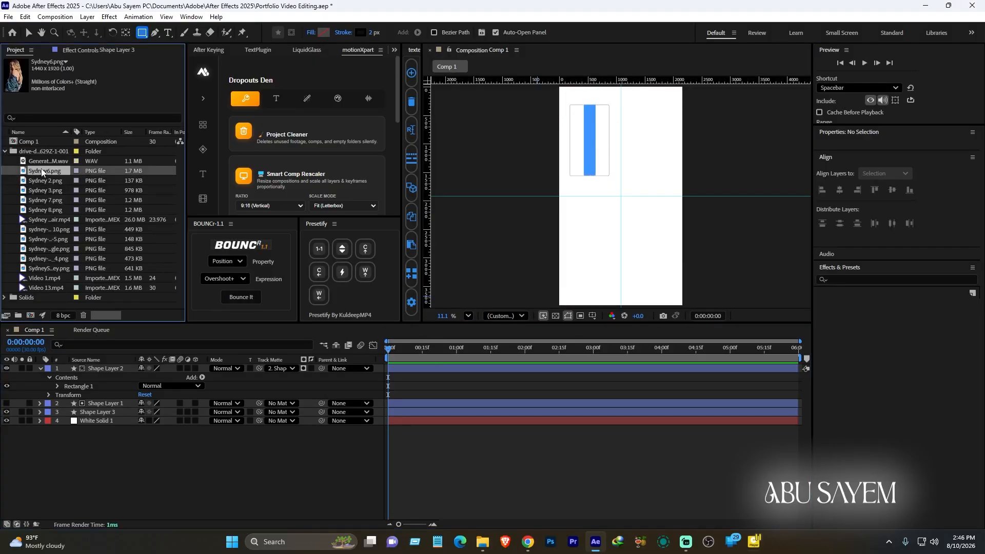
{"action": "left_click", "coordinate": [42, 180]}
{"action": "left_click", "coordinate": [42, 190]}
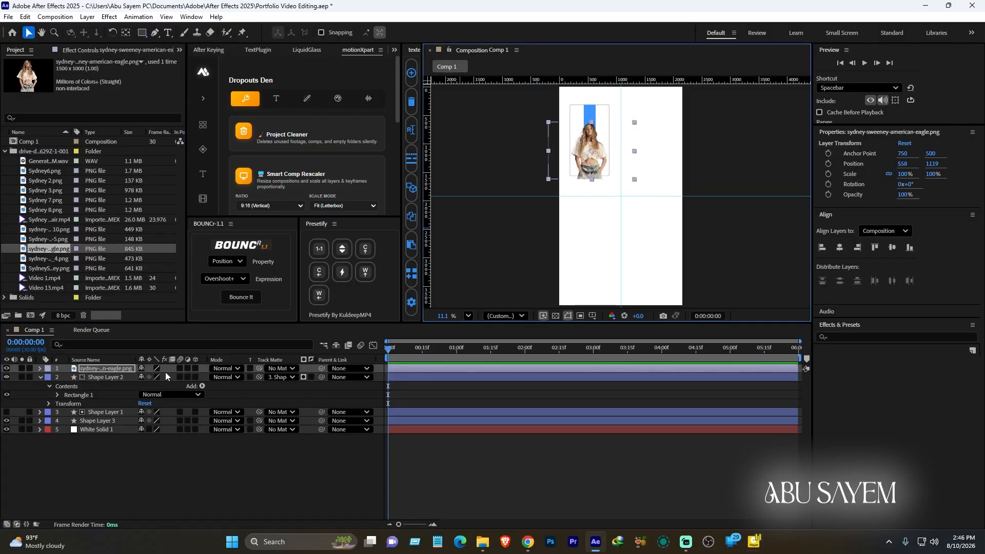
{"action": "key", "text": "s"}
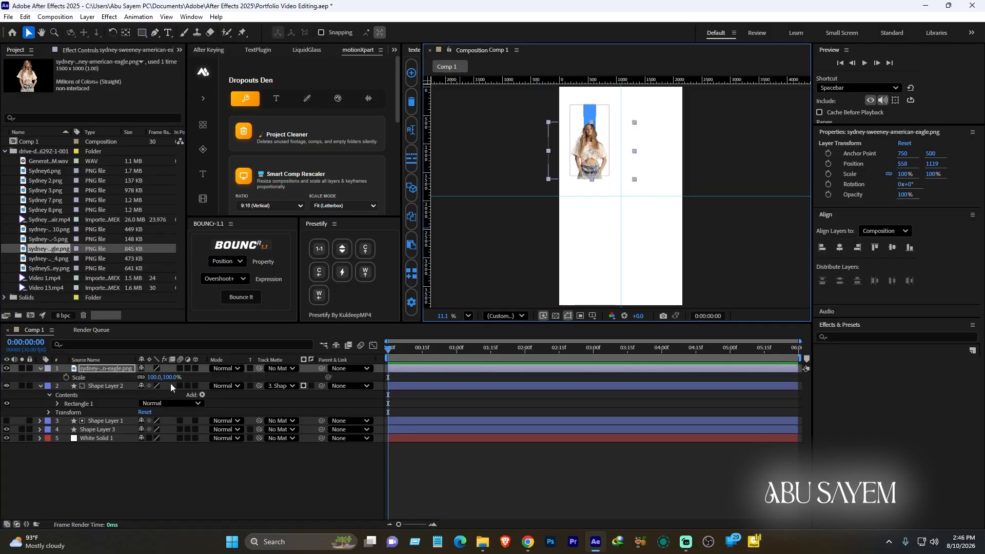
{"action": "left_click_drag", "start_coordinate": [171, 378], "coordinate": [165, 380]}
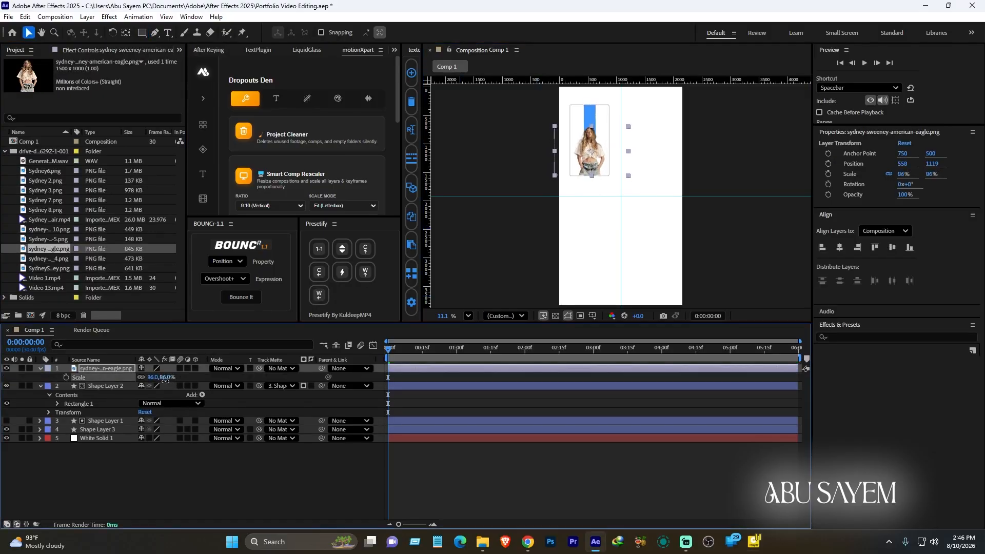
{"action": "left_click", "coordinate": [241, 481]}
- Set the image's position to 558, 1138 and use Shape Layer 1 as its track matte
{"action": "left_click", "coordinate": [101, 367]}
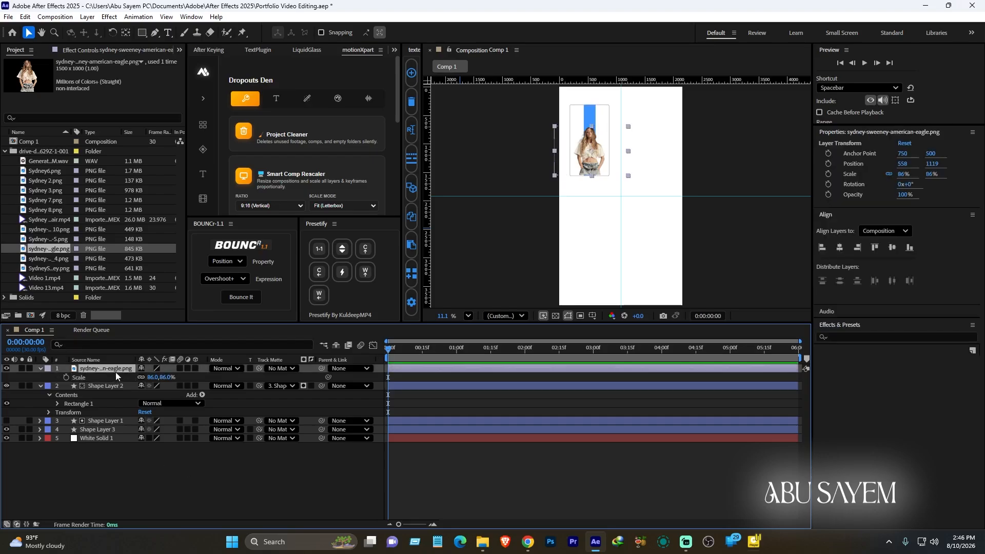
{"action": "key", "text": "p"}
{"action": "left_click_drag", "start_coordinate": [163, 379], "coordinate": [173, 379]}
{"action": "left_click", "coordinate": [250, 464]}
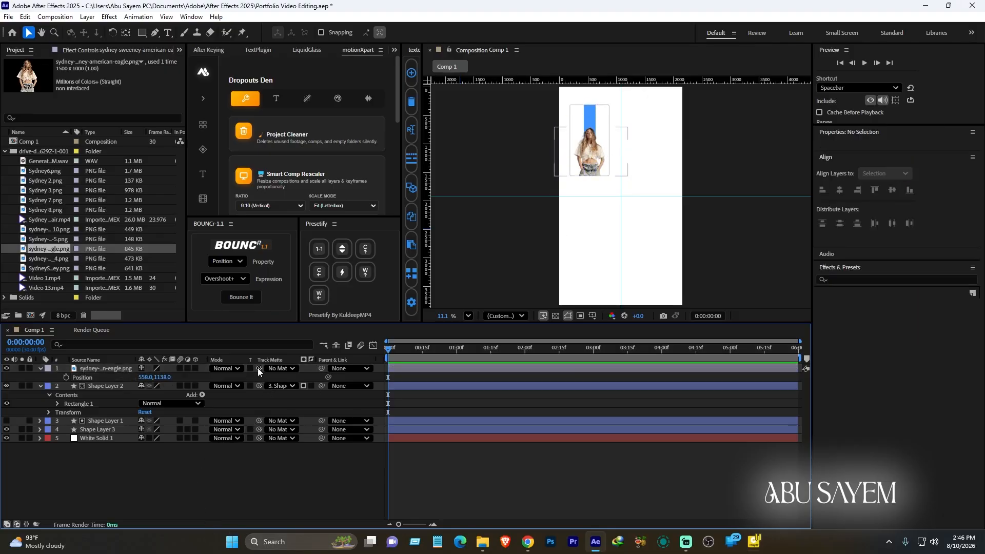
{"action": "left_click_drag", "start_coordinate": [259, 368], "coordinate": [100, 420]}
{"action": "key", "text": "u"}
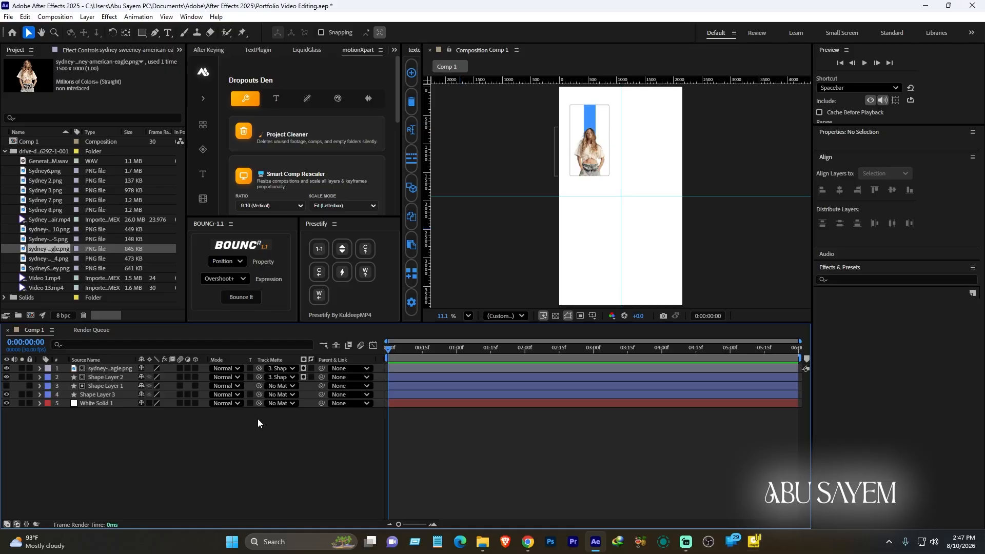
- Paste the text "Sydney Sweeny is a talented actress", set it to 13 px, and place it beside the woman's face at 730, 875
{"action": "key", "text": "ctrl+v"}
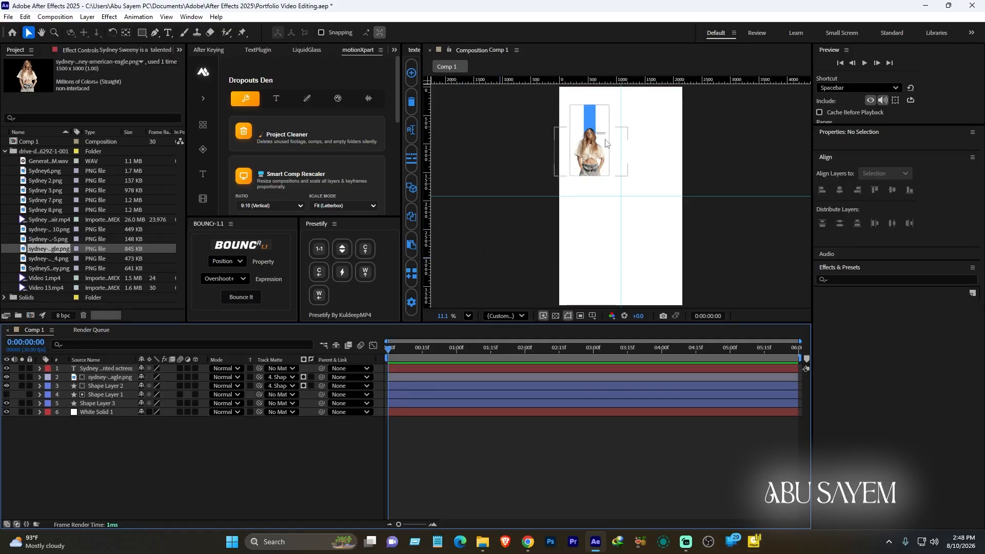
{"action": "left_click", "coordinate": [468, 316]}
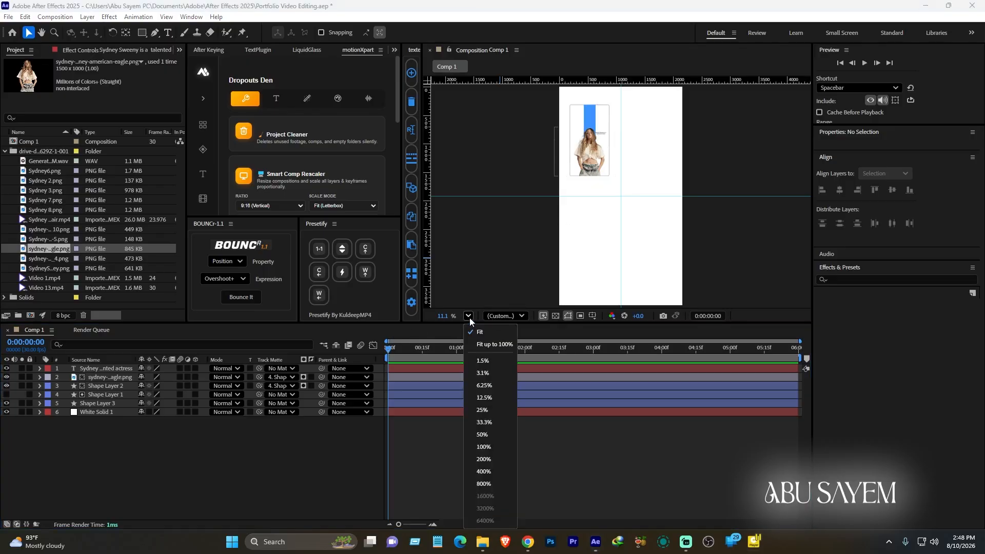
{"action": "left_click", "coordinate": [487, 447]}
{"action": "key", "text": "space"}
{"action": "left_click_drag", "start_coordinate": [559, 258], "coordinate": [682, 457]}
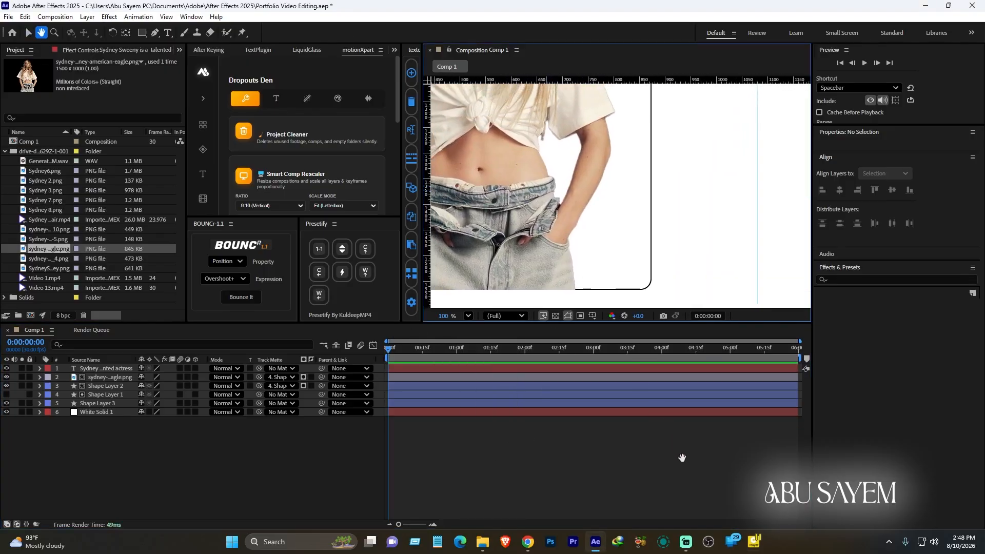
{"action": "left_click_drag", "start_coordinate": [577, 189], "coordinate": [679, 486]}
{"action": "left_click_drag", "start_coordinate": [689, 217], "coordinate": [648, 287]}
{"action": "left_click_drag", "start_coordinate": [629, 196], "coordinate": [640, 218]}
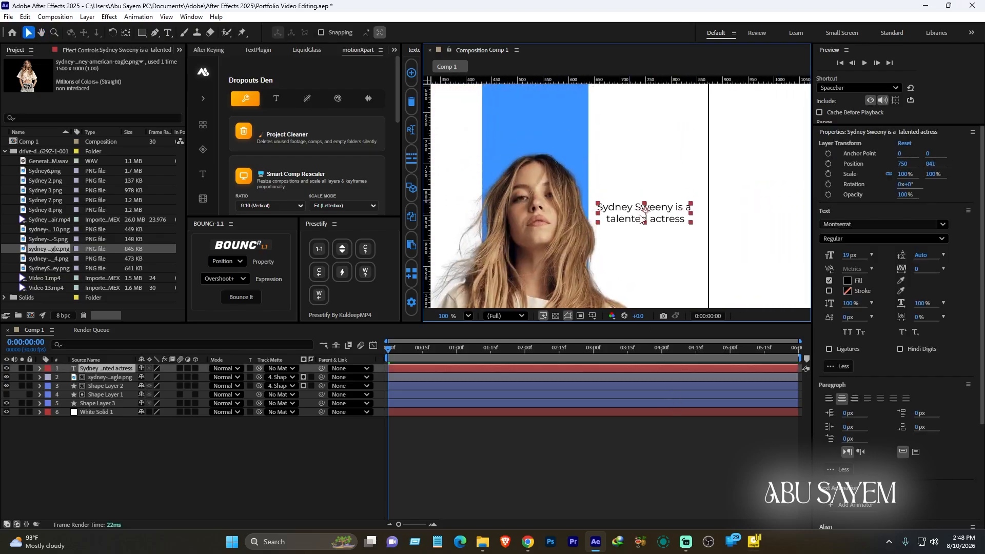
{"action": "left_click", "coordinate": [191, 442]}
- Duplicate the caption, change the copy to "She starts in Euphoria and the white lotus", and move it to the card's left side at about 281, 1018
{"action": "left_click", "coordinate": [127, 370]}
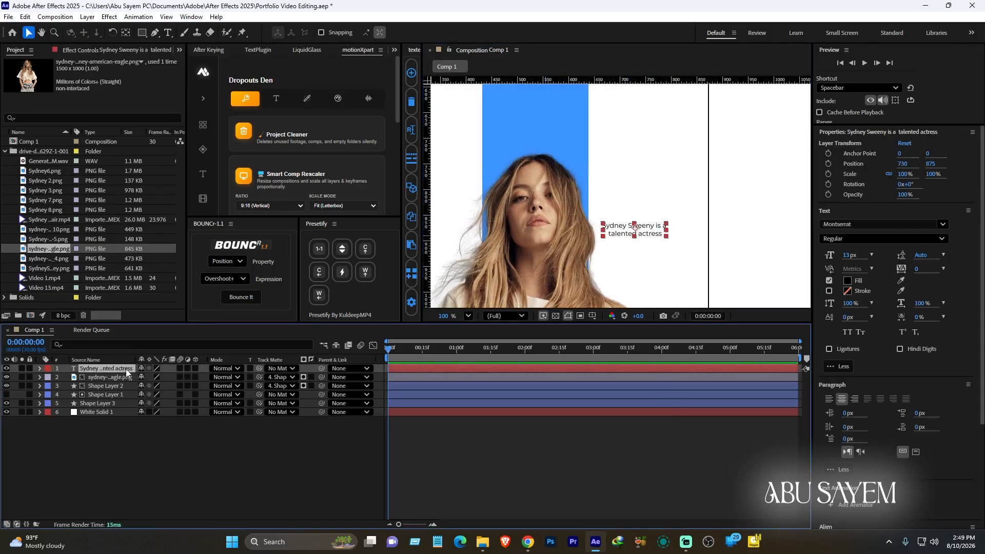
{"action": "key", "text": "ctrl+d"}
{"action": "left_click", "coordinate": [124, 421]}
{"action": "double_click", "coordinate": [123, 371]}
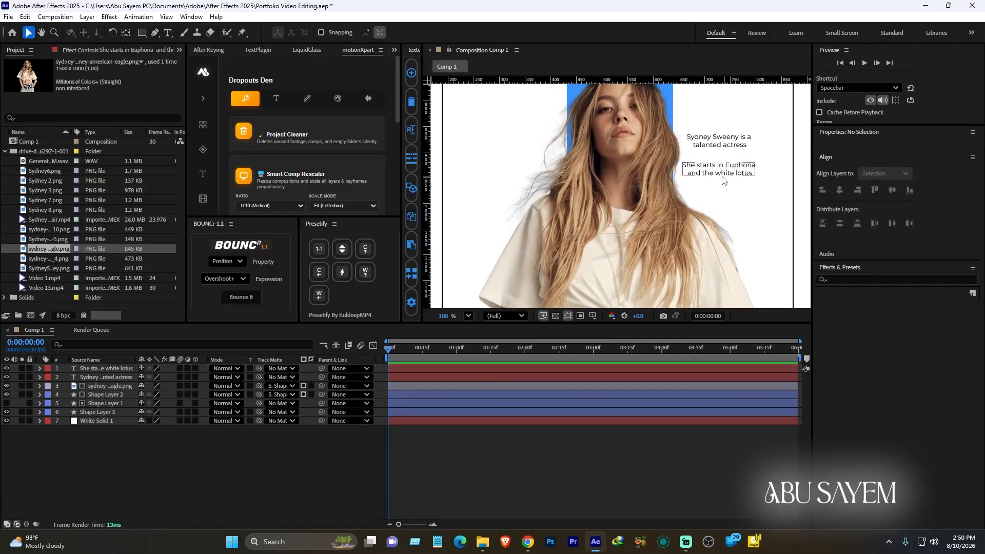
{"action": "left_click_drag", "start_coordinate": [717, 170], "coordinate": [499, 212]}
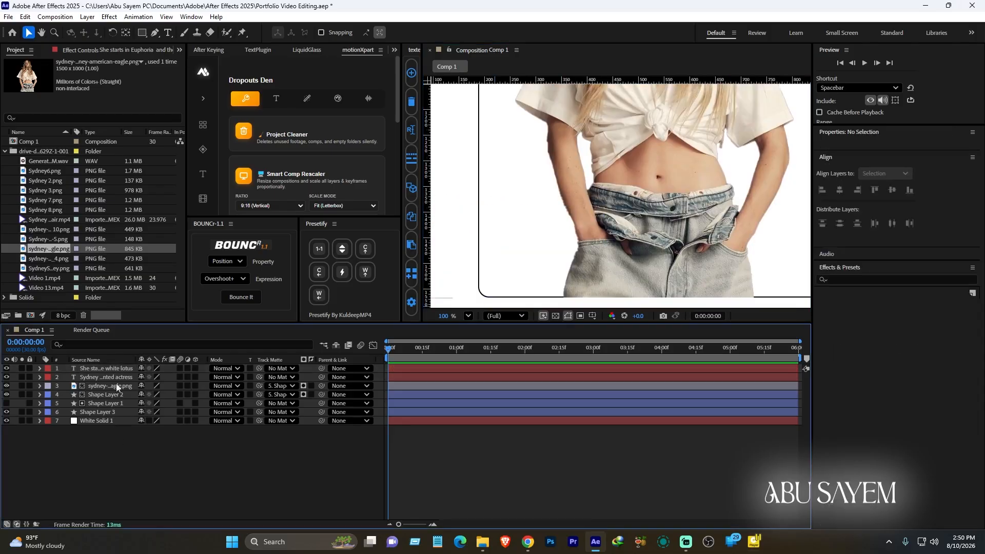
- Duplicate the Euphoria caption, change the copy to "She's one of Hollywood's Rising star", and place it beside the woman's left-side hip in the card
{"action": "left_click", "coordinate": [112, 368]}
{"action": "key", "text": "ctrl+d"}
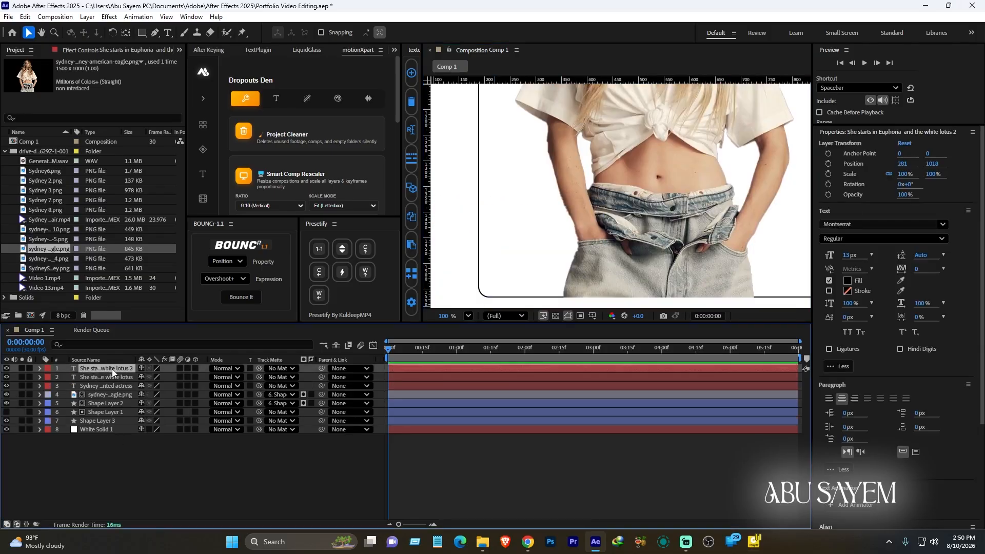
{"action": "double_click", "coordinate": [121, 369]}
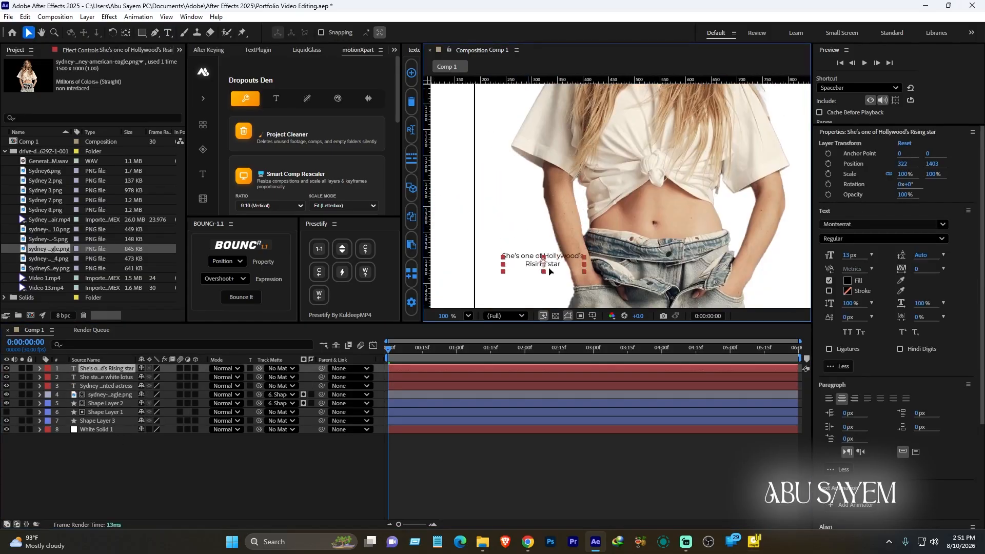
{"action": "mouse_move", "coordinate": [515, 272]}
{"action": "left_mouse_down"}
{"action": "mouse_move", "coordinate": [535, 270]}
{"action": "mouse_move", "coordinate": [525, 266]}
{"action": "left_mouse_up"}
{"action": "left_click", "coordinate": [515, 462]}
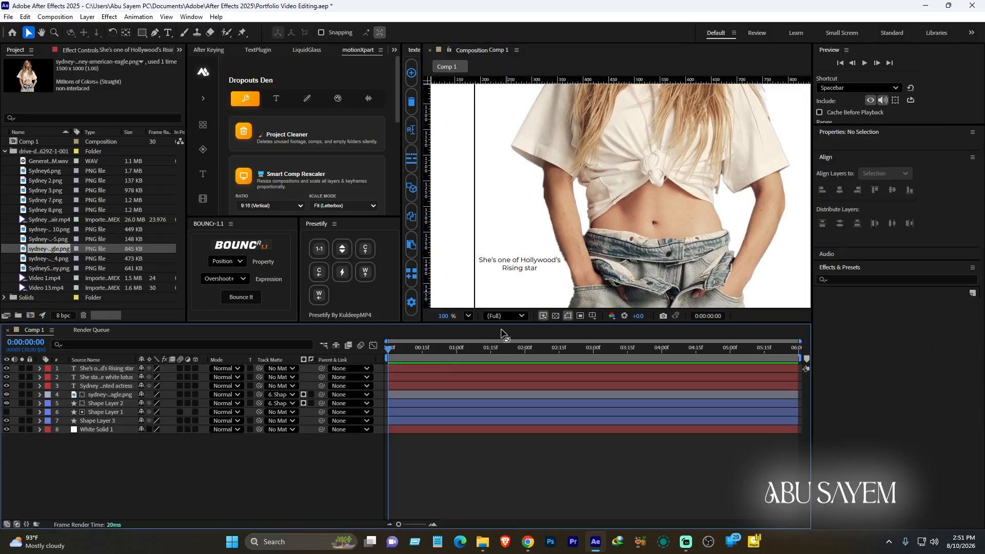
- Fit the whole composition in the viewer and collapse the footage folder
{"action": "left_click", "coordinate": [467, 316]}
{"action": "left_click", "coordinate": [483, 328]}
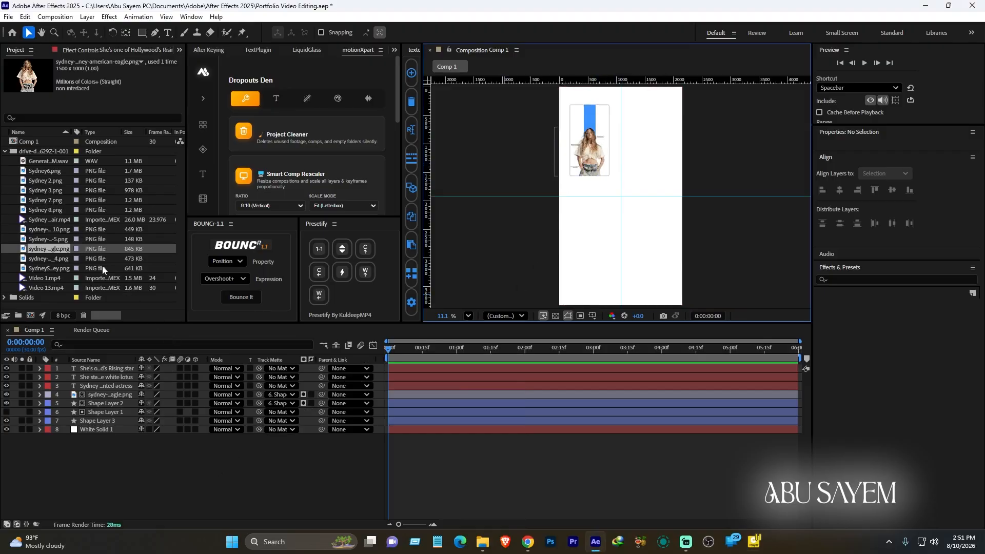
{"action": "left_click", "coordinate": [5, 152]}
{"action": "left_click", "coordinate": [146, 475]}
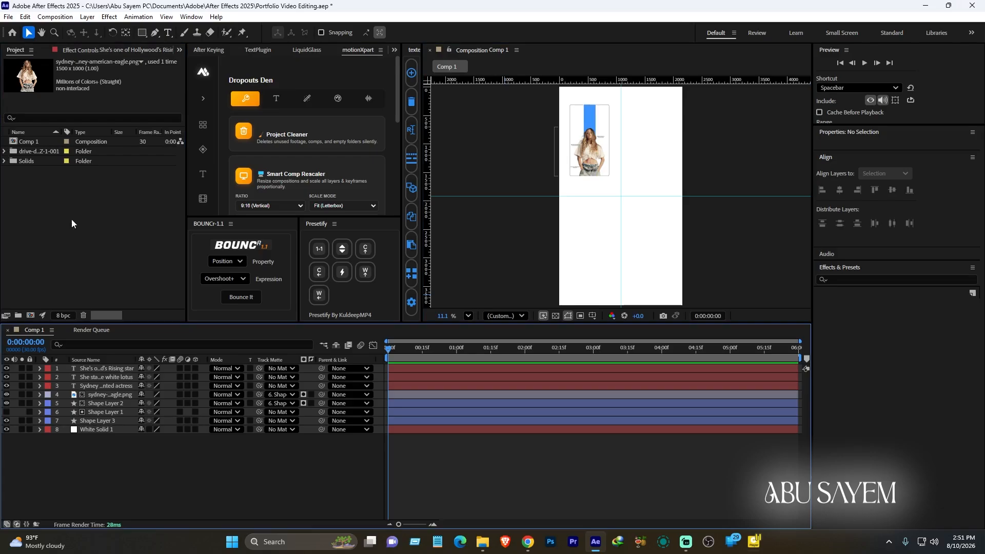
- Create a new 1080 × 1080 px composition named Comp 2 with the aspect ratio unlocked
{"action": "right_click", "coordinate": [70, 219]}
{"action": "left_click", "coordinate": [85, 224]}
{"action": "left_click", "coordinate": [454, 214]}
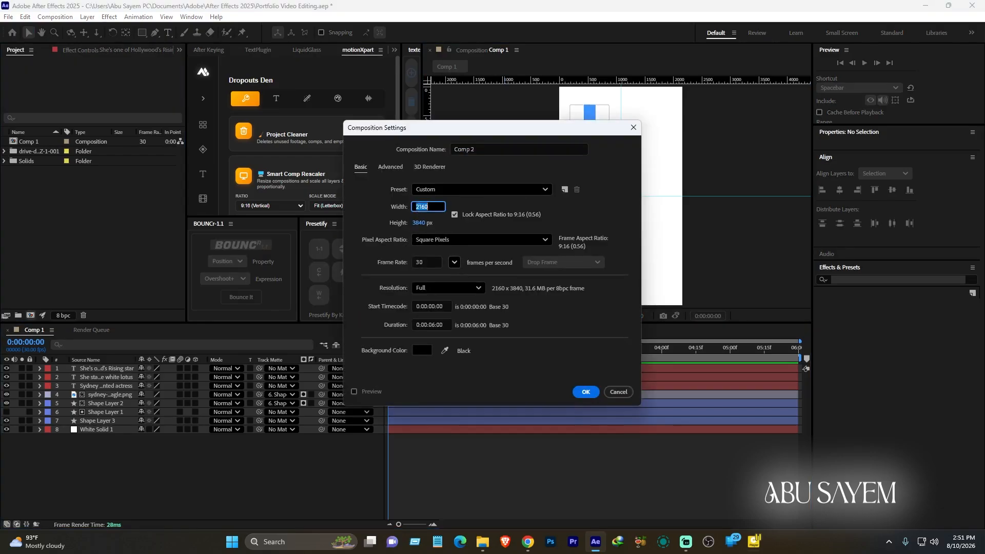
{"action": "type", "text": "1080"}
{"action": "key", "text": "Tab"}
{"action": "type", "text": "1080"}
{"action": "left_click", "coordinate": [586, 393]}
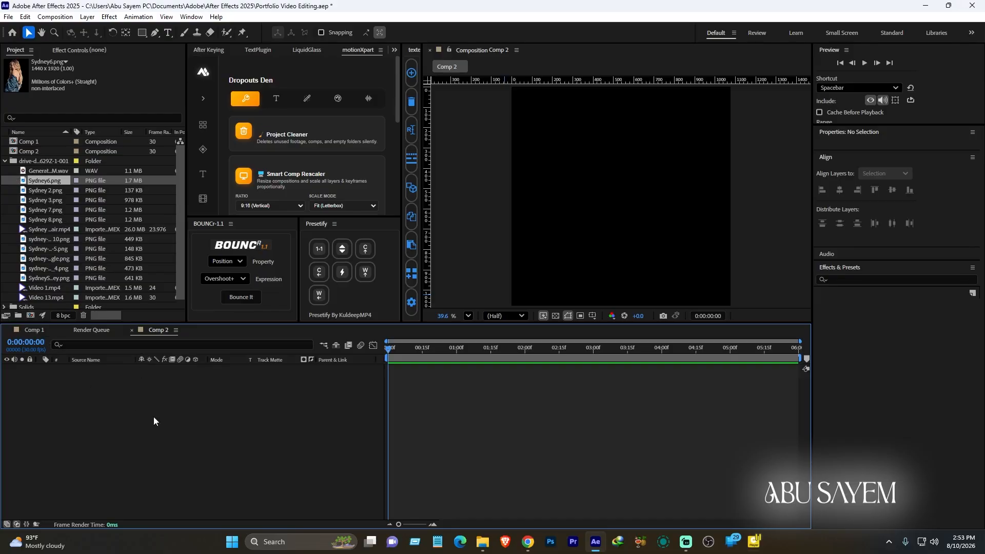
- Add a full-size 1080 × 1080 px dark gray solid to Comp 2 as its background
{"action": "right_click", "coordinate": [156, 420]}
{"action": "mouse_move", "coordinate": [257, 293]}
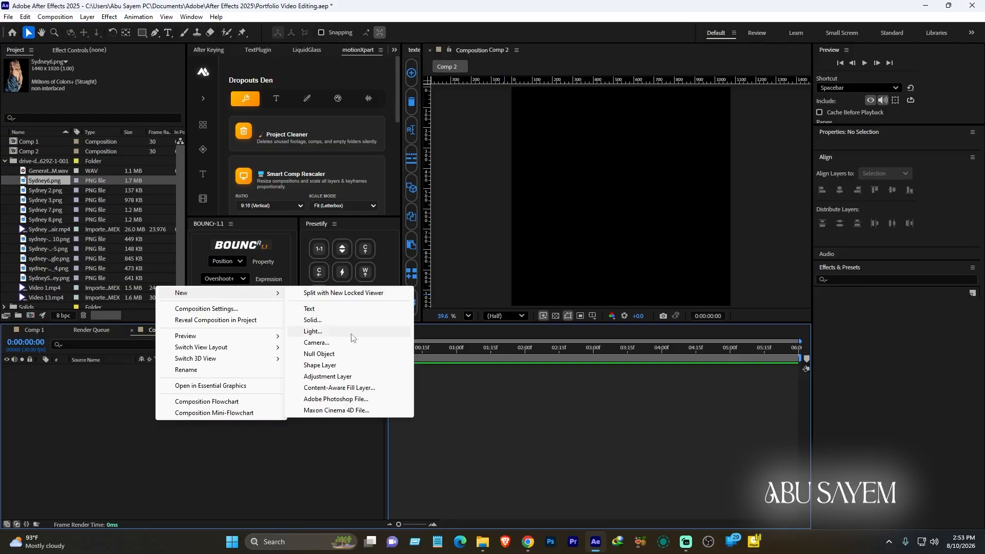
{"action": "left_click", "coordinate": [323, 321]}
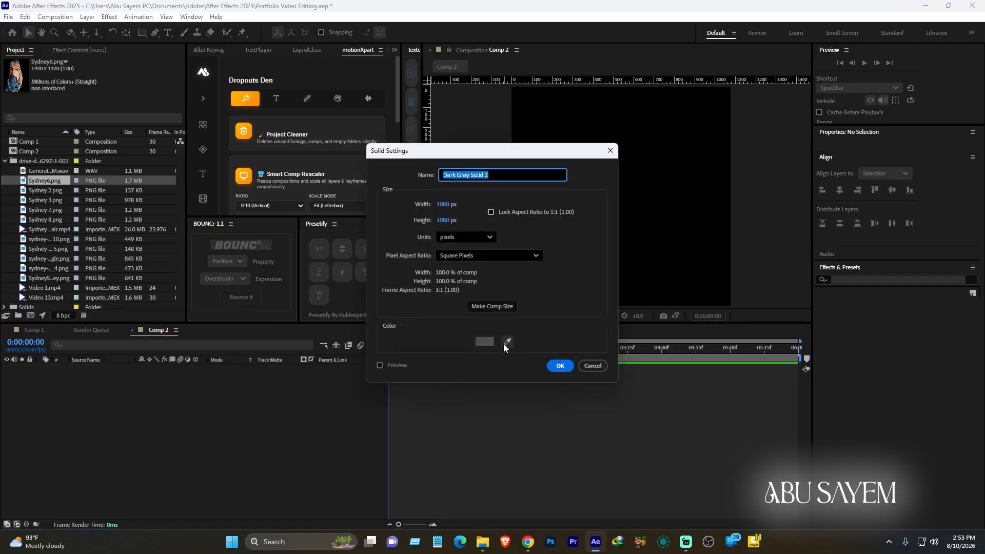
{"action": "left_click", "coordinate": [558, 366]}
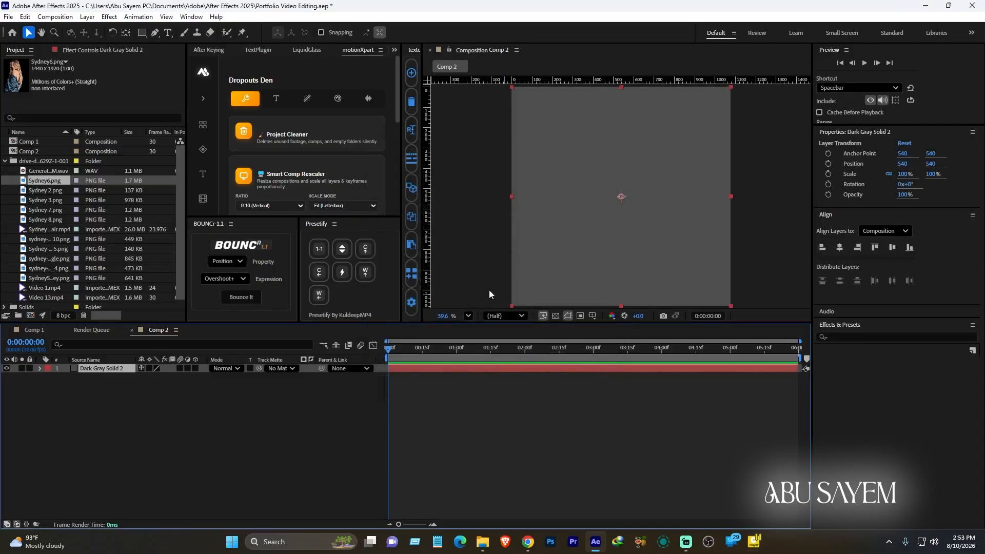
{"action": "left_click", "coordinate": [197, 418]}
- Draw a blue rectangle across nearly the full width of Comp 2, leaving a gray band free along the bottom
{"action": "left_click", "coordinate": [141, 33]}
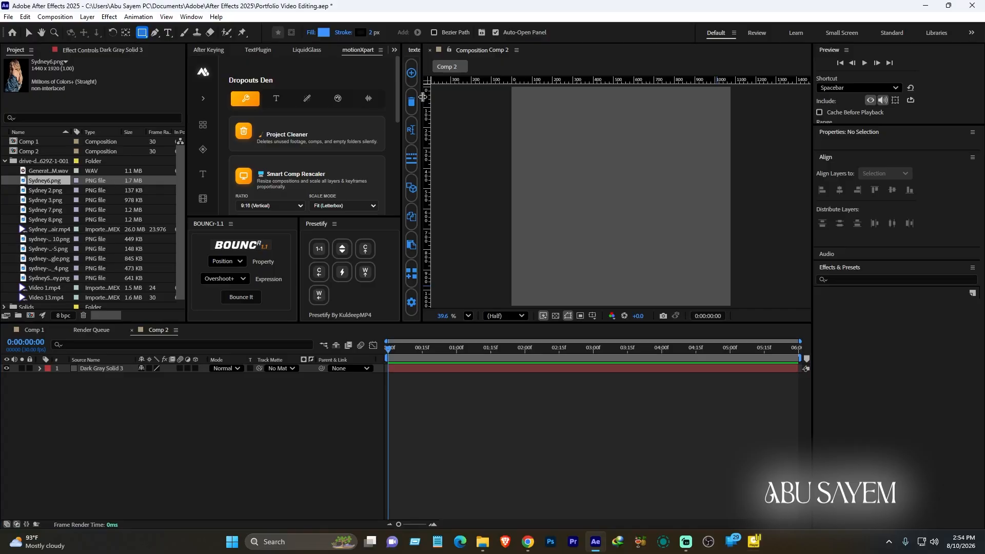
{"action": "mouse_move", "coordinate": [513, 89]}
{"action": "left_mouse_down"}
{"action": "mouse_move", "coordinate": [621, 166]}
{"action": "mouse_move", "coordinate": [706, 203]}
{"action": "mouse_move", "coordinate": [730, 270]}
{"action": "left_mouse_up"}
{"action": "left_click", "coordinate": [179, 444]}
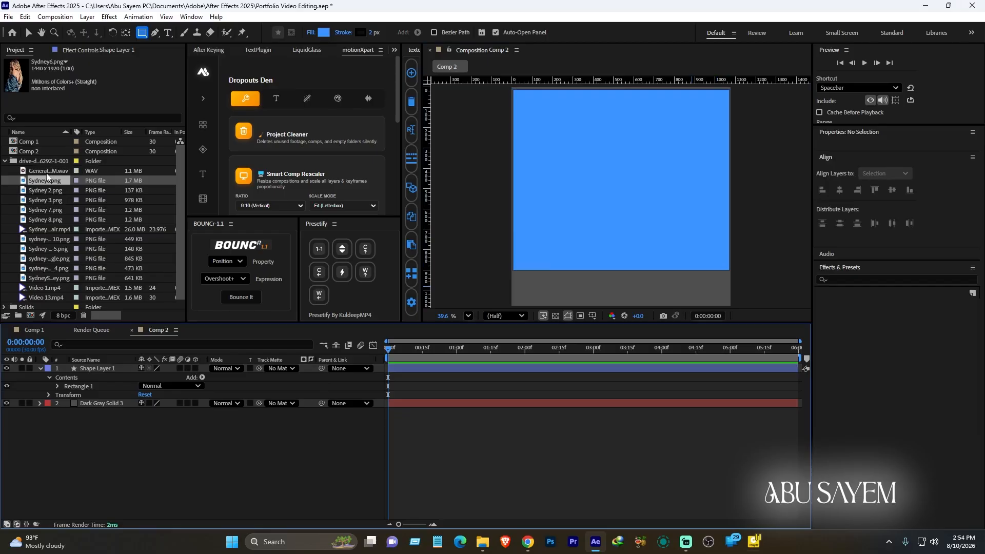
- Place Sydney6.png above the rectangle layer in Comp 2 and scale it to 67%
{"action": "left_click_drag", "start_coordinate": [45, 179], "coordinate": [116, 370]}
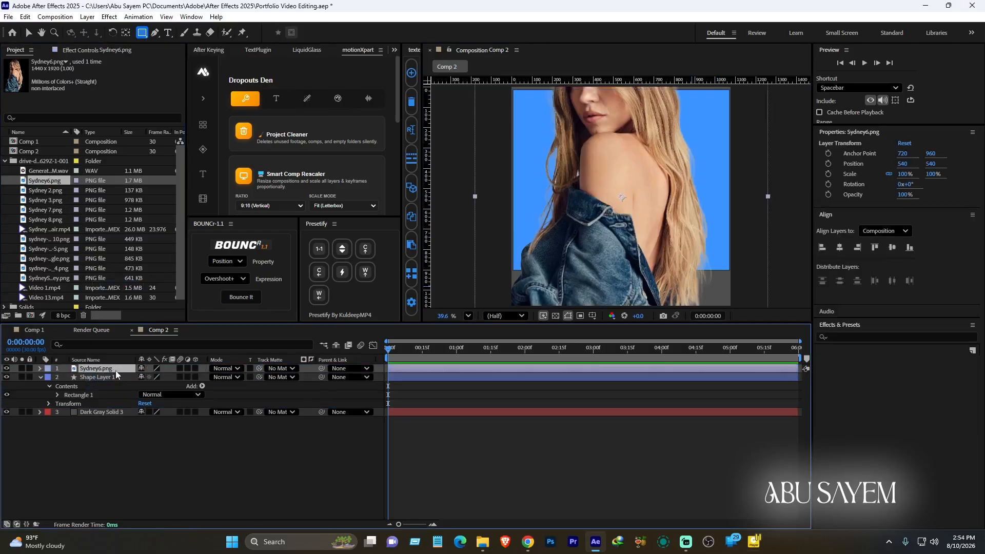
{"action": "key", "text": "s"}
{"action": "left_click", "coordinate": [154, 377]}
{"action": "type", "text": "67"}
{"action": "key", "text": "Return"}
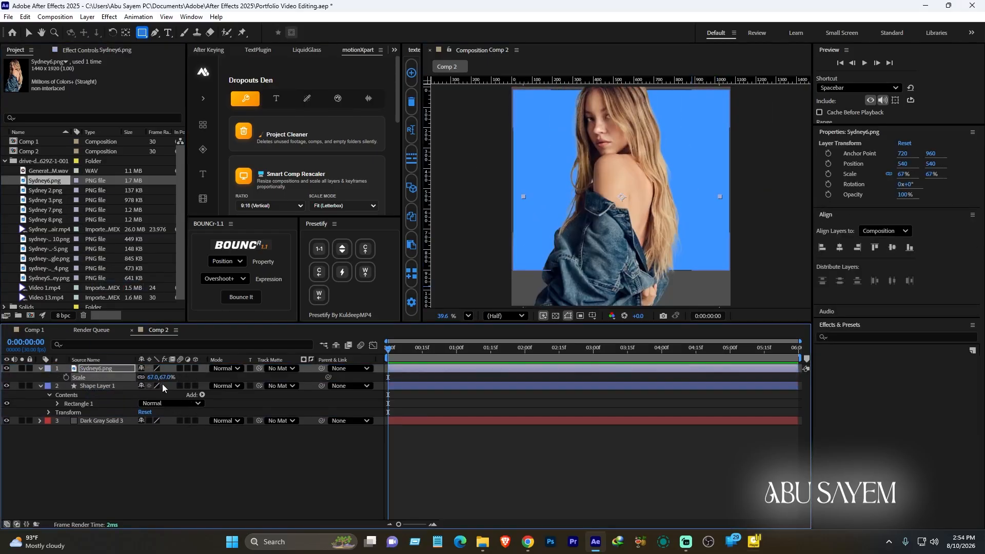
- Move the Sydney6.png photo to 540, 678 and use Shape Layer 1 as its track matte
{"action": "key", "text": "p"}
{"action": "left_click_drag", "start_coordinate": [161, 377], "coordinate": [231, 376]}
{"action": "left_click", "coordinate": [152, 485]}
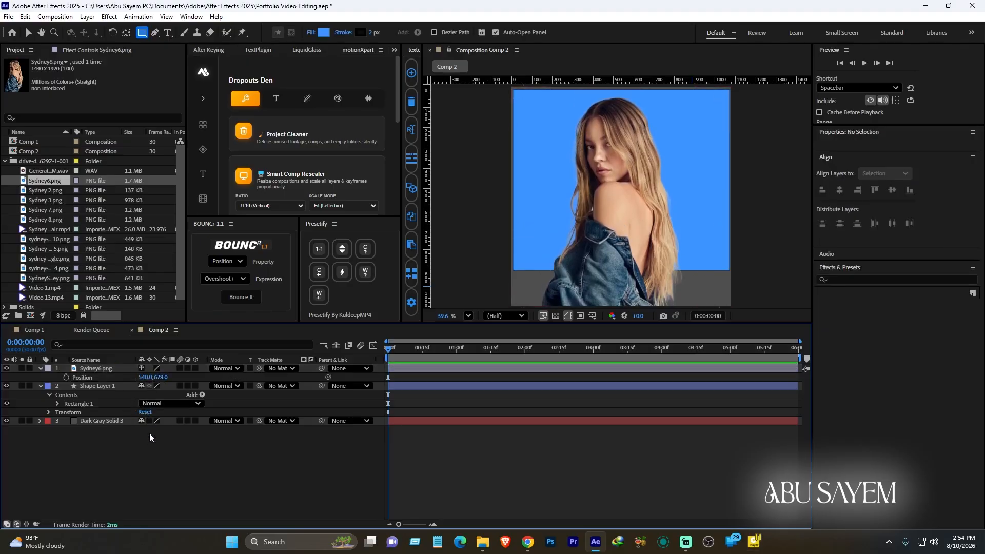
{"action": "left_click_drag", "start_coordinate": [261, 368], "coordinate": [109, 384]}
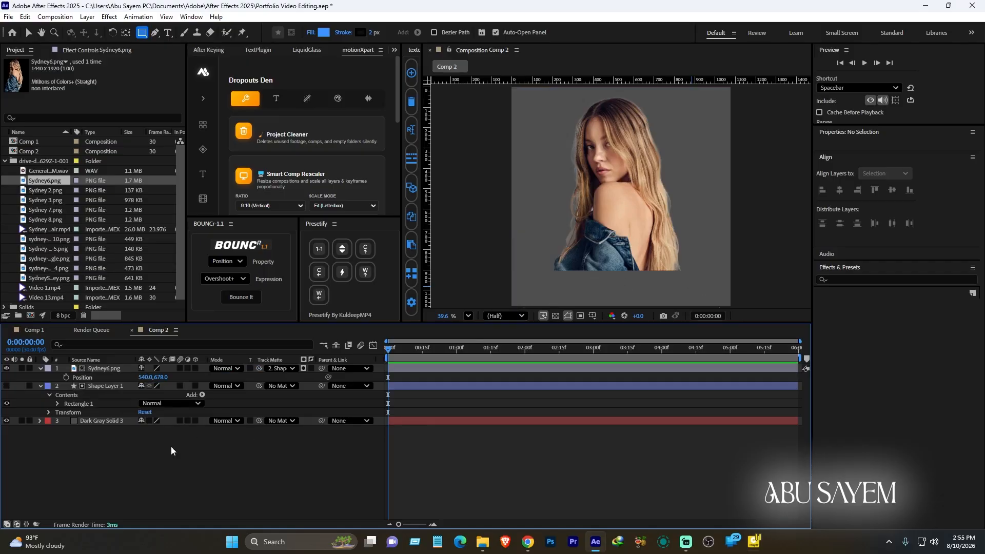
- Add the text "Sydney Sweeny" below the photo, fill it light blue and enlarge it to about the photo's width
{"action": "left_click", "coordinate": [167, 33]}
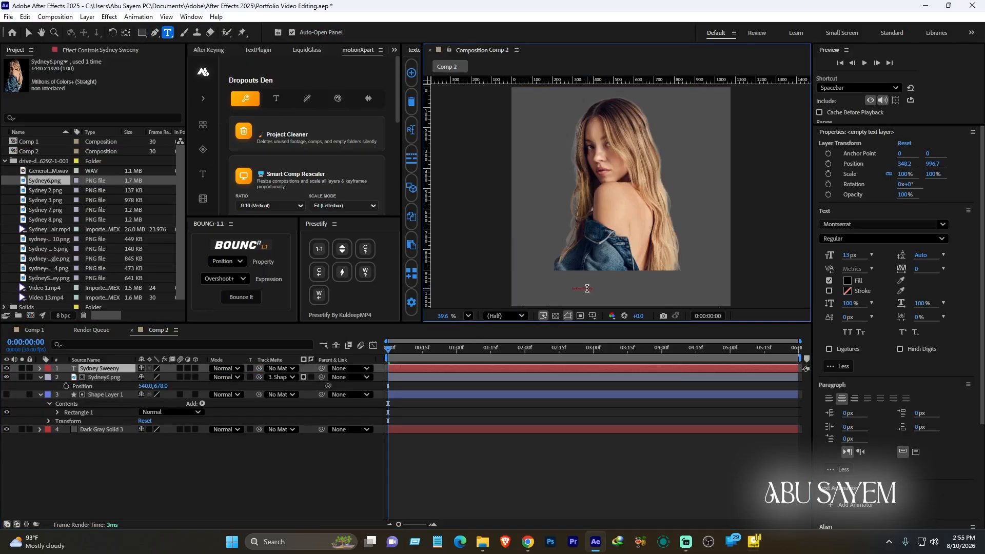
{"action": "left_click", "coordinate": [847, 281]}
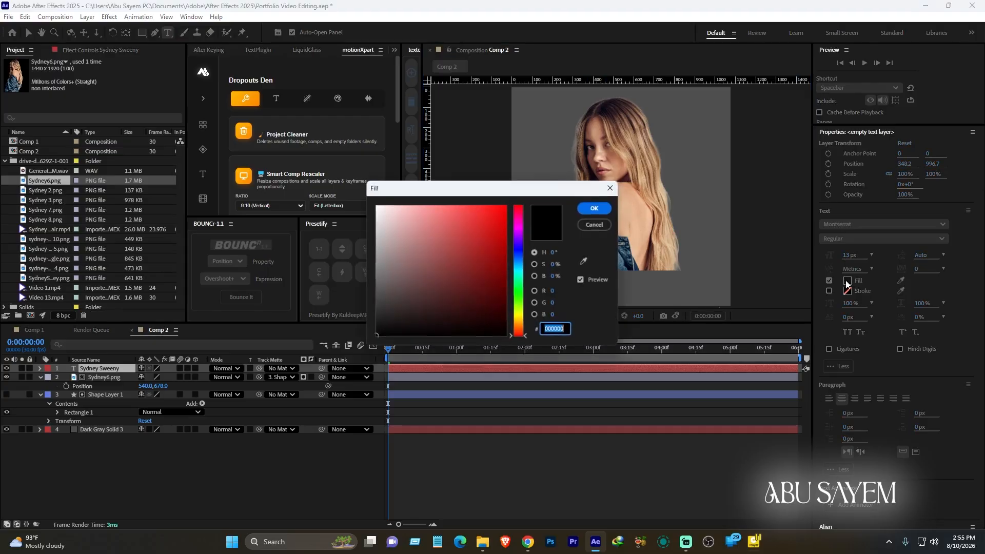
{"action": "left_click_drag", "start_coordinate": [382, 222], "coordinate": [375, 205]}
{"action": "left_click_drag", "start_coordinate": [519, 269], "coordinate": [523, 263]}
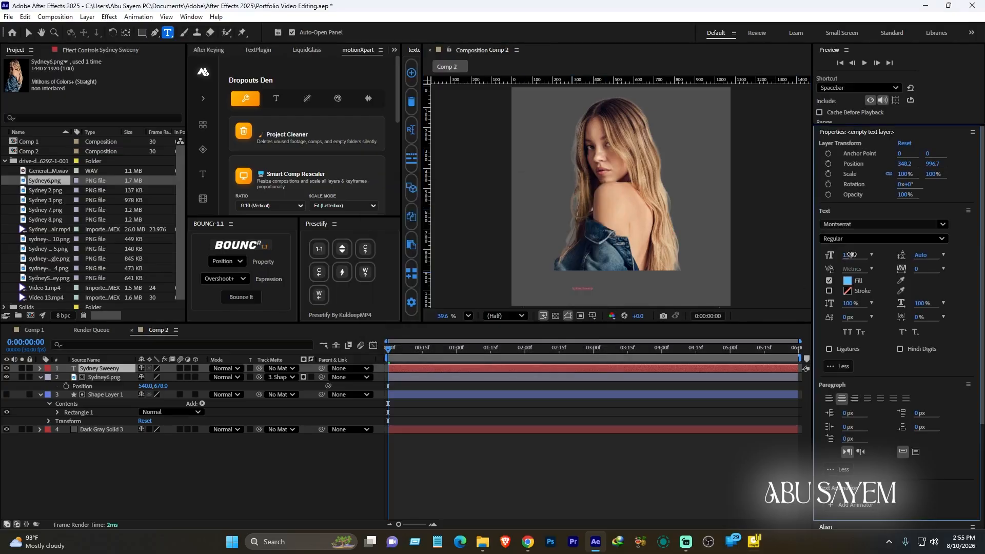
{"action": "left_click_drag", "start_coordinate": [853, 256], "coordinate": [886, 257]}
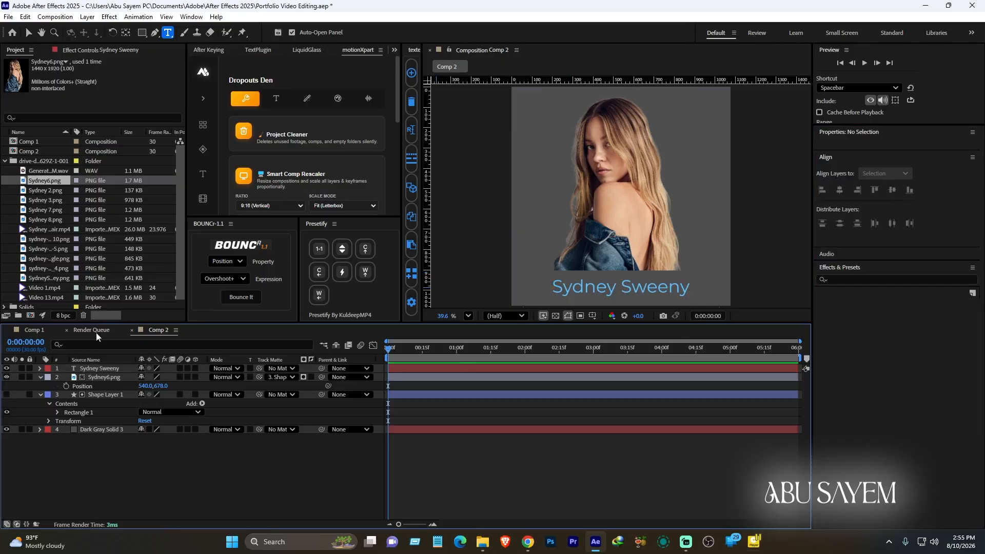
- Place Comp 2 as the top layer of Comp 1, over the woman's sleeve at 369, 1215, and scale it to 10%
{"action": "left_click", "coordinate": [97, 332]}
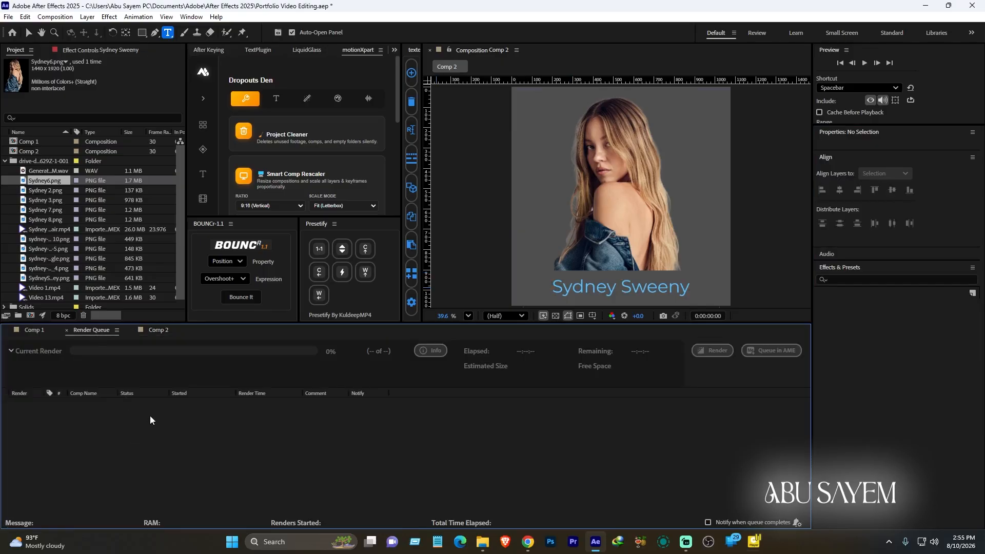
{"action": "left_click", "coordinate": [35, 330]}
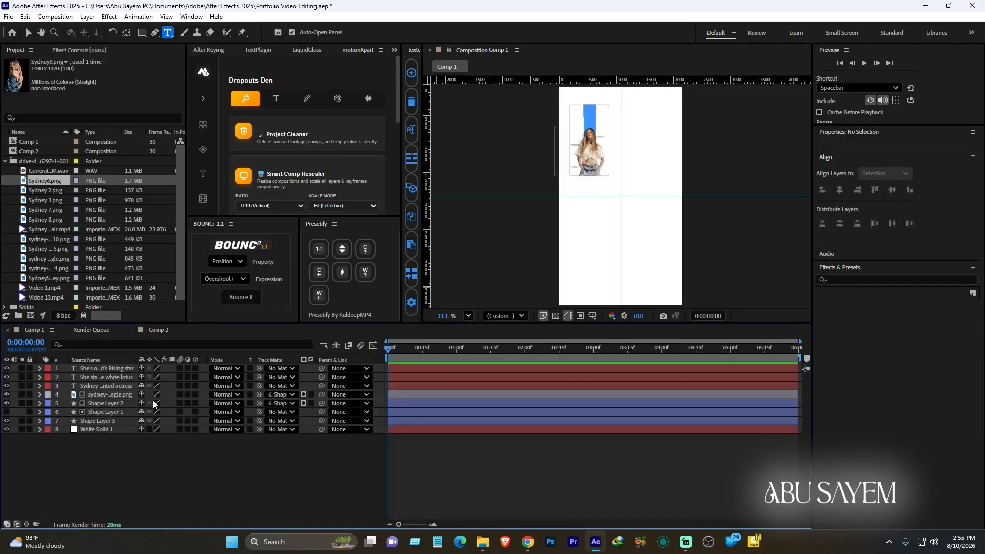
{"action": "left_click_drag", "start_coordinate": [29, 151], "coordinate": [95, 367]}
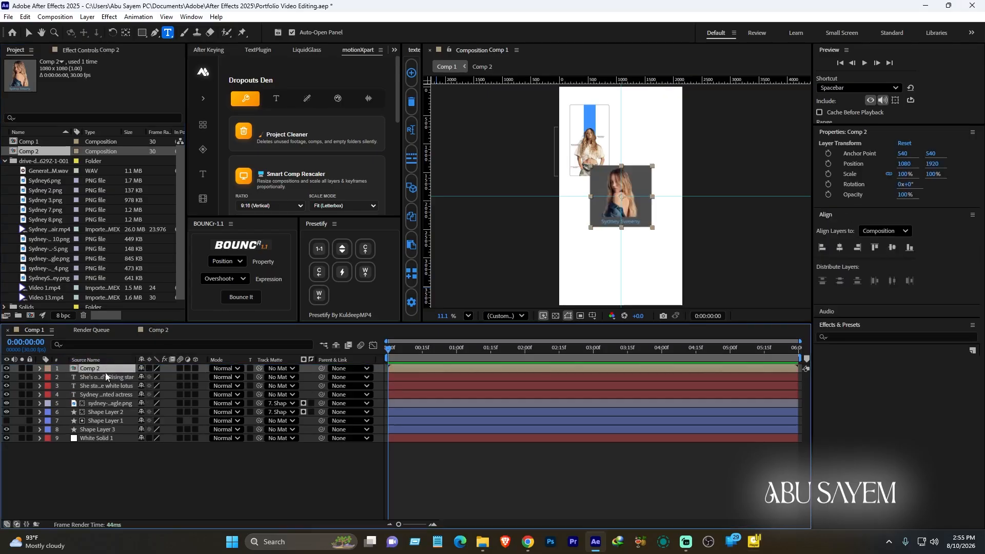
{"action": "key", "text": "s"}
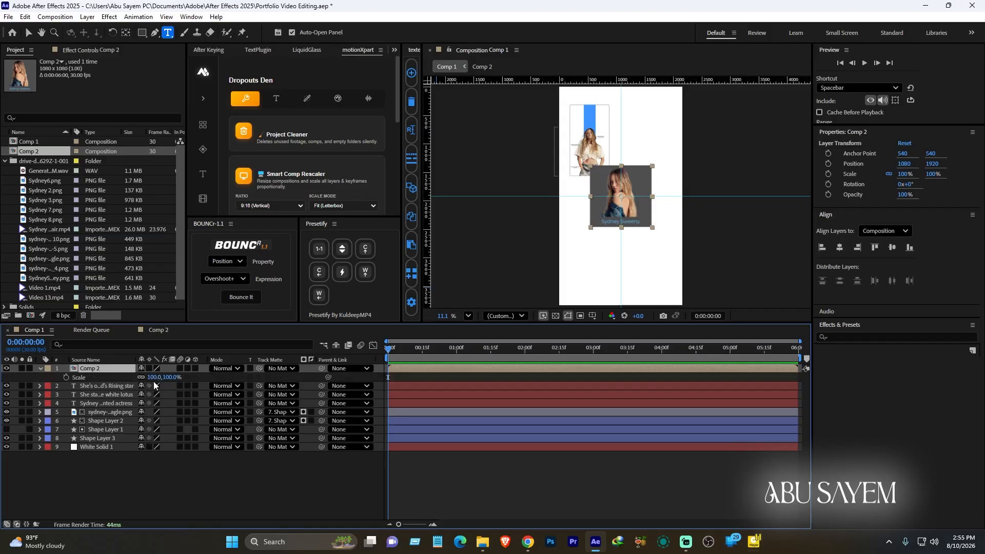
{"action": "left_click_drag", "start_coordinate": [163, 378], "coordinate": [132, 379]}
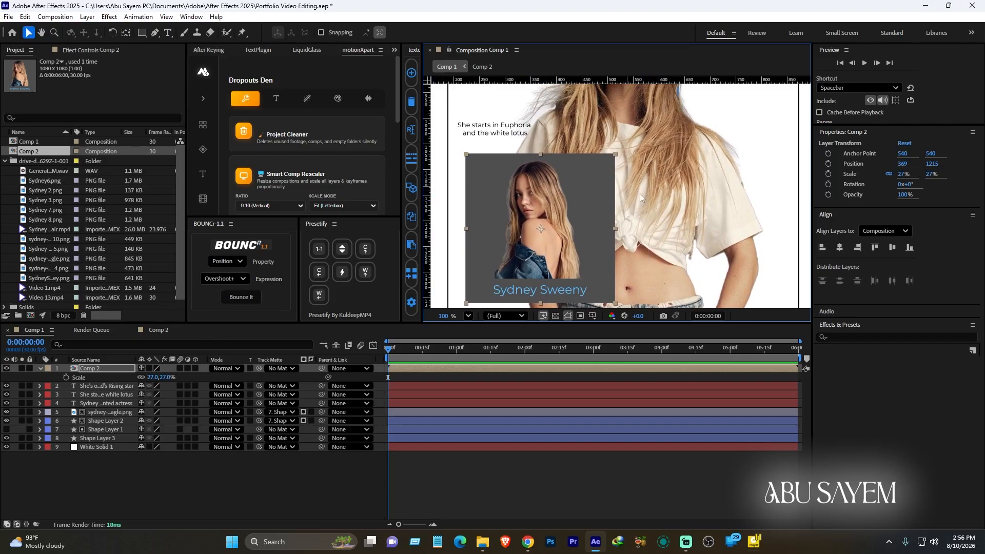
{"action": "left_click", "coordinate": [153, 377]}
{"action": "type", "text": "10"}
{"action": "key", "text": "Return"}
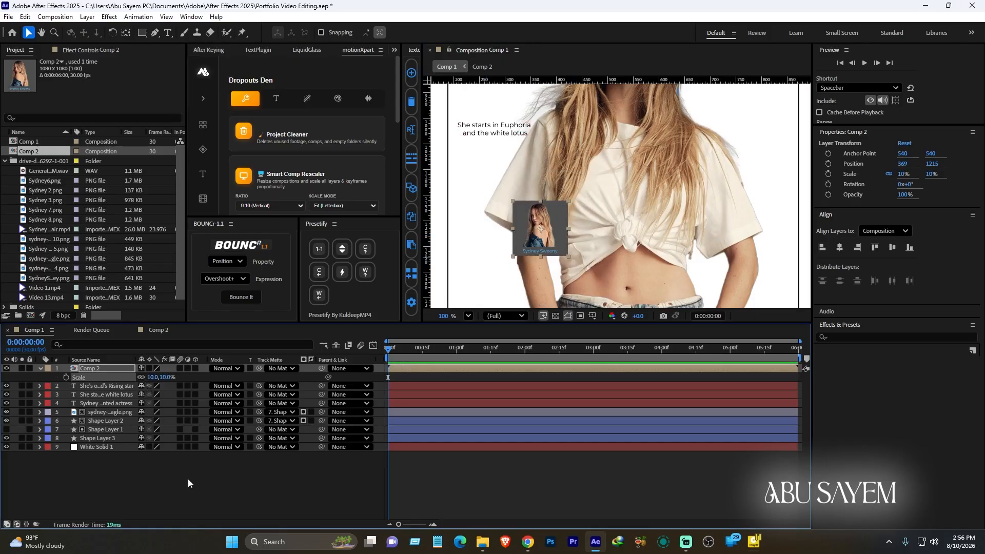
{"action": "left_click", "coordinate": [198, 491]}
- Make the Comp 2 layer 3D and rotate it 44° in X, 11° in Y and -19° in Z
{"action": "left_click", "coordinate": [114, 367]}
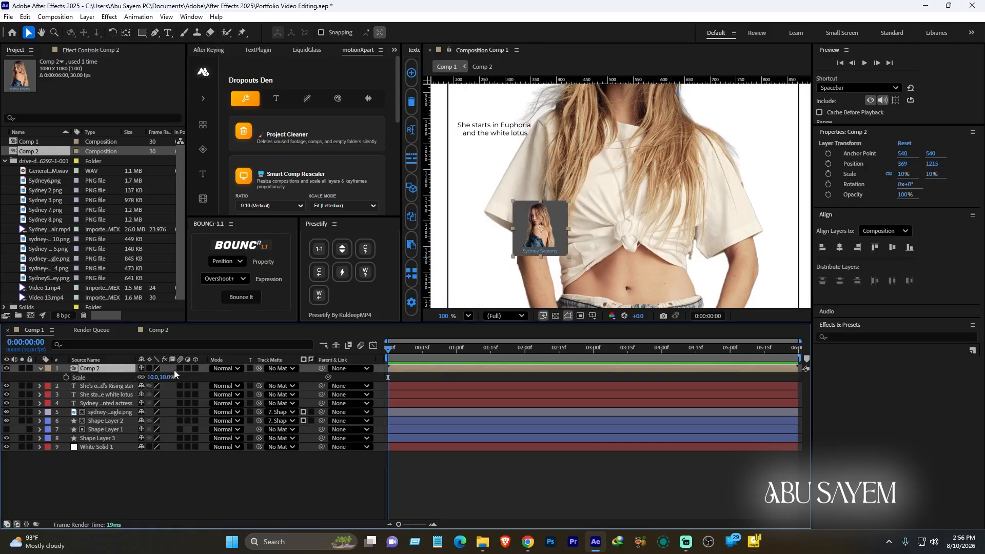
{"action": "left_click", "coordinate": [196, 368]}
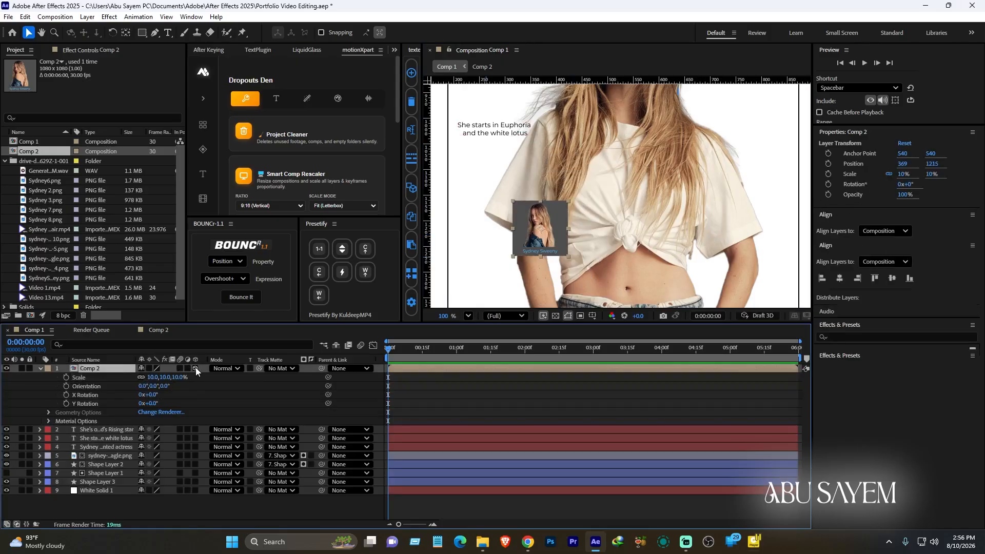
{"action": "left_click", "coordinate": [169, 512]}
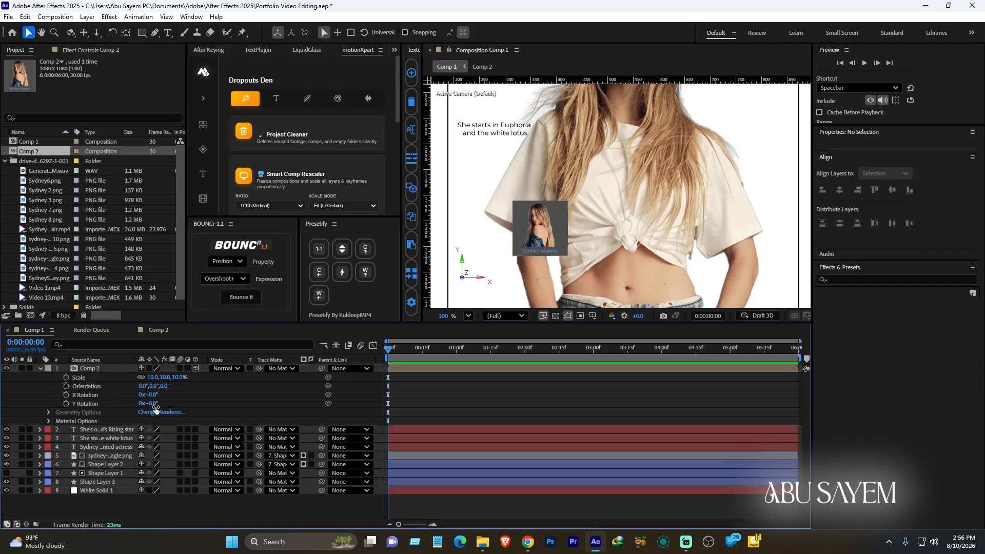
{"action": "left_click_drag", "start_coordinate": [153, 403], "coordinate": [162, 403]}
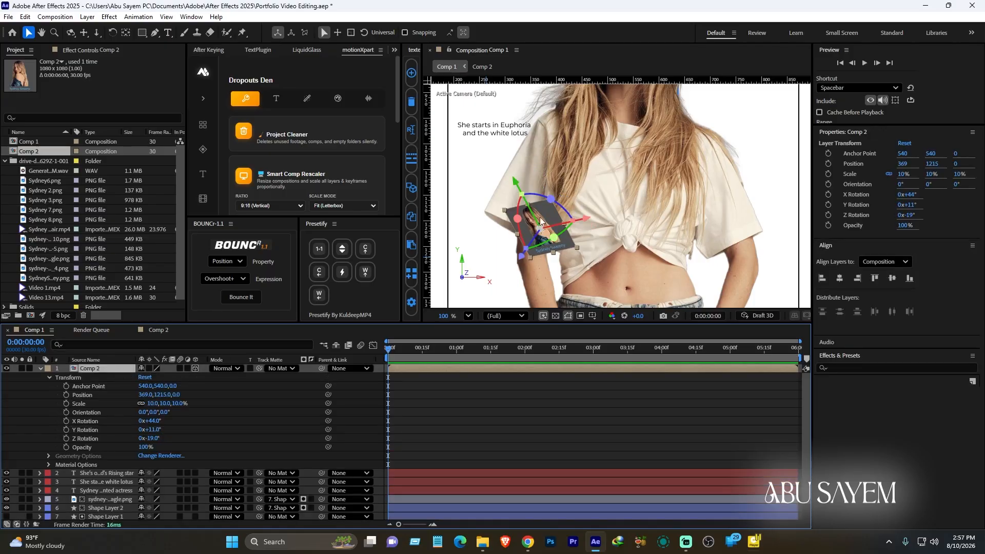
- Move the tilted Comp 2 card to about 789, 960, just under the "talented actress" caption
{"action": "left_click_drag", "start_coordinate": [541, 226], "coordinate": [509, 184]}
{"action": "left_click_drag", "start_coordinate": [612, 164], "coordinate": [761, 111]}
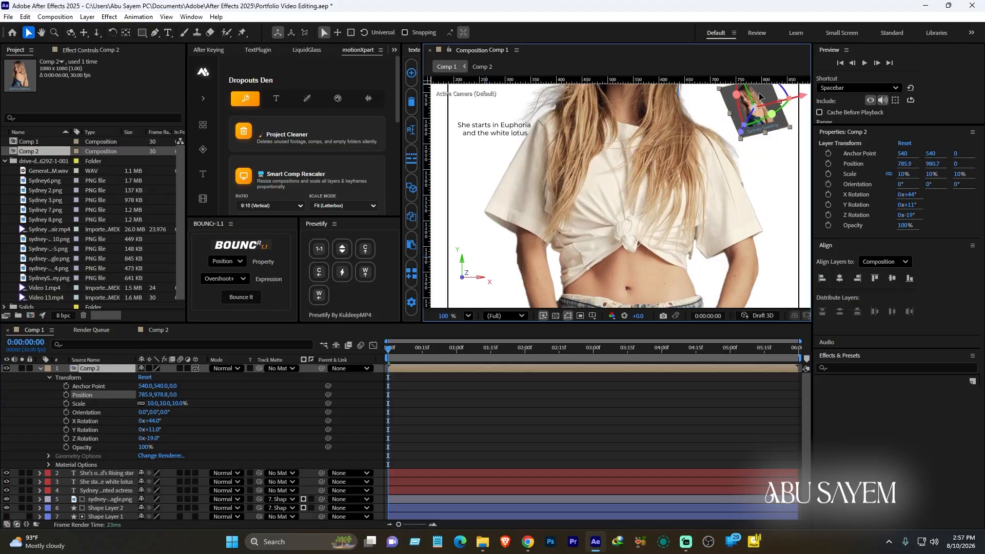
{"action": "key", "text": "space"}
{"action": "left_click_drag", "start_coordinate": [597, 172], "coordinate": [662, 152]}
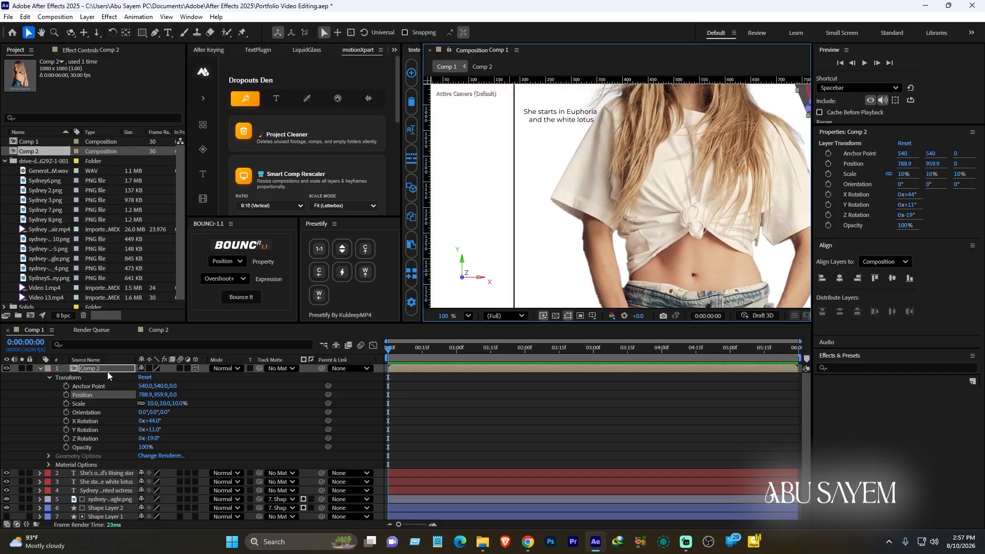
- Duplicate the Comp 2 card, move the copy to about 286, 1256 between the two left-side captions, and reorient it to about 347°, 348°, 24°
{"action": "key", "text": "ctrl+d"}
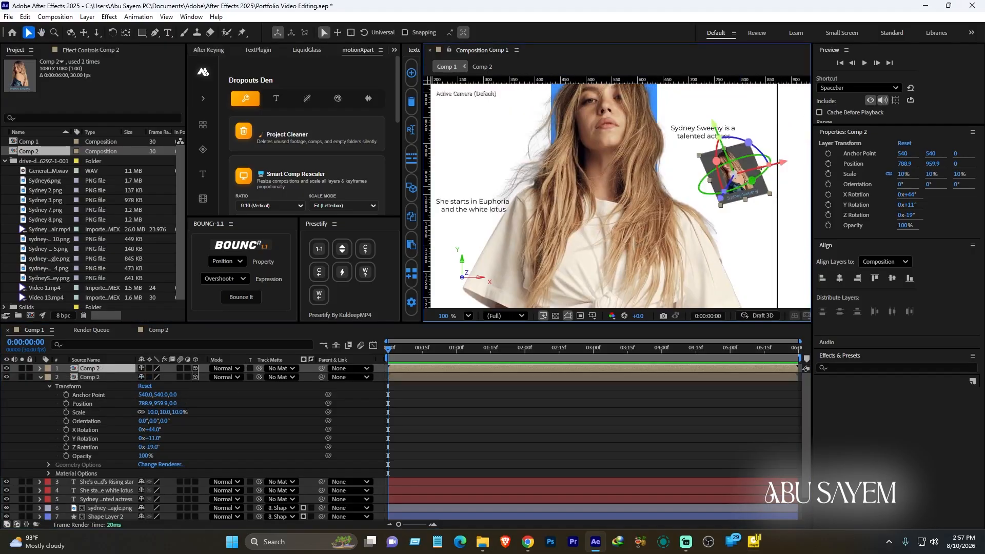
{"action": "left_click_drag", "start_coordinate": [733, 173], "coordinate": [474, 278]}
{"action": "left_click_drag", "start_coordinate": [597, 239], "coordinate": [659, 133]}
{"action": "left_click_drag", "start_coordinate": [548, 168], "coordinate": [536, 214]}
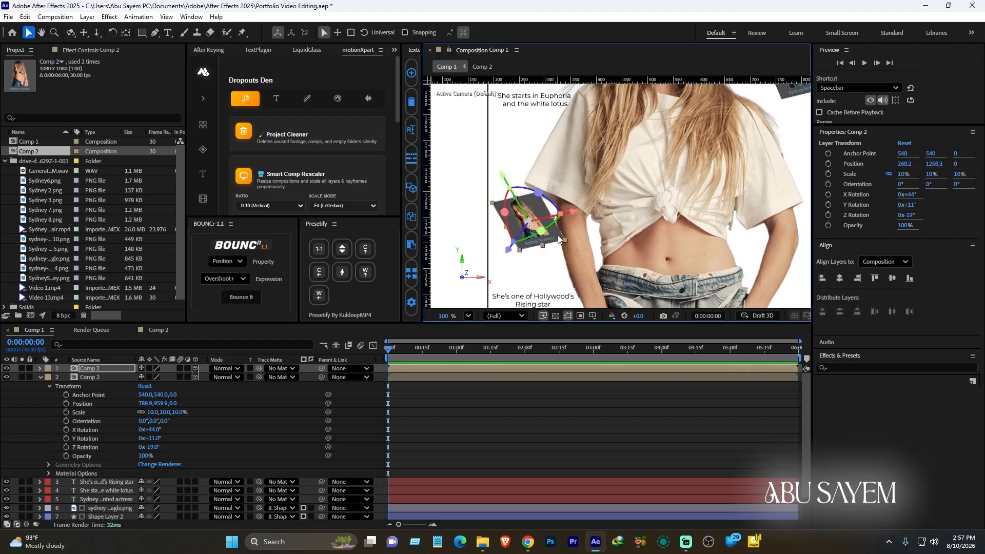
{"action": "left_click_drag", "start_coordinate": [574, 213], "coordinate": [585, 223]}
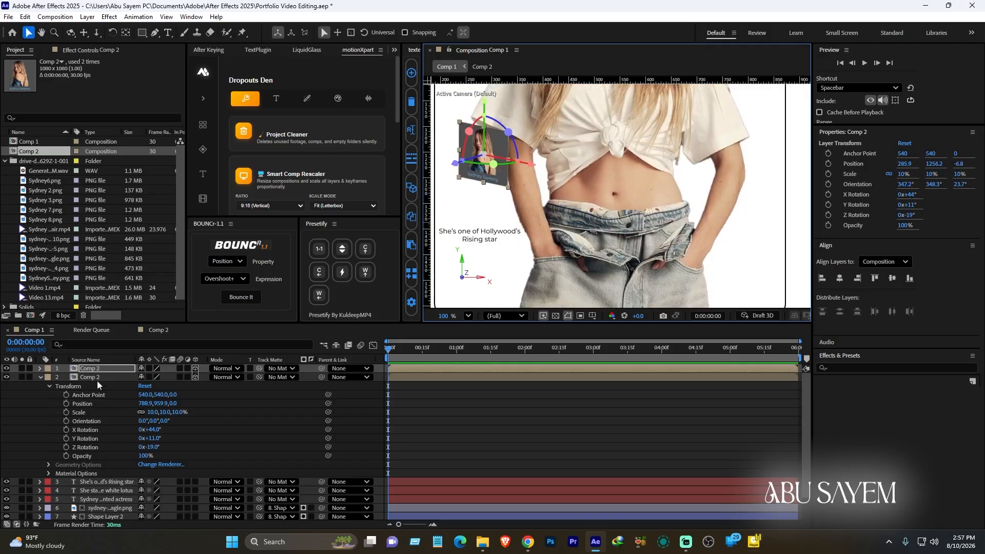
- Duplicate the left-side Comp 2 card, place the copy at about 768, 1340 beside the woman's right-side hip, and tilt it
{"action": "left_click", "coordinate": [98, 367]}
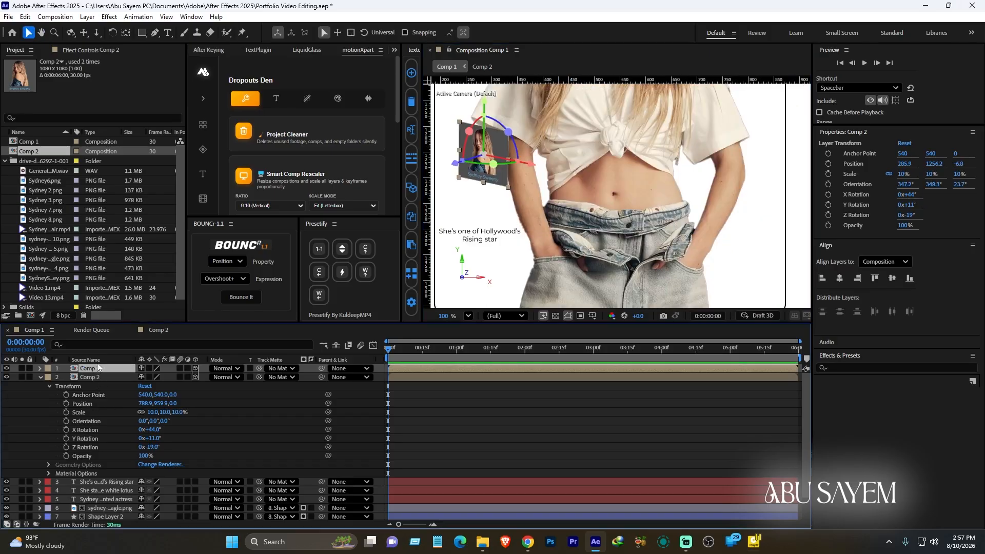
{"action": "key", "text": "ctrl+d"}
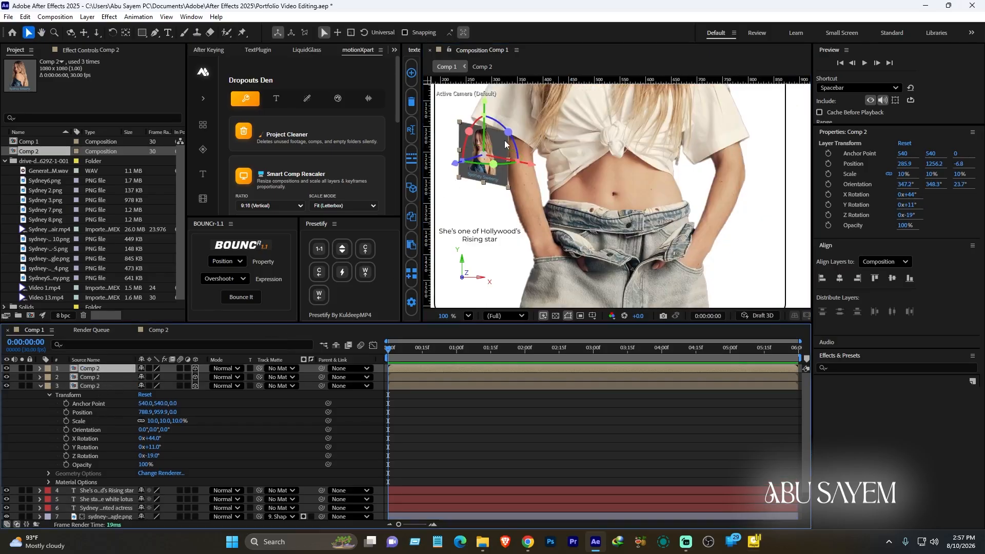
{"action": "left_click_drag", "start_coordinate": [482, 153], "coordinate": [714, 124]}
{"action": "key", "text": "h"}
{"action": "key", "text": "v"}
{"action": "scroll", "coordinate": [715, 125], "scroll_direction": "up", "scroll_amount": 3}
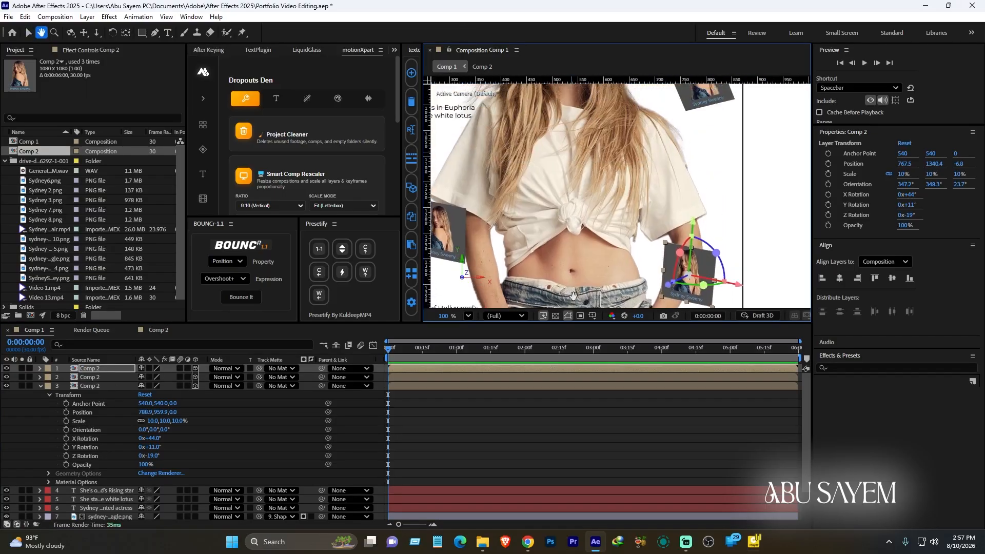
{"action": "scroll", "coordinate": [714, 125], "scroll_direction": "down", "scroll_amount": 2}
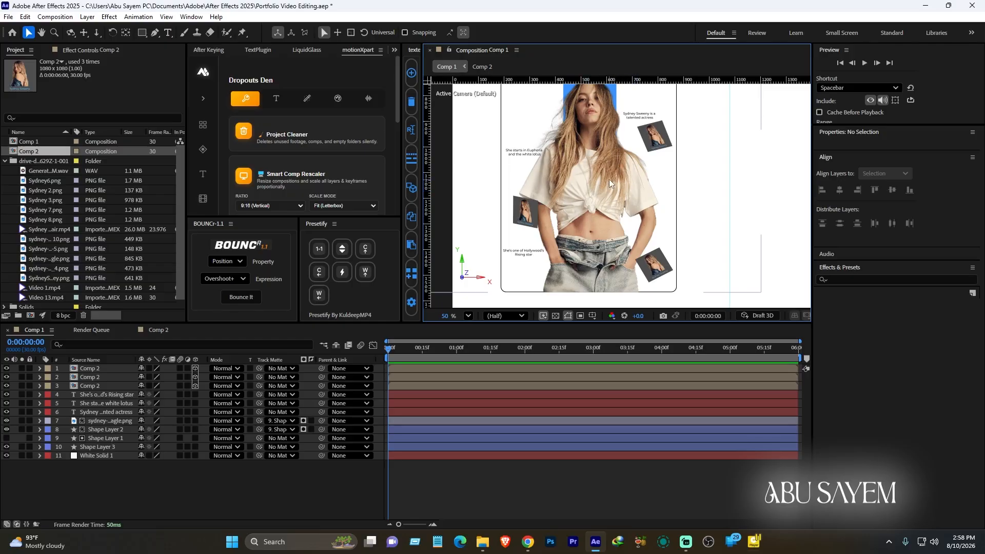
- Check the arrangement of the three small photo cards and fit the whole composition in the viewer
{"action": "key", "text": "h"}
{"action": "left_click_drag", "start_coordinate": [606, 173], "coordinate": [576, 189]}
{"action": "key", "text": "v"}
{"action": "key", "text": "h"}
{"action": "key", "text": "v"}
{"action": "left_click", "coordinate": [467, 316]}
{"action": "left_click", "coordinate": [484, 332]}
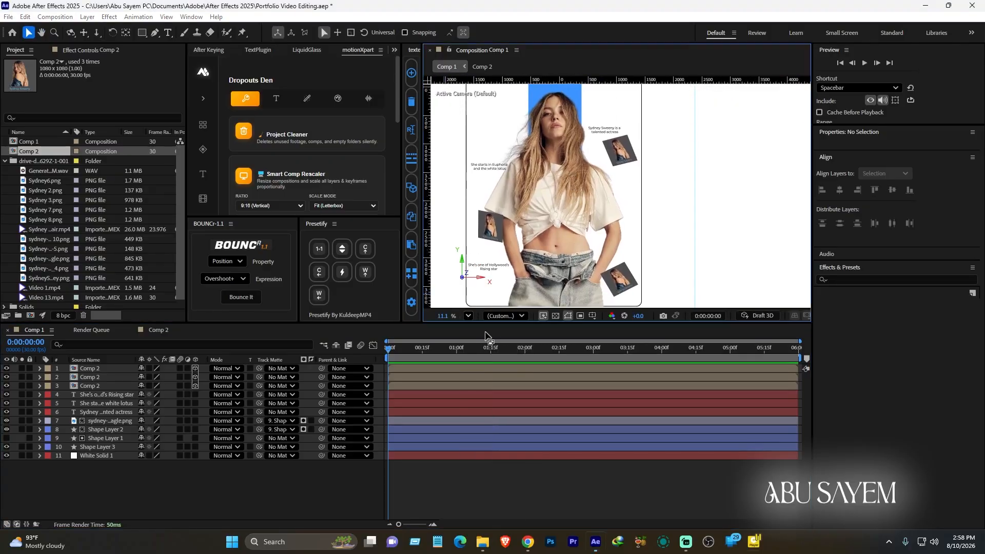
- Add a one-node camera to Comp 1 using the 35mm lens preset
{"action": "right_click", "coordinate": [144, 491]}
{"action": "mouse_move", "coordinate": [186, 369]}
{"action": "left_click", "coordinate": [292, 397]}
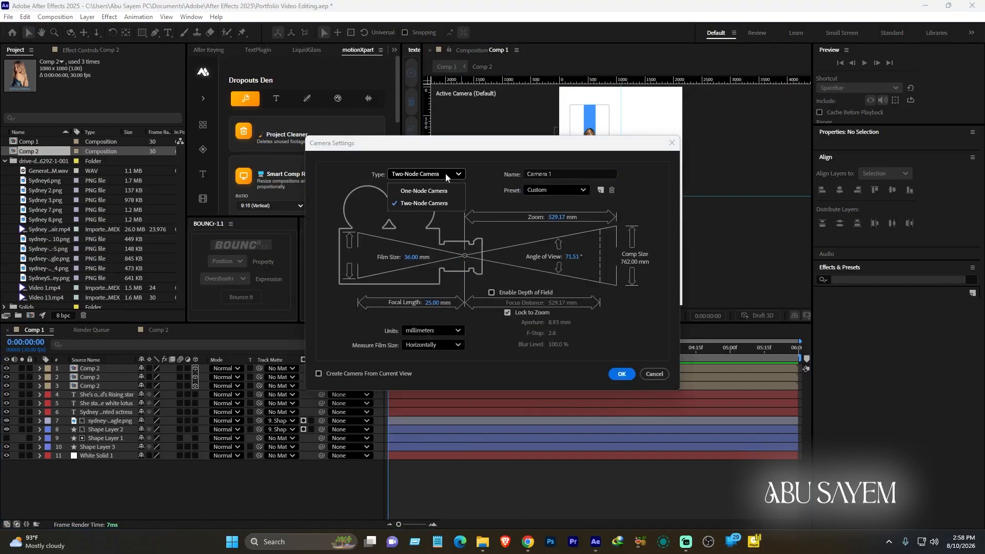
{"action": "left_click", "coordinate": [529, 190]}
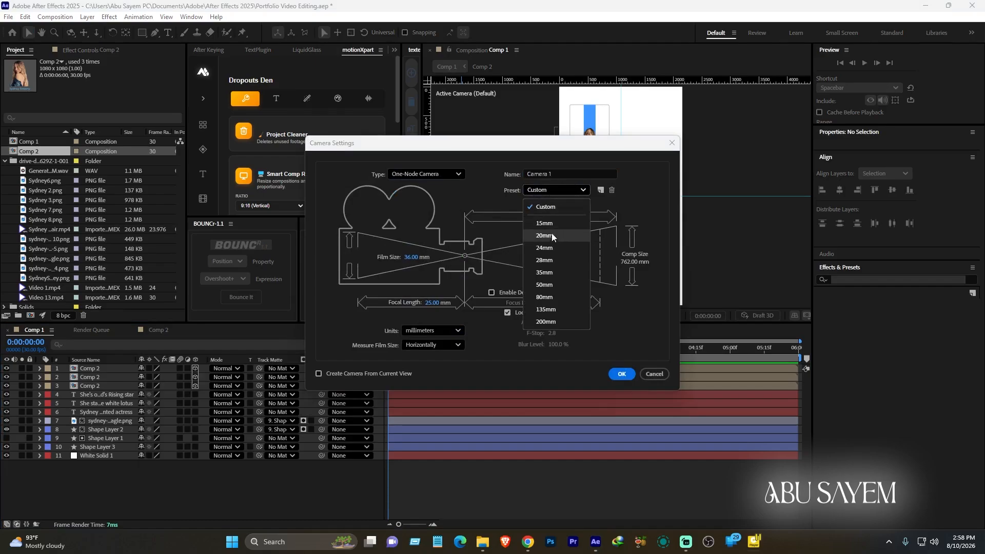
{"action": "left_click", "coordinate": [554, 277]}
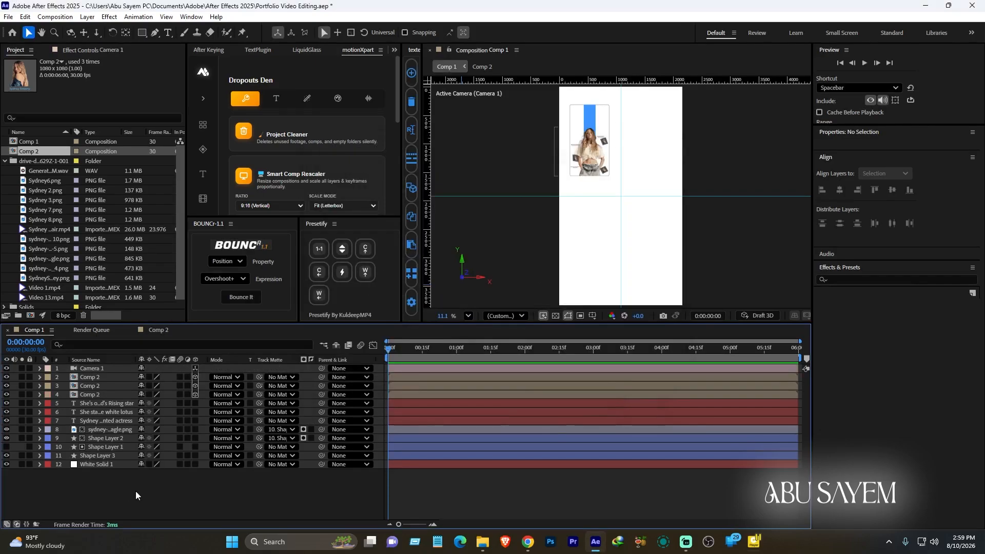
- Add a null object to the composition and parent Camera 1 to it
{"action": "right_click", "coordinate": [136, 491]}
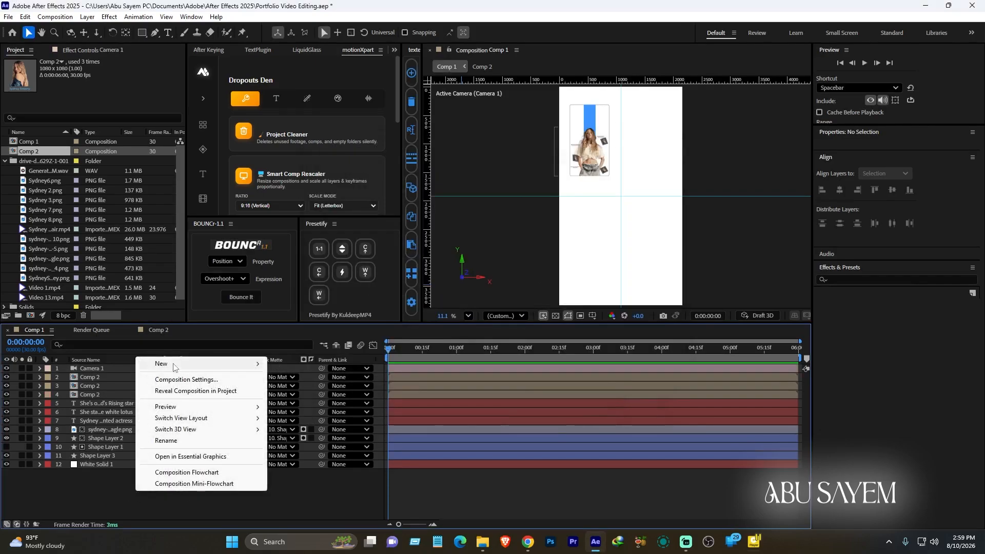
{"action": "mouse_move", "coordinate": [177, 365]}
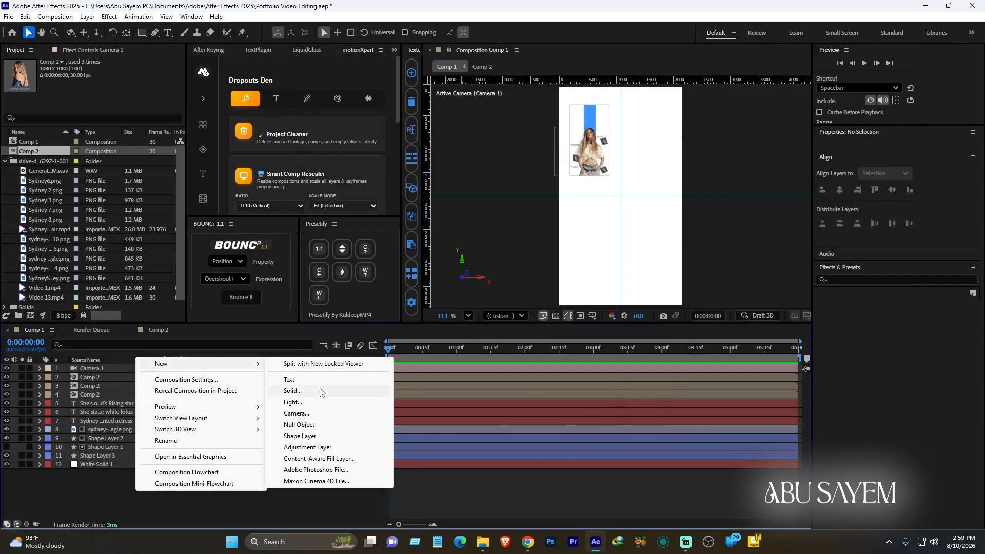
{"action": "left_click", "coordinate": [299, 424]}
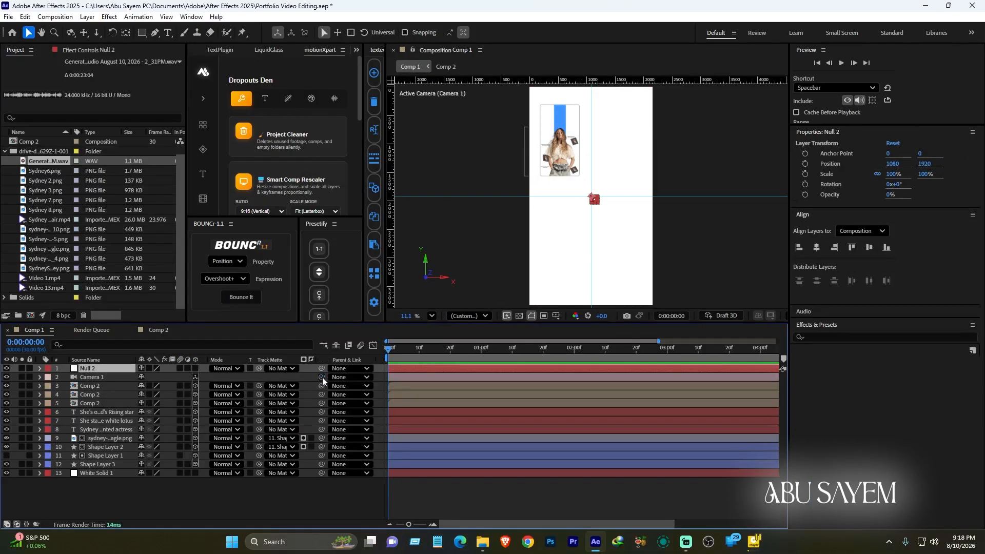
{"action": "left_click_drag", "start_coordinate": [321, 377], "coordinate": [87, 370]}
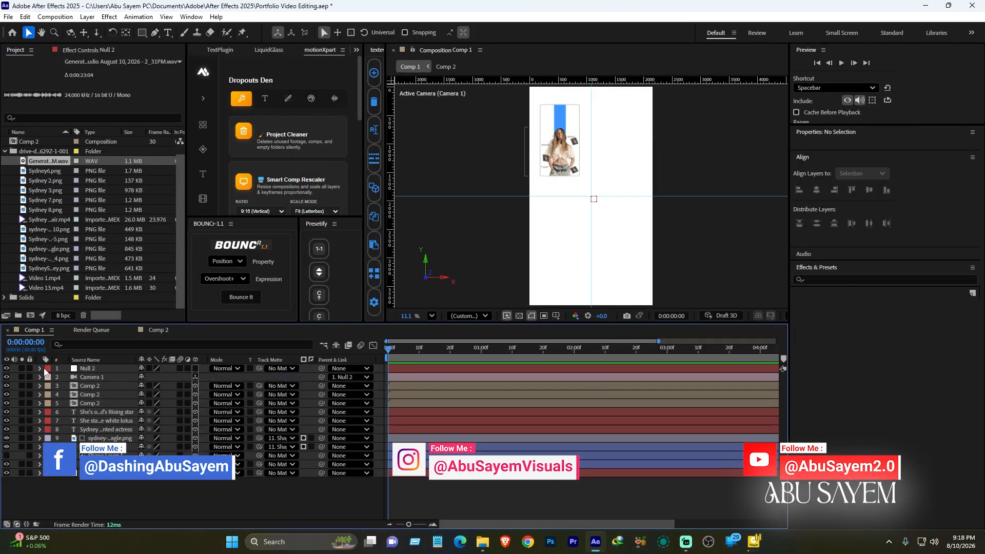
- Make the null a 3D layer and reveal its transform properties
{"action": "left_click", "coordinate": [39, 369]}
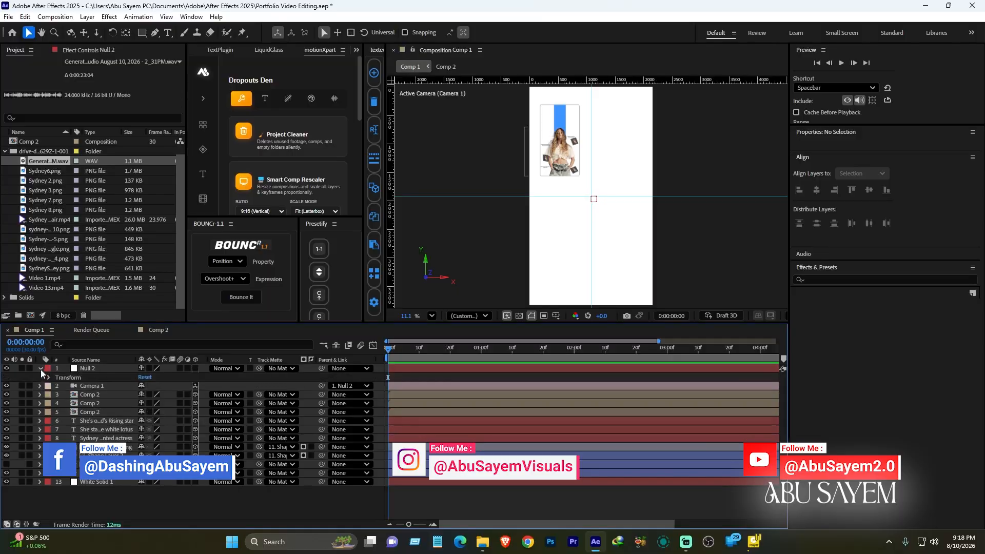
{"action": "left_click", "coordinate": [50, 377]}
{"action": "left_click", "coordinate": [40, 368]}
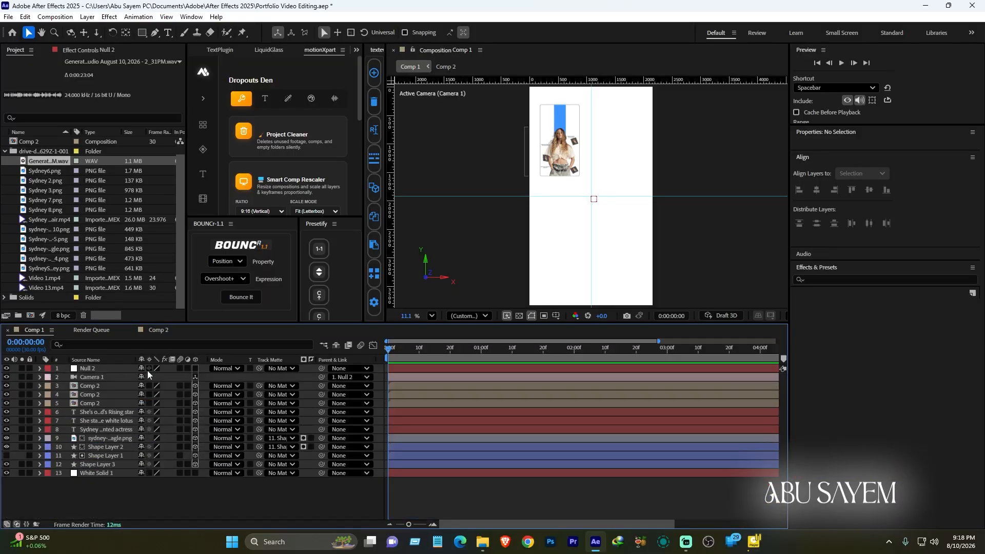
{"action": "left_click", "coordinate": [40, 368]}
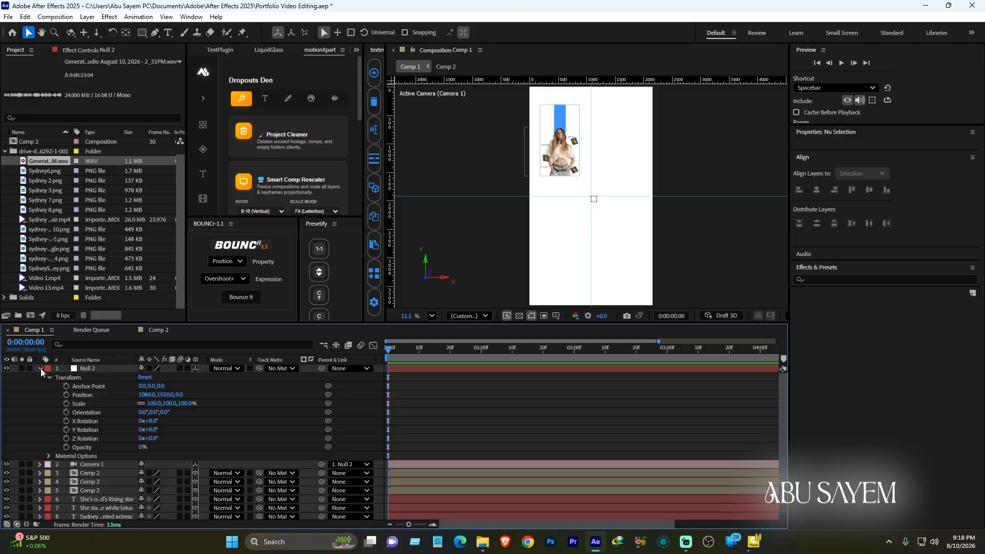
- Reframe the camera on the card by moving the null to position 513, 977, 1474, and collapse its properties
{"action": "left_click_drag", "start_coordinate": [181, 393], "coordinate": [728, 399]}
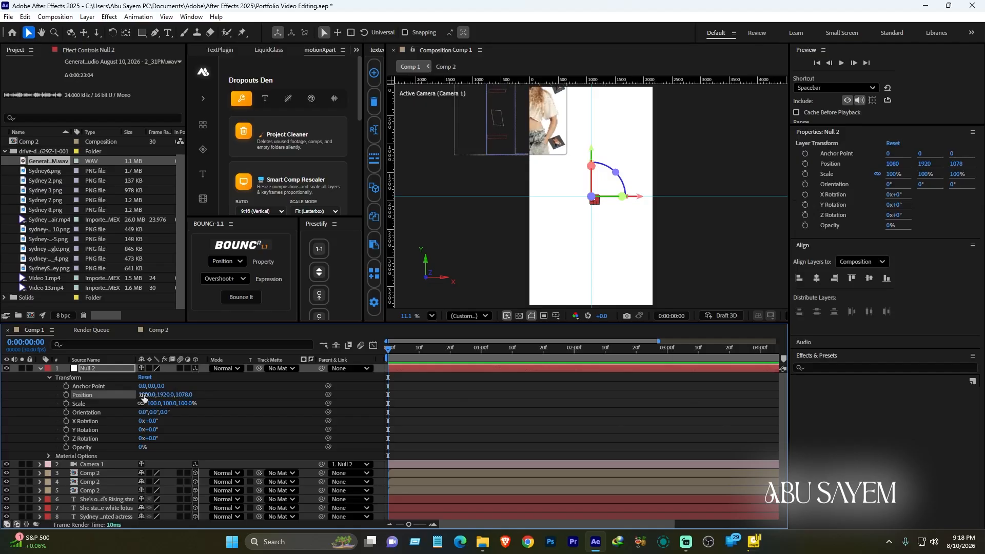
{"action": "left_click_drag", "start_coordinate": [145, 394], "coordinate": [2, 403]}
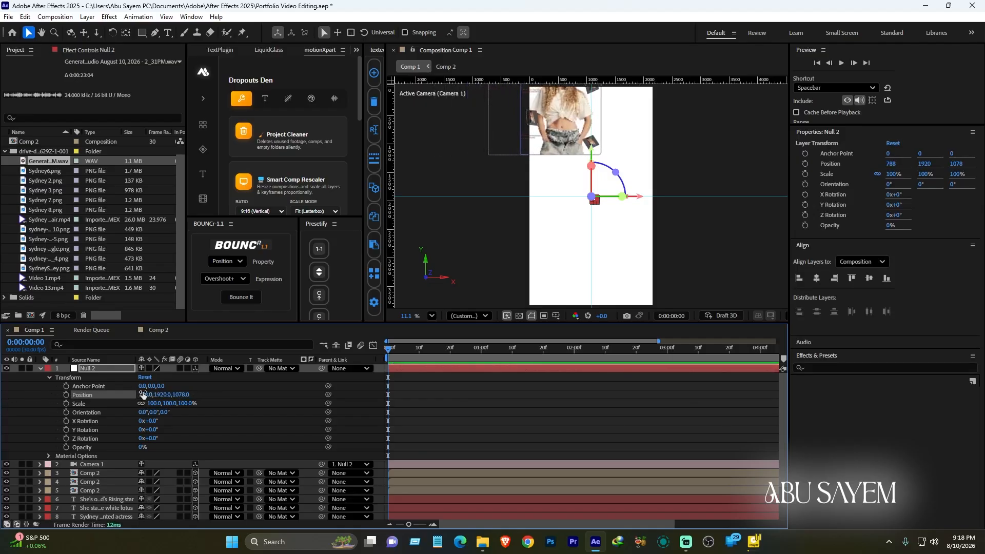
{"action": "left_click_drag", "start_coordinate": [142, 394], "coordinate": [24, 403]}
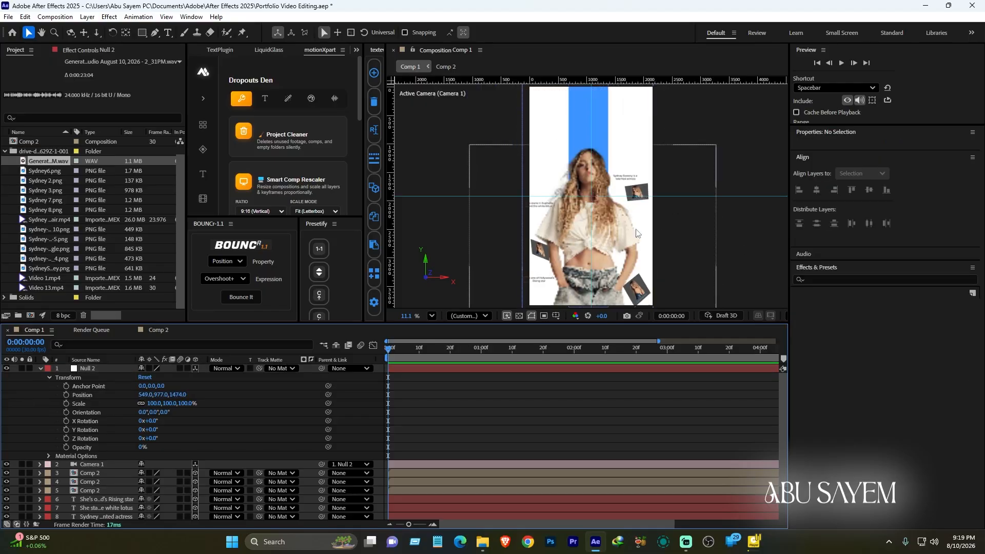
{"action": "left_click_drag", "start_coordinate": [147, 395], "coordinate": [114, 383]}
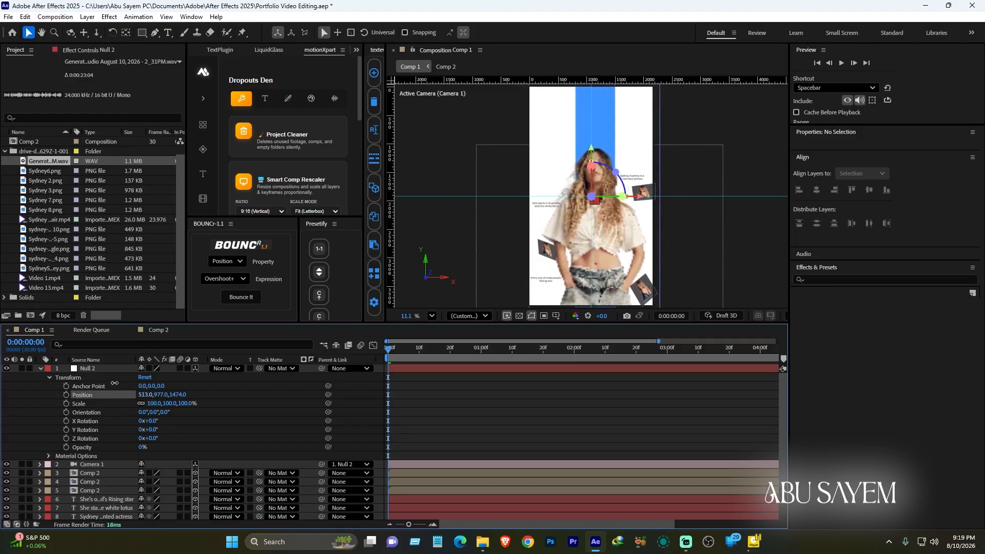
{"action": "left_click", "coordinate": [331, 395]}
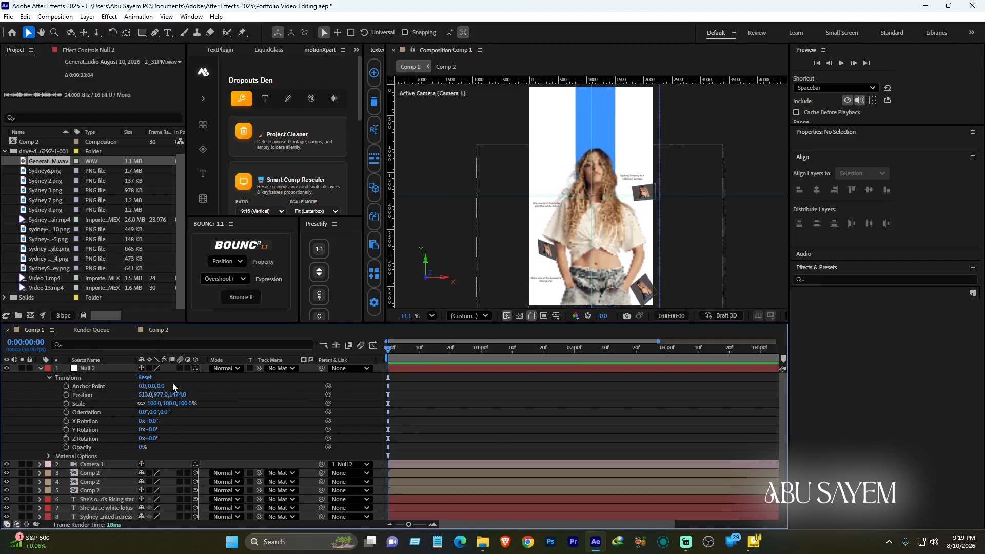
{"action": "left_click", "coordinate": [42, 368]}
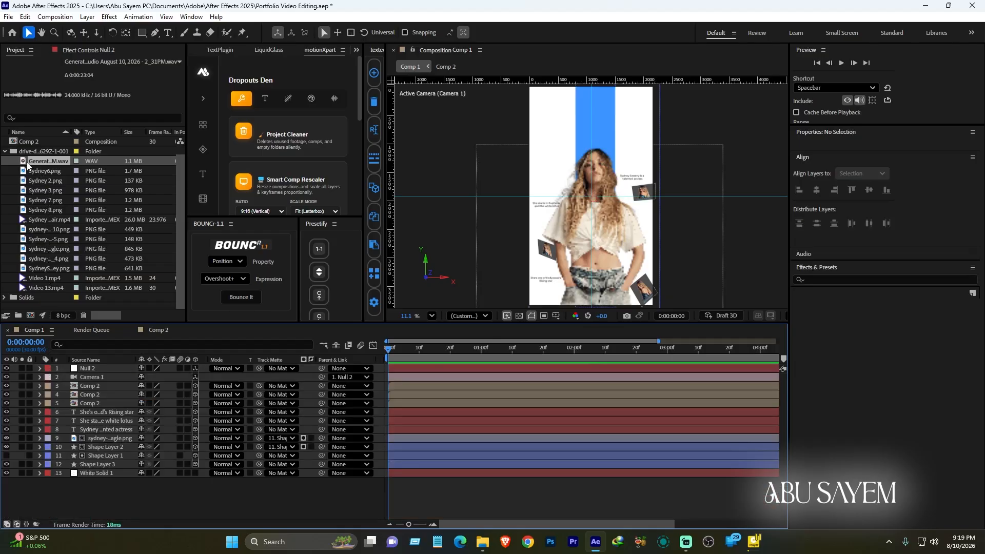
- Add the Generated Audio WAV file as the bottom layer of Comp 1 and set the current time to 0:00:02:00
{"action": "left_click_drag", "start_coordinate": [27, 163], "coordinate": [131, 492]}
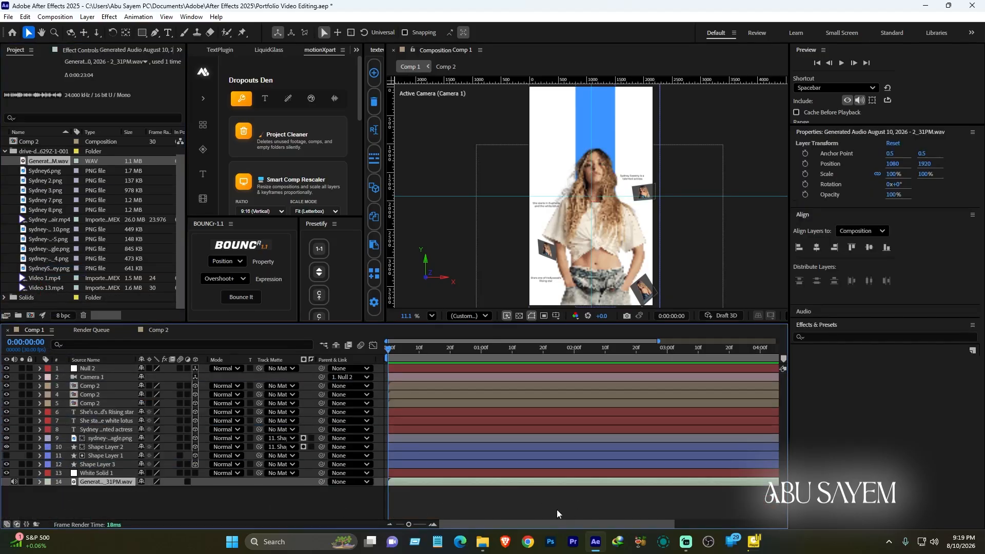
{"action": "mouse_move", "coordinate": [408, 524]}
{"action": "left_mouse_down"}
{"action": "mouse_move", "coordinate": [384, 524]}
{"action": "mouse_move", "coordinate": [402, 525]}
{"action": "left_mouse_up"}
{"action": "left_click_drag", "start_coordinate": [405, 351], "coordinate": [533, 350]}
{"action": "left_click", "coordinate": [533, 484]}
{"action": "left_click", "coordinate": [158, 508]}
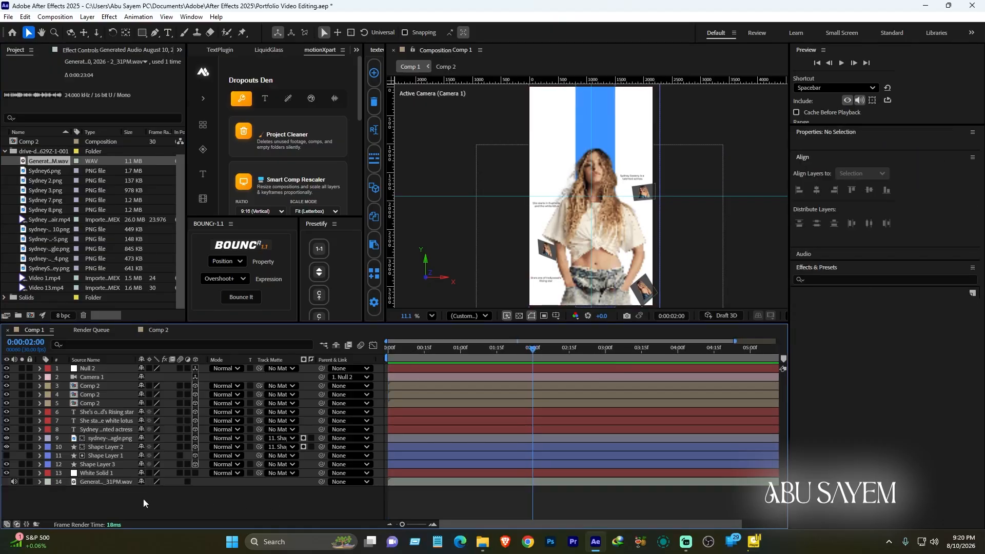
{"action": "left_click", "coordinate": [113, 477]}
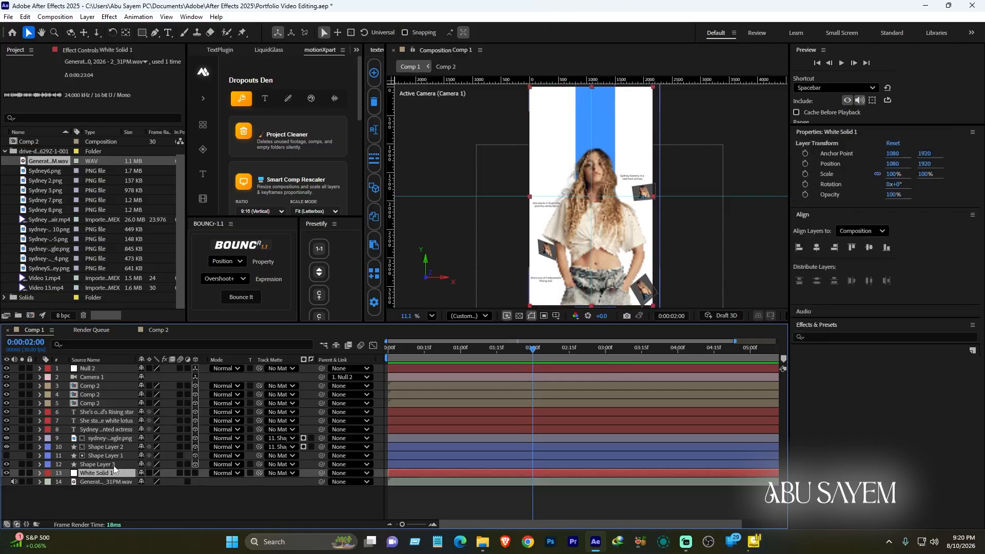
{"action": "left_click", "coordinate": [115, 465]}
{"action": "left_click", "coordinate": [112, 383], "text": "shift"}
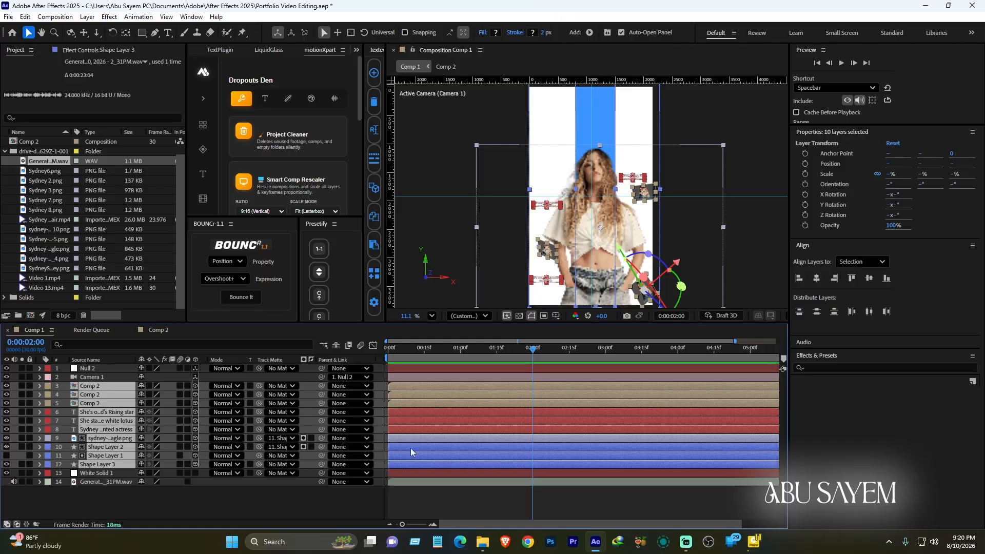
{"action": "left_click", "coordinate": [260, 506]}
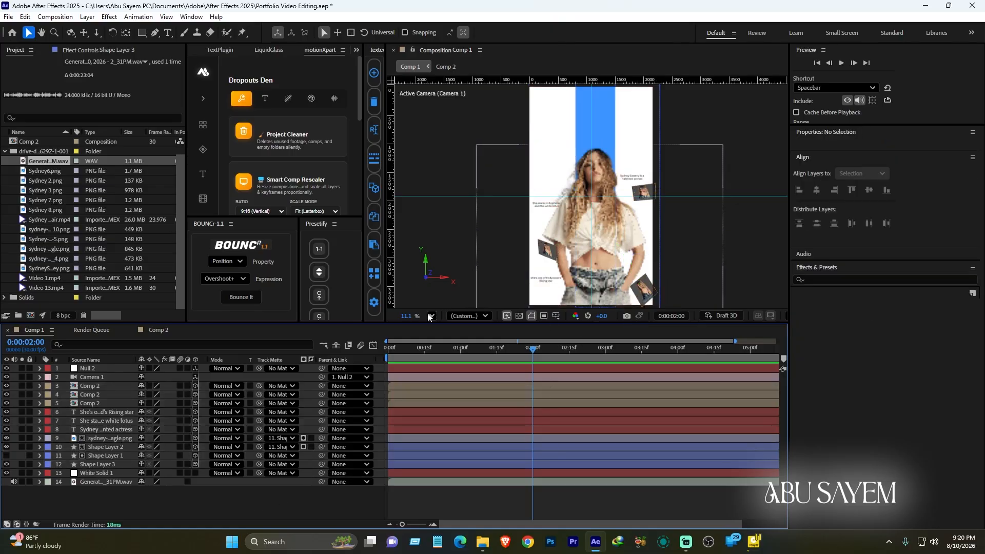
{"action": "right_click", "coordinate": [165, 513]}
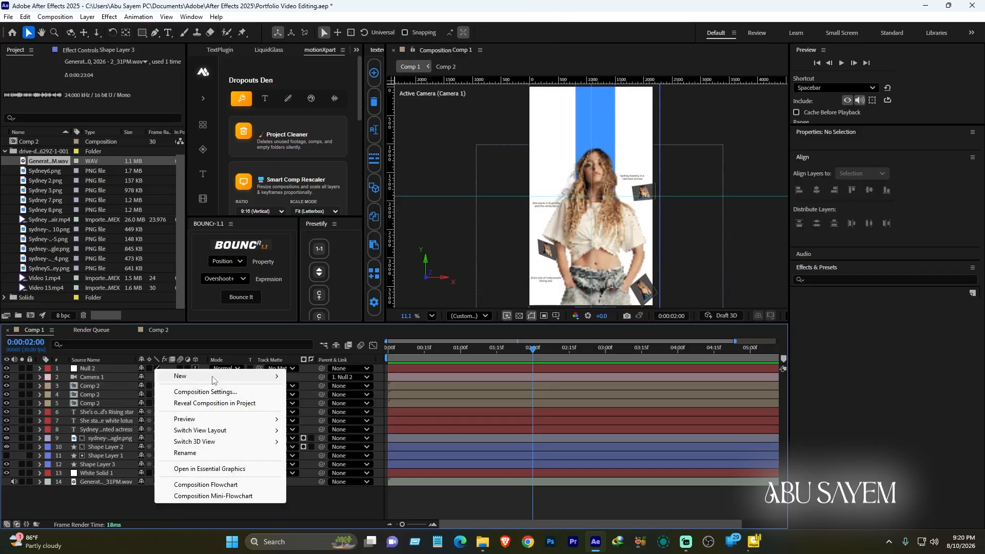
{"action": "mouse_move", "coordinate": [211, 378]}
{"action": "left_click", "coordinate": [319, 390]}
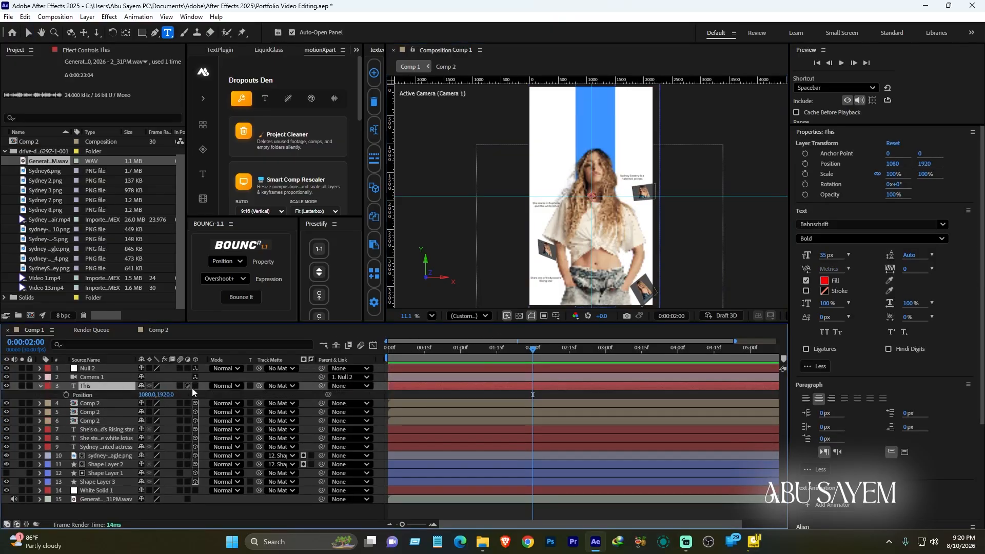
{"action": "key", "text": "Delete"}
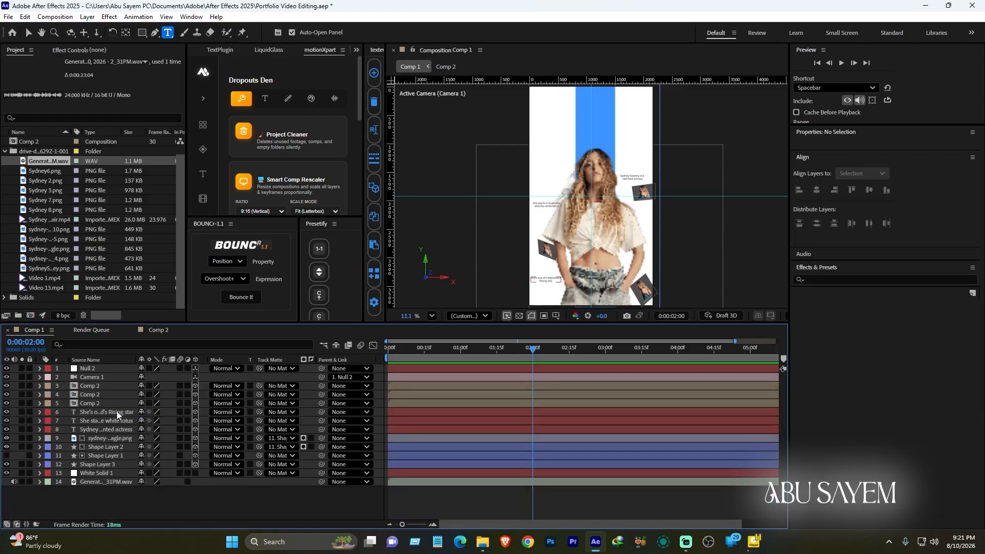
- Duplicate the "She's one of Hollywood's Rising star" caption and change the copy's text to "This"
{"action": "left_click", "coordinate": [113, 411]}
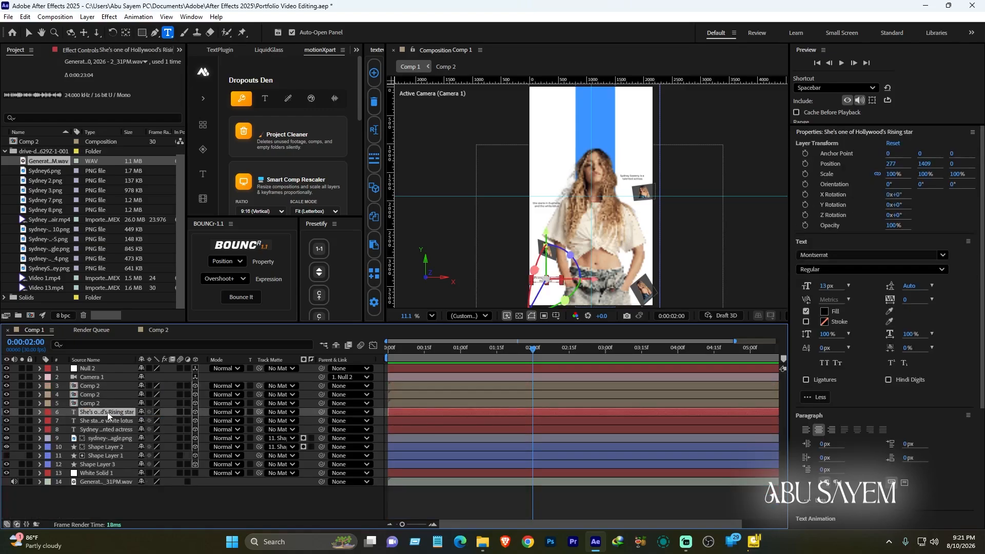
{"action": "key", "text": "ctrl+d"}
{"action": "left_click", "coordinate": [132, 508]}
{"action": "left_click", "coordinate": [109, 413]}
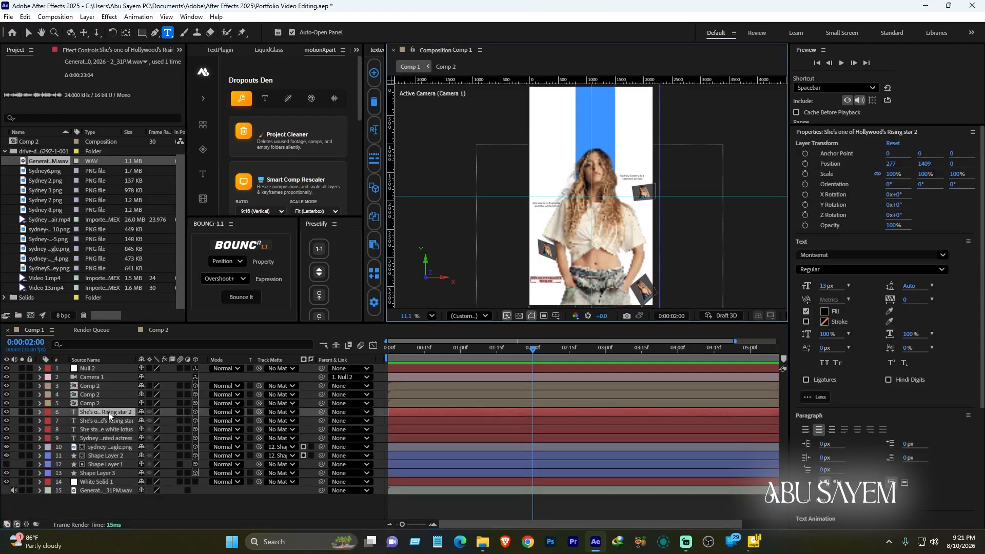
{"action": "key", "text": "Return"}
{"action": "type", "text": "T"}
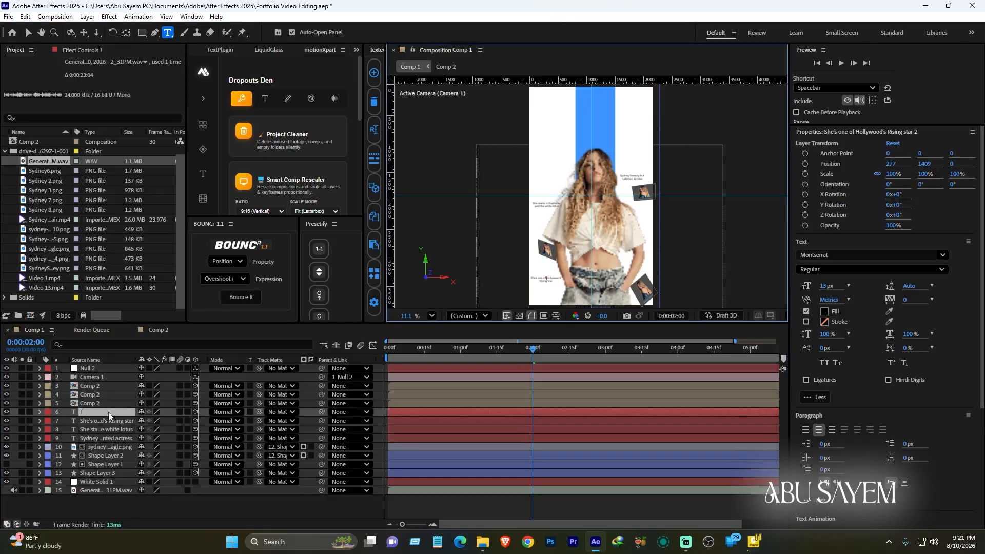
{"action": "type", "text": "his"}
{"action": "key", "text": "Return"}
{"action": "left_click", "coordinate": [91, 505]}
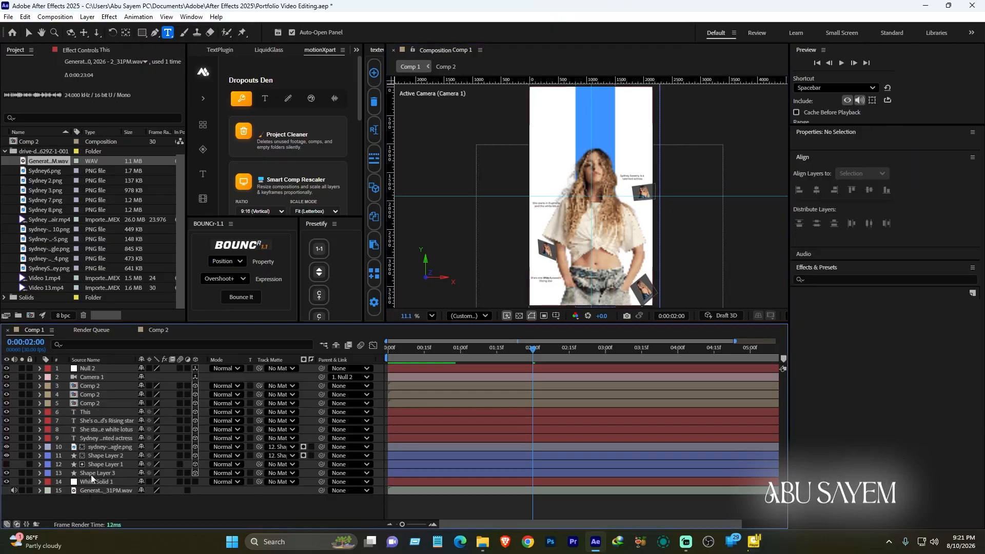
- Place the "This" text on the blue stripe above the woman's head at 500, 543 and enlarge it to 63 px
{"action": "left_click", "coordinate": [34, 415]}
{"action": "key", "text": "p"}
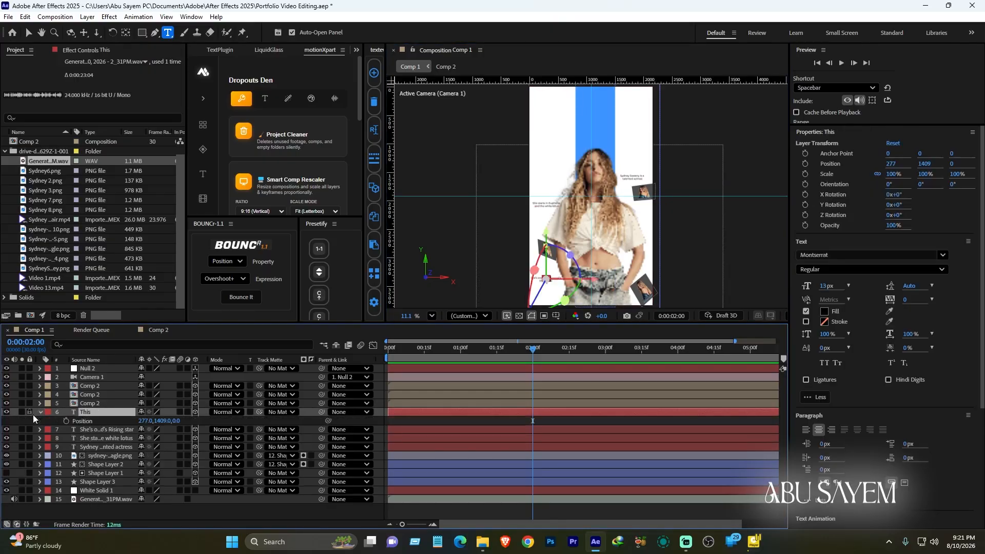
{"action": "key", "text": "ctrl+v"}
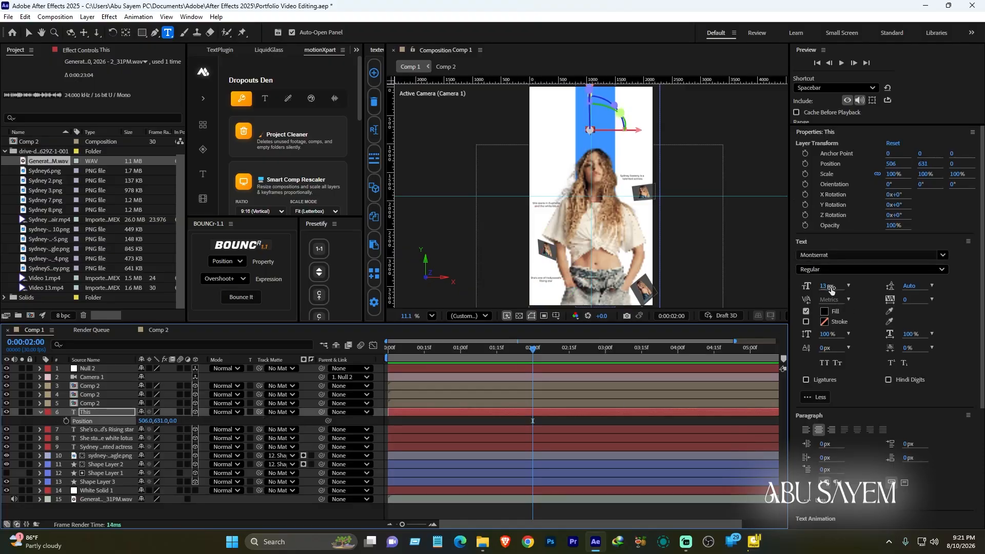
{"action": "mouse_move", "coordinate": [827, 286]}
{"action": "left_mouse_down"}
{"action": "mouse_move", "coordinate": [841, 287]}
{"action": "mouse_move", "coordinate": [811, 286]}
{"action": "left_mouse_up"}
{"action": "left_click_drag", "start_coordinate": [142, 421], "coordinate": [139, 422]}
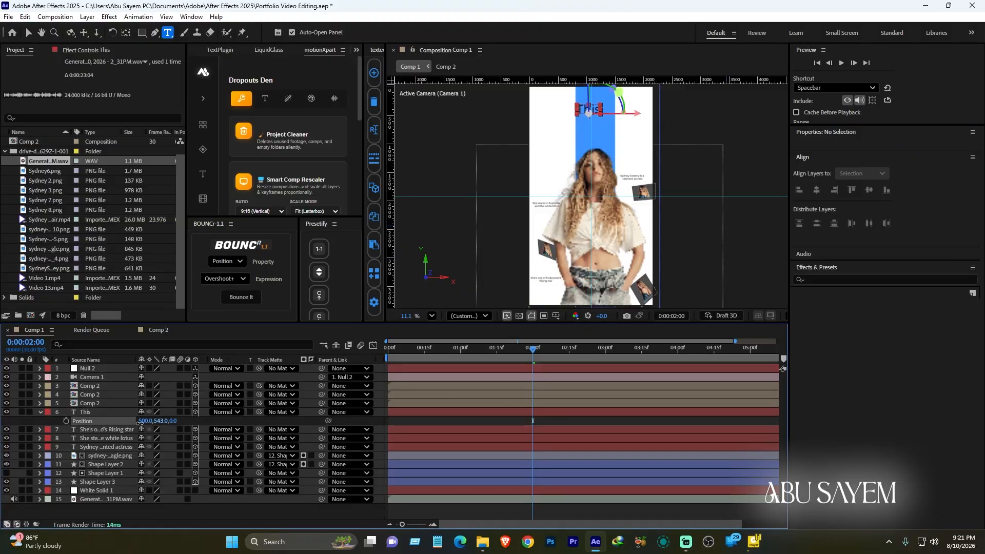
{"action": "left_click", "coordinate": [434, 421]}
- Duplicate the "This" text, change the copy to "GIRL" and place it just below at 500, 650
{"action": "left_click", "coordinate": [97, 412]}
{"action": "key", "text": "ctrl+d"}
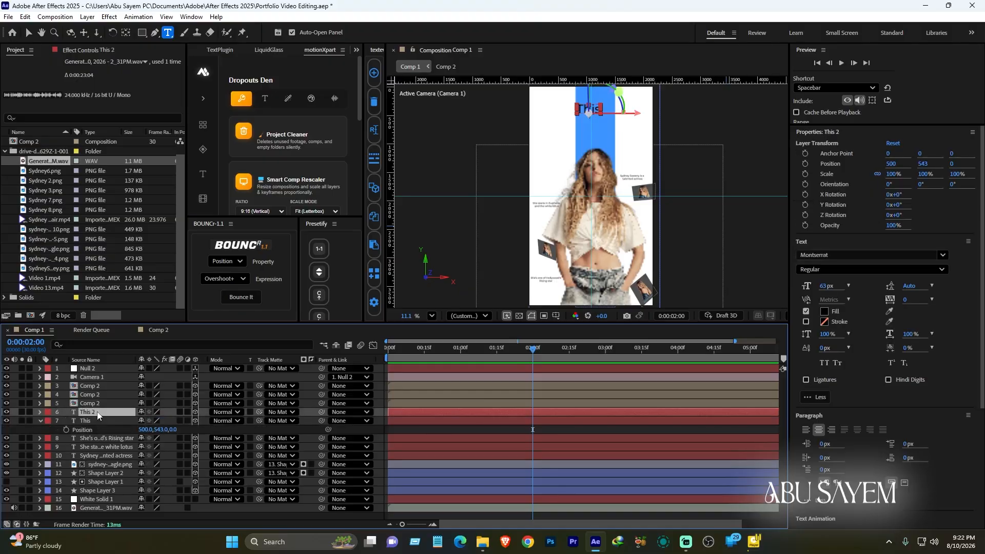
{"action": "double_click", "coordinate": [95, 414]}
{"action": "type", "text": "GIRL"}
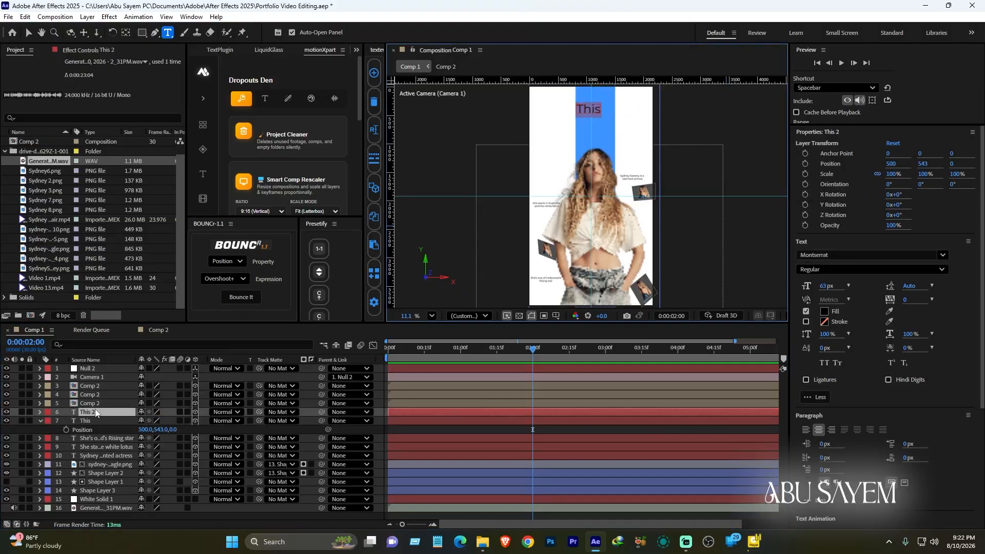
{"action": "key", "text": "Escape"}
{"action": "key", "text": "p"}
{"action": "left_click_drag", "start_coordinate": [162, 421], "coordinate": [216, 421]}
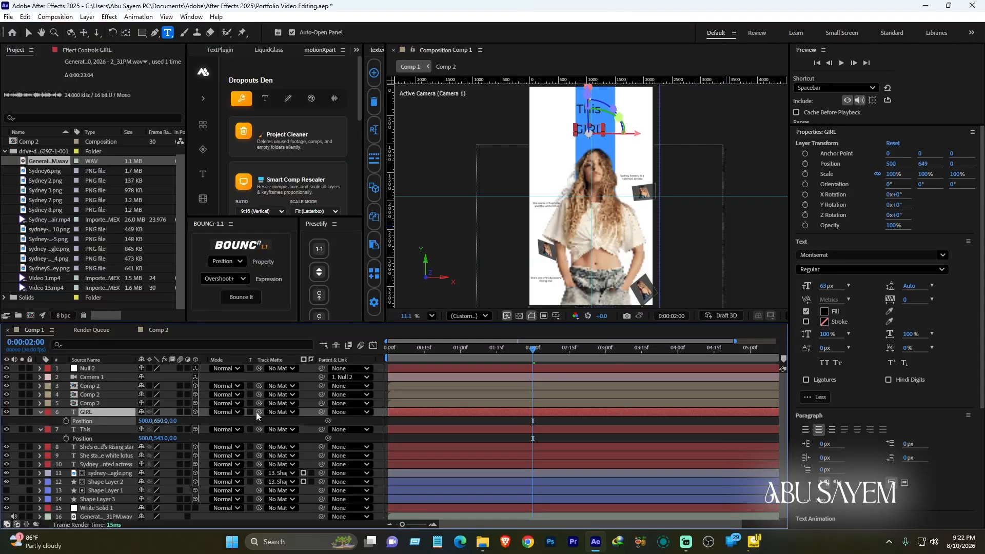
- Make the "GIRL" text bold and larger, and settle it at 533, 681 with "This" at 500, 588
{"action": "left_click", "coordinate": [823, 270]}
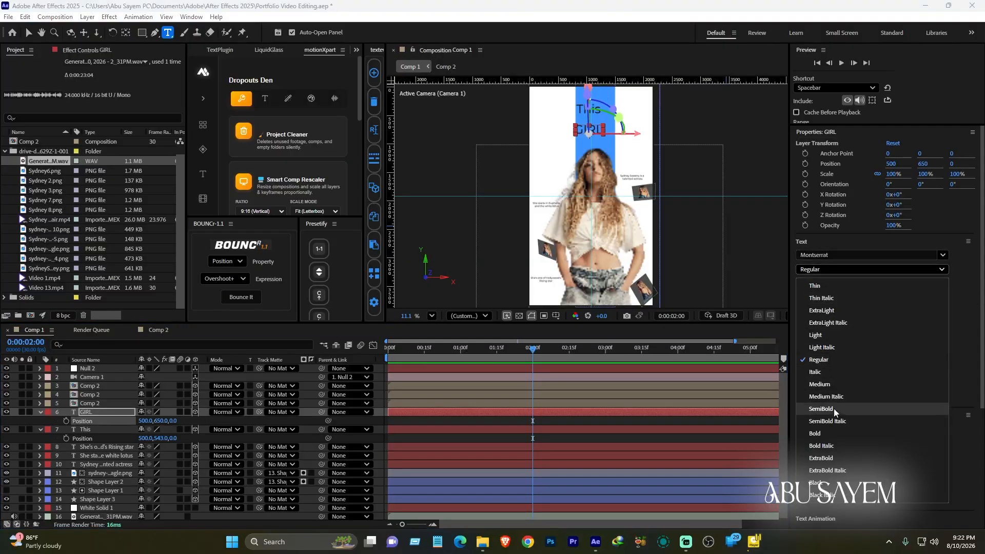
{"action": "left_click", "coordinate": [823, 433]}
{"action": "left_click_drag", "start_coordinate": [143, 420], "coordinate": [161, 420]}
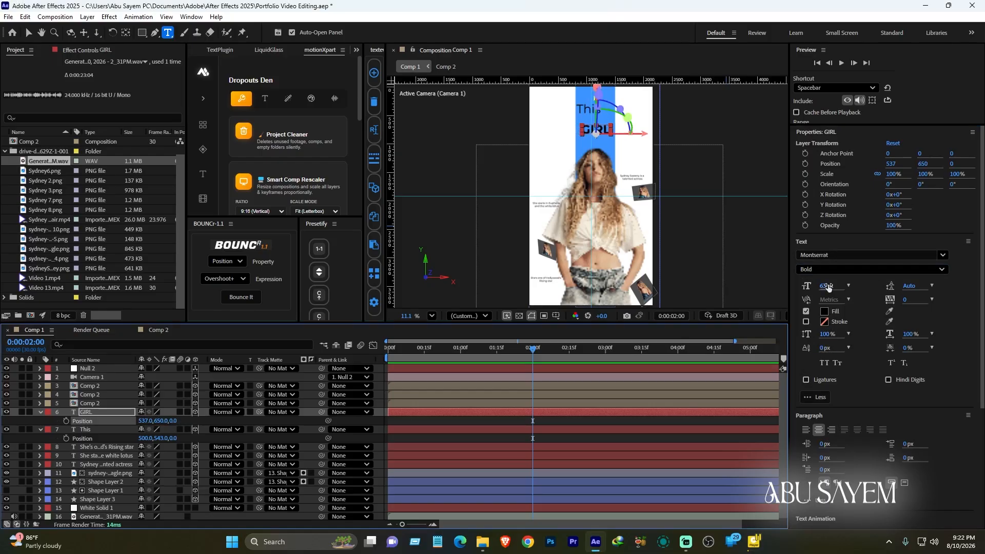
{"action": "left_click_drag", "start_coordinate": [826, 286], "coordinate": [837, 286]}
{"action": "left_click", "coordinate": [585, 442]}
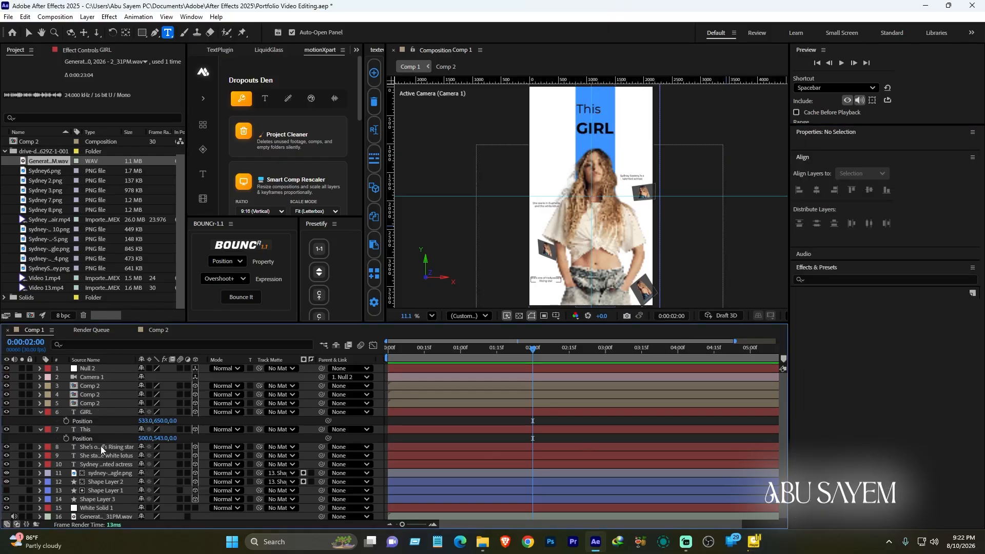
{"action": "left_click_drag", "start_coordinate": [158, 421], "coordinate": [174, 421]}
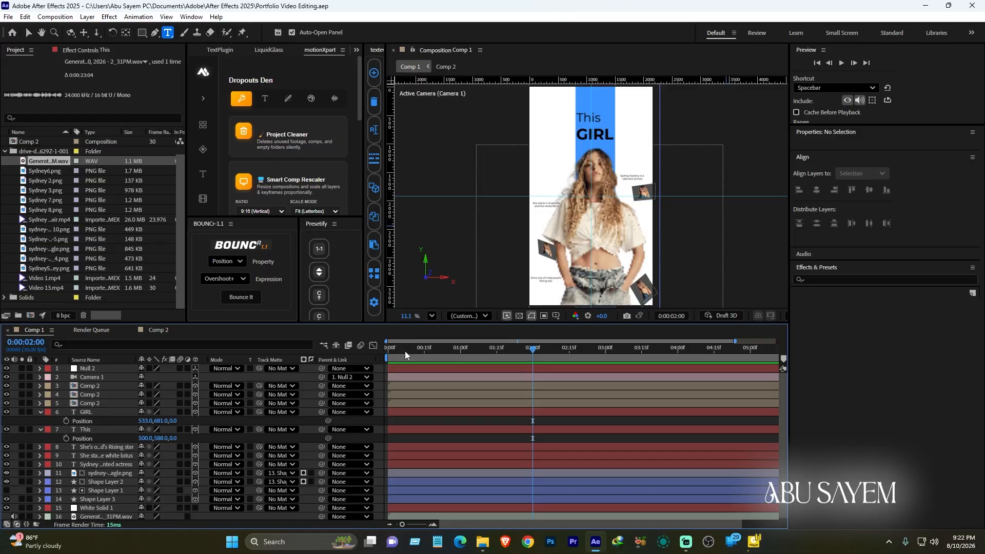
- Add a Position keyframe at 0:00:00:00 to the sydney-sweeney-american-eagle.png layer
{"action": "left_click_drag", "start_coordinate": [400, 351], "coordinate": [373, 354]}
{"action": "key", "text": "u"}
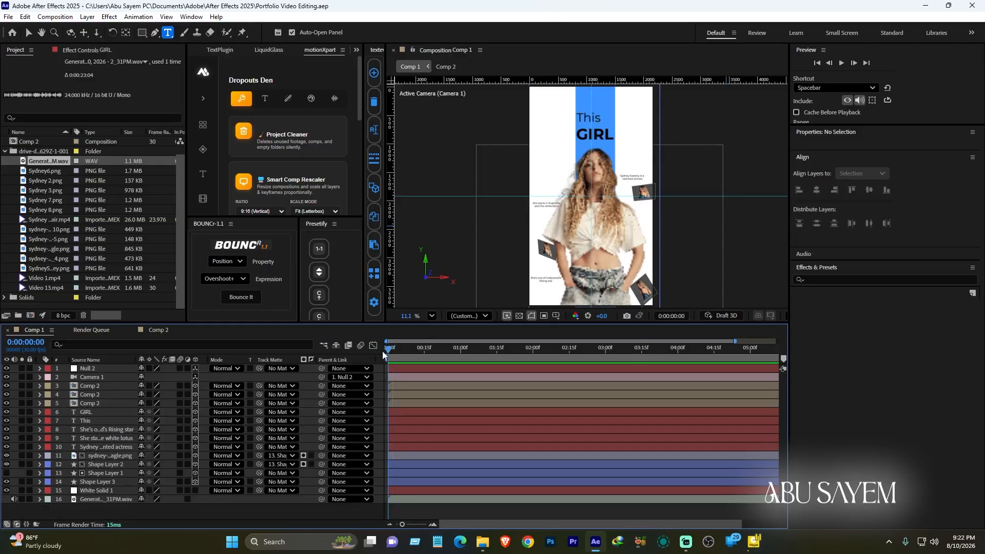
{"action": "left_click_drag", "start_coordinate": [391, 357], "coordinate": [394, 354]}
{"action": "left_click", "coordinate": [100, 457]}
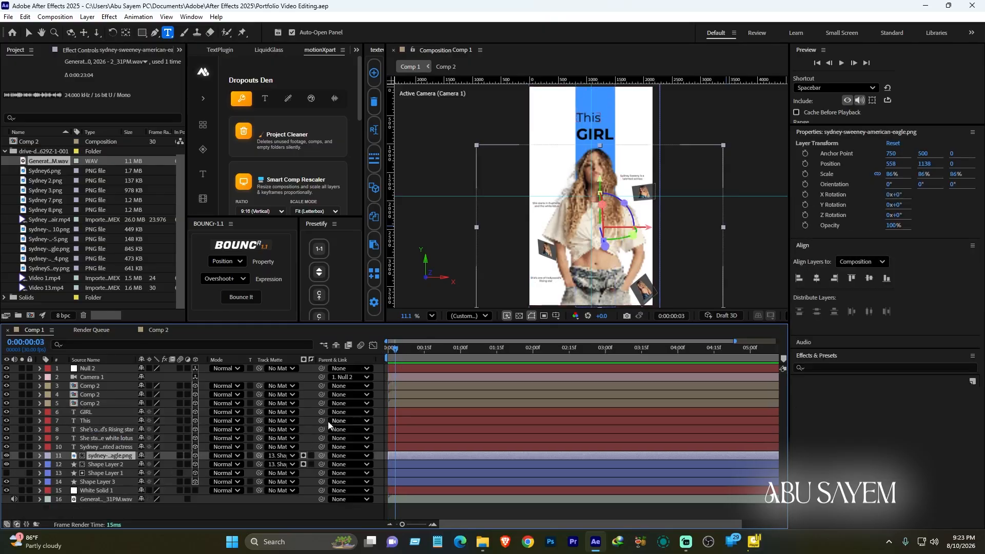
{"action": "left_click", "coordinate": [41, 456]}
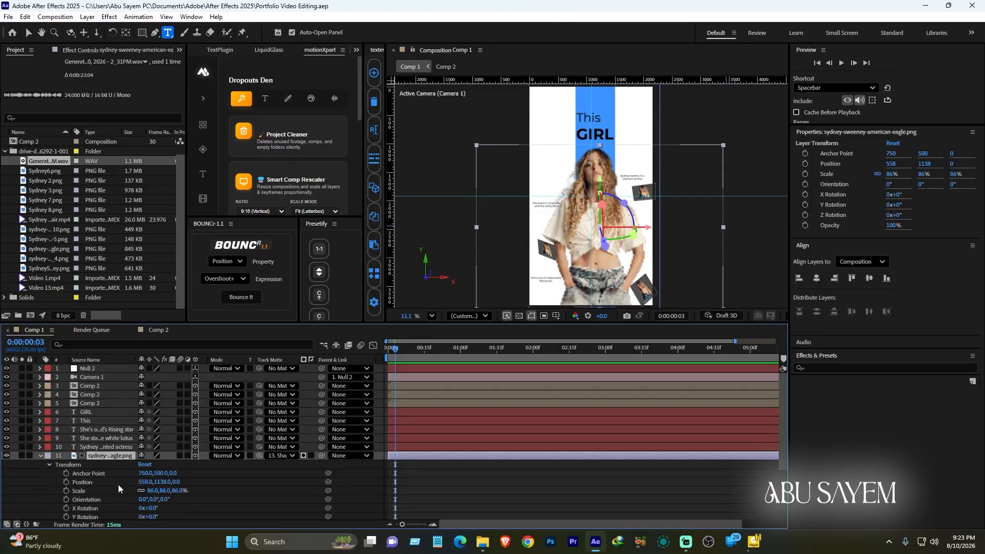
{"action": "left_click", "coordinate": [66, 482]}
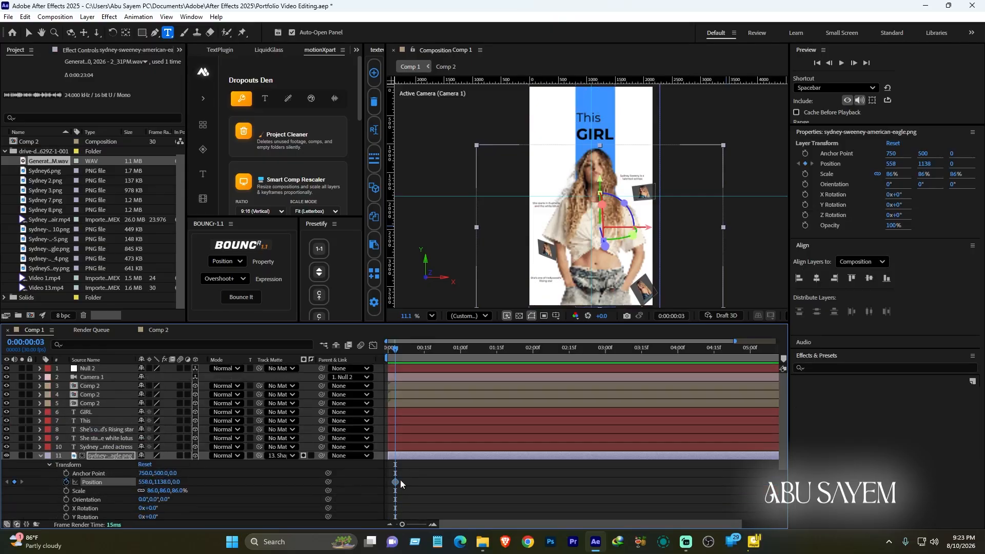
{"action": "mouse_move", "coordinate": [395, 481]}
{"action": "left_mouse_down"}
{"action": "mouse_move", "coordinate": [380, 482]}
{"action": "mouse_move", "coordinate": [388, 482]}
{"action": "left_mouse_up"}
- Keyframe the woman's resting position at 0:00:00:12, and at 0:00:00:00 lower her out of frame with Y position 1992
{"action": "left_click_drag", "start_coordinate": [395, 348], "coordinate": [417, 362]}
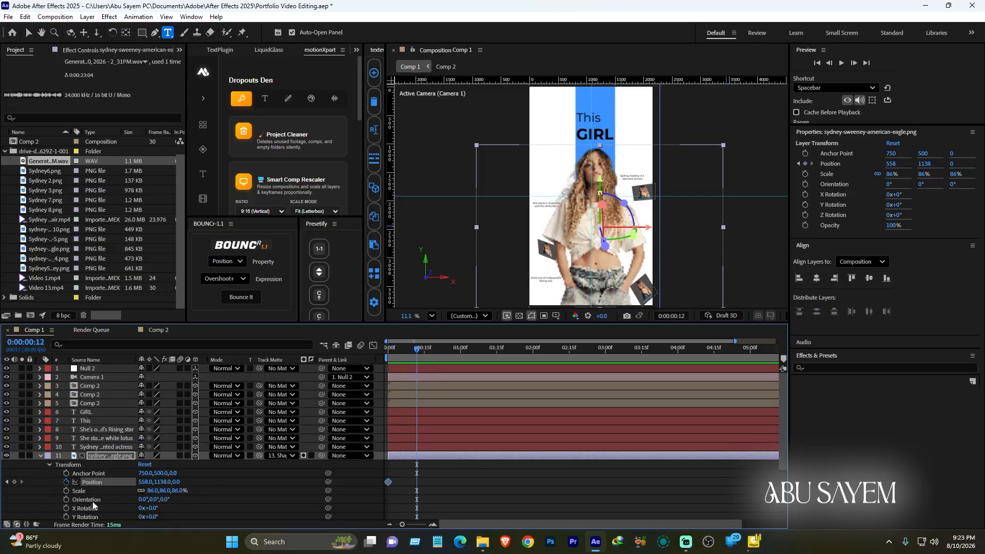
{"action": "left_click", "coordinate": [14, 482]}
{"action": "key", "text": "Home"}
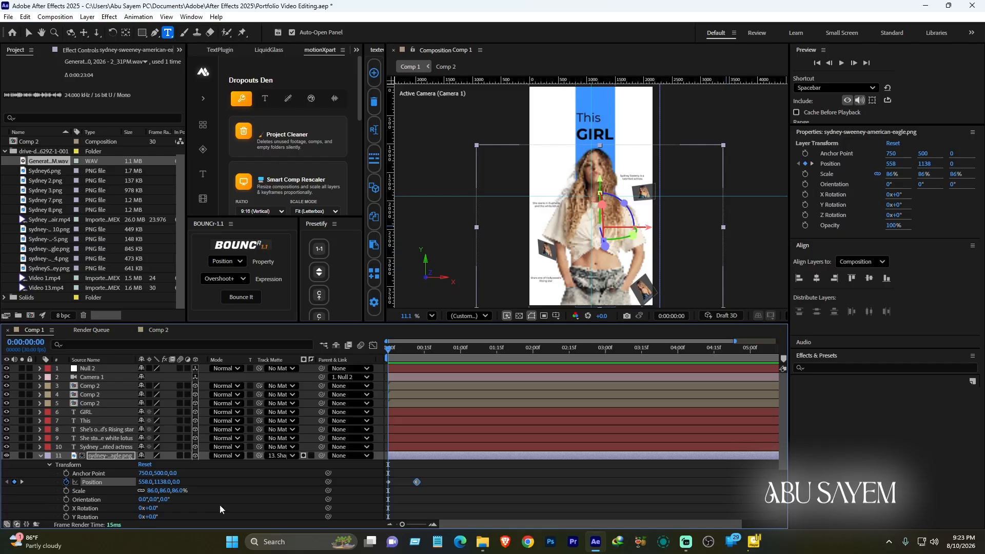
{"action": "left_click_drag", "start_coordinate": [162, 482], "coordinate": [350, 481]}
- Easy-ease the woman's Position keyframes, move the second one slightly past 0:15, and adjust the speed curve
{"action": "left_click_drag", "start_coordinate": [445, 506], "coordinate": [371, 471]}
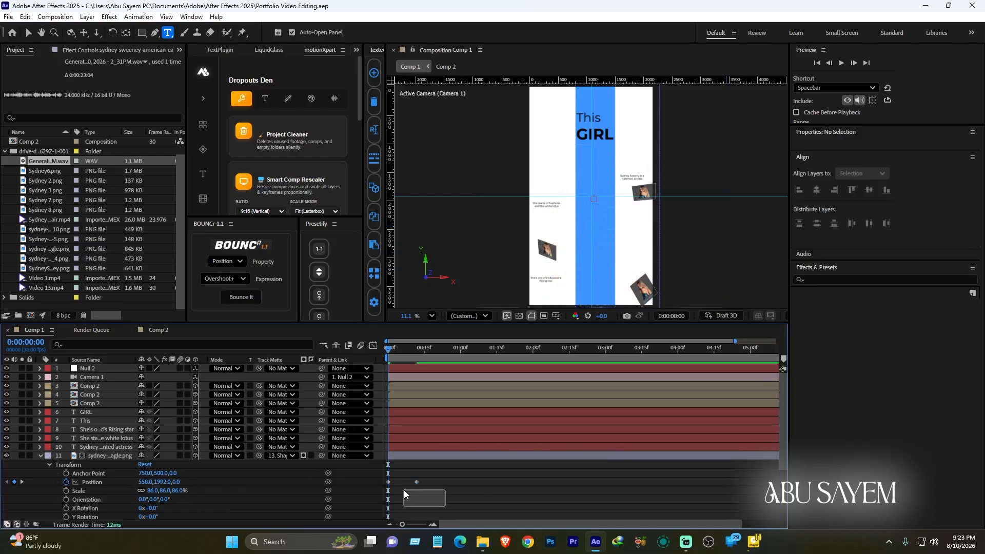
{"action": "key", "text": "F9"}
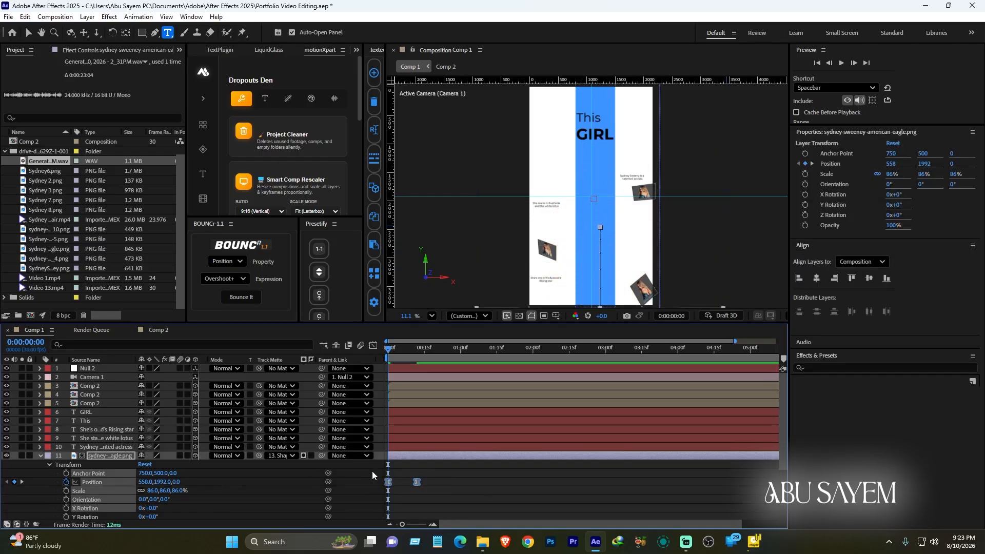
{"action": "left_click", "coordinate": [441, 491]}
{"action": "left_click_drag", "start_coordinate": [445, 497], "coordinate": [372, 446]}
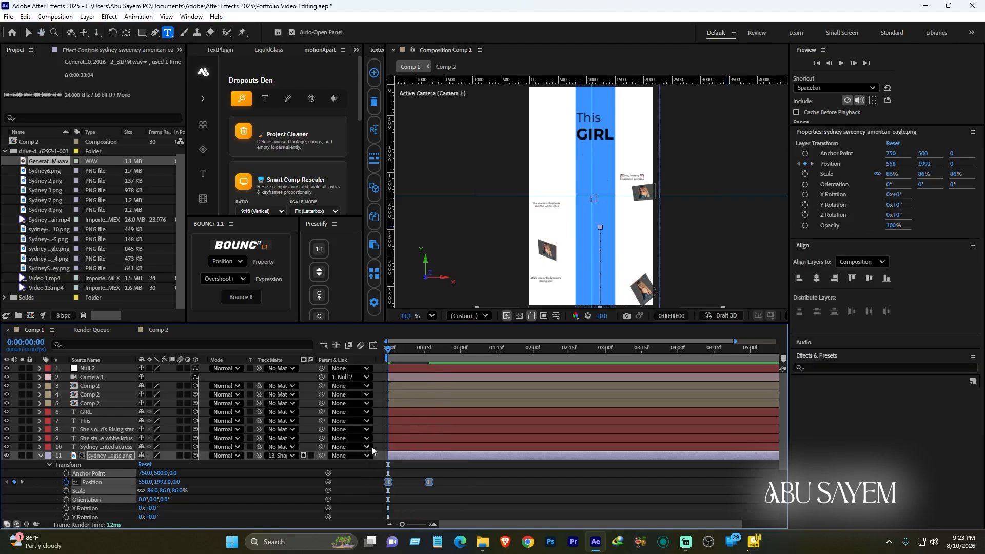
{"action": "left_click", "coordinate": [373, 345]}
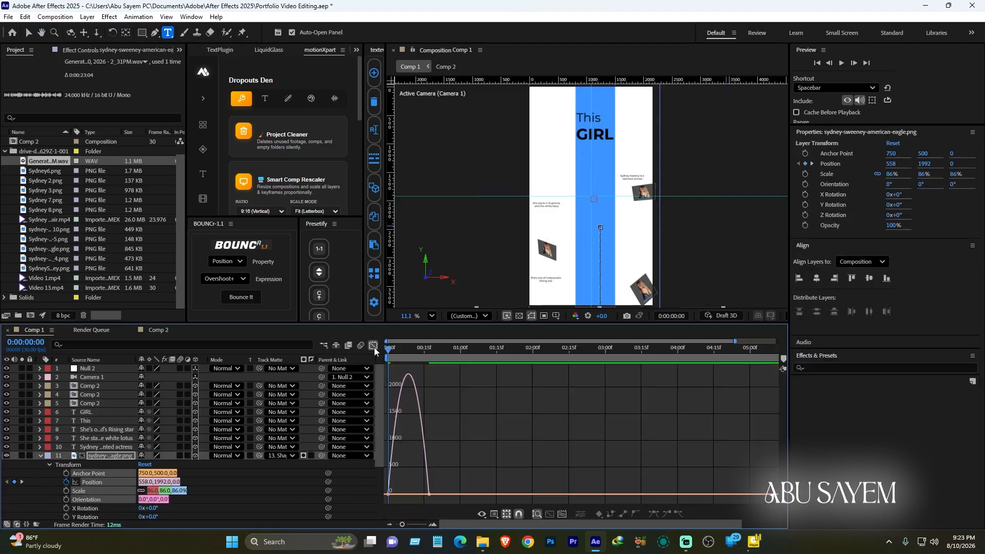
{"action": "left_click", "coordinate": [428, 494]}
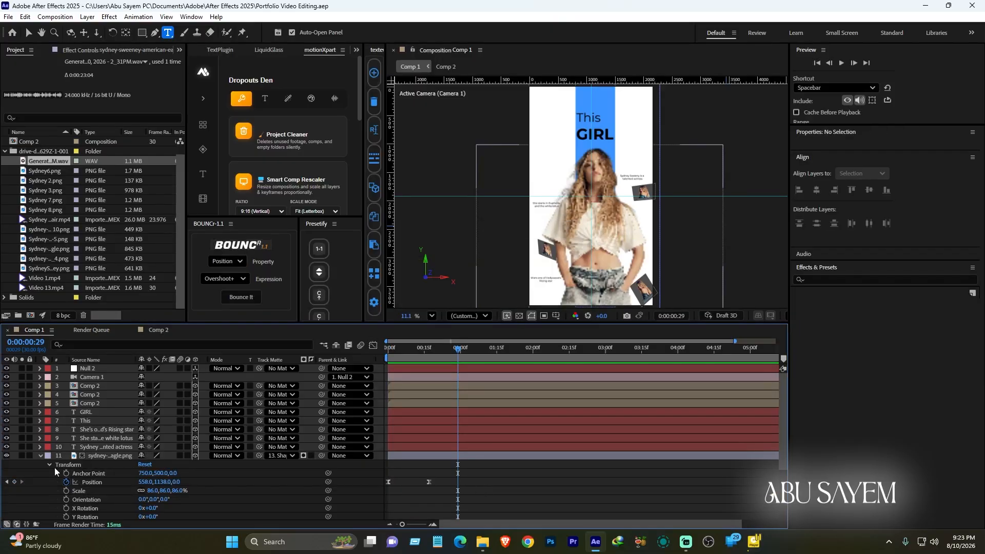
{"action": "left_click", "coordinate": [39, 456]}
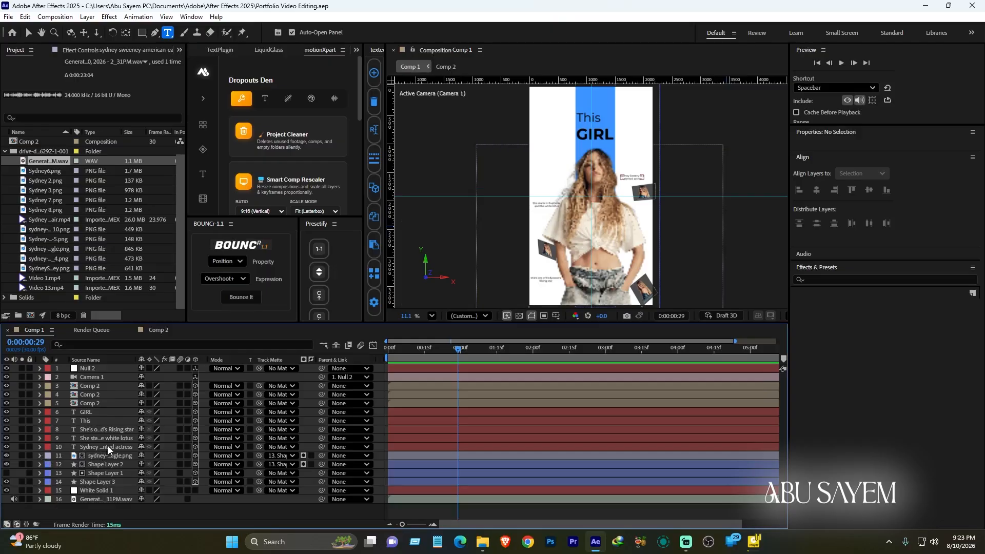
- Keyframe the opacity of the three Comp 2 photo cards at 0% at 0:00:00:14
{"action": "left_click", "coordinate": [90, 386]}
{"action": "left_click", "coordinate": [90, 403], "text": "shift"}
{"action": "left_click_drag", "start_coordinate": [399, 349], "coordinate": [355, 352]}
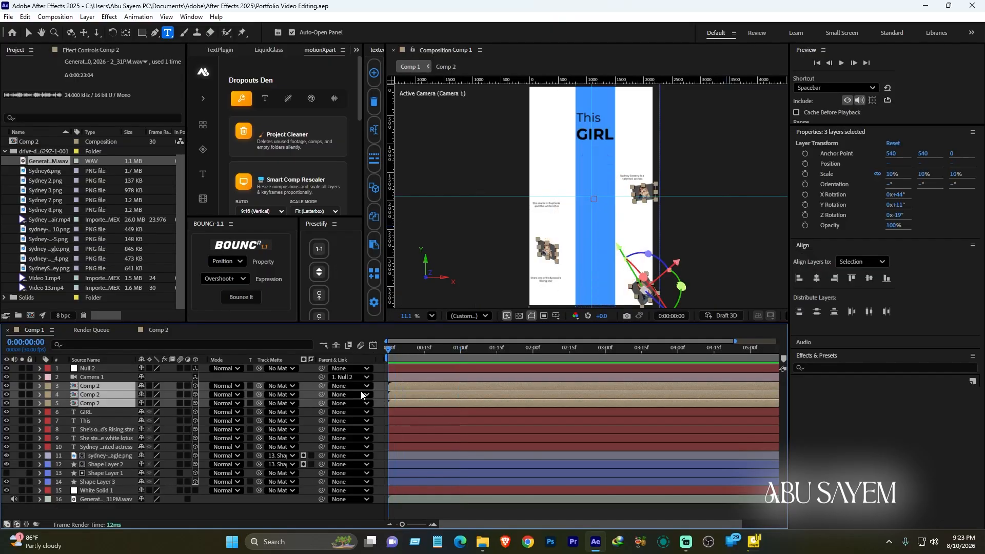
{"action": "key", "text": "End"}
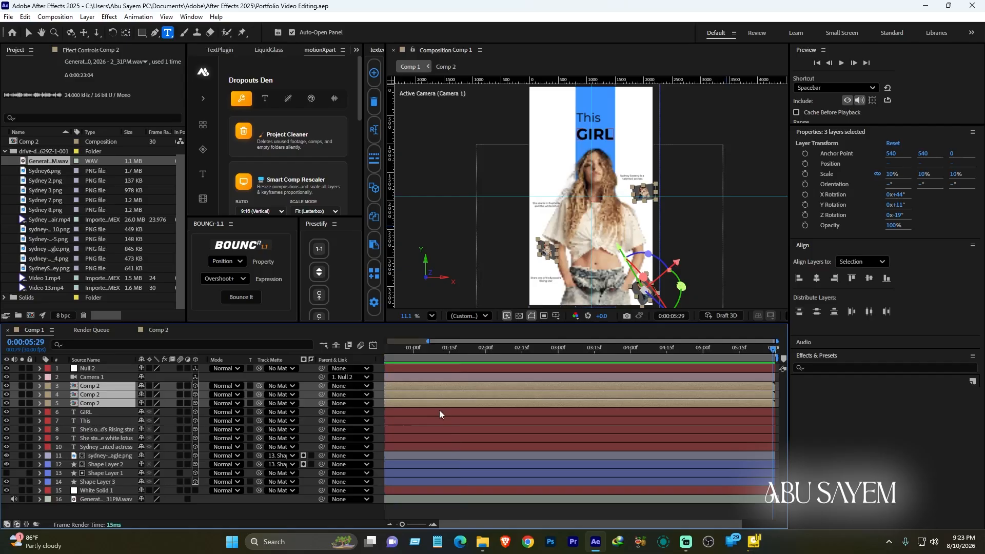
{"action": "key", "text": "t"}
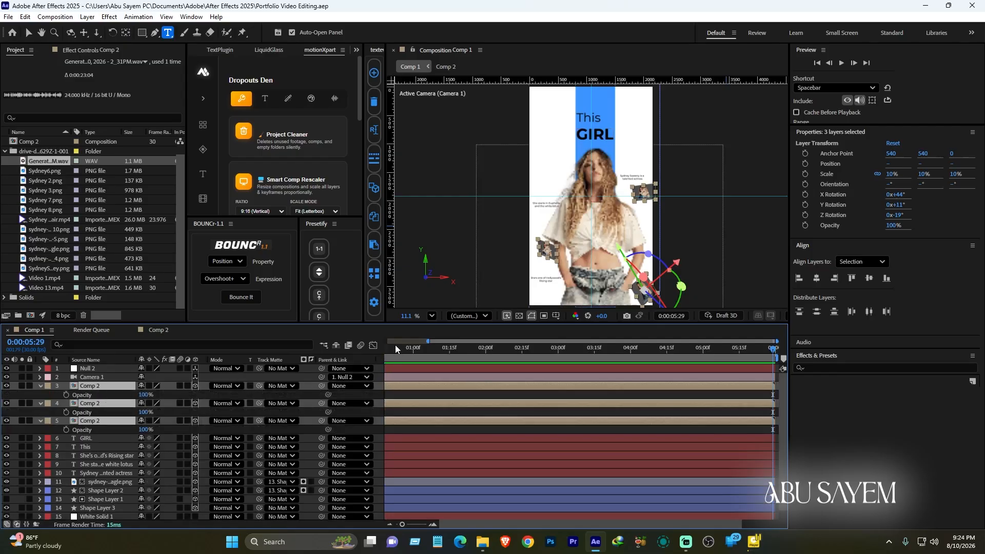
{"action": "key", "text": "Home"}
{"action": "scroll", "coordinate": [430, 365], "scroll_direction": "down", "scroll_amount": 1}
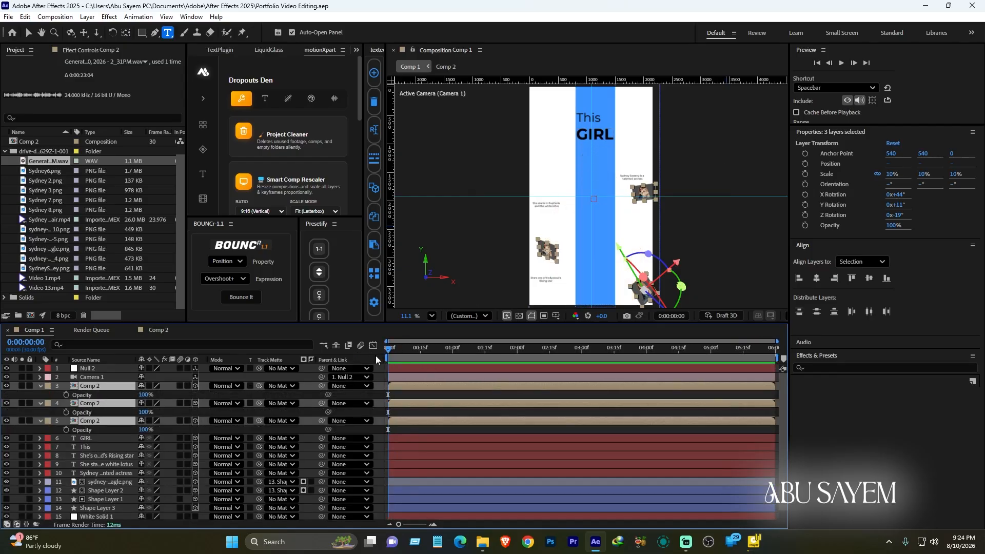
{"action": "left_click_drag", "start_coordinate": [382, 355], "coordinate": [417, 364]}
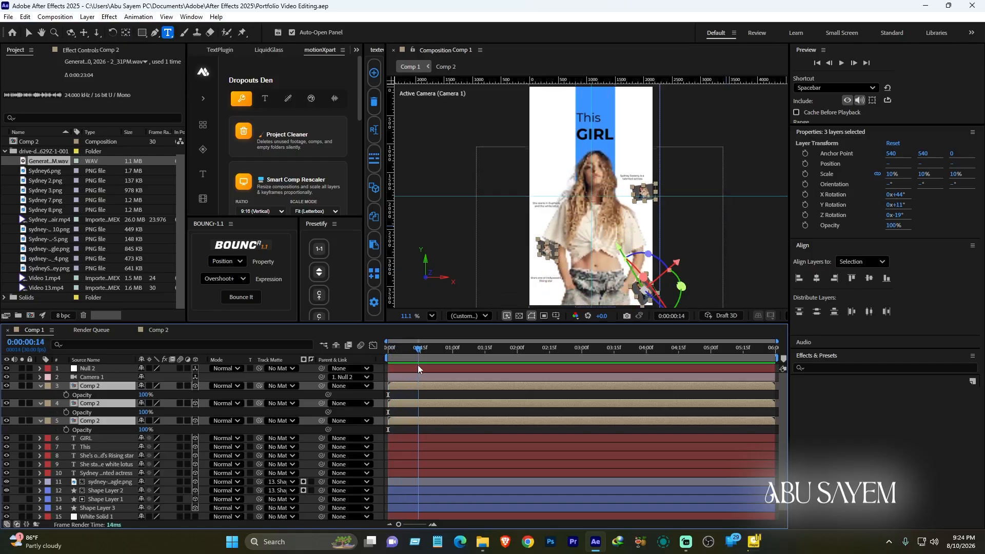
{"action": "left_click", "coordinate": [65, 395]}
{"action": "left_click", "coordinate": [144, 394]}
{"action": "type", "text": "0"}
{"action": "key", "text": "Return"}
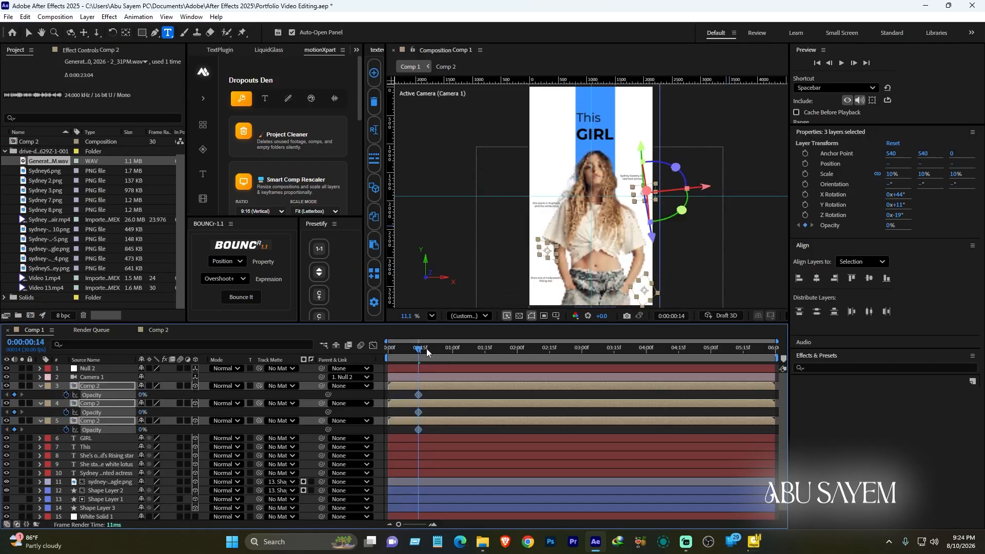
- Add 100% opacity keyframes to the three Comp 2 photo cards at 0:00:00:17
{"action": "key", "text": "Page_Down"}
{"action": "key", "text": "Page_Down"}
{"action": "key", "text": "Page_Down"}
{"action": "left_click", "coordinate": [143, 394]}
{"action": "type", "text": "100"}
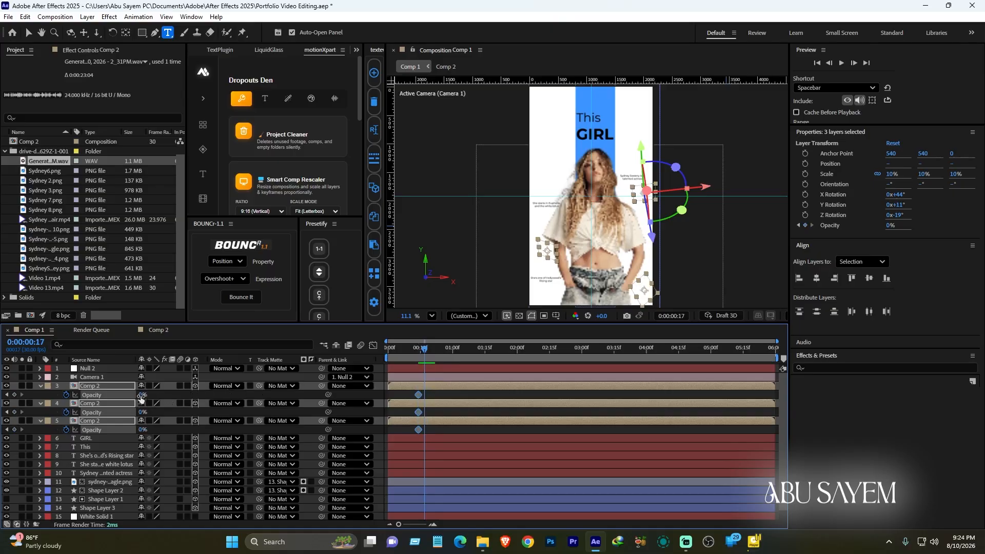
{"action": "key", "text": "Return"}
- Easy-ease the photo cards' opacity keyframes and move the ending ones to about 0:00:00:20
{"action": "left_click_drag", "start_coordinate": [410, 390], "coordinate": [440, 434]}
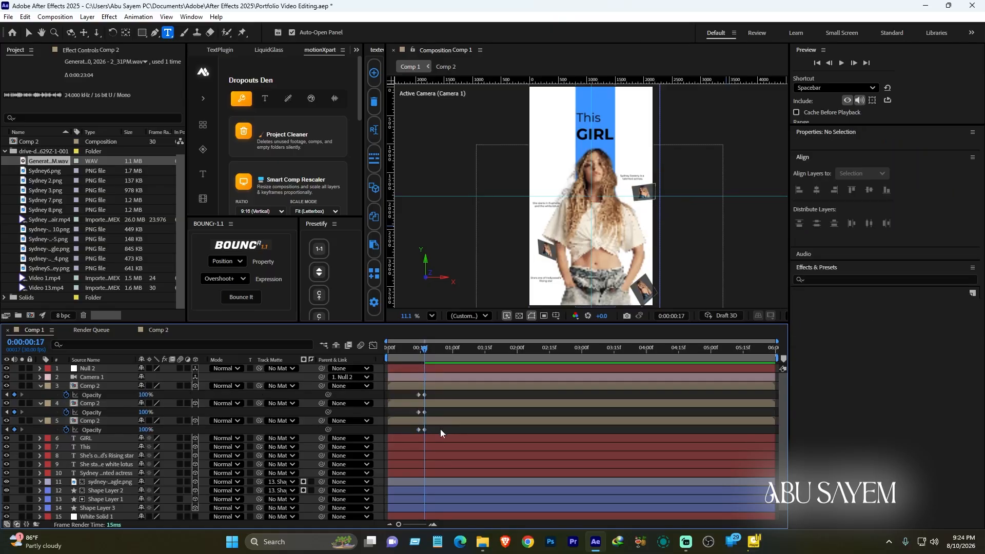
{"action": "key", "text": "F9"}
{"action": "key", "text": "F2"}
{"action": "key", "text": "Page_Up"}
{"action": "key", "text": "Page_Up"}
{"action": "key", "text": "Page_Up"}
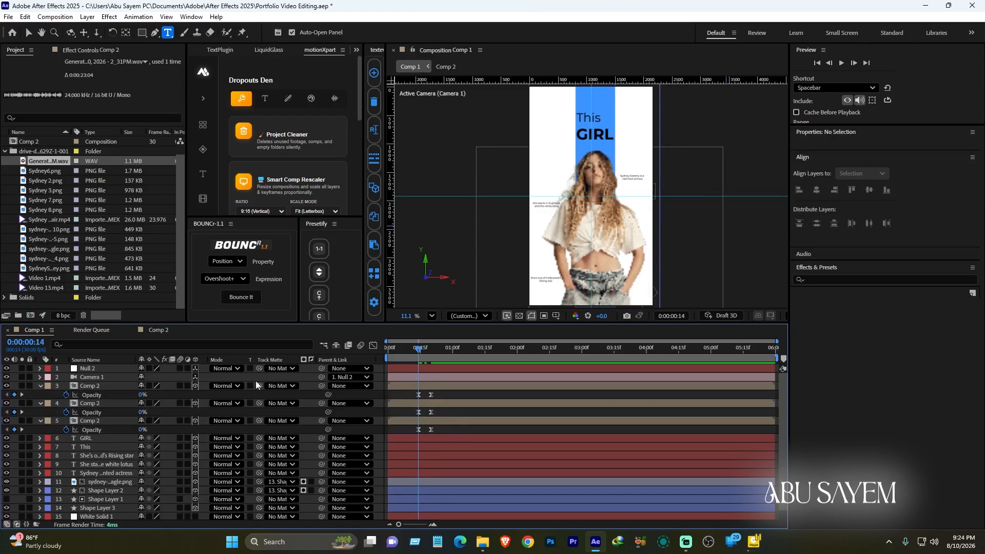
- Keyframe the opacity of the three small caption texts at 0% at 0:00:00:16
{"action": "left_click", "coordinate": [96, 438]}
{"action": "left_click", "coordinate": [105, 472]}
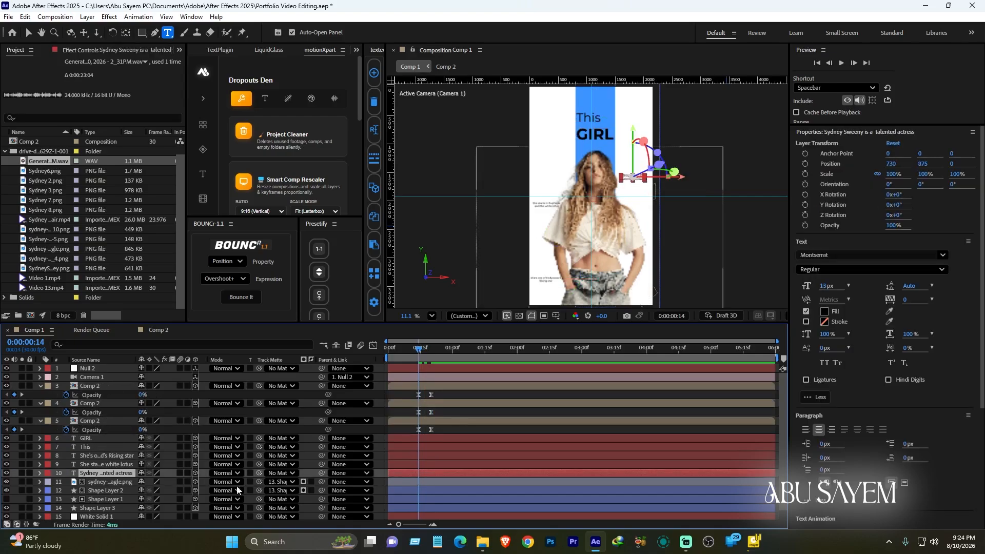
{"action": "left_click", "coordinate": [118, 456]}
{"action": "left_click", "coordinate": [111, 464], "text": "ctrl"}
{"action": "left_click", "coordinate": [110, 473], "text": "ctrl"}
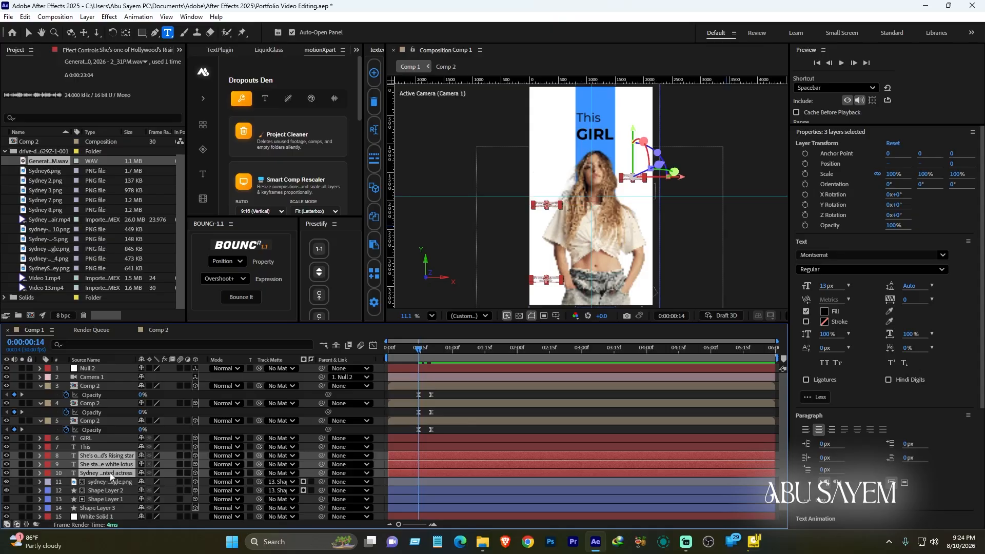
{"action": "scroll", "coordinate": [459, 402], "scroll_direction": "down", "scroll_amount": 1}
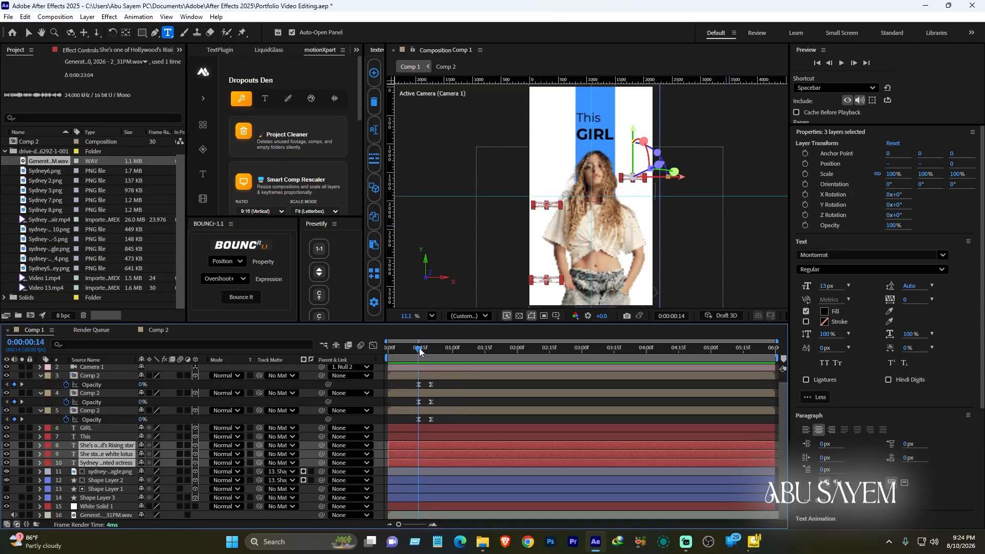
{"action": "left_click_drag", "start_coordinate": [419, 350], "coordinate": [423, 351]}
{"action": "key", "text": "t"}
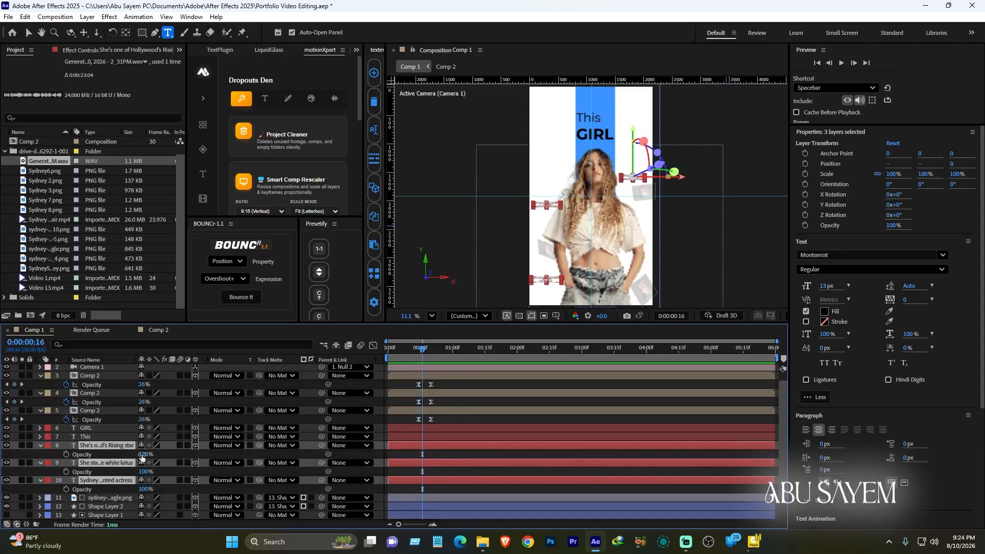
{"action": "left_click", "coordinate": [69, 454]}
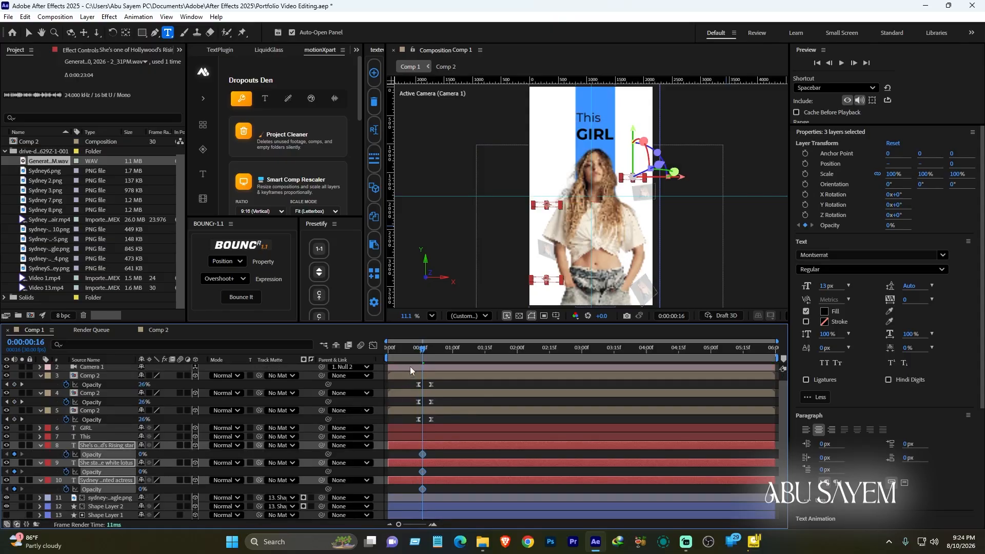
- Set the three captions' opacity to 100% at 0:00:00:23 and easy-ease their opacity keyframes
{"action": "left_click_drag", "start_coordinate": [432, 347], "coordinate": [436, 350]}
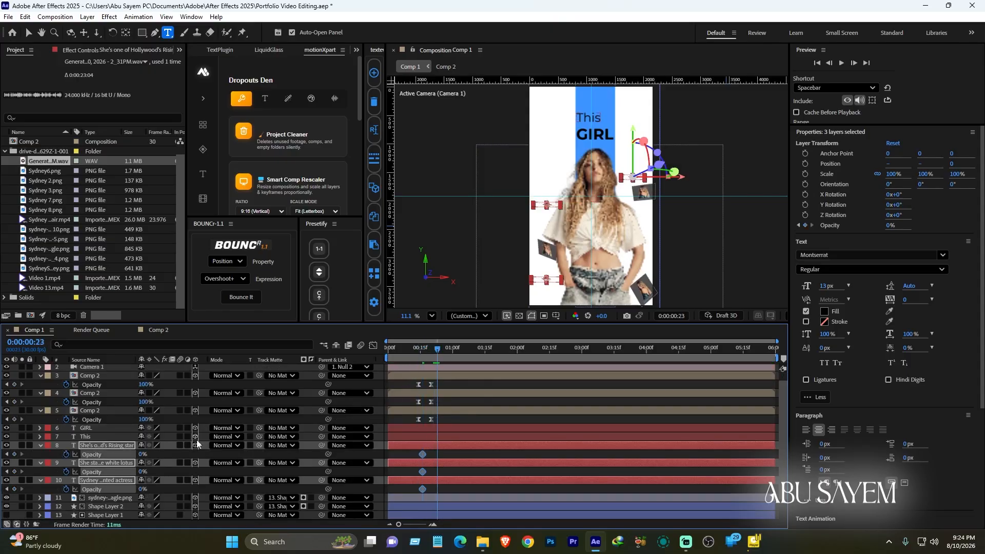
{"action": "left_click_drag", "start_coordinate": [143, 456], "coordinate": [170, 455]}
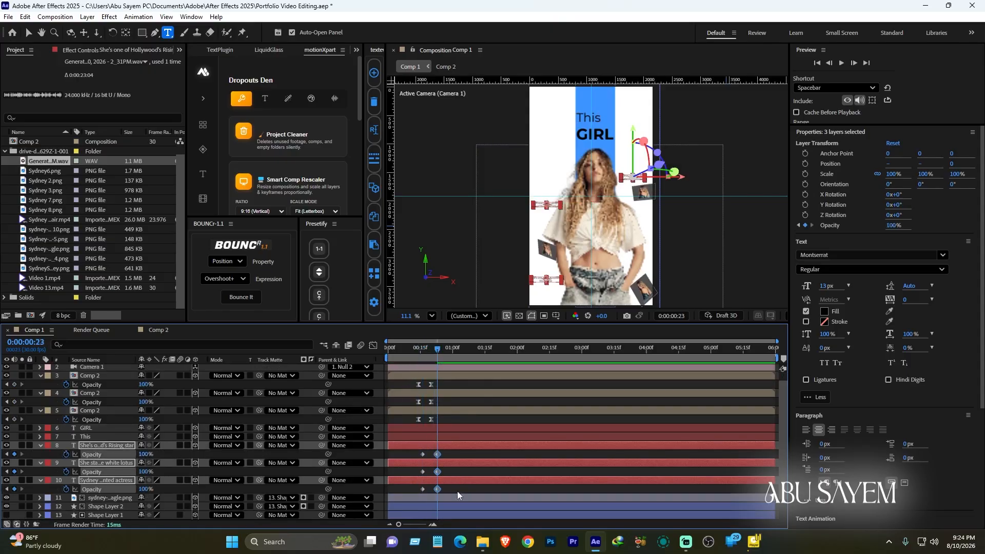
{"action": "left_click", "coordinate": [445, 488]}
{"action": "left_click_drag", "start_coordinate": [451, 486], "coordinate": [402, 449]}
{"action": "key", "text": "F9"}
{"action": "left_click", "coordinate": [425, 349]}
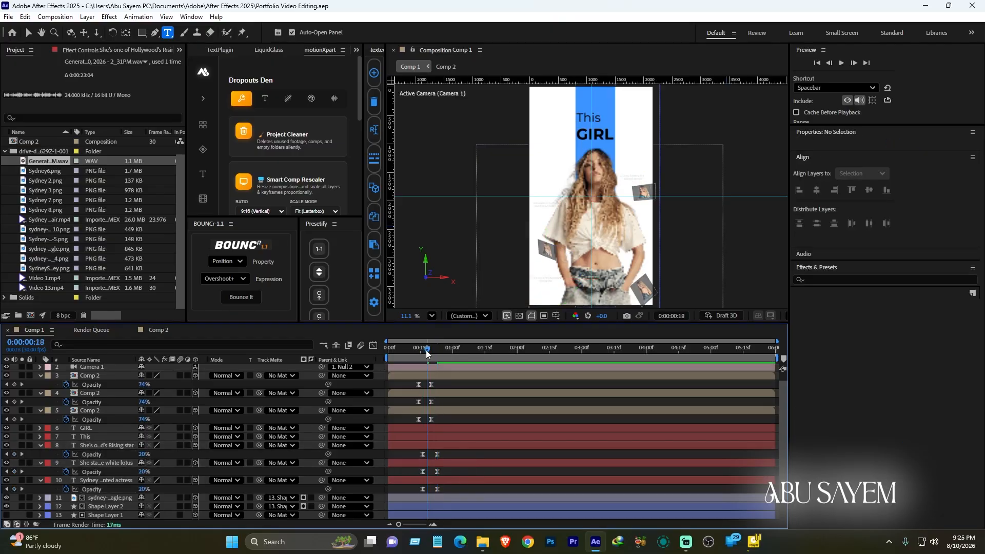
{"action": "left_click_drag", "start_coordinate": [425, 350], "coordinate": [445, 374]}
- Animate the position of GIRL and This from Y 1000 and 907 at 0:00:00:14 to their layout positions at about 0:00:01:03
{"action": "scroll", "coordinate": [450, 410], "scroll_direction": "up", "scroll_amount": 1}
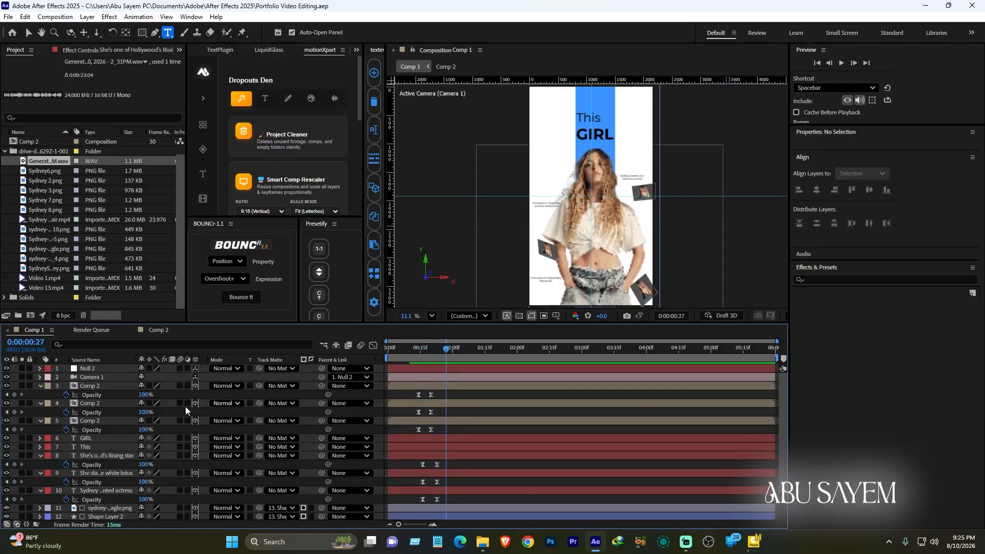
{"action": "left_click", "coordinate": [93, 438]}
{"action": "left_click", "coordinate": [95, 446], "text": "shift"}
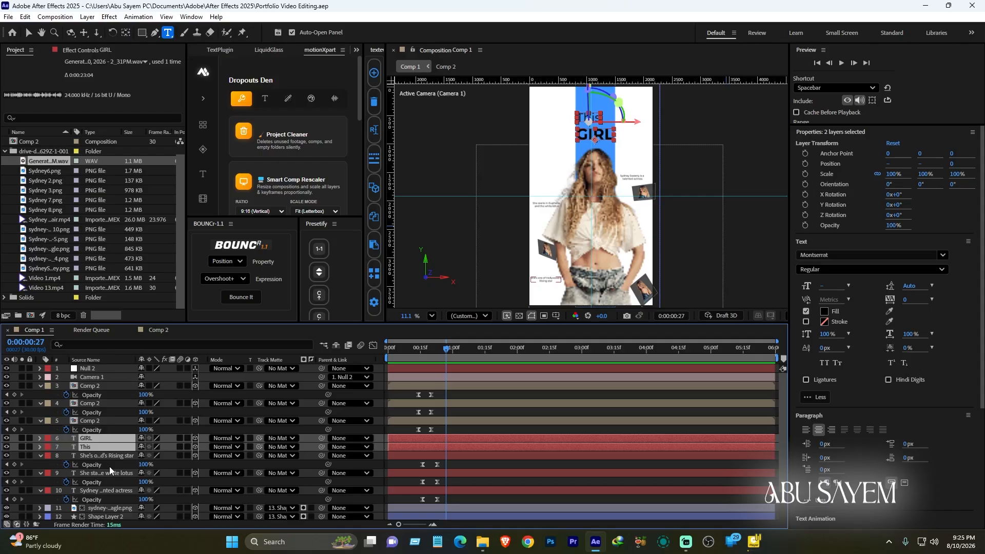
{"action": "left_click_drag", "start_coordinate": [439, 350], "coordinate": [419, 352]}
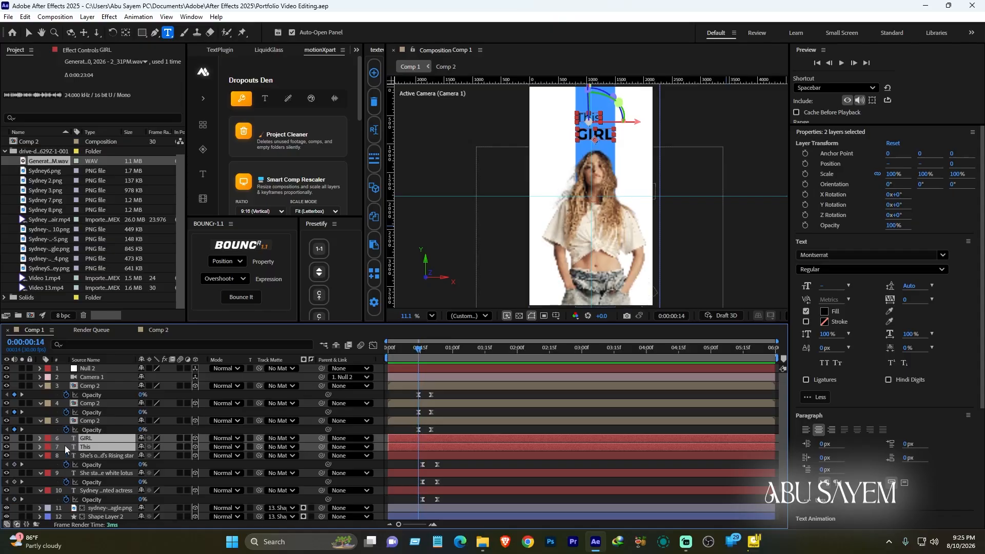
{"action": "key", "text": "p"}
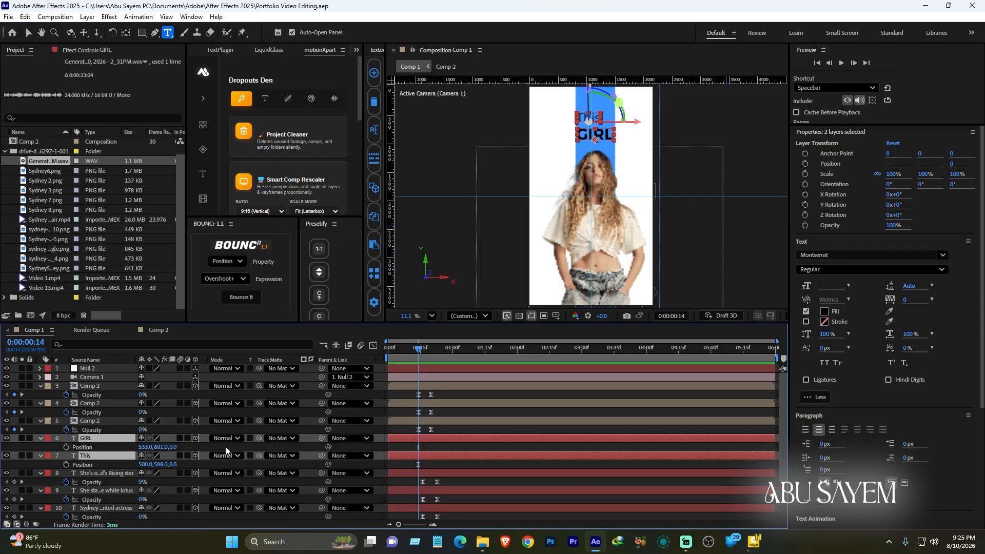
{"action": "left_click", "coordinate": [66, 446]}
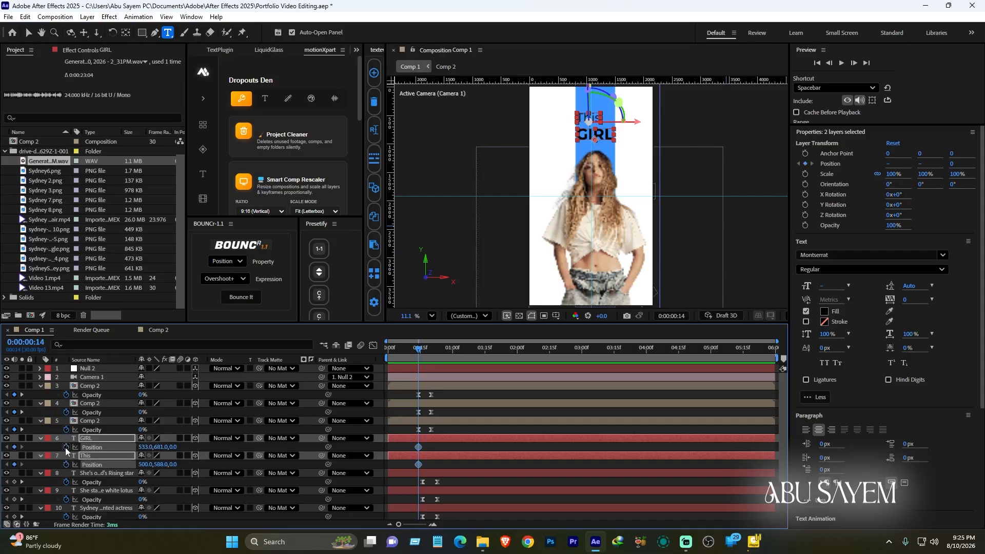
{"action": "left_click_drag", "start_coordinate": [425, 455], "coordinate": [466, 455]}
{"action": "left_click_drag", "start_coordinate": [160, 447], "coordinate": [307, 460]}
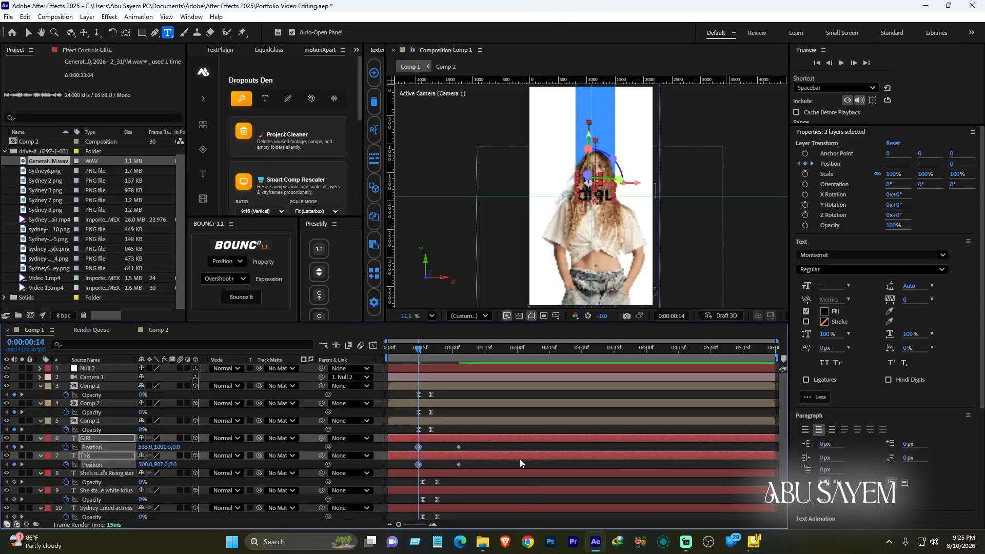
- Easy-ease the GIRL and This position keyframes and stagger their ending ones to about 0:00:01:05 and 0:00:00:29 respectively
{"action": "left_click_drag", "start_coordinate": [485, 466], "coordinate": [444, 464]}
{"action": "key", "text": "F9"}
{"action": "left_click", "coordinate": [491, 461]}
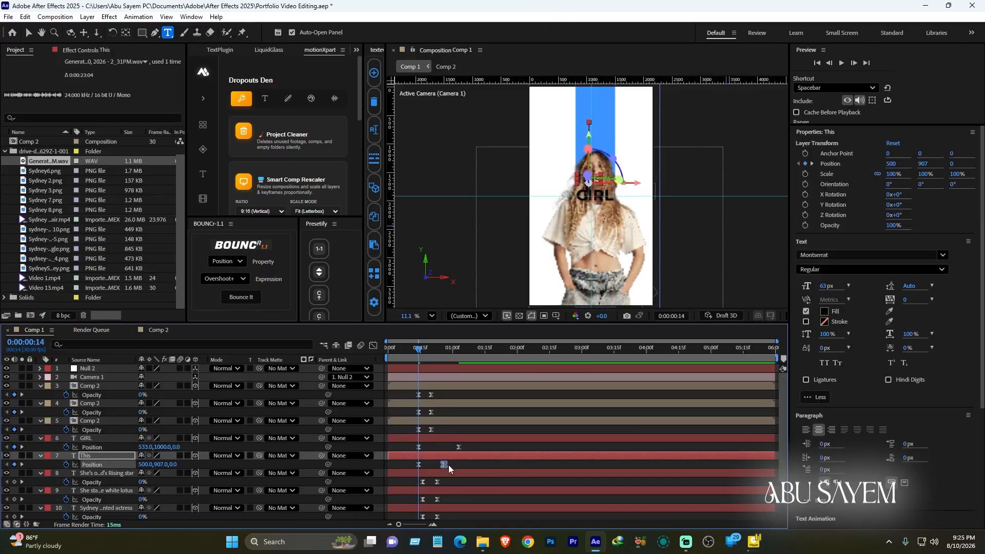
{"action": "key", "text": "ctrl+z"}
{"action": "key", "text": "ctrl+z"}
{"action": "left_click", "coordinate": [476, 491]}
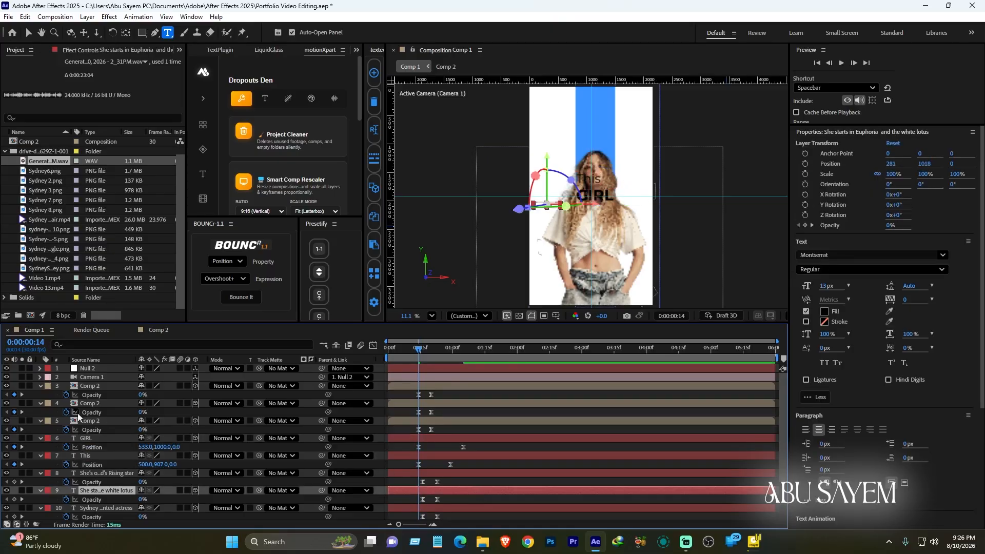
- Collapse the animated layers and move the GIRL and This text layers directly below the Sydney cutout layer
{"action": "left_click", "coordinate": [95, 386]}
{"action": "scroll", "coordinate": [98, 463], "scroll_direction": "down", "scroll_amount": 2}
{"action": "left_click", "coordinate": [95, 454], "text": "shift"}
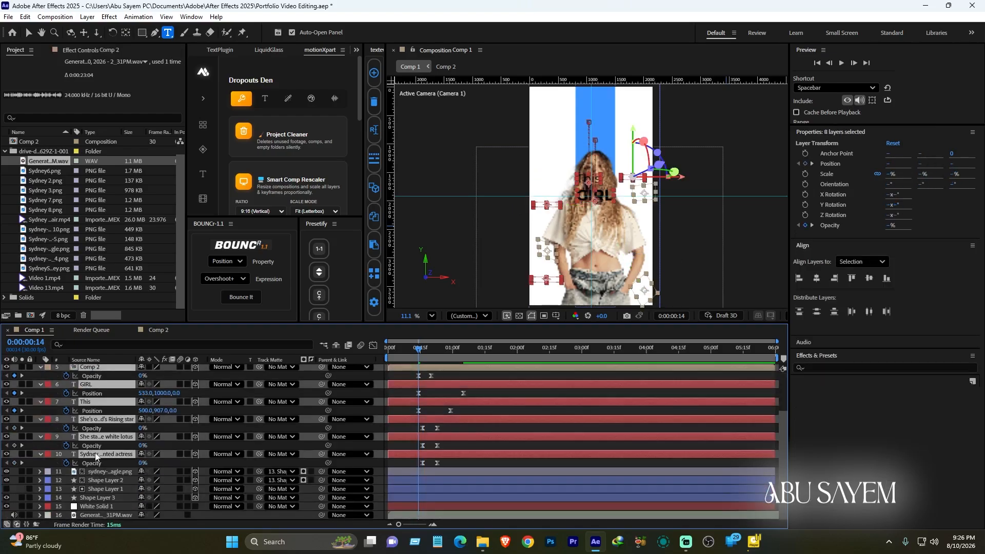
{"action": "key", "text": "u"}
{"action": "left_click", "coordinate": [104, 513]}
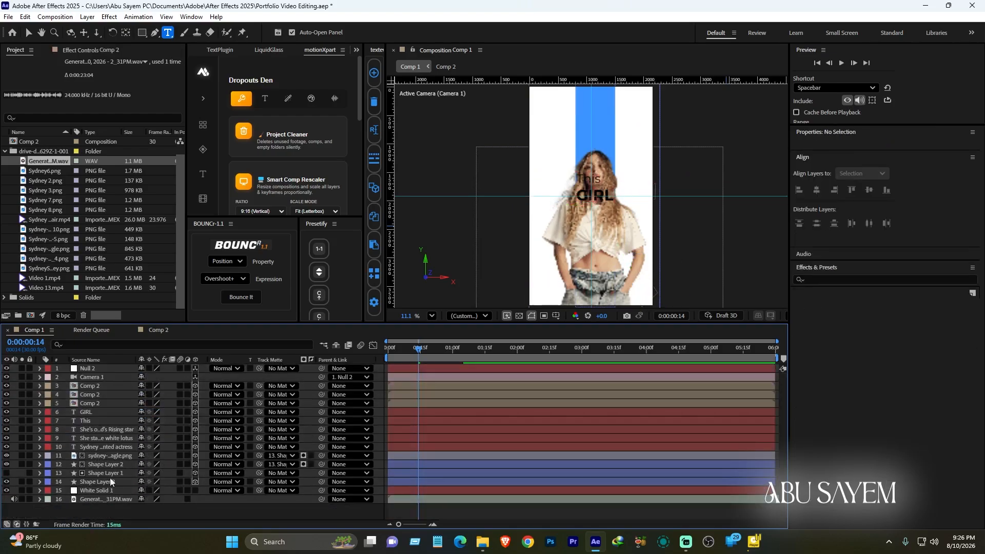
{"action": "left_click", "coordinate": [96, 422]}
{"action": "left_click", "coordinate": [97, 412], "text": "shift"}
{"action": "left_click_drag", "start_coordinate": [100, 421], "coordinate": [100, 460]}
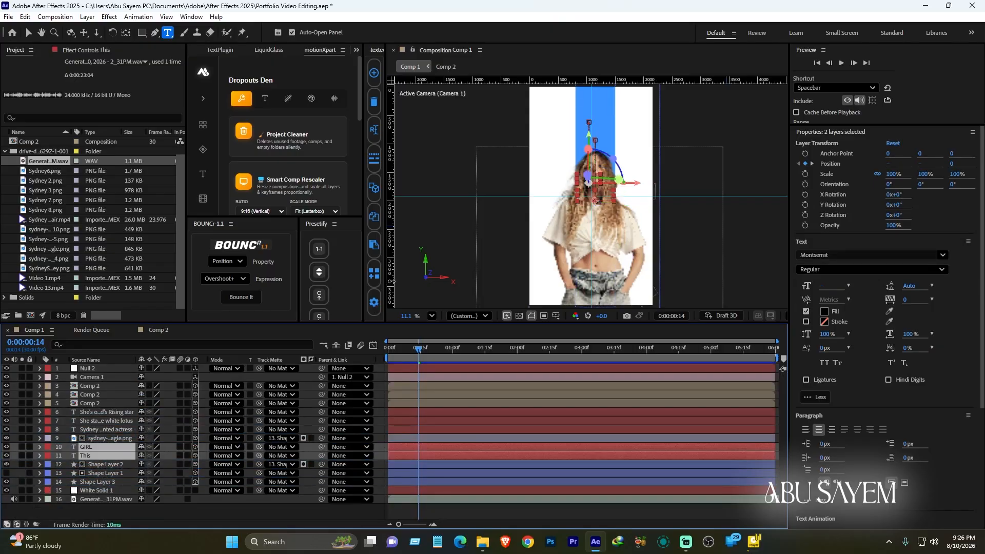
{"action": "left_click_drag", "start_coordinate": [420, 349], "coordinate": [435, 364]}
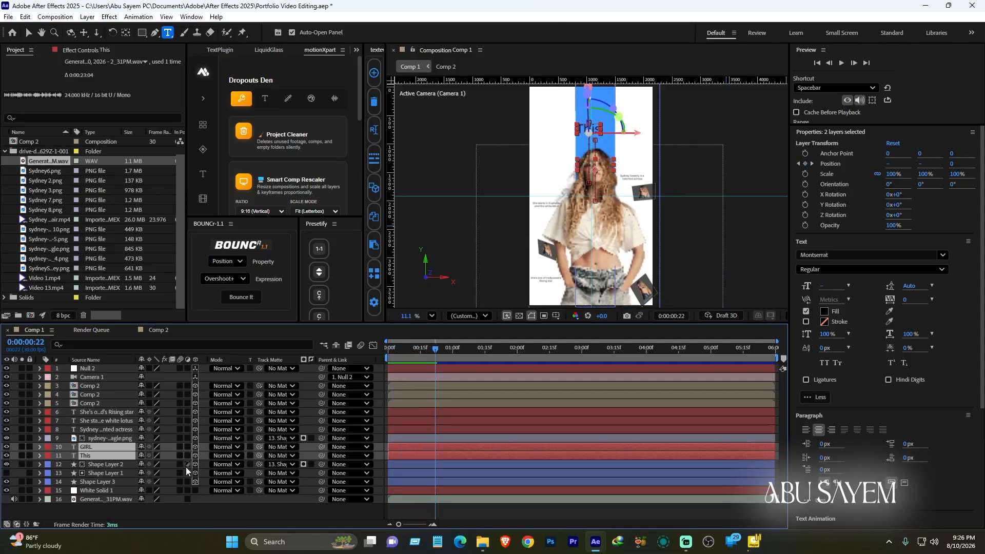
- Keyframe the opacity of the GIRL and This text layers at 0% at 0:00:00:14
{"action": "key", "text": "p"}
{"action": "left_click_drag", "start_coordinate": [435, 352], "coordinate": [419, 349]}
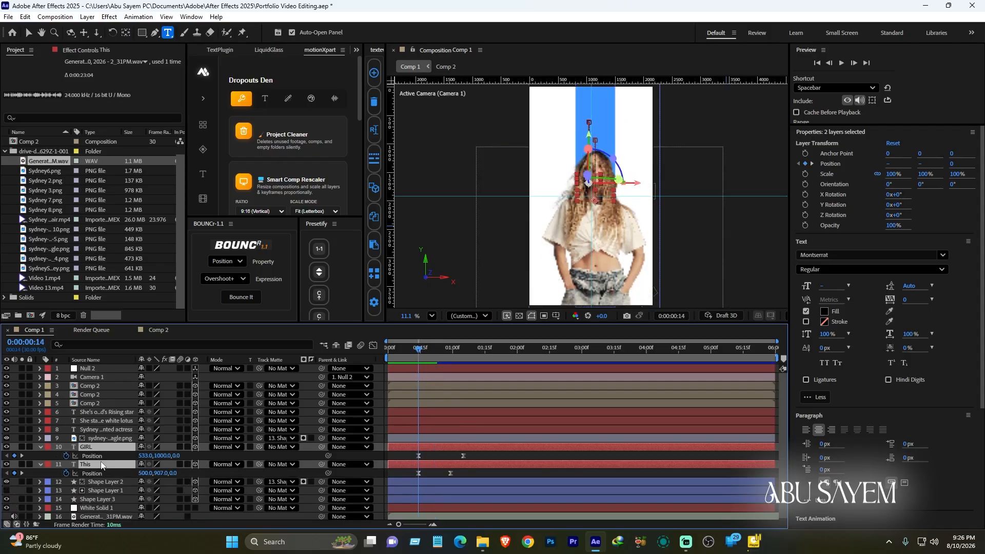
{"action": "key", "text": "t"}
{"action": "left_click", "coordinate": [66, 455]}
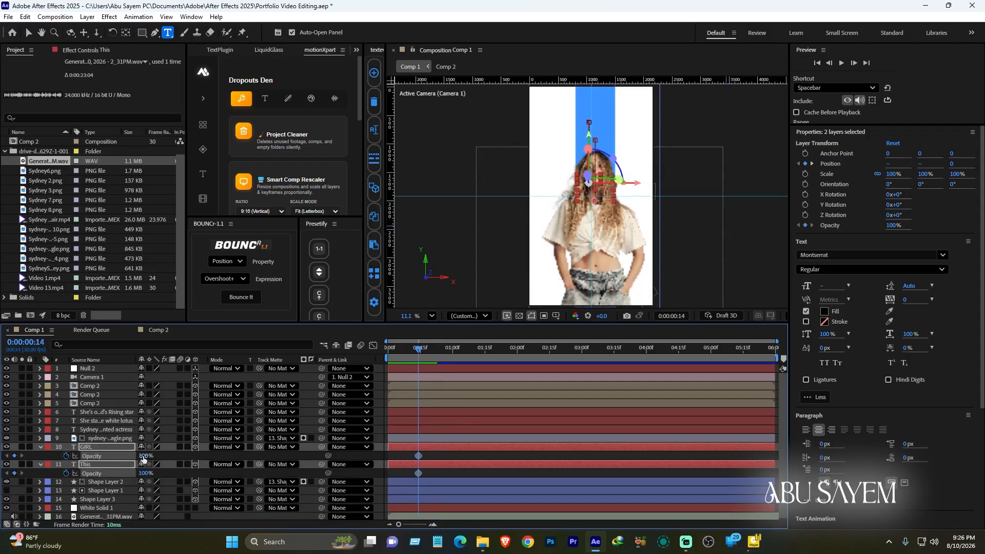
{"action": "left_click", "coordinate": [143, 456]}
{"action": "type", "text": "0"}
{"action": "key", "text": "Return"}
- Set the opacity of GIRL and This to 100% at 0:00:00:19 and preview the animation from the start
{"action": "key", "text": "u"}
{"action": "left_click", "coordinate": [429, 350]}
{"action": "left_click", "coordinate": [143, 490]}
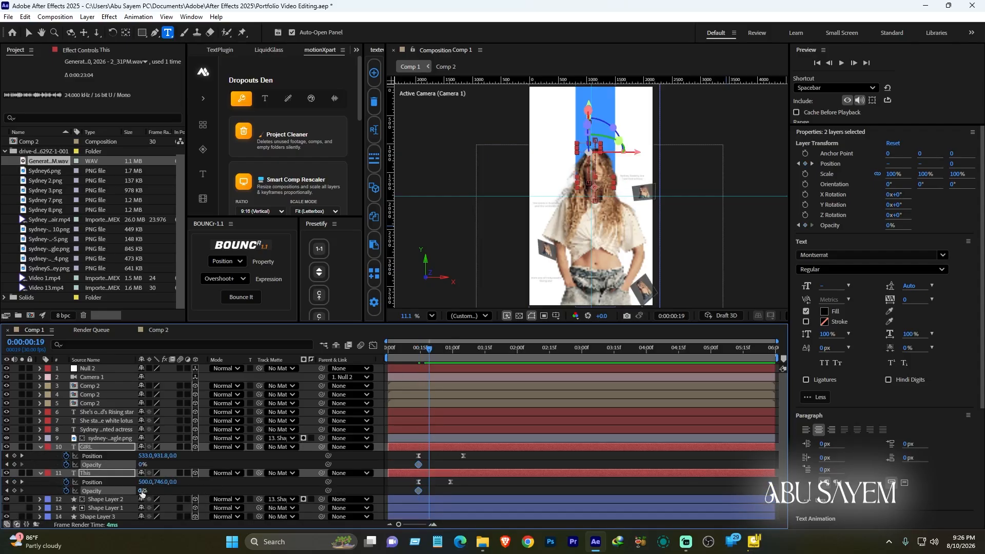
{"action": "type", "text": "100"}
{"action": "key", "text": "Return"}
{"action": "left_click_drag", "start_coordinate": [403, 351], "coordinate": [378, 355]}
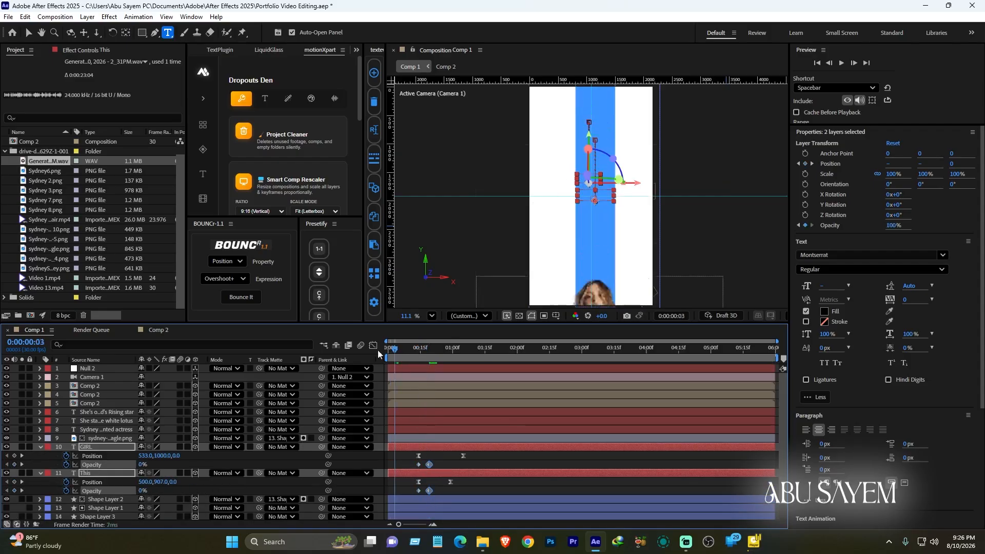
{"action": "key", "text": "space"}
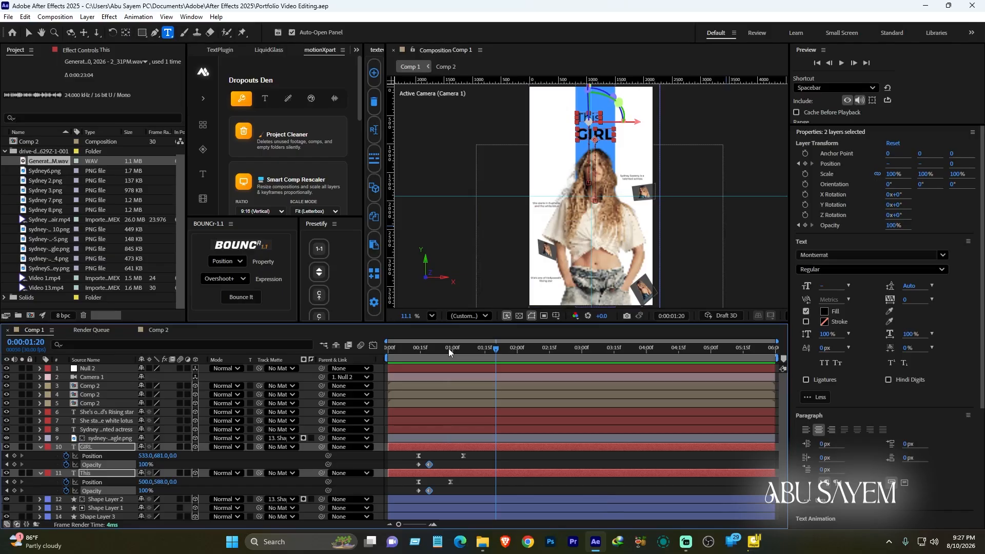
{"action": "key", "text": "space"}
- Keyframe Null 2's position at about 0:00:01:03 and set it to 533, 823, 1150 at 0:00:01:14 so the camera pulls back
{"action": "scroll", "coordinate": [94, 482], "scroll_direction": "down", "scroll_amount": 1}
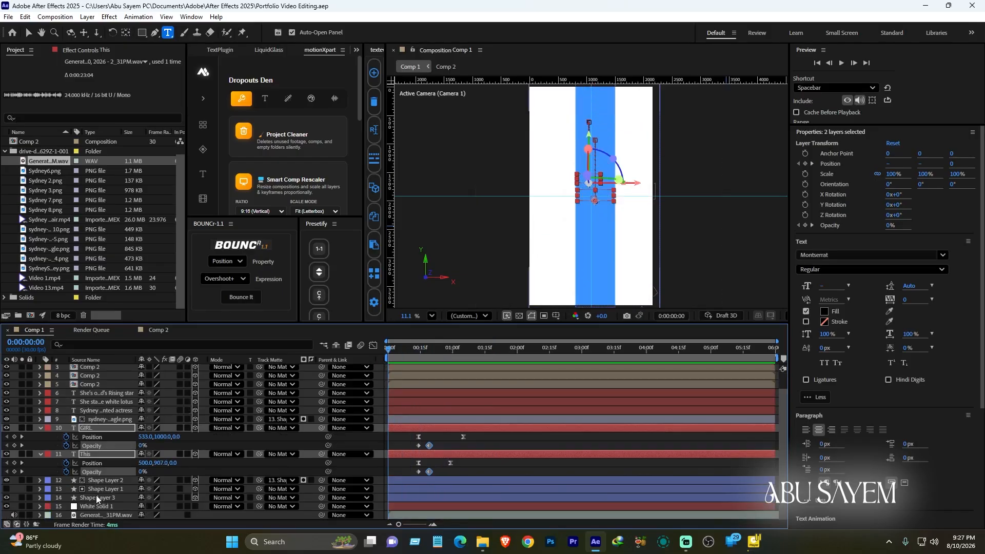
{"action": "left_click", "coordinate": [92, 429]}
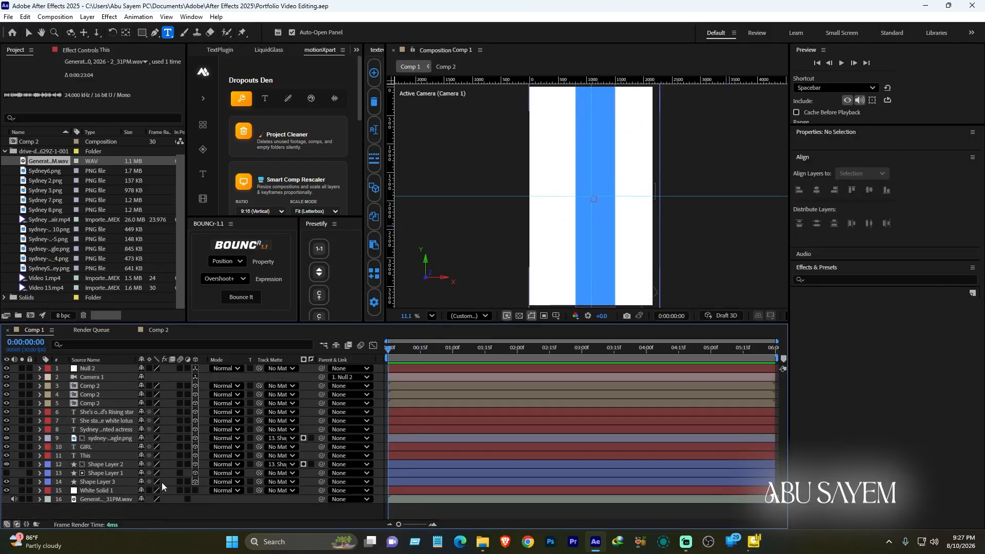
{"action": "left_click", "coordinate": [335, 398]}
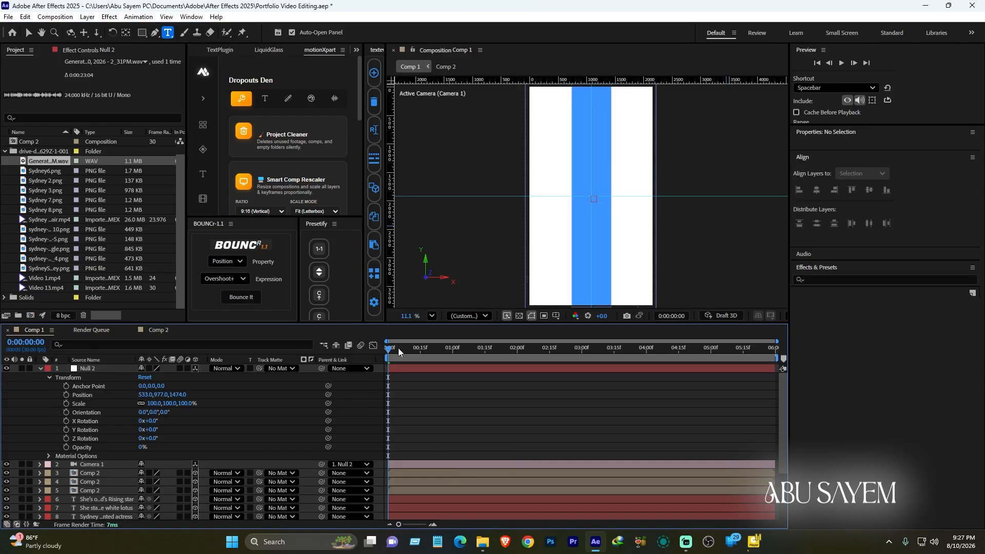
{"action": "left_click_drag", "start_coordinate": [390, 350], "coordinate": [482, 349]}
{"action": "left_click", "coordinate": [67, 395]}
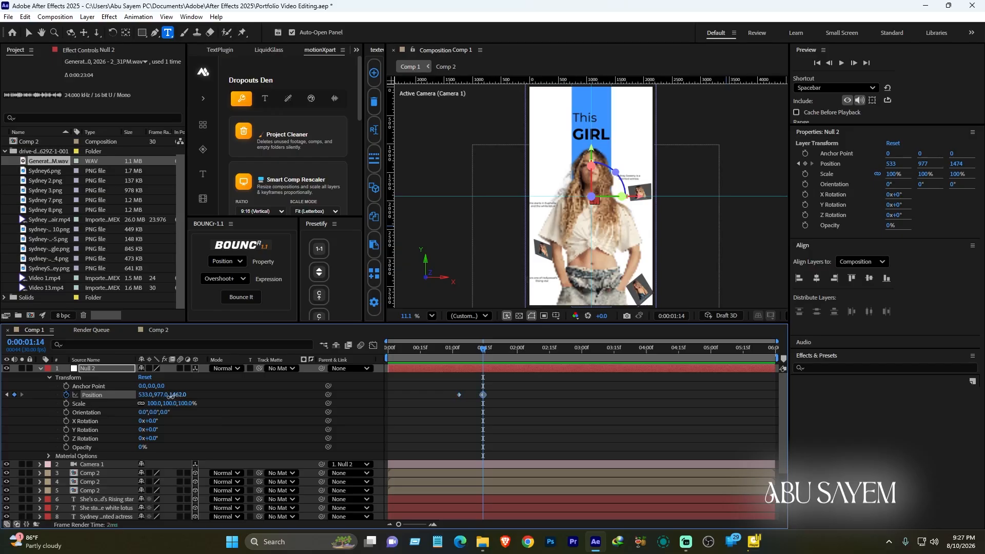
{"action": "left_click_drag", "start_coordinate": [174, 394], "coordinate": [121, 409]}
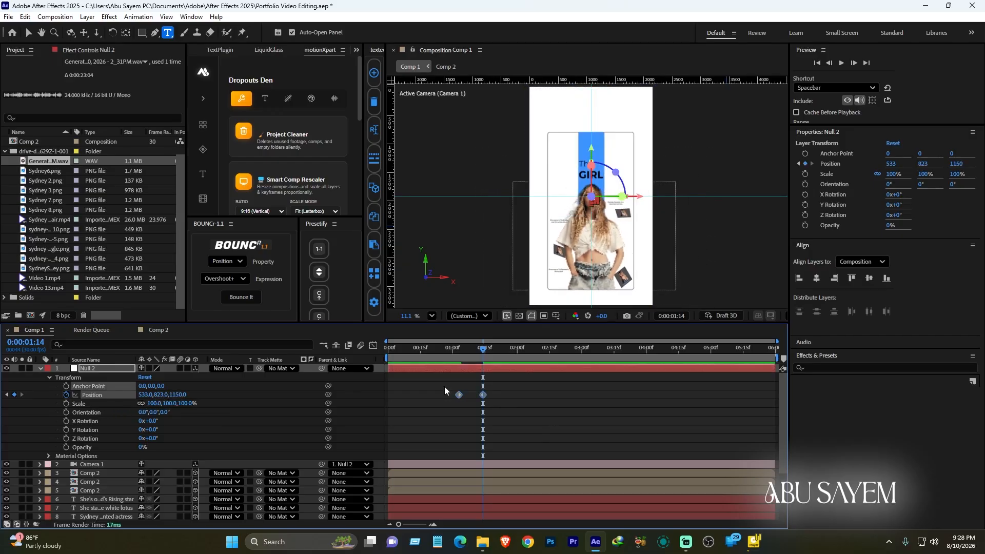
- Easy-ease Null 2's position keyframes and adjust the easing of the ending keyframe in the speed graph
{"action": "left_click_drag", "start_coordinate": [445, 386], "coordinate": [485, 404]}
{"action": "key", "text": "F9"}
{"action": "left_click", "coordinate": [373, 345]}
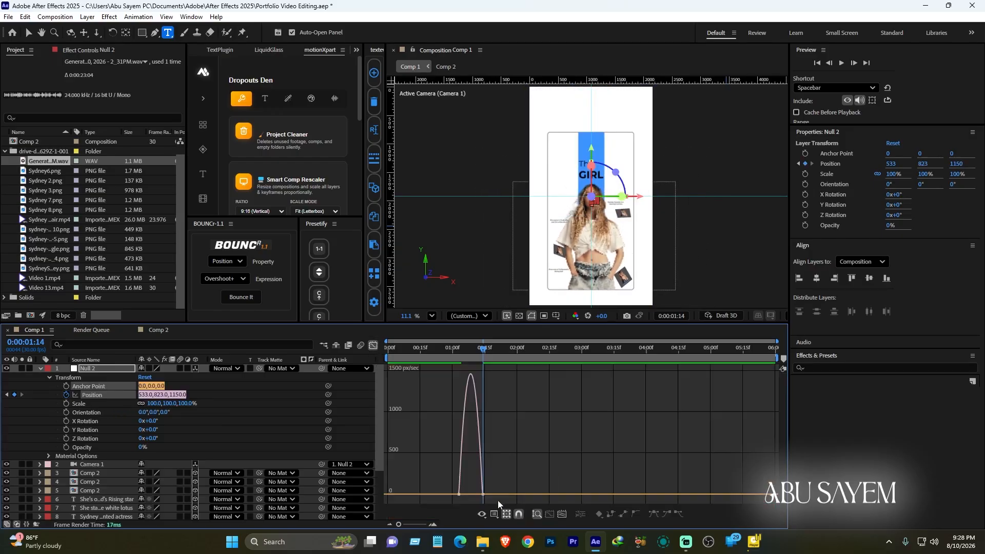
{"action": "left_click", "coordinate": [481, 494]}
{"action": "left_click_drag", "start_coordinate": [479, 496], "coordinate": [474, 495]}
{"action": "left_click", "coordinate": [373, 346]}
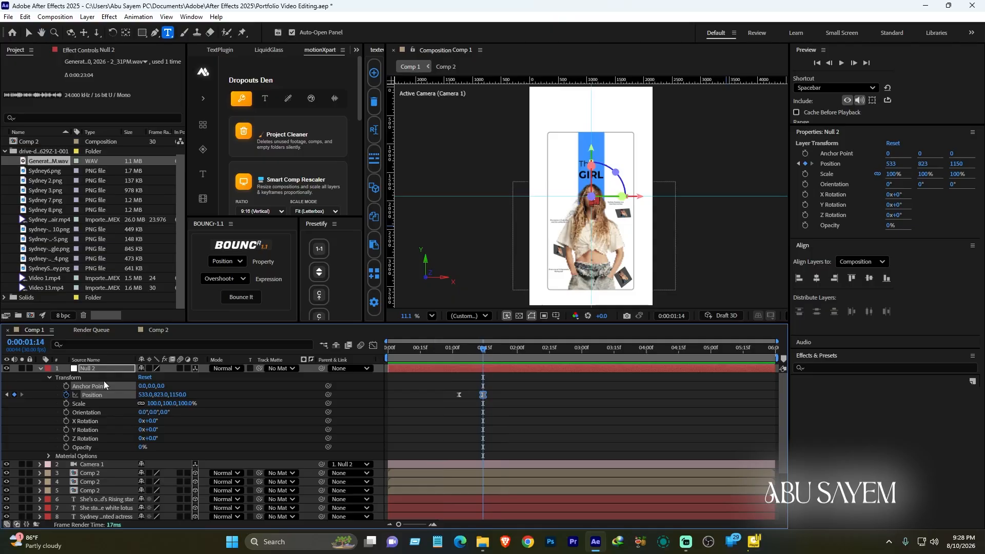
{"action": "left_click", "coordinate": [40, 368]}
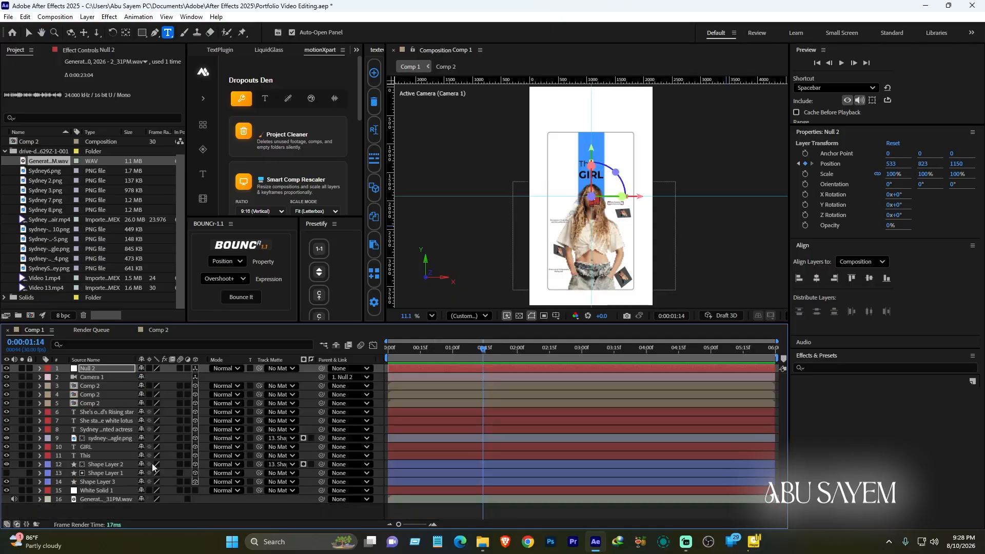
- Duplicate the "She's one of Hollywood's Rising star" caption and change the copy's text to "Posting Online"
{"action": "left_click", "coordinate": [98, 413]}
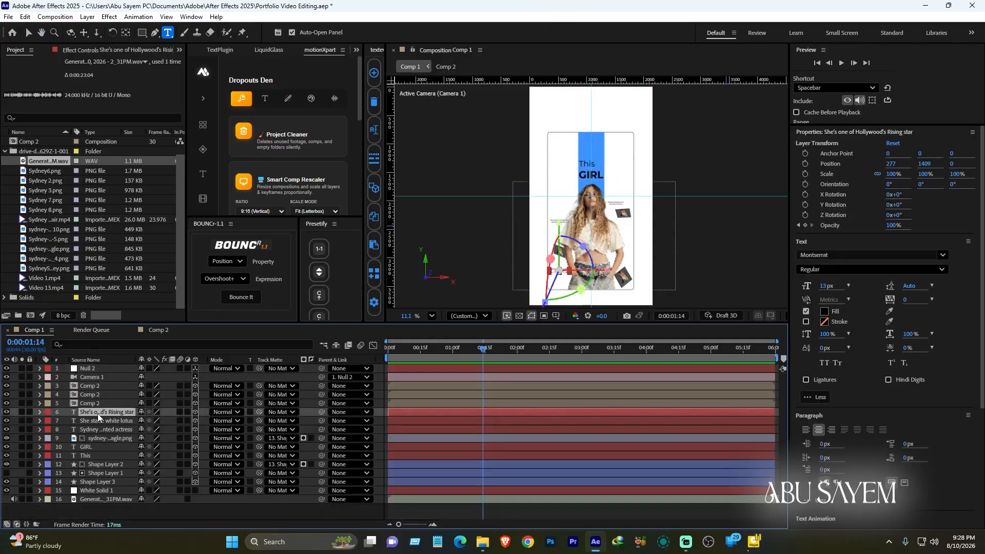
{"action": "key", "text": "ctrl+v"}
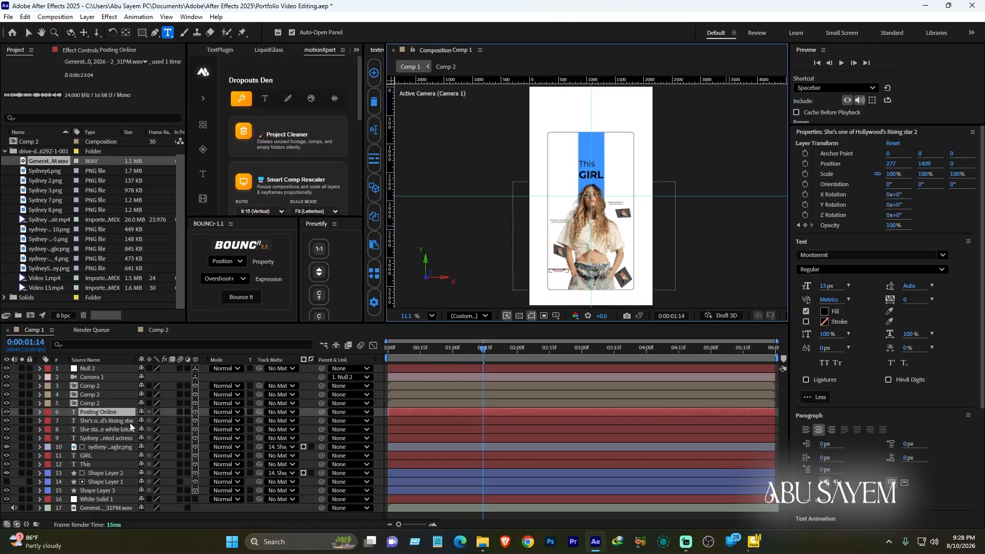
{"action": "left_click", "coordinate": [116, 513]}
- Place the Posting Online text above the card at 538, 194, 0 and style it as 70 px Montserrat Bold
{"action": "left_click", "coordinate": [105, 413]}
{"action": "key", "text": "p"}
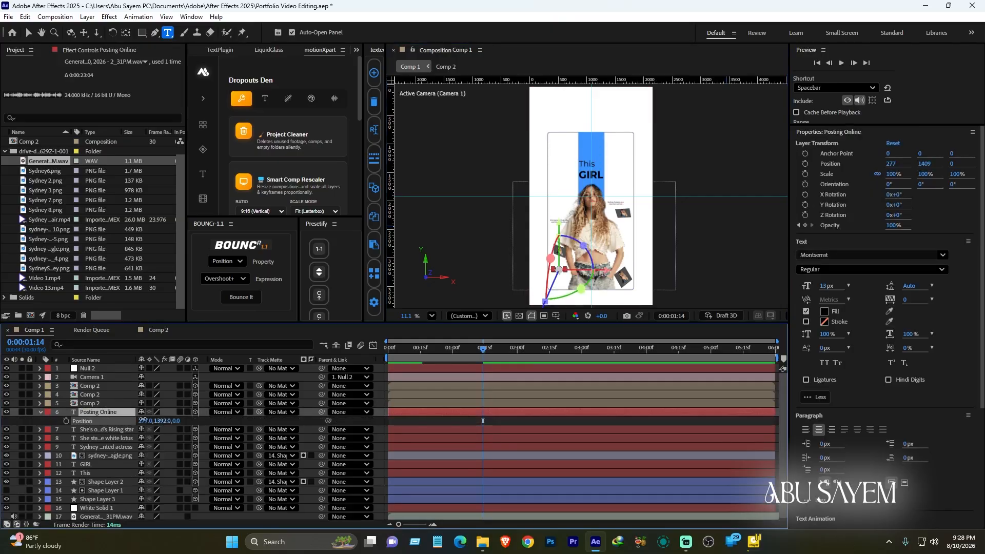
{"action": "mouse_move", "coordinate": [160, 420]}
{"action": "left_mouse_down"}
{"action": "mouse_move", "coordinate": [119, 433]}
{"action": "mouse_move", "coordinate": [165, 419]}
{"action": "left_mouse_up"}
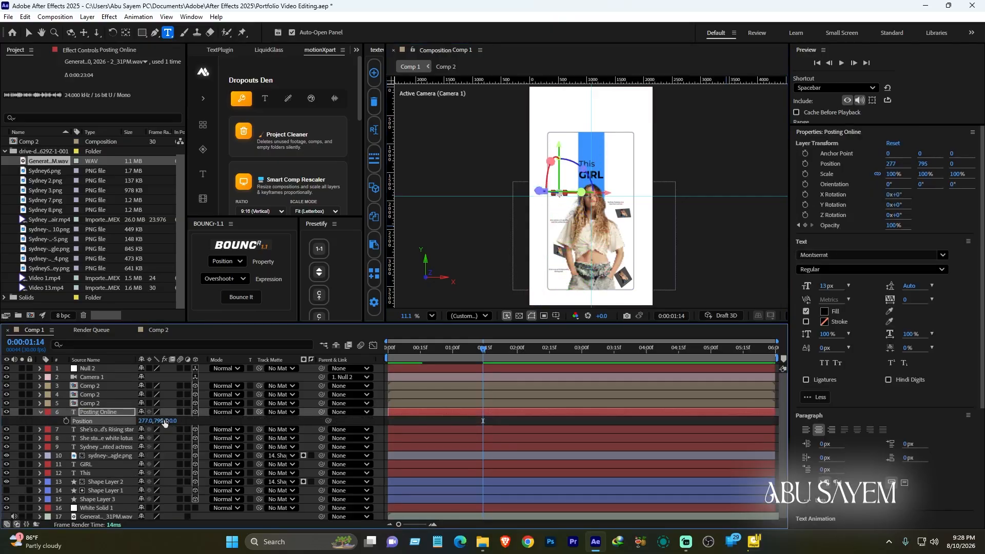
{"action": "left_click_drag", "start_coordinate": [828, 290], "coordinate": [860, 288]}
{"action": "left_click", "coordinate": [815, 270]}
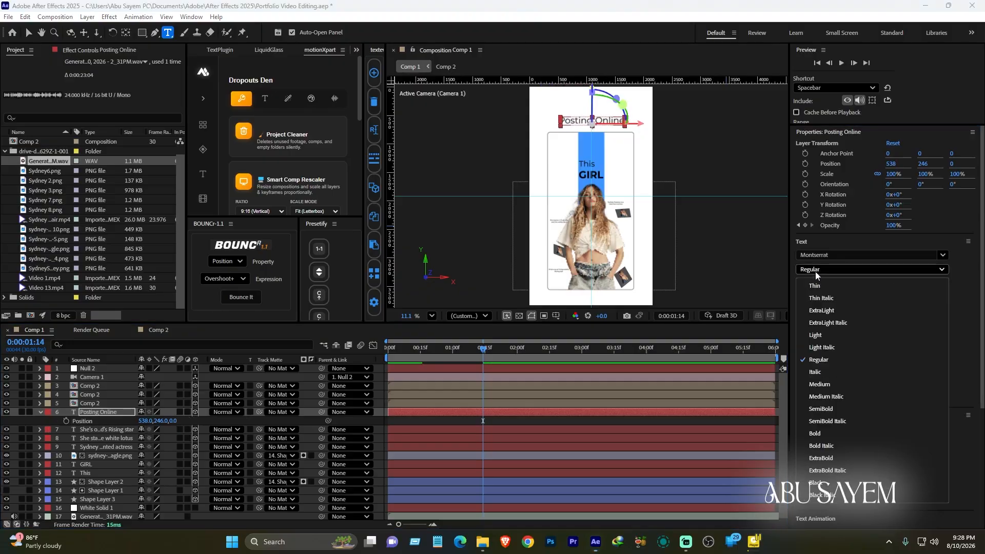
{"action": "left_click", "coordinate": [820, 435]}
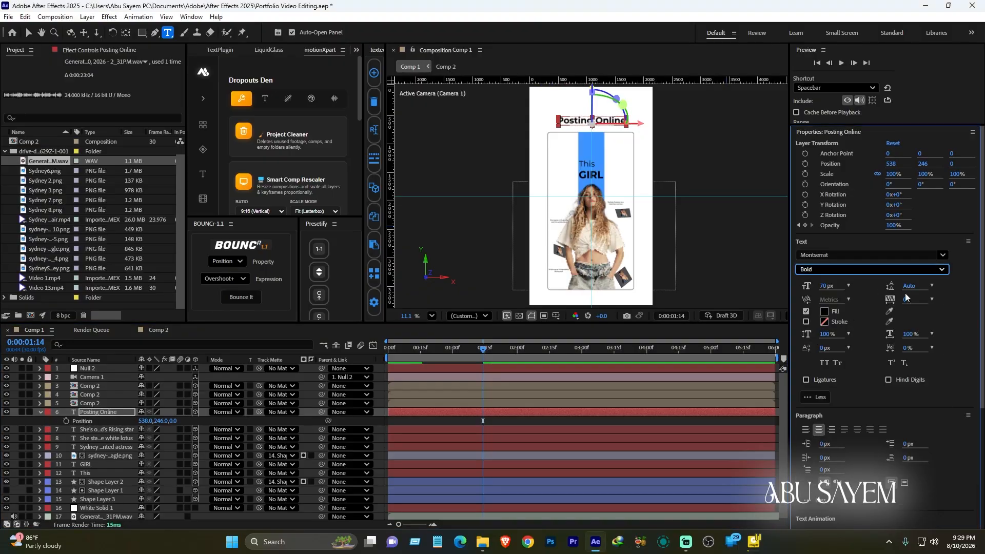
{"action": "left_click_drag", "start_coordinate": [158, 420], "coordinate": [132, 420]}
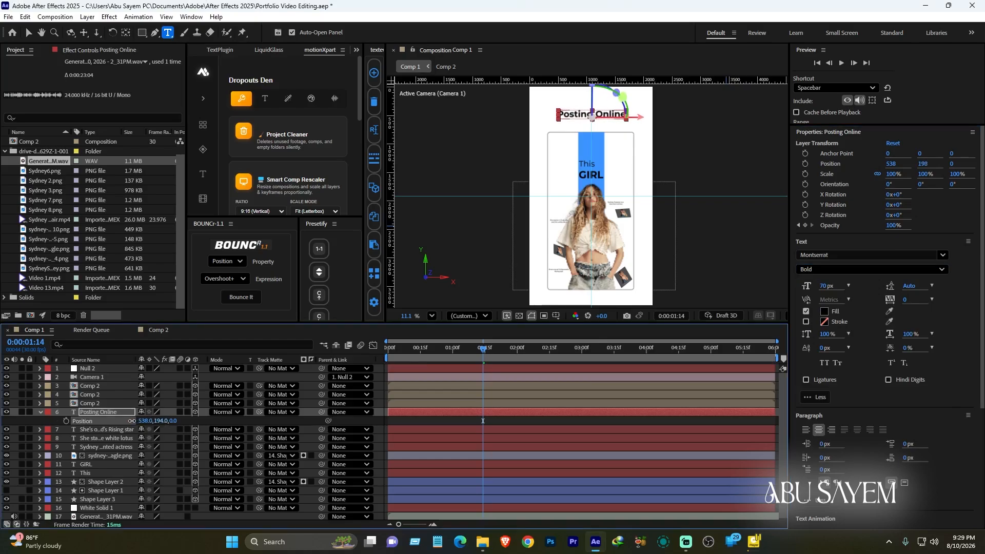
- Add a Position text animator to the Posting Online layer
{"action": "left_click", "coordinate": [178, 439]}
{"action": "left_click", "coordinate": [106, 411]}
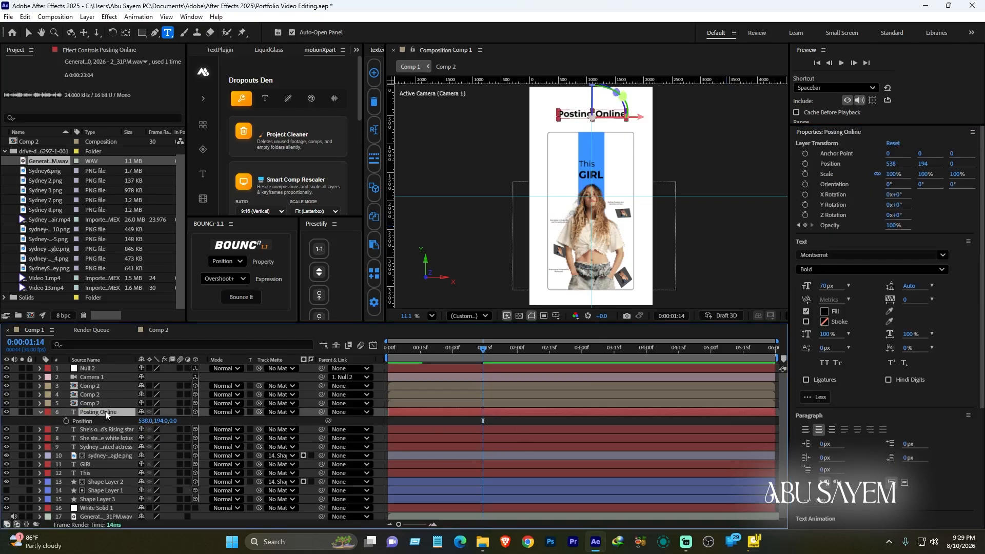
{"action": "left_click", "coordinate": [39, 412]}
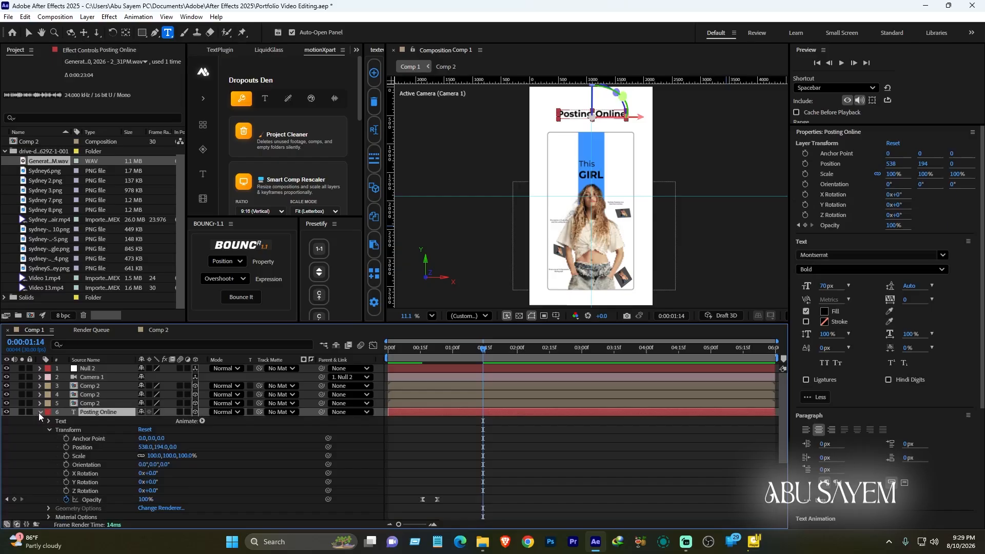
{"action": "left_click", "coordinate": [49, 430]}
{"action": "left_click", "coordinate": [202, 421]}
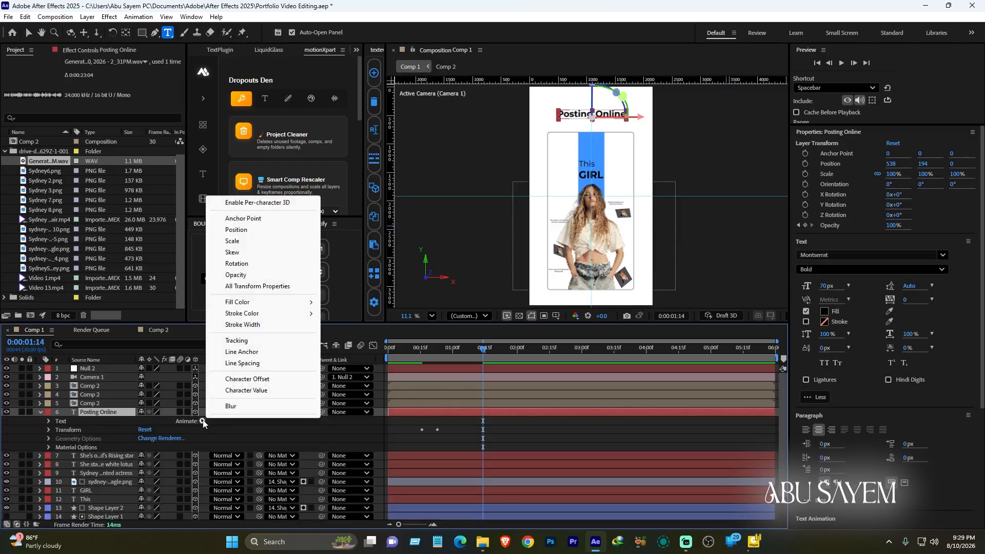
{"action": "left_click", "coordinate": [262, 230]}
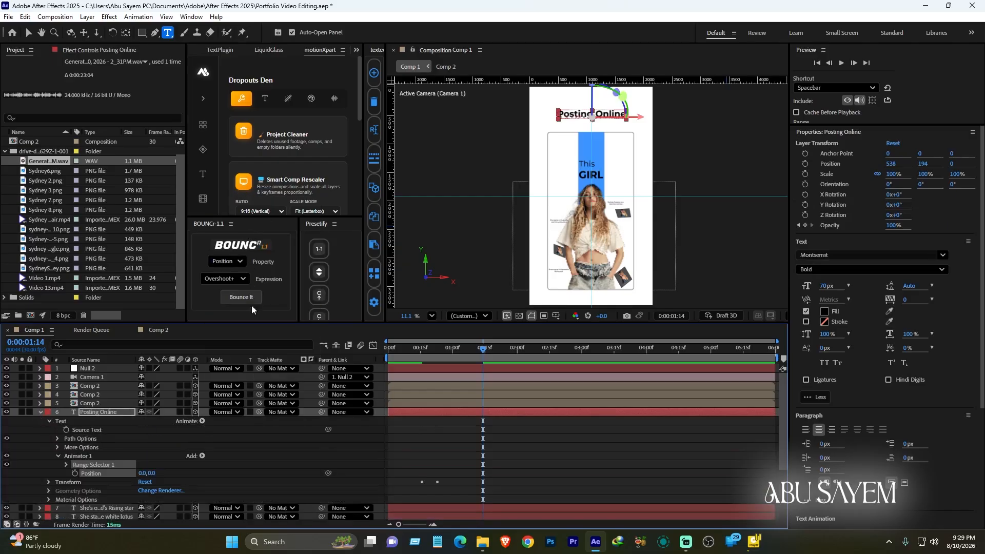
- Add Opacity at 0% to the Posting Online text animator and set its Position to 0, 83
{"action": "left_click", "coordinate": [202, 456]}
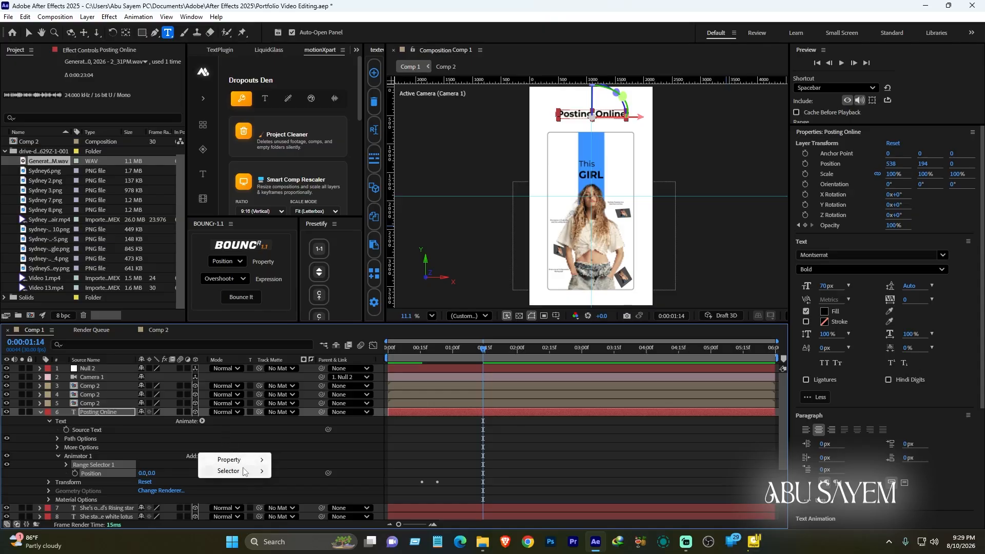
{"action": "mouse_move", "coordinate": [244, 460]}
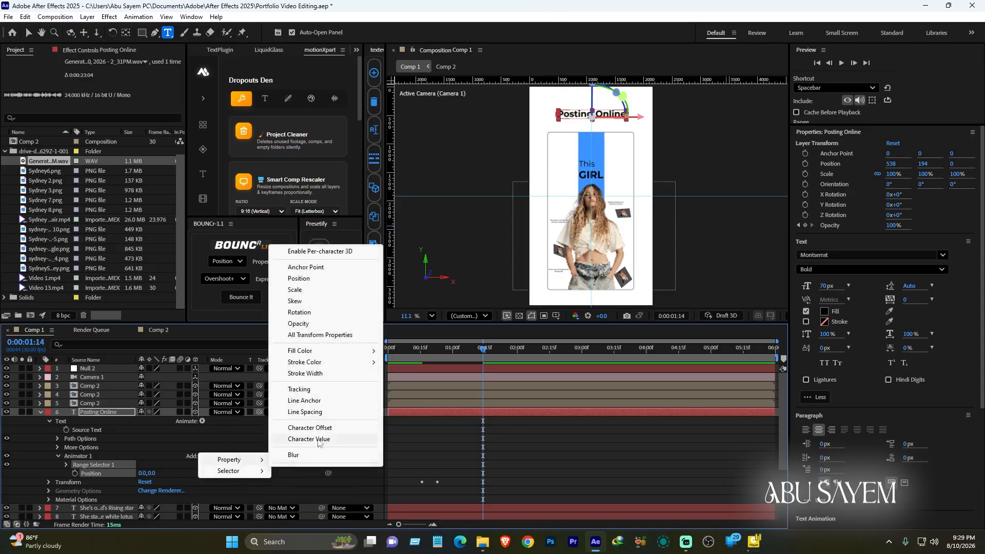
{"action": "left_click", "coordinate": [298, 324]}
{"action": "left_click_drag", "start_coordinate": [144, 487], "coordinate": [33, 483]}
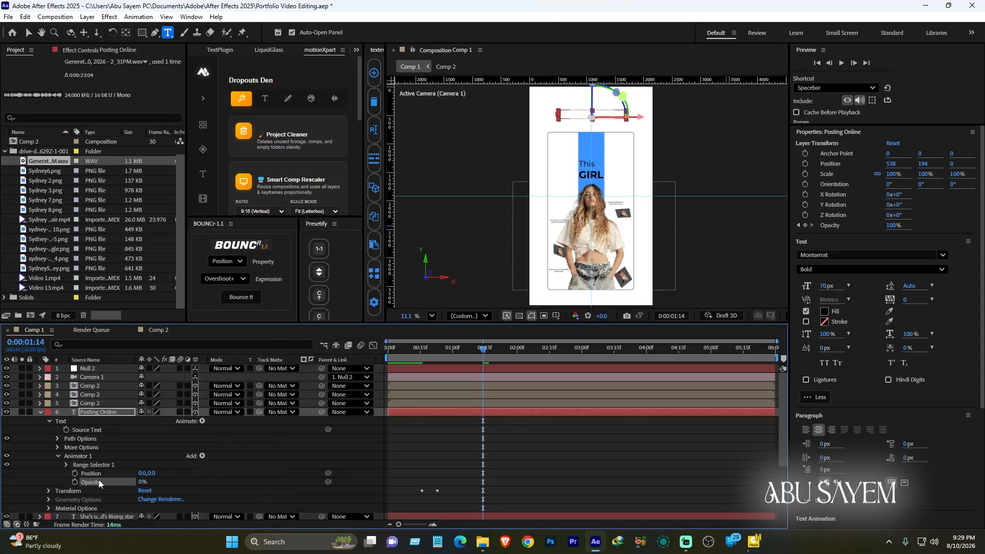
{"action": "left_click_drag", "start_coordinate": [146, 473], "coordinate": [193, 472]}
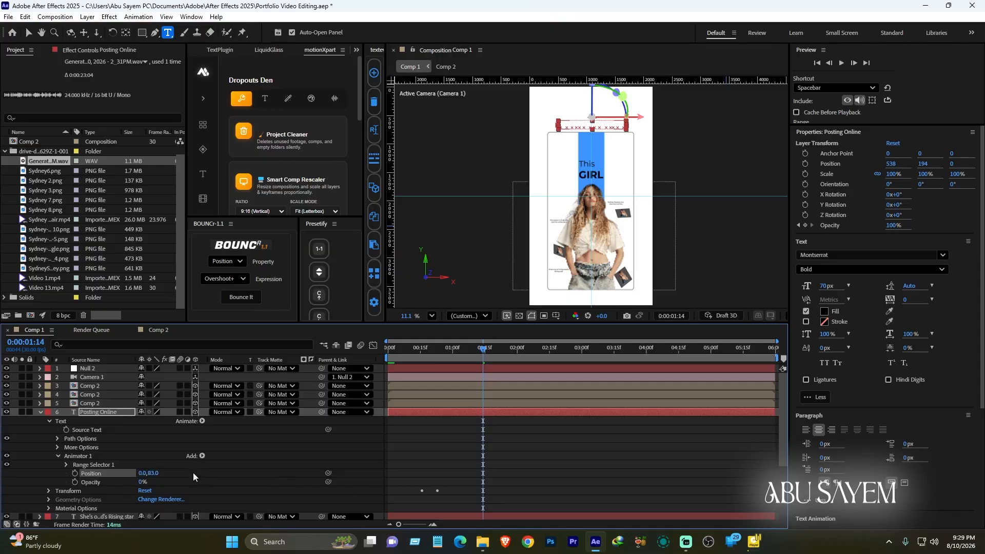
- Keyframe the Posting Online range selector's Offset at 0% on 0:00:01:07 and 100% on 0:00:01:13
{"action": "left_click", "coordinate": [66, 464]}
{"action": "left_click", "coordinate": [83, 491]}
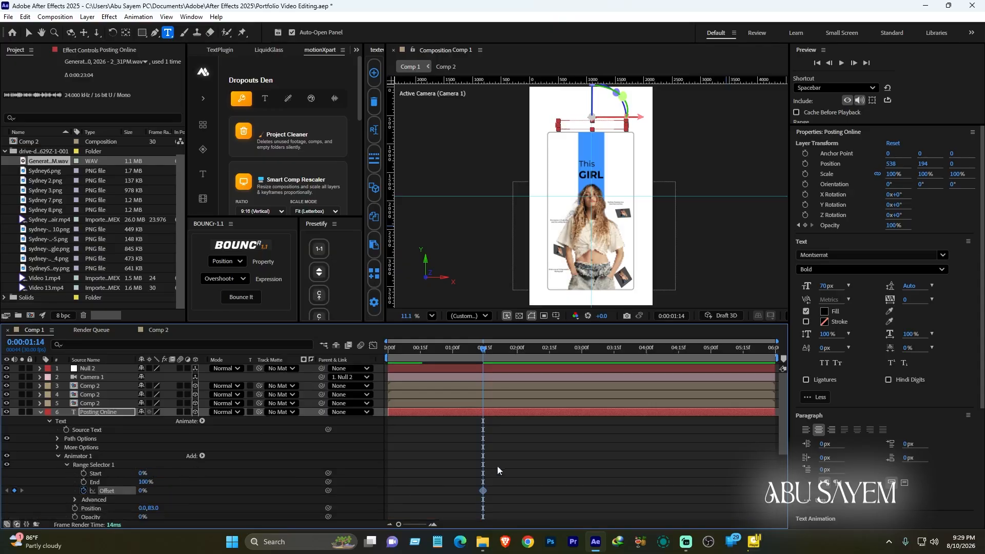
{"action": "left_click_drag", "start_coordinate": [483, 349], "coordinate": [467, 349]}
{"action": "left_click_drag", "start_coordinate": [482, 491], "coordinate": [468, 490]}
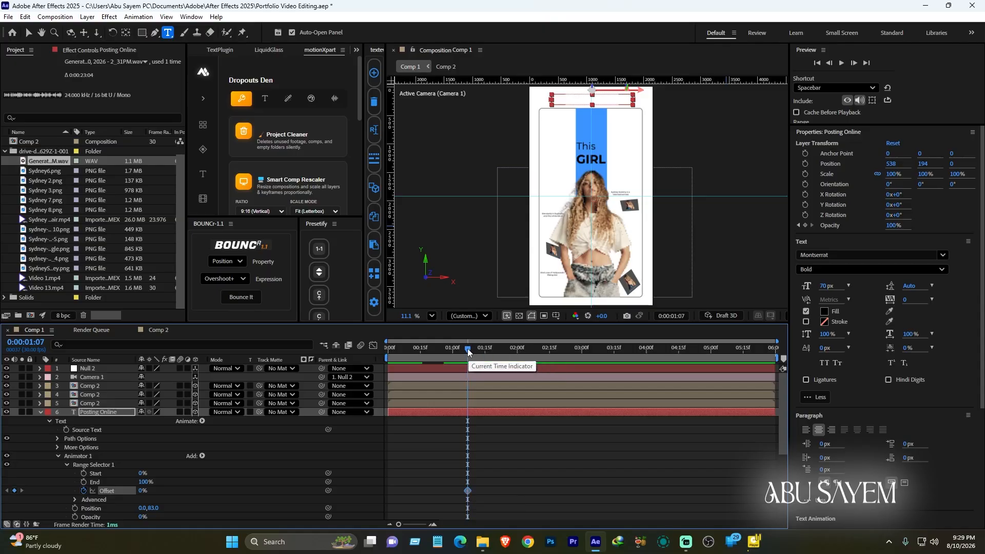
{"action": "left_click_drag", "start_coordinate": [468, 349], "coordinate": [481, 353]}
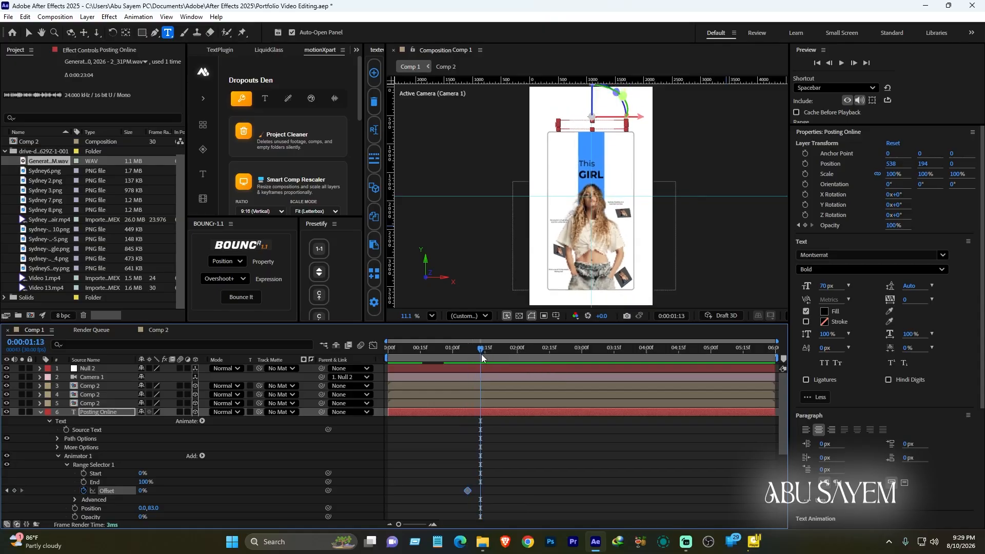
{"action": "left_click_drag", "start_coordinate": [143, 491], "coordinate": [543, 420]}
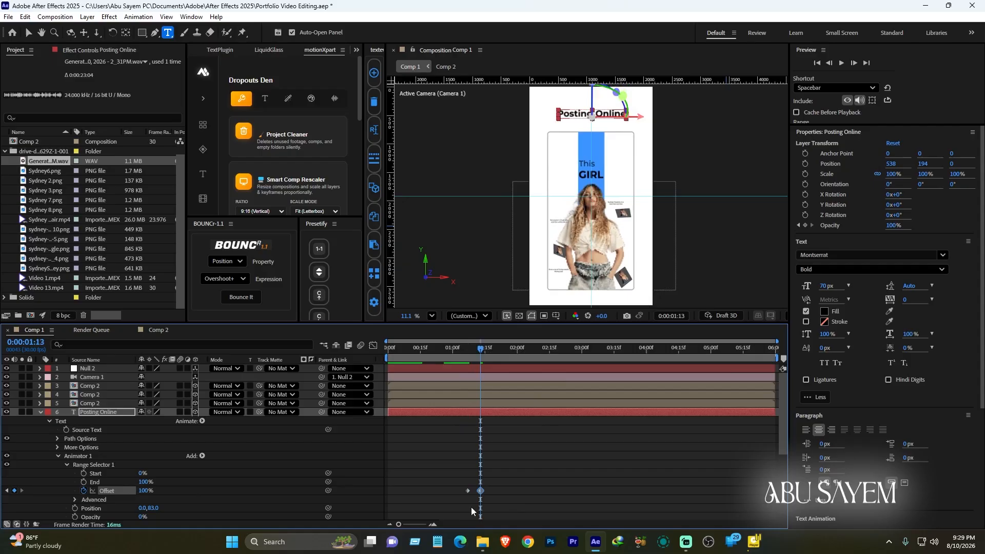
- Easy-ease the two Offset keyframes of the Posting Online text and preview the reveal
{"action": "left_click_drag", "start_coordinate": [480, 491], "coordinate": [448, 480]}
{"action": "key", "text": "F9"}
{"action": "left_click", "coordinate": [506, 482]}
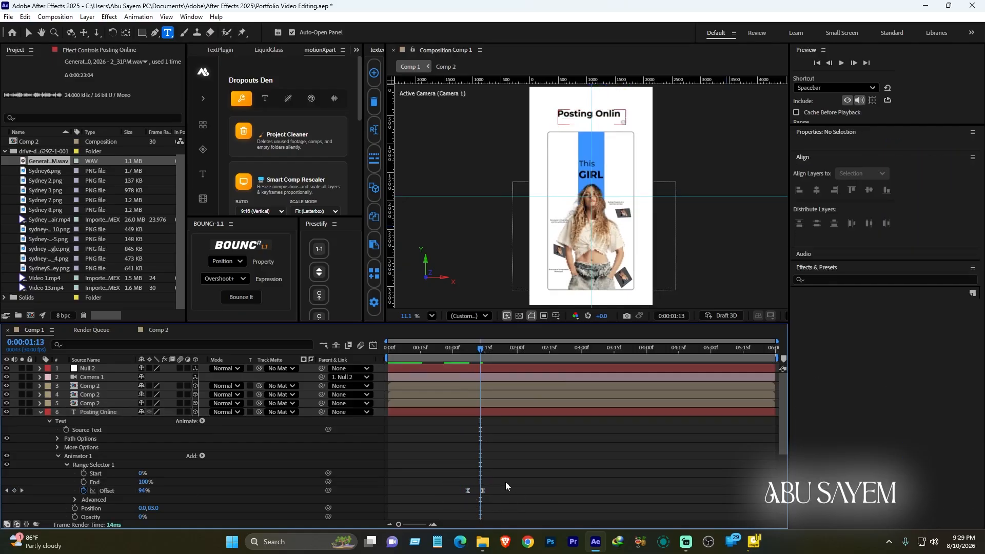
{"action": "left_click_drag", "start_coordinate": [443, 349], "coordinate": [386, 349]}
{"action": "key", "text": "space"}
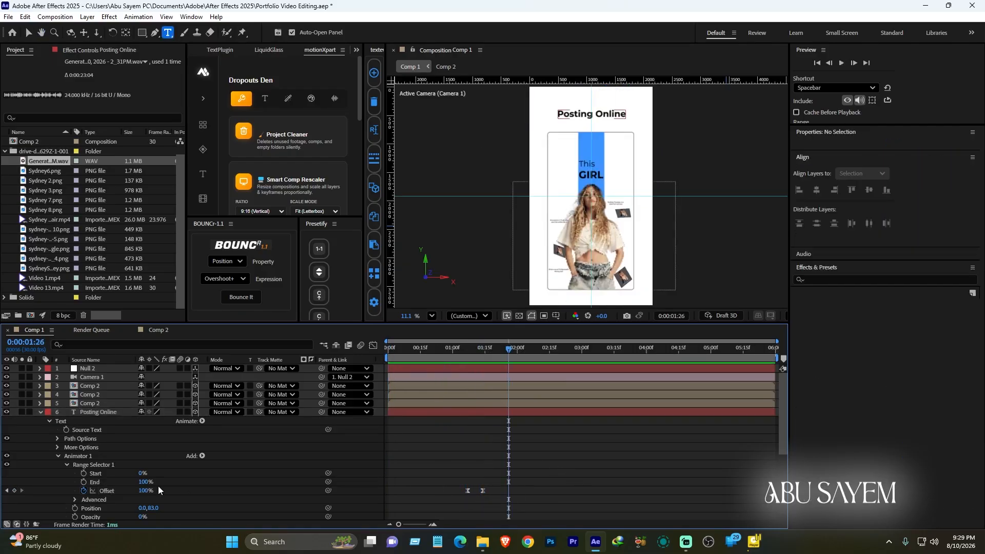
- Base the Posting Online range selector on Words in its advanced options and replay the animation
{"action": "left_click", "coordinate": [75, 499]}
{"action": "scroll", "coordinate": [79, 500], "scroll_direction": "down", "scroll_amount": 6}
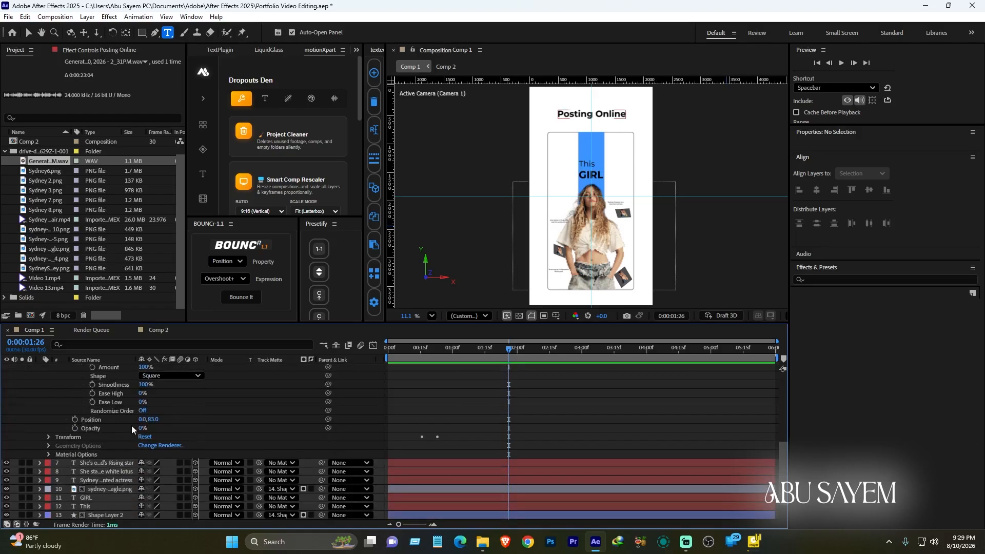
{"action": "scroll", "coordinate": [132, 427], "scroll_direction": "up", "scroll_amount": 3}
{"action": "left_click", "coordinate": [166, 429]}
{"action": "left_click", "coordinate": [167, 462]}
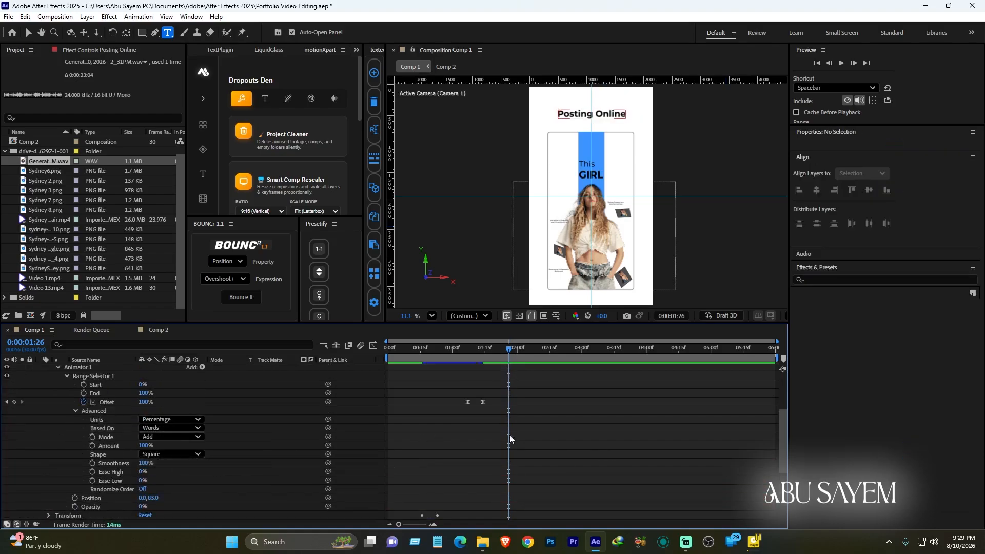
{"action": "left_click_drag", "start_coordinate": [461, 349], "coordinate": [370, 361]}
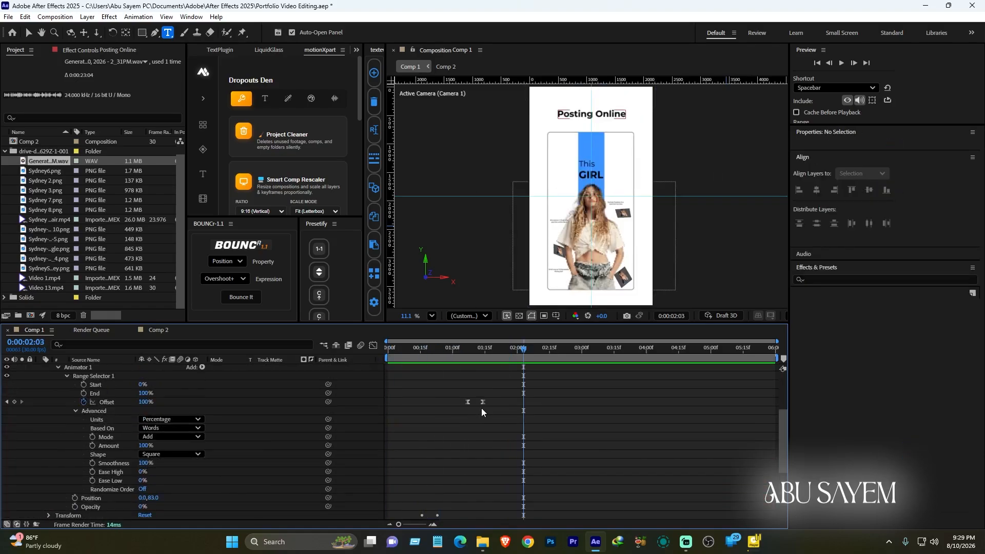
- Move the ending Offset keyframe to about 0:00:01:22 to slow the text reveal, and collapse the Posting Online layer
{"action": "left_click_drag", "start_coordinate": [483, 402], "coordinate": [488, 402]}
{"action": "scroll", "coordinate": [433, 470], "scroll_direction": "up", "scroll_amount": 4}
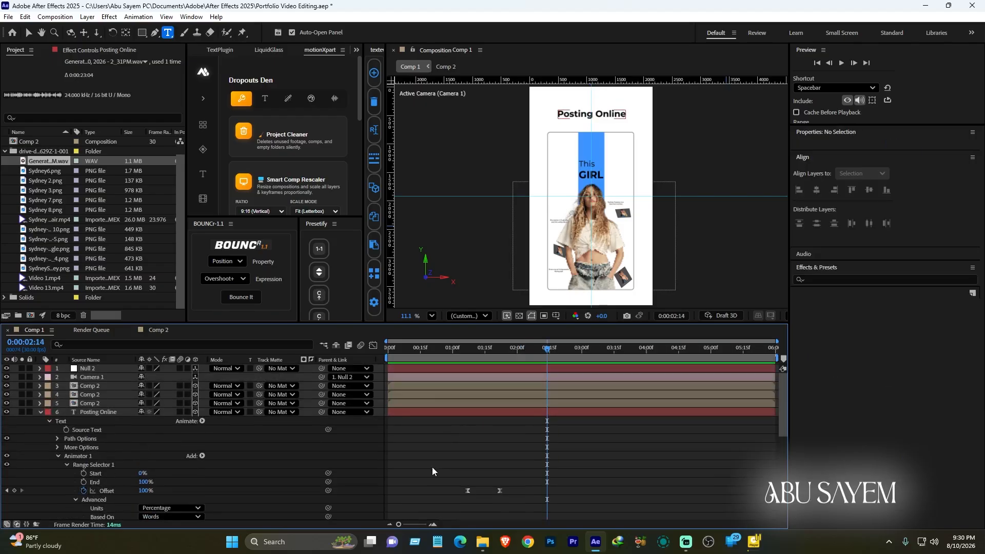
{"action": "scroll", "coordinate": [434, 471], "scroll_direction": "down", "scroll_amount": 5}
{"action": "scroll", "coordinate": [434, 472], "scroll_direction": "up", "scroll_amount": 5}
{"action": "left_click", "coordinate": [40, 412]}
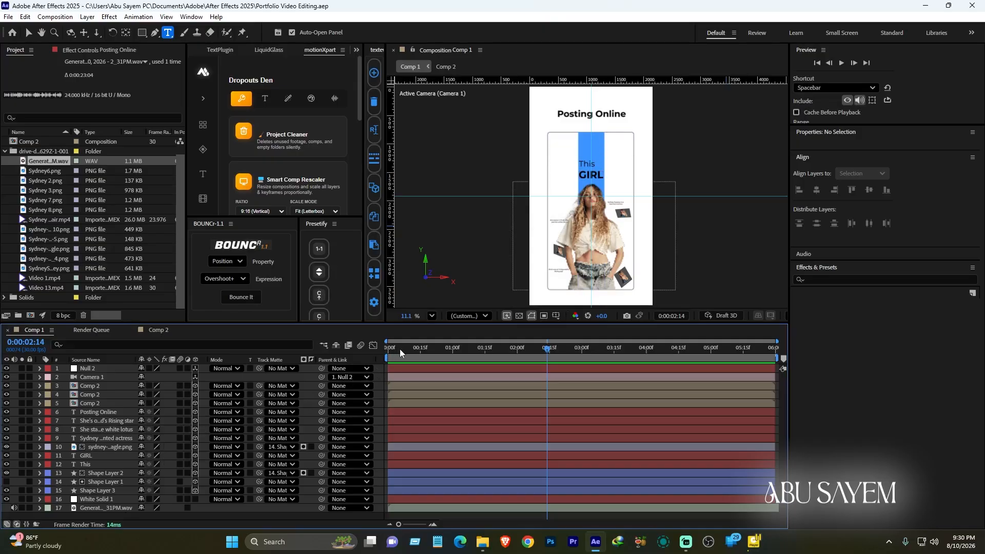
- Keyframe Null 2's position at 0:00:02:15 and shift its X value at about 0:00:02:27 to slide the camera sideways
{"action": "left_click", "coordinate": [424, 347]}
{"action": "left_click_drag", "start_coordinate": [410, 346], "coordinate": [549, 359]}
{"action": "left_click", "coordinate": [94, 368]}
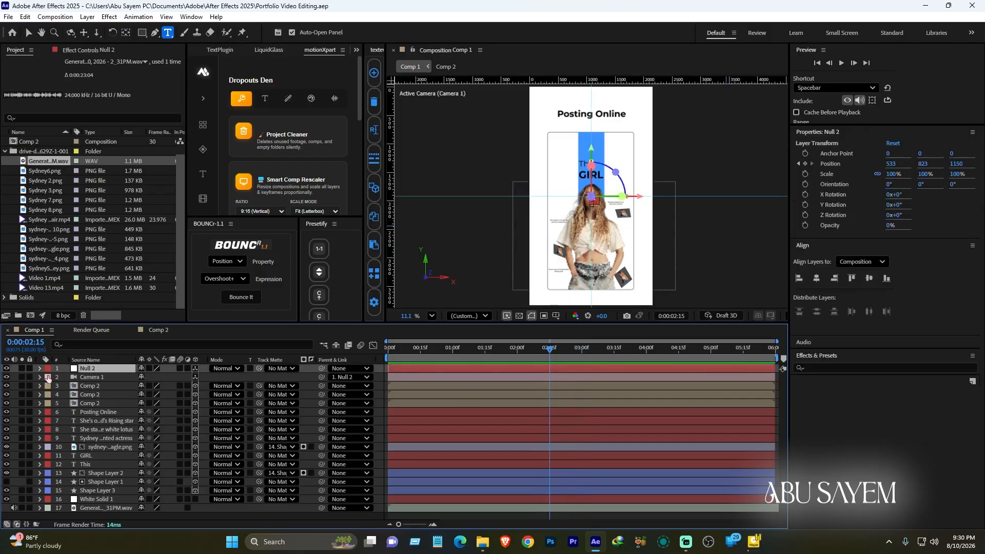
{"action": "left_click", "coordinate": [40, 369]}
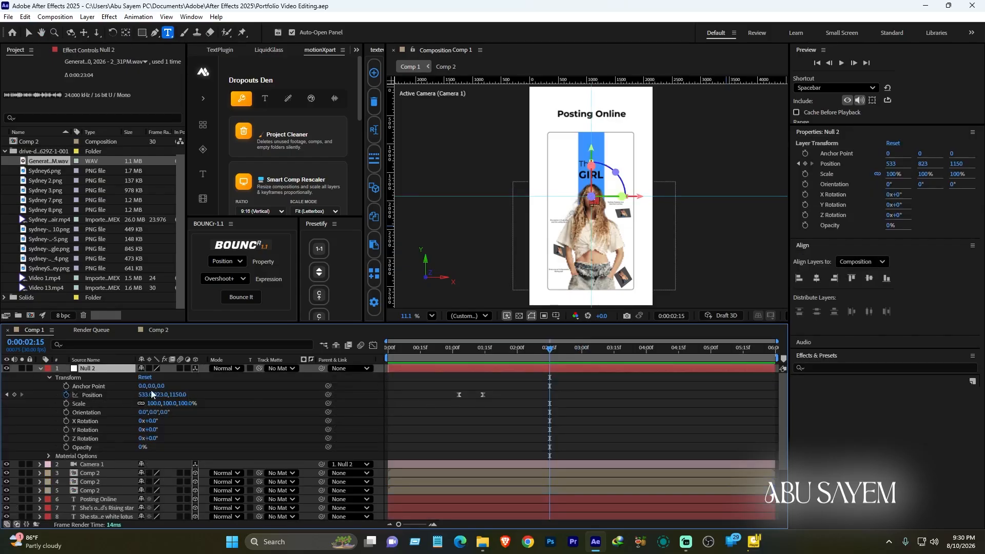
{"action": "left_click", "coordinate": [15, 396]}
{"action": "left_click_drag", "start_coordinate": [559, 346], "coordinate": [575, 348]}
{"action": "left_click_drag", "start_coordinate": [144, 396], "coordinate": [690, 404]}
{"action": "left_click_drag", "start_coordinate": [561, 346], "coordinate": [549, 362]}
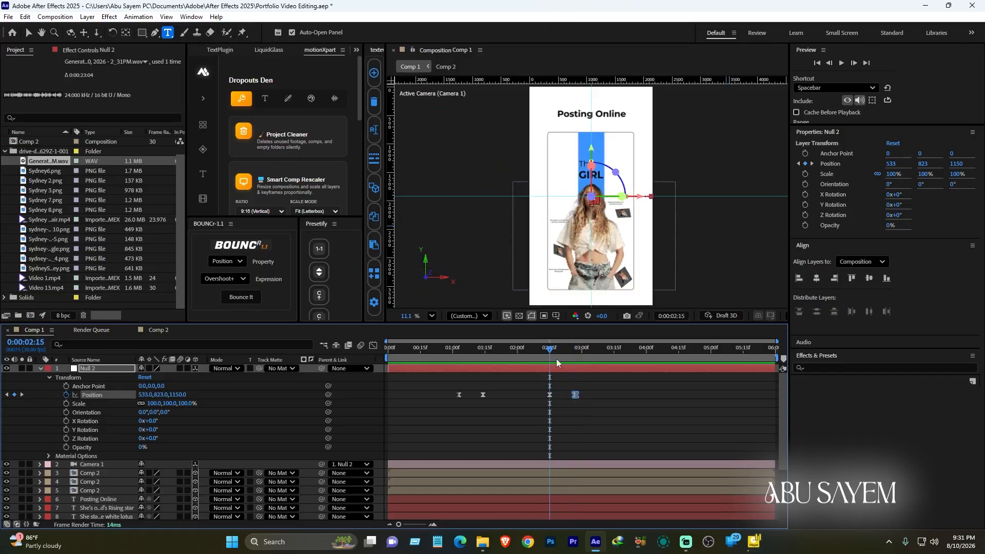
- Add FULL GAMEPLAY (3).png and FULL GAMEPLAY (12).png below Camera 1 and start both layers at 0:00:02:15
{"action": "left_click", "coordinate": [5, 151]}
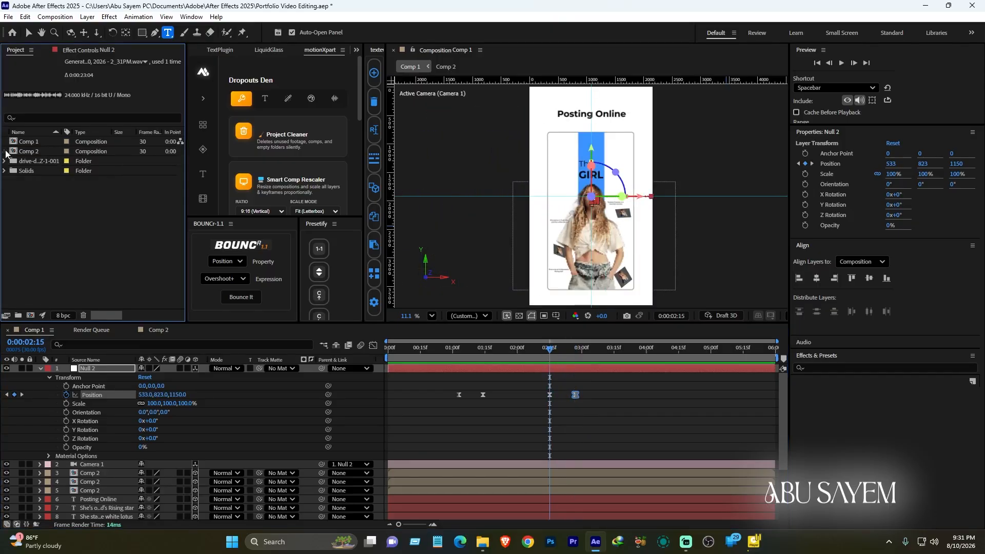
{"action": "double_click", "coordinate": [73, 260]}
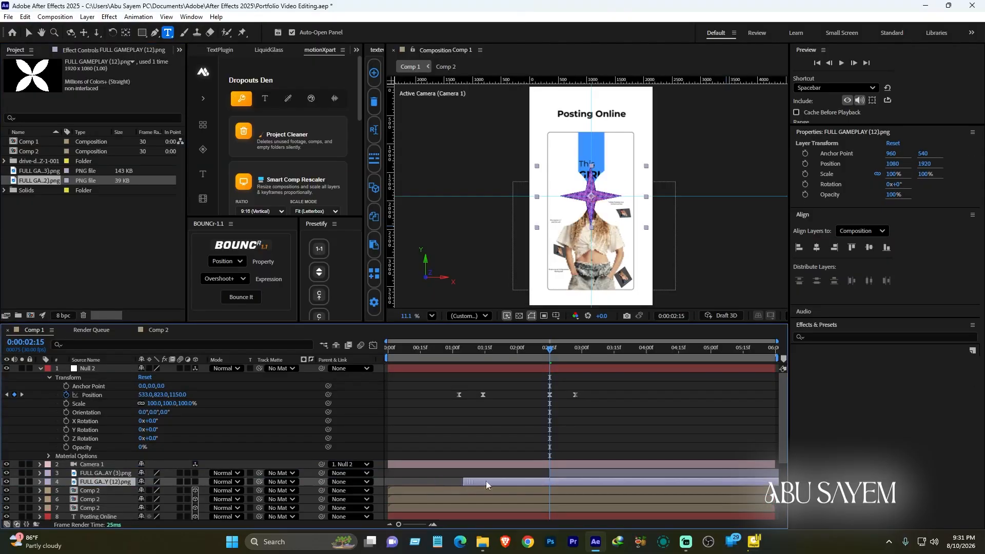
{"action": "left_click_drag", "start_coordinate": [552, 479], "coordinate": [563, 476]}
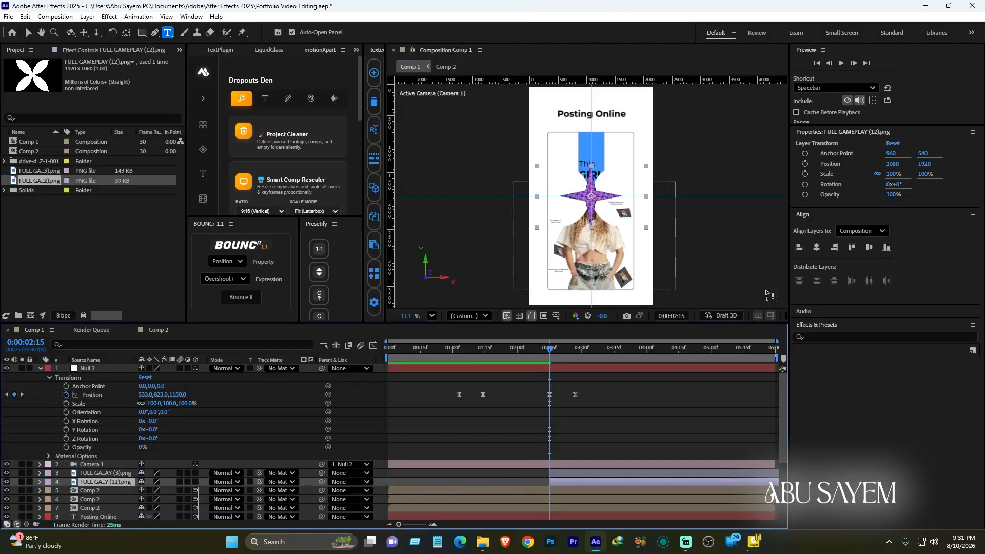
{"action": "left_click", "coordinate": [491, 452]}
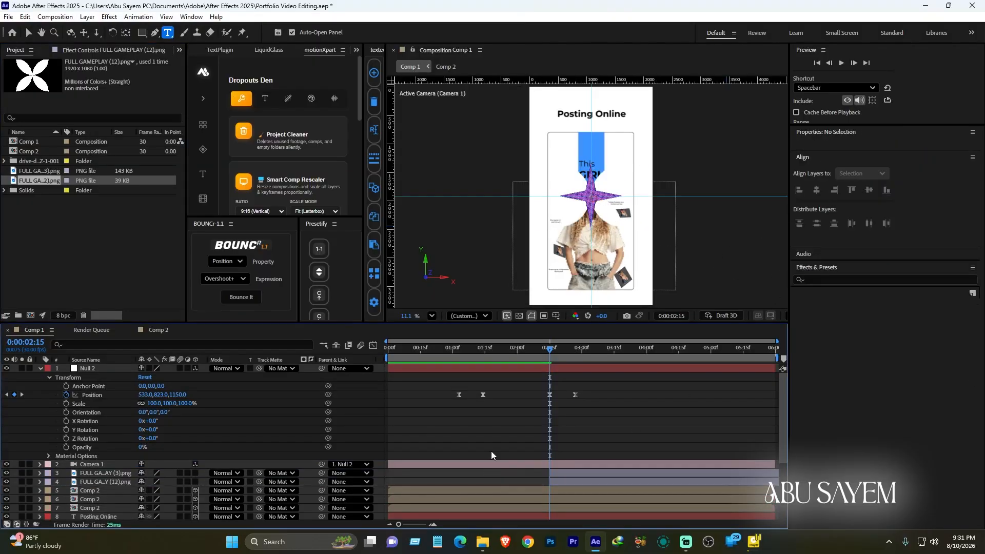
- Apply the Tint effect to the FULL GAMEPLAY (3).png star layer and remove it from FULL GAMEPLAY (12).png
{"action": "left_click", "coordinate": [575, 473]}
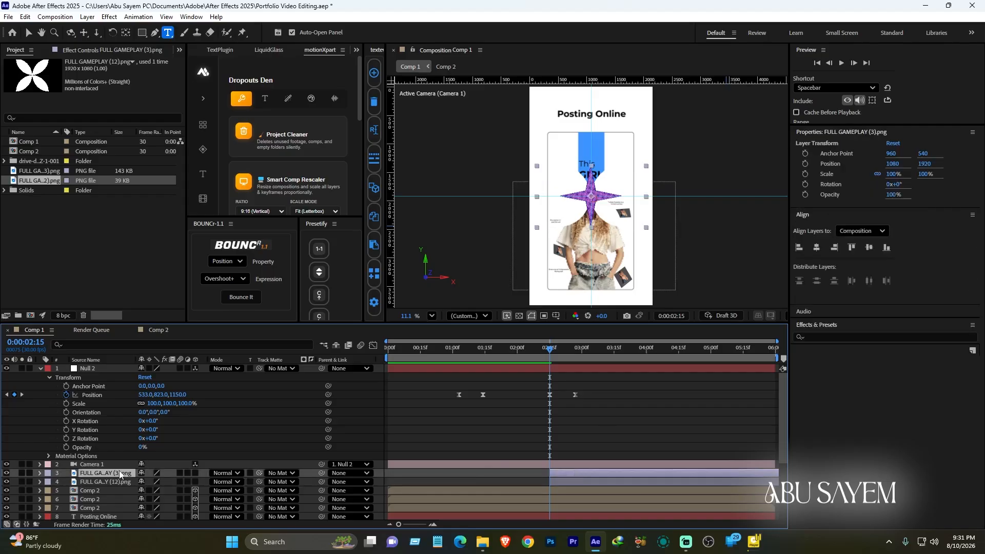
{"action": "left_click", "coordinate": [839, 336]}
{"action": "type", "text": "fill"}
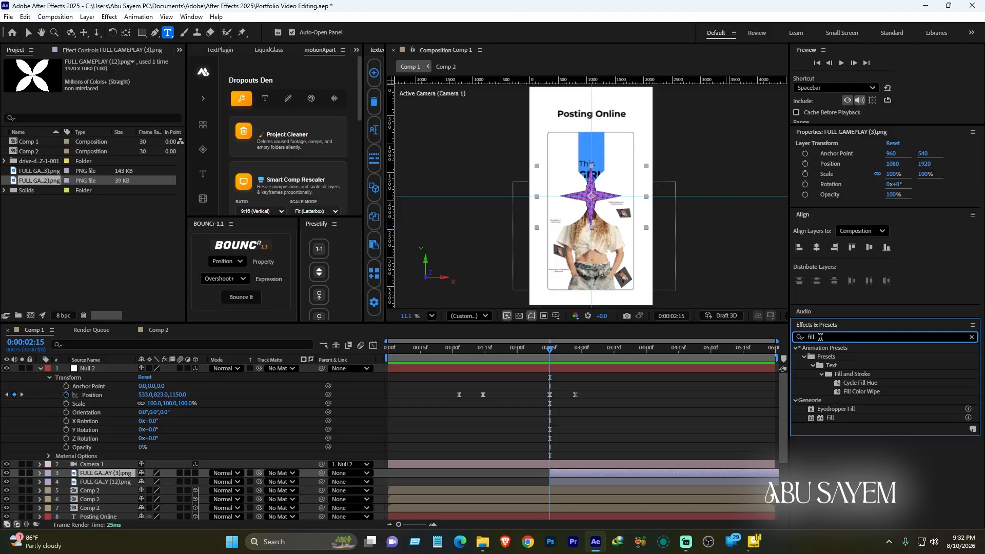
{"action": "left_click_drag", "start_coordinate": [820, 336], "coordinate": [791, 336]}
{"action": "type", "text": "tint"}
{"action": "left_click_drag", "start_coordinate": [831, 391], "coordinate": [601, 481]}
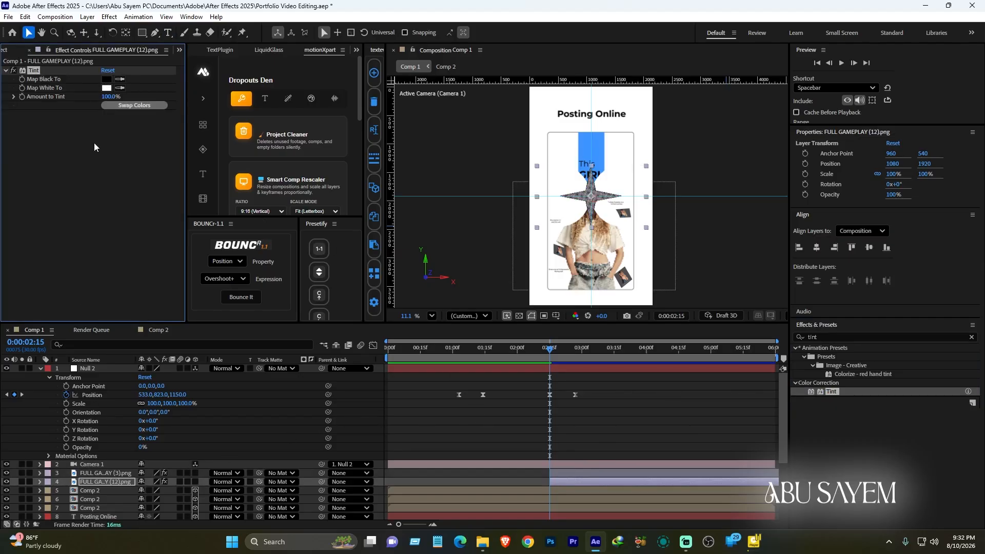
{"action": "left_click", "coordinate": [54, 69]}
{"action": "key", "text": "Delete"}
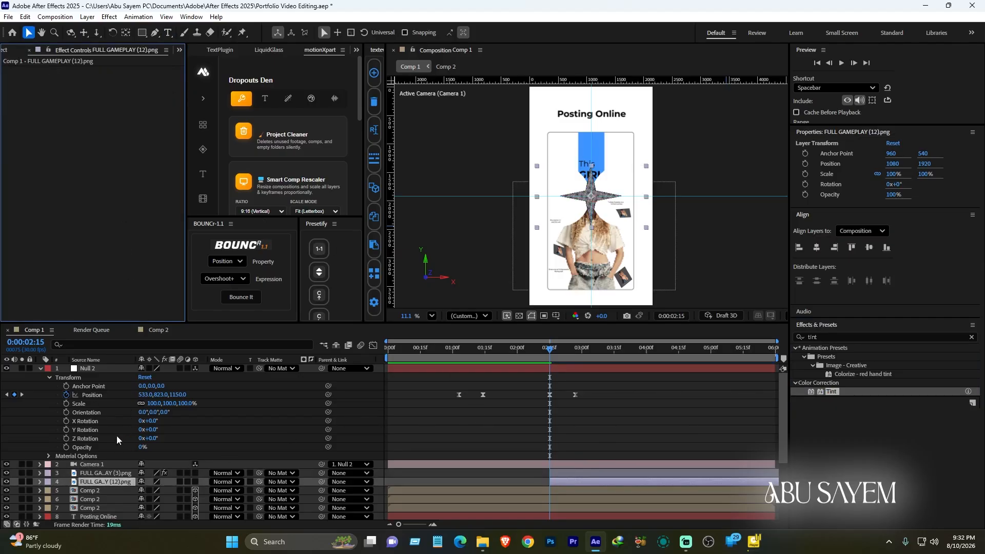
- Map both black and white to the same blue in the Tint effect of the FULL GAMEPLAY (3).png star
{"action": "left_click", "coordinate": [112, 472]}
{"action": "left_click", "coordinate": [105, 80]}
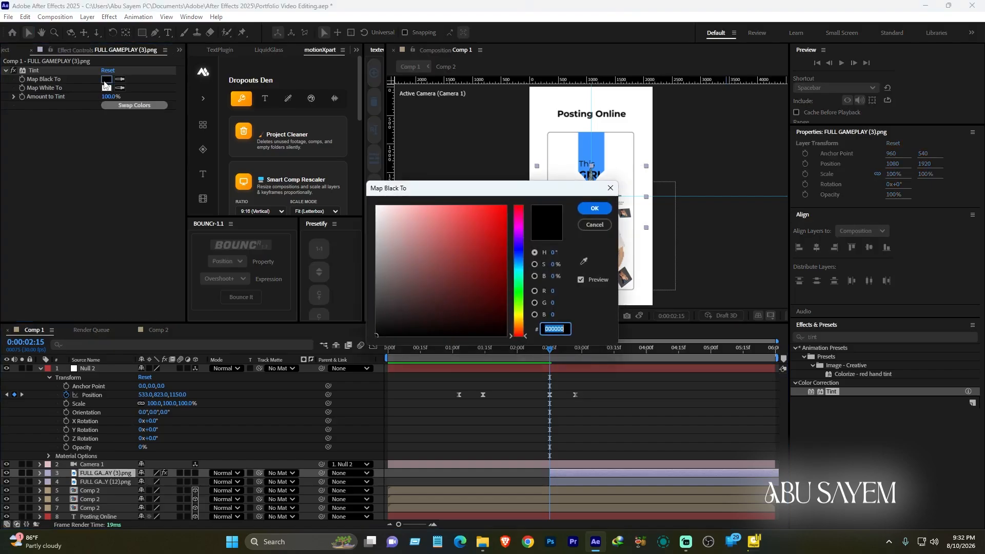
{"action": "left_click", "coordinate": [519, 250]}
{"action": "left_click", "coordinate": [593, 207]}
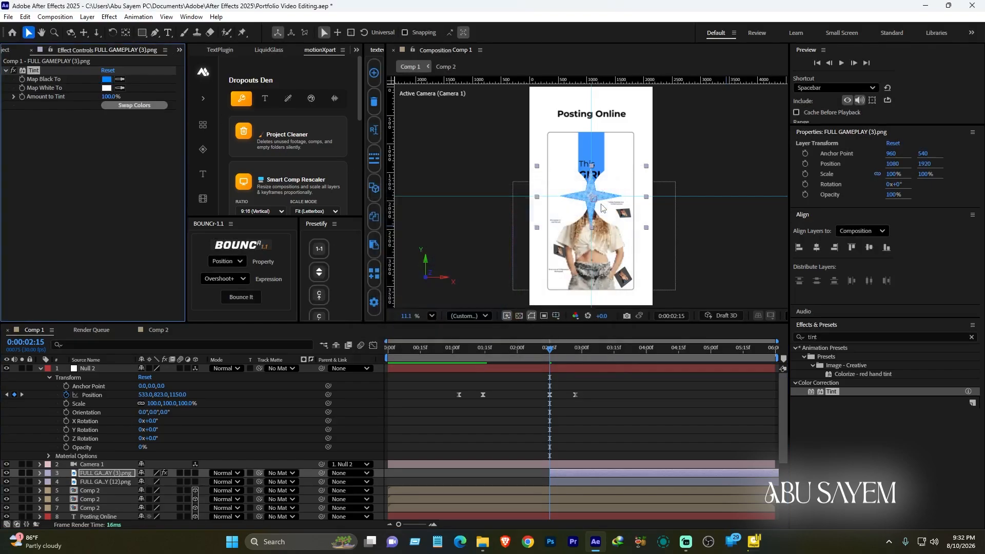
{"action": "left_click", "coordinate": [107, 88]}
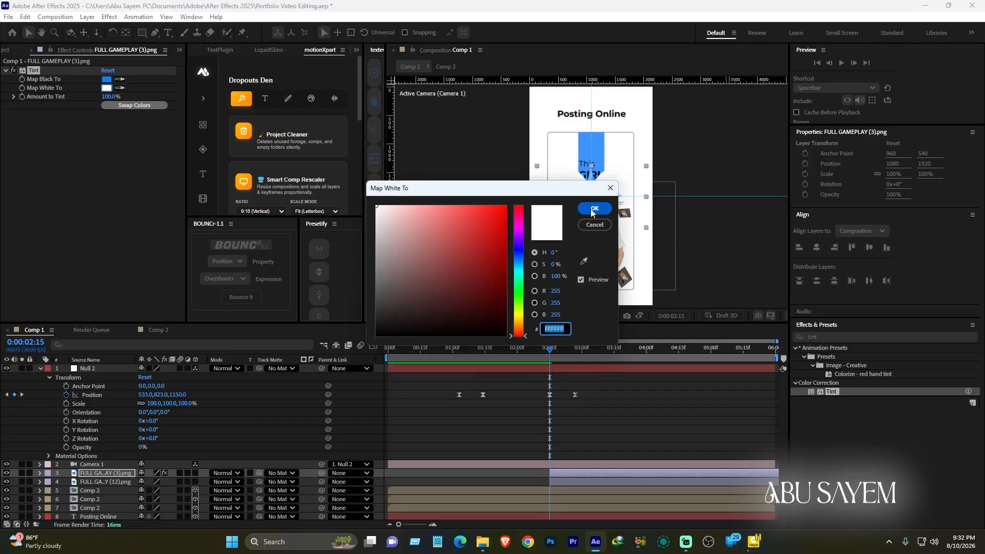
{"action": "left_click", "coordinate": [583, 261]}
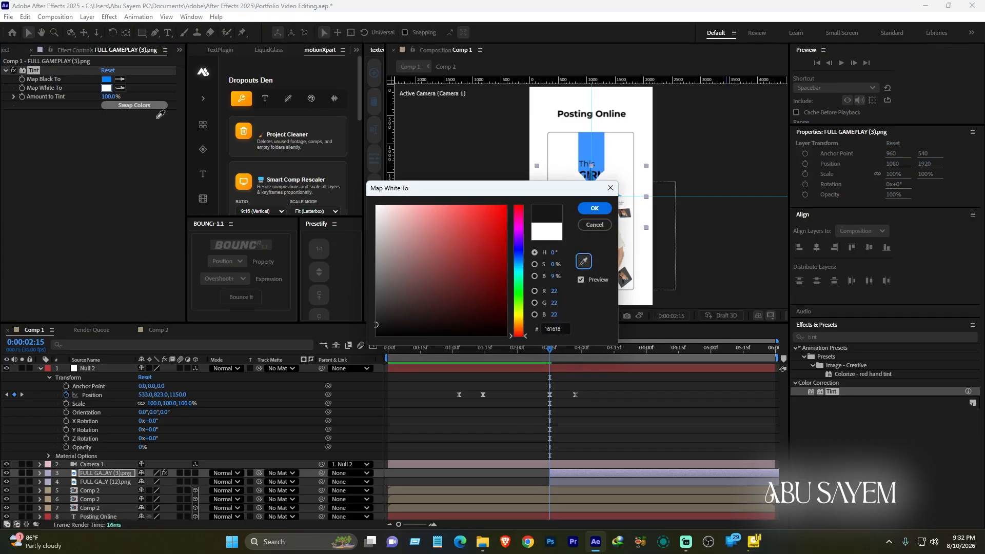
{"action": "left_click", "coordinate": [105, 78]}
{"action": "left_click", "coordinate": [594, 208]}
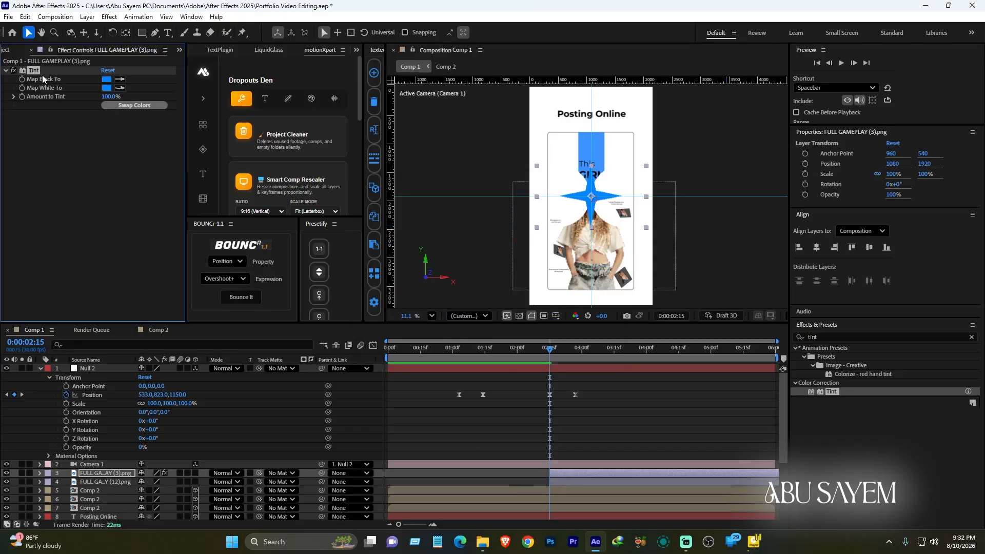
- Copy the Tint effect onto the FULL GAMEPLAY (12).png star and map both white and black to the lighter blue 6AB7FF
{"action": "left_click", "coordinate": [574, 479]}
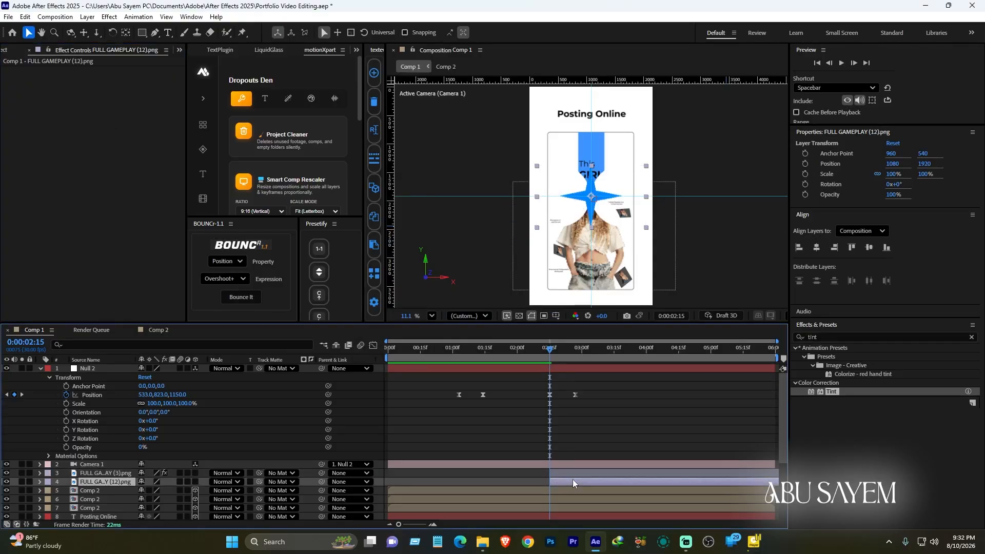
{"action": "key", "text": "ctrl+v"}
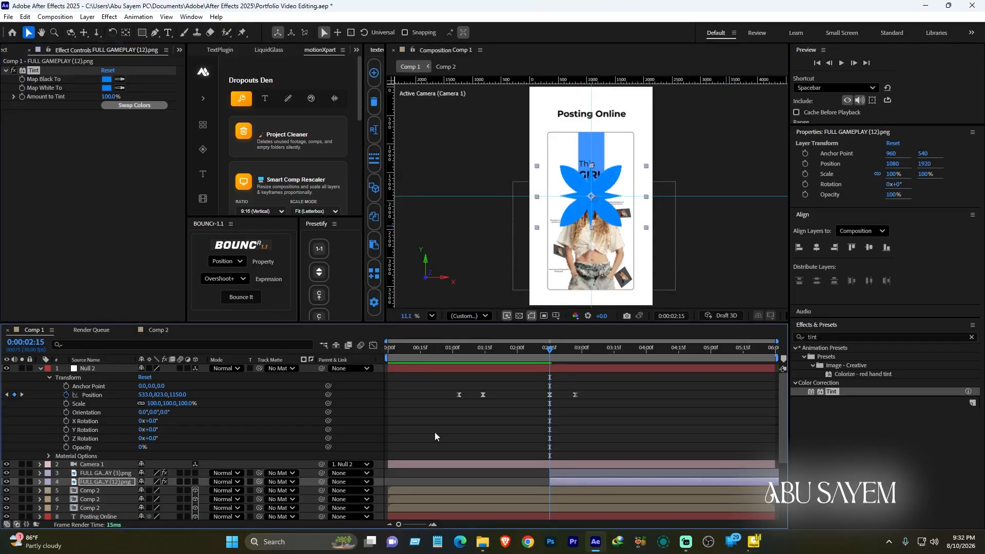
{"action": "left_click", "coordinate": [106, 87]}
{"action": "left_click_drag", "start_coordinate": [468, 238], "coordinate": [455, 187]}
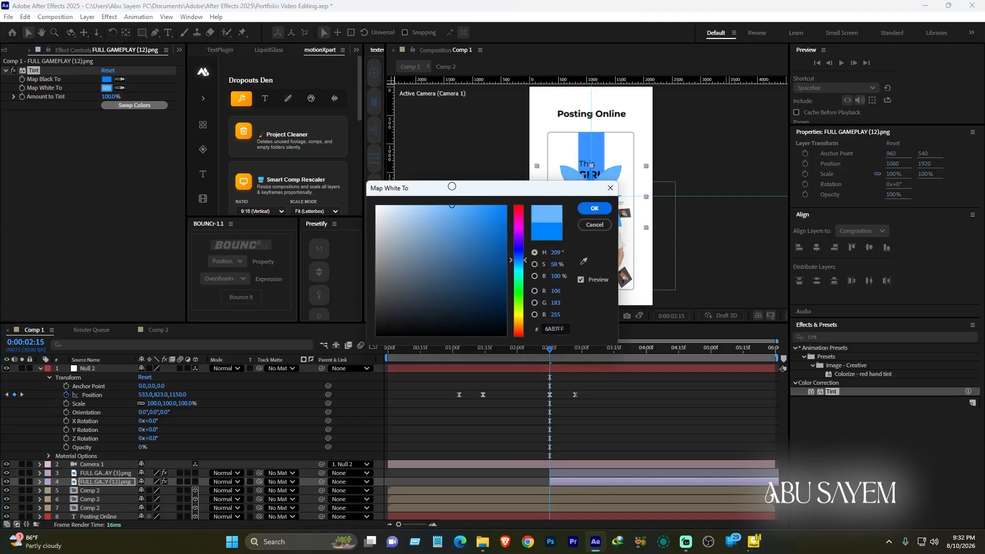
{"action": "left_click", "coordinate": [595, 208]}
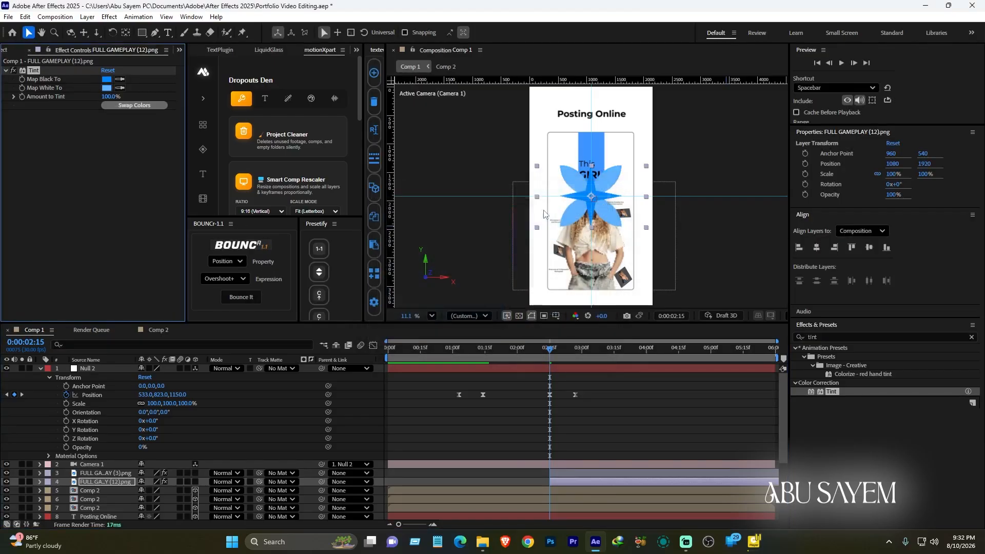
{"action": "left_click", "coordinate": [107, 79]}
{"action": "left_click", "coordinate": [583, 261]}
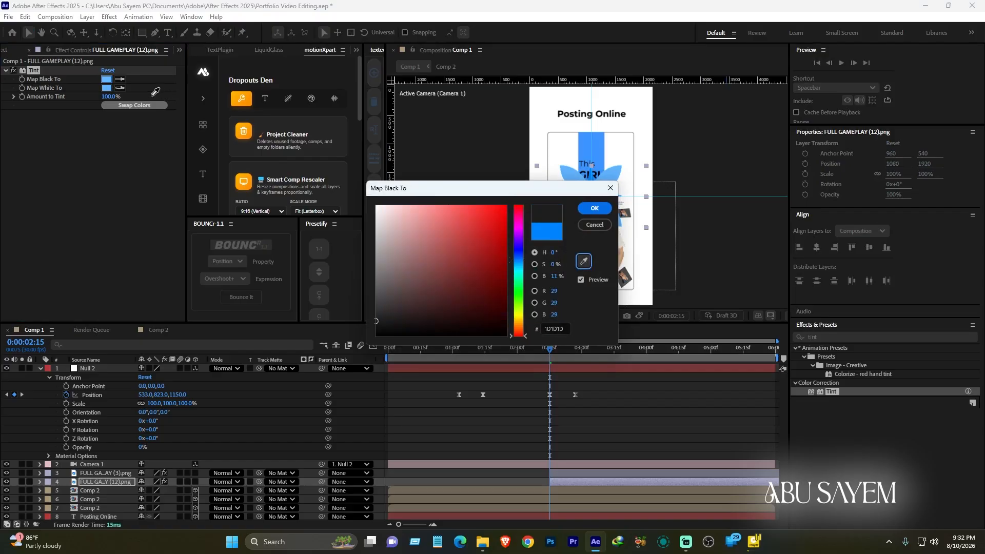
{"action": "left_click", "coordinate": [107, 89]}
{"action": "left_click", "coordinate": [579, 207]}
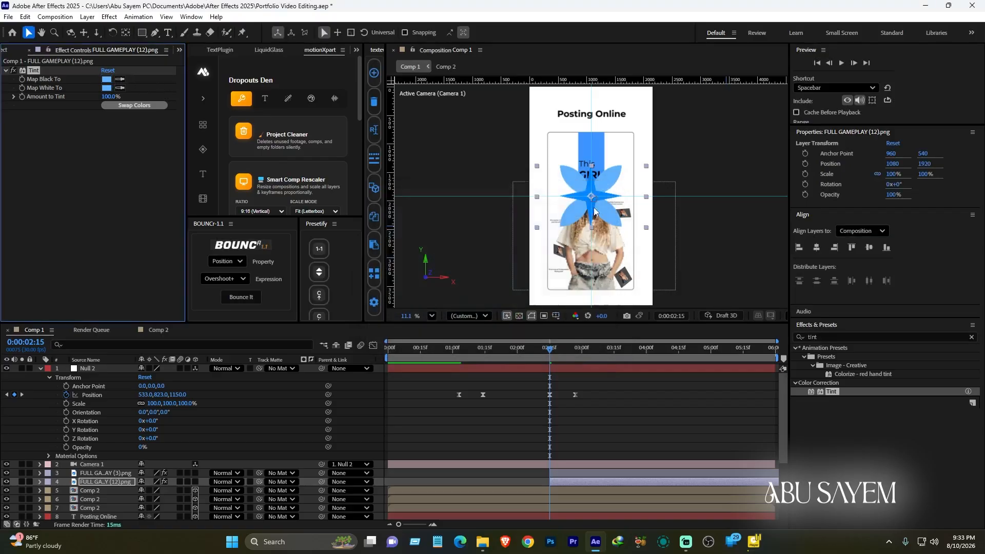
- Move both FULL GAMEPLAY star layers together to position 2216, 3822, checking them at 0:00:02:27
{"action": "left_click", "coordinate": [642, 417]}
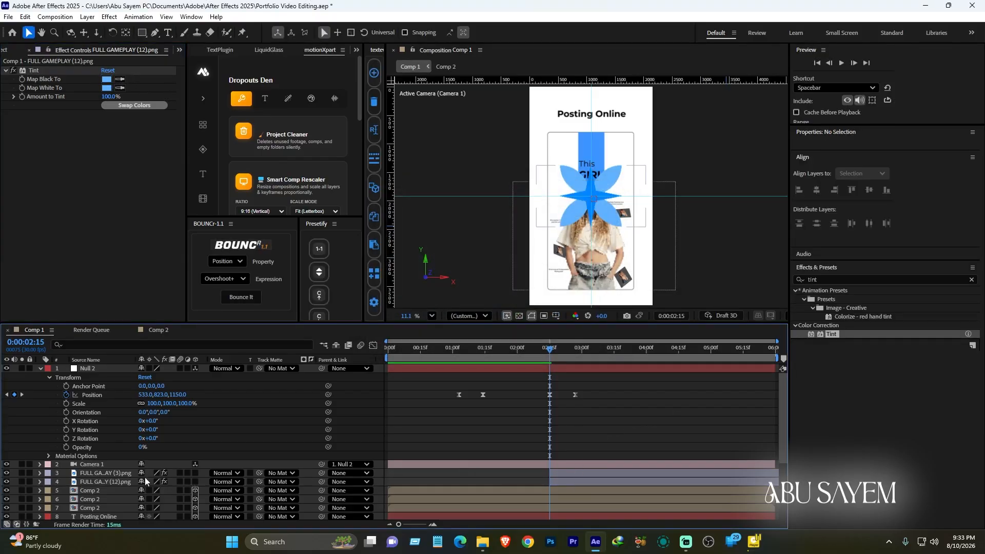
{"action": "left_click", "coordinate": [88, 481]}
{"action": "left_click", "coordinate": [90, 478], "text": "ctrl"}
{"action": "left_click", "coordinate": [93, 477]}
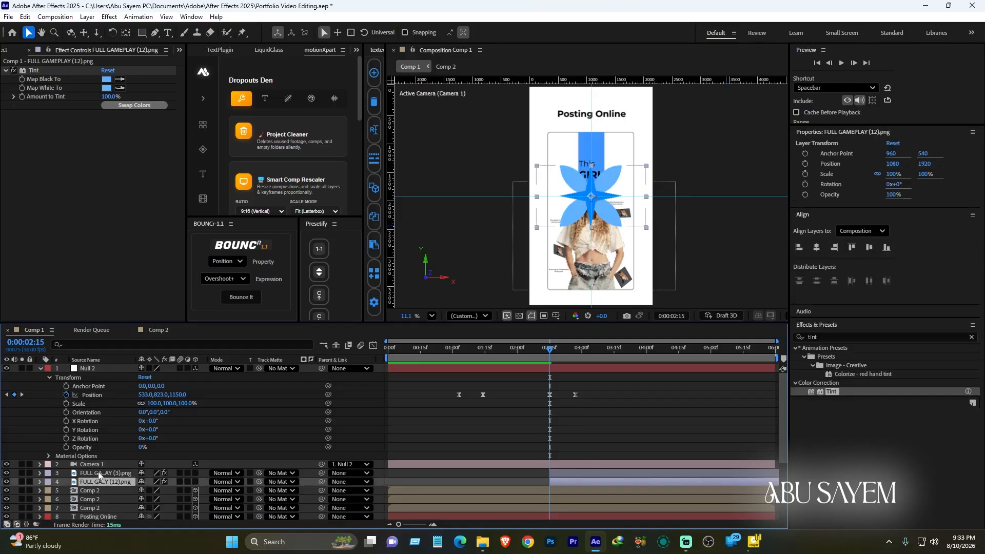
{"action": "left_click", "coordinate": [97, 472], "text": "ctrl"}
{"action": "key", "text": "p"}
{"action": "left_click_drag", "start_coordinate": [165, 482], "coordinate": [819, 482]}
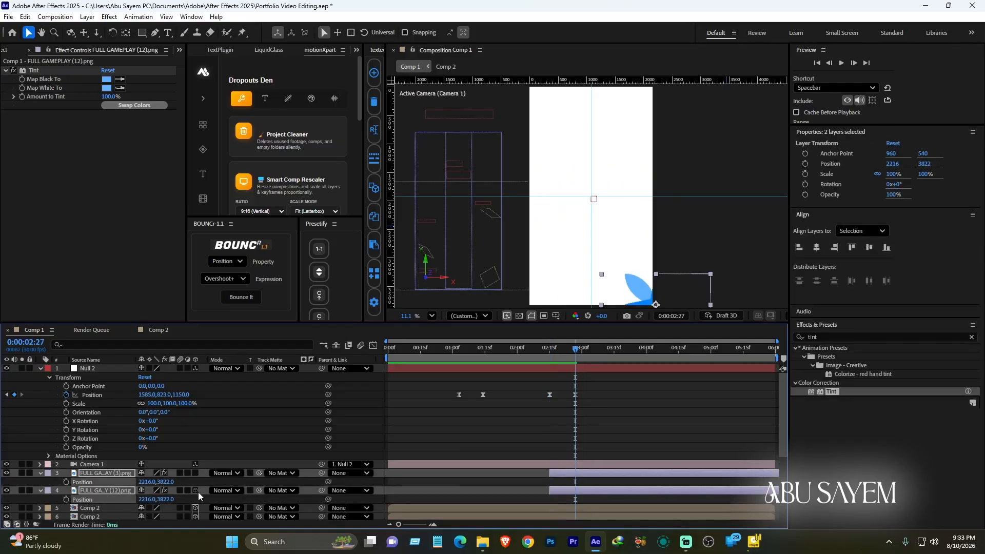
- Turn both FULL GAMEPLAY star layers into 3D layers and collapse their properties
{"action": "left_click", "coordinate": [195, 491]}
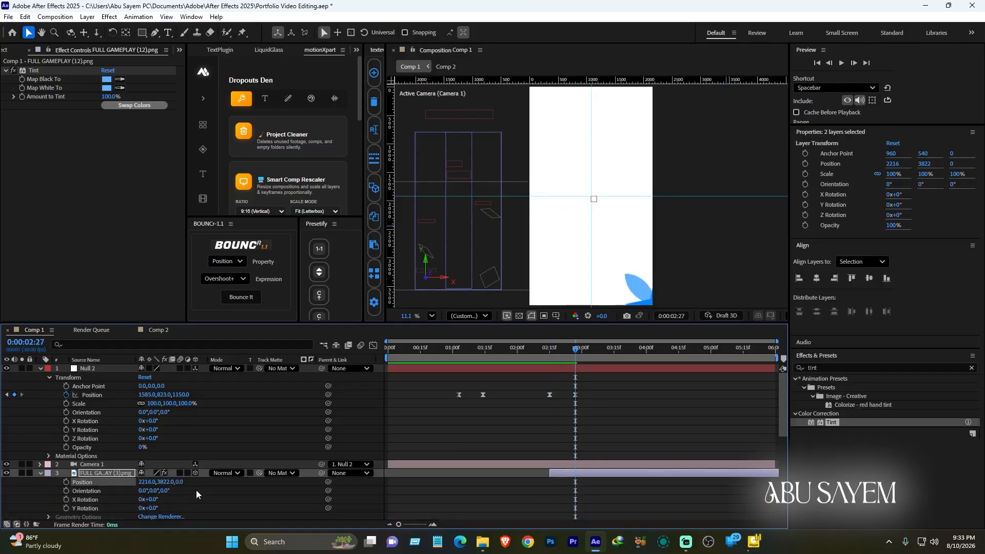
{"action": "scroll", "coordinate": [206, 484], "scroll_direction": "down", "scroll_amount": 3}
{"action": "scroll", "coordinate": [206, 485], "scroll_direction": "up", "scroll_amount": 3}
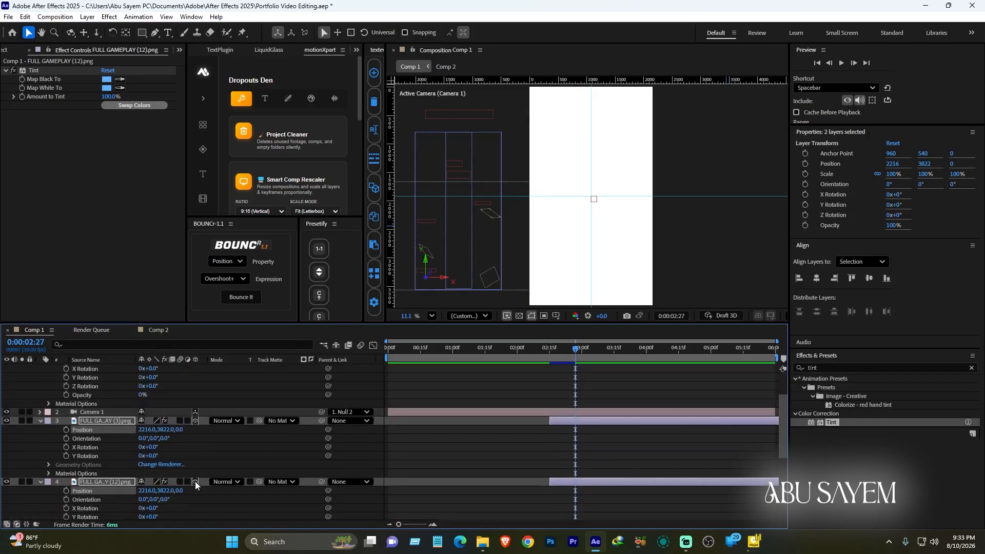
{"action": "left_click", "coordinate": [56, 427]}
{"action": "left_click", "coordinate": [42, 421]}
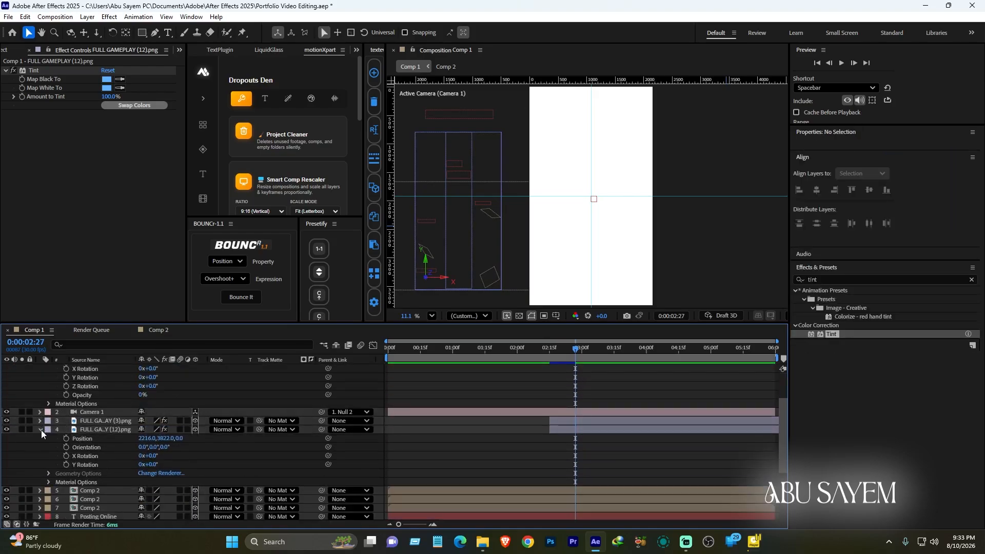
{"action": "left_click", "coordinate": [41, 430]}
{"action": "scroll", "coordinate": [44, 436], "scroll_direction": "up", "scroll_amount": 4}
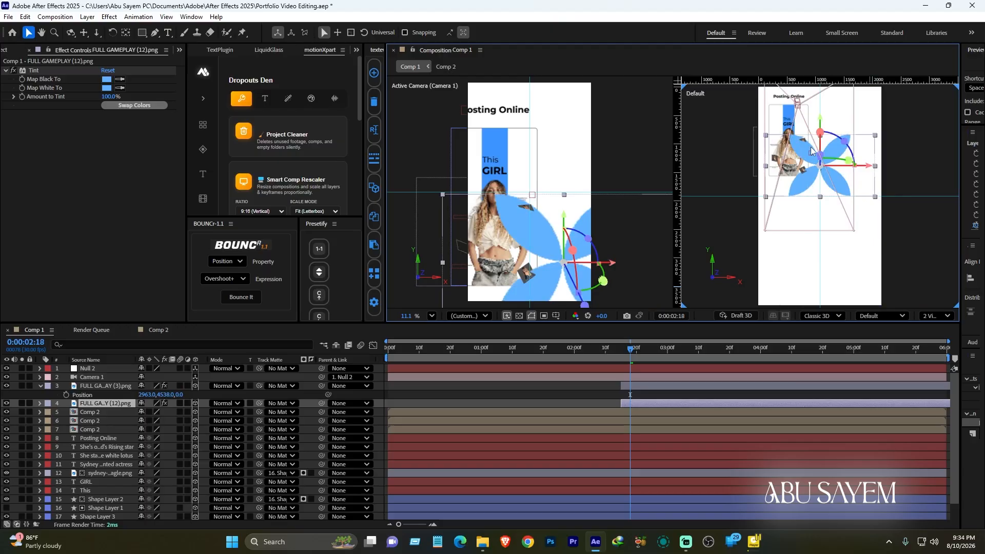
- Move the FULL GAMEPLAY (3).png star back in depth to about 120, 1380, 5423 and return to a single view
{"action": "left_click", "coordinate": [104, 387]}
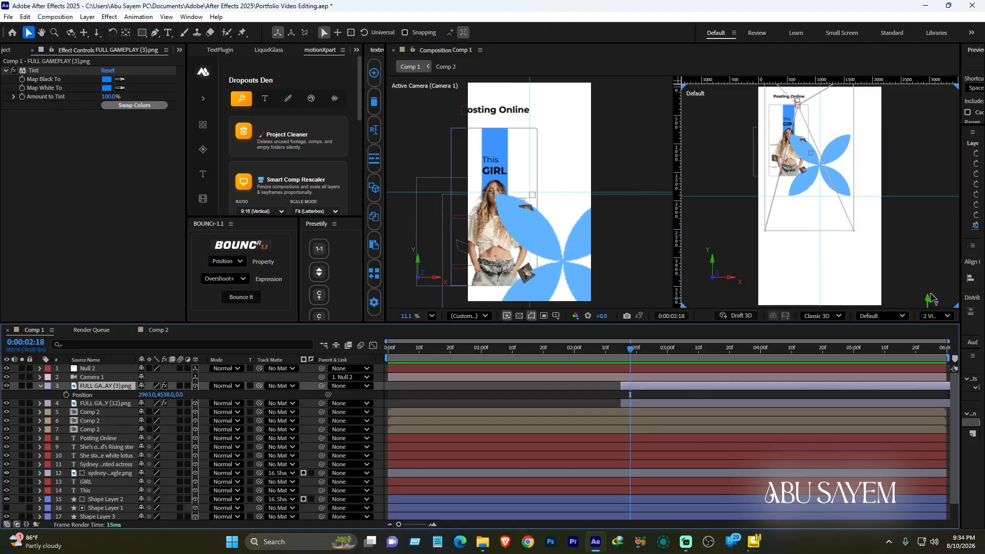
{"action": "left_click_drag", "start_coordinate": [931, 301], "coordinate": [791, 179]}
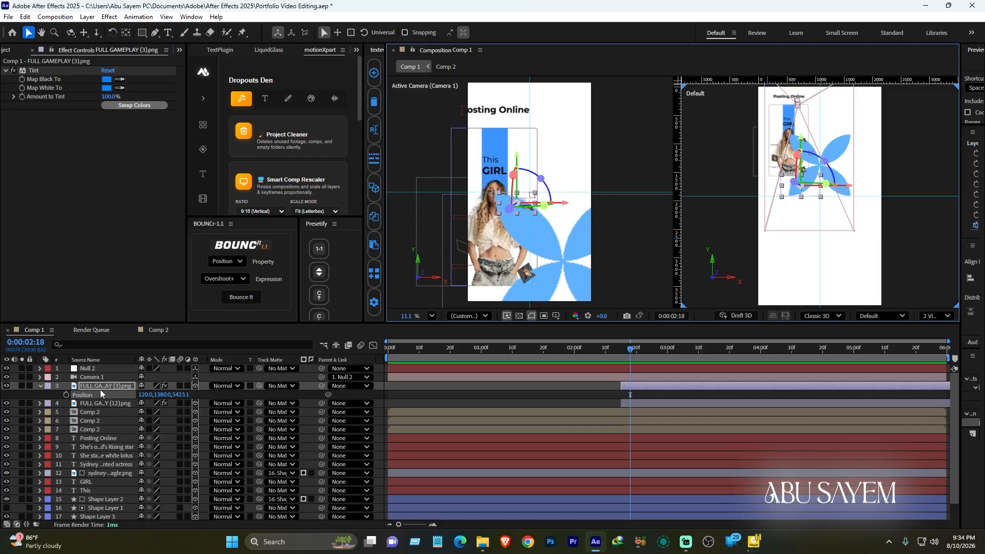
{"action": "left_click", "coordinate": [934, 315]}
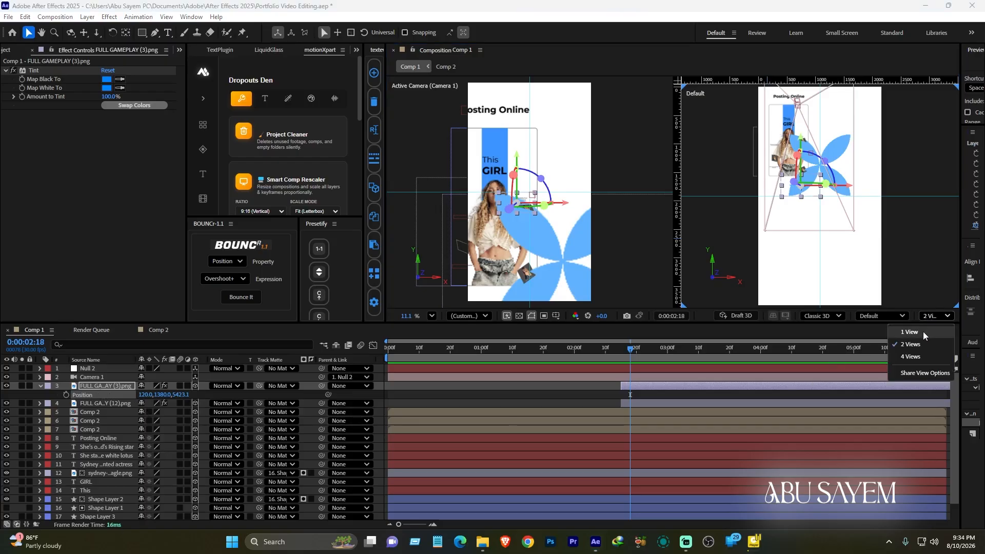
{"action": "left_click", "coordinate": [922, 330]}
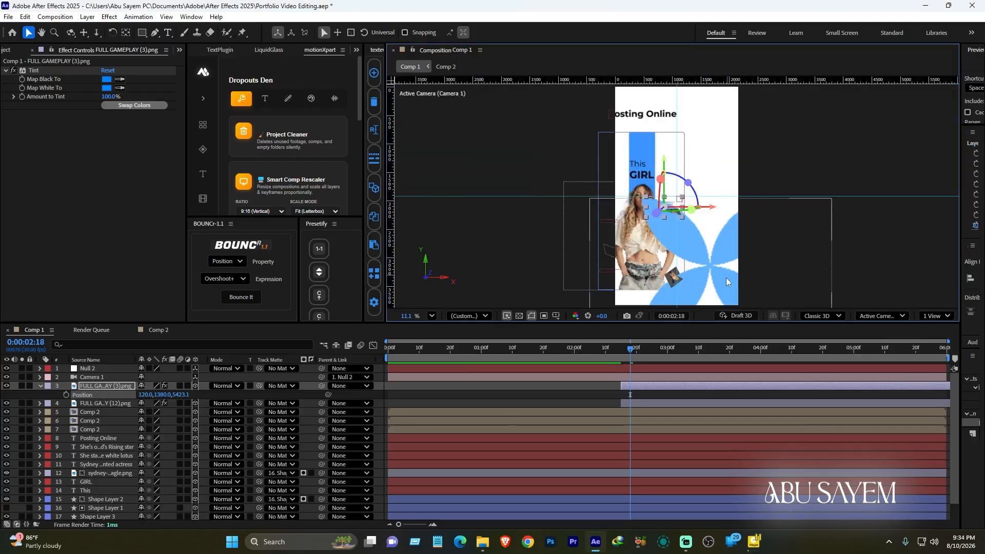
- Scale the FULL GAMEPLAY (3).png star to 427% and the FULL GAMEPLAY (12).png star to 29%
{"action": "left_click", "coordinate": [108, 404]}
{"action": "key", "text": "s"}
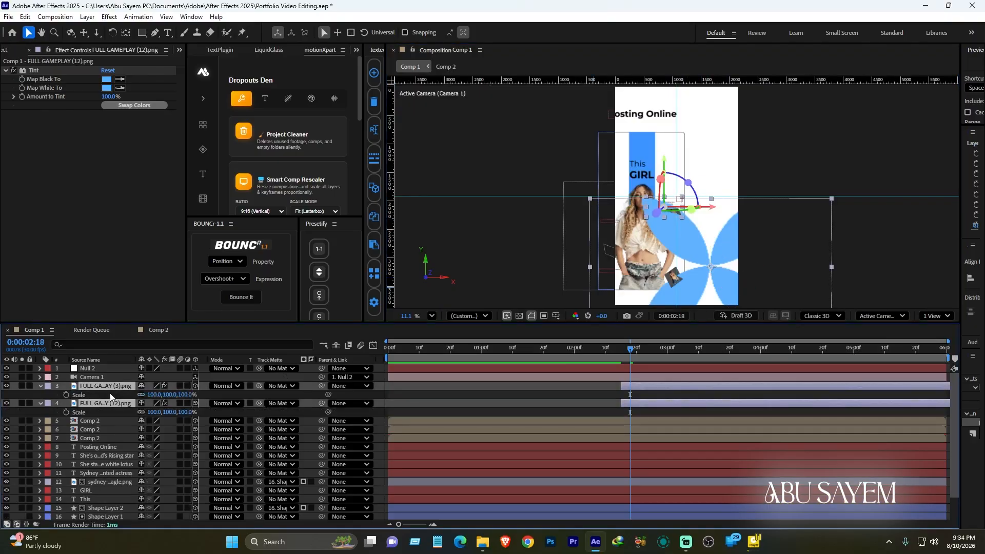
{"action": "left_click_drag", "start_coordinate": [171, 396], "coordinate": [226, 395]}
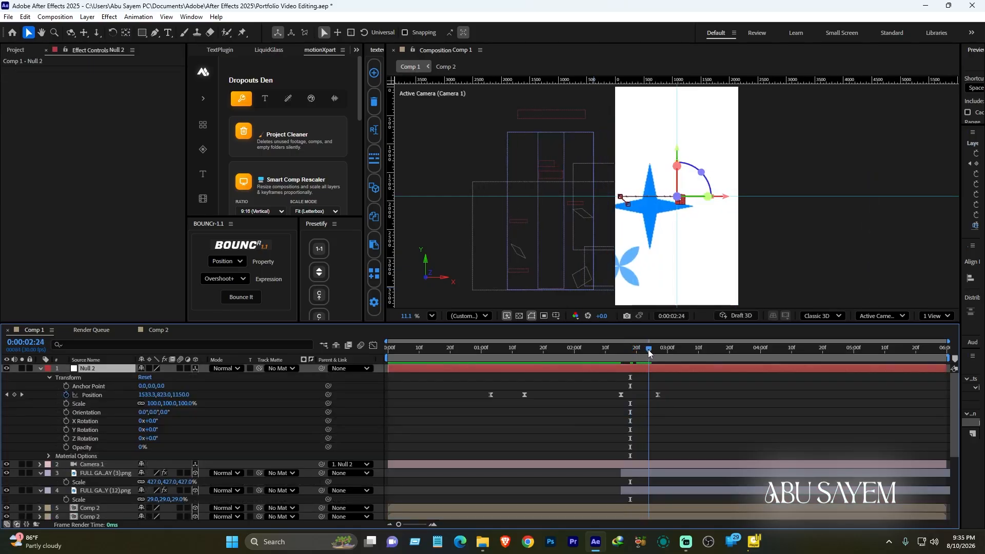
- At 0:00:02:27, reposition the two stars at opposite corners of the frame and scale FULL GAMEPLAY (12).png to 53%
{"action": "left_click_drag", "start_coordinate": [648, 353], "coordinate": [657, 358]}
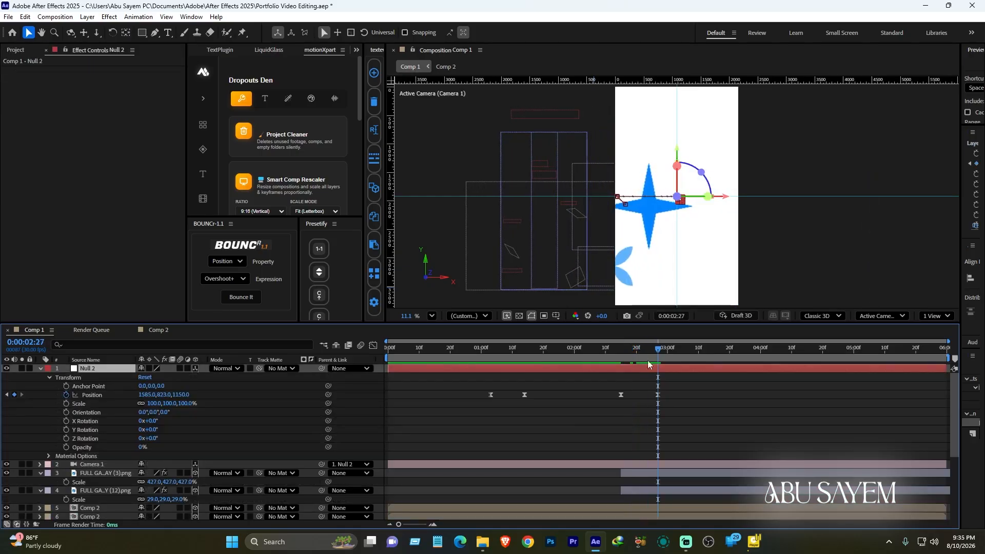
{"action": "left_click", "coordinate": [106, 473]}
{"action": "left_click", "coordinate": [108, 490], "text": "shift"}
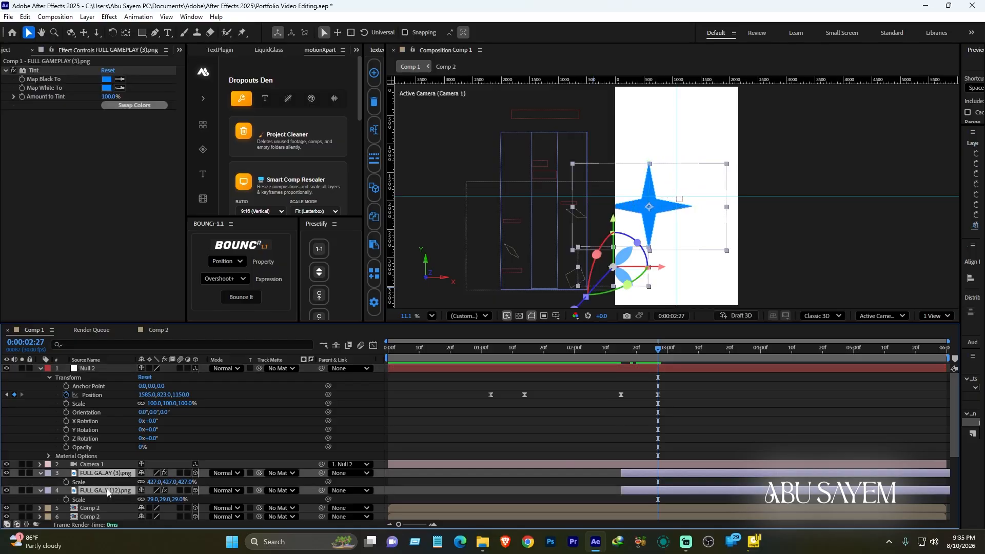
{"action": "key", "text": "p"}
{"action": "left_click_drag", "start_coordinate": [145, 499], "coordinate": [676, 499]}
{"action": "left_click_drag", "start_coordinate": [167, 499], "coordinate": [323, 498]}
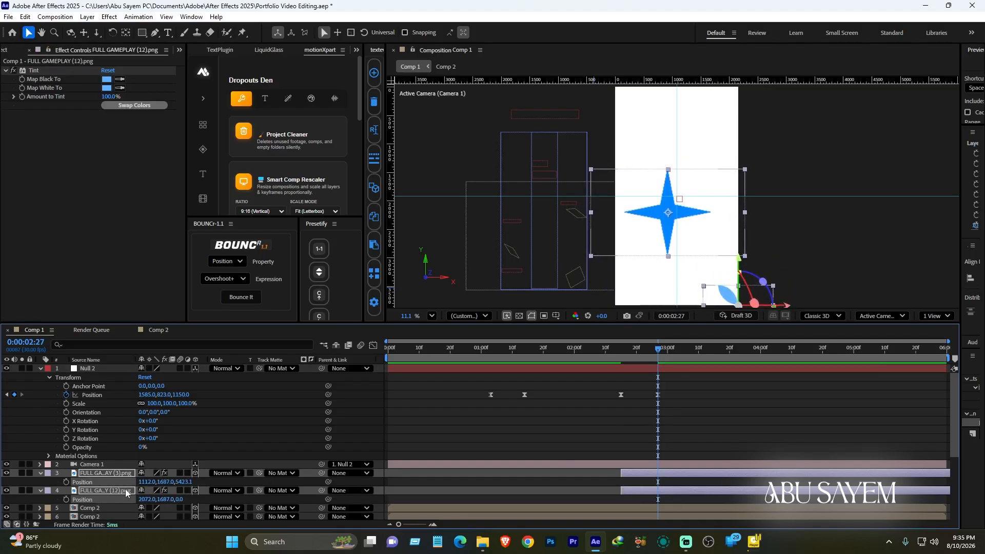
{"action": "key", "text": "s"}
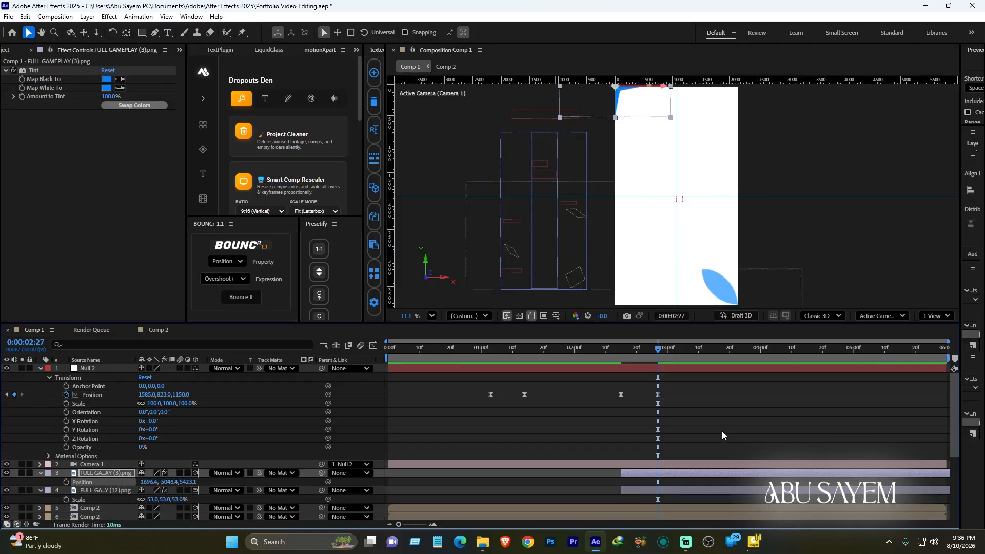
{"action": "left_click", "coordinate": [721, 430]}
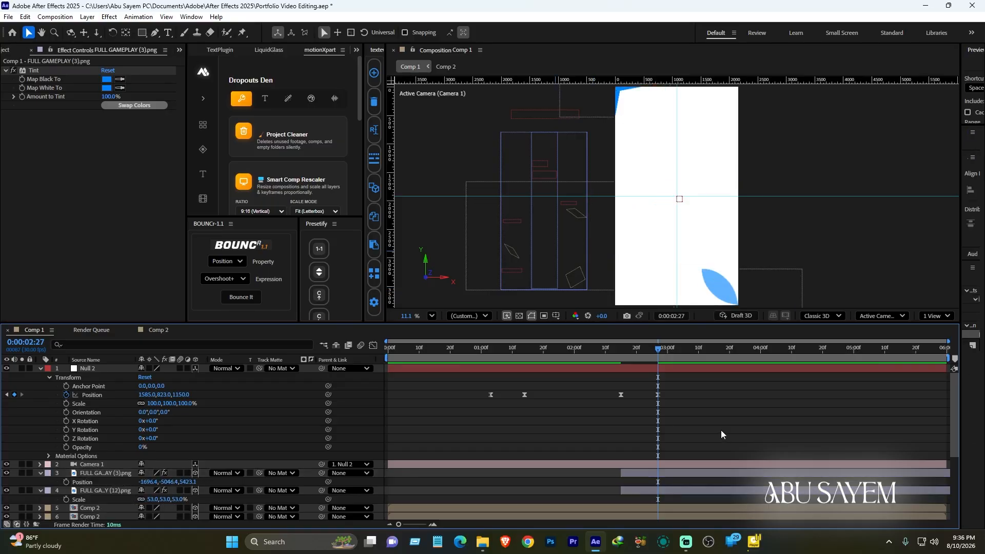
- Undo the trial rotation, keyframe Z Rotation at 0° on both star layers and shift those keyframes to about 0:00:02:24
{"action": "left_click", "coordinate": [85, 492]}
{"action": "left_click", "coordinate": [96, 473], "text": "shift"}
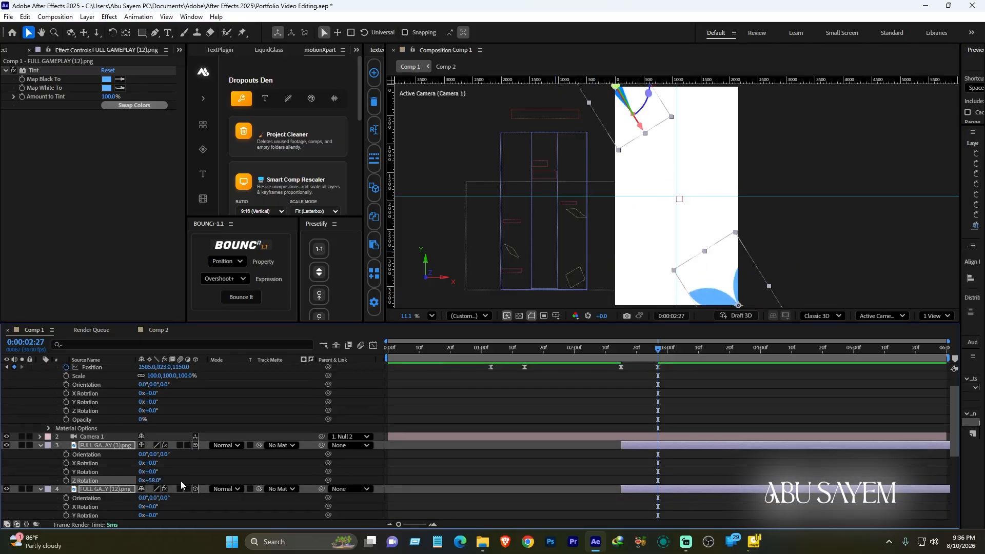
{"action": "key", "text": "ctrl+z"}
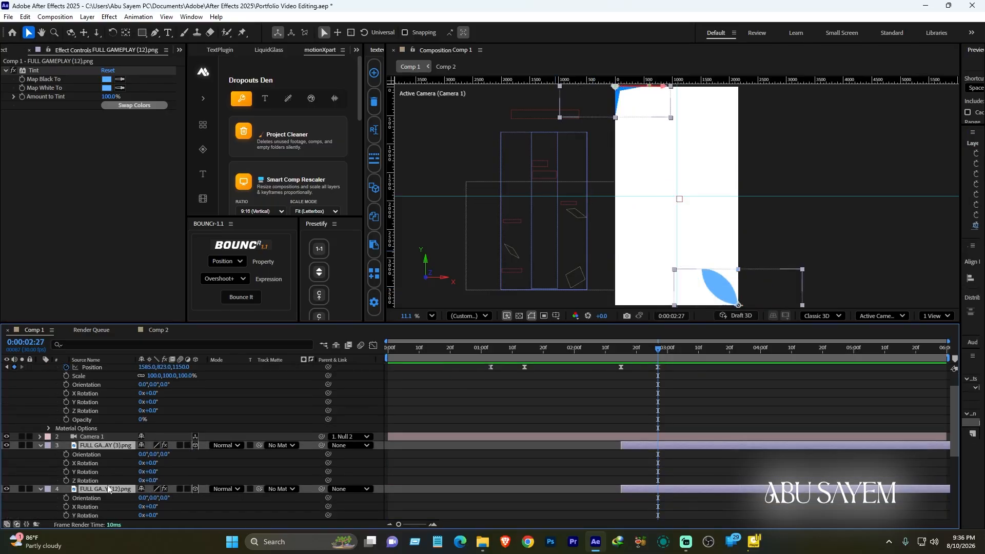
{"action": "left_click", "coordinate": [66, 481]}
{"action": "scroll", "coordinate": [84, 486], "scroll_direction": "down", "scroll_amount": 2}
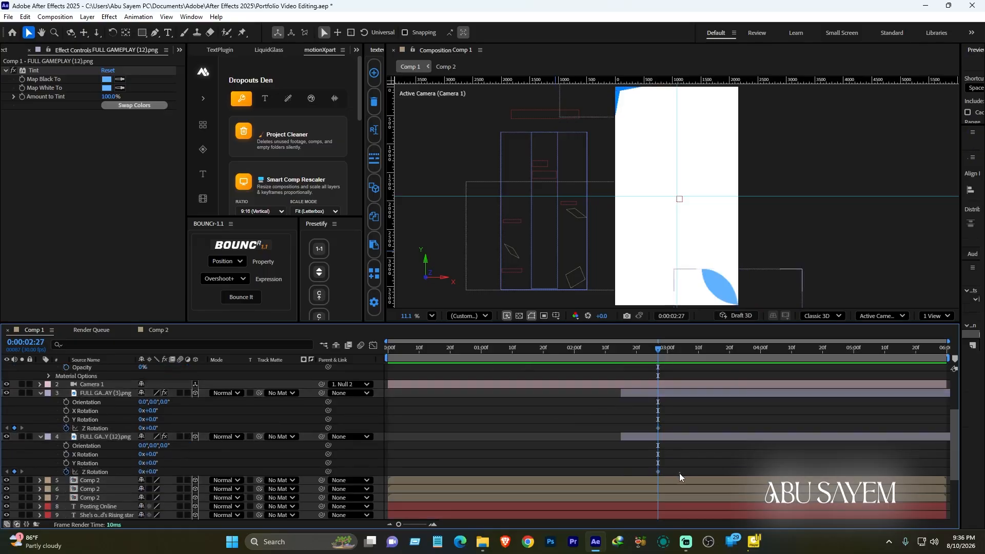
{"action": "left_click_drag", "start_coordinate": [679, 473], "coordinate": [647, 428]}
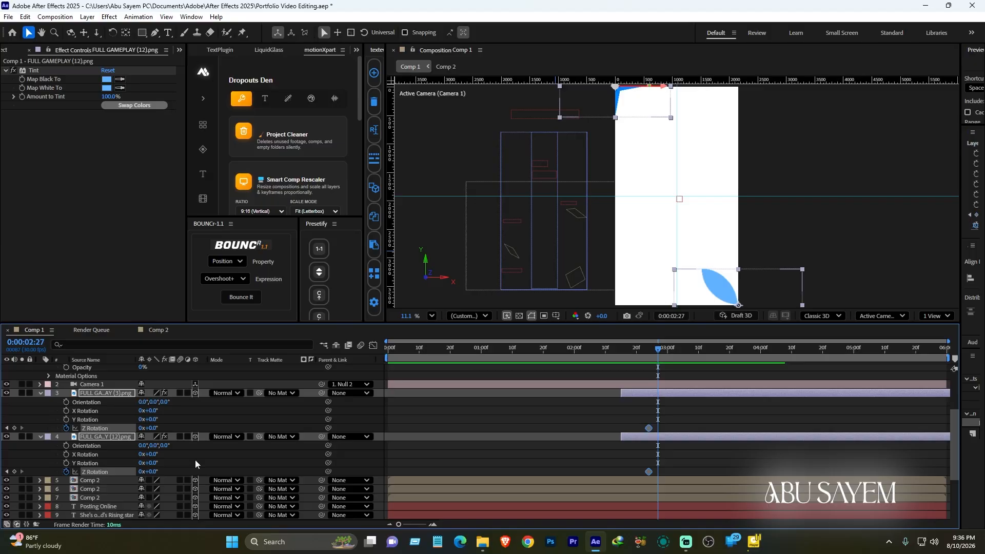
- Set both stars' Z Rotation to 170° at 0:00:04:18 and move the new keyframes close to the composition's end
{"action": "left_click_drag", "start_coordinate": [700, 352], "coordinate": [817, 352]}
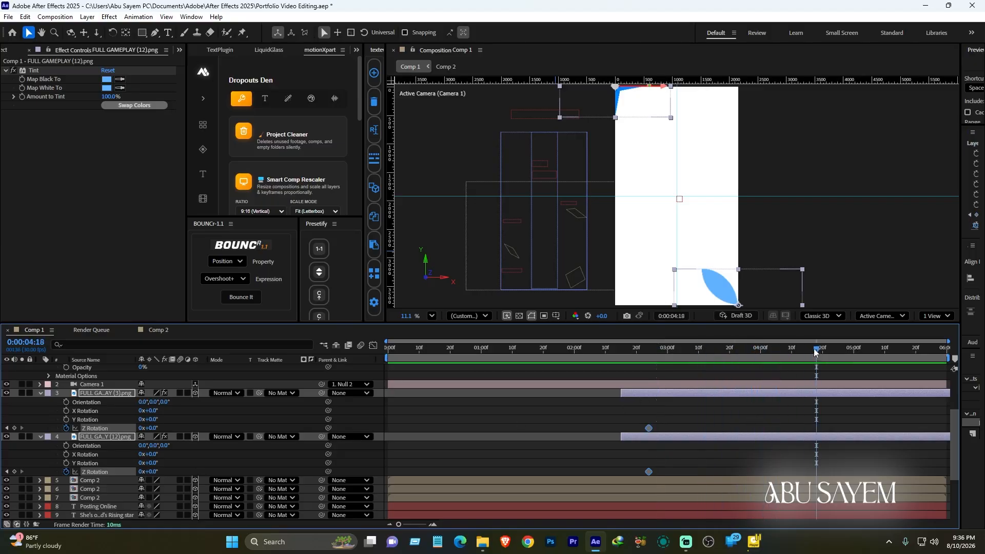
{"action": "left_click_drag", "start_coordinate": [152, 471], "coordinate": [180, 467]}
{"action": "left_click_drag", "start_coordinate": [816, 428], "coordinate": [923, 441]}
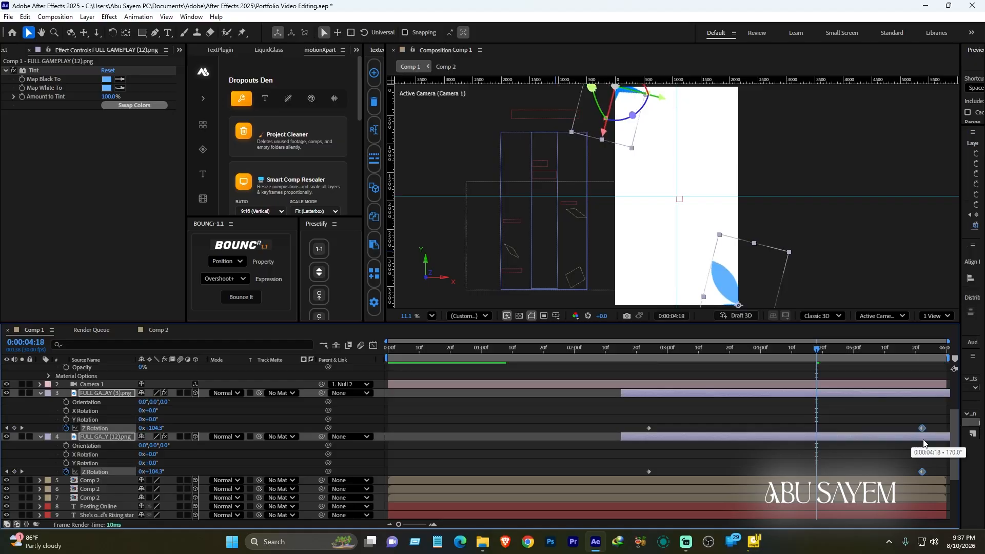
- Preview the stars' rotation, park the playhead at 0:00:02:29 and collapse the star and Null 2 layer properties
{"action": "left_click", "coordinate": [639, 353]}
{"action": "key", "text": "space"}
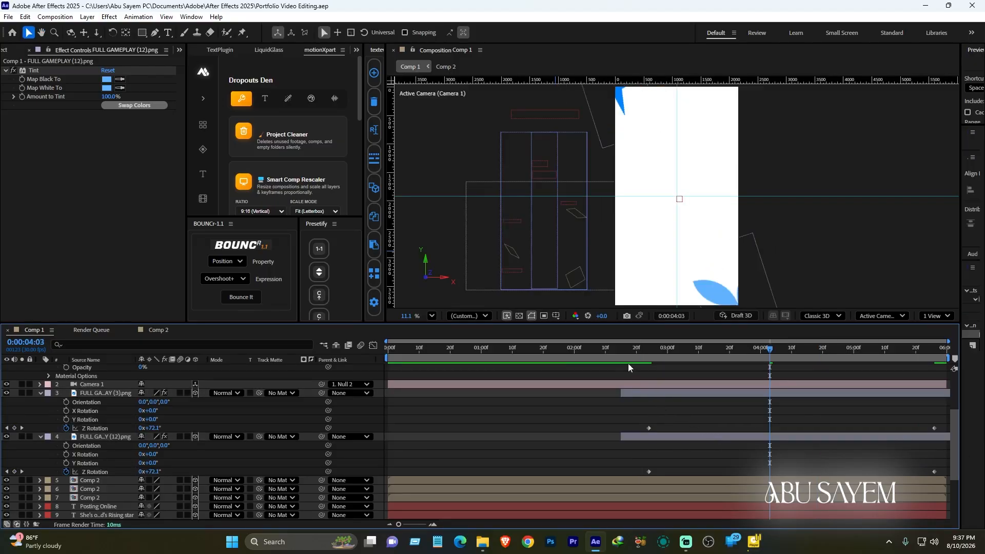
{"action": "left_click_drag", "start_coordinate": [592, 351], "coordinate": [587, 351]}
{"action": "key", "text": "space"}
{"action": "mouse_move", "coordinate": [667, 349]}
{"action": "left_mouse_down"}
{"action": "mouse_move", "coordinate": [636, 353]}
{"action": "mouse_move", "coordinate": [664, 356]}
{"action": "left_mouse_up"}
{"action": "left_click", "coordinate": [40, 393]}
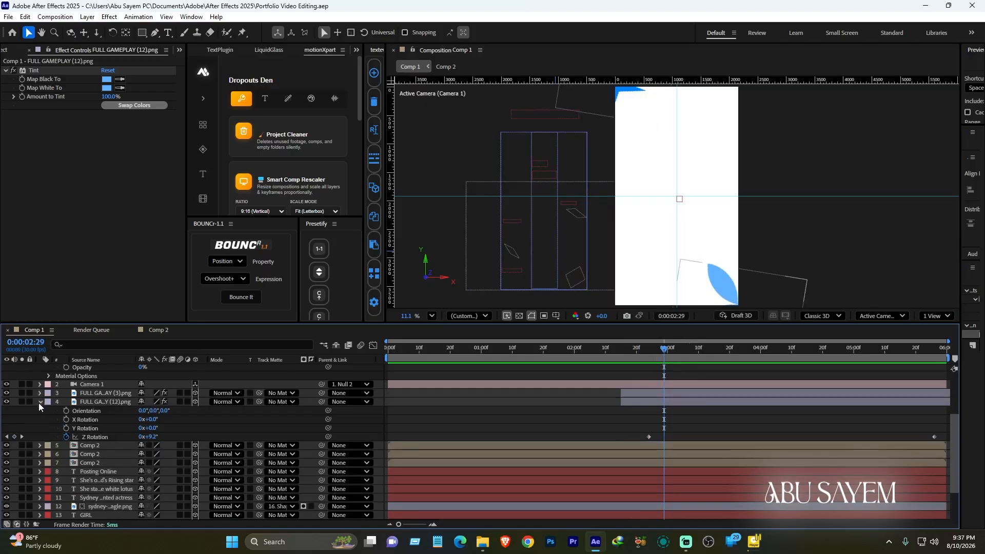
{"action": "left_click", "coordinate": [39, 402]}
{"action": "left_click", "coordinate": [40, 369]}
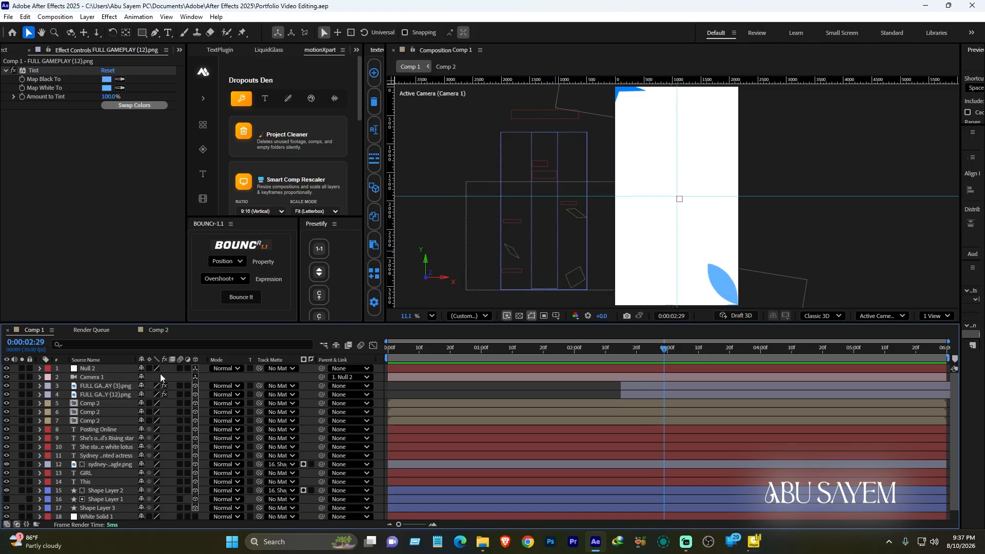
- Draw a tall dark rectangle as a new shape layer in the middle of the frame between the two stars
{"action": "key", "text": "q"}
{"action": "left_click_drag", "start_coordinate": [643, 139], "coordinate": [721, 260]}
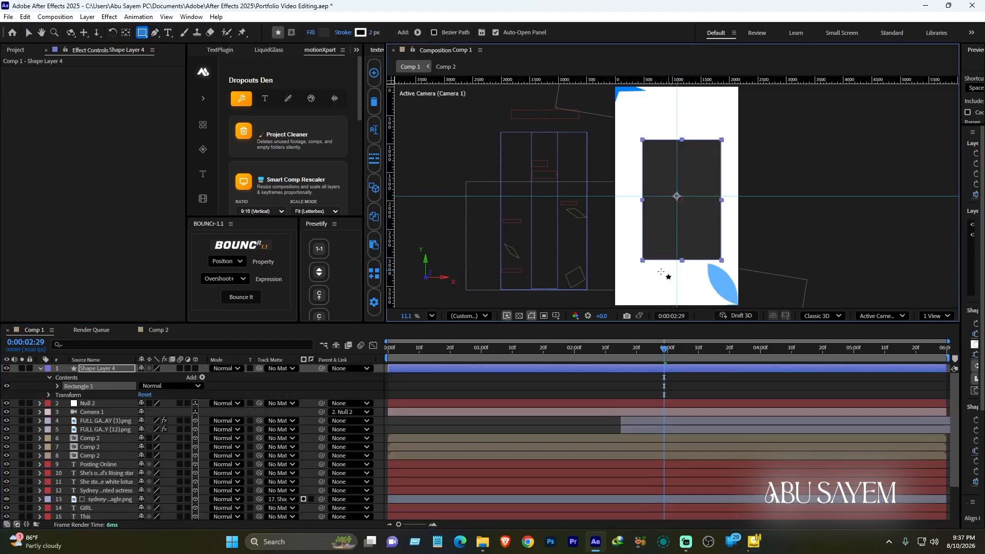
{"action": "left_click", "coordinate": [94, 370]}
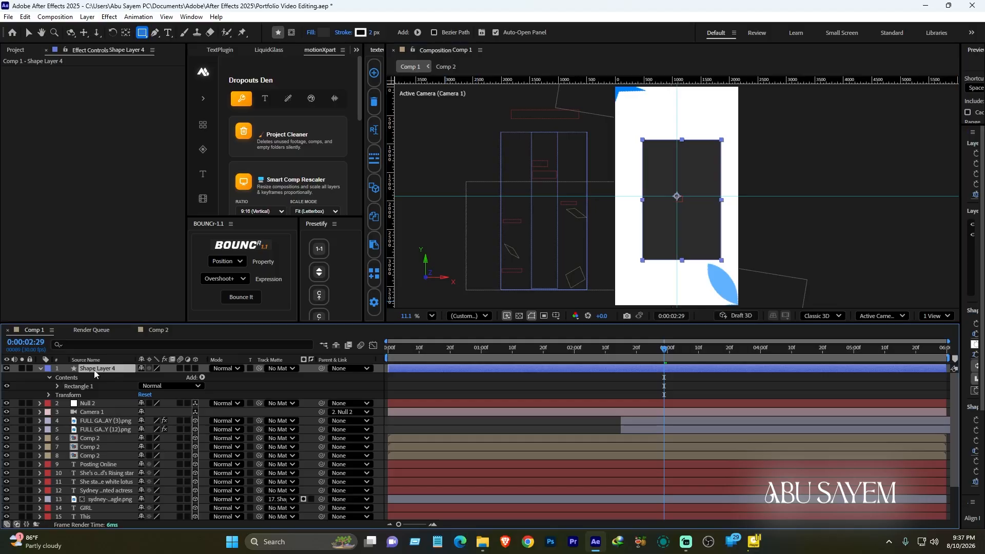
- Make the dark rectangle a 3D layer positioned at 1543, 809, 0 and shift its layer to start with the two star layers
{"action": "key", "text": "p"}
{"action": "left_click", "coordinate": [109, 377]}
{"action": "key", "text": "ctrl+v"}
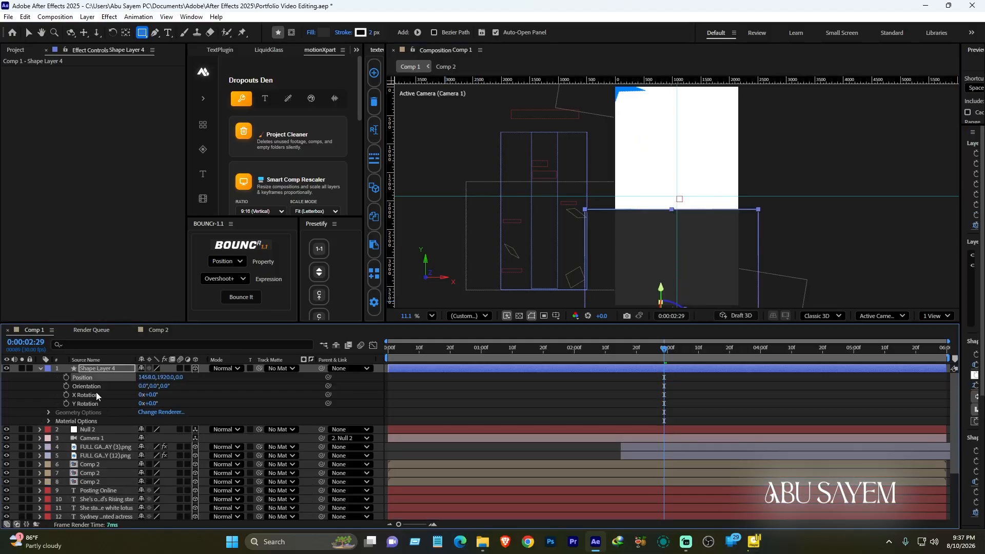
{"action": "key", "text": "p"}
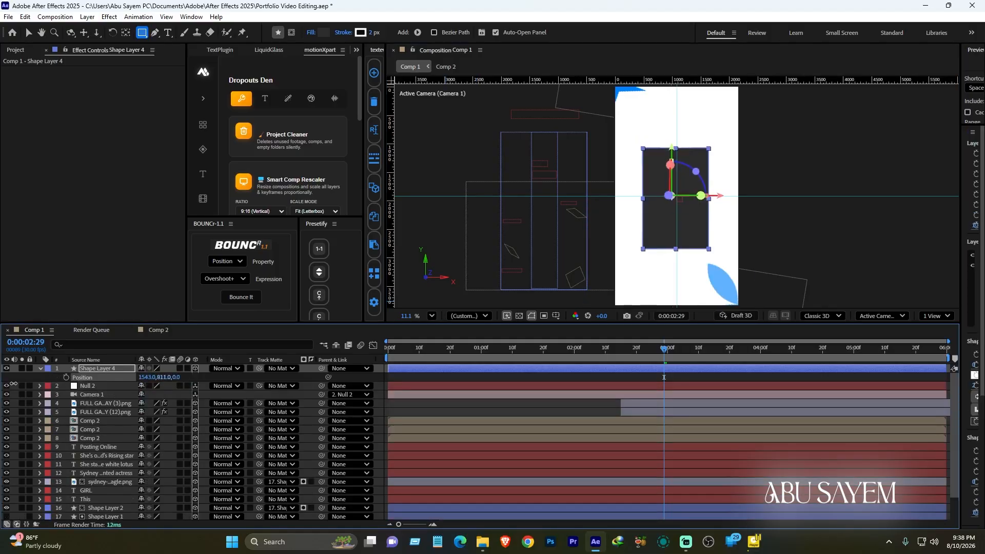
{"action": "left_click_drag", "start_coordinate": [17, 383], "coordinate": [17, 381]}
{"action": "left_click", "coordinate": [520, 405]}
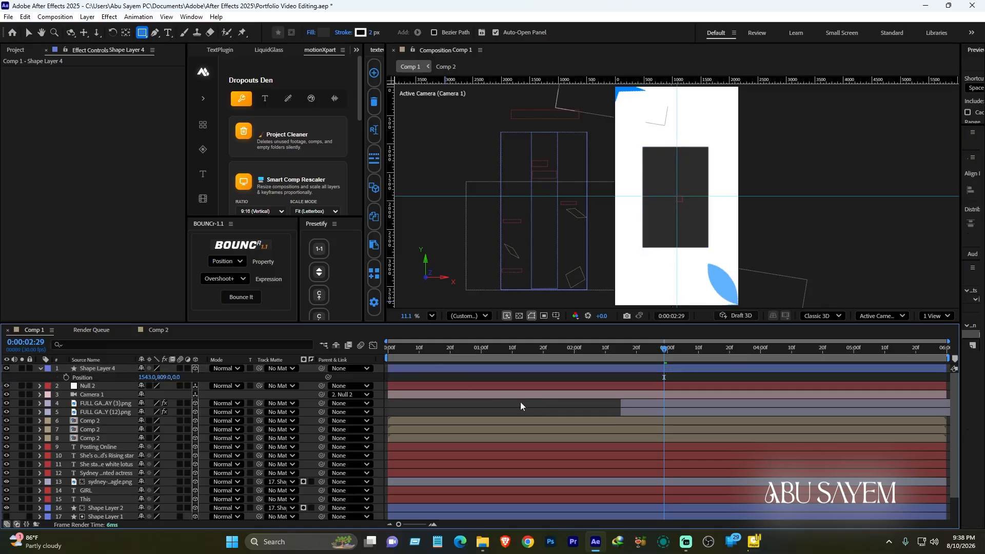
{"action": "left_click_drag", "start_coordinate": [426, 366], "coordinate": [658, 365]}
{"action": "left_click", "coordinate": [657, 348]}
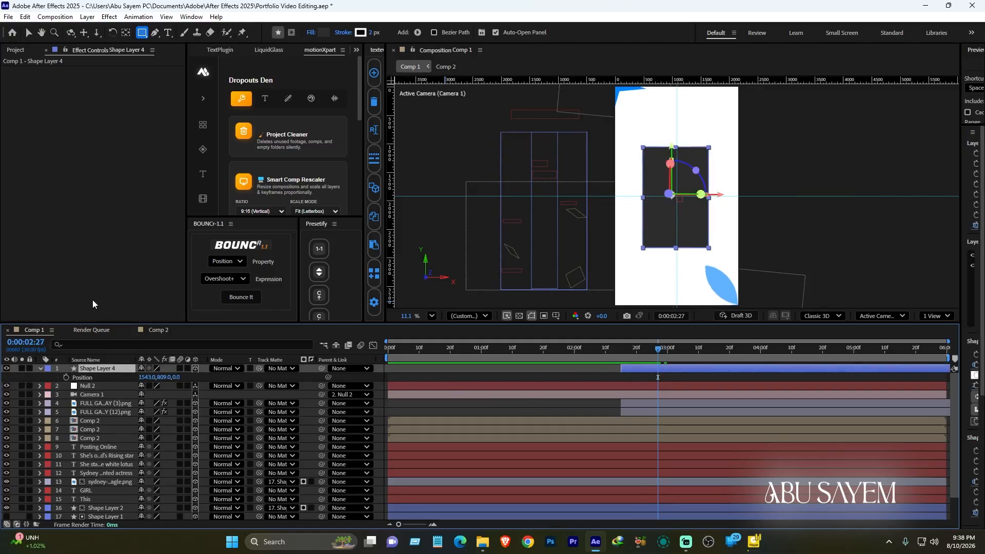
- Add the Vanity Fair MP4 from the footage folder beneath the rectangle as a 3D layer at 1571, 827, 0, starting with the stars
{"action": "left_click", "coordinate": [20, 50]}
{"action": "left_click", "coordinate": [60, 212]}
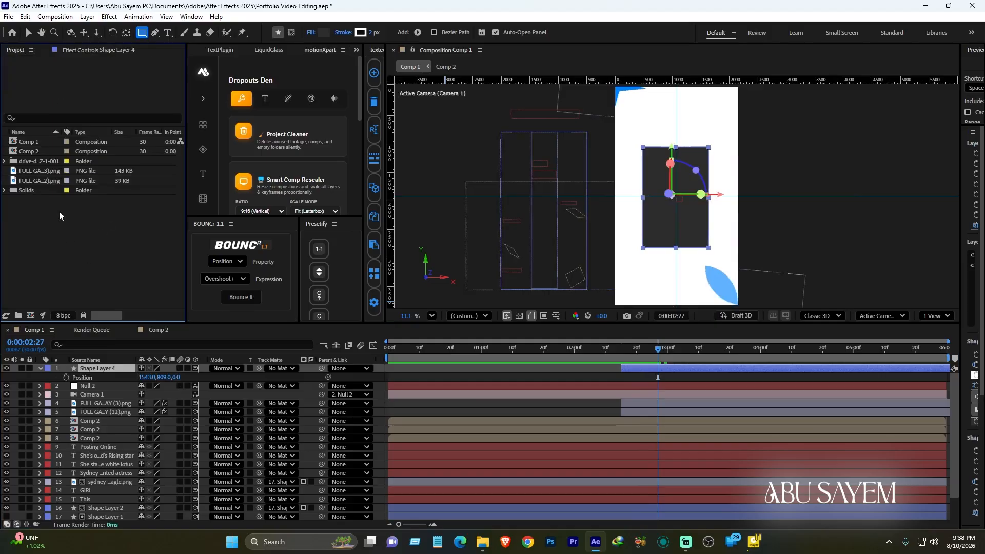
{"action": "left_click", "coordinate": [5, 161]}
{"action": "left_click", "coordinate": [41, 231]}
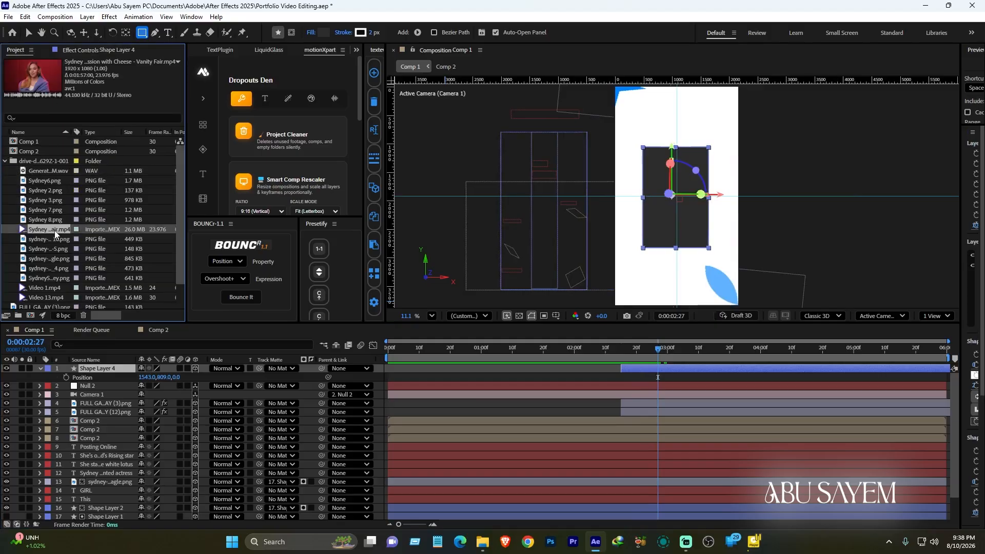
{"action": "left_click_drag", "start_coordinate": [54, 230], "coordinate": [650, 351]}
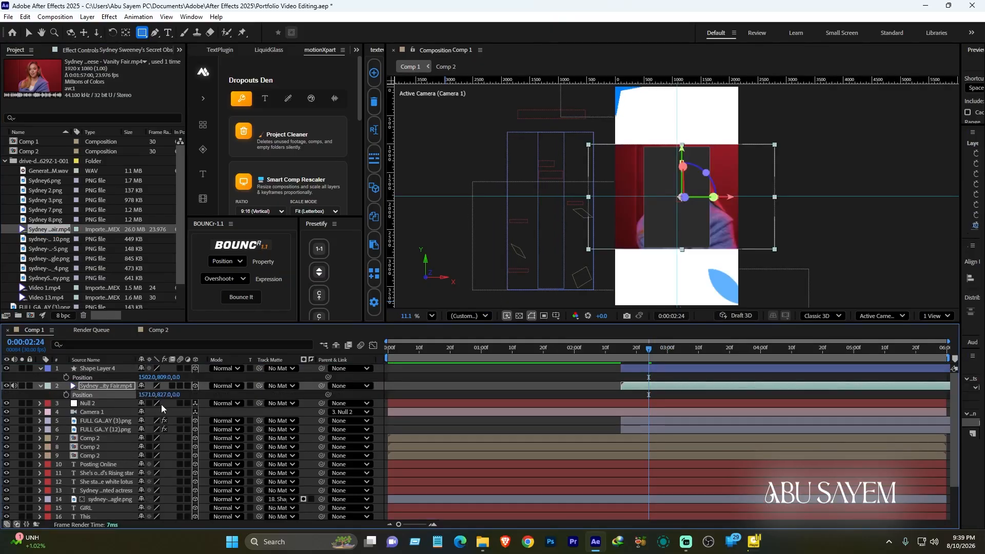
- Use the rectangle shape layer as the track matte of the Vanity Fair video layer
{"action": "left_click", "coordinate": [487, 440]}
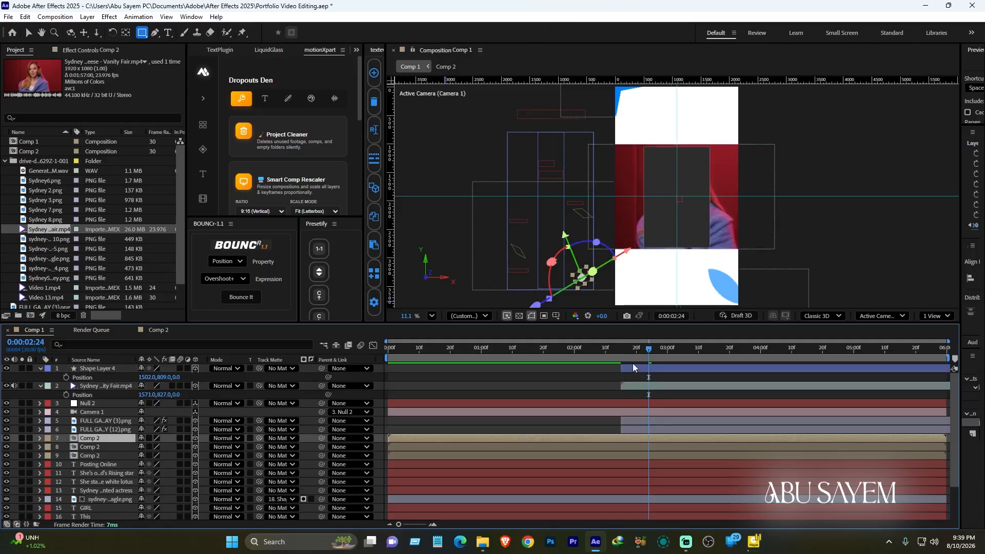
{"action": "left_click", "coordinate": [322, 365]}
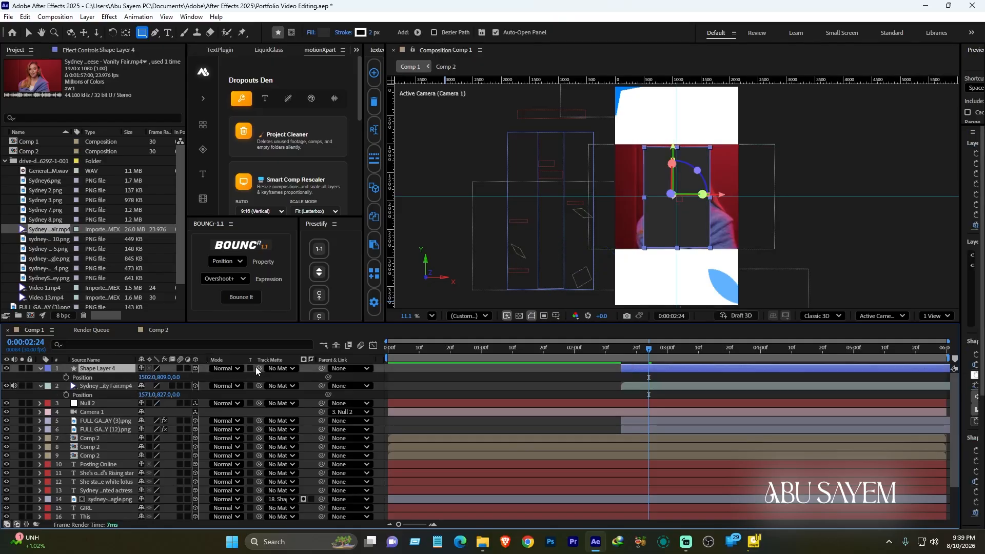
{"action": "left_click_drag", "start_coordinate": [259, 385], "coordinate": [105, 368]}
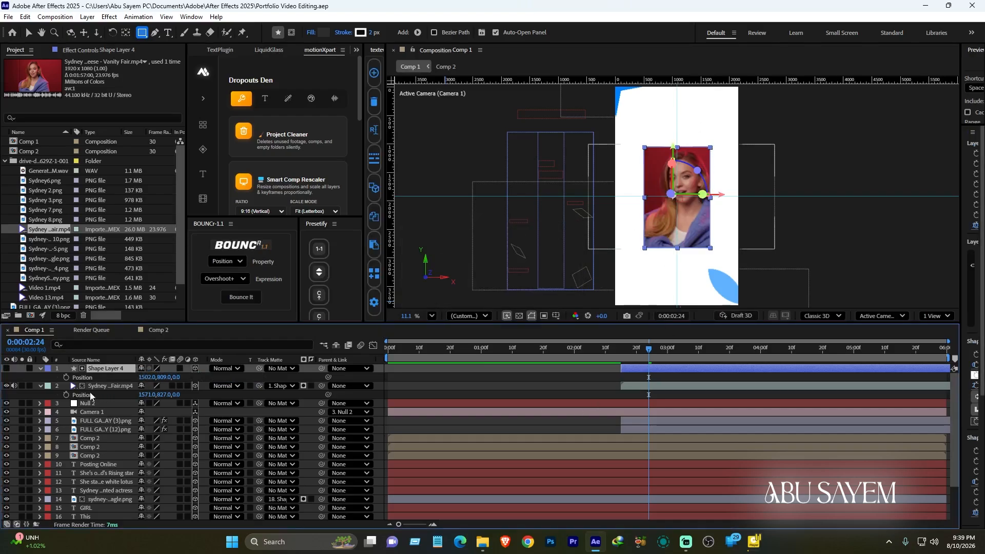
- Mute the video's audio and move the collapsed rectangle and video layers together below Camera 1
{"action": "left_click", "coordinate": [96, 386]}
{"action": "left_click", "coordinate": [98, 369], "text": "shift"}
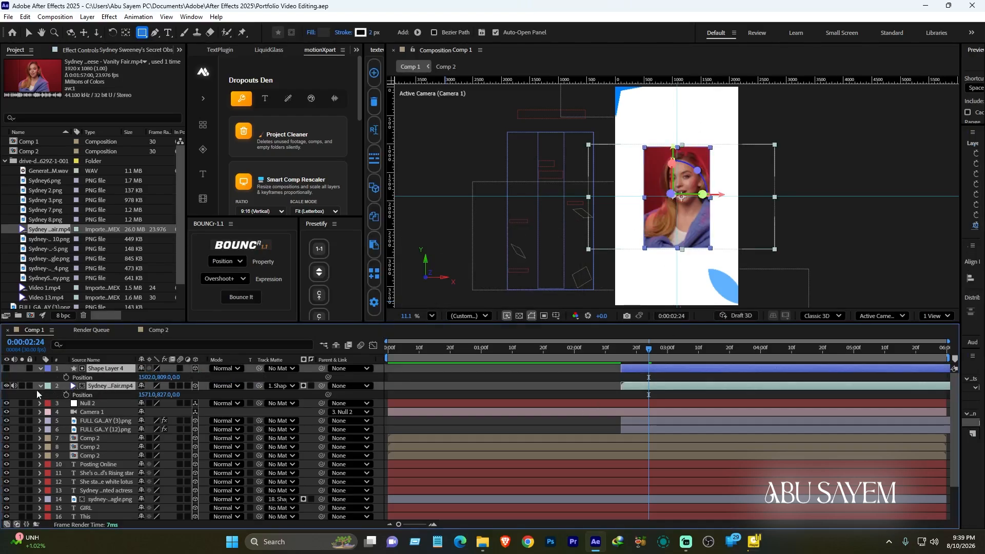
{"action": "left_click", "coordinate": [13, 386]}
{"action": "key", "text": "p"}
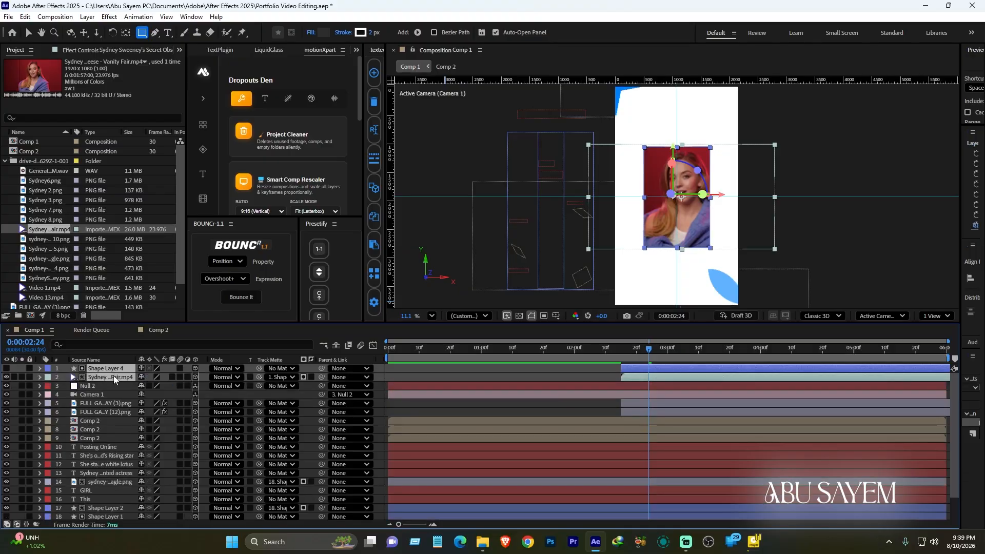
{"action": "left_click_drag", "start_coordinate": [113, 375], "coordinate": [112, 400]}
- Preview the scene and set the matte rectangle's position to 1563, 809, 0, leaving the playhead at 0:00:03:10
{"action": "key", "text": "space"}
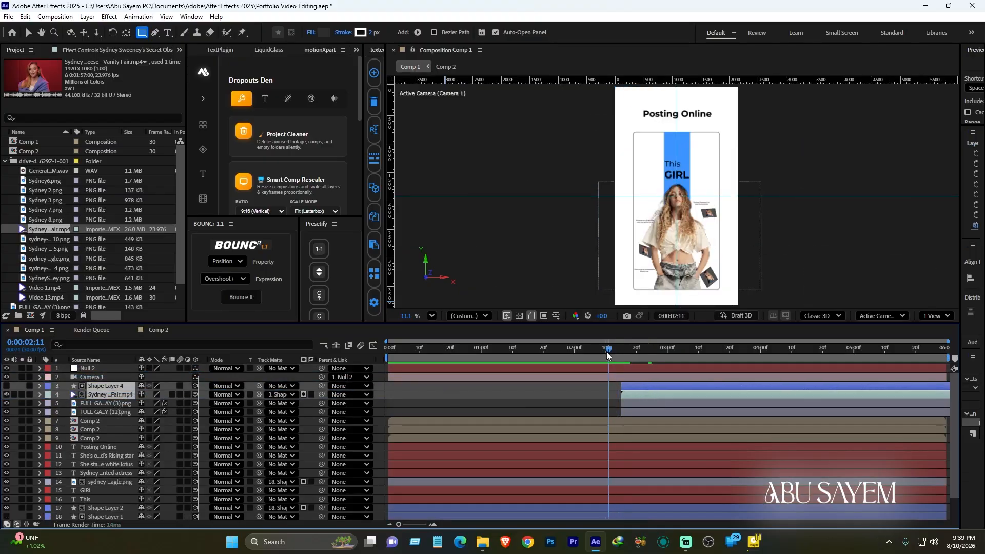
{"action": "key", "text": "space"}
{"action": "left_click", "coordinate": [96, 403]}
{"action": "left_click", "coordinate": [98, 387]}
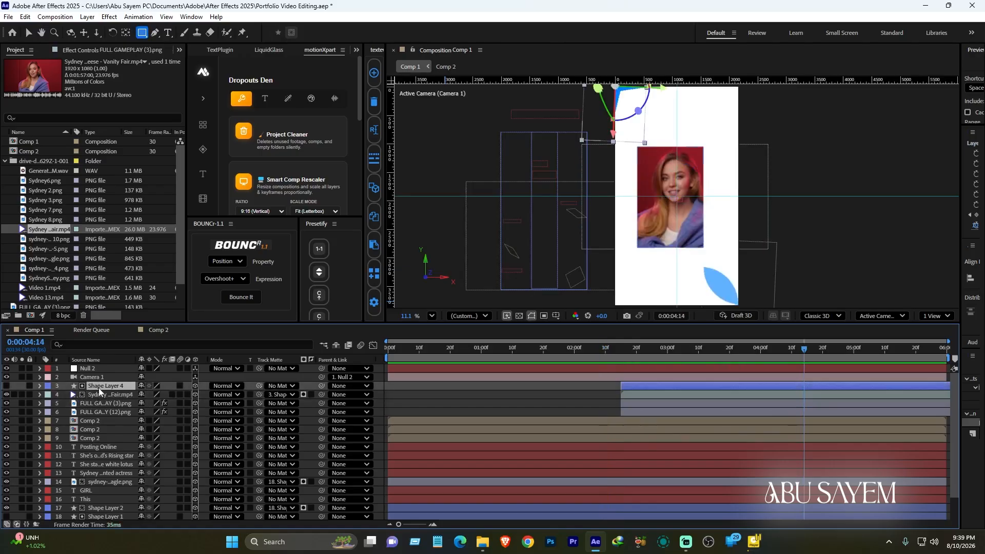
{"action": "key", "text": "p"}
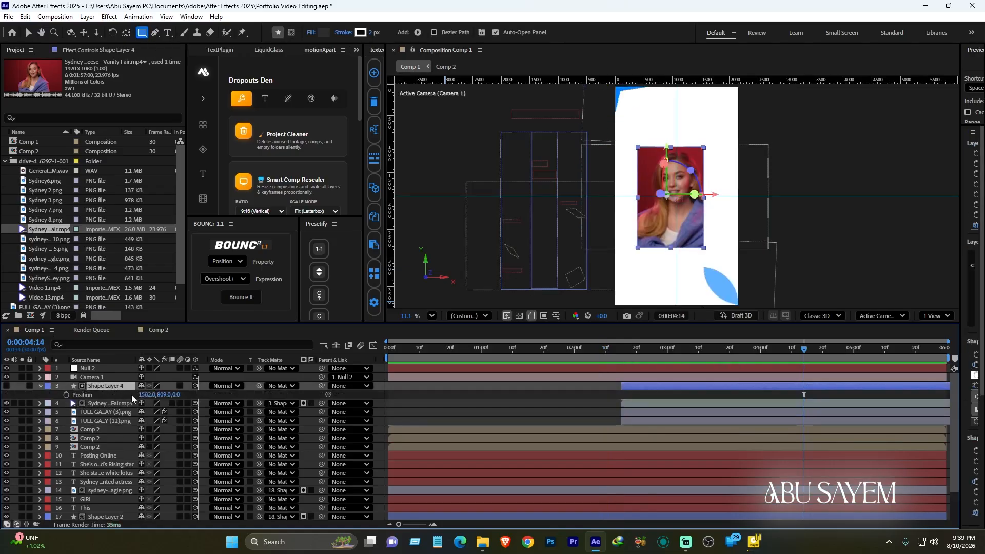
{"action": "mouse_move", "coordinate": [692, 353]}
{"action": "left_mouse_down"}
{"action": "mouse_move", "coordinate": [679, 353]}
{"action": "mouse_move", "coordinate": [700, 355]}
{"action": "left_mouse_up"}
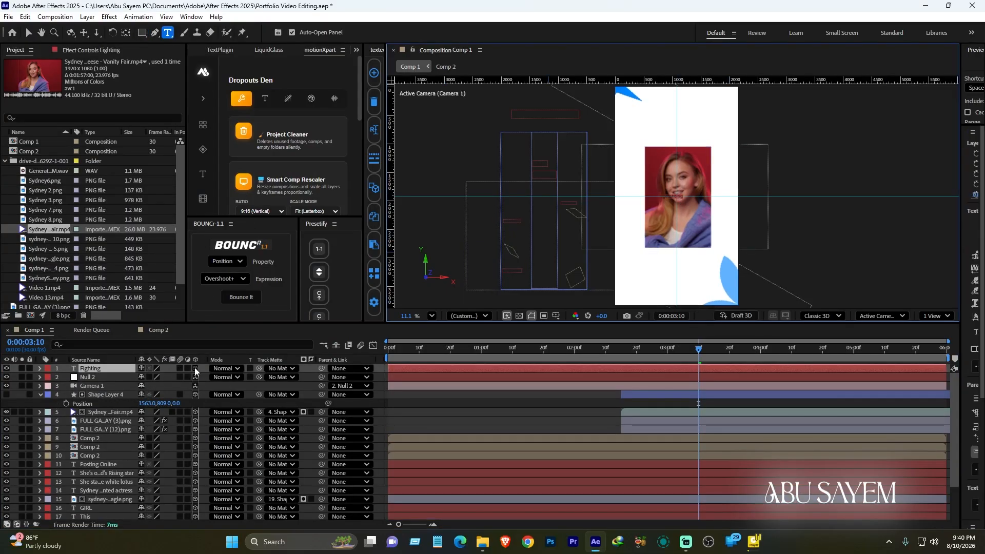
- Make the "Fighting" text a 3D layer at 1609, 293, 0 above the video and set its font size to 181 px
{"action": "left_click", "coordinate": [195, 369]}
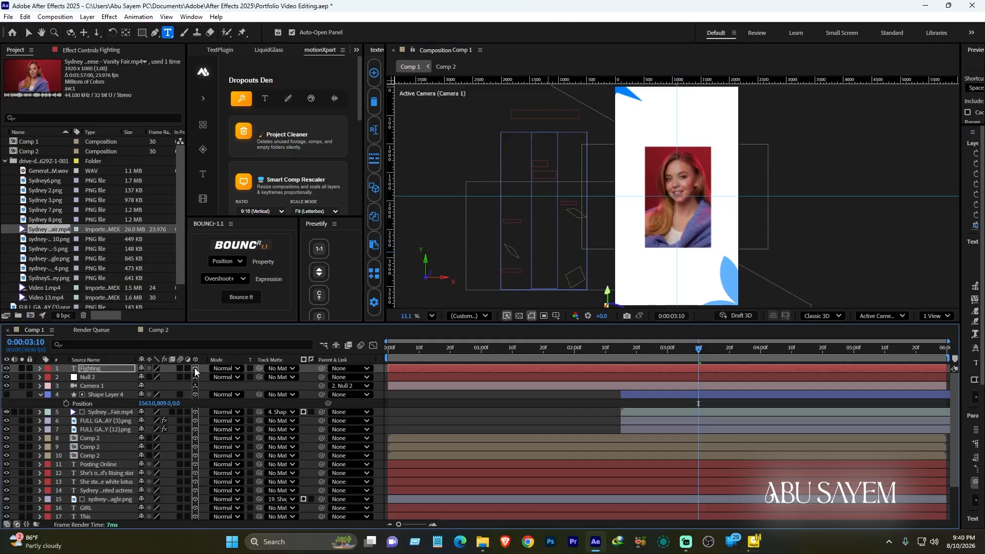
{"action": "left_click", "coordinate": [647, 395]}
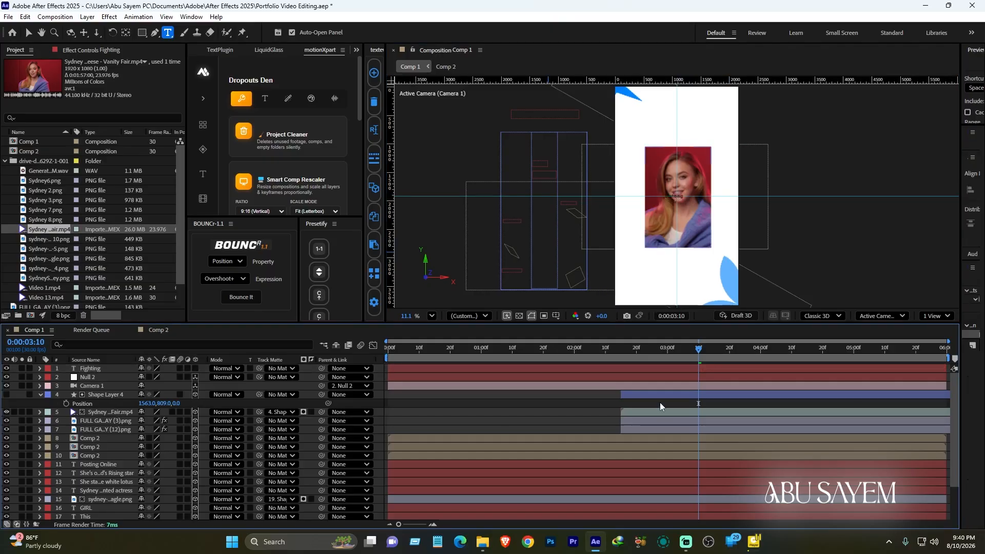
{"action": "left_click", "coordinate": [164, 369]}
{"action": "left_click_drag", "start_coordinate": [961, 138], "coordinate": [764, 149]}
{"action": "left_click_drag", "start_coordinate": [803, 255], "coordinate": [981, 284]}
{"action": "left_click", "coordinate": [800, 255]}
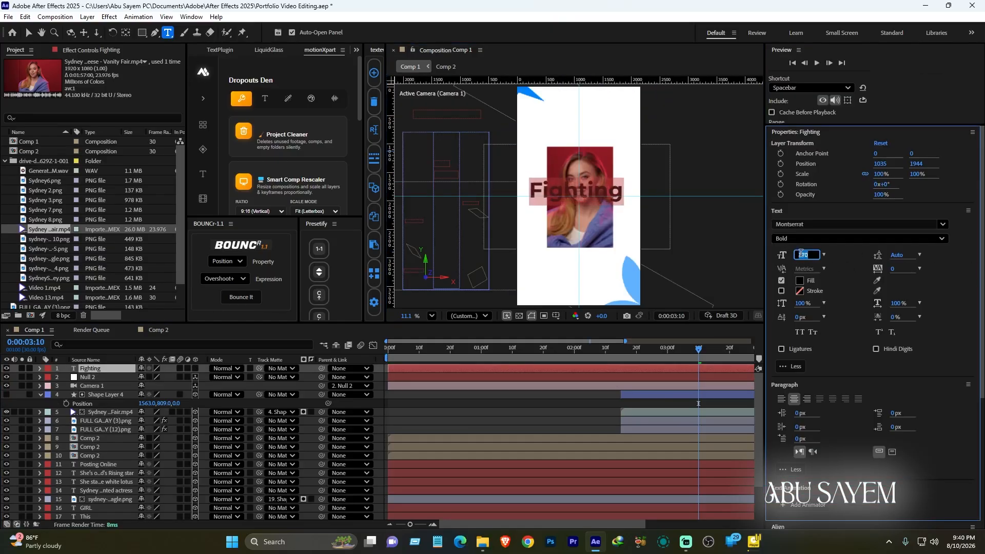
{"action": "type", "text": "300"}
{"action": "key", "text": "Return"}
{"action": "type", "text": "30"}
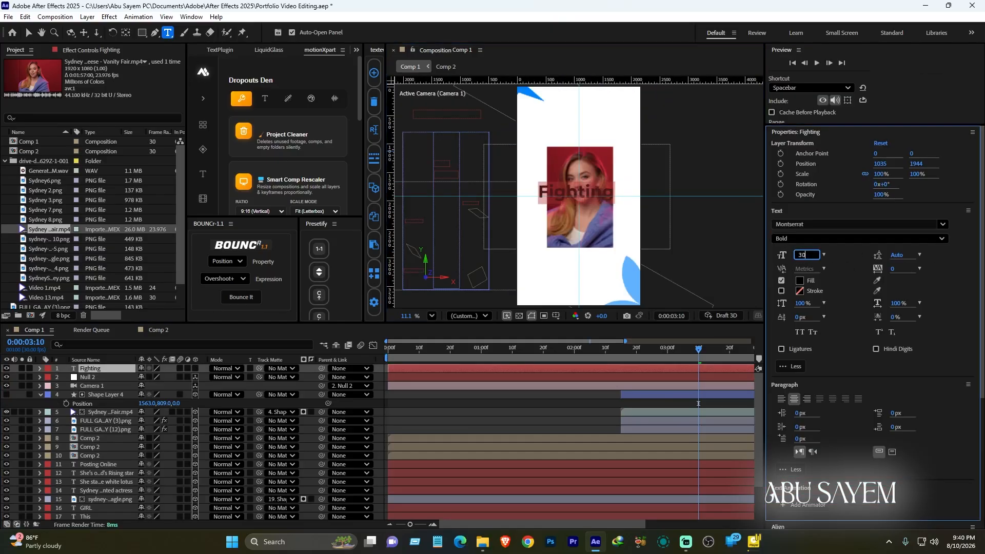
{"action": "type", "text": "00"}
{"action": "key", "text": "Return"}
{"action": "left_click_drag", "start_coordinate": [802, 286], "coordinate": [725, 300]}
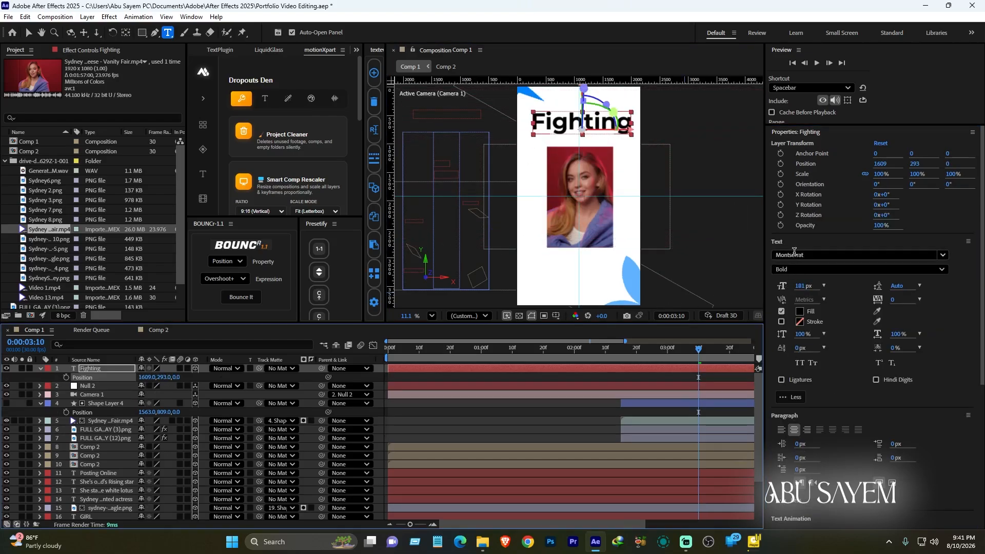
- Change the "Fighting" title's font to Black Diamonds Personal Use at 117 px and position it at 1586, 247, 0
{"action": "left_click", "coordinate": [861, 255]}
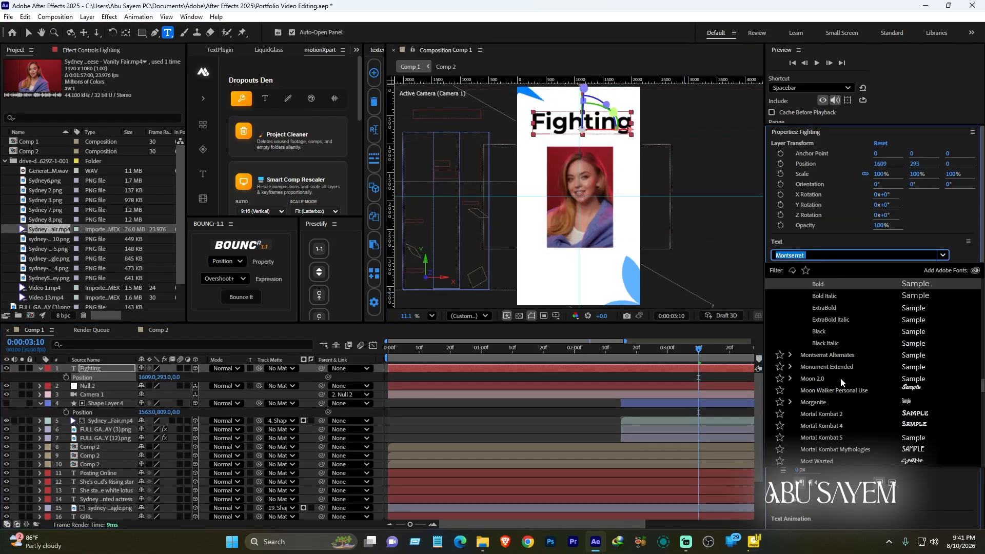
{"action": "scroll", "coordinate": [841, 382], "scroll_direction": "up", "scroll_amount": 2}
{"action": "left_click_drag", "start_coordinate": [981, 381], "coordinate": [981, 307]}
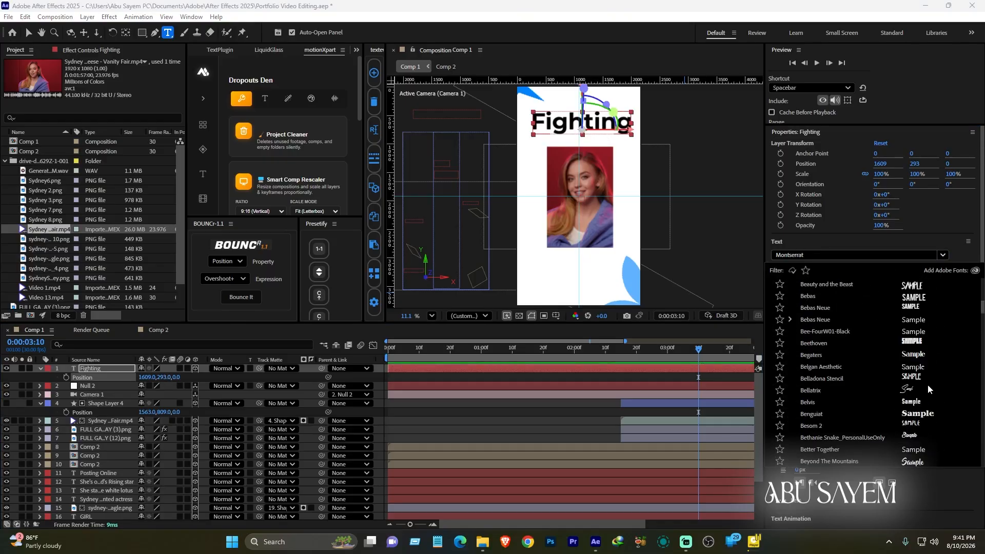
{"action": "scroll", "coordinate": [927, 385], "scroll_direction": "down", "scroll_amount": 1}
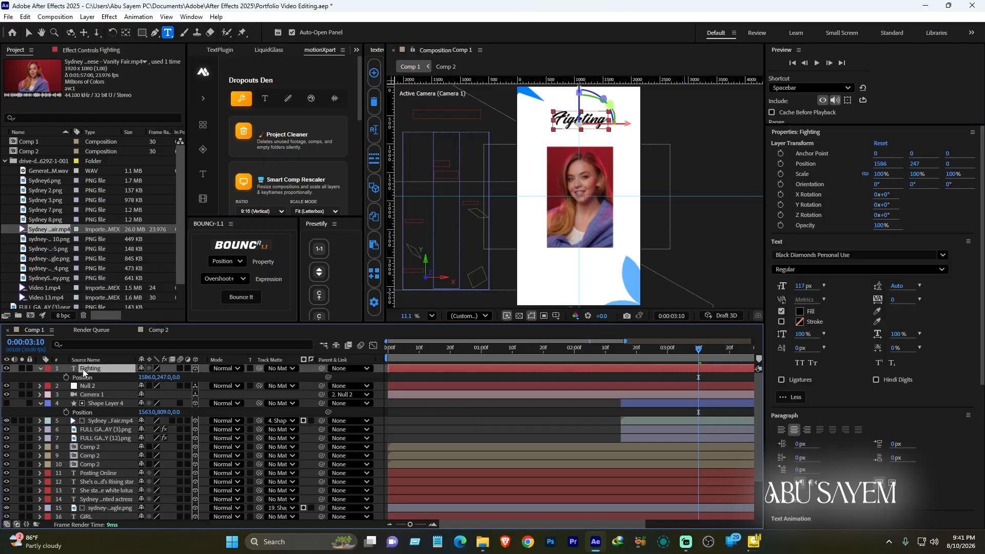
- Duplicate the title as a subtitle reading "Her way into hollywood" in Montserrat Medium, 42 px, positioned at 1586, 382, 0
{"action": "key", "text": "ctrl+d"}
{"action": "left_click_drag", "start_coordinate": [109, 369], "coordinate": [110, 388]}
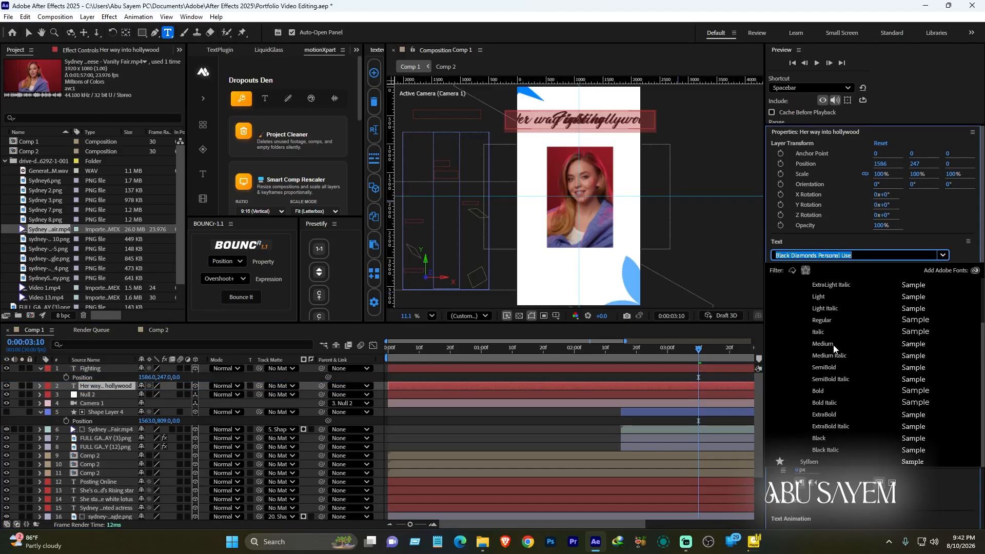
{"action": "left_click", "coordinate": [832, 345]}
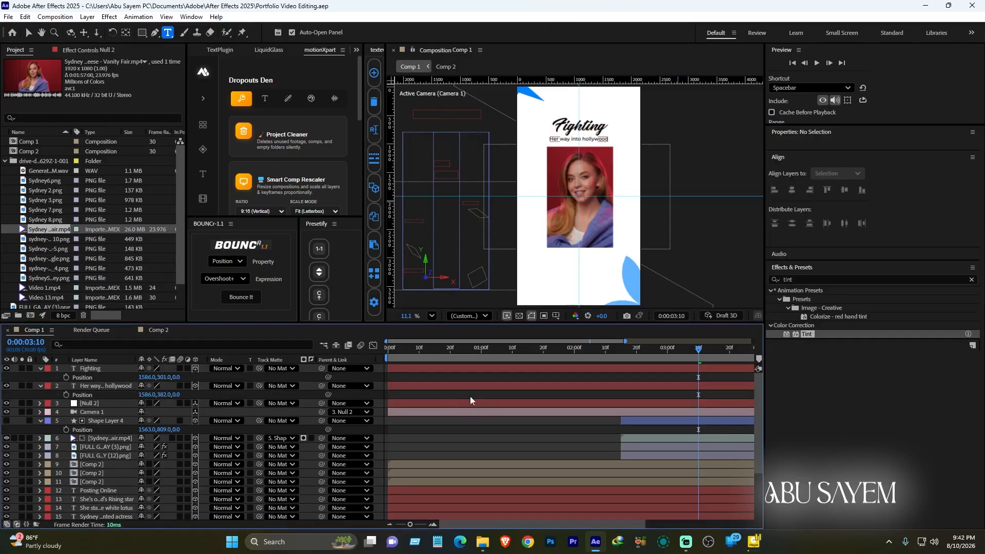
- Shift both text layers to start with the star layers and move them below the video layer in the stack
{"action": "left_click", "coordinate": [477, 386]}
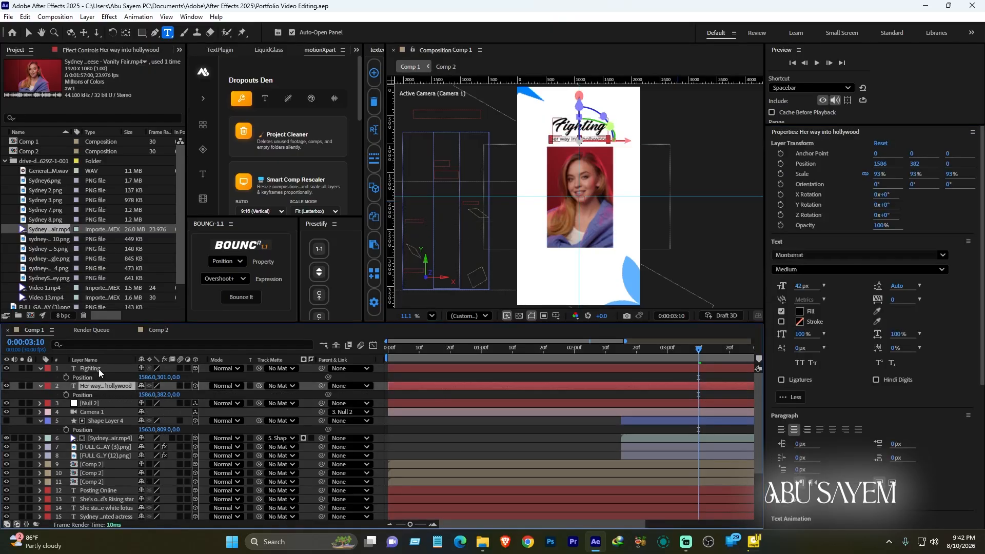
{"action": "left_click", "coordinate": [491, 368], "text": "shift"}
{"action": "left_click_drag", "start_coordinate": [490, 383], "coordinate": [648, 395]}
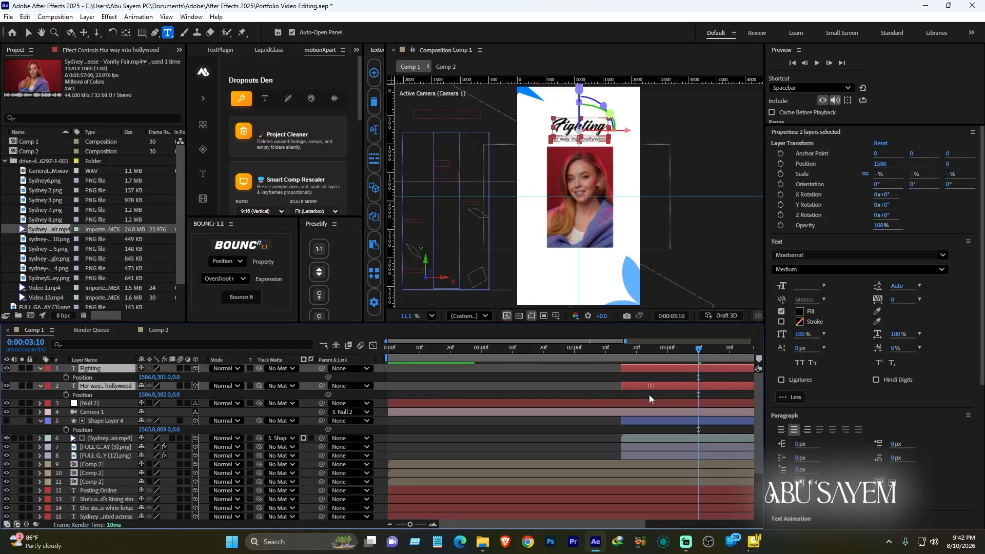
{"action": "left_click_drag", "start_coordinate": [613, 349], "coordinate": [657, 349]}
{"action": "left_click_drag", "start_coordinate": [91, 390], "coordinate": [109, 418]}
{"action": "left_click", "coordinate": [585, 438]}
- Reveal the transform properties of the "Fighting" text layer with the playhead at 0:00:02:27
{"action": "left_click", "coordinate": [642, 415]}
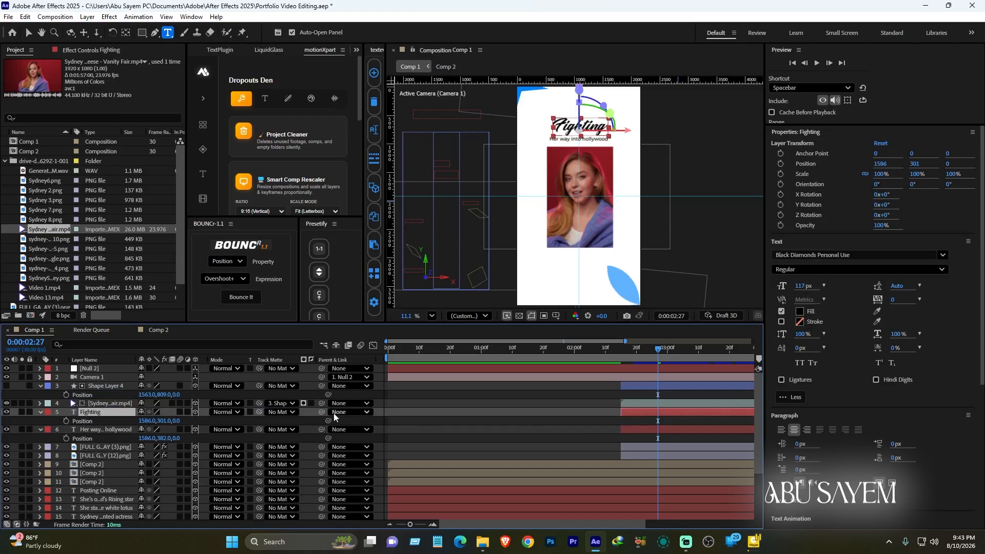
{"action": "left_click", "coordinate": [41, 412]}
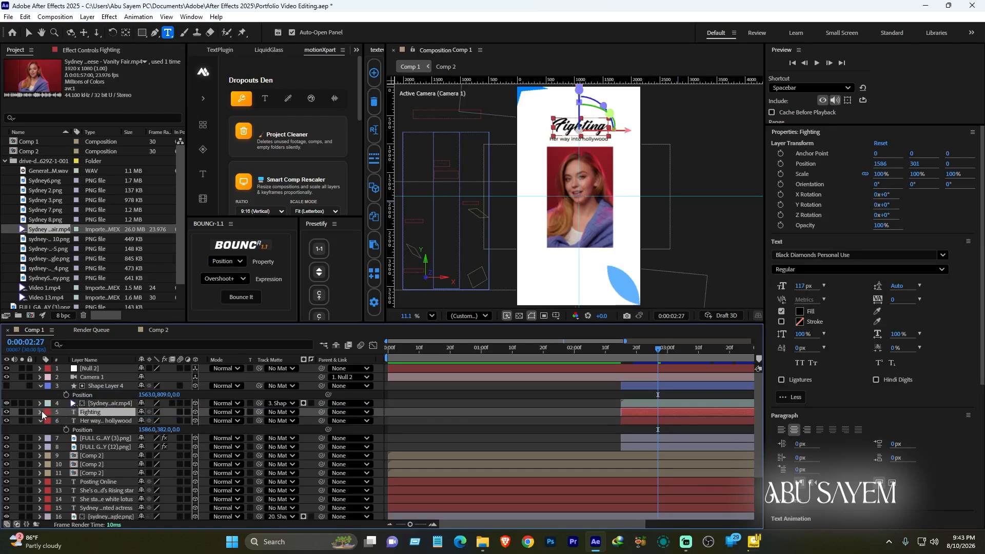
{"action": "left_click", "coordinate": [40, 412]}
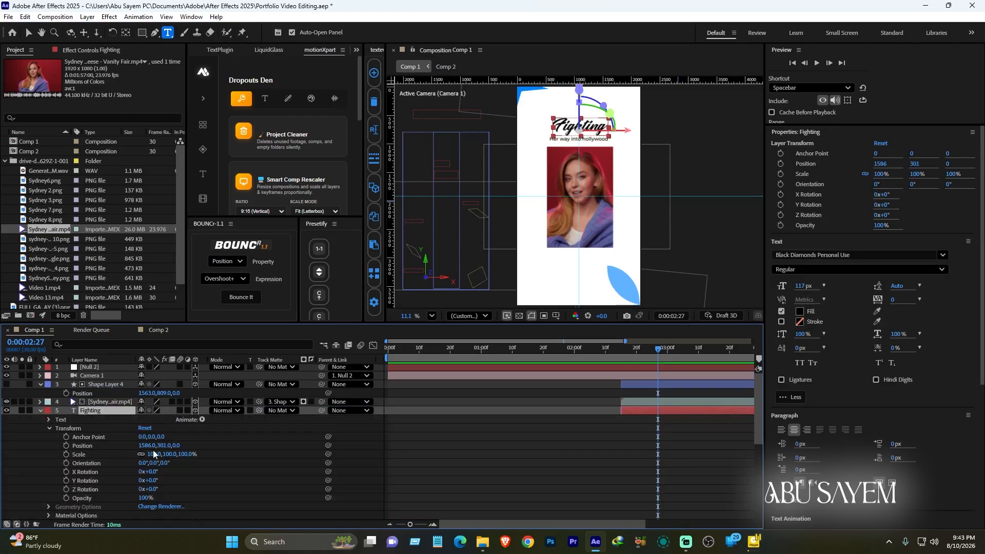
- Keyframe the Fighting text's Position to rise from Y 577 at 0:00:02:28 up to Y 301
{"action": "left_click", "coordinate": [66, 445]}
{"action": "key", "text": "Page_Up"}
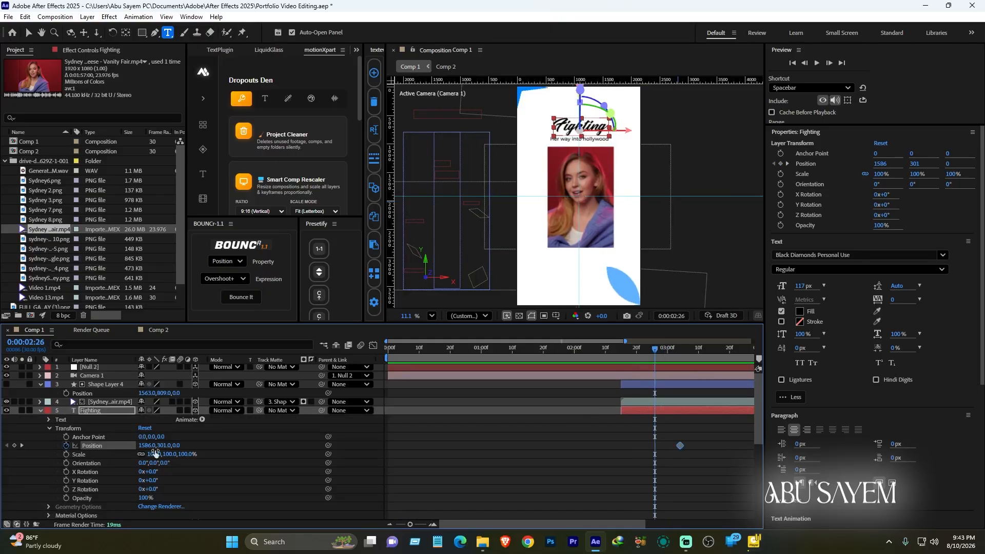
{"action": "key", "text": "Page_Down"}
{"action": "key", "text": "Page_Down"}
{"action": "left_click_drag", "start_coordinate": [160, 447], "coordinate": [308, 439]}
- Keyframe the Fighting text's Opacity from 0% at 0:00:02:28 to 100% a few frames on, and collapse the layer
{"action": "left_click", "coordinate": [66, 498]}
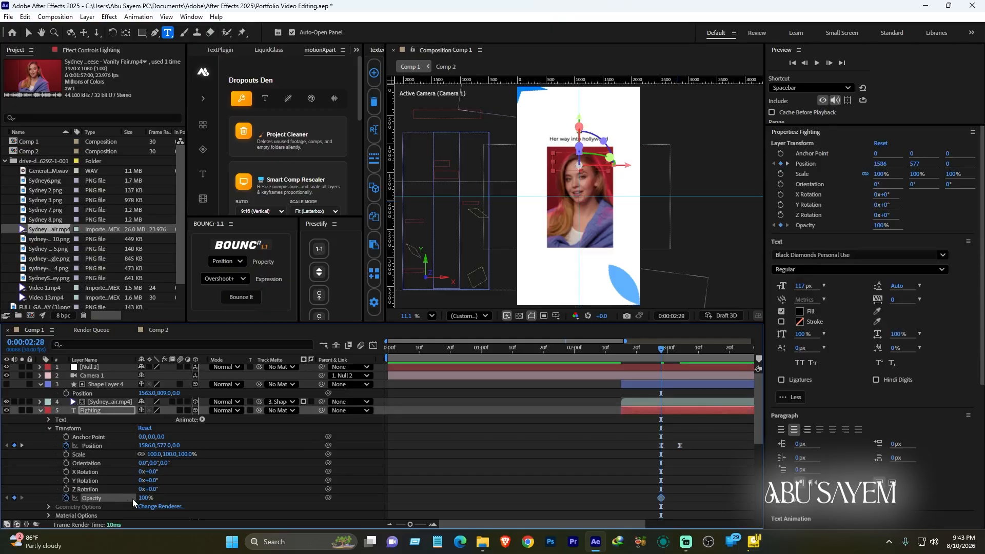
{"action": "key", "text": "Page_Down"}
{"action": "key", "text": "Page_Down"}
{"action": "key", "text": "Page_Down"}
{"action": "key", "text": "Page_Down"}
{"action": "key", "text": "Page_Down"}
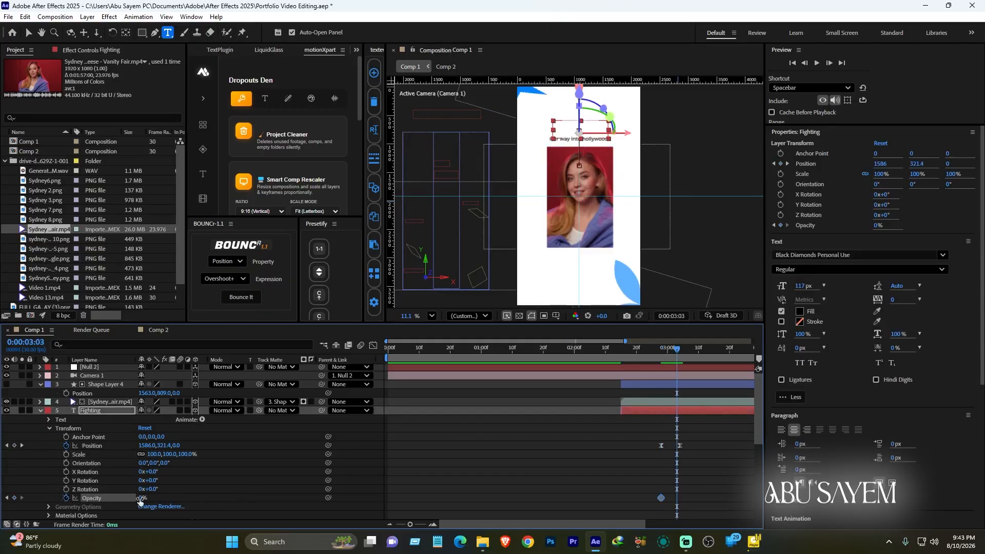
{"action": "left_click_drag", "start_coordinate": [141, 499], "coordinate": [219, 494]}
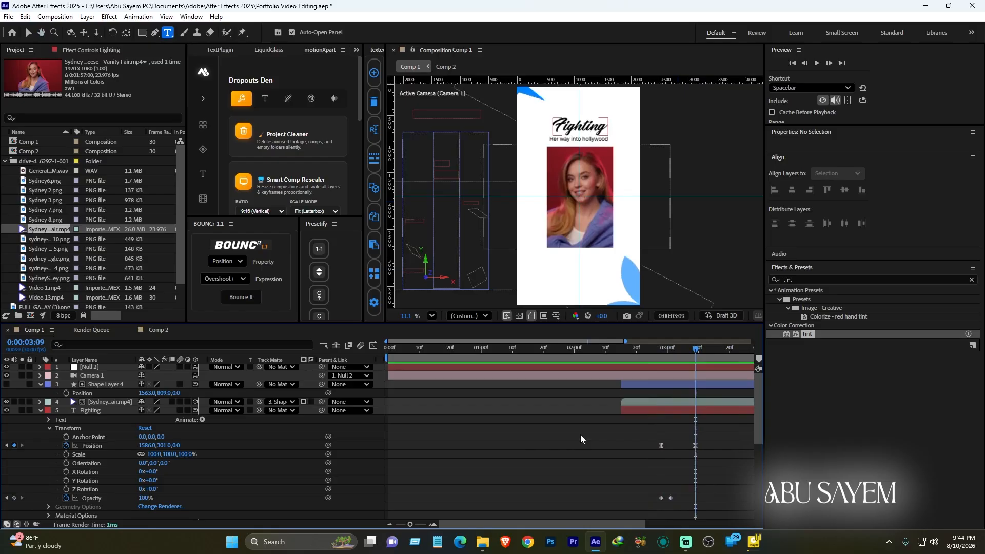
{"action": "left_click", "coordinate": [41, 412]}
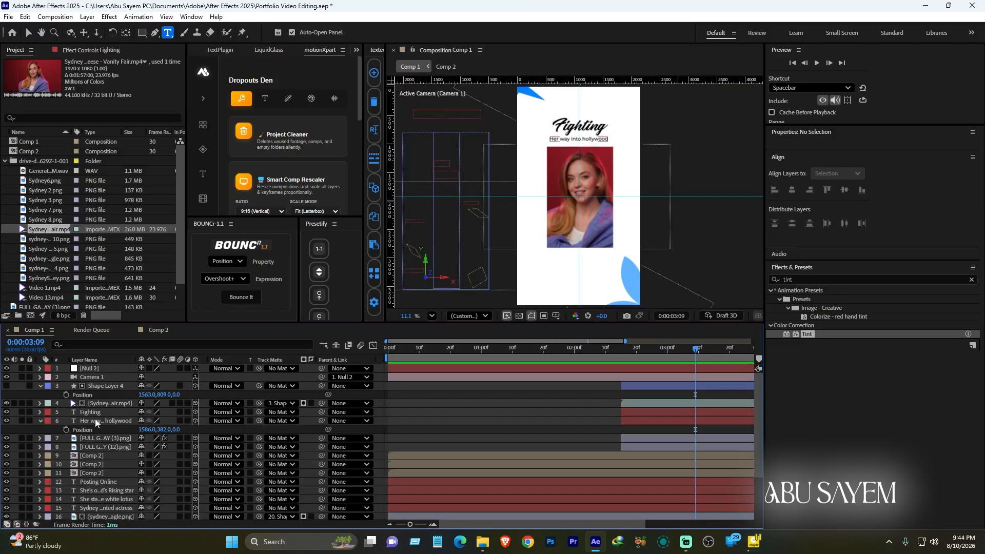
- Select the "Her way into hollywood" text layer and reveal its text and transform properties
{"action": "left_click", "coordinate": [100, 421]}
{"action": "left_click", "coordinate": [40, 421]}
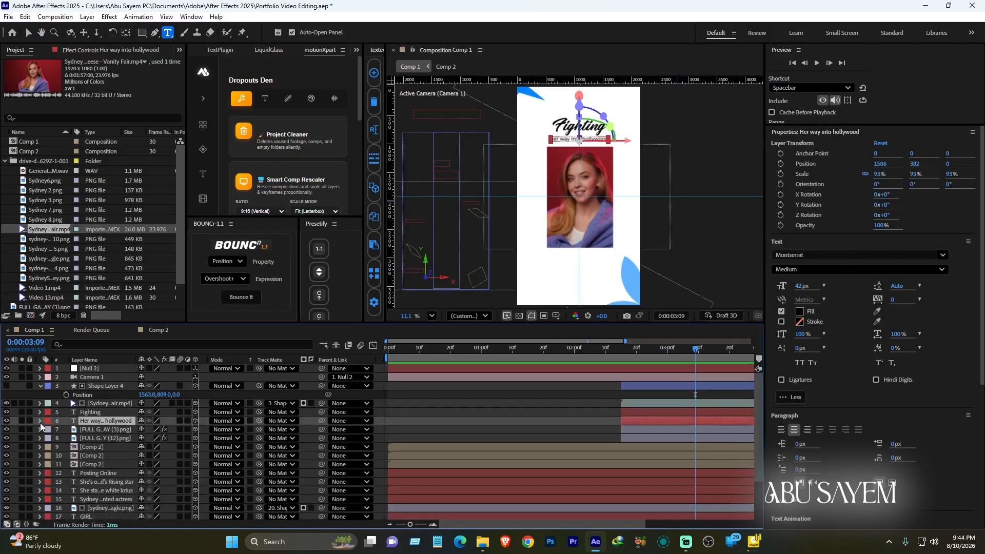
{"action": "left_click", "coordinate": [40, 421]}
{"action": "left_click", "coordinate": [202, 419]}
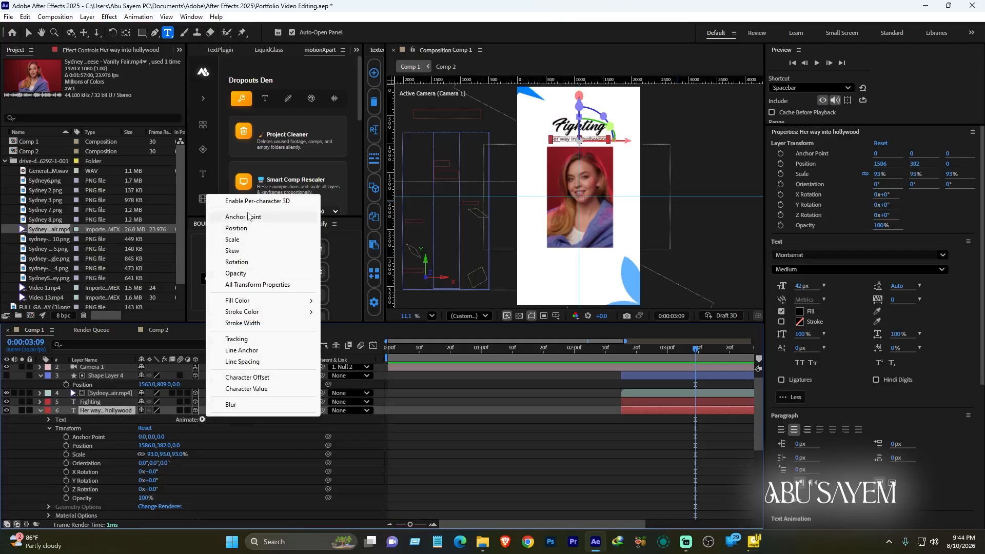
{"action": "left_click", "coordinate": [634, 435]}
{"action": "left_click", "coordinate": [633, 351]}
{"action": "key", "text": "space"}
{"action": "key", "text": "space"}
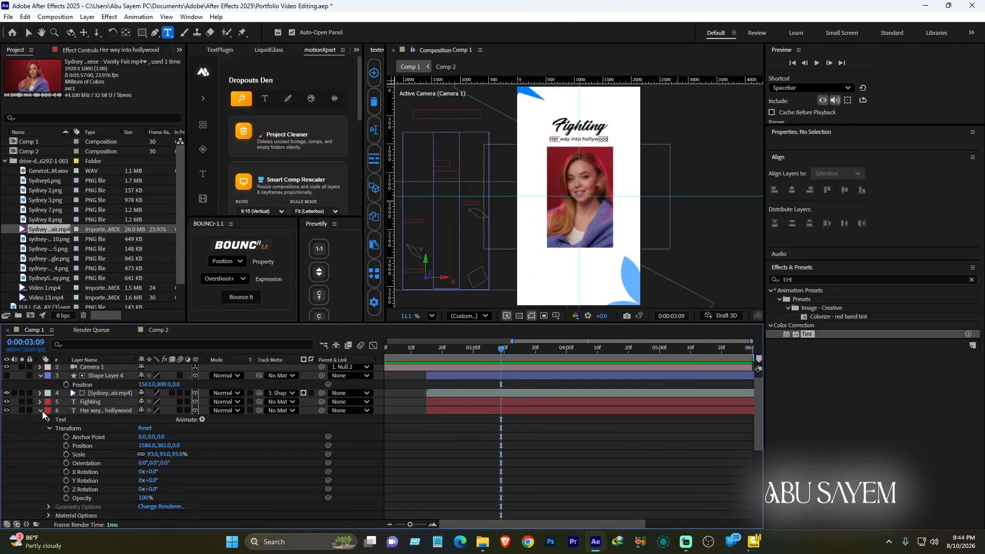
- Add a text animator to "Her way into hollywood" with Position 0, 131 and Opacity 0%
{"action": "left_click", "coordinate": [201, 419]}
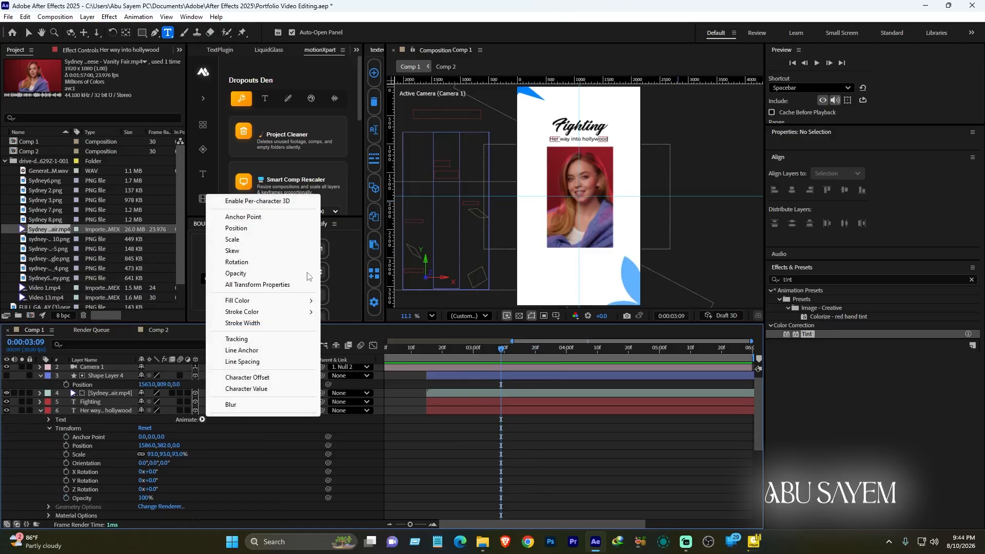
{"action": "left_click", "coordinate": [267, 231]}
{"action": "left_click", "coordinate": [190, 454]}
{"action": "mouse_move", "coordinate": [229, 458]}
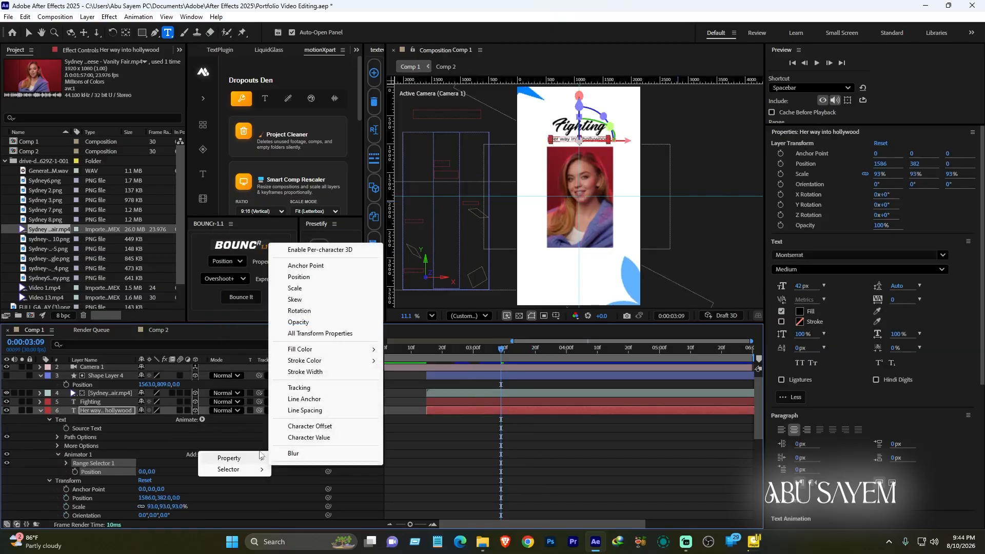
{"action": "left_click", "coordinate": [298, 322]}
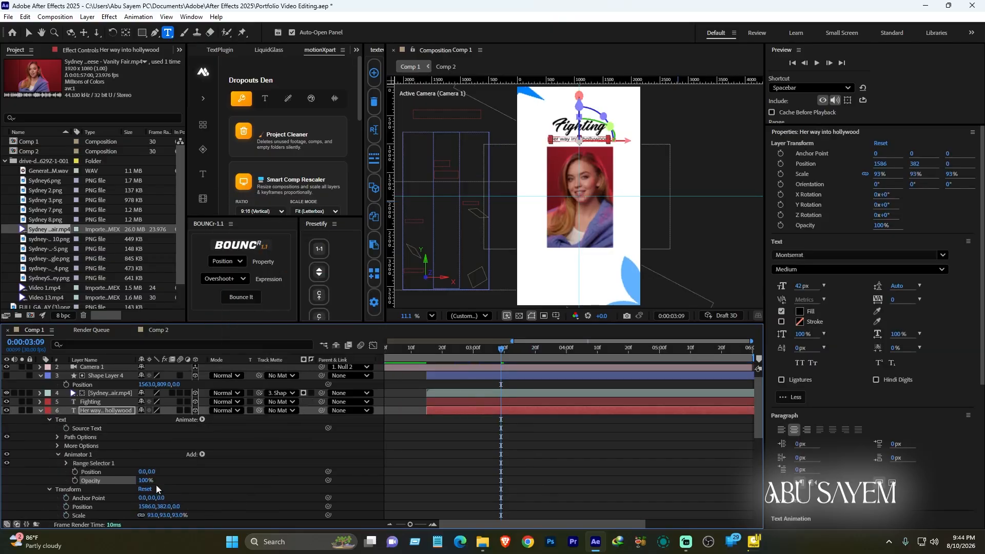
{"action": "left_click_drag", "start_coordinate": [146, 482], "coordinate": [2, 488]}
{"action": "left_click_drag", "start_coordinate": [153, 471], "coordinate": [222, 467]}
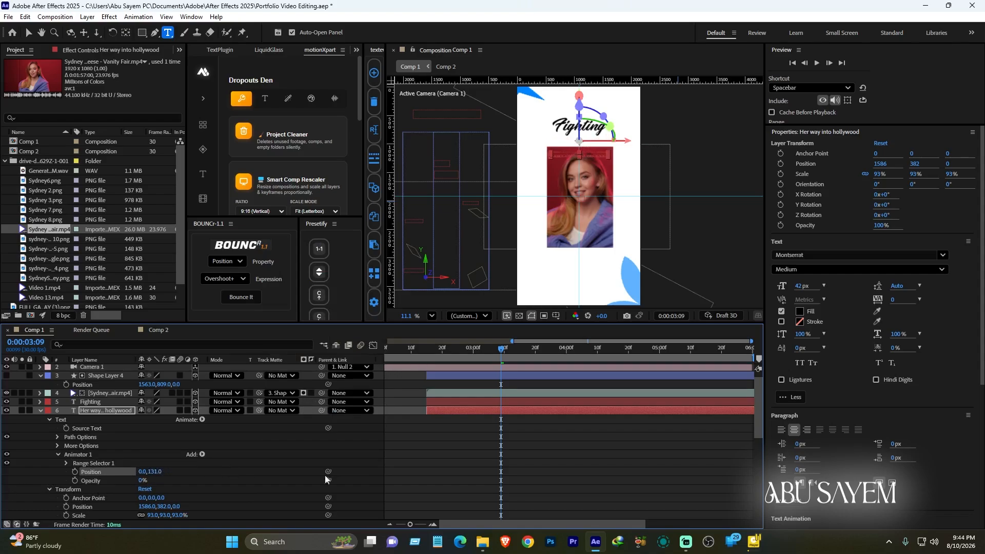
- Keyframe the animator's Range Selector Offset from 0% at 0:00:03:09 to 100% at 0:00:03:24
{"action": "scroll", "coordinate": [325, 475], "scroll_direction": "down", "scroll_amount": 3}
{"action": "left_click", "coordinate": [63, 410]}
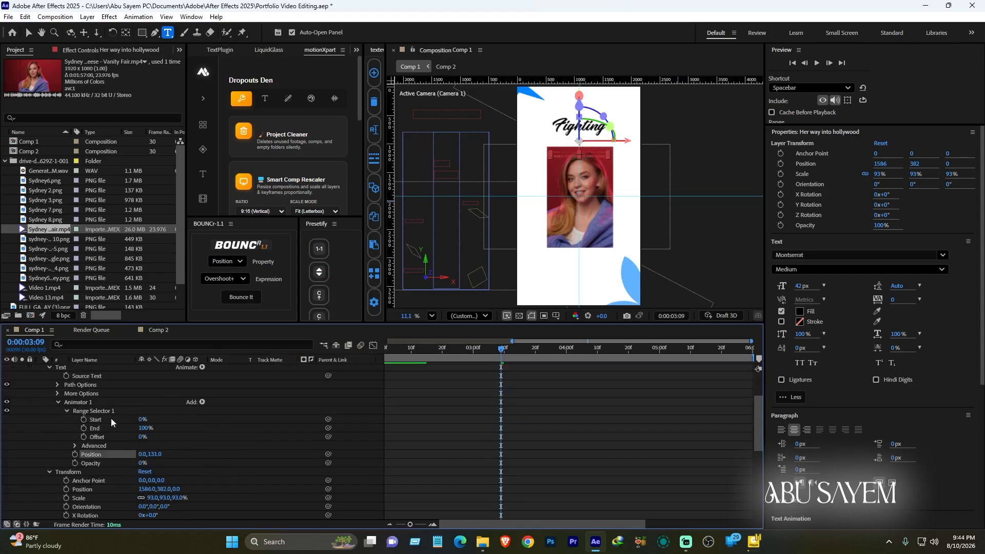
{"action": "left_click", "coordinate": [84, 437]}
{"action": "key", "text": "space"}
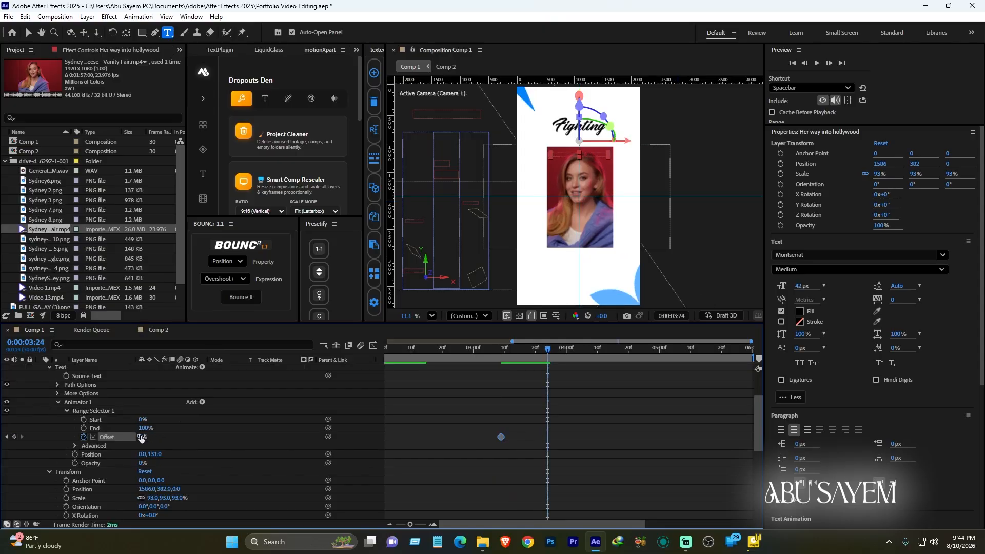
{"action": "left_click_drag", "start_coordinate": [141, 436], "coordinate": [241, 432]}
- Base the Range Selector on Words in its advanced settings
{"action": "left_click", "coordinate": [74, 445]}
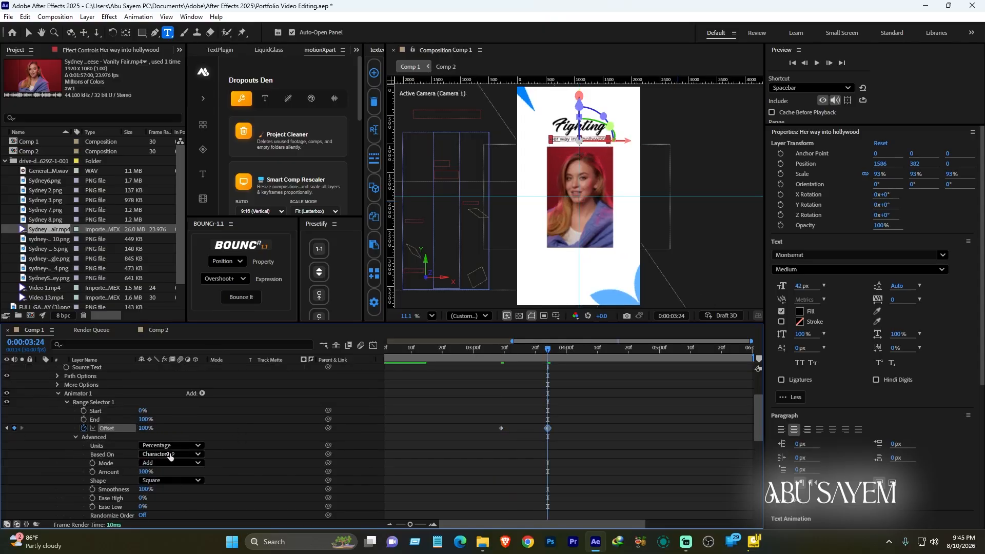
{"action": "left_click", "coordinate": [170, 453]}
{"action": "left_click", "coordinate": [165, 487]}
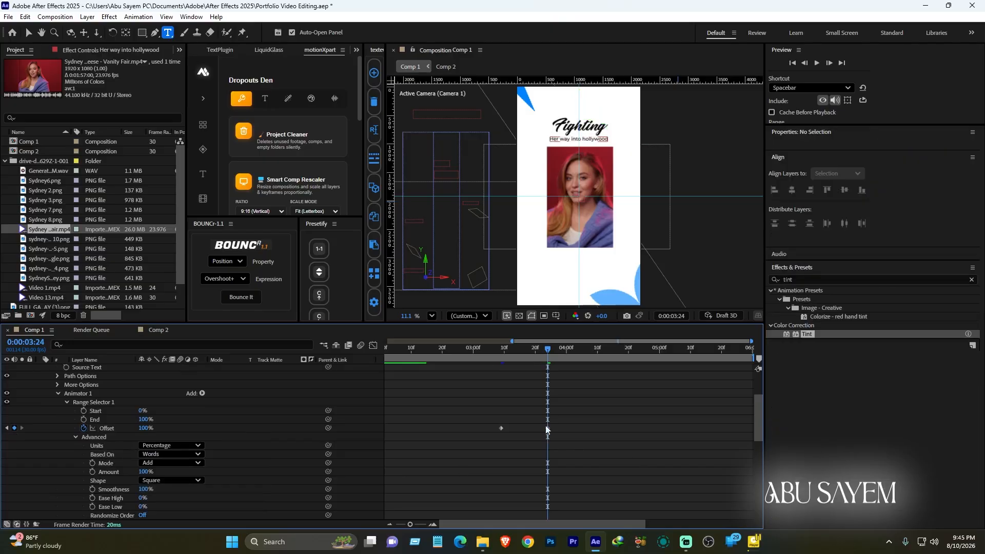
- Apply Easy Ease to both Offset keyframes and preview the text reveal from shortly before the first one
{"action": "left_click_drag", "start_coordinate": [584, 451], "coordinate": [400, 389]}
{"action": "key", "text": "F9"}
{"action": "left_click", "coordinate": [577, 417]}
{"action": "left_click", "coordinate": [486, 347]}
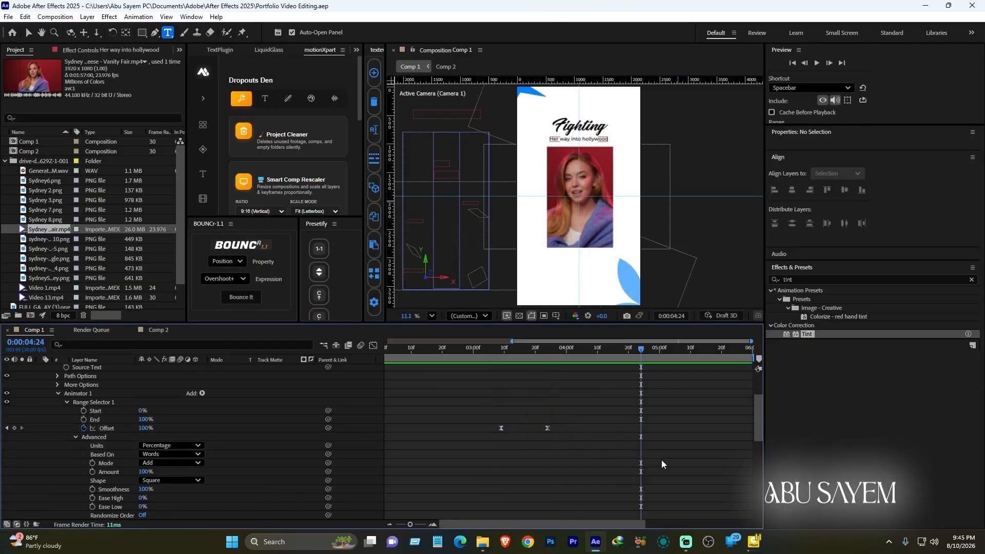
- Collapse the "Her way into hollywood" layer's properties in the timeline
{"action": "scroll", "coordinate": [455, 429], "scroll_direction": "up", "scroll_amount": 3}
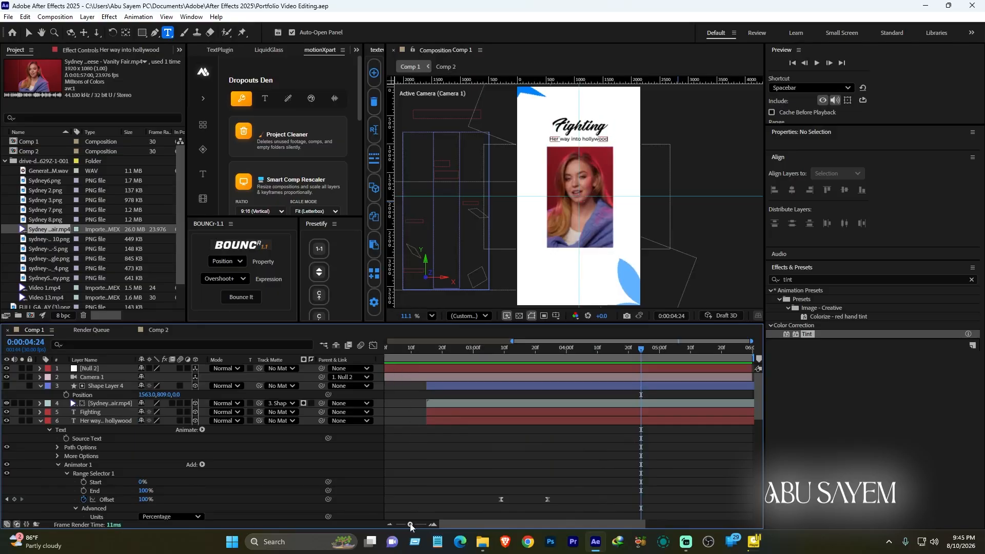
{"action": "left_click_drag", "start_coordinate": [411, 527], "coordinate": [398, 525]}
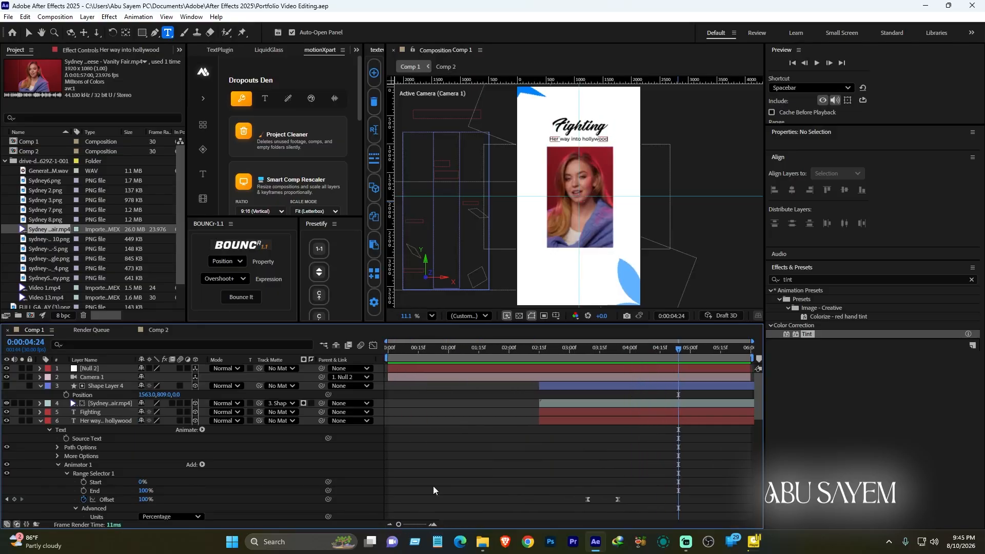
{"action": "left_click", "coordinate": [39, 421]}
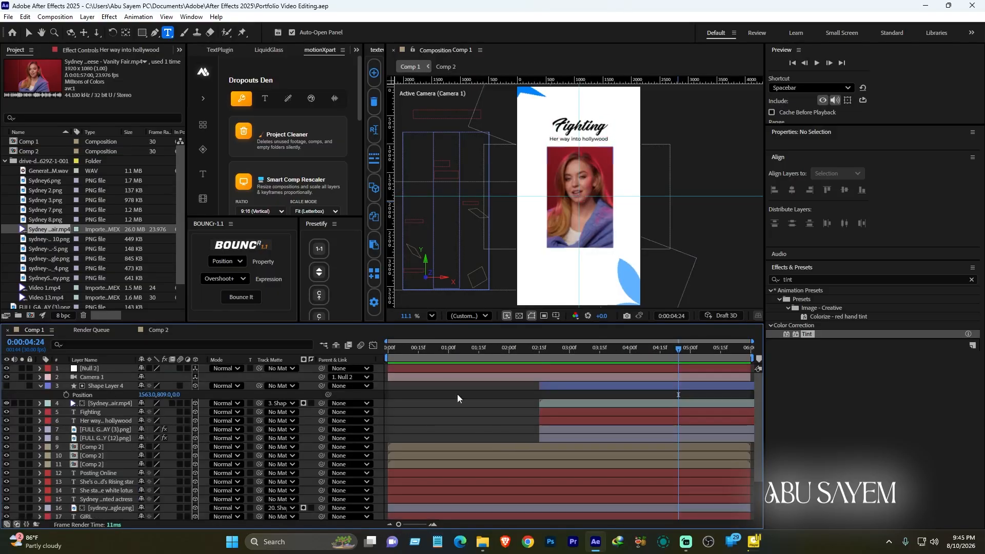
{"action": "key", "text": "Home"}
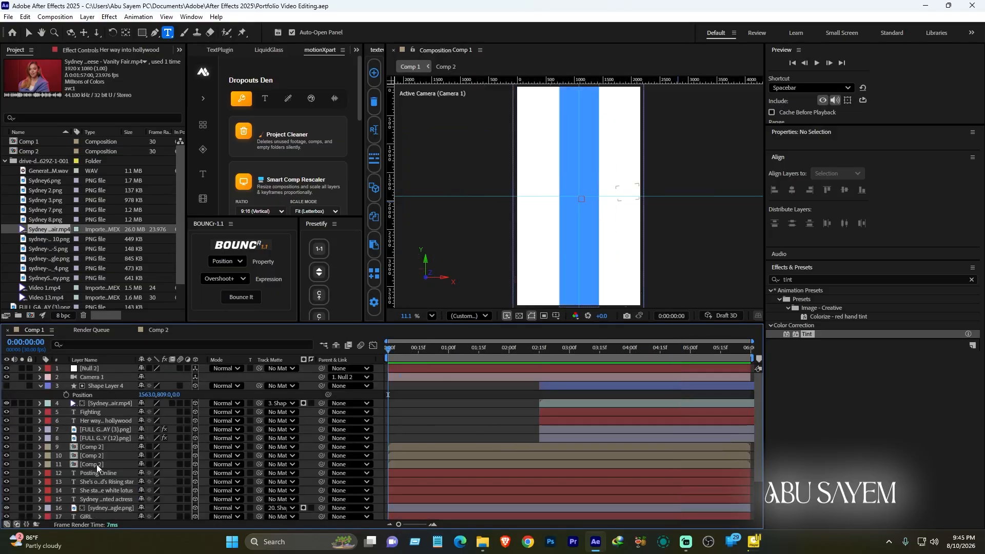
{"action": "scroll", "coordinate": [6, 517], "scroll_direction": "down", "scroll_amount": 2}
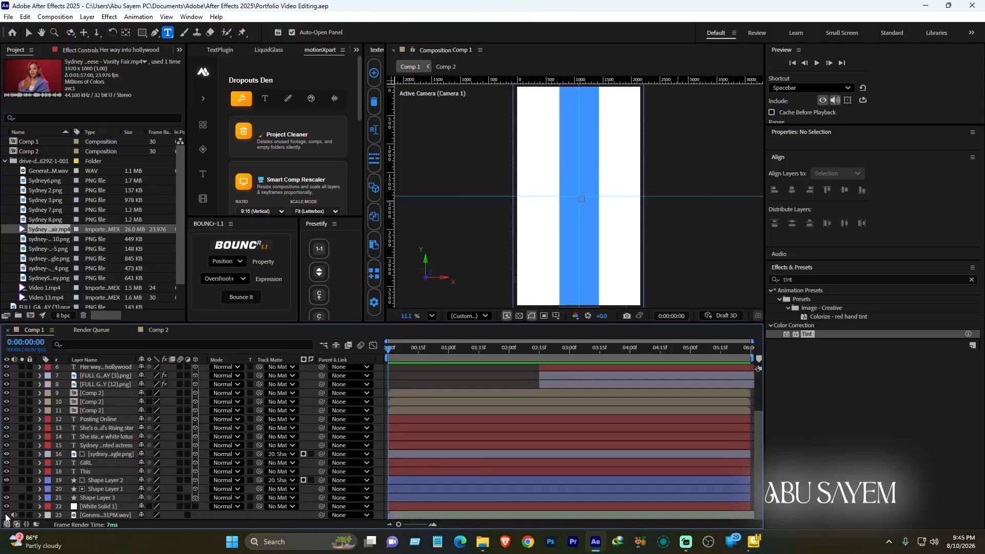
{"action": "scroll", "coordinate": [60, 496], "scroll_direction": "up", "scroll_amount": 2}
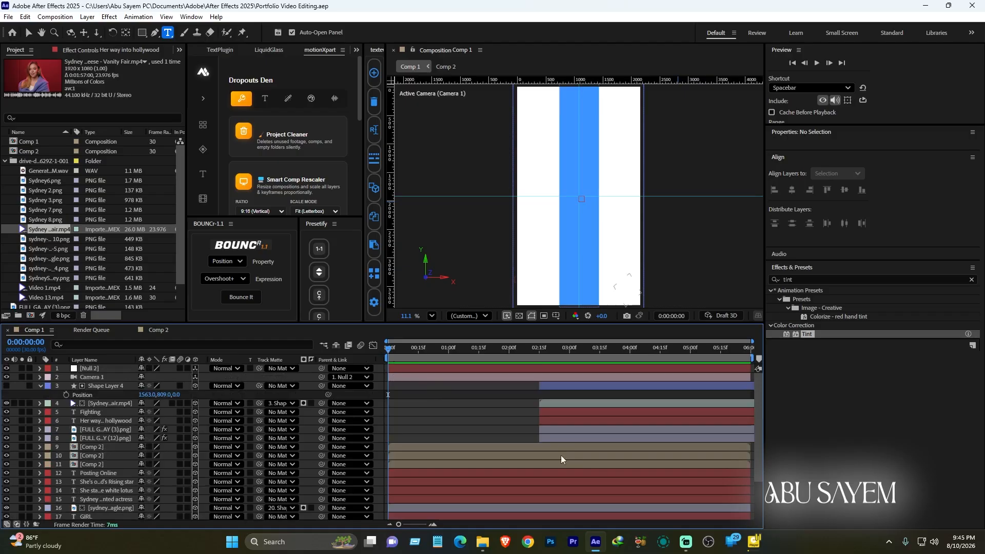
{"action": "left_click", "coordinate": [678, 348]}
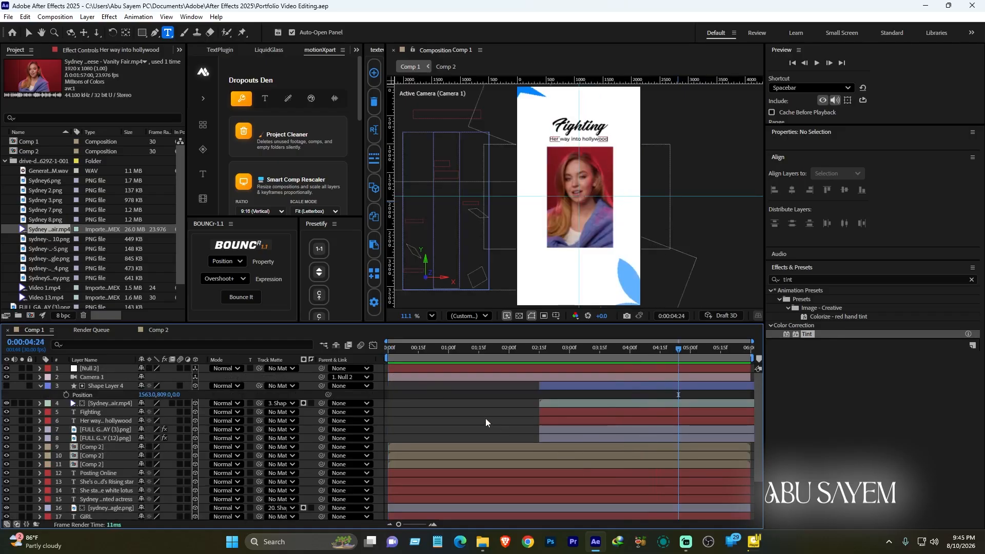
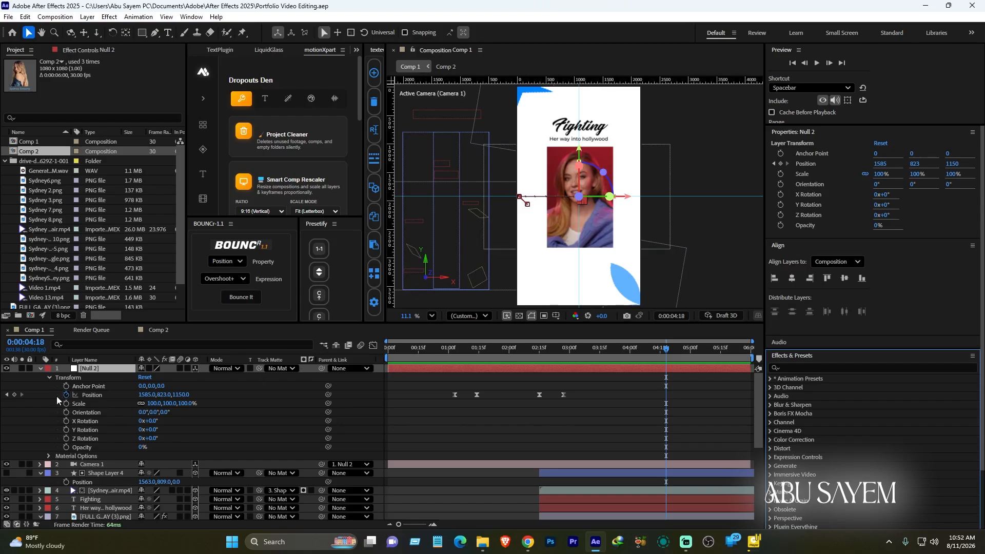
- Keyframe Null 2's Position at 0:00:04:18 and move it to Y 2558 at 0:00:04:28
{"action": "left_click", "coordinate": [15, 395]}
{"action": "left_click_drag", "start_coordinate": [667, 351], "coordinate": [684, 353]}
{"action": "left_click", "coordinate": [30, 368]}
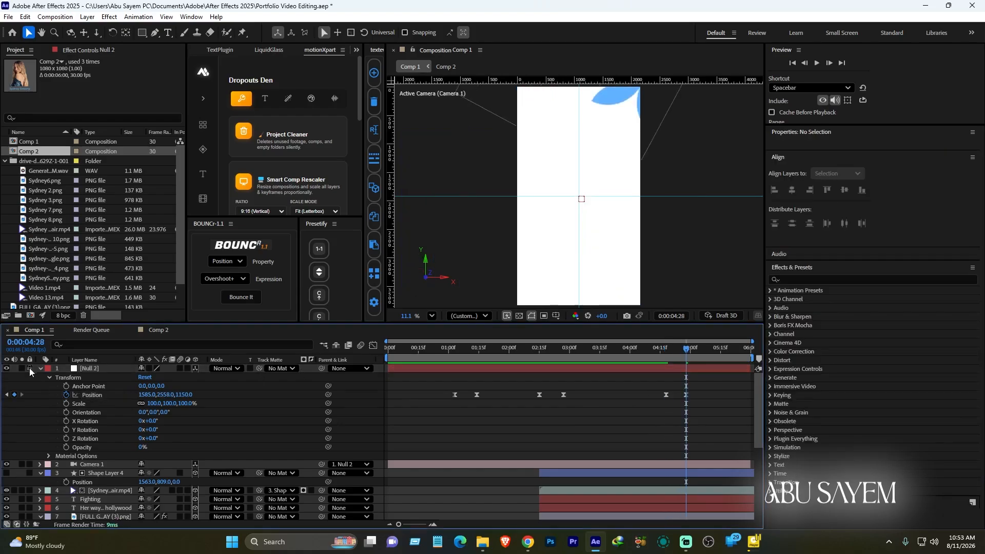
{"action": "left_click", "coordinate": [29, 368]}
- Place FULL GAMEPLAY (10).png in Comp 1 starting at 0:00:04:18 and find the Fill effect
{"action": "scroll", "coordinate": [49, 220], "scroll_direction": "down", "scroll_amount": 3}
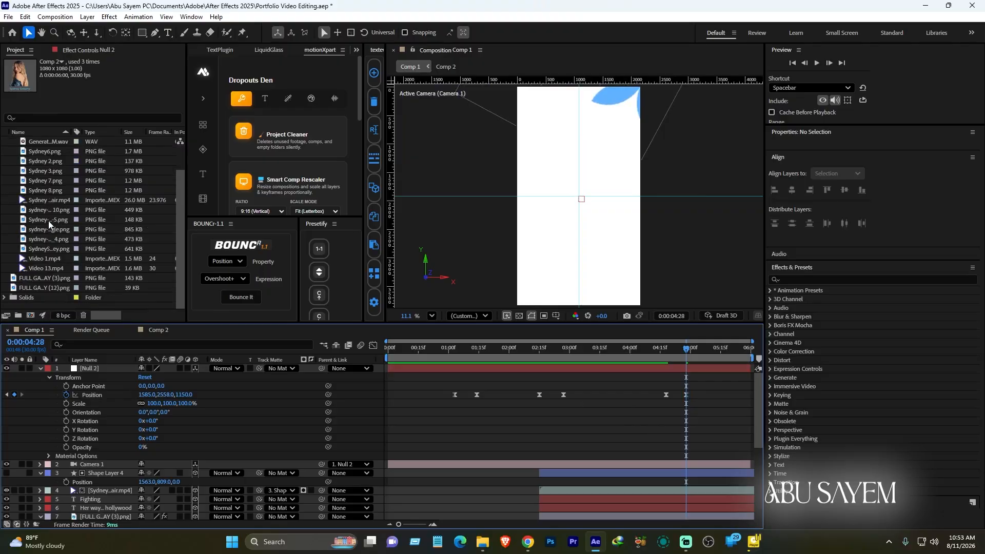
{"action": "scroll", "coordinate": [48, 220], "scroll_direction": "up", "scroll_amount": 3}
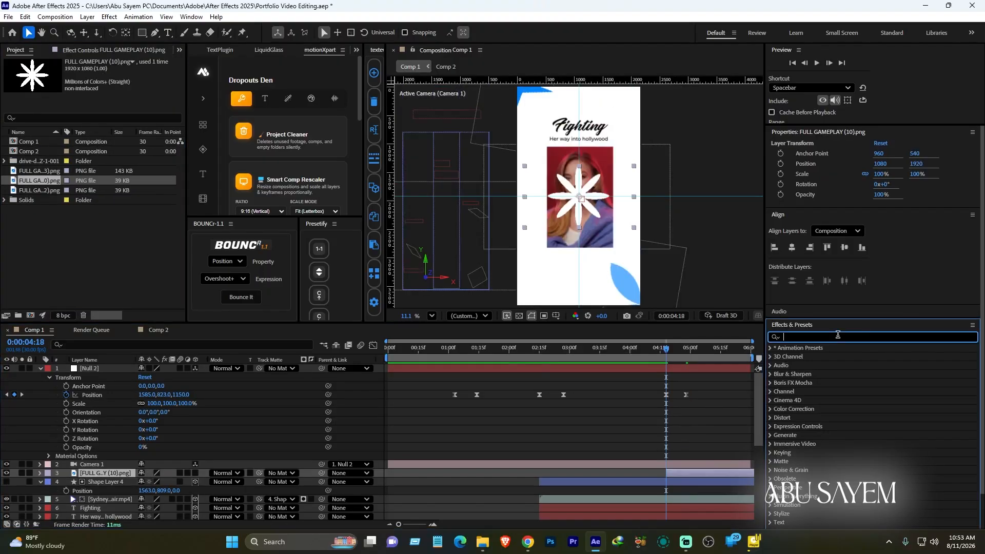
{"action": "type", "text": "fill"}
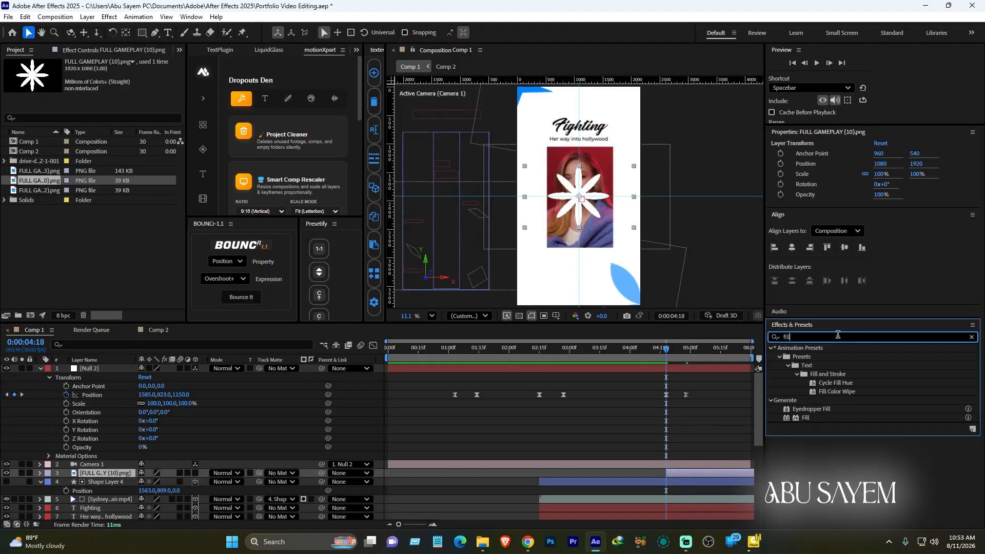
{"action": "left_click", "coordinate": [805, 417]}
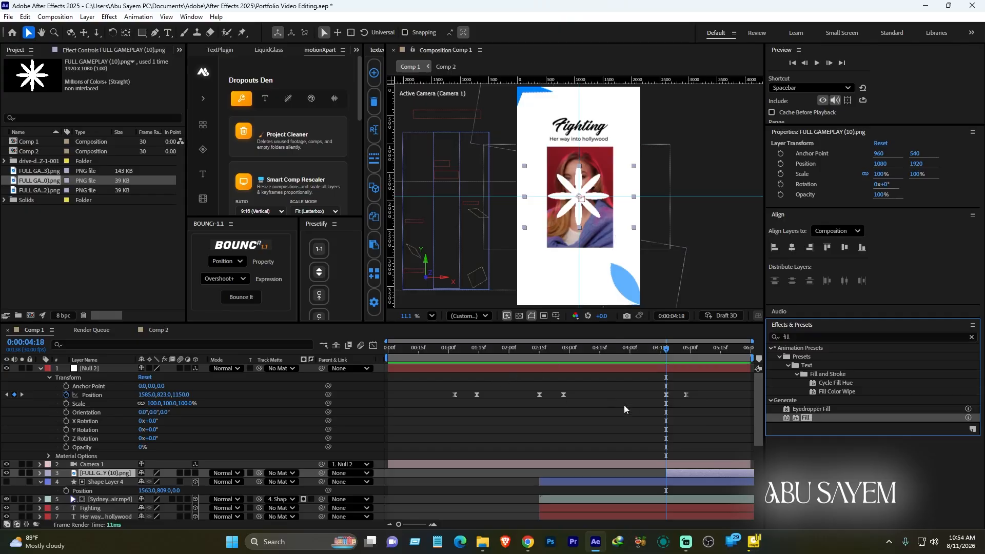
- At 0:00:04:28, scale the FULL GAMEPLAY (10).png flower to 272% and apply the Fill effect to it
{"action": "left_click_drag", "start_coordinate": [666, 349], "coordinate": [686, 350]}
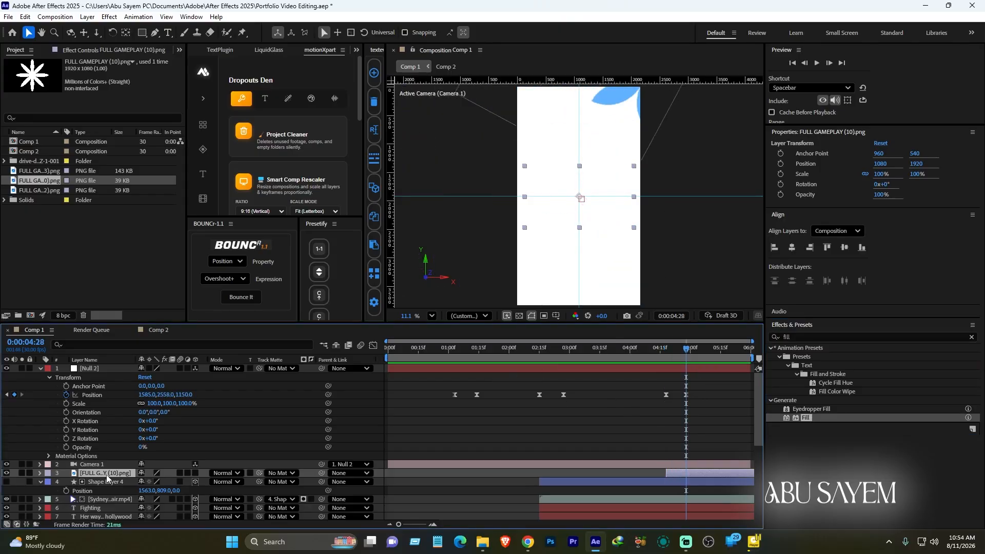
{"action": "key", "text": "p"}
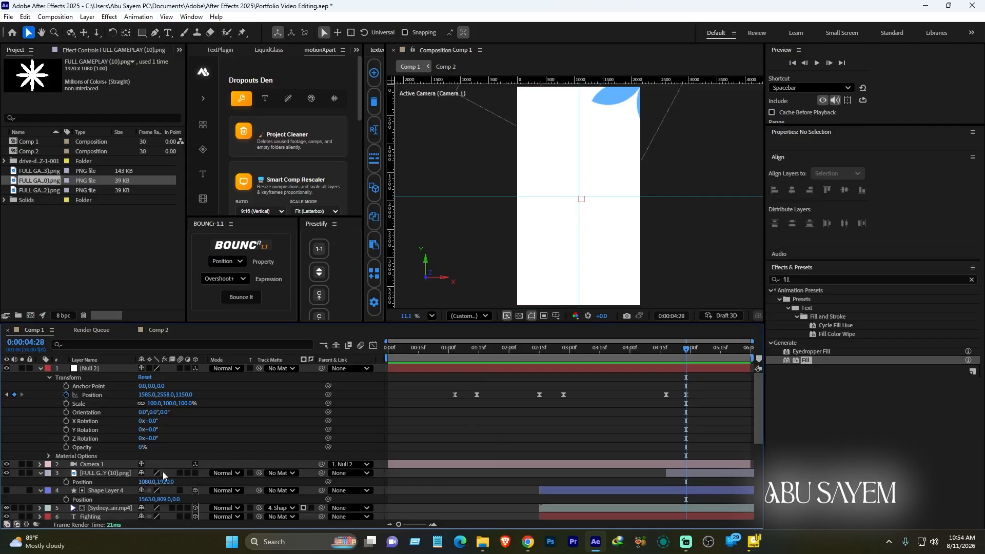
{"action": "key", "text": "s"}
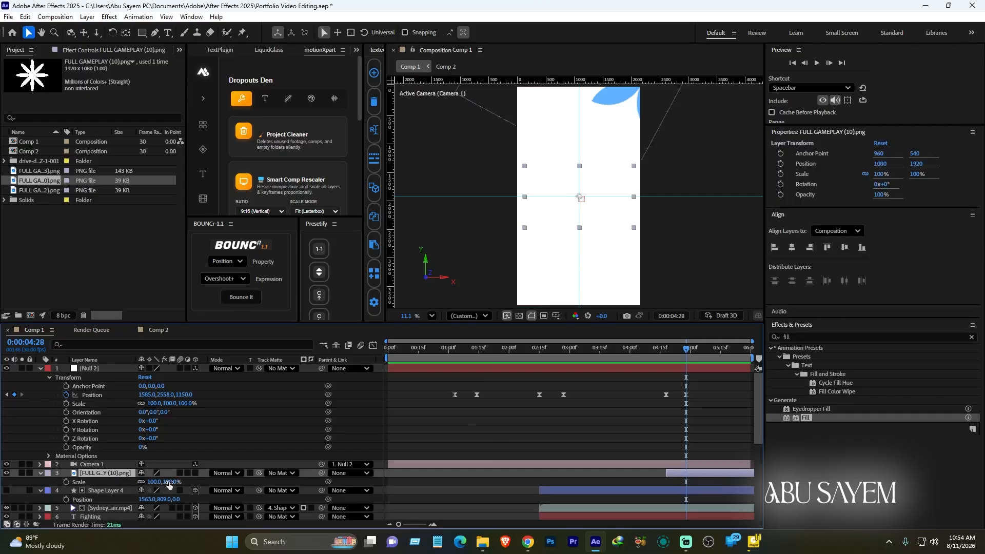
{"action": "left_click_drag", "start_coordinate": [169, 484], "coordinate": [257, 485]}
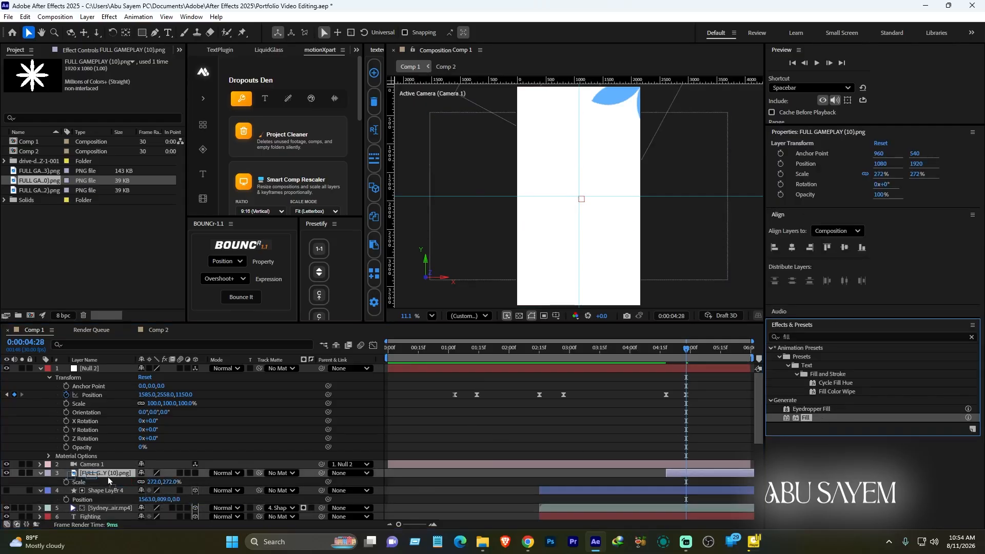
{"action": "left_click_drag", "start_coordinate": [107, 476], "coordinate": [105, 474]}
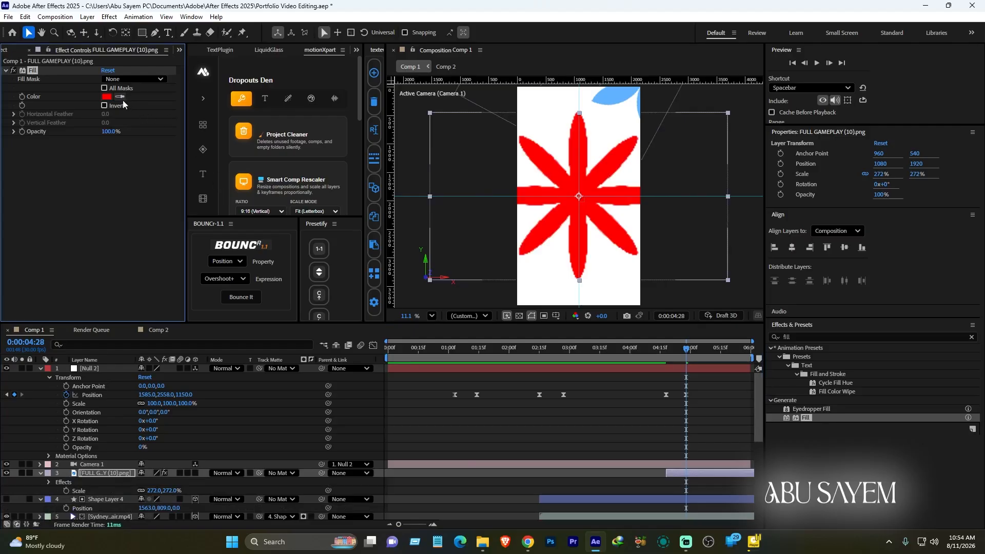
- Set the FULL GAMEPLAY (10).png flower's Fill color to the existing flower's blue, made more saturated
{"action": "left_click", "coordinate": [106, 97]}
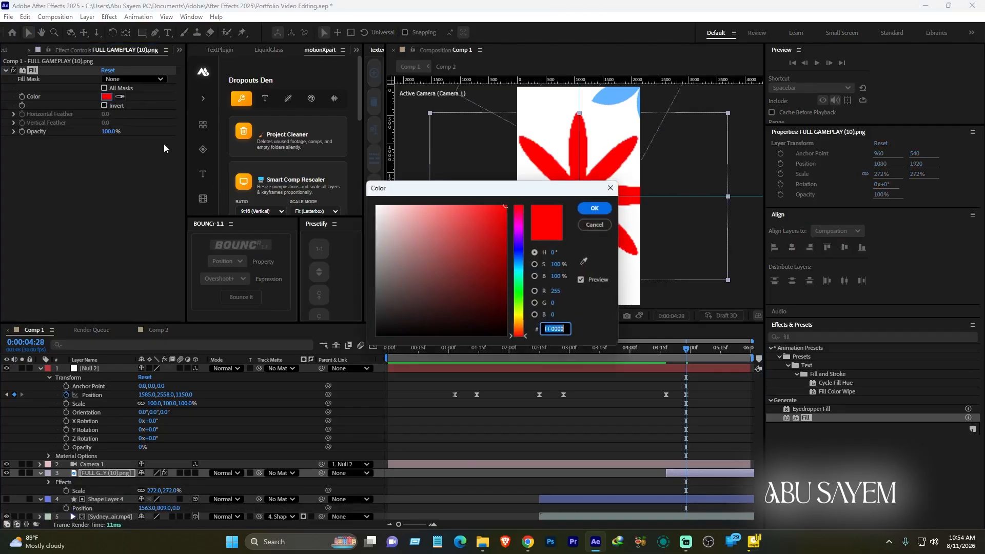
{"action": "left_click", "coordinate": [606, 209]}
{"action": "left_click", "coordinate": [119, 96]}
{"action": "left_click", "coordinate": [609, 97]}
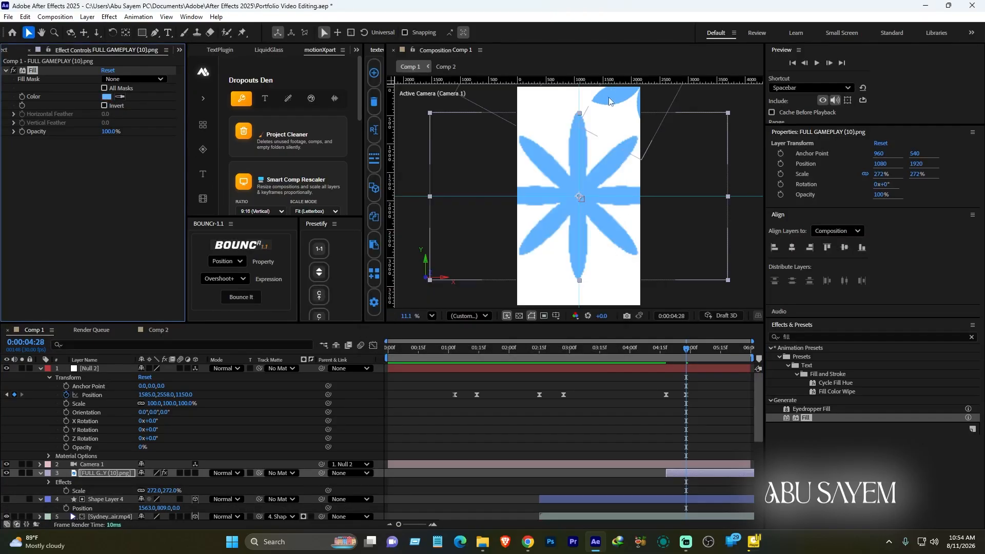
{"action": "left_click", "coordinate": [106, 96]}
{"action": "left_click_drag", "start_coordinate": [465, 211], "coordinate": [488, 196]}
{"action": "key", "text": "Return"}
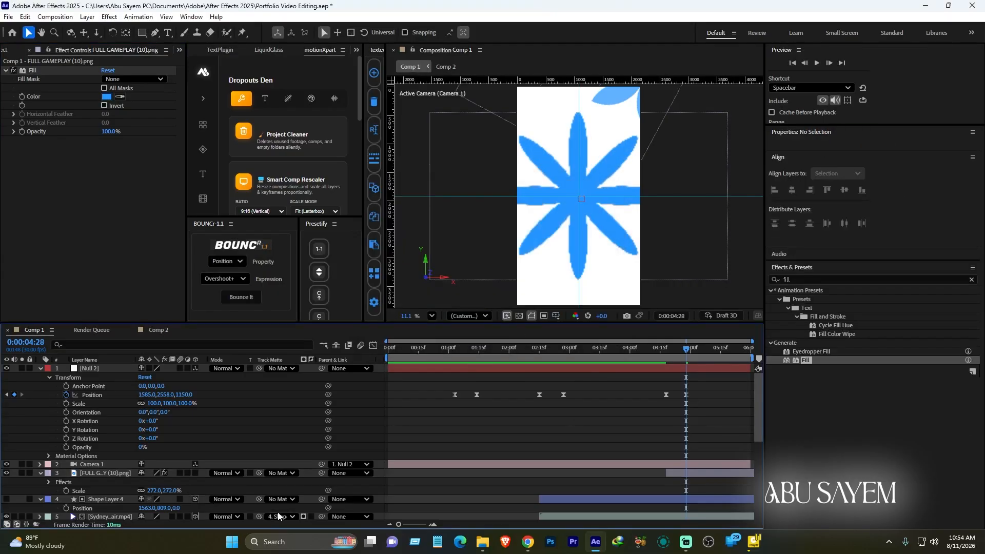
- Make the FULL GAMEPLAY (10).png flower a 3D layer and set its Y position to 3421
{"action": "left_click", "coordinate": [96, 473]}
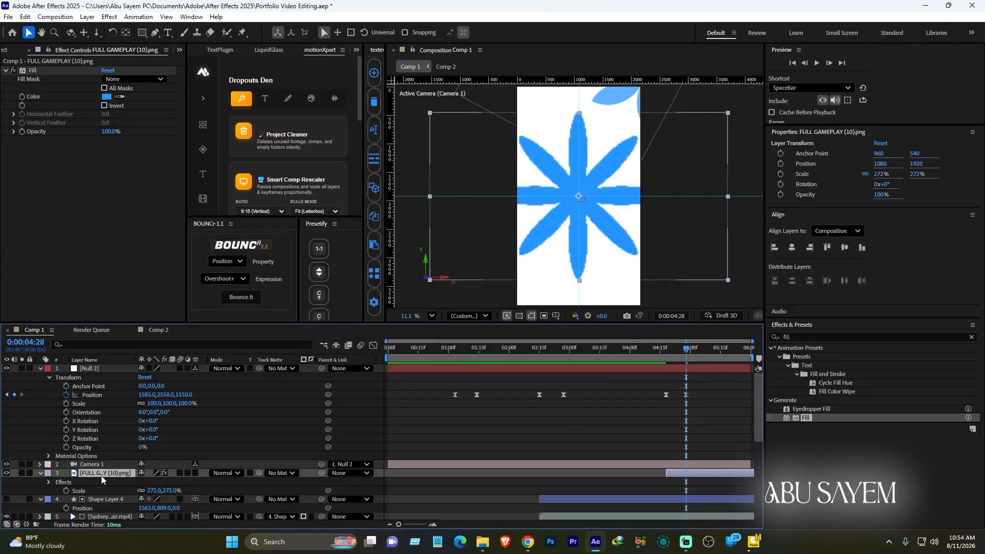
{"action": "key", "text": "p"}
{"action": "left_click", "coordinate": [194, 473]}
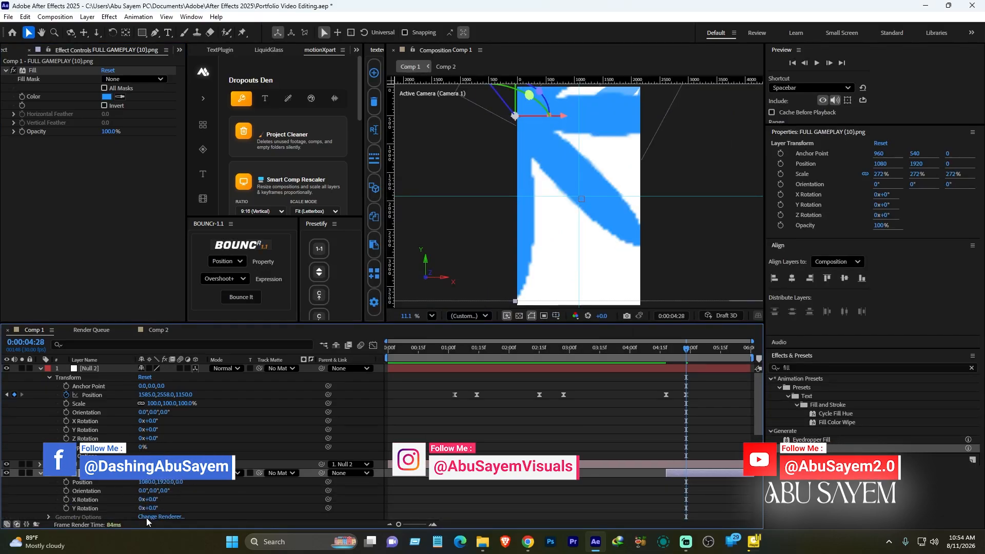
{"action": "left_click_drag", "start_coordinate": [165, 482], "coordinate": [969, 456]}
{"action": "scroll", "coordinate": [105, 494], "scroll_direction": "down", "scroll_amount": 2}
{"action": "scroll", "coordinate": [102, 485], "scroll_direction": "up", "scroll_amount": 2}
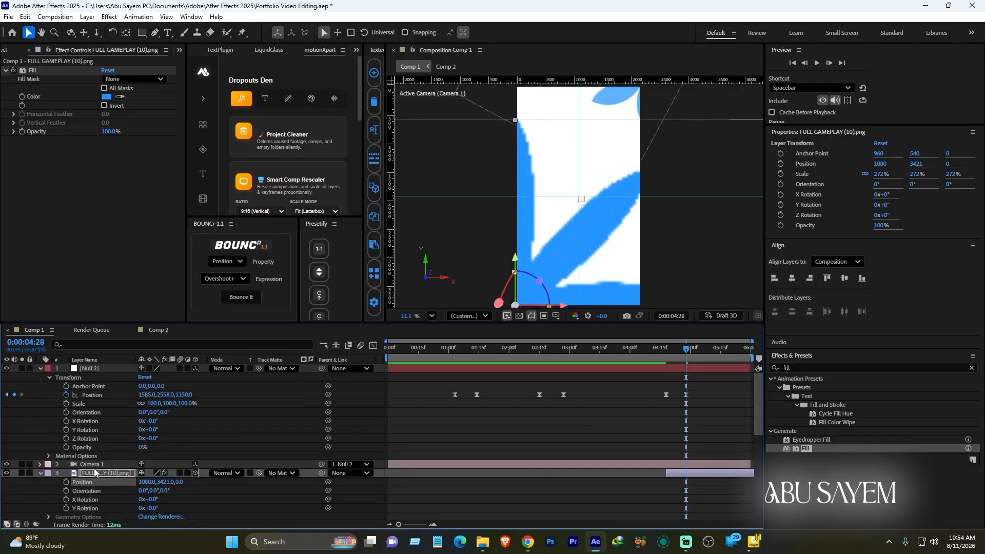
- Scale the FULL GAMEPLAY (10).png flower to 66%
{"action": "key", "text": "s"}
{"action": "left_click_drag", "start_coordinate": [155, 482], "coordinate": [50, 482]}
{"action": "left_click", "coordinate": [691, 452]}
{"action": "left_click", "coordinate": [677, 475]}
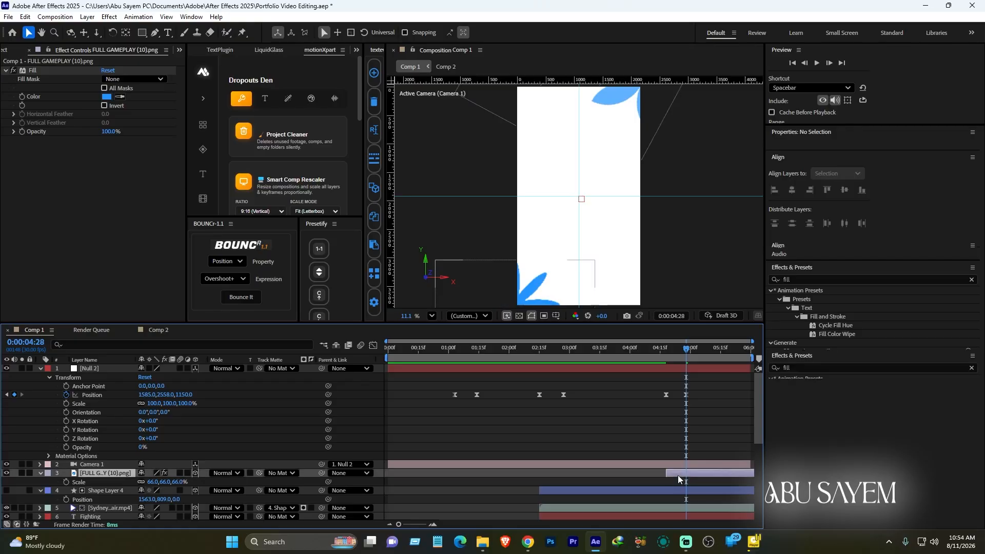
- Keyframe the FULL GAMEPLAY (10).png flower's Z Rotation from 0° at 0:00:04:18 to 115° at 0:00:05:29, and save the project
{"action": "key", "text": "r"}
{"action": "left_click", "coordinate": [66, 508]}
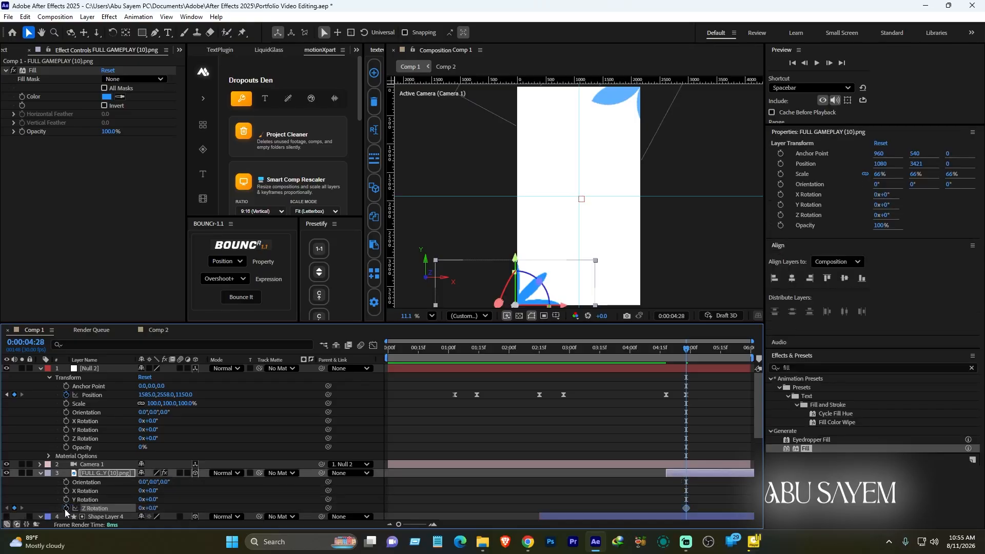
{"action": "left_click_drag", "start_coordinate": [685, 509], "coordinate": [665, 508]}
{"action": "key", "text": "space"}
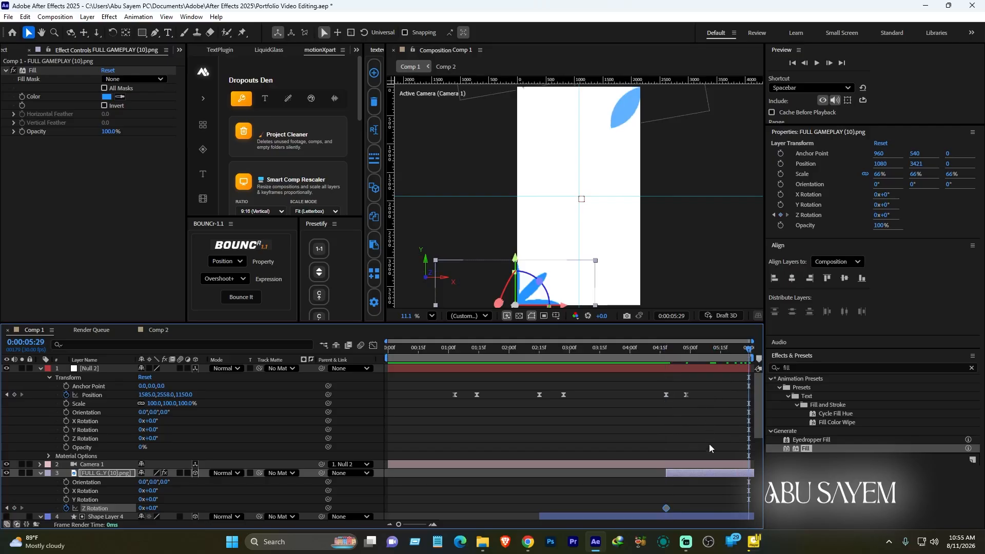
{"action": "left_click_drag", "start_coordinate": [150, 508], "coordinate": [208, 504]}
{"action": "left_click", "coordinate": [505, 482]}
{"action": "key", "text": "ctrl+s"}
- Lengthen Comp 1 and move the FULL GAMEPLAY (10).png flower's last Z Rotation keyframe to about 0:00:09:20
{"action": "left_click", "coordinate": [55, 17]}
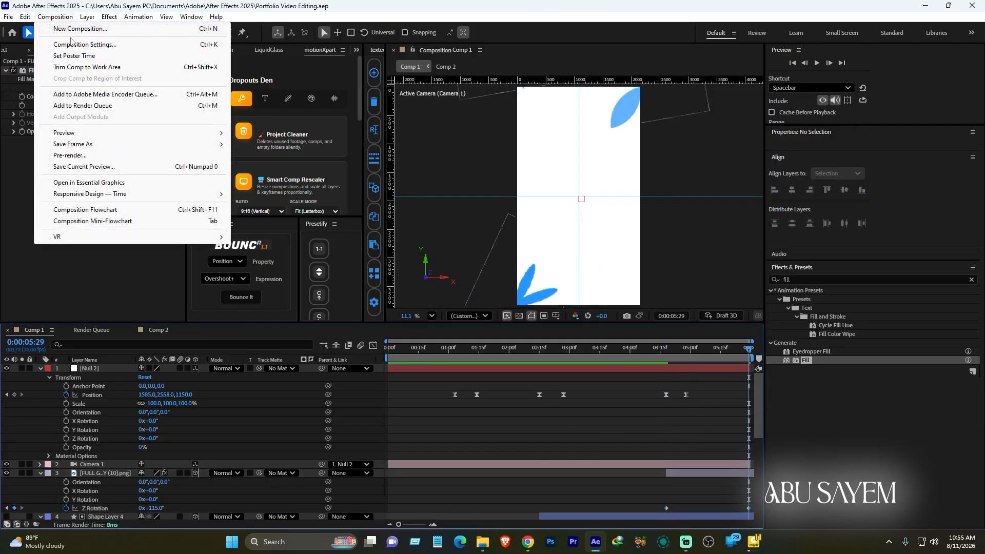
{"action": "left_click", "coordinate": [71, 44]}
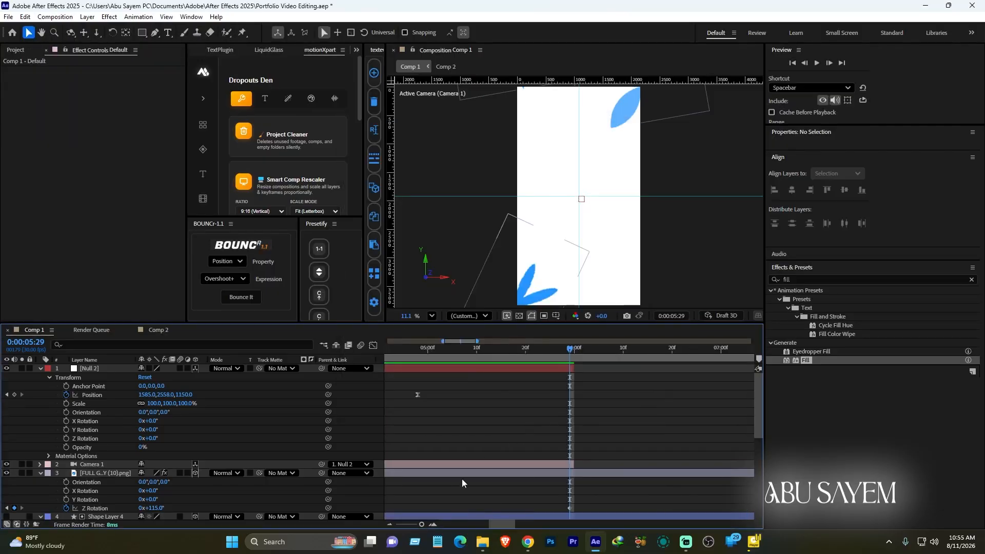
{"action": "scroll", "coordinate": [462, 474], "scroll_direction": "down", "scroll_amount": 3}
{"action": "left_click", "coordinate": [513, 420]}
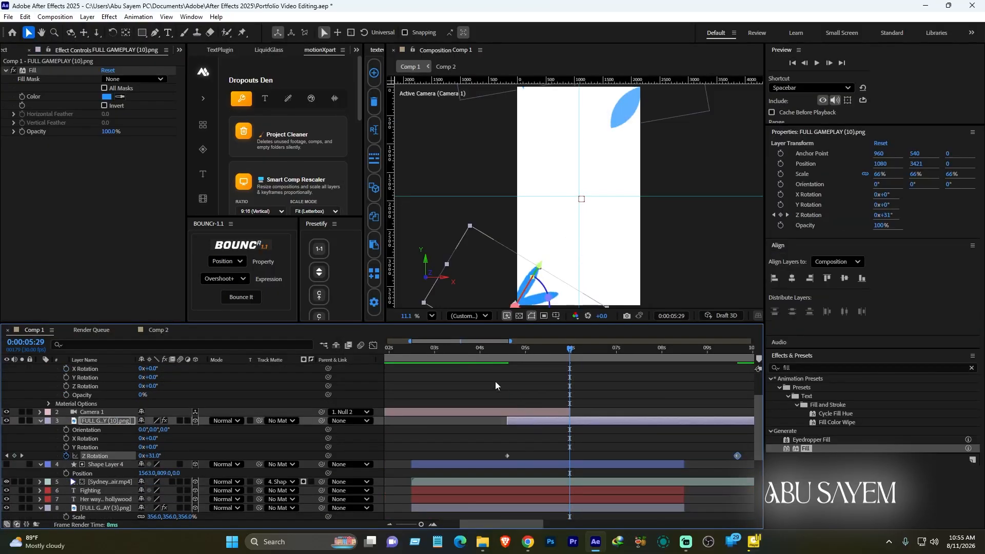
- Shift the FULL GAMEPLAY (10).png layer's start and Null 2's last Position keyframe to 0:00:05:04
{"action": "left_click_drag", "start_coordinate": [501, 350], "coordinate": [568, 358]}
{"action": "scroll", "coordinate": [521, 398], "scroll_direction": "up", "scroll_amount": 2}
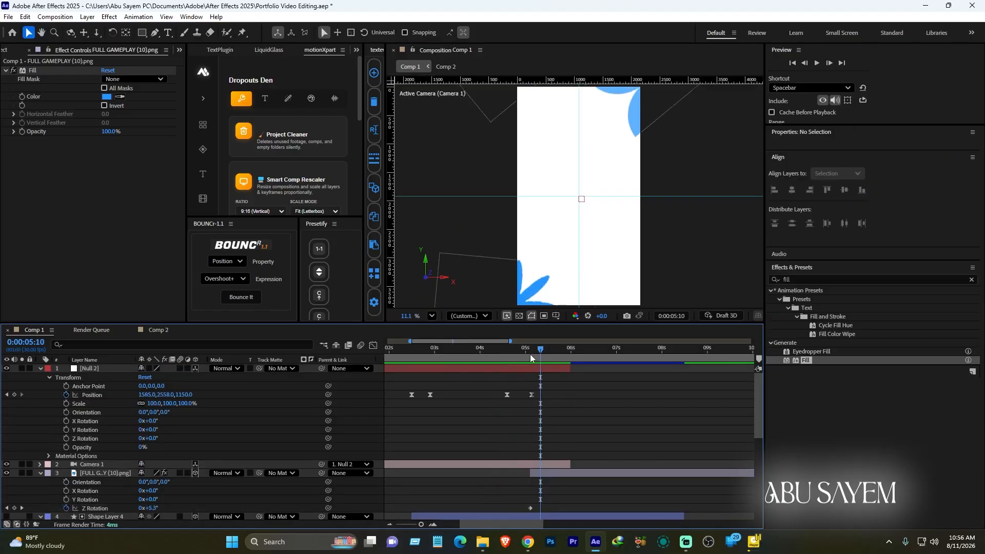
{"action": "left_click", "coordinate": [530, 355]}
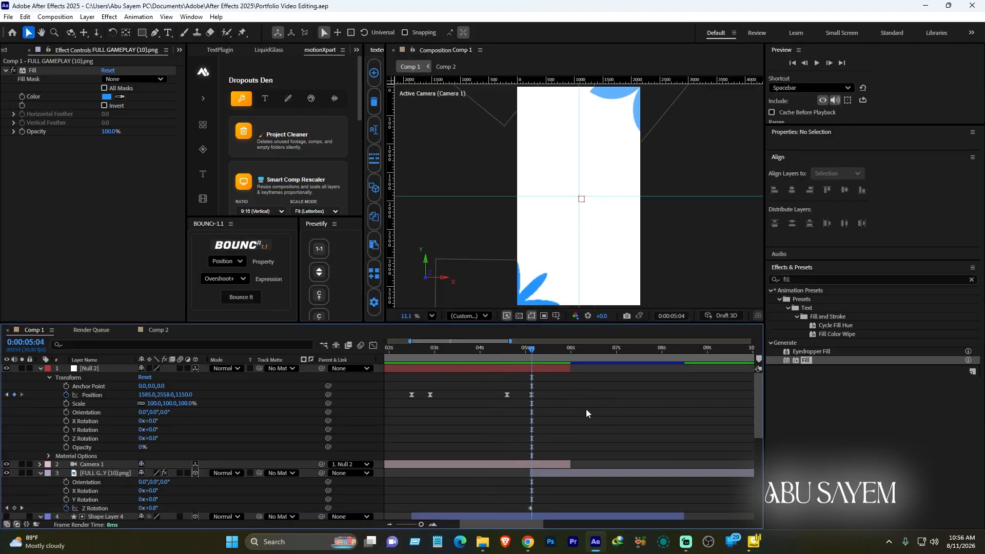
- Remove the FULL GAMEPLAY (10).png layer and trim the FULL GAMEPLAY (12).png and FULL GAMEPLAY (3).png layers to end at 0:00:05:04
{"action": "left_click", "coordinate": [41, 474]}
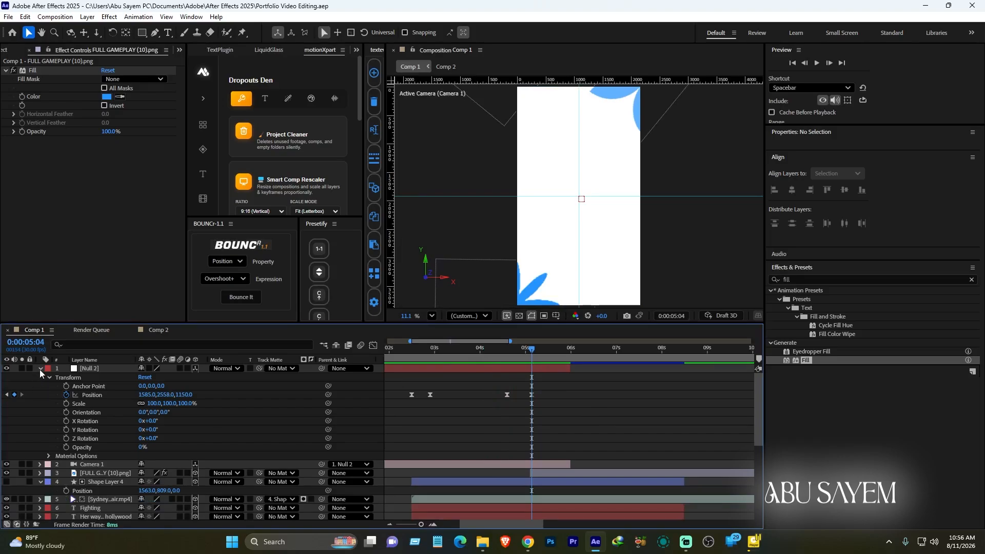
{"action": "left_click", "coordinate": [40, 368]}
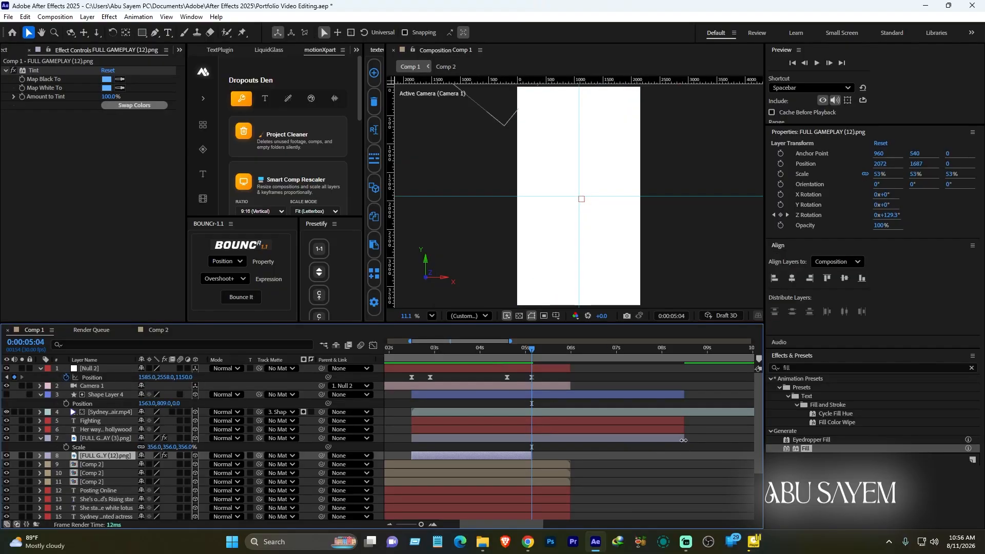
{"action": "left_click_drag", "start_coordinate": [683, 440], "coordinate": [534, 441]}
{"action": "left_click", "coordinate": [538, 443]}
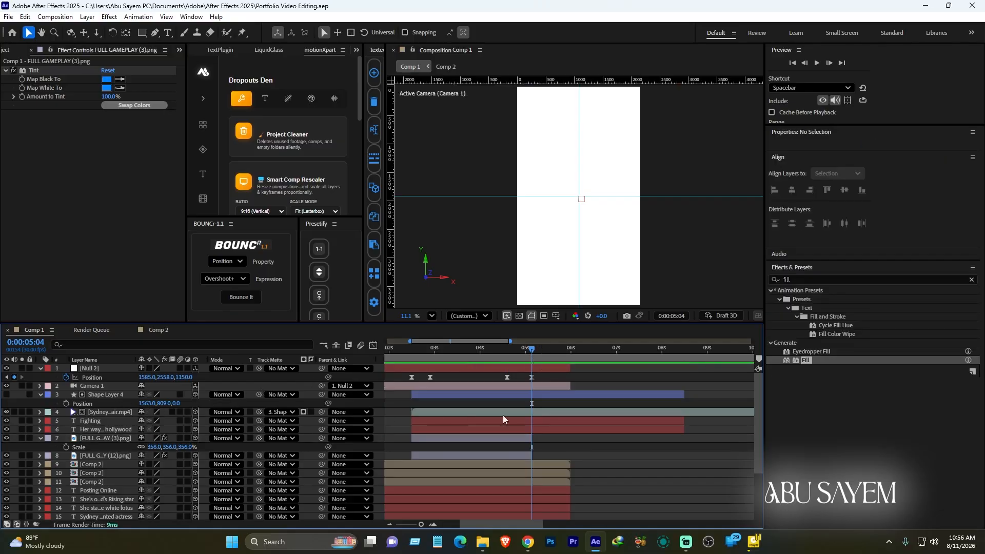
- Trim the "Fighting" and "Her way into hollywood" text layers to end at 0:00:05:04
{"action": "left_click", "coordinate": [556, 427]}
{"action": "left_click", "coordinate": [553, 423], "text": "shift"}
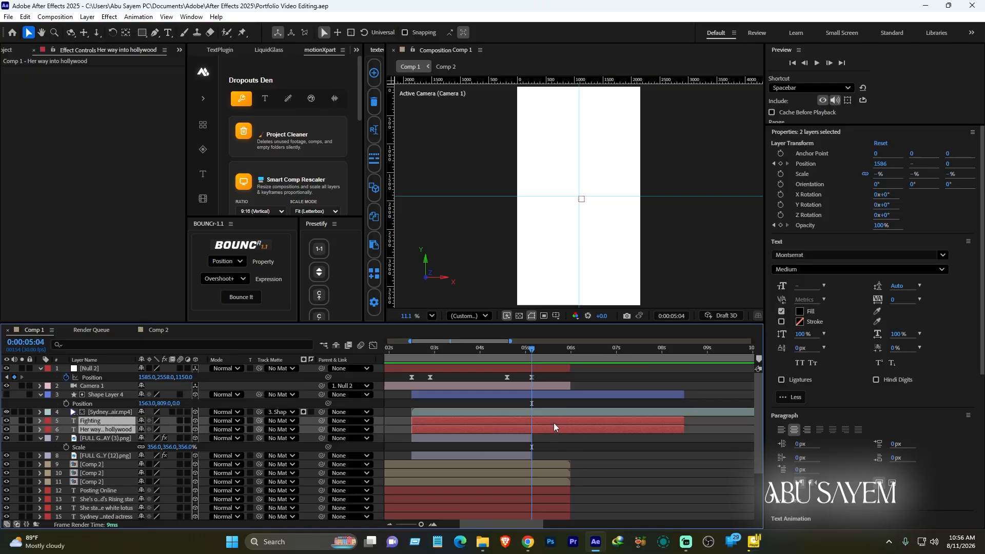
{"action": "key", "text": "alt+bracketright"}
{"action": "left_click", "coordinate": [569, 435]}
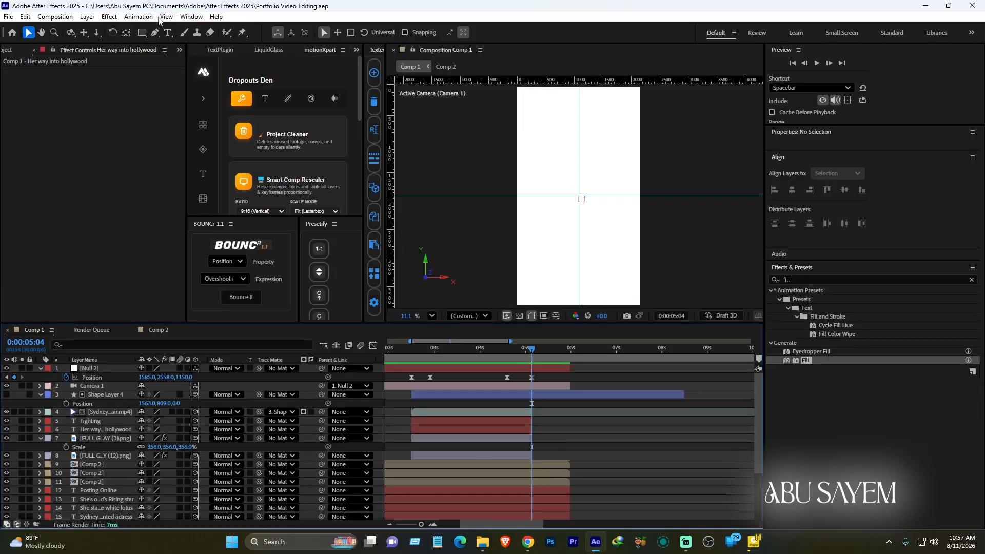
- Draw a closed shape with the Pen tool over the frame's right half, with a wavy S-curved inner edge
{"action": "left_click", "coordinate": [154, 32]}
{"action": "left_click", "coordinate": [647, 93]}
{"action": "left_click_drag", "start_coordinate": [646, 93], "coordinate": [658, 90]}
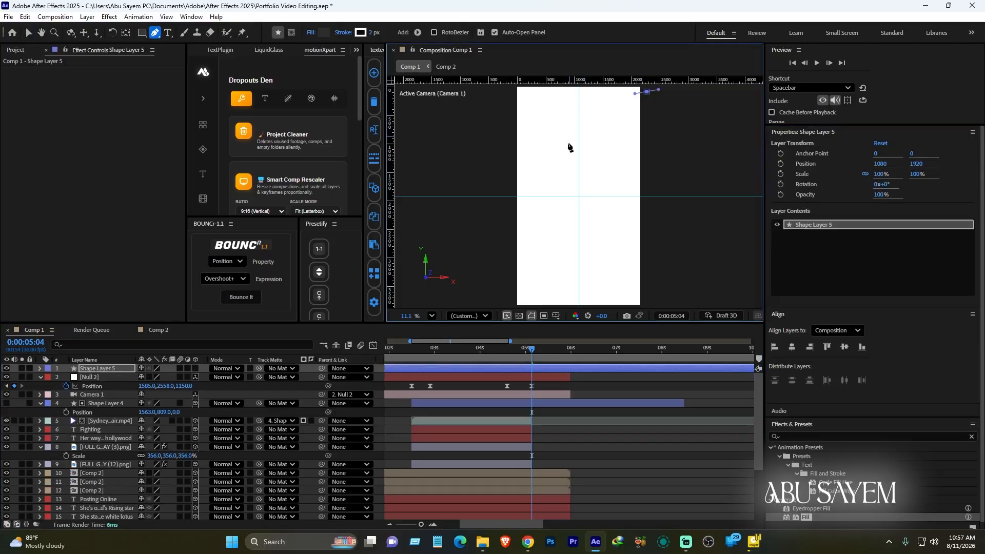
{"action": "key", "text": "ctrl+z"}
{"action": "scroll", "coordinate": [572, 195], "scroll_direction": "down", "scroll_amount": 2}
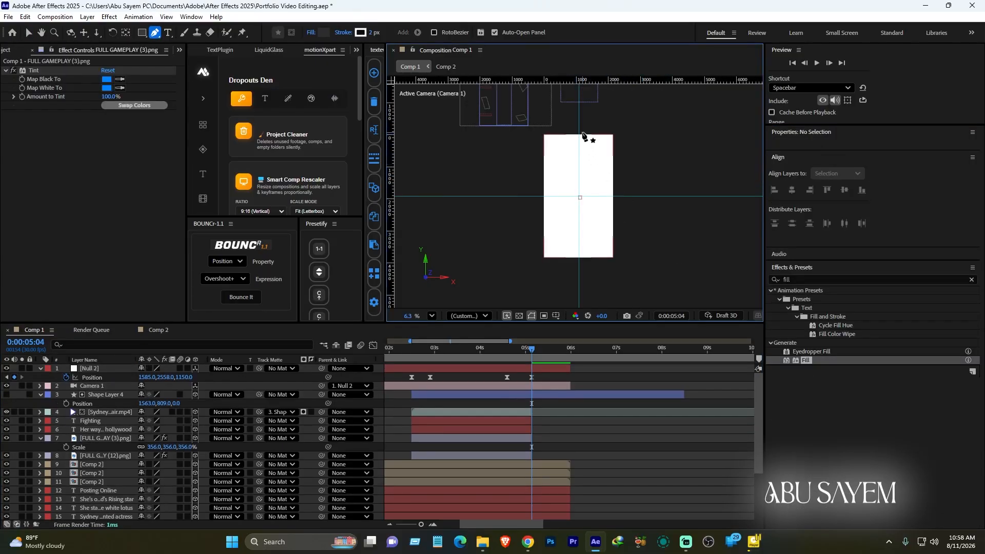
{"action": "left_click_drag", "start_coordinate": [582, 128], "coordinate": [586, 129]}
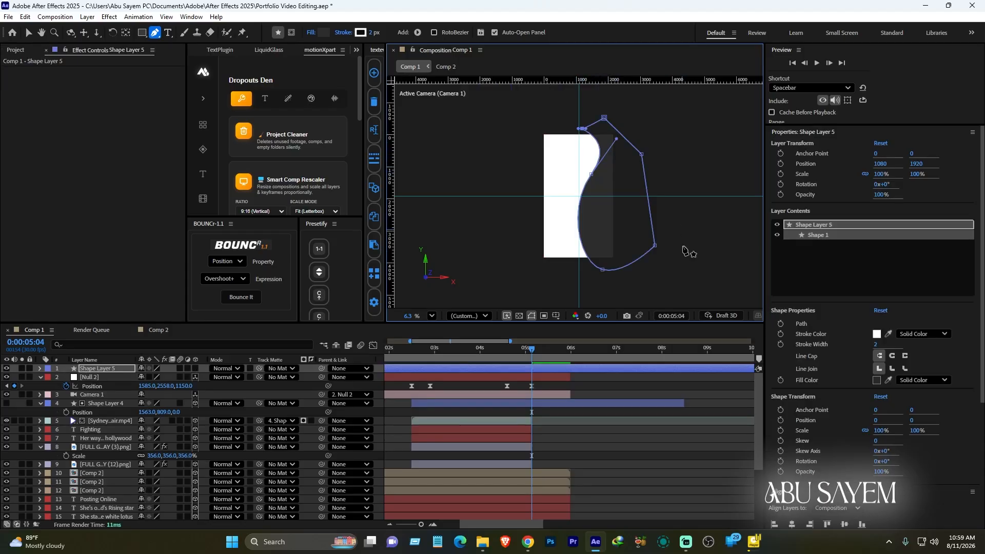
- Place Shape Layer 5 directly below Camera 1 and make it start at 0:00:05:04
{"action": "left_click", "coordinate": [667, 455]}
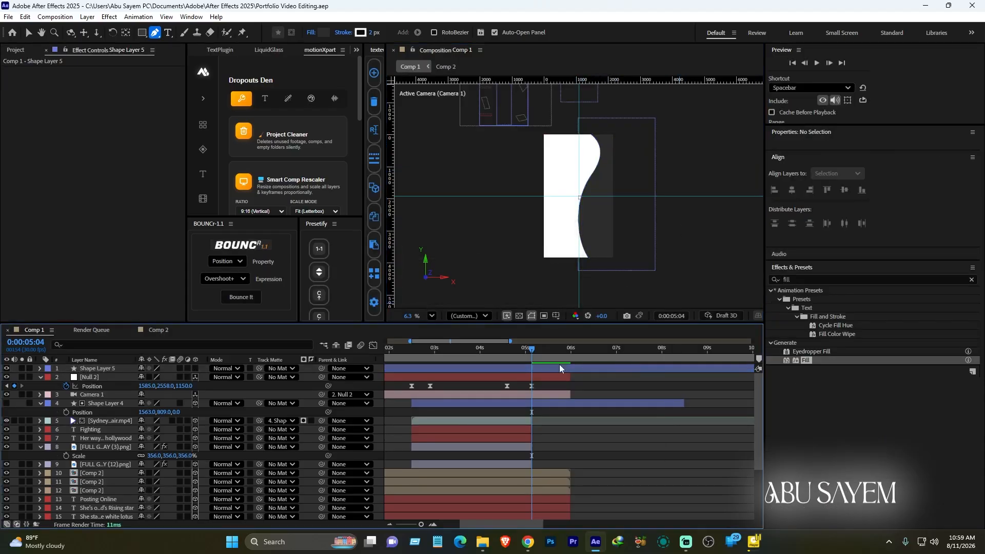
{"action": "left_click_drag", "start_coordinate": [107, 368], "coordinate": [487, 405]}
{"action": "left_click", "coordinate": [636, 445]}
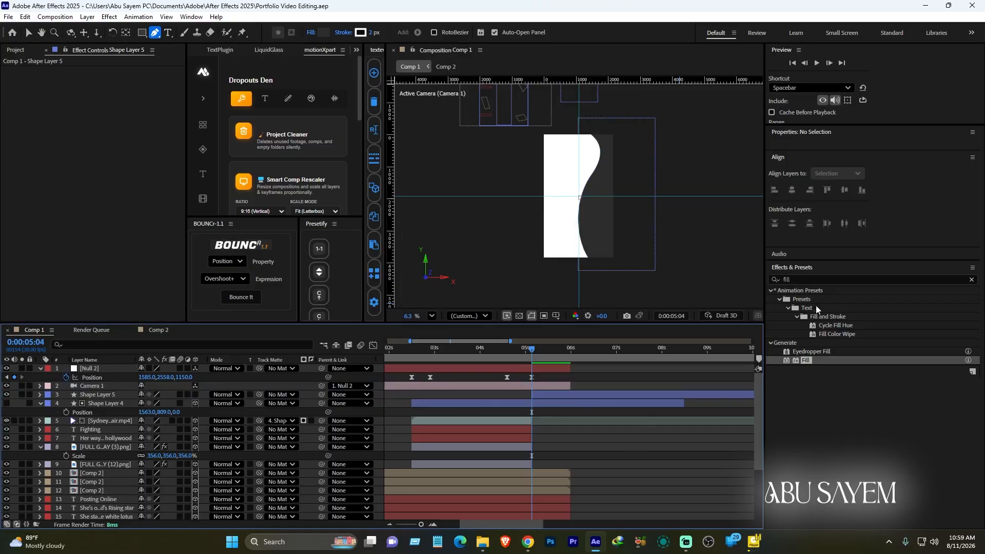
- Apply the Fill effect to Shape Layer 5 and set its color to blue 0E85FF
{"action": "left_click", "coordinate": [800, 280]}
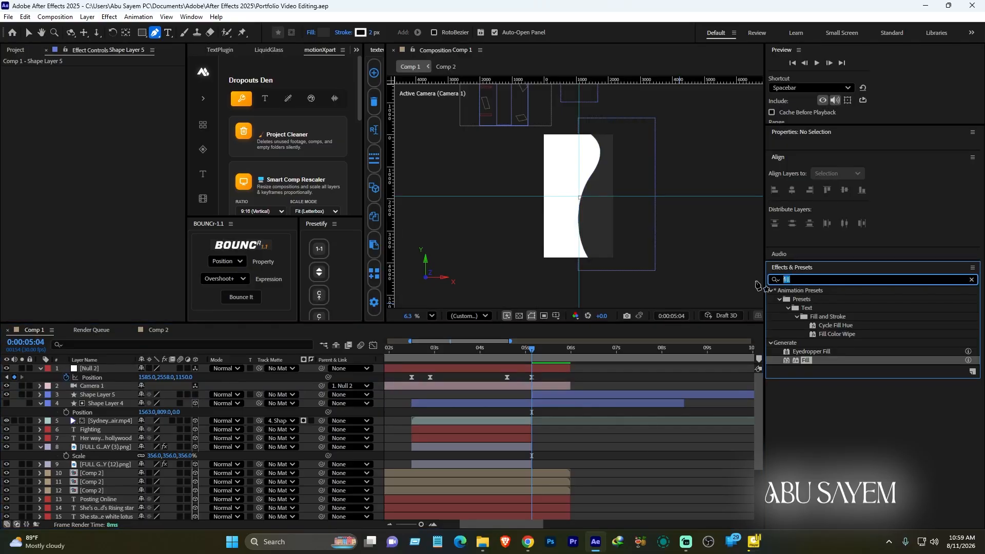
{"action": "left_click_drag", "start_coordinate": [807, 362], "coordinate": [572, 395]}
{"action": "left_click", "coordinate": [107, 96]}
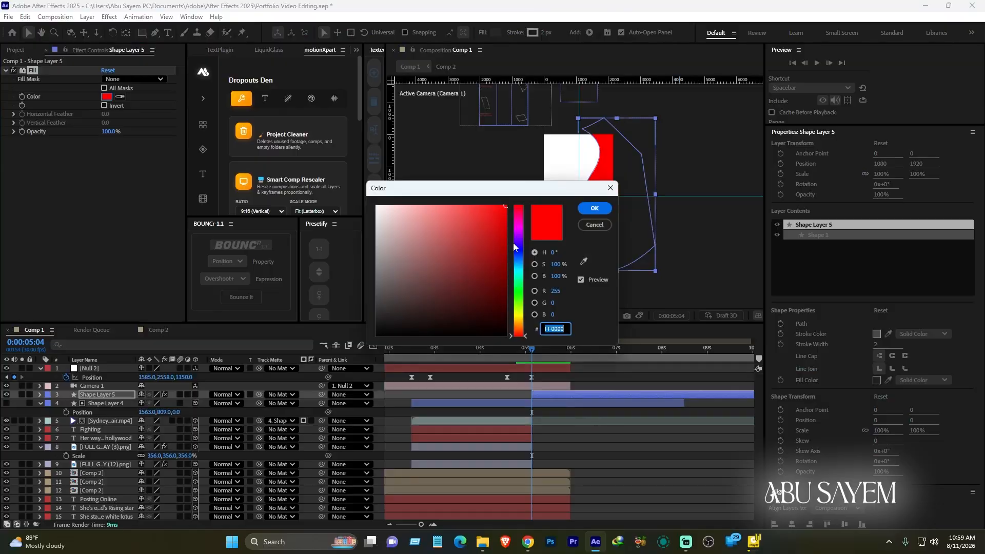
{"action": "left_click", "coordinate": [498, 206]}
{"action": "left_click", "coordinate": [518, 260]}
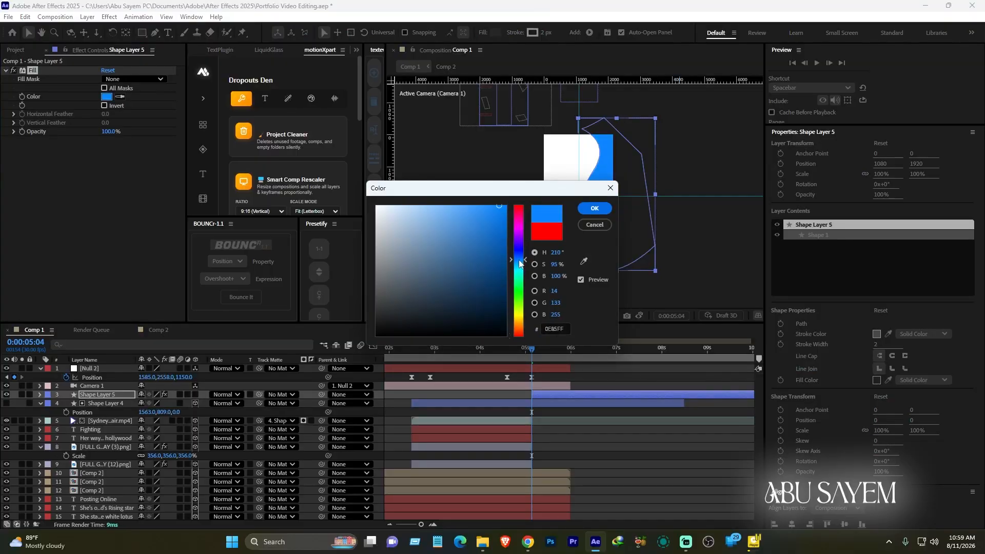
{"action": "left_click", "coordinate": [594, 207]}
- Add SydneySweeney.png from the imported footage folder above Shape Layer 5, starting at 0:00:05:04
{"action": "left_click", "coordinate": [432, 316]}
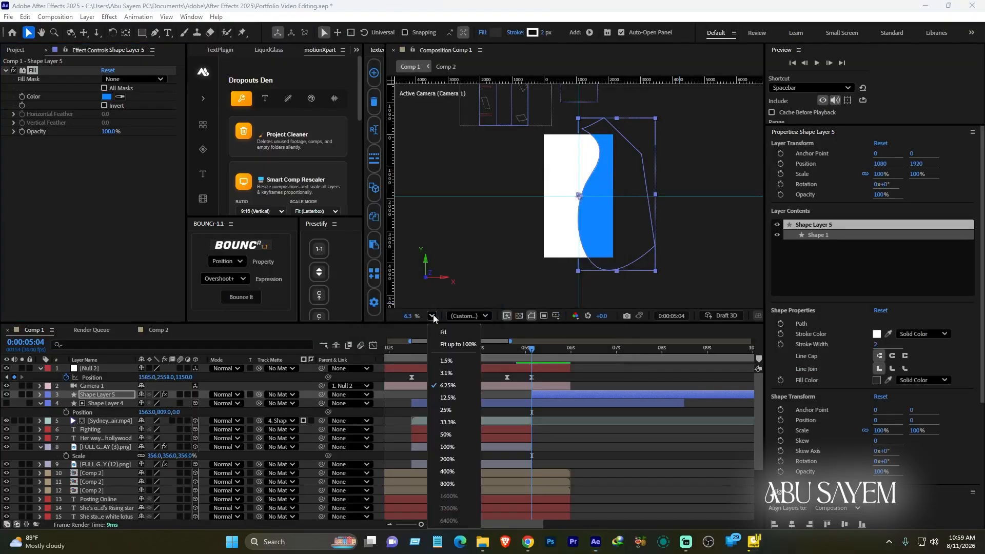
{"action": "left_click", "coordinate": [448, 397]}
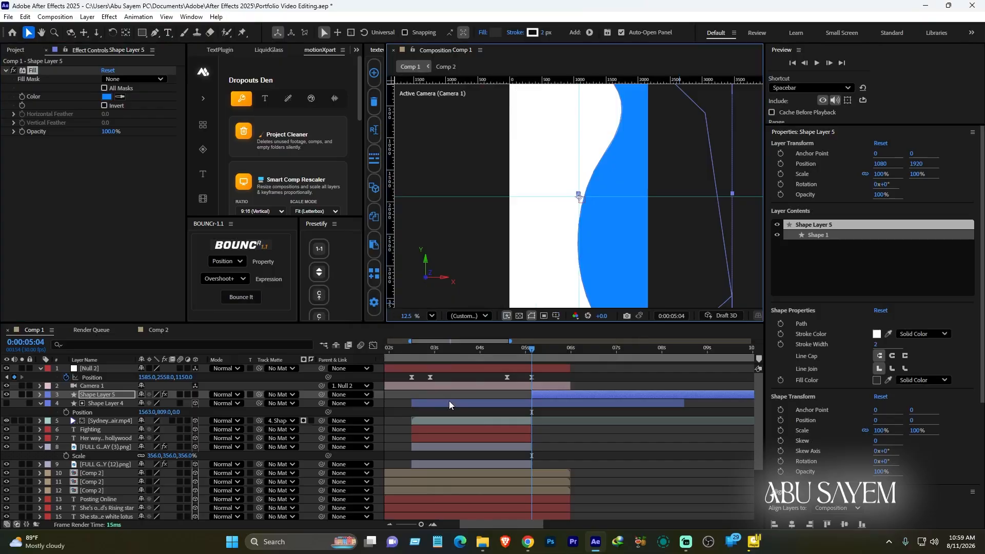
{"action": "left_click", "coordinate": [432, 316]}
{"action": "left_click", "coordinate": [446, 334]}
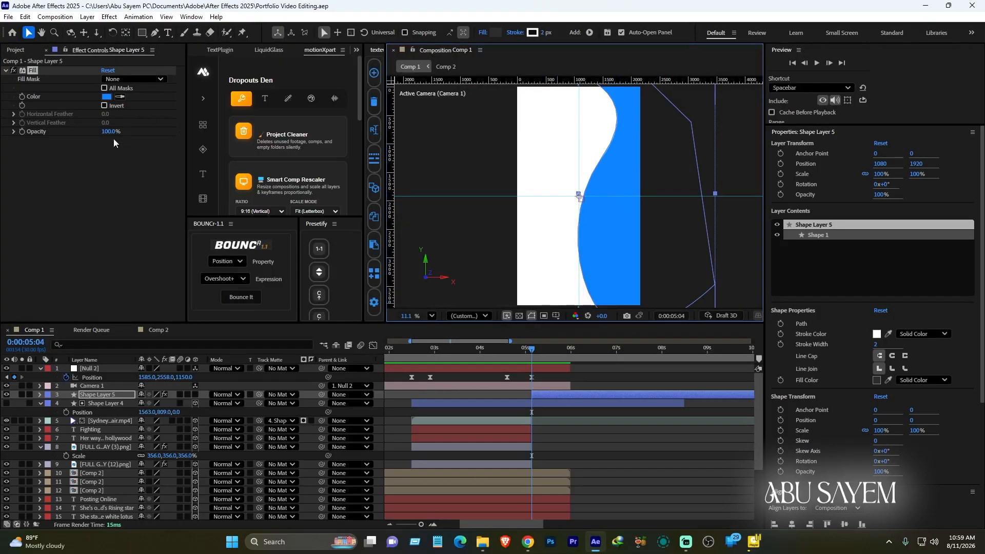
{"action": "left_click", "coordinate": [114, 142]}
{"action": "left_click", "coordinate": [16, 50]}
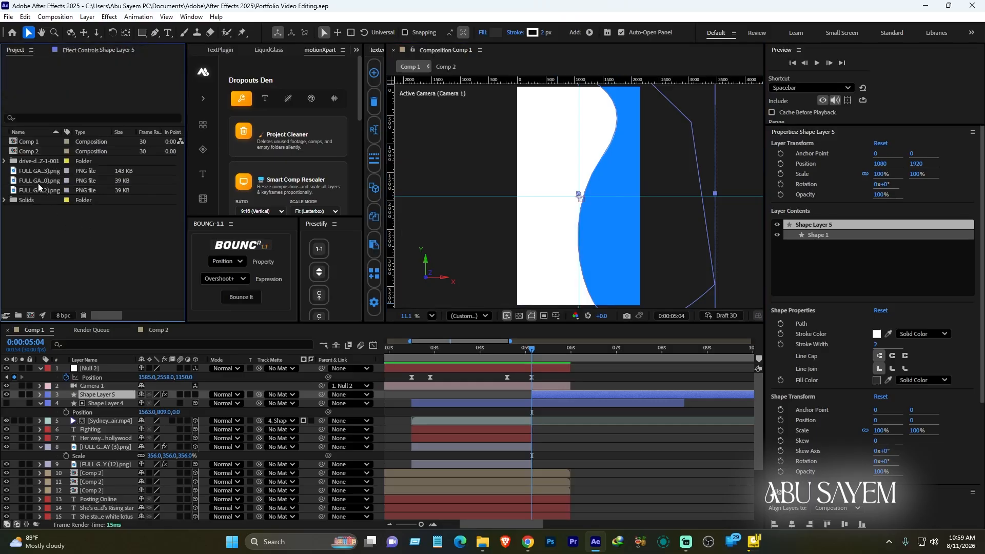
{"action": "left_click", "coordinate": [6, 161]}
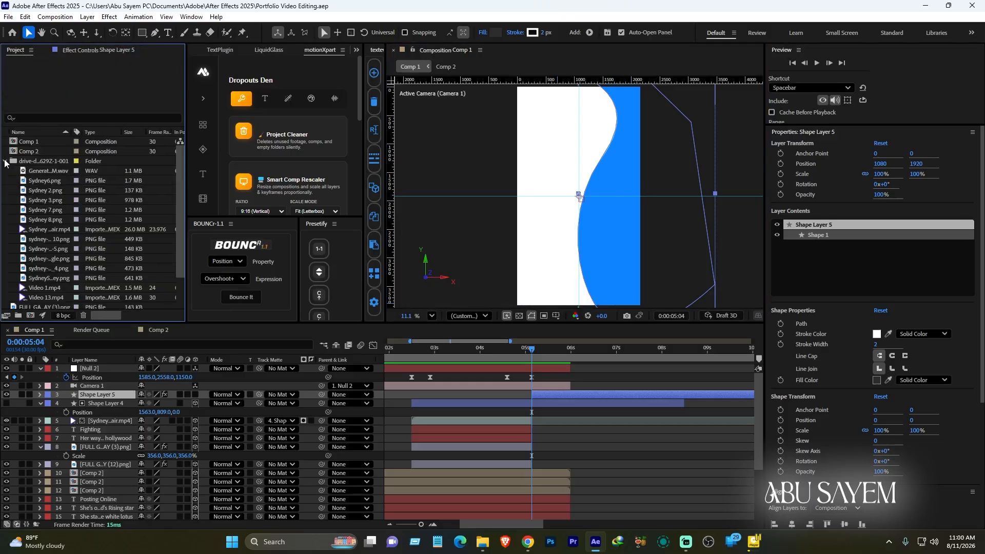
{"action": "left_click", "coordinate": [45, 183]}
{"action": "scroll", "coordinate": [43, 191], "scroll_direction": "down", "scroll_amount": 1}
{"action": "left_click_drag", "start_coordinate": [49, 249], "coordinate": [588, 390]}
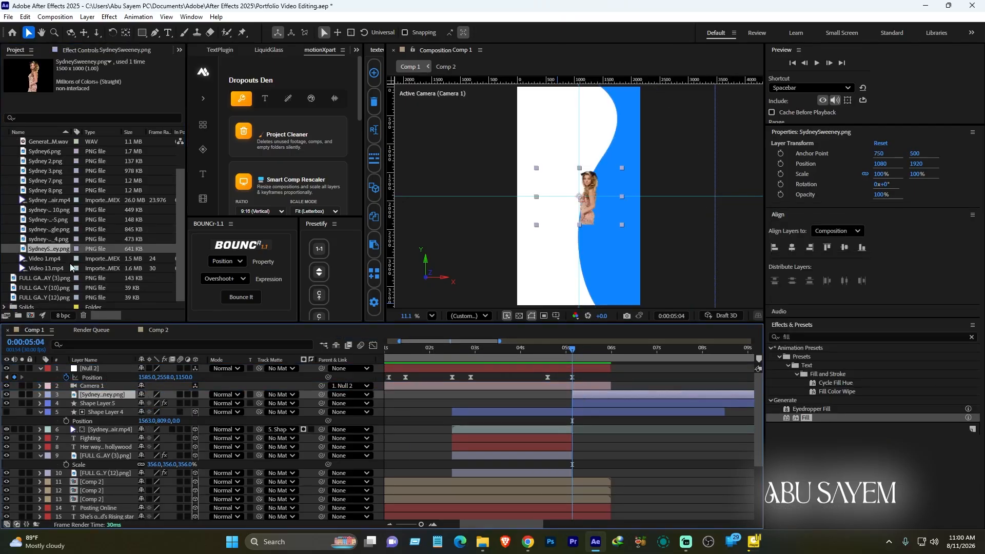
- Preview the other Sydney images and add Sydney 7.png above SydneySweeney.png, starting at 0:00:05:04
{"action": "left_click", "coordinate": [43, 172]}
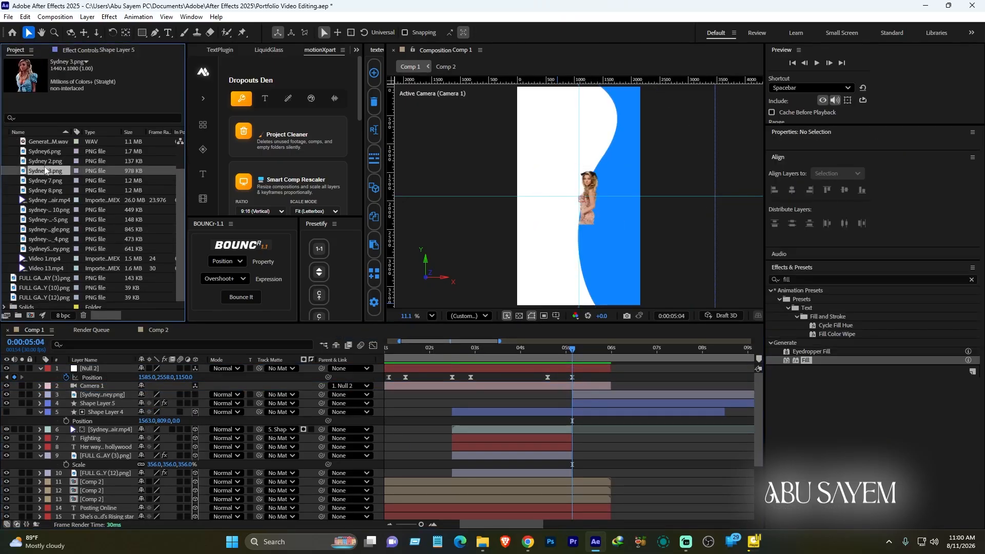
{"action": "left_click", "coordinate": [44, 162]}
{"action": "left_click", "coordinate": [42, 152]}
{"action": "scroll", "coordinate": [42, 148], "scroll_direction": "down", "scroll_amount": 1}
{"action": "left_click_drag", "start_coordinate": [45, 170], "coordinate": [613, 390]}
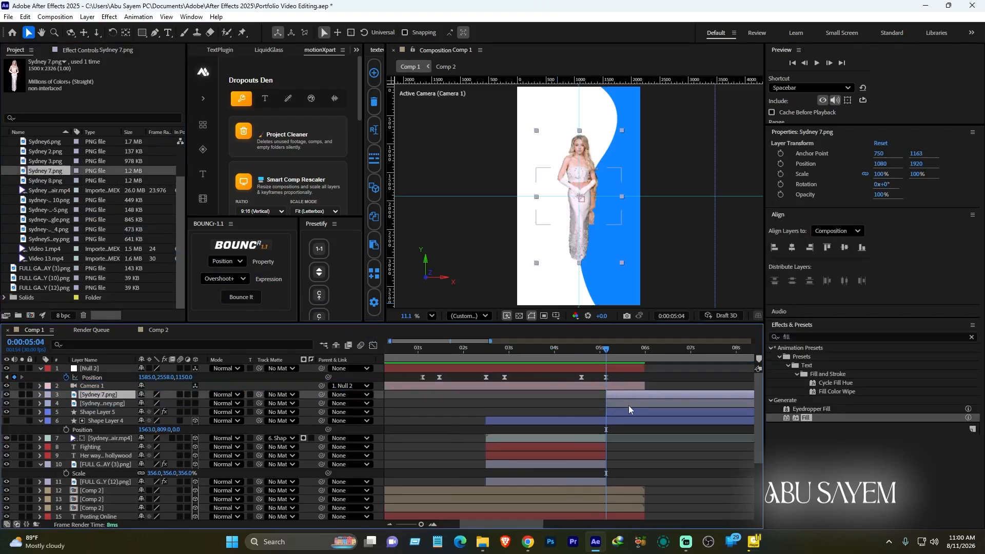
- Scale Sydney 7.png and SydneySweeney.png up to 387% and turn both into 3D layers
{"action": "left_click", "coordinate": [629, 406]}
{"action": "left_click", "coordinate": [630, 396], "text": "shift"}
{"action": "key", "text": "s"}
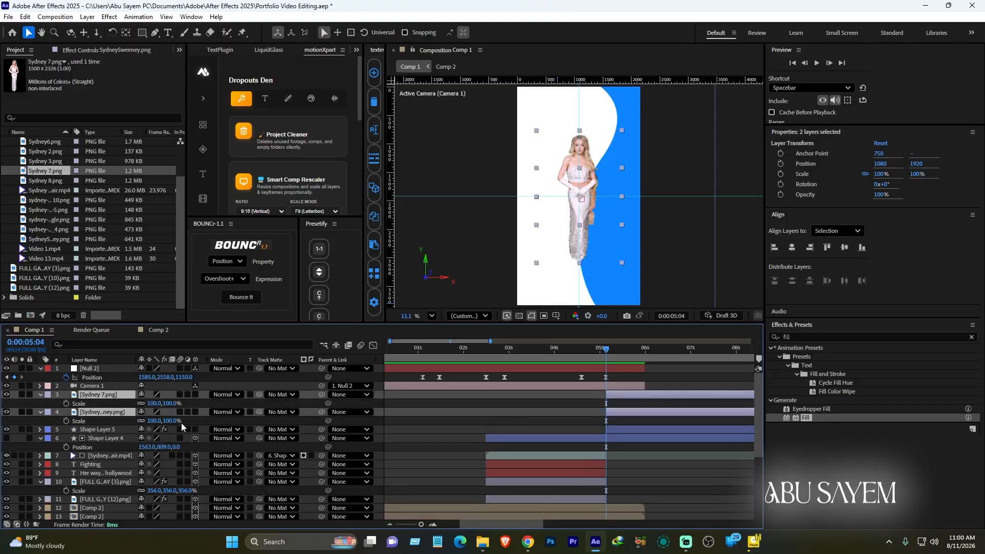
{"action": "left_click_drag", "start_coordinate": [167, 407], "coordinate": [180, 412]}
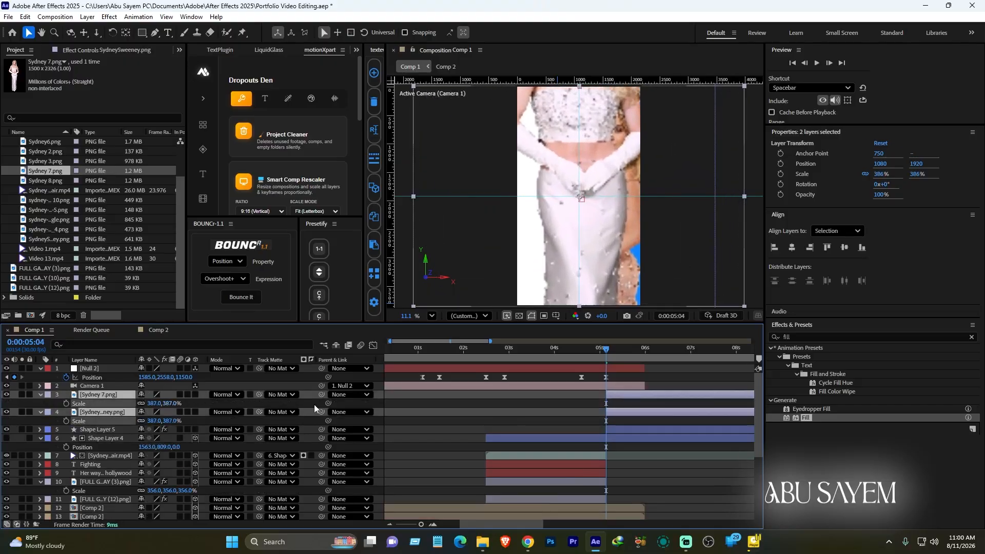
{"action": "left_click", "coordinate": [195, 394]}
{"action": "scroll", "coordinate": [205, 429], "scroll_direction": "down", "scroll_amount": 2}
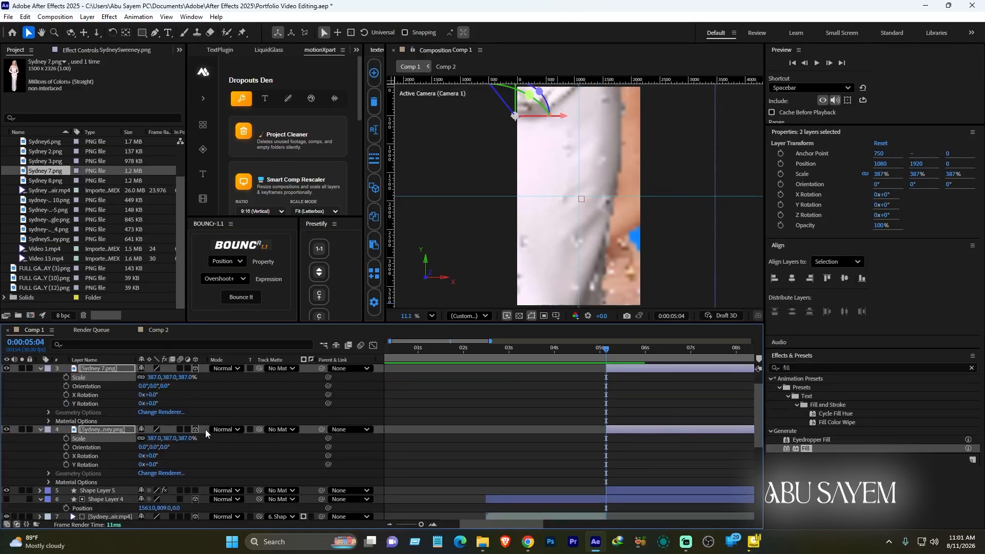
- Scale both Sydney photo layers down to 60% and move them to position 1362, 3007
{"action": "key", "text": "s"}
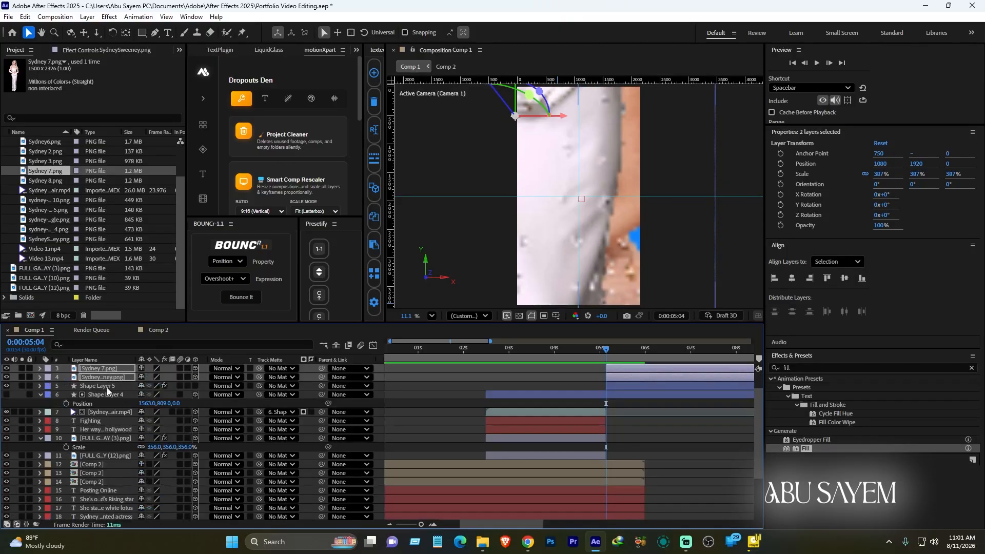
{"action": "key", "text": "s"}
{"action": "left_click_drag", "start_coordinate": [174, 378], "coordinate": [190, 457]}
{"action": "key", "text": "p"}
{"action": "left_click", "coordinate": [626, 434]}
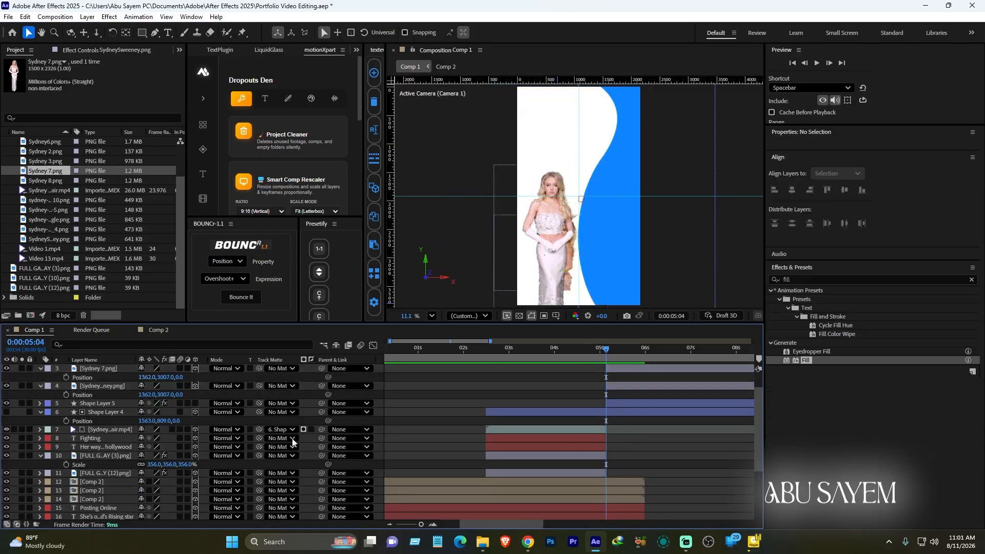
- Enlarge SydneySweeney.png to 141% at position 1764, 2720 over the blue wave, and set the preview resolution to Half
{"action": "left_click_drag", "start_coordinate": [146, 394], "coordinate": [224, 393]}
{"action": "key", "text": "s"}
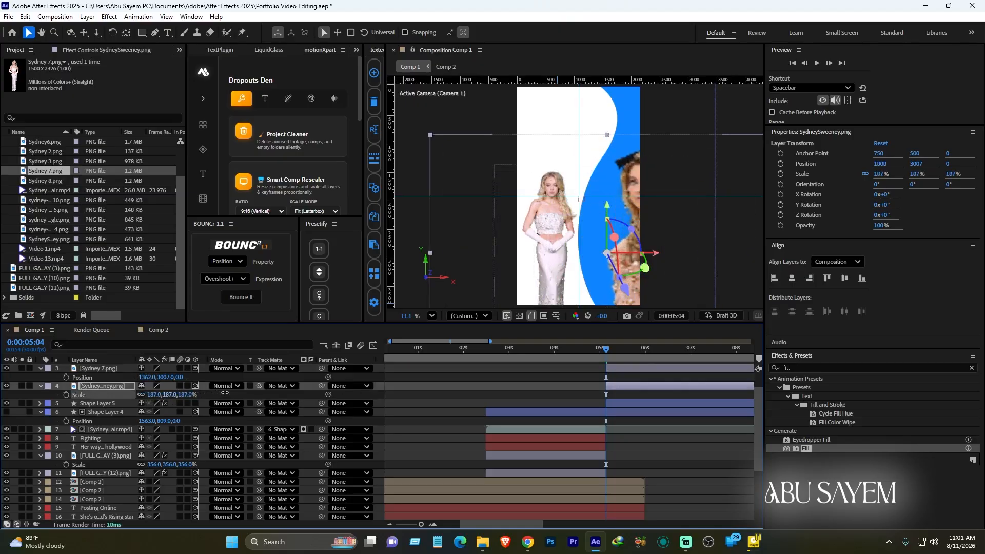
{"action": "left_click", "coordinate": [469, 315]}
{"action": "left_click", "coordinate": [473, 348]}
{"action": "left_click", "coordinate": [708, 448]}
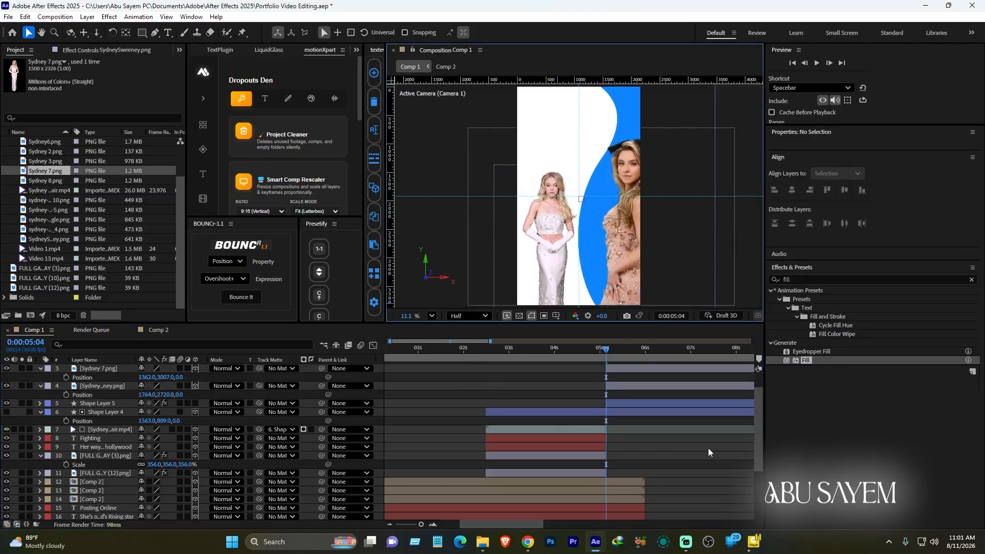
- Raise Sydney 7.png to position 1362, 2939 and collapse the properties of both photo layers
{"action": "left_click", "coordinate": [105, 370]}
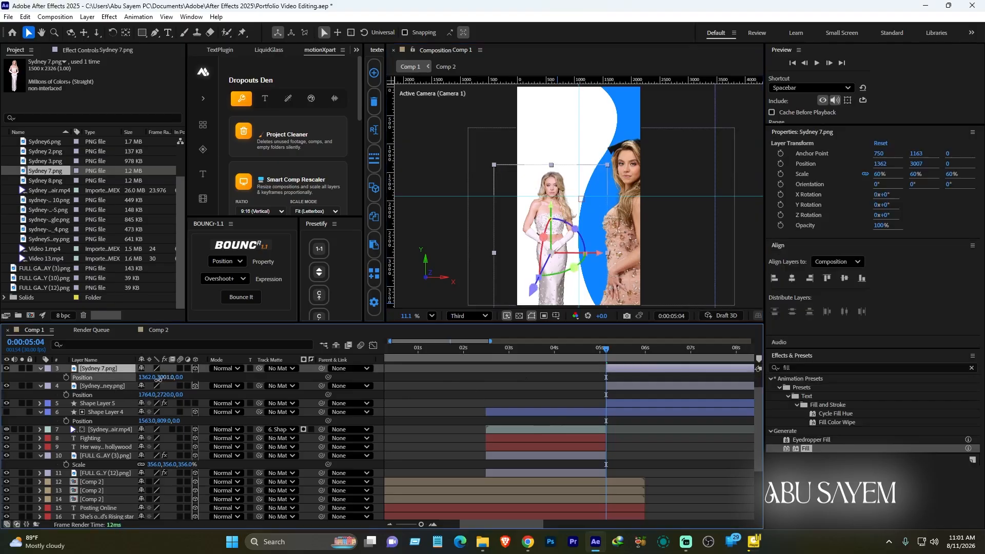
{"action": "left_click_drag", "start_coordinate": [157, 378], "coordinate": [125, 378]}
{"action": "left_click", "coordinate": [696, 461]}
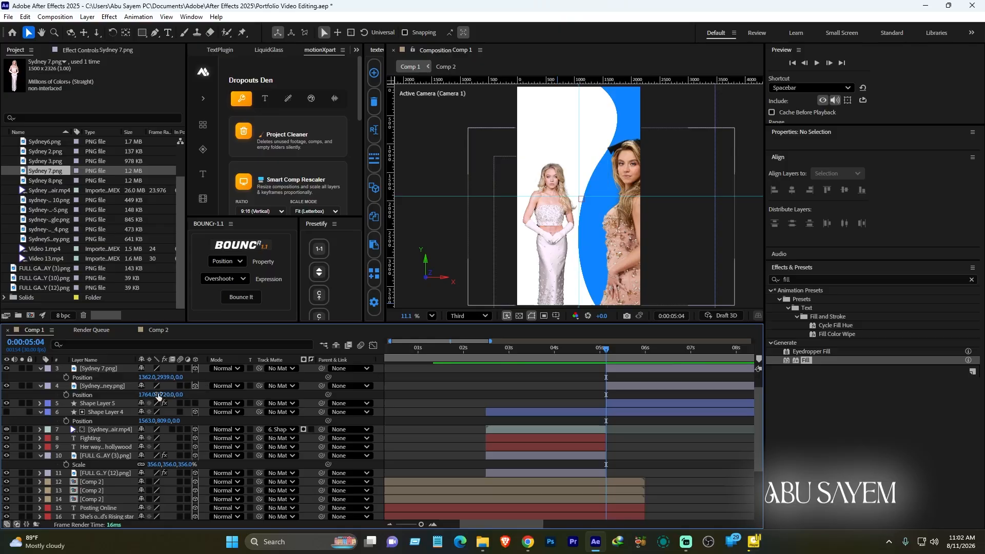
{"action": "left_click", "coordinate": [113, 484]}
{"action": "left_click", "coordinate": [679, 477]}
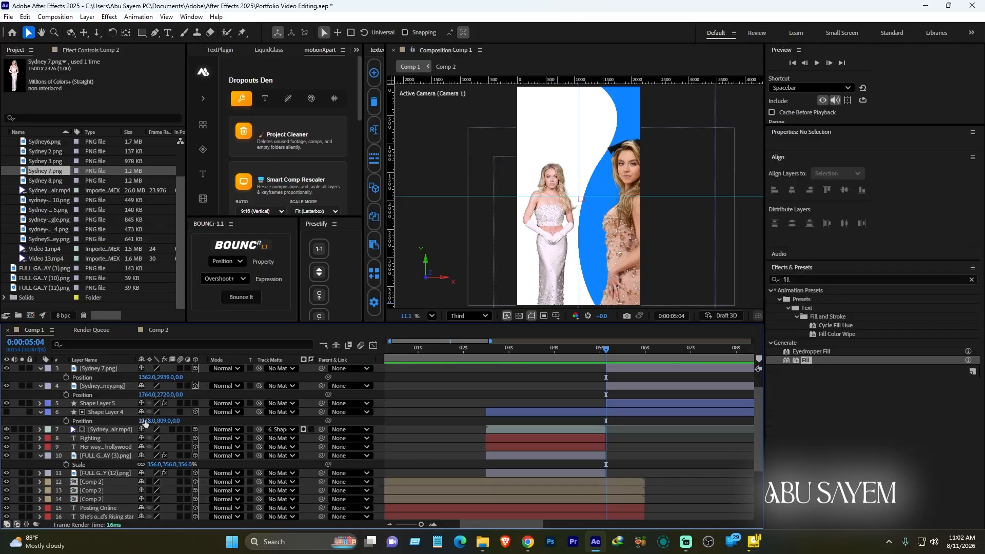
{"action": "left_click", "coordinate": [39, 369]}
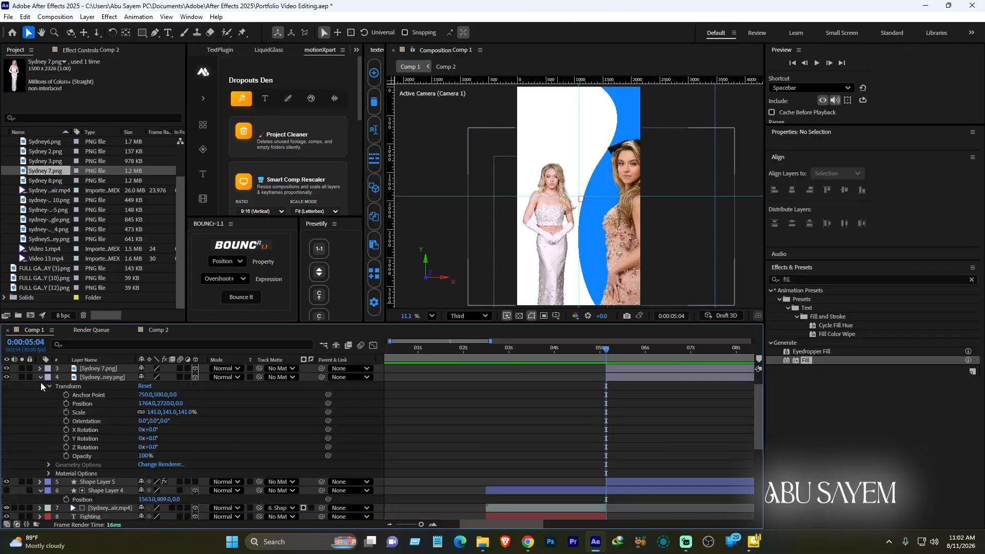
{"action": "left_click", "coordinate": [41, 377]}
{"action": "left_click", "coordinate": [40, 394]}
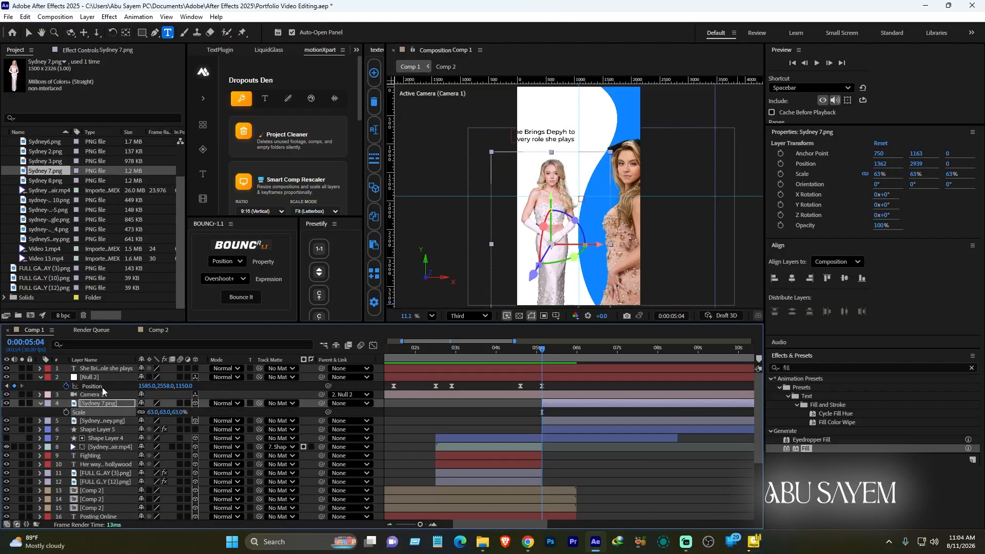
- Place the "She Brings Depyh to every role she plays" text layer below Camera 1 and set its font size to 170 px
{"action": "left_click_drag", "start_coordinate": [98, 386], "coordinate": [99, 399]}
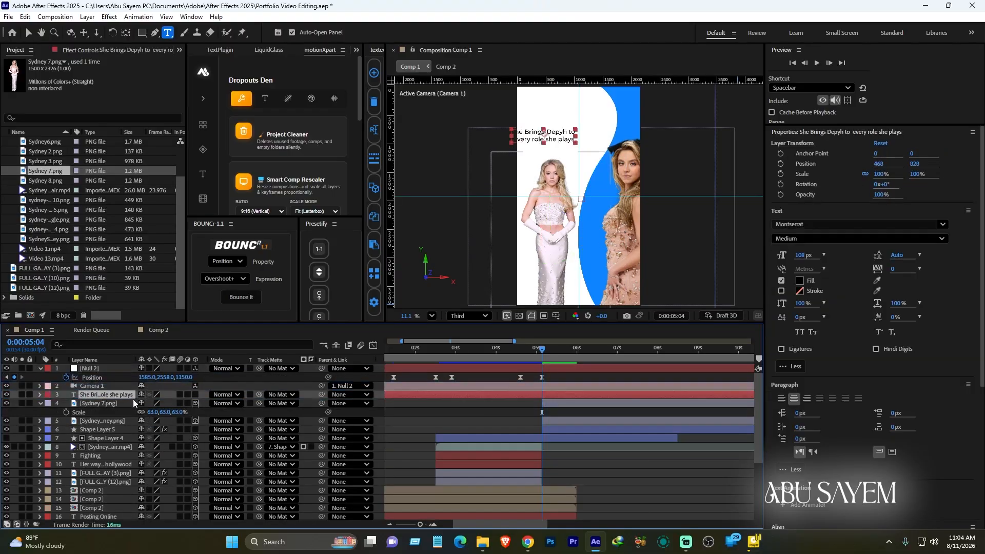
{"action": "left_click_drag", "start_coordinate": [803, 256], "coordinate": [836, 255]}
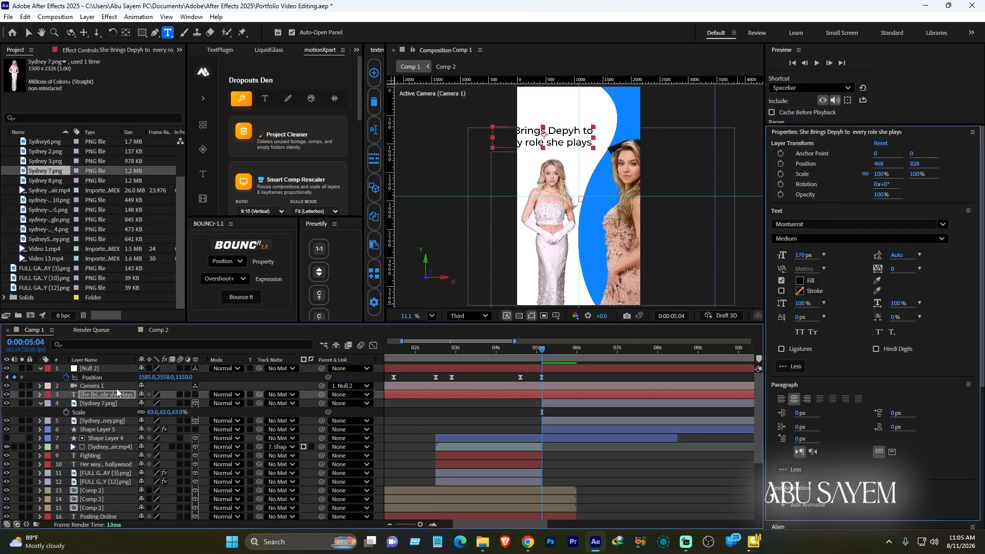
- Duplicate the text layer, reword the copy as "She Admired For Hher confidence and style" and move it to position 914, 828
{"action": "key", "text": "ctrl+d"}
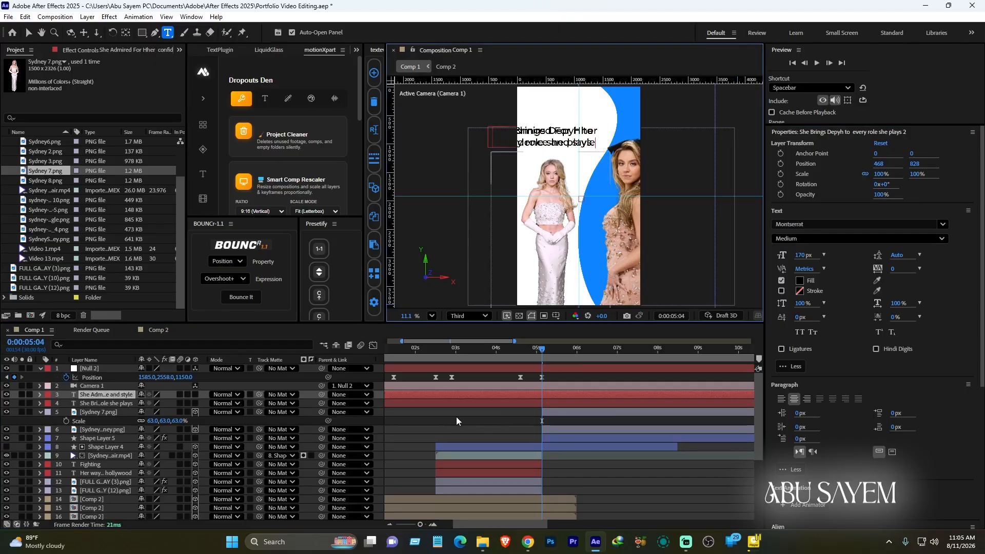
{"action": "left_click", "coordinate": [457, 416]}
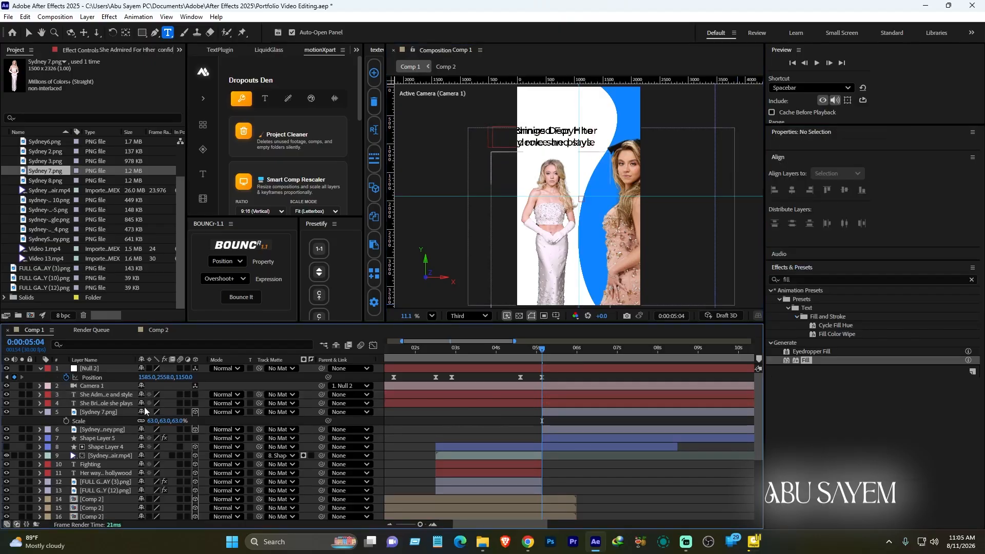
{"action": "left_click", "coordinate": [106, 395]}
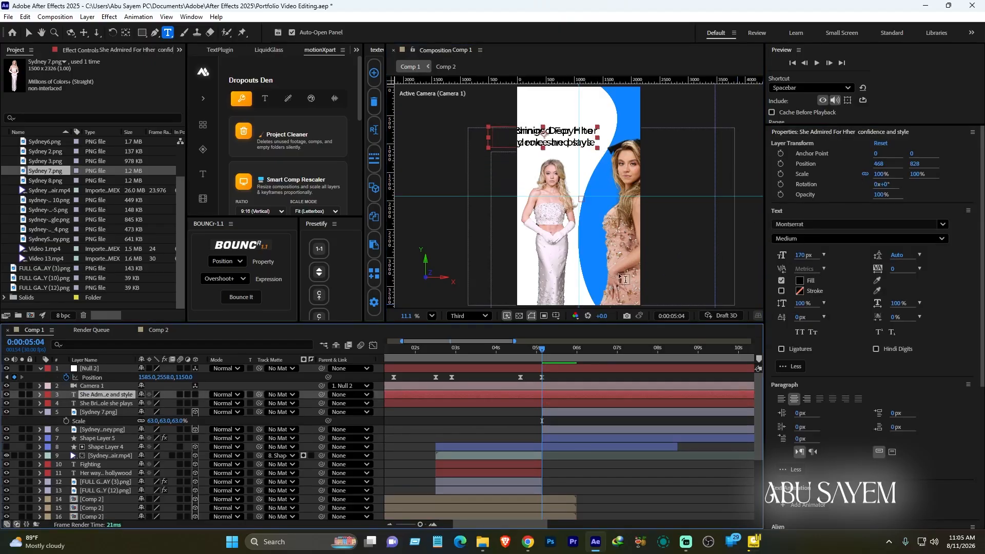
{"action": "key", "text": "p"}
{"action": "left_click_drag", "start_coordinate": [142, 403], "coordinate": [379, 403]}
- Turn both new text layers into 3D layers
{"action": "left_click", "coordinate": [99, 412]}
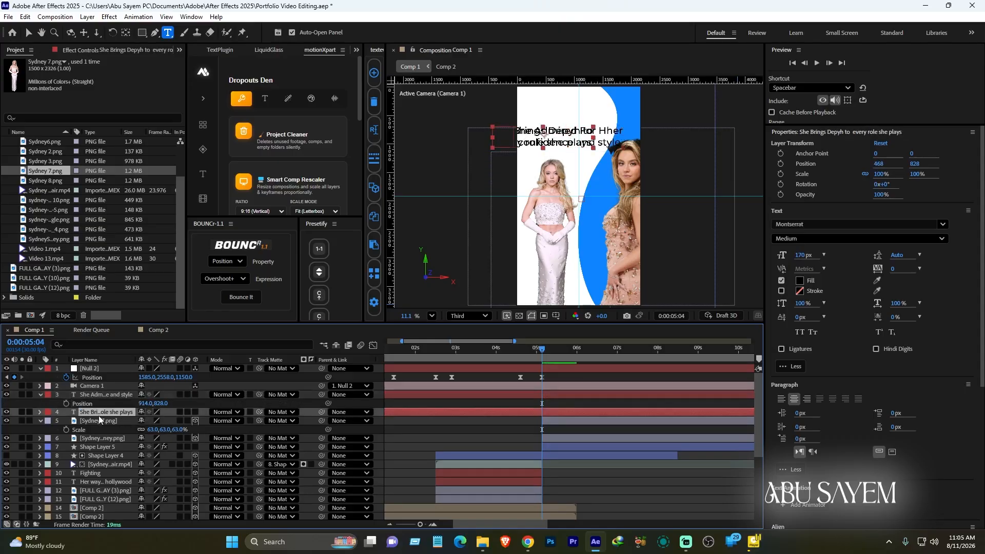
{"action": "left_click", "coordinate": [102, 396], "text": "shift"}
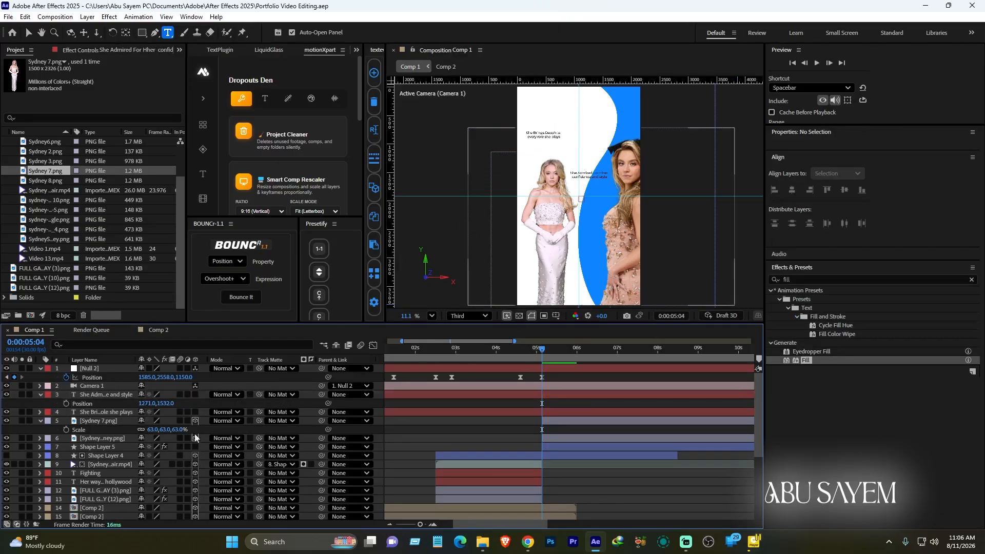
{"action": "left_click", "coordinate": [194, 412]}
{"action": "left_click", "coordinate": [195, 394]}
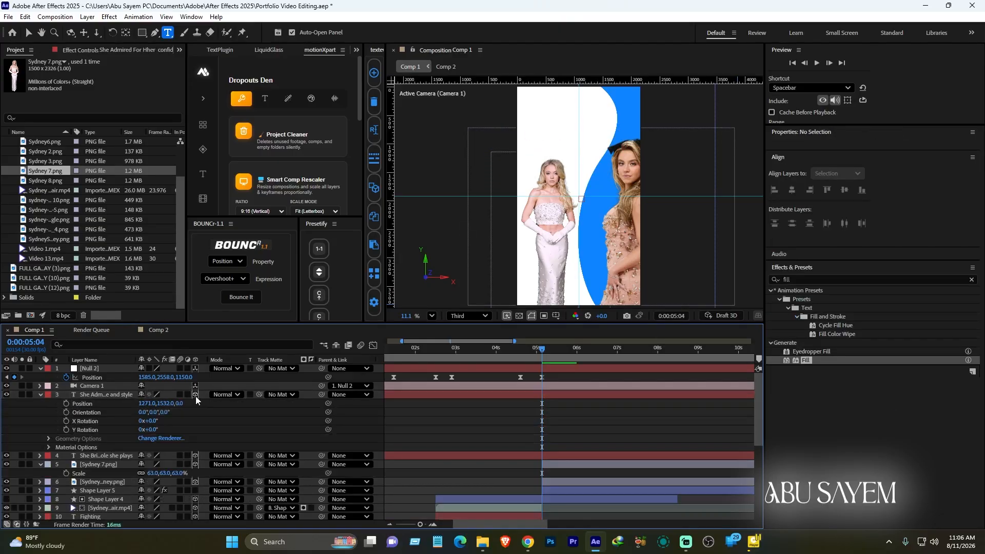
- Set both texts to about 28 px, placing "She Brings" in the upper white area and "She Admired" between the two photos
{"action": "left_click", "coordinate": [99, 456]}
{"action": "left_click", "coordinate": [102, 394], "text": "shift"}
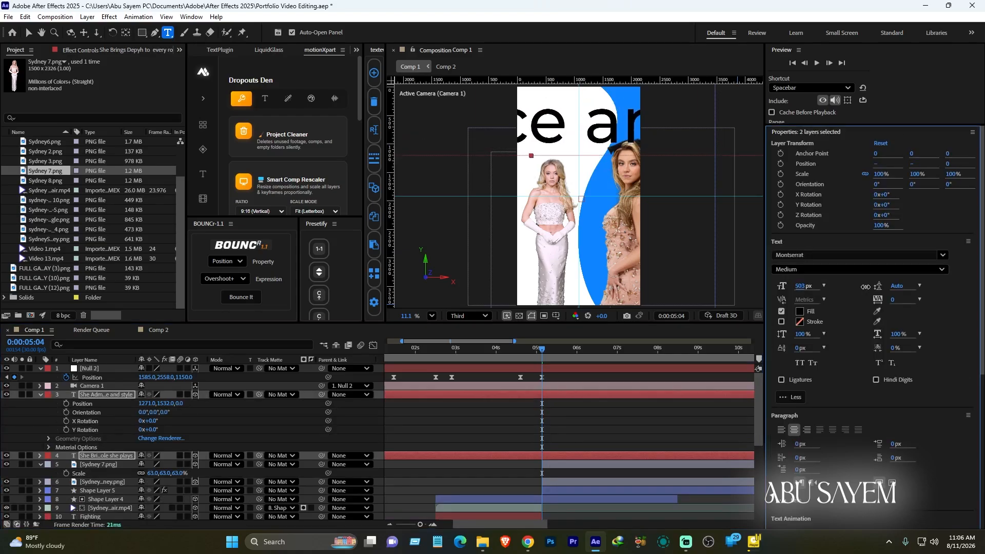
{"action": "left_click_drag", "start_coordinate": [865, 286], "coordinate": [894, 288]}
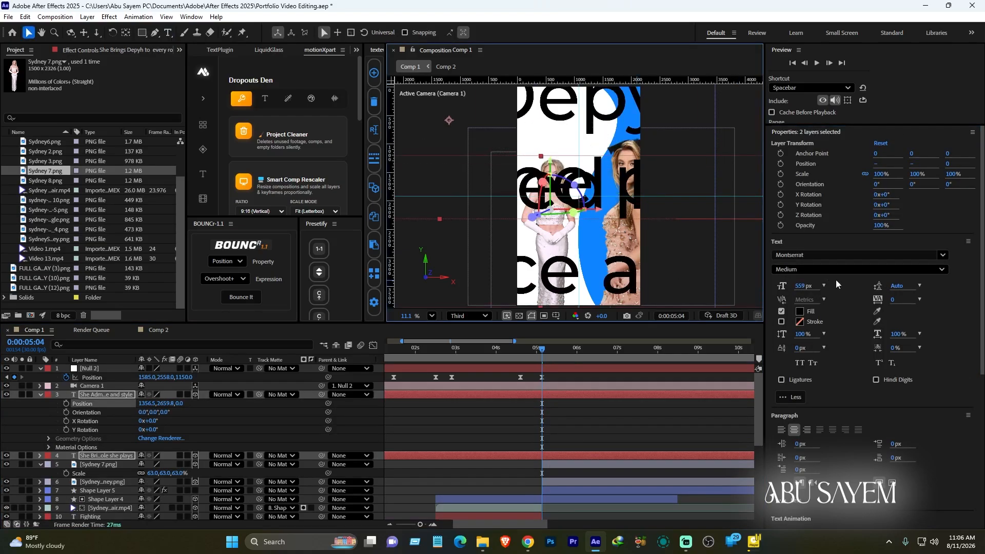
{"action": "left_click_drag", "start_coordinate": [605, 252], "coordinate": [579, 187]}
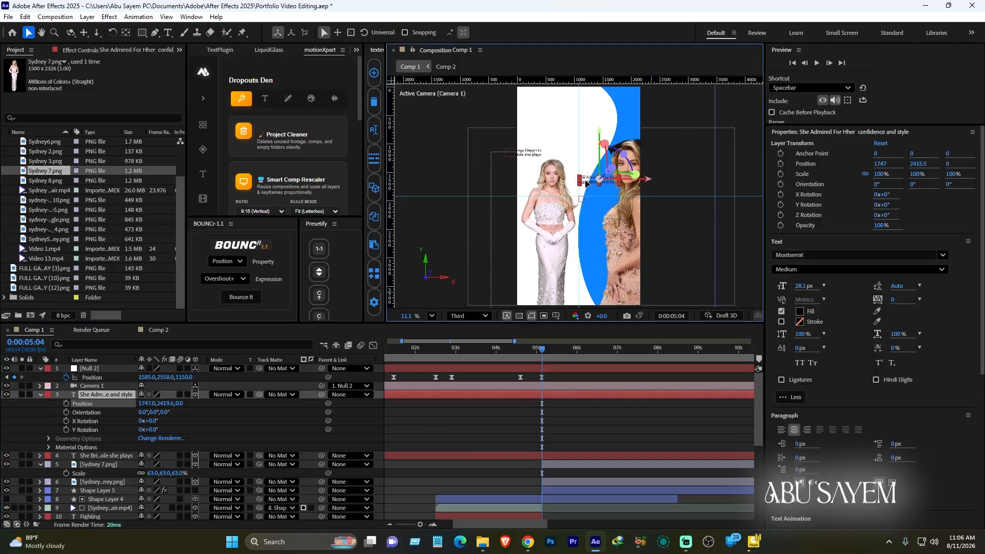
{"action": "left_click_drag", "start_coordinate": [529, 156], "coordinate": [545, 112]}
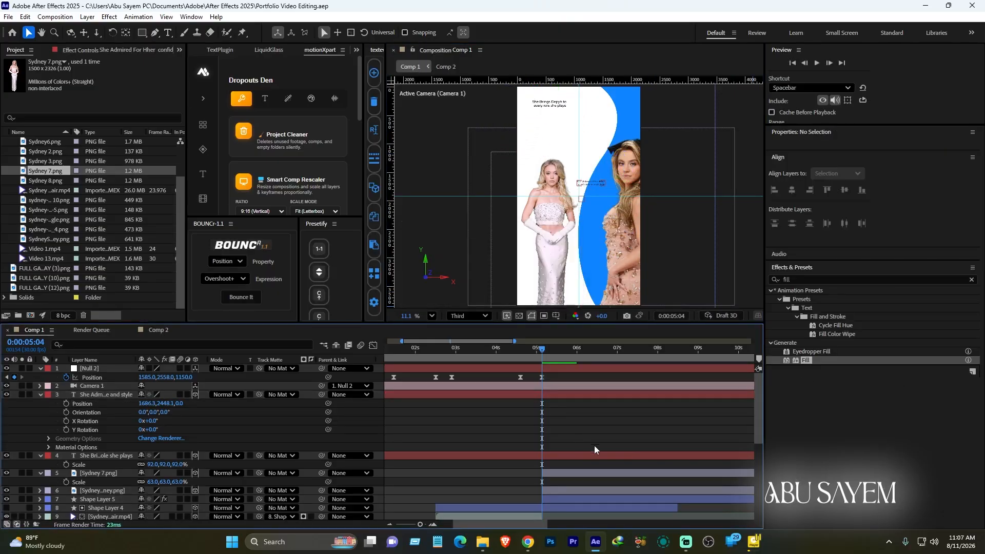
- Collapse the open properties of the two text layers and Sydney 7.png at 0:00:05:04
{"action": "left_click_drag", "start_coordinate": [544, 352], "coordinate": [541, 351]}
{"action": "left_click", "coordinate": [40, 395]}
{"action": "left_click", "coordinate": [41, 403]}
{"action": "left_click", "coordinate": [40, 412]}
{"action": "left_click", "coordinate": [109, 418]}
- Keyframe Sydney 7.png's position with eased keyframes so it rises from below and ends at 1362, 2965 at 0:00:05:11
{"action": "left_click", "coordinate": [108, 412]}
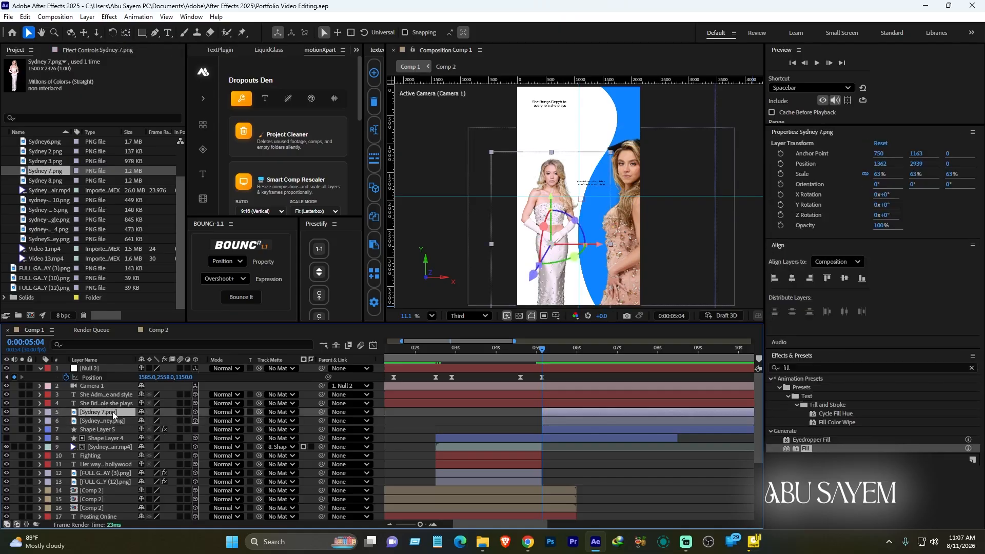
{"action": "left_click", "coordinate": [40, 412]}
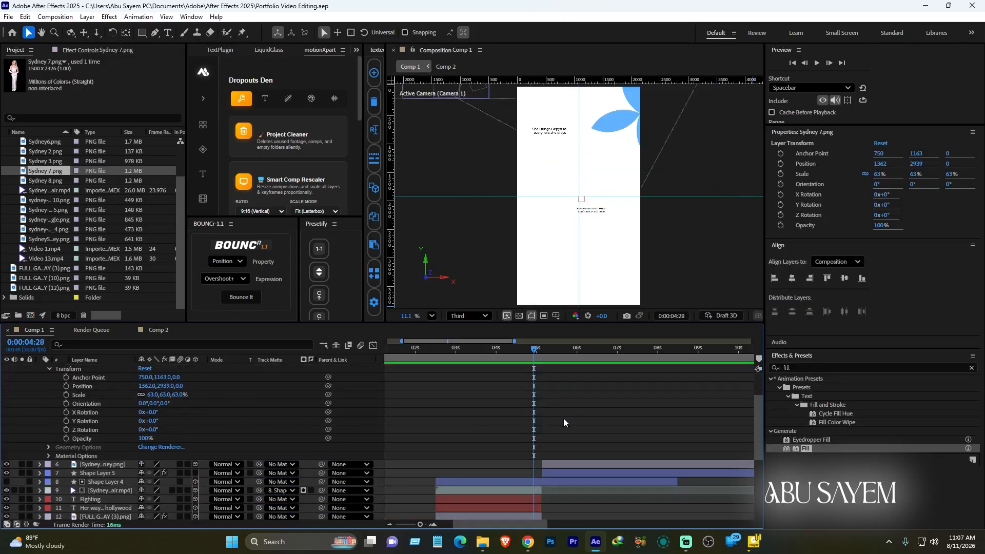
{"action": "left_click", "coordinate": [66, 413]}
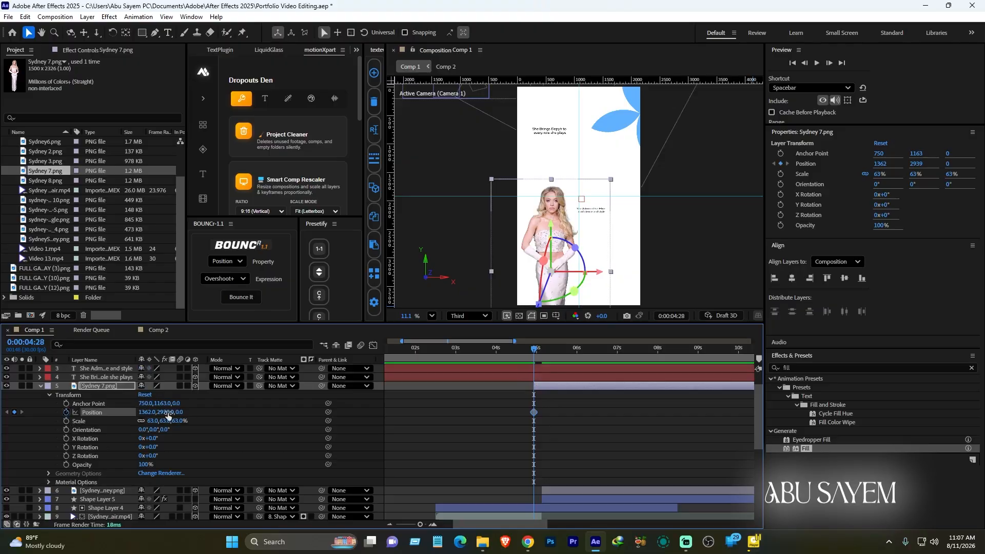
{"action": "left_click_drag", "start_coordinate": [165, 413], "coordinate": [569, 394]}
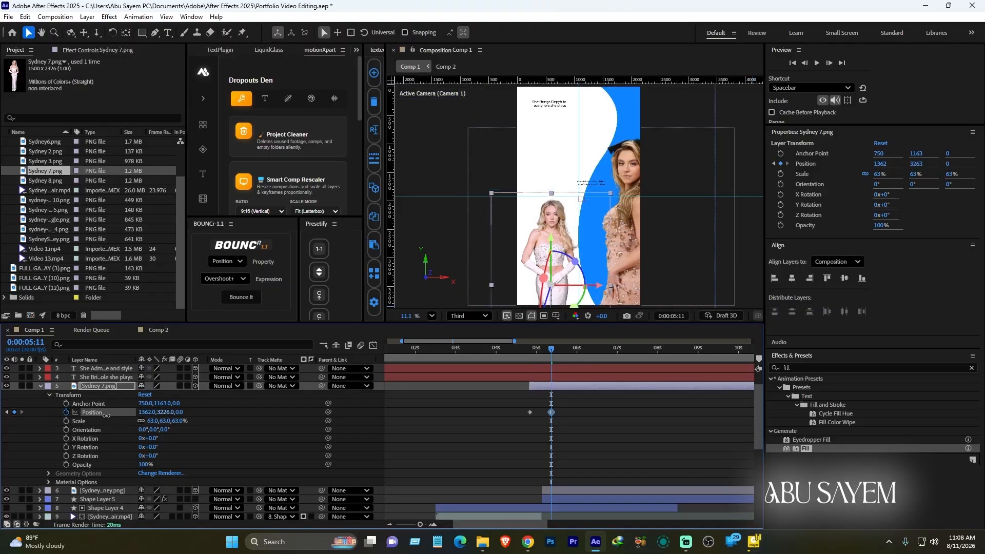
{"action": "left_click_drag", "start_coordinate": [161, 413], "coordinate": [52, 417]}
{"action": "left_click_drag", "start_coordinate": [165, 412], "coordinate": [143, 414]}
{"action": "left_click", "coordinate": [628, 430]}
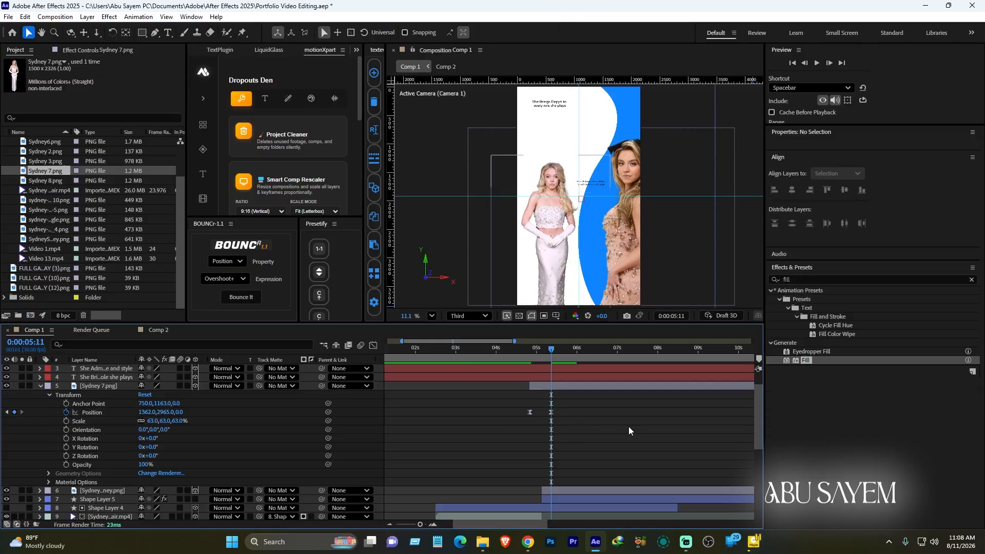
- Start SydneySweeney.png at 0:00:04:25 and keyframe its position to slide in horizontally, ending at 1764, 2720 at 0:00:05:22
{"action": "left_click", "coordinate": [41, 385]}
{"action": "left_click", "coordinate": [96, 395]}
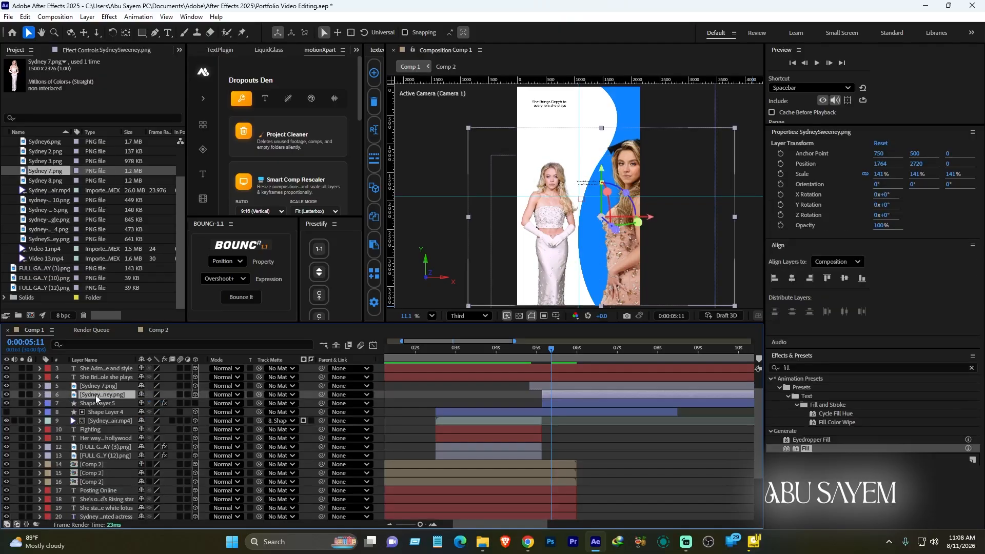
{"action": "left_click", "coordinate": [40, 395]}
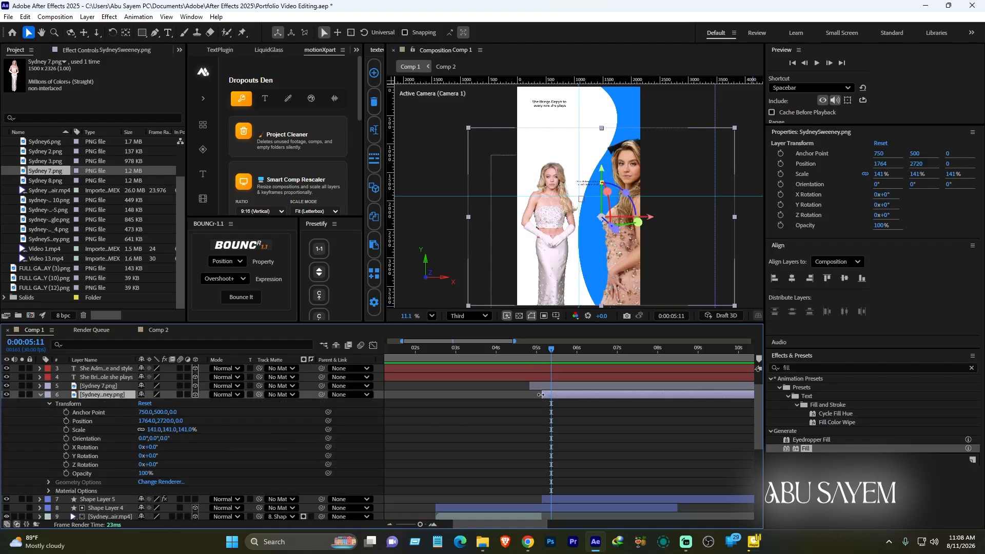
{"action": "left_click", "coordinate": [530, 353]}
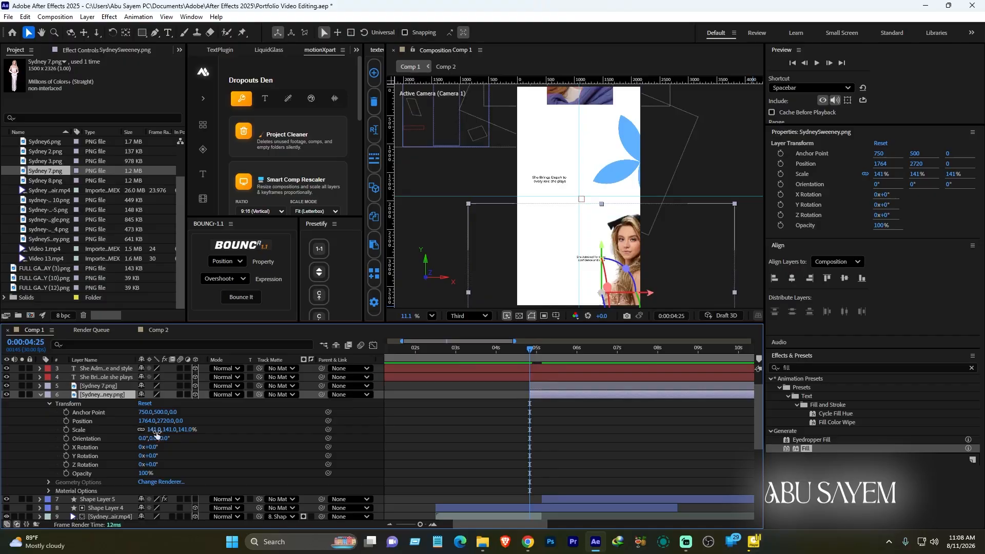
{"action": "left_click", "coordinate": [66, 420]}
{"action": "left_click_drag", "start_coordinate": [540, 420], "coordinate": [554, 422]}
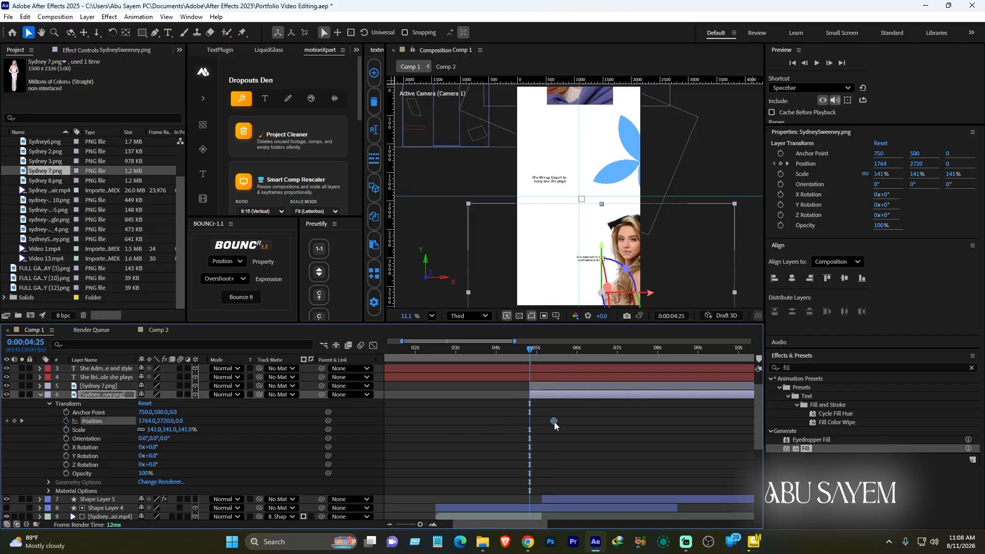
{"action": "left_click_drag", "start_coordinate": [147, 421], "coordinate": [291, 419]}
{"action": "left_click", "coordinate": [610, 439]}
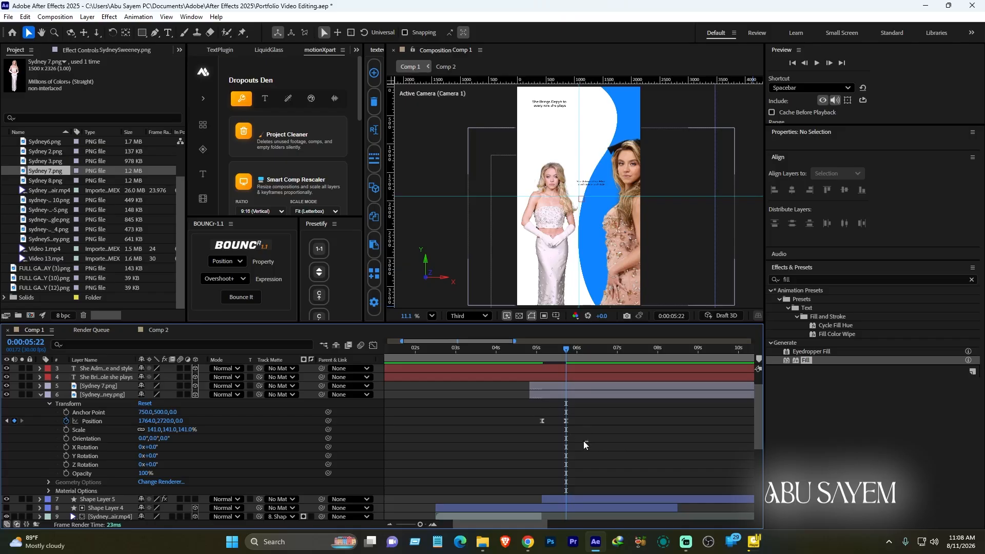
- Reshape the easing of SydneySweeney.png's position keyframes in the speed graph so it starts fast and settles slowly
{"action": "left_click_drag", "start_coordinate": [583, 444], "coordinate": [535, 416]}
{"action": "left_click", "coordinate": [373, 345]}
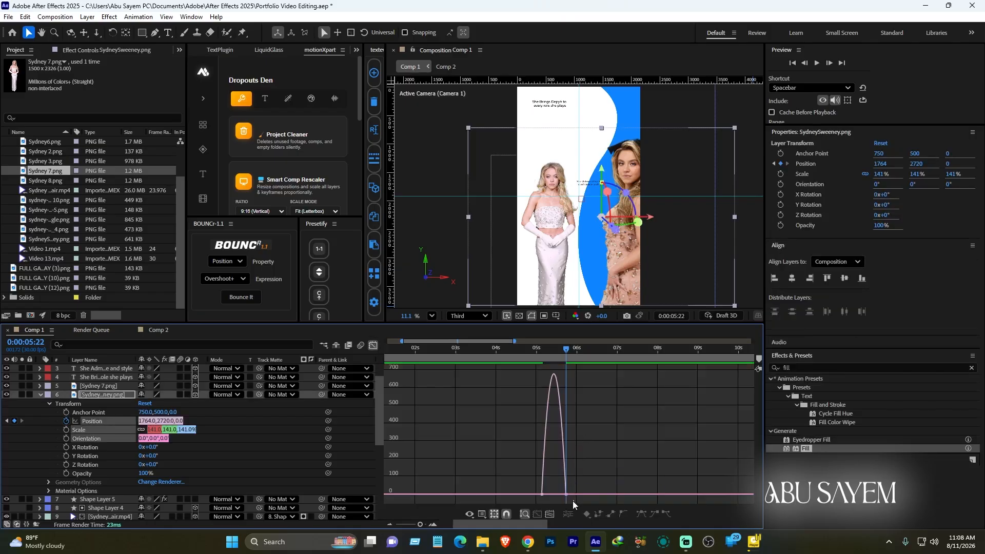
{"action": "left_click_drag", "start_coordinate": [572, 485], "coordinate": [537, 507]}
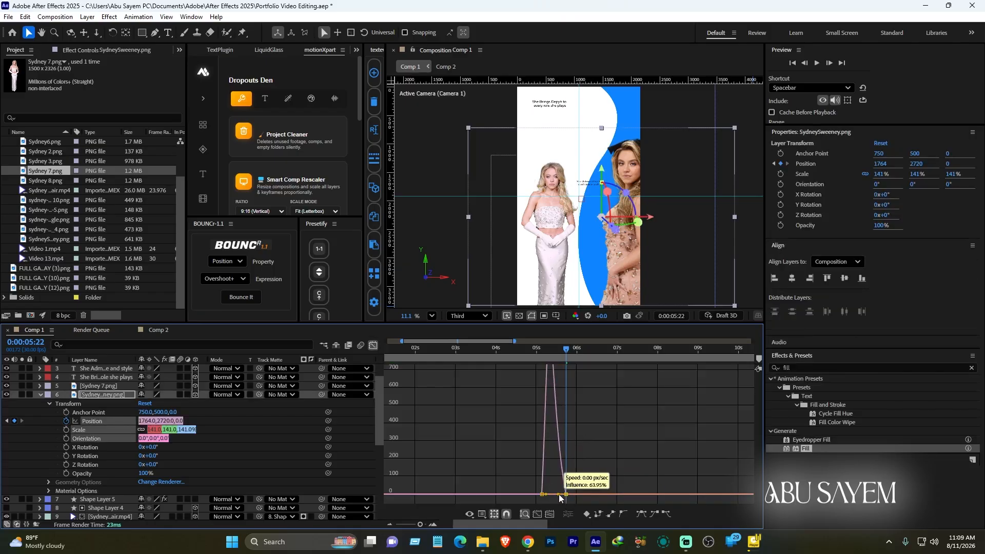
{"action": "left_click", "coordinate": [373, 345]}
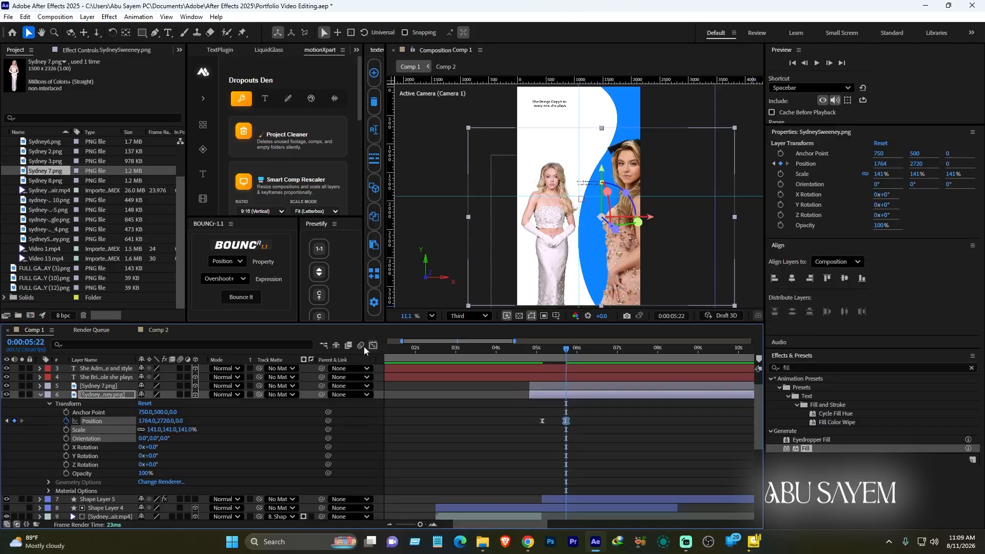
{"action": "left_click", "coordinate": [615, 455]}
- Keyframe Null 2's position at 0:00:05:28, then move it to 1358, 2485, 1587 at 0:00:06:09 to push in on the white-dress photo
{"action": "left_click", "coordinate": [576, 350]}
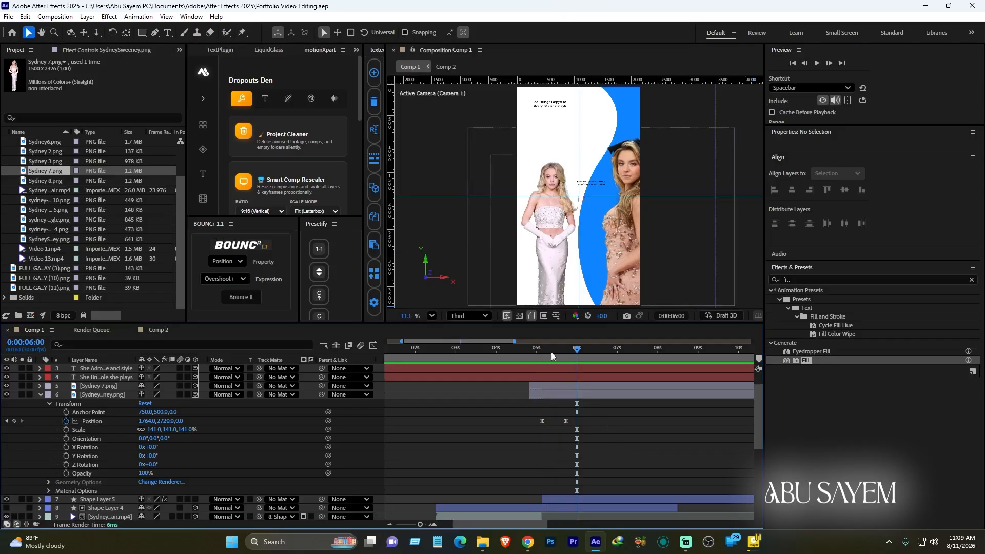
{"action": "left_click_drag", "start_coordinate": [579, 350], "coordinate": [578, 352]}
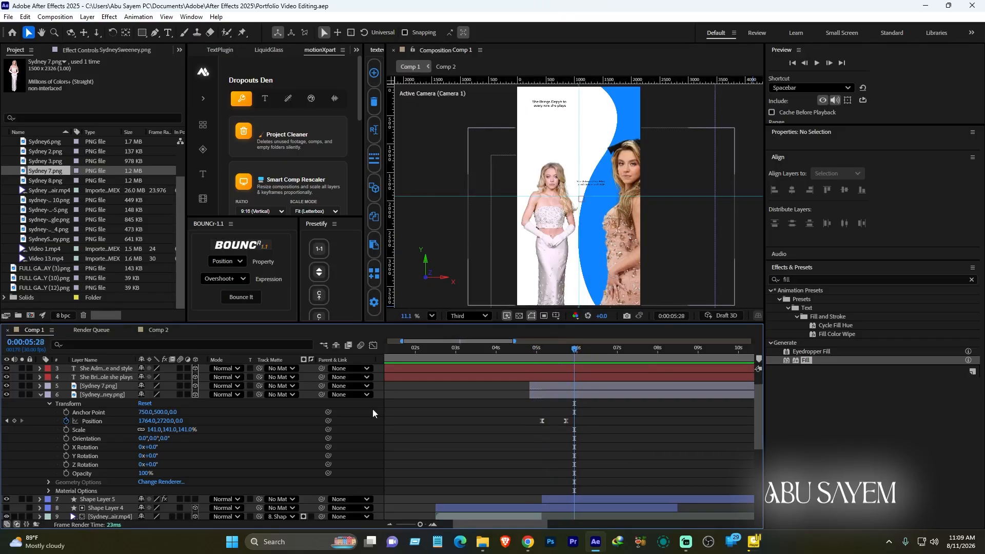
{"action": "left_click", "coordinate": [39, 395]}
{"action": "scroll", "coordinate": [82, 398], "scroll_direction": "up", "scroll_amount": 1}
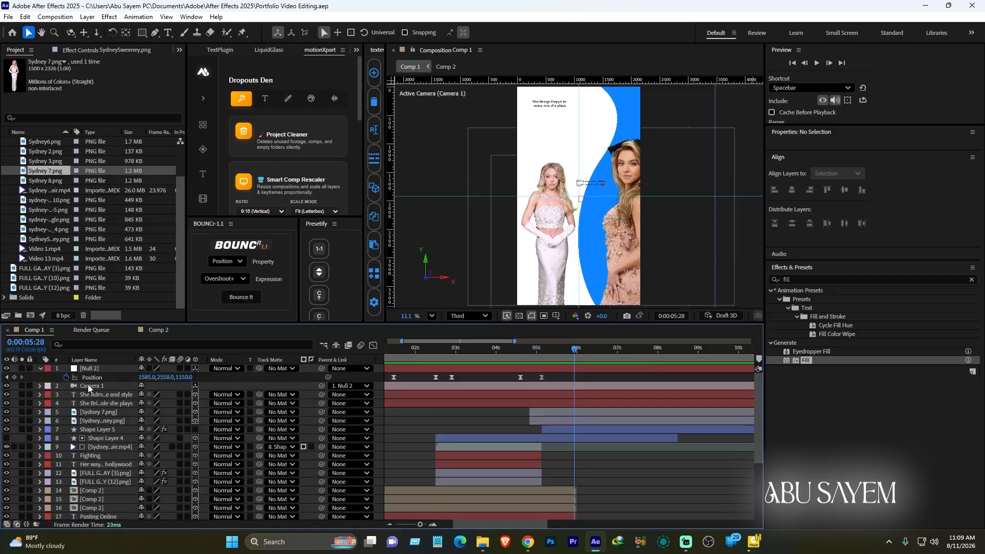
{"action": "left_click", "coordinate": [93, 387]}
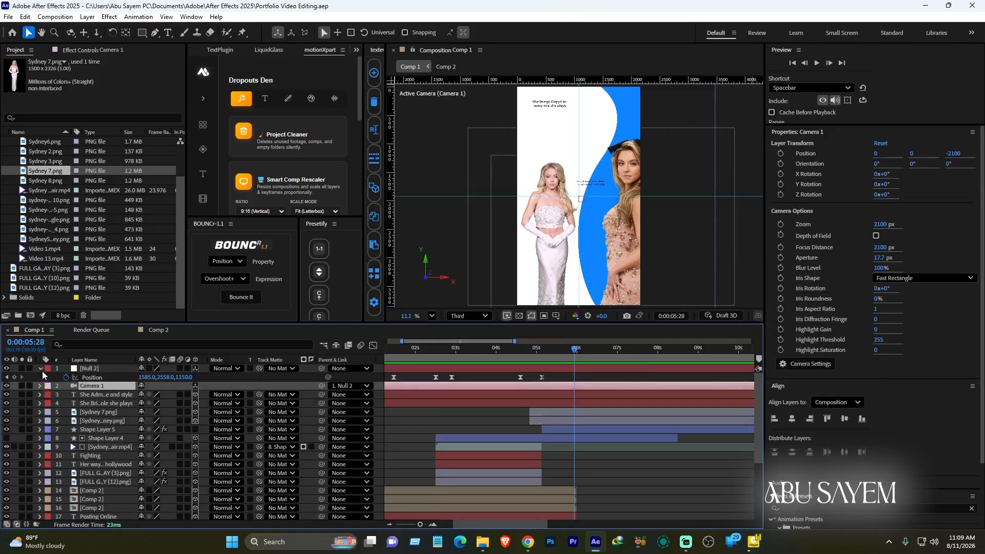
{"action": "left_click", "coordinate": [88, 369]}
{"action": "left_click", "coordinate": [681, 477]}
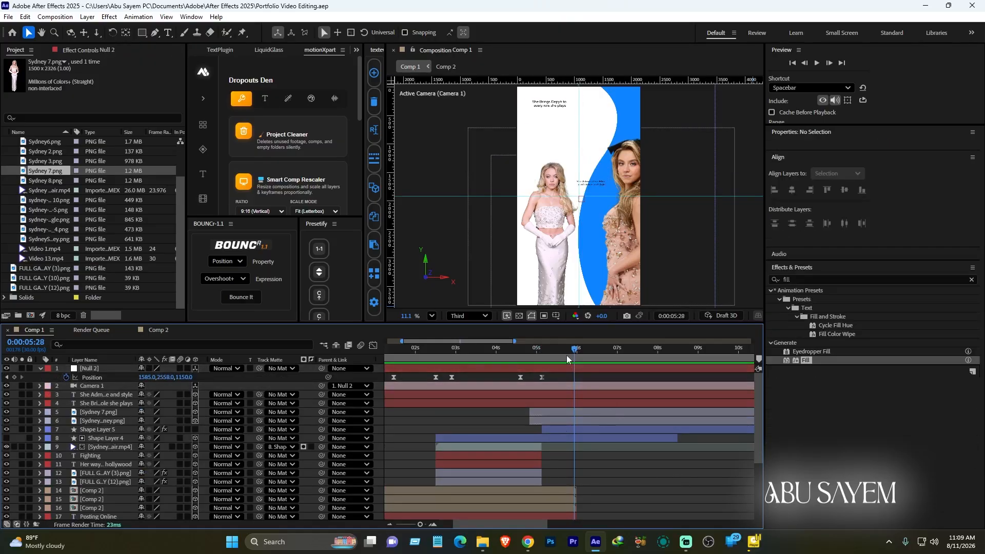
{"action": "left_click", "coordinate": [14, 376]}
{"action": "left_click_drag", "start_coordinate": [573, 353], "coordinate": [588, 355]}
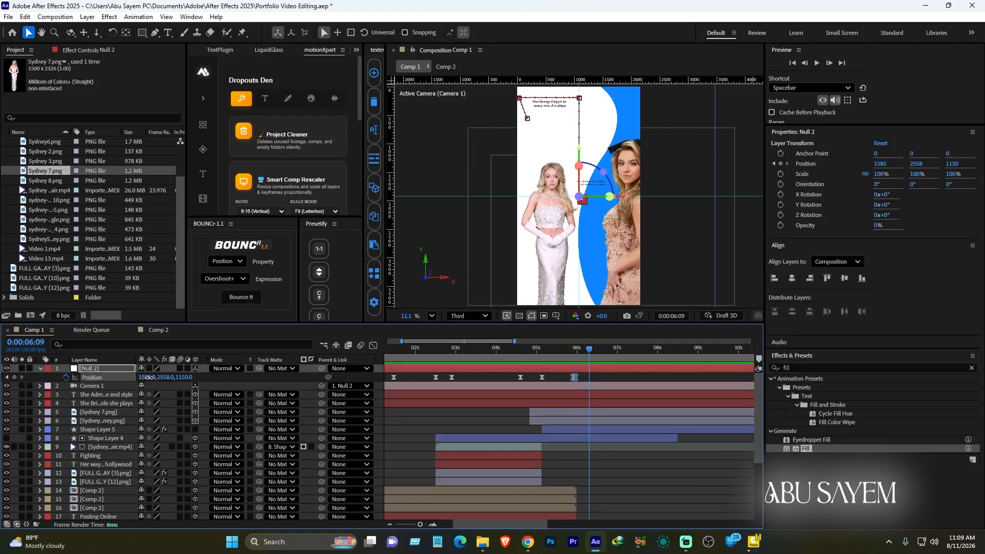
{"action": "left_click_drag", "start_coordinate": [149, 377], "coordinate": [35, 378]}
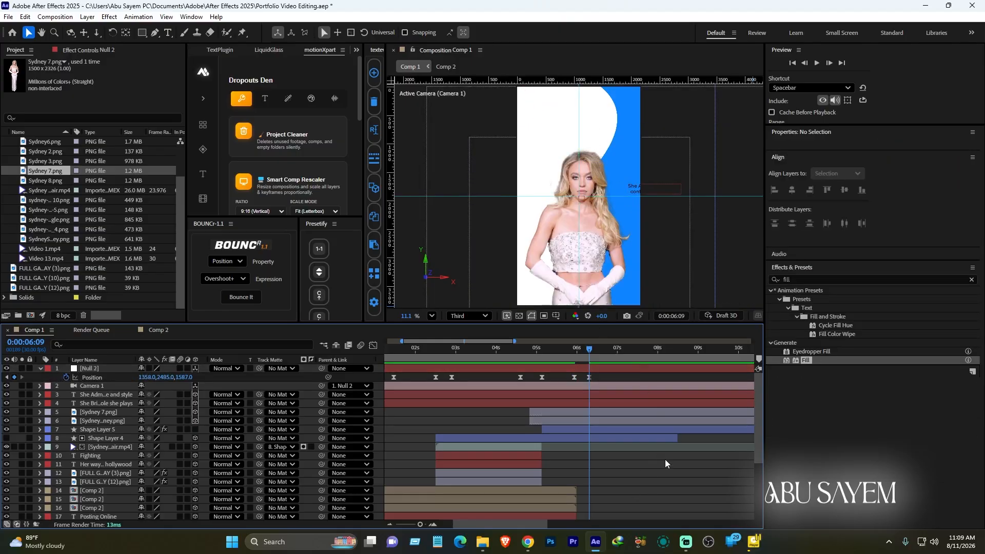
- Duplicate the "She Admired" caption and place the copy above the woman's head at 1371.3, 2211.1
{"action": "left_click", "coordinate": [116, 396]}
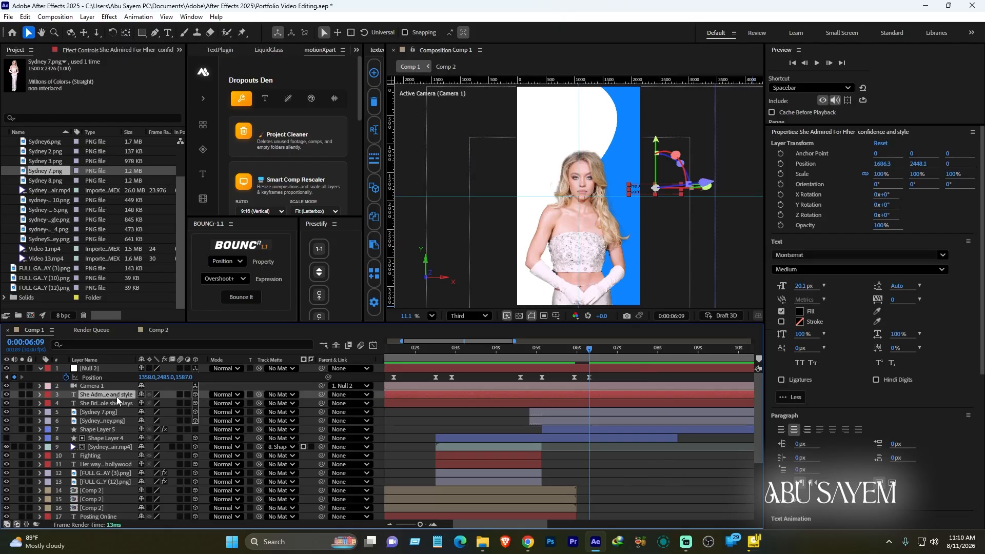
{"action": "key", "text": "ctrl+d"}
{"action": "left_click", "coordinate": [644, 506]}
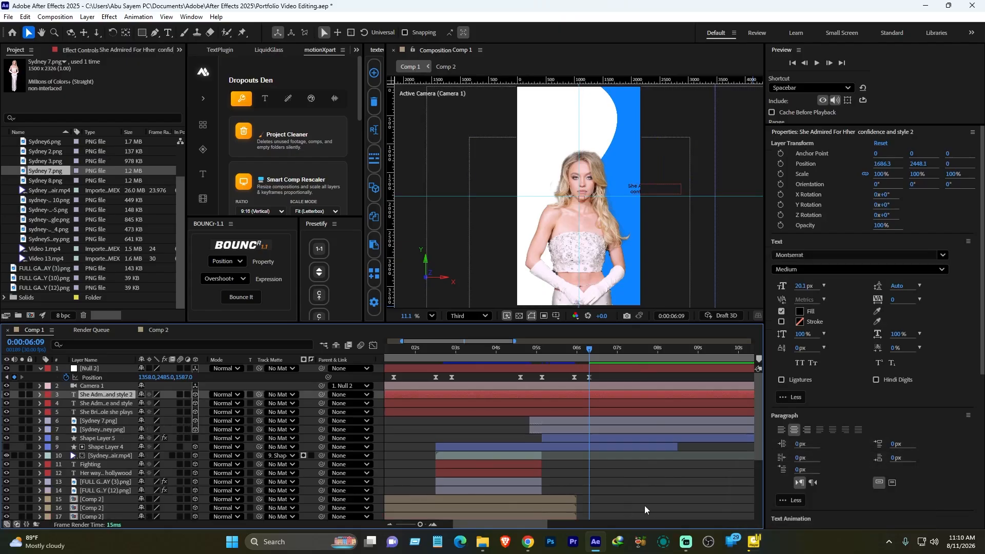
{"action": "left_click", "coordinate": [110, 395]}
{"action": "key", "text": "p"}
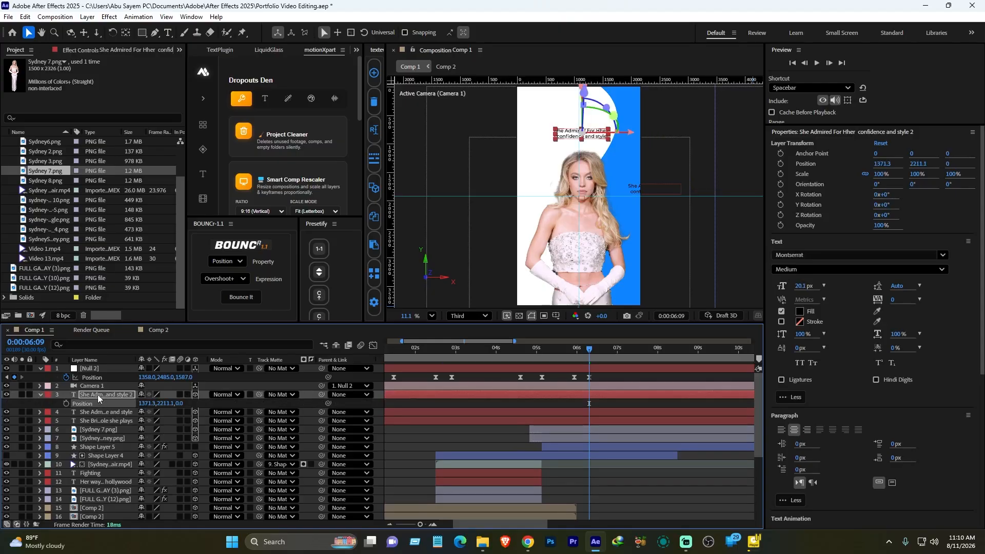
- Replace the duplicated caption's text with "Turn fam into the power"
{"action": "double_click", "coordinate": [97, 395]}
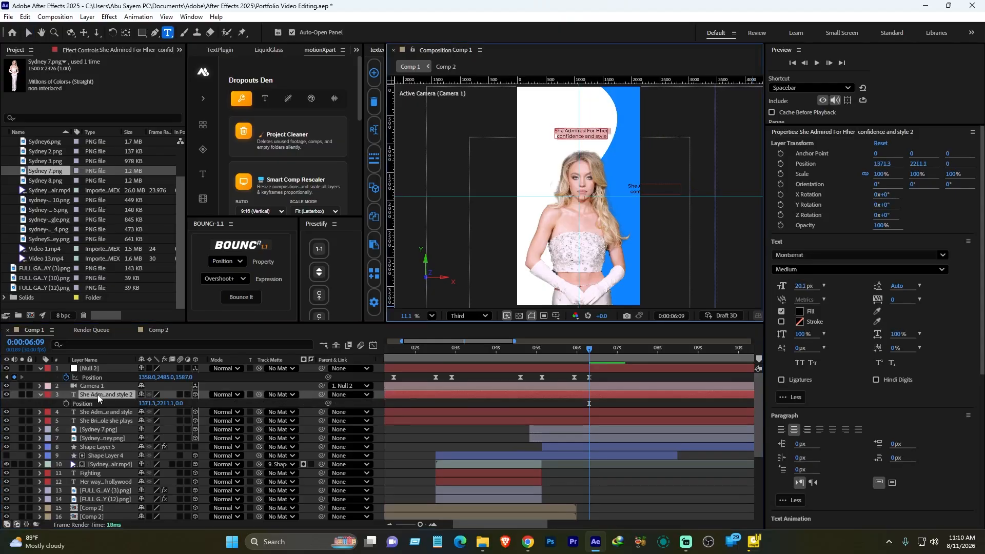
{"action": "type", "text": "Turn Fam into the power"}
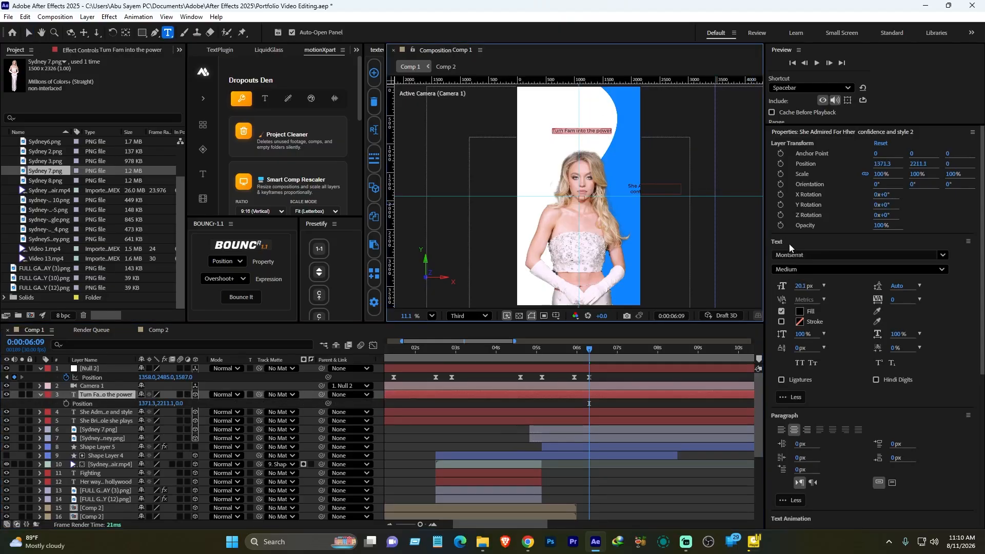
{"action": "left_click", "coordinate": [566, 129]}
{"action": "key", "text": "BackSpace"}
{"action": "type", "text": "f"}
- Set the whole "Turn fam into the power" caption to Montserrat Bold at 29.1 px
{"action": "key", "text": "ctrl+a"}
{"action": "left_click", "coordinate": [859, 269]}
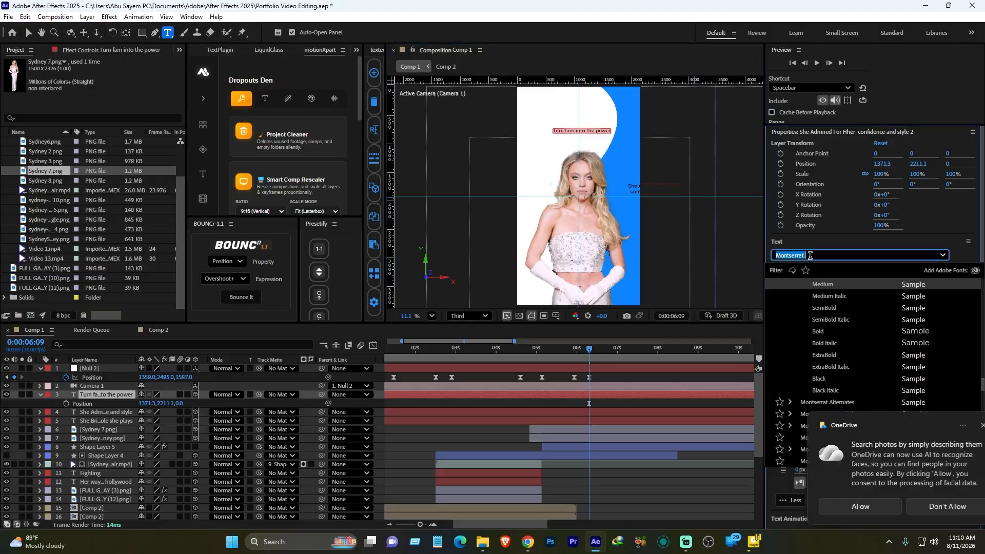
{"action": "left_click", "coordinate": [808, 442]}
{"action": "left_click_drag", "start_coordinate": [803, 286], "coordinate": [811, 288]}
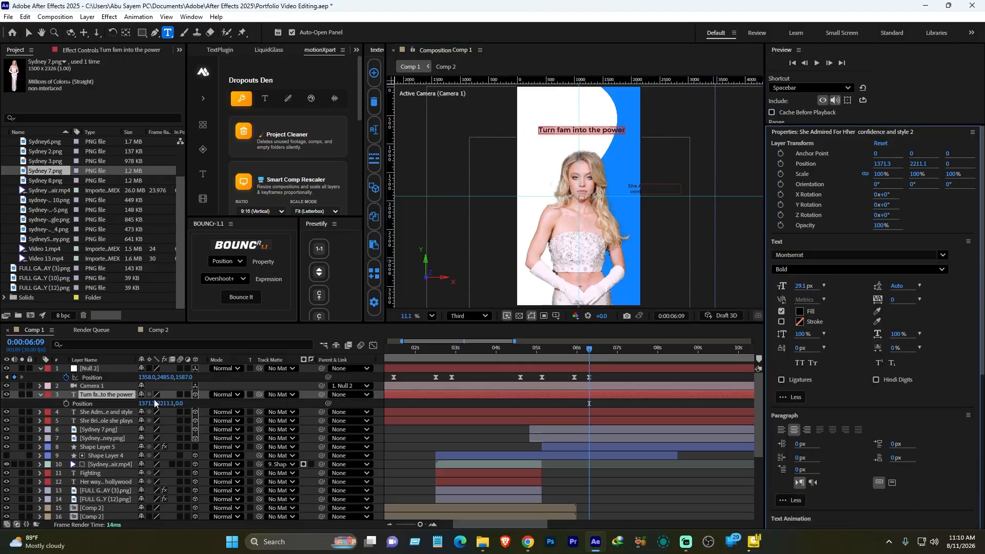
- Start the "Turn fam" caption at 0:00:06:09 and add a text animator with Position 0, 46 and Opacity 0%
{"action": "left_click", "coordinate": [41, 395]}
{"action": "left_click", "coordinate": [41, 395]}
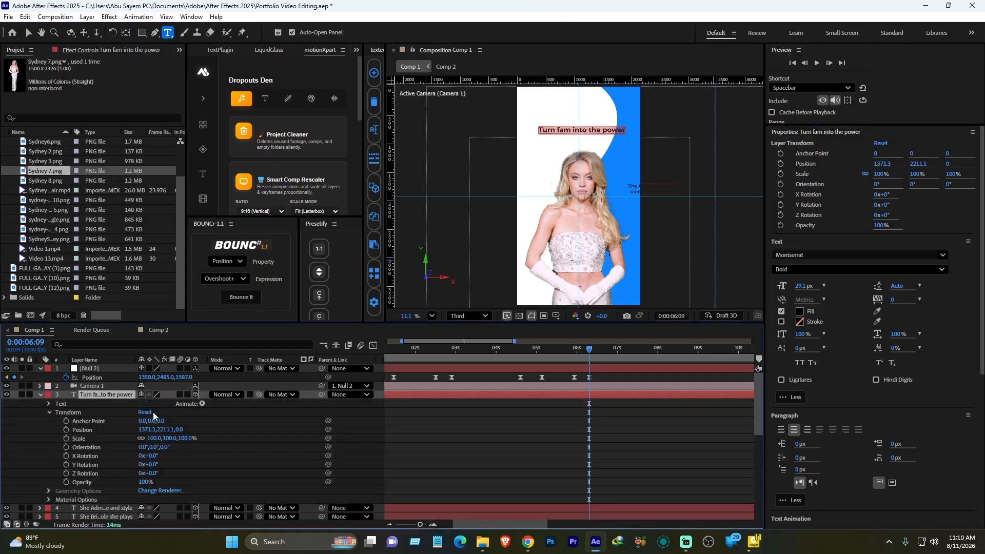
{"action": "left_click", "coordinate": [202, 406]}
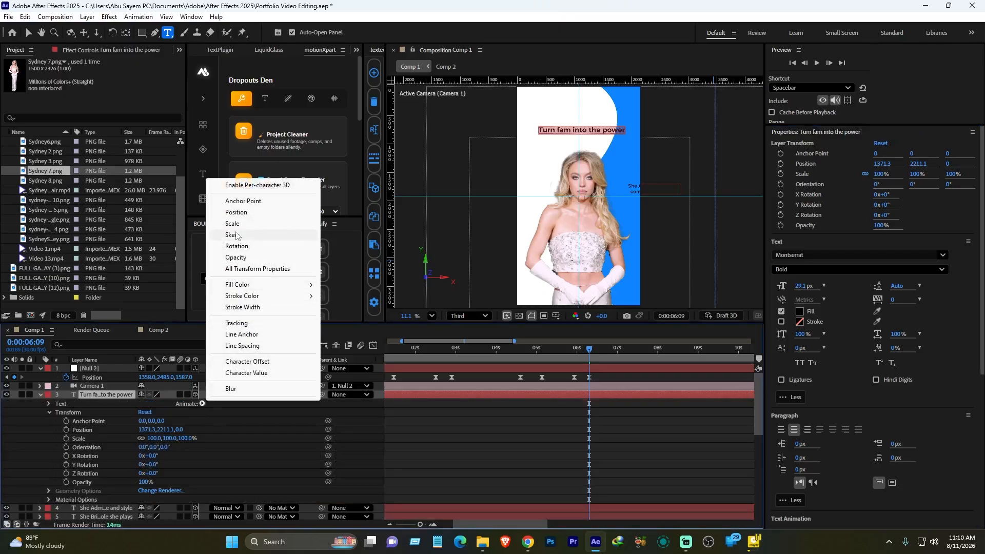
{"action": "left_click", "coordinate": [236, 212]}
{"action": "left_click", "coordinate": [203, 439]}
{"action": "mouse_move", "coordinate": [236, 442]}
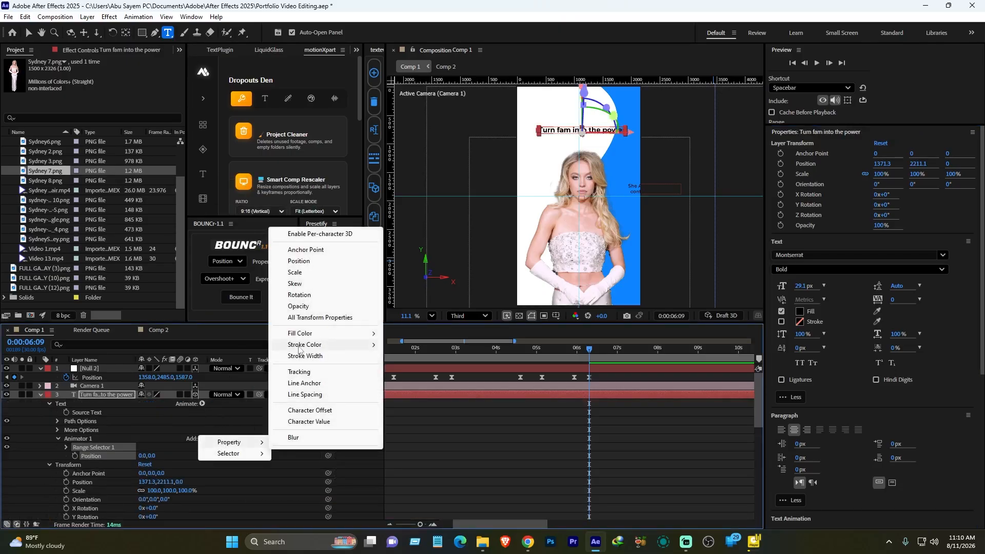
{"action": "left_click", "coordinate": [298, 306]}
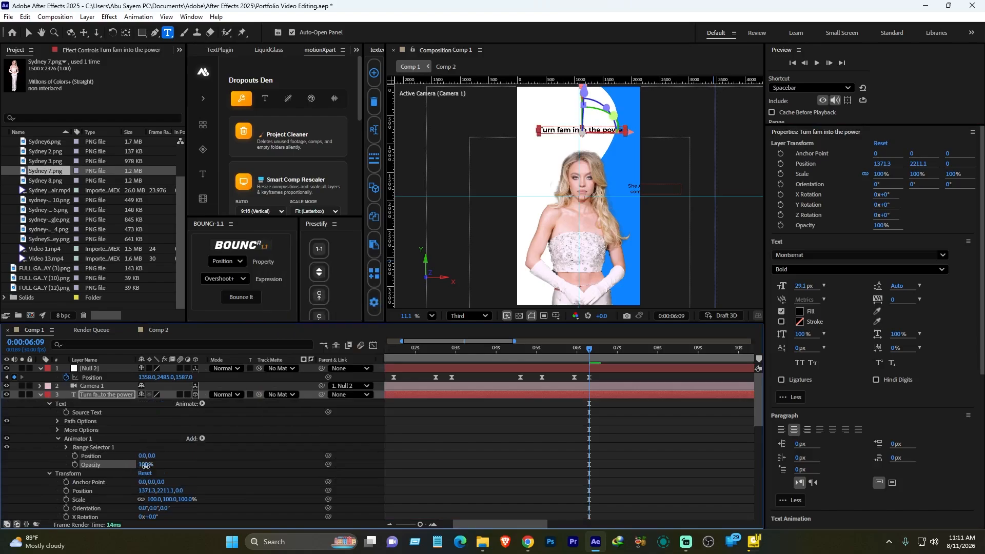
{"action": "left_click", "coordinate": [125, 454]}
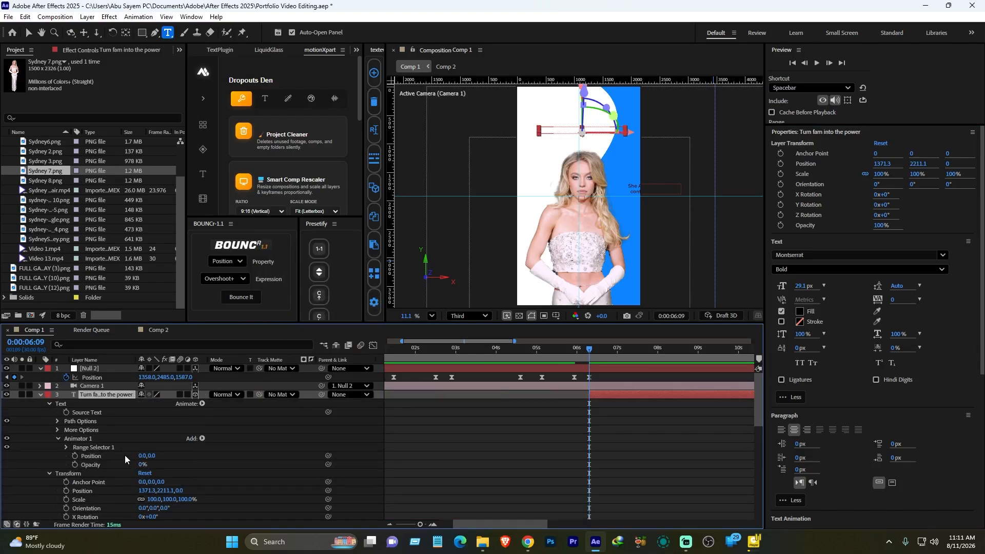
{"action": "left_click_drag", "start_coordinate": [149, 456], "coordinate": [174, 456]}
- Keyframe the caption's Range Selector Offset from 0 at 0:00:06:09 to a fully revealed text at 0:00:07:03
{"action": "left_click", "coordinate": [65, 447]}
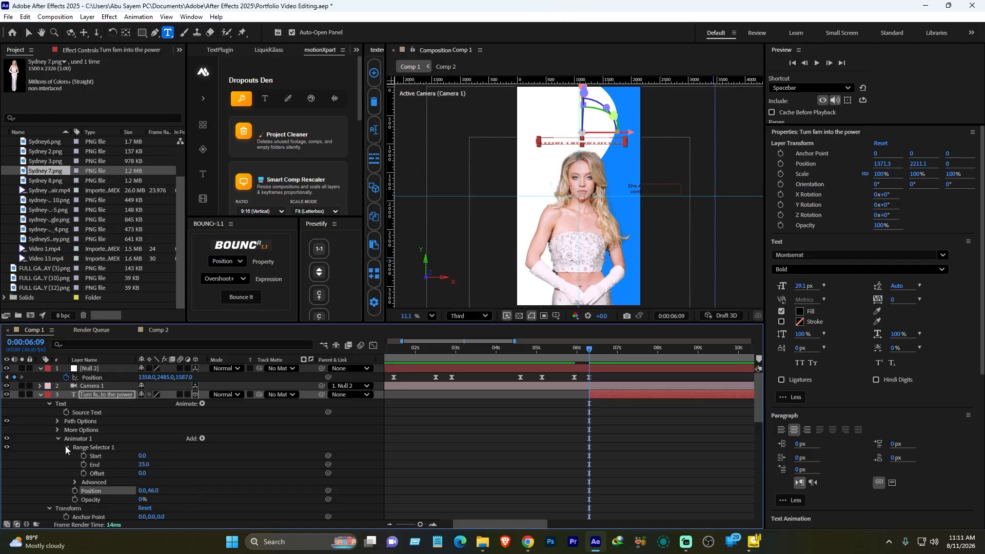
{"action": "left_click", "coordinate": [83, 473]}
{"action": "key", "text": "space"}
{"action": "left_click_drag", "start_coordinate": [141, 472], "coordinate": [181, 484]}
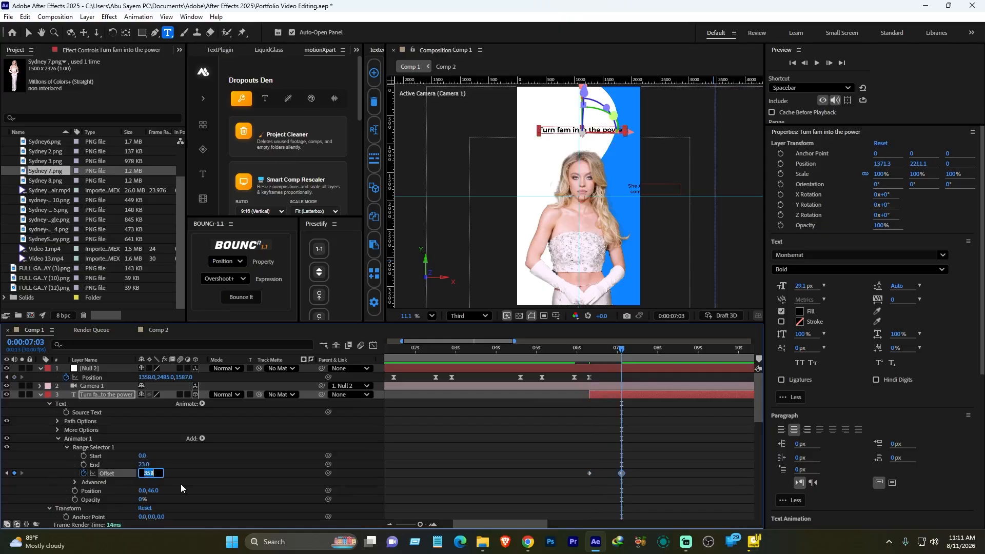
{"action": "key", "text": "Page_Up"}
{"action": "key", "text": "Page_Up"}
{"action": "key", "text": "Page_Up"}
{"action": "key", "text": "Page_Up"}
{"action": "key", "text": "Page_Up"}
{"action": "key", "text": "Page_Up"}
{"action": "key", "text": "Page_Up"}
{"action": "key", "text": "Page_Up"}
{"action": "key", "text": "Page_Up"}
- Base the caption's range selector on Words, apply Easy Ease to both Offset keyframes and collapse the layer
{"action": "left_click", "coordinate": [75, 482]}
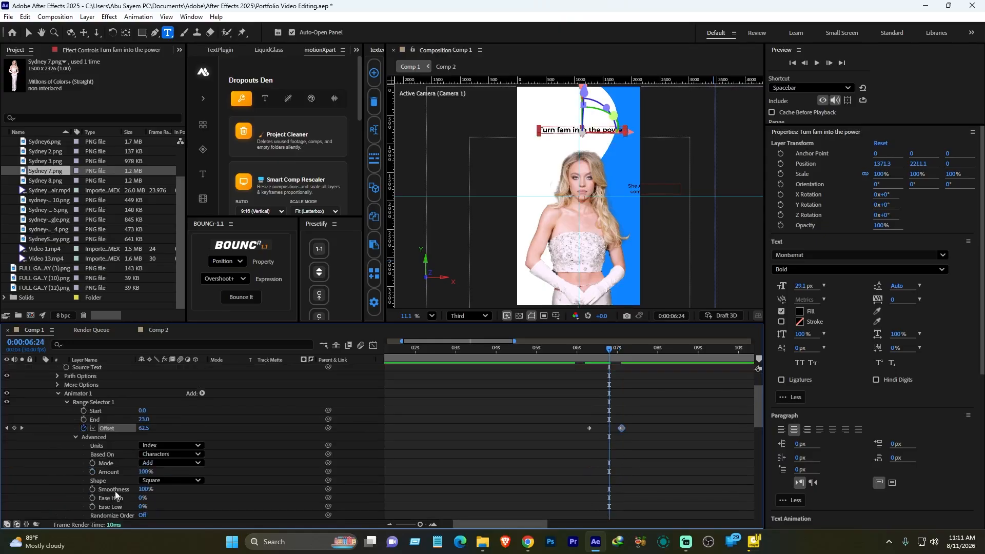
{"action": "left_click", "coordinate": [159, 454]}
{"action": "left_click", "coordinate": [166, 488]}
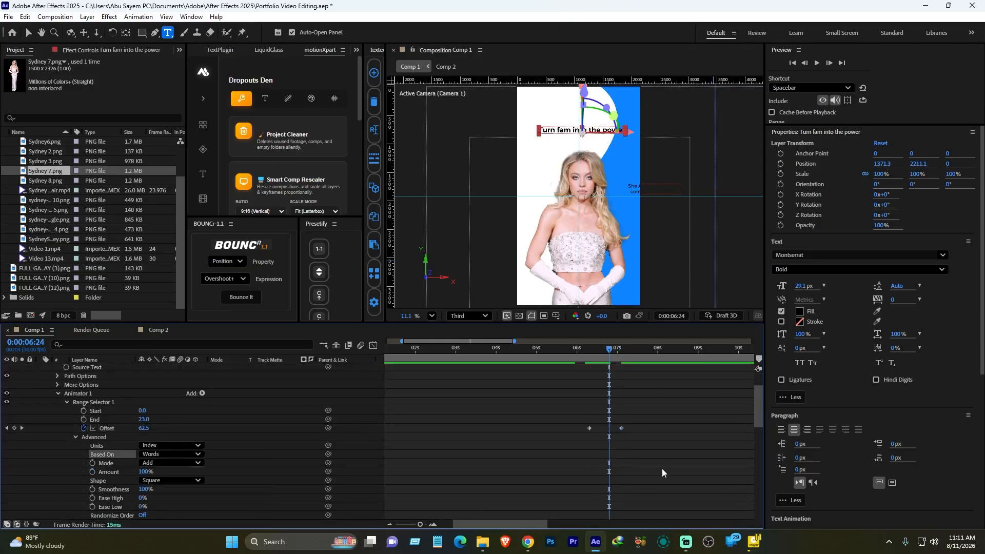
{"action": "left_click_drag", "start_coordinate": [660, 457], "coordinate": [571, 400]}
{"action": "key", "text": "F9"}
{"action": "left_click", "coordinate": [645, 444]}
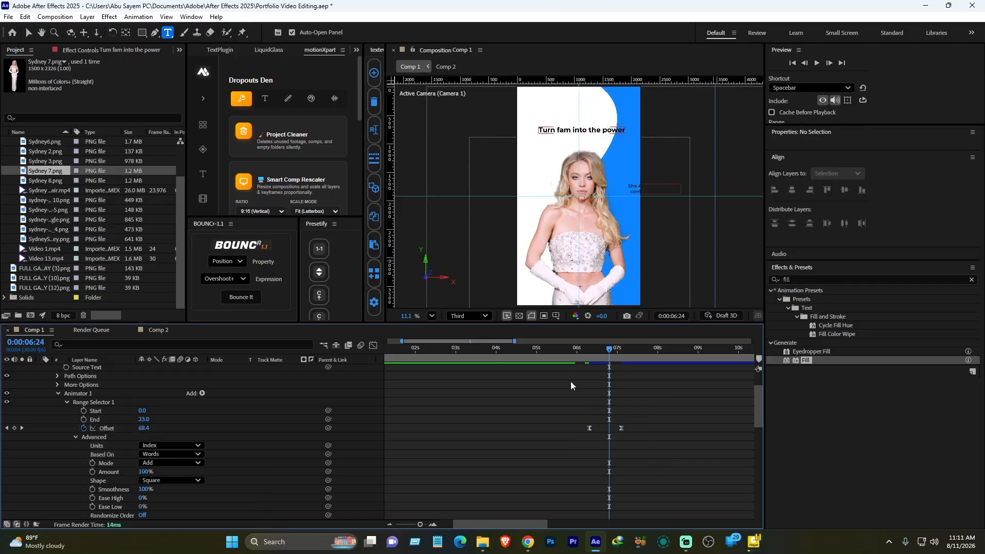
{"action": "scroll", "coordinate": [52, 407], "scroll_direction": "up", "scroll_amount": 2}
{"action": "left_click", "coordinate": [40, 394]}
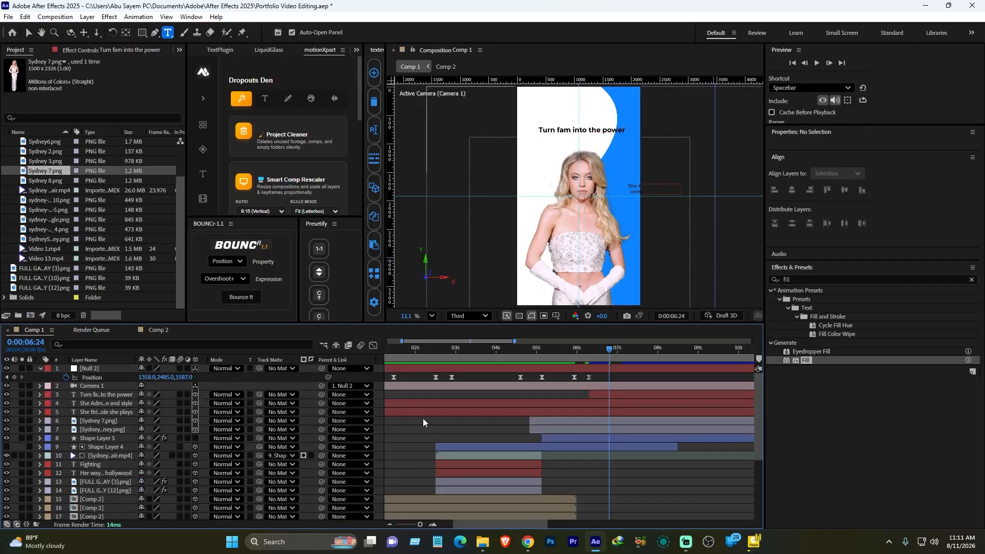
- Trim the "She Admired" and "She Brings" captions to start with the photo layers and keyframe their opacity at 0% at 0:00:04:28
{"action": "left_click", "coordinate": [405, 414]}
{"action": "left_click", "coordinate": [405, 404], "text": "shift"}
{"action": "mouse_move", "coordinate": [541, 354]}
{"action": "left_mouse_down"}
{"action": "mouse_move", "coordinate": [521, 352]}
{"action": "mouse_move", "coordinate": [534, 353]}
{"action": "left_mouse_up"}
{"action": "key", "text": "alt+bracketleft"}
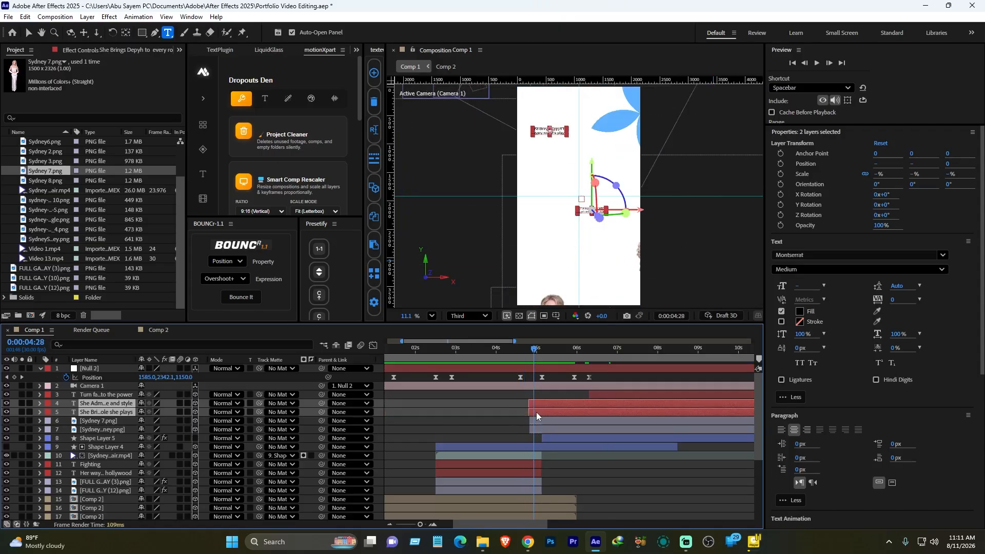
{"action": "key", "text": "alt+Page_Down"}
{"action": "key", "text": "alt+shift+t"}
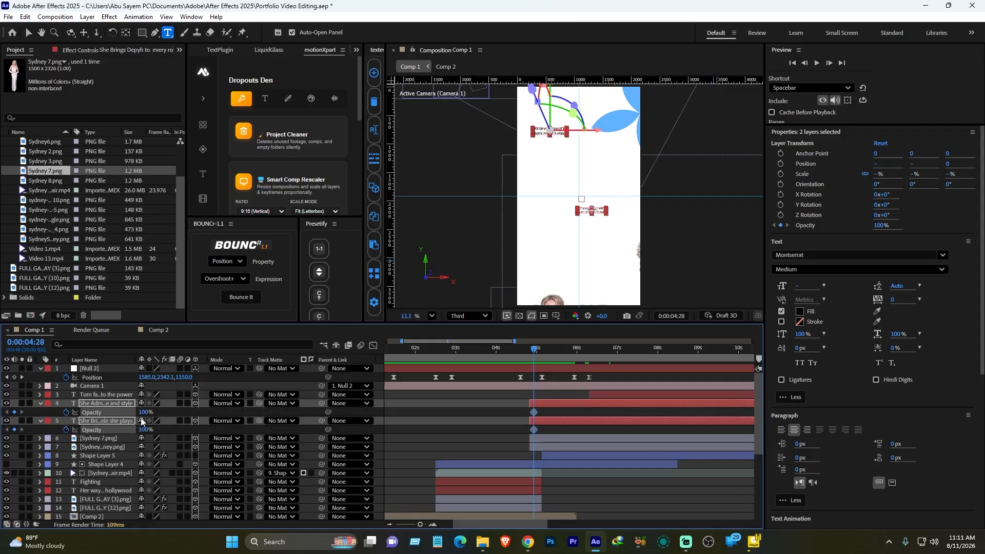
{"action": "left_click_drag", "start_coordinate": [145, 412], "coordinate": [103, 412]}
- Fade both captions from 0% at 0:00:05:12 to 100% opacity at 0:00:05:21, deleting their keyframes at 0:00:04:28
{"action": "left_click", "coordinate": [553, 349]}
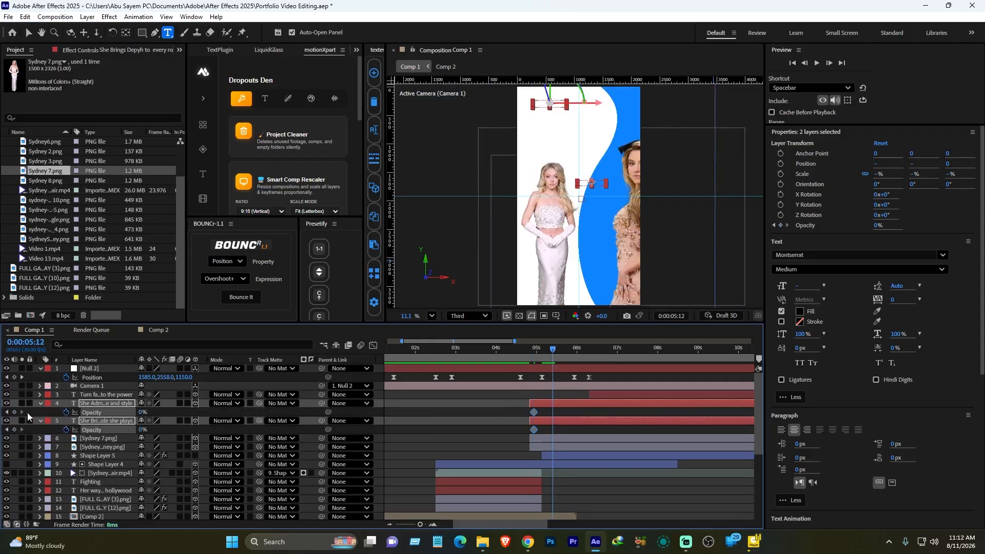
{"action": "left_click", "coordinate": [15, 412]}
{"action": "left_click", "coordinate": [14, 429]}
{"action": "left_click", "coordinate": [564, 348]}
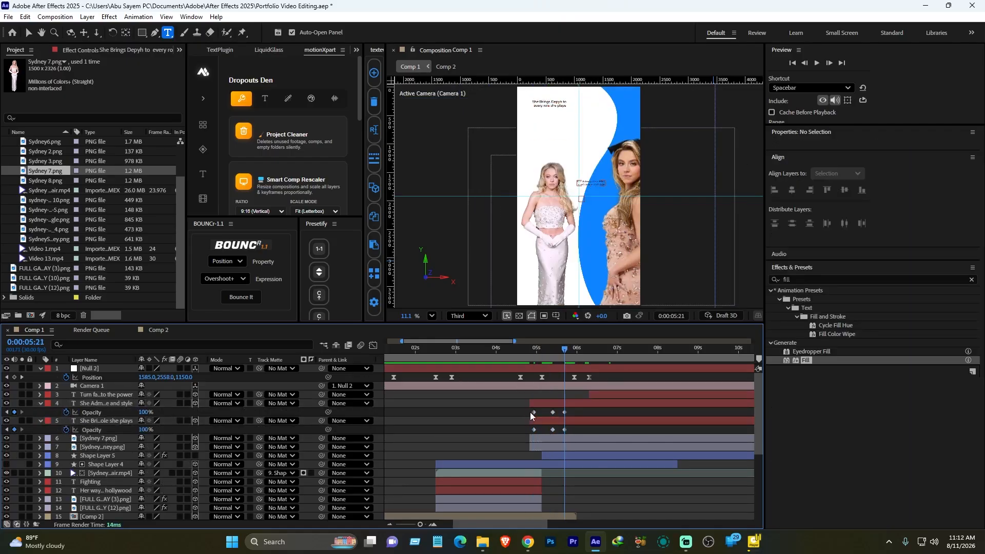
{"action": "left_click", "coordinate": [533, 429]}
{"action": "key", "text": "Delete"}
- Trim both captions to their first opacity keyframes and shift them earlier so the fades run from 0:00:05:03 to 0:00:05:12
{"action": "left_click_drag", "start_coordinate": [532, 403], "coordinate": [553, 421]}
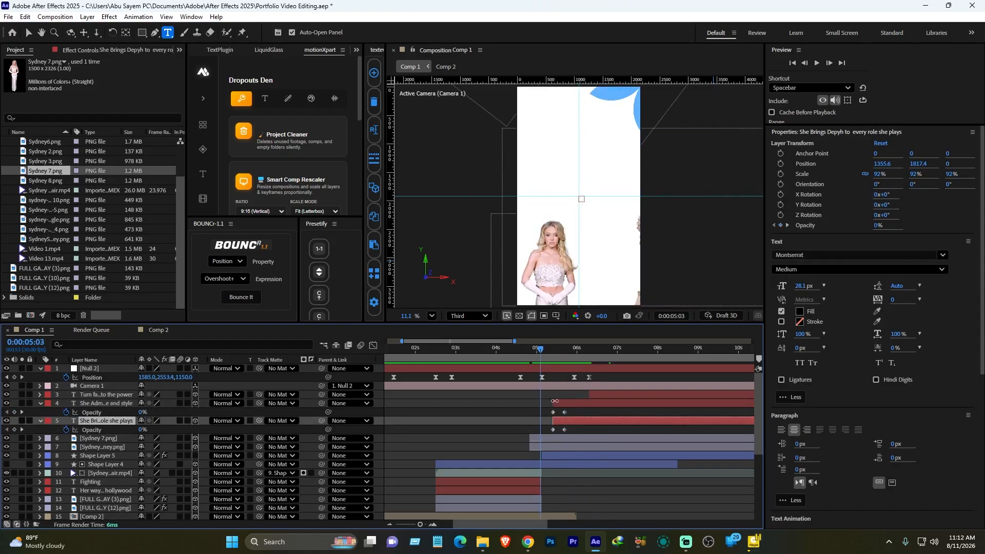
{"action": "left_click_drag", "start_coordinate": [566, 403], "coordinate": [554, 419]}
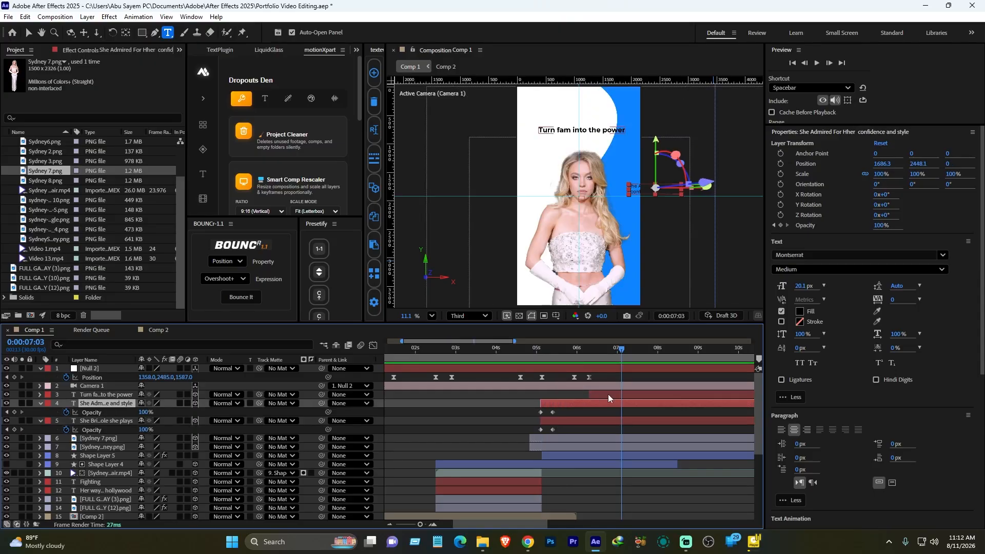
{"action": "left_click", "coordinate": [608, 394]}
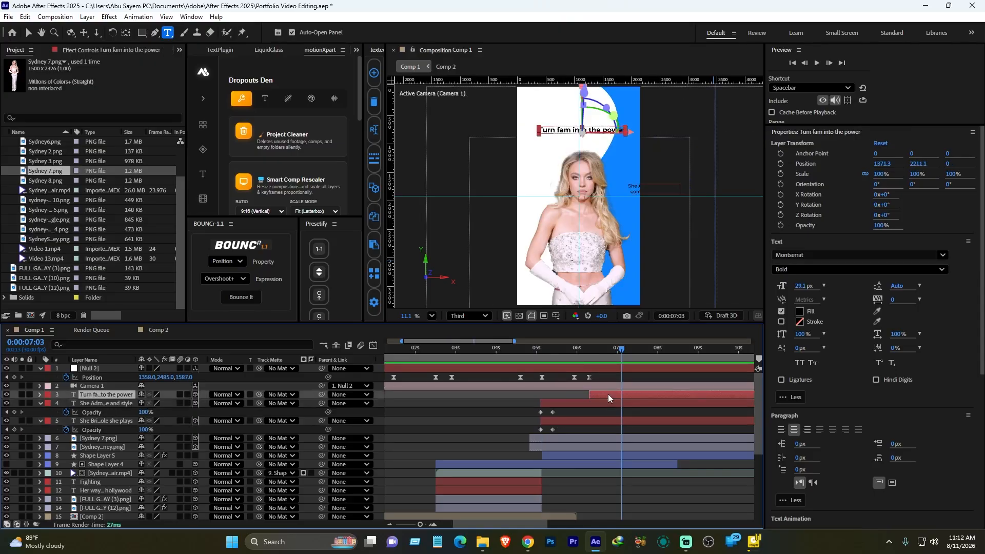
- Move the end Offset keyframe of the "Turn fam into the power" caption later, to about 0:00:07:13, and save the project
{"action": "key", "text": "u"}
{"action": "left_click_drag", "start_coordinate": [622, 414], "coordinate": [641, 415]}
{"action": "left_click", "coordinate": [669, 411]}
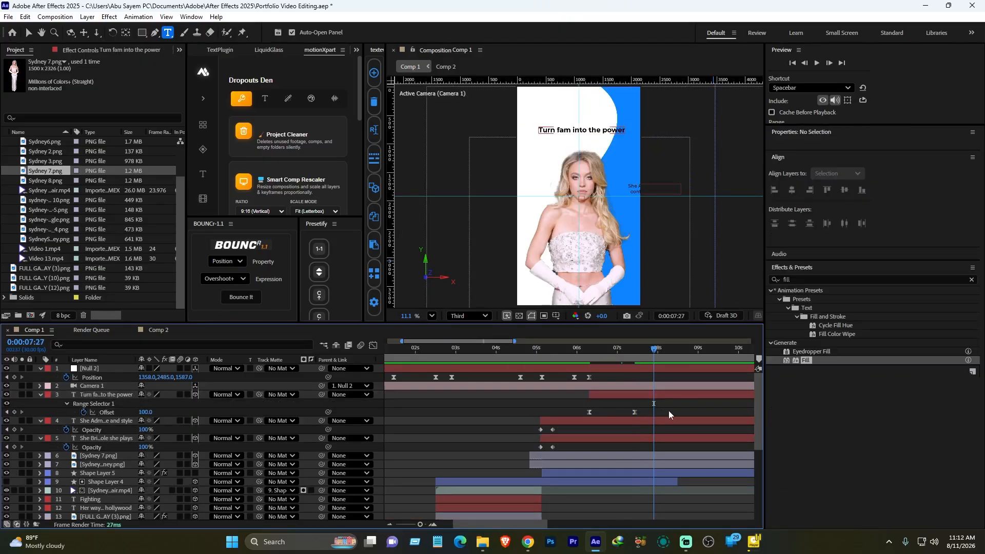
{"action": "key", "text": "ctrl+s"}
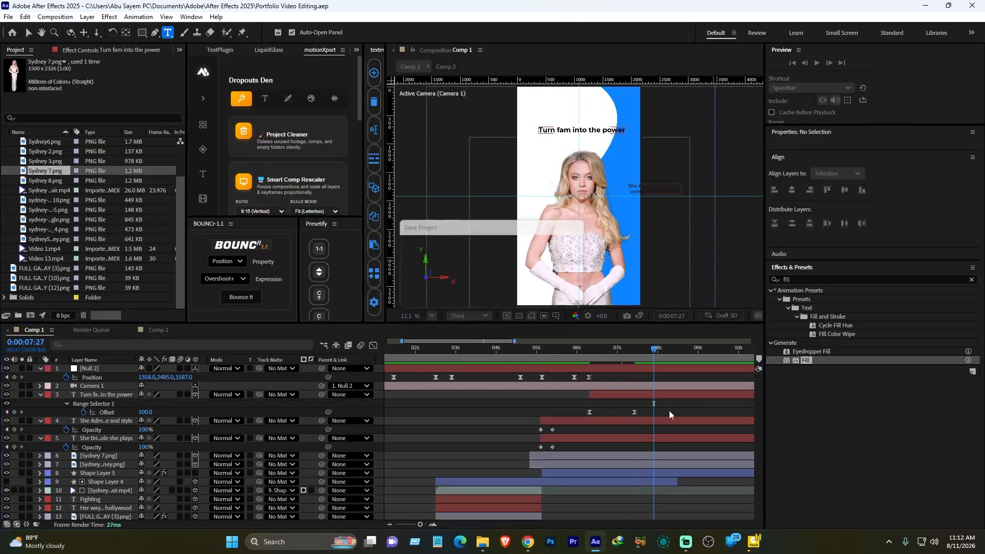
- Collapse the open properties of Null 2 and the three caption layers, and preview the animation
{"action": "scroll", "coordinate": [609, 420], "scroll_direction": "down", "scroll_amount": 8}
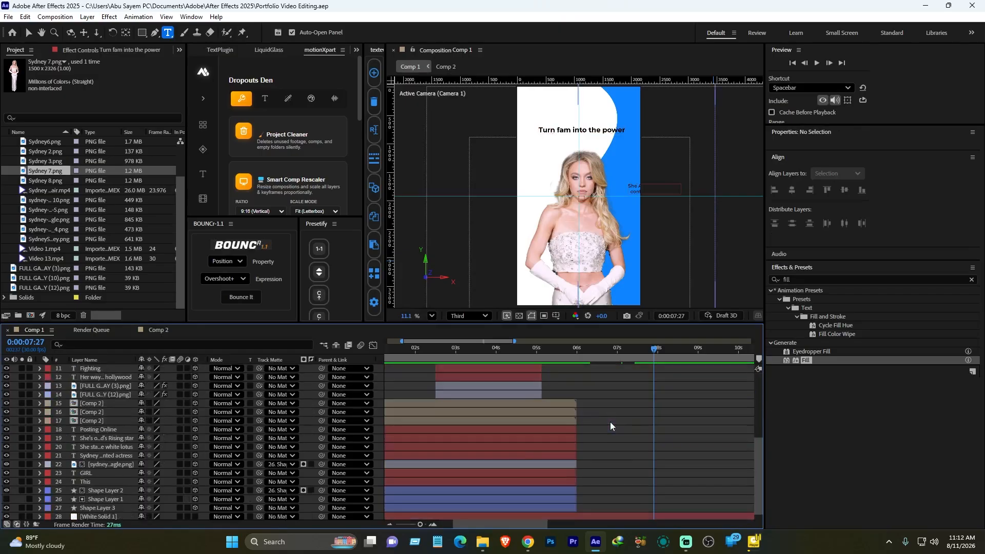
{"action": "scroll", "coordinate": [612, 434], "scroll_direction": "up", "scroll_amount": 8}
{"action": "scroll", "coordinate": [95, 472], "scroll_direction": "down", "scroll_amount": 5}
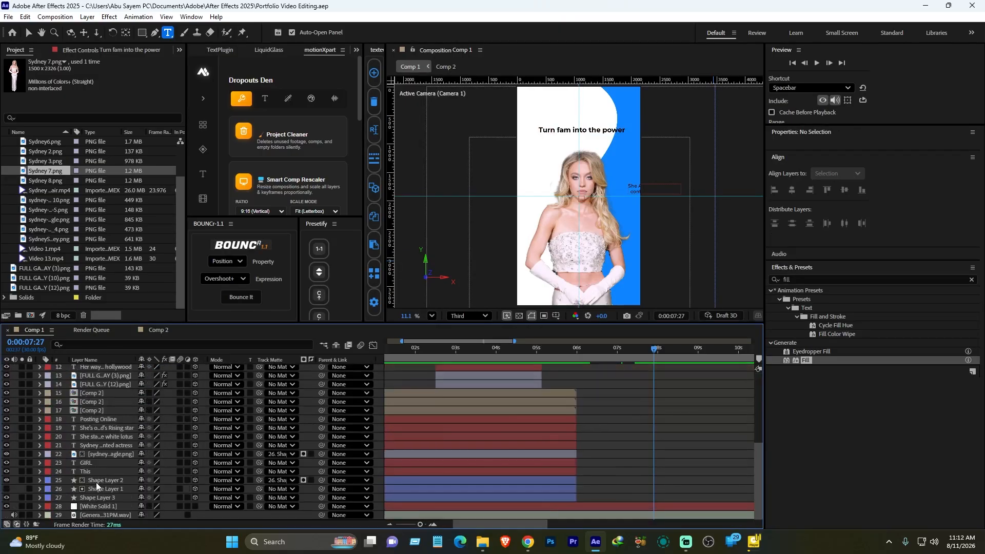
{"action": "scroll", "coordinate": [100, 466], "scroll_direction": "up", "scroll_amount": 5}
{"action": "left_click", "coordinate": [103, 438]}
{"action": "left_click", "coordinate": [98, 394], "text": "ctrl"}
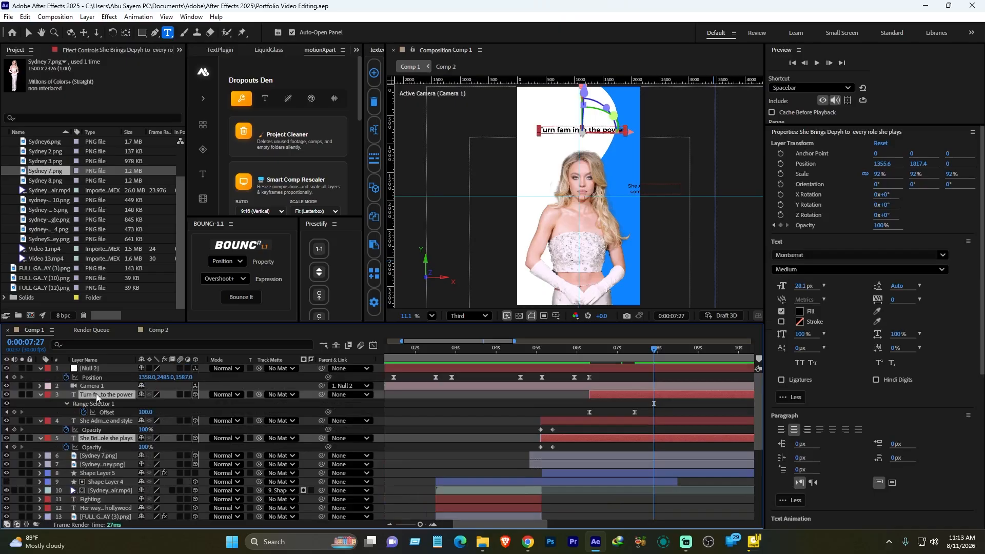
{"action": "left_click", "coordinate": [91, 368], "text": "ctrl"}
{"action": "left_click", "coordinate": [101, 420], "text": "ctrl"}
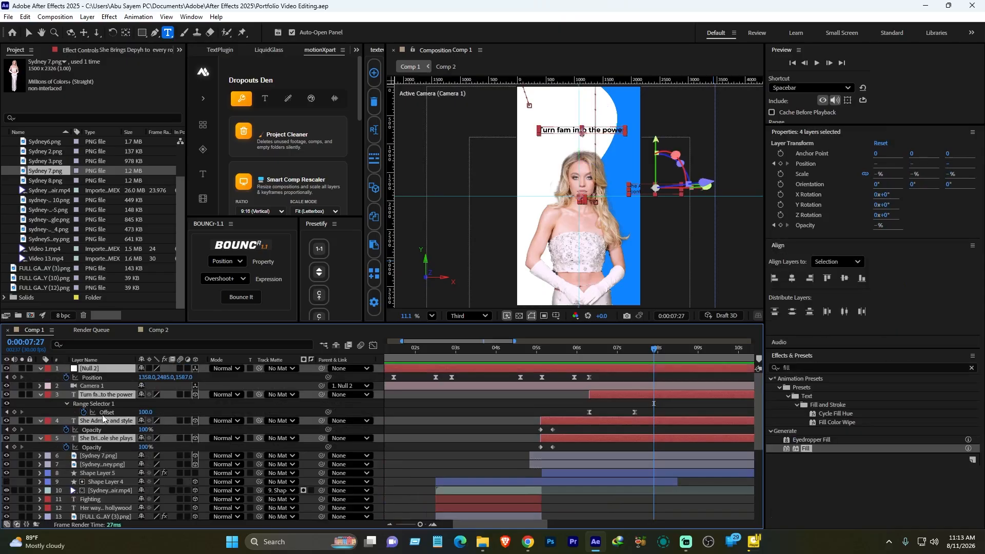
{"action": "key", "text": "u"}
{"action": "left_click", "coordinate": [625, 471]}
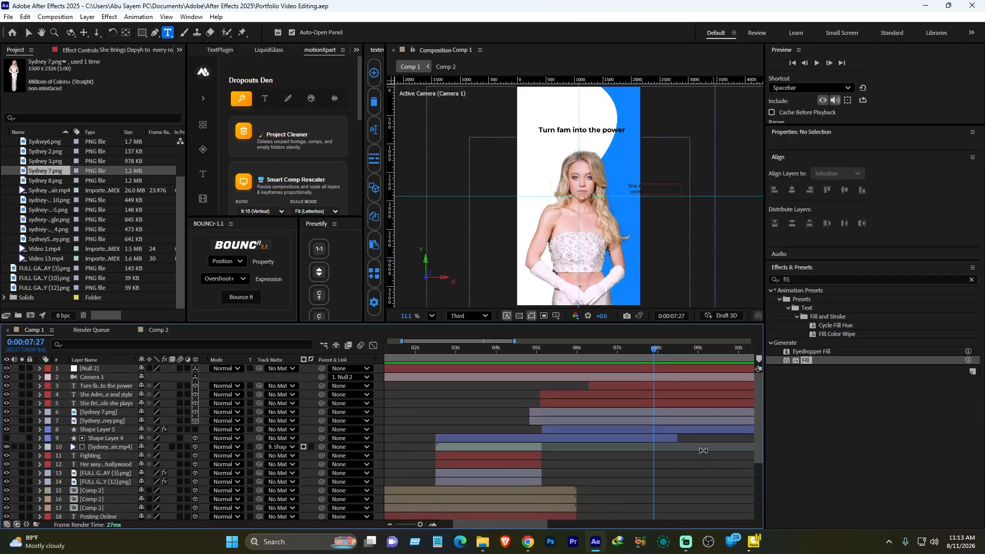
{"action": "key", "text": "space"}
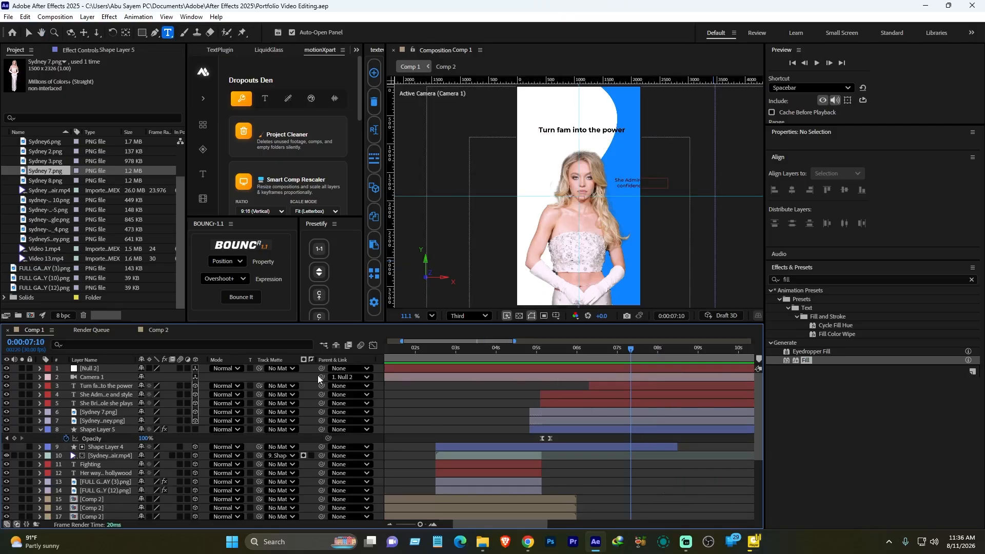
- Add a Position keyframe to Null 2 at 0:00:07:24 and set its X position to 738 at 0:00:08:05
{"action": "left_click", "coordinate": [90, 369]}
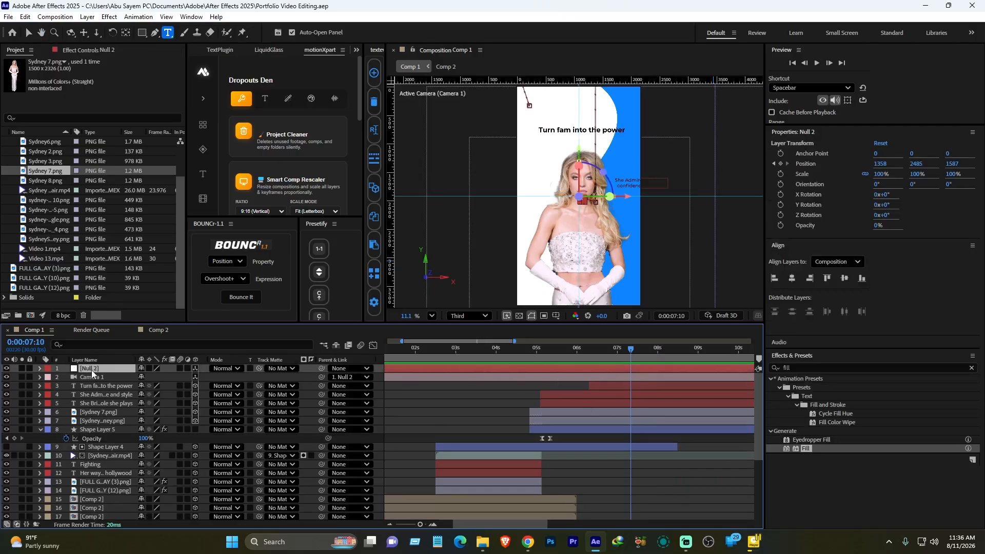
{"action": "key", "text": "p"}
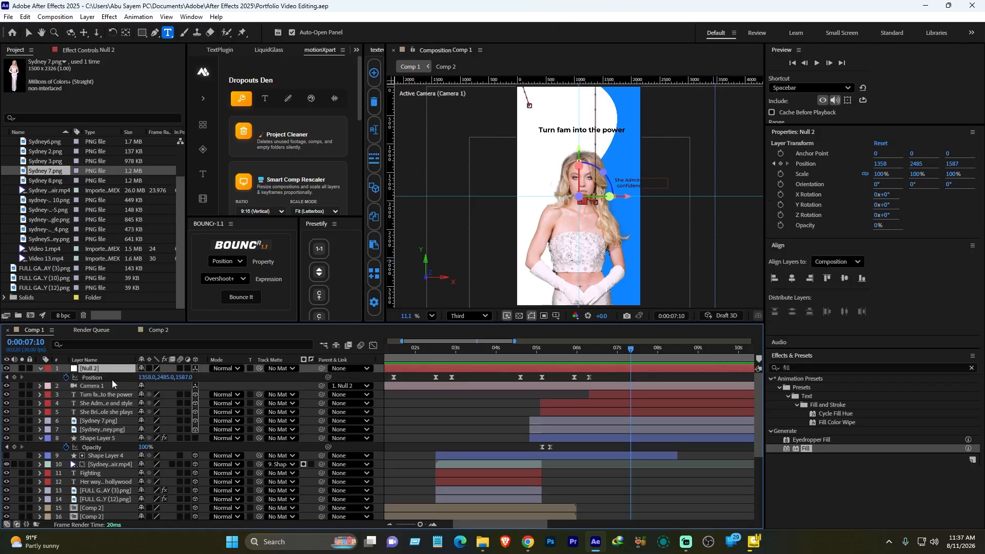
{"action": "left_click", "coordinate": [589, 350]}
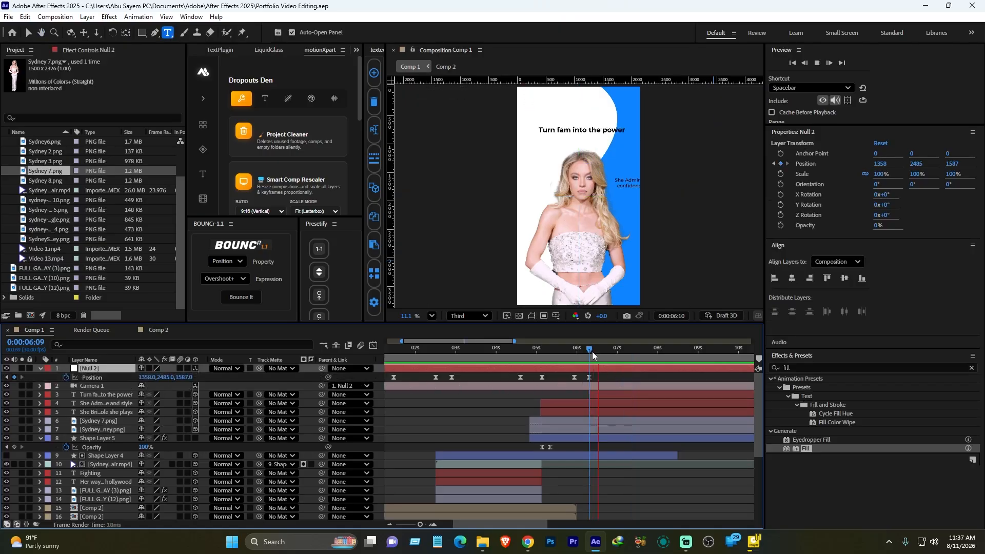
{"action": "left_click", "coordinate": [649, 350]}
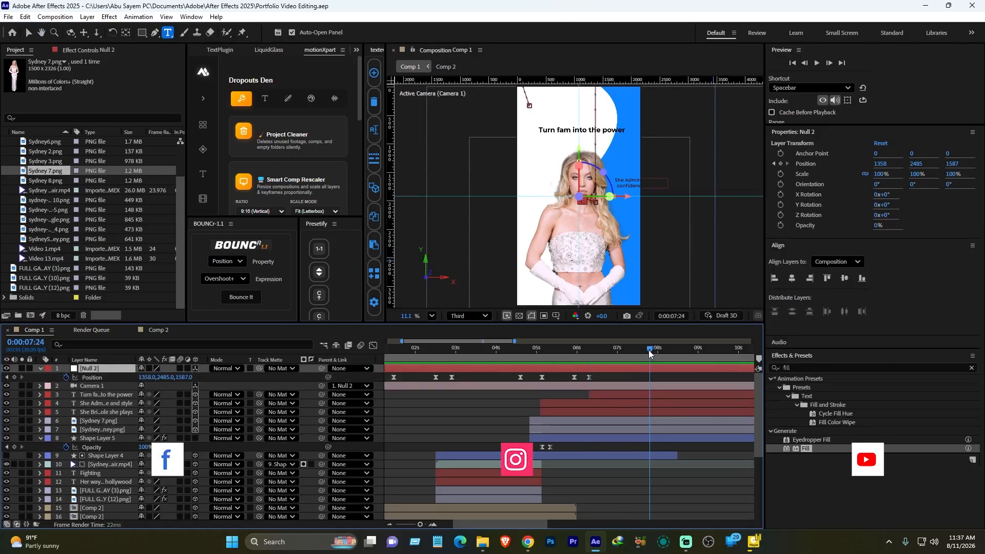
{"action": "left_click", "coordinate": [14, 378]}
{"action": "left_click_drag", "start_coordinate": [647, 358], "coordinate": [664, 358]}
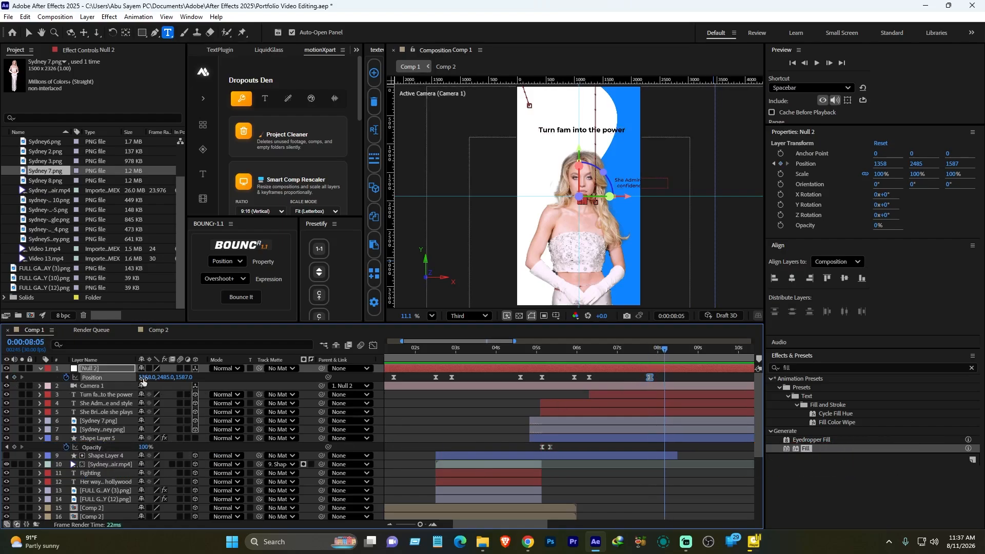
{"action": "left_click_drag", "start_coordinate": [144, 381], "coordinate": [2, 377]}
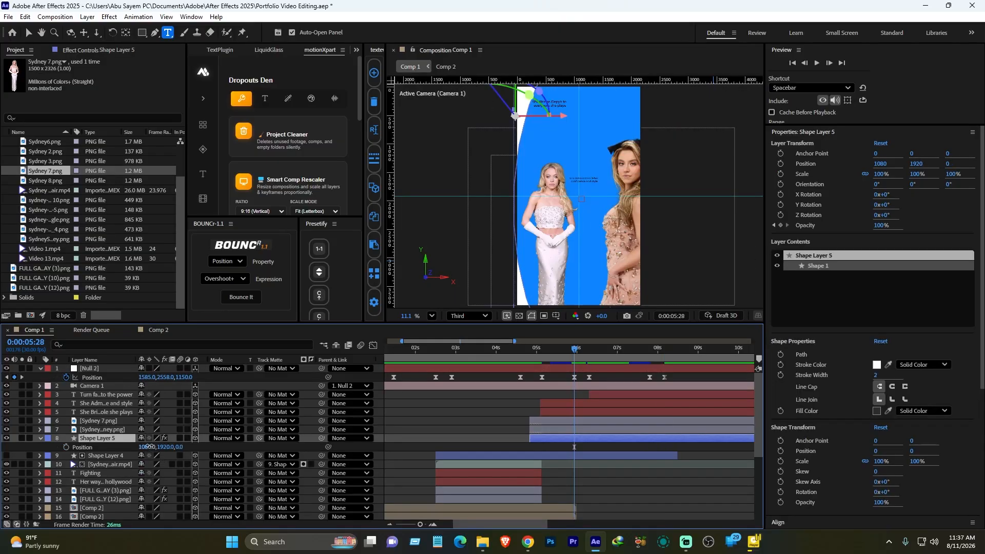
- Move Shape Layer 5 to position 1491, 2618 and scale it to 46%
{"action": "left_click_drag", "start_coordinate": [148, 446], "coordinate": [374, 463]}
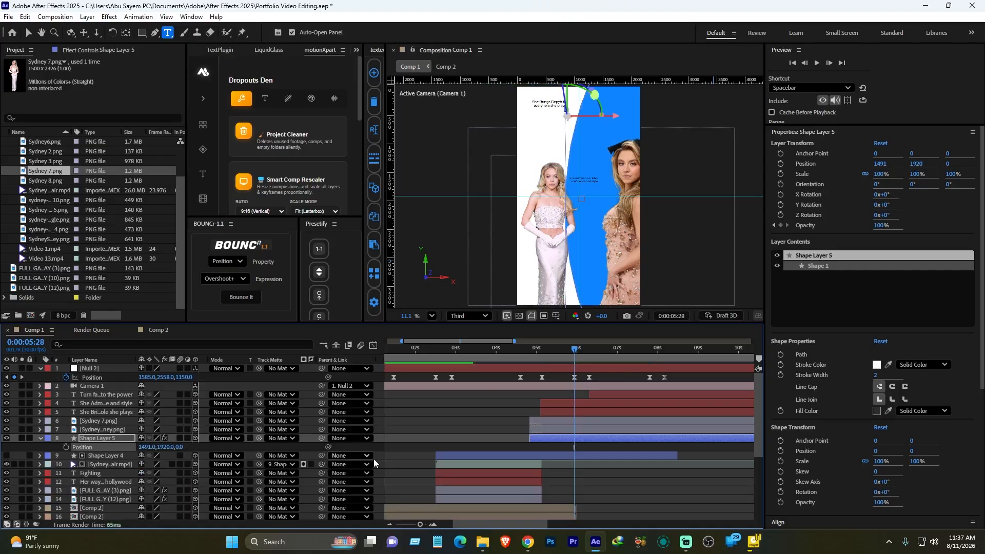
{"action": "key", "text": "s"}
{"action": "key", "text": "space"}
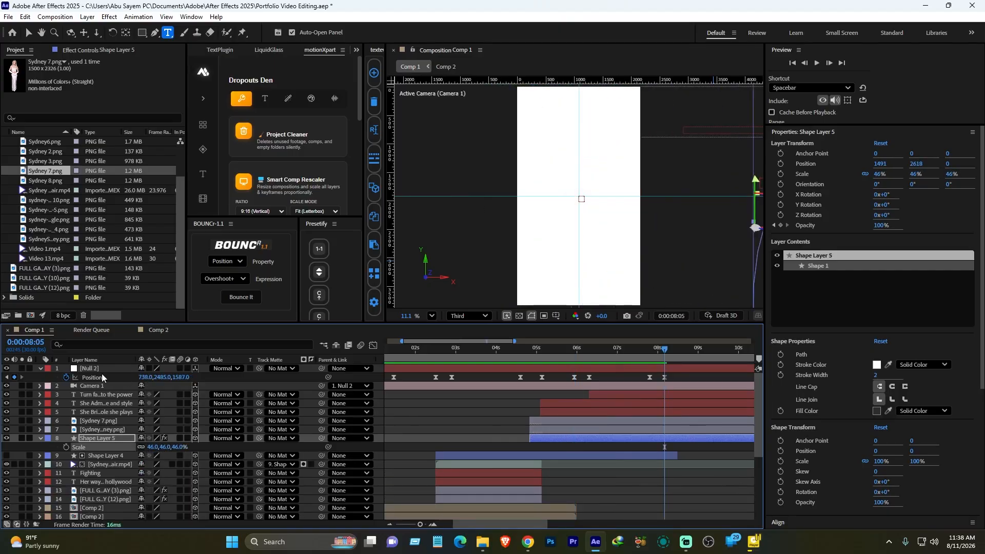
{"action": "left_click", "coordinate": [671, 494]}
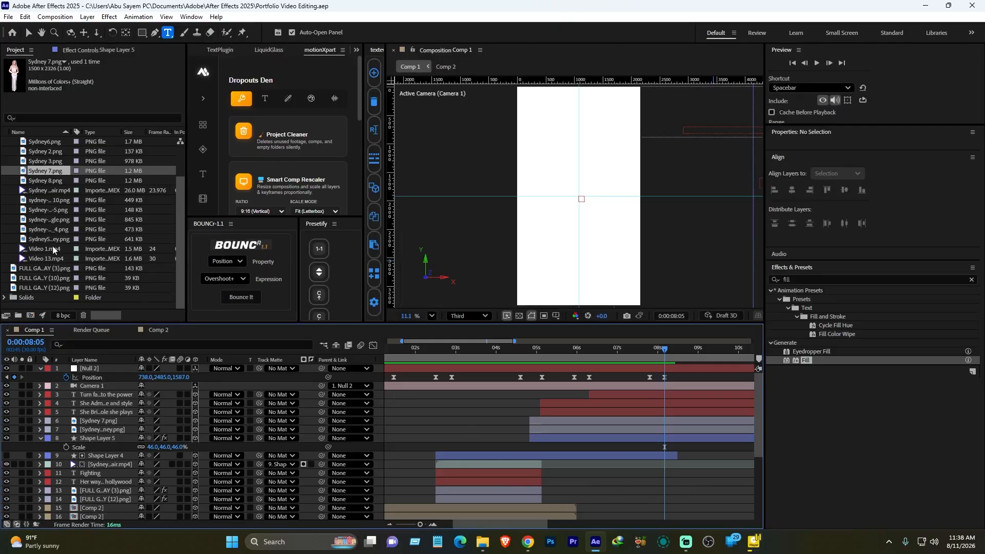
- Place the FULL GAMEPLAY (10) and (12) flower images directly below the camera layer, starting at about 0:00:07:28
{"action": "left_click", "coordinate": [39, 276]}
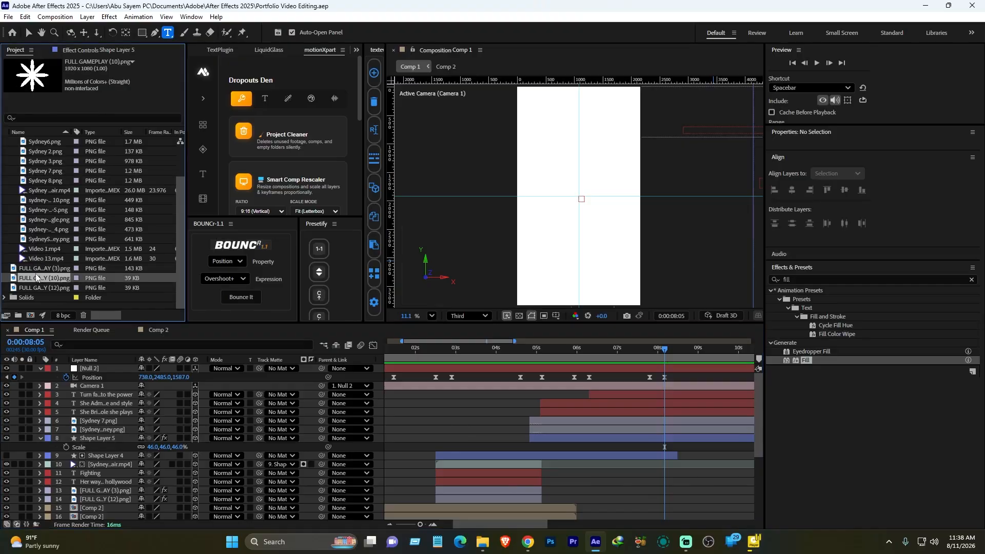
{"action": "left_click", "coordinate": [33, 271], "text": "ctrl"}
{"action": "left_click", "coordinate": [34, 271]}
{"action": "left_click", "coordinate": [48, 281]}
{"action": "left_click", "coordinate": [50, 290], "text": "ctrl"}
{"action": "left_click_drag", "start_coordinate": [41, 281], "coordinate": [699, 404]}
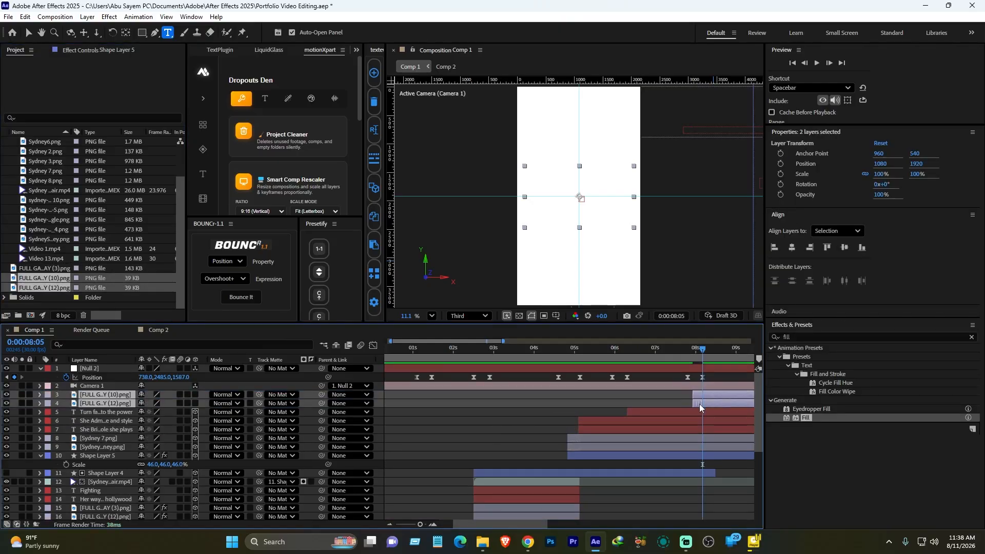
- Scale both new flower images to 253% at 0:00:08:01 and apply the Fill effect to them
{"action": "left_click", "coordinate": [696, 349]}
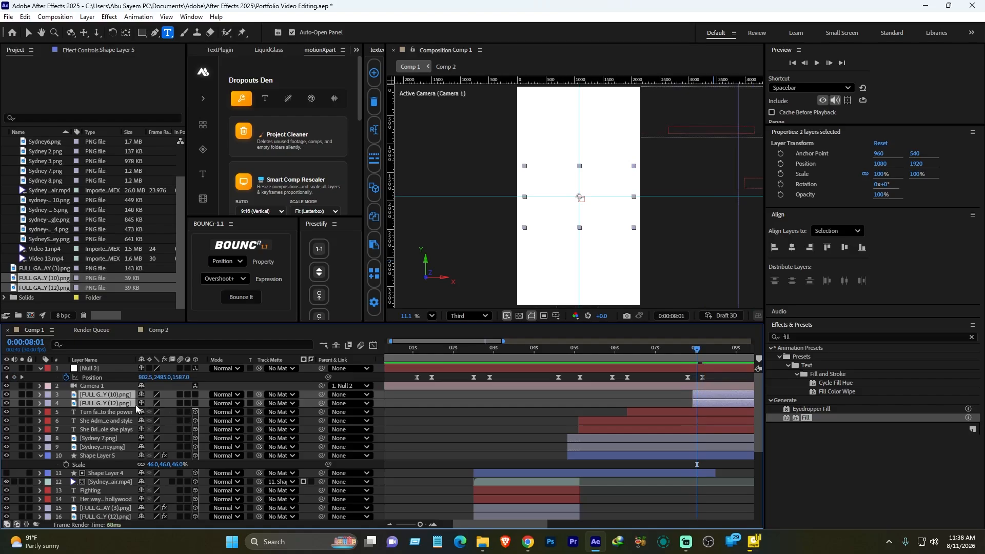
{"action": "key", "text": "s"}
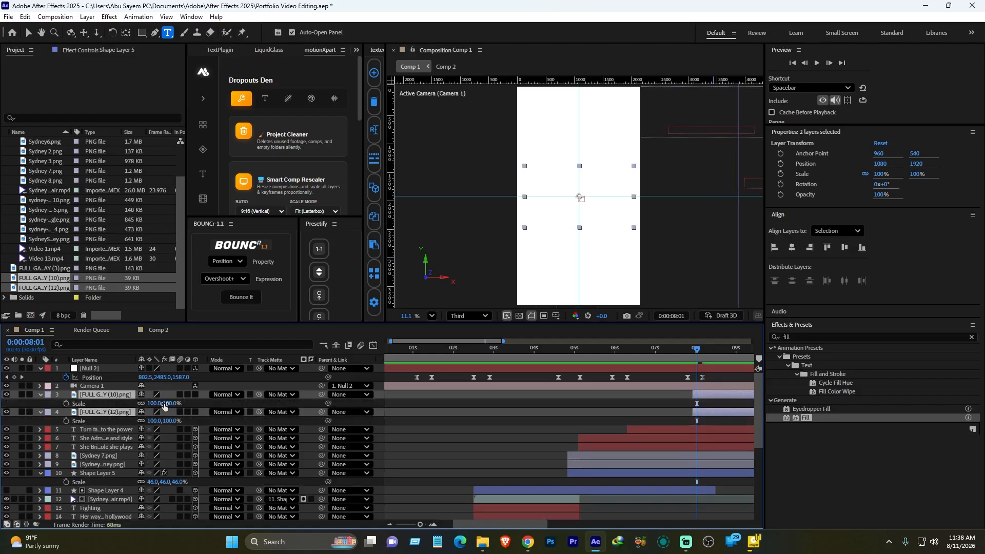
{"action": "left_click_drag", "start_coordinate": [164, 403], "coordinate": [243, 403]}
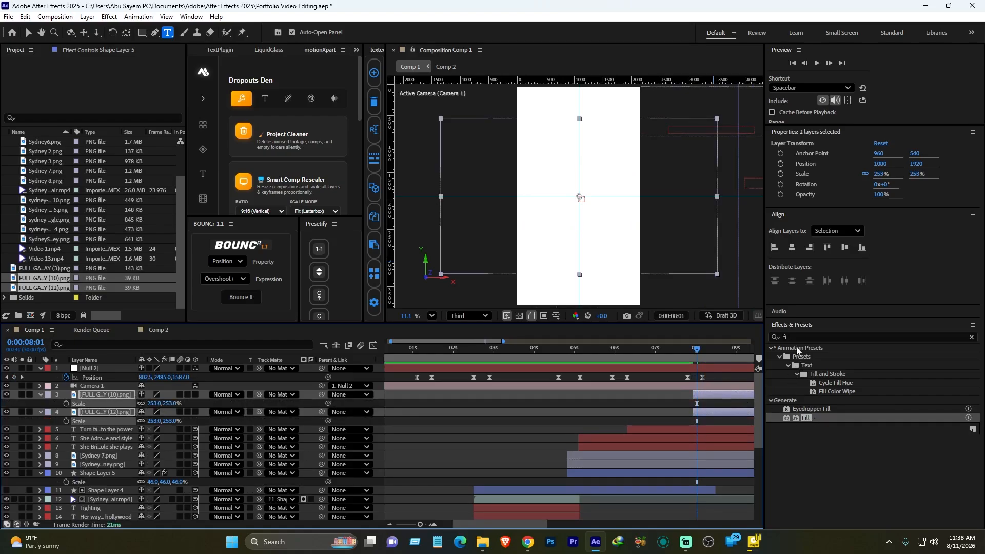
{"action": "left_click_drag", "start_coordinate": [804, 417], "coordinate": [706, 391]}
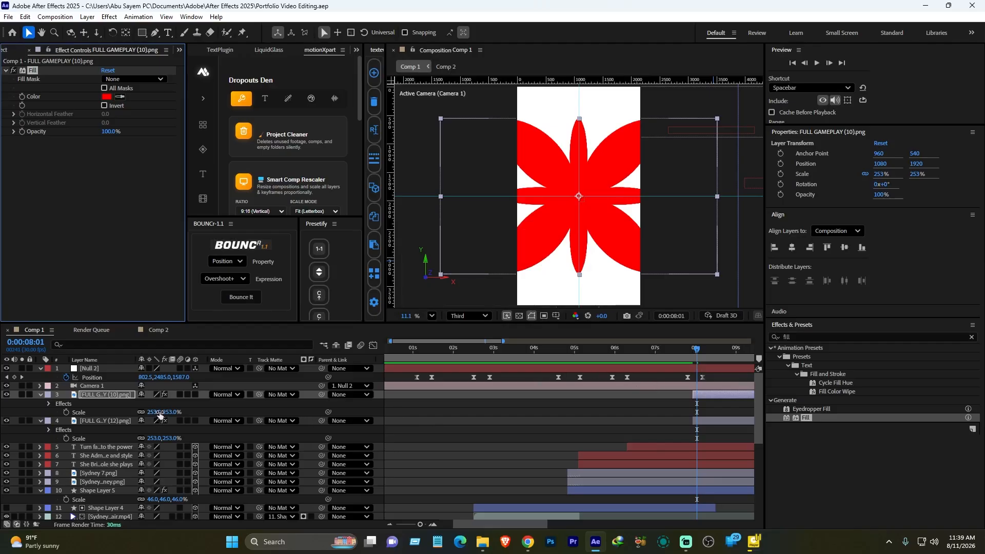
- Turn both flower images into 3D layers and reduce their scale to 44%
{"action": "left_click", "coordinate": [195, 420]}
{"action": "left_click", "coordinate": [195, 395]}
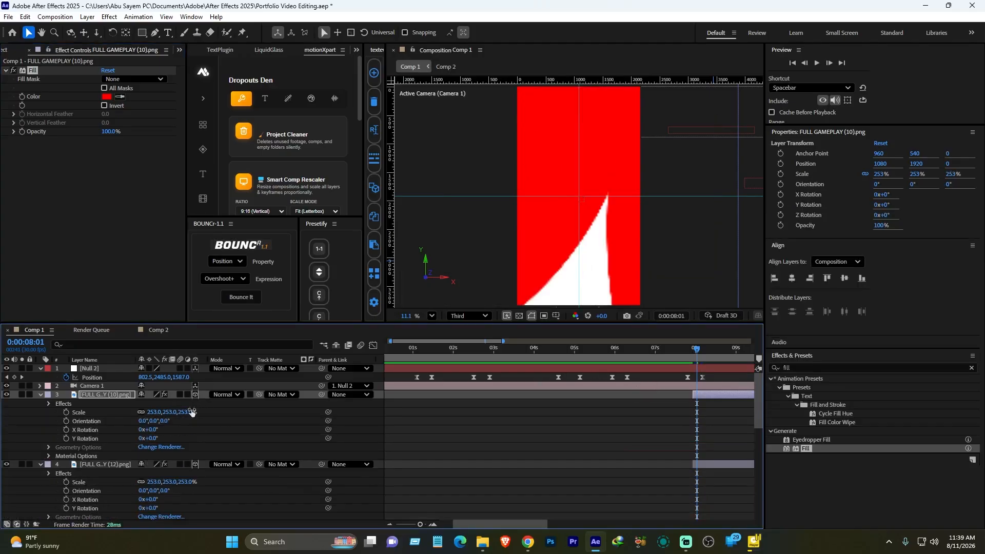
{"action": "left_click", "coordinate": [97, 464]}
{"action": "left_click", "coordinate": [106, 393], "text": "shift"}
{"action": "key", "text": "u"}
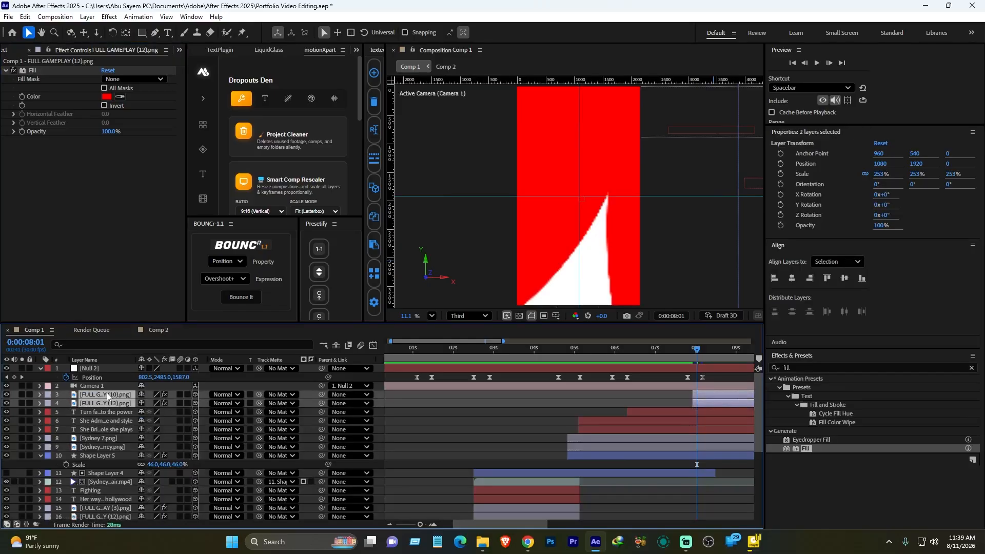
{"action": "key", "text": "s"}
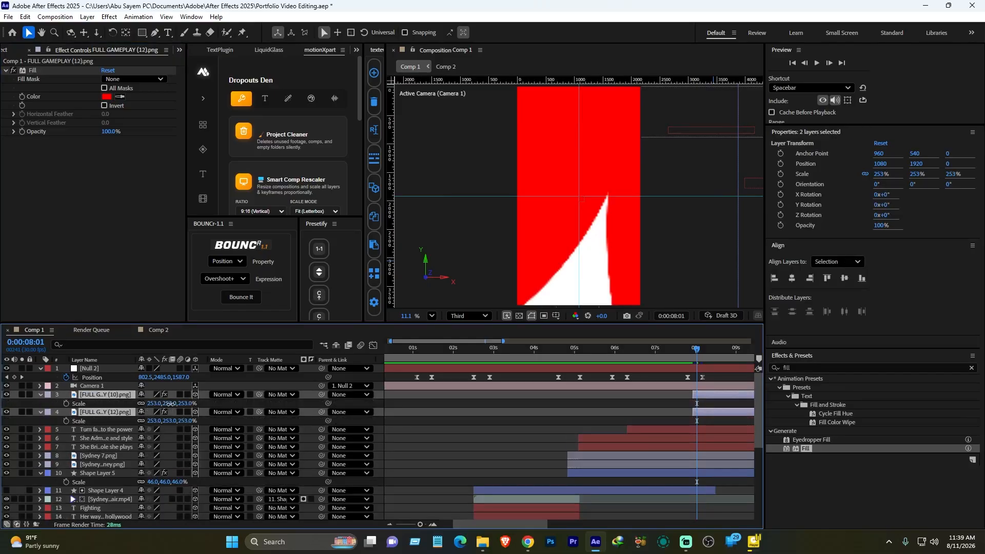
{"action": "left_click_drag", "start_coordinate": [169, 405], "coordinate": [88, 415]}
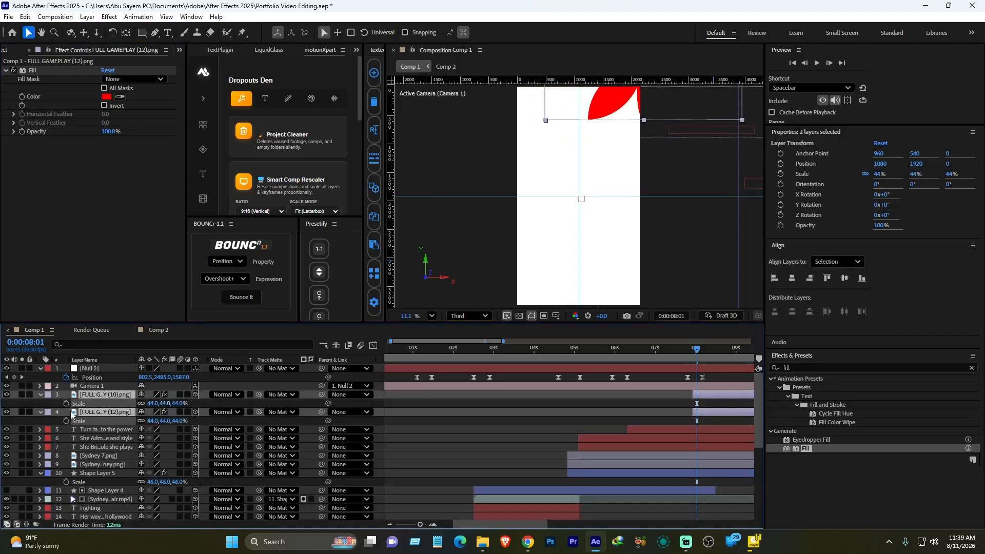
- Move both flower layers to position 768, 2481 and scale them down to 25%
{"action": "key", "text": "p"}
{"action": "left_click_drag", "start_coordinate": [146, 420], "coordinate": [2, 415]}
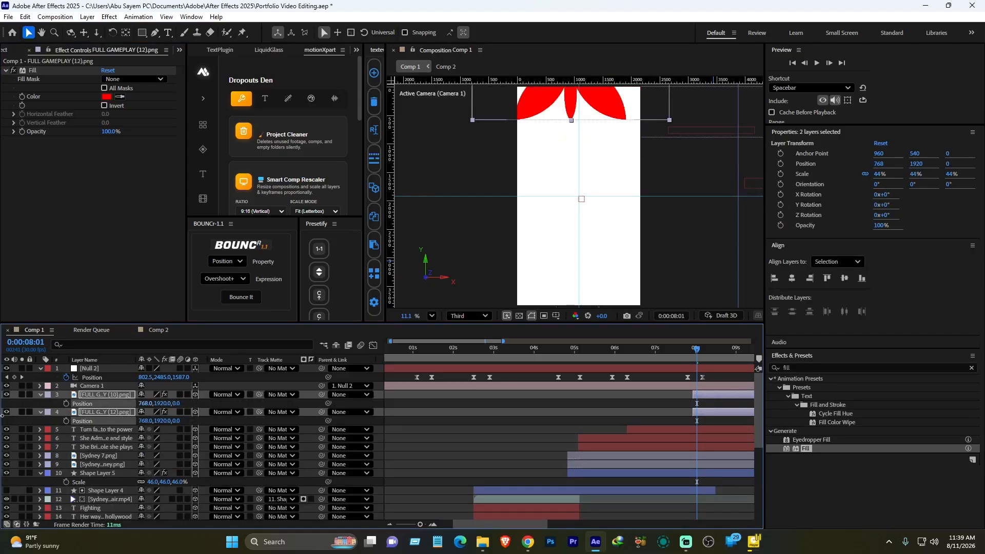
{"action": "left_click_drag", "start_coordinate": [157, 403], "coordinate": [412, 427]}
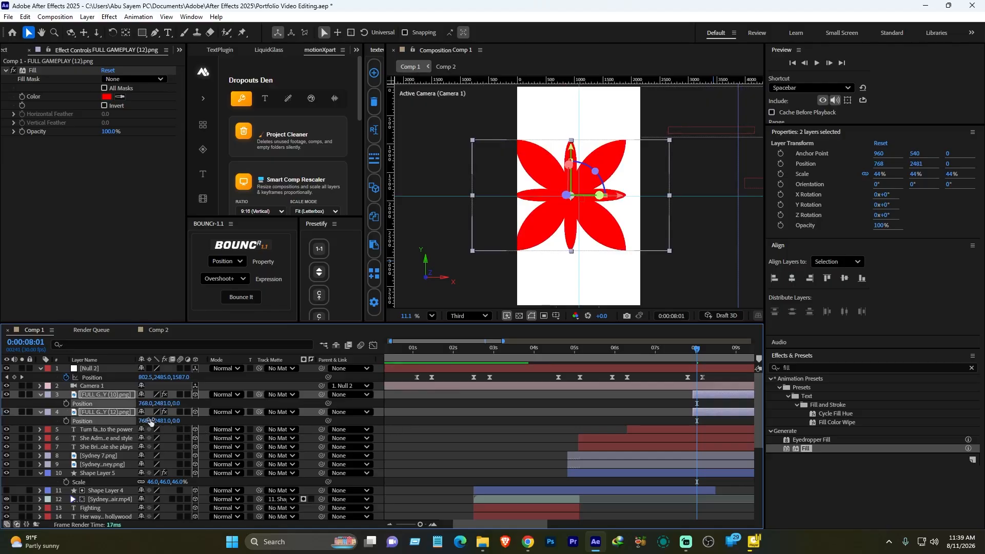
{"action": "key", "text": "s"}
{"action": "left_click_drag", "start_coordinate": [165, 423], "coordinate": [156, 422]}
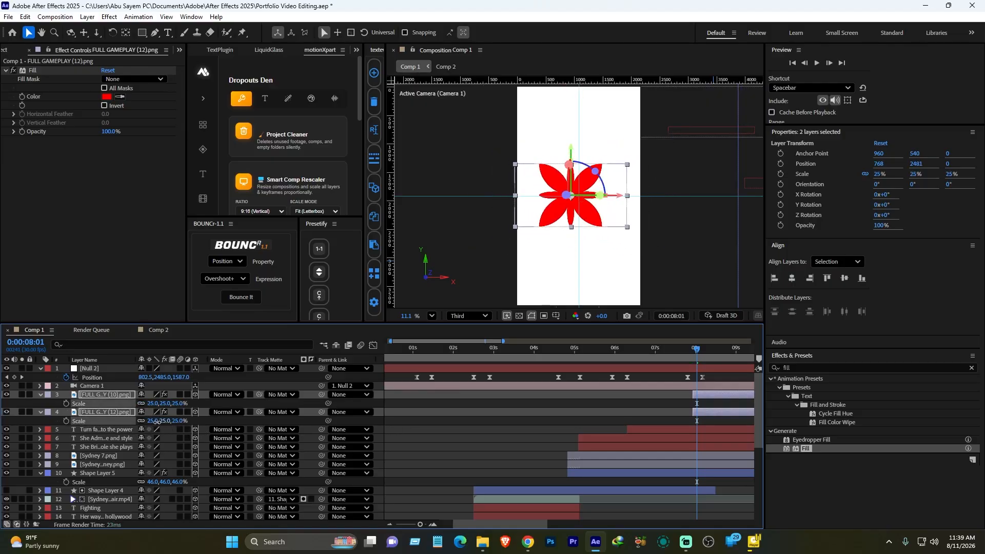
{"action": "left_click", "coordinate": [404, 433]}
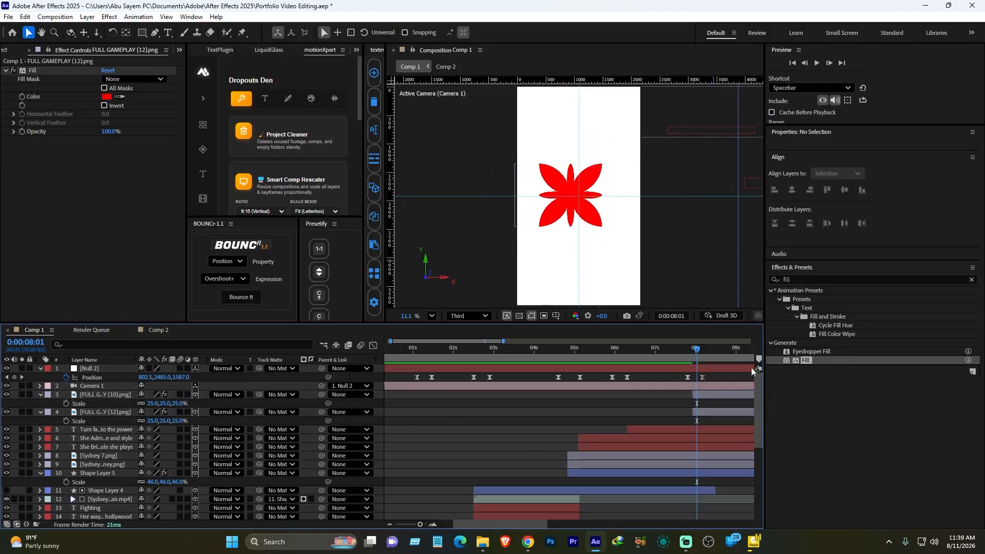
- Change the Fill color of the FULL GAMEPLAY (12) flower to blue 00A2FF
{"action": "left_click", "coordinate": [106, 96]}
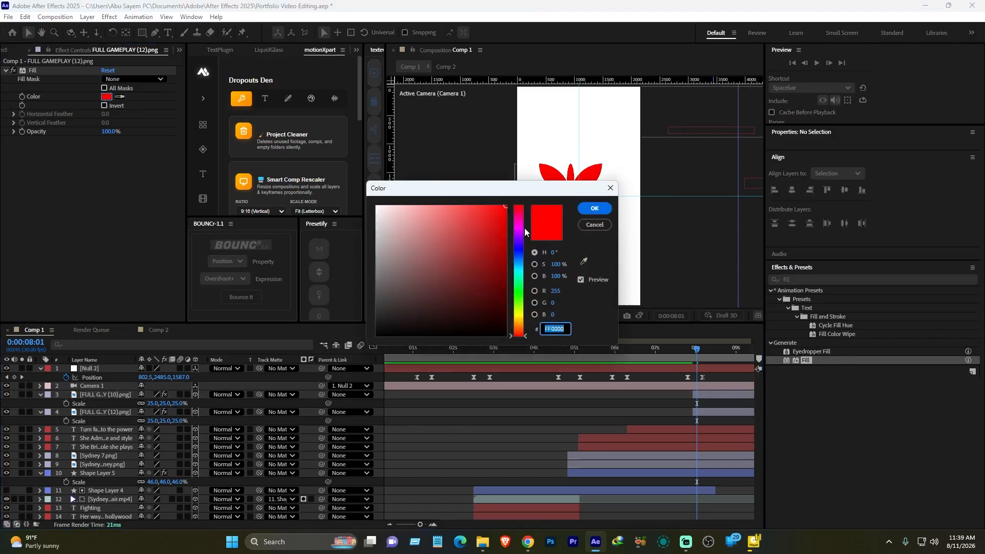
{"action": "left_click_drag", "start_coordinate": [520, 231], "coordinate": [521, 266]}
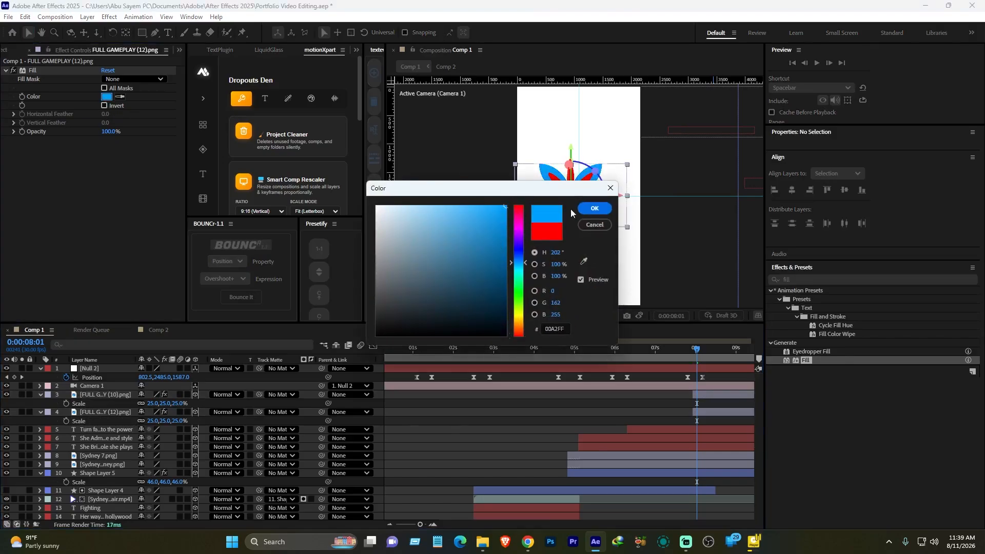
{"action": "left_click", "coordinate": [595, 210]}
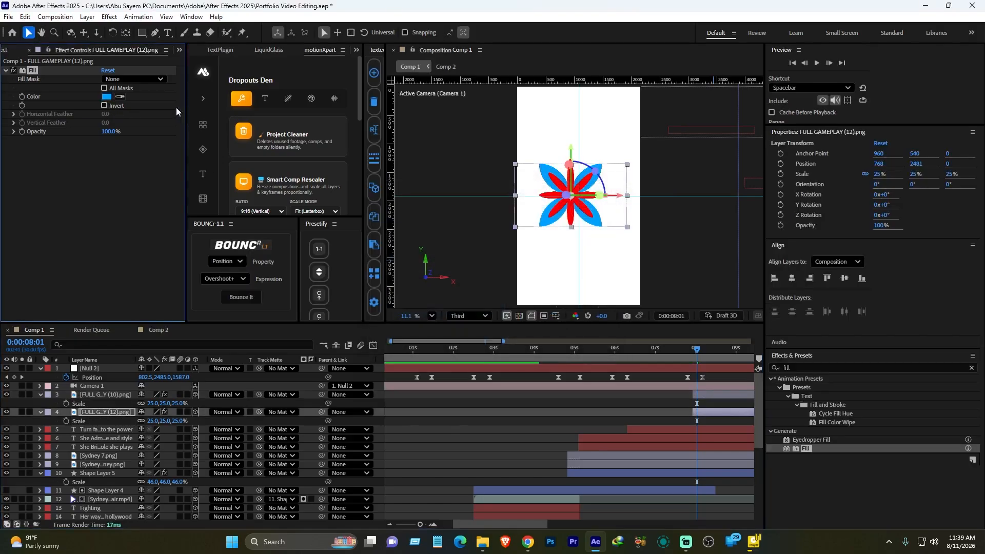
- Move the FULL GAMEPLAY (10) flower to position 541, 2012 and the FULL GAMEPLAY (12) flower to 1065, 2957
{"action": "left_click", "coordinate": [106, 394]}
{"action": "left_click", "coordinate": [104, 415], "text": "ctrl"}
{"action": "key", "text": "p"}
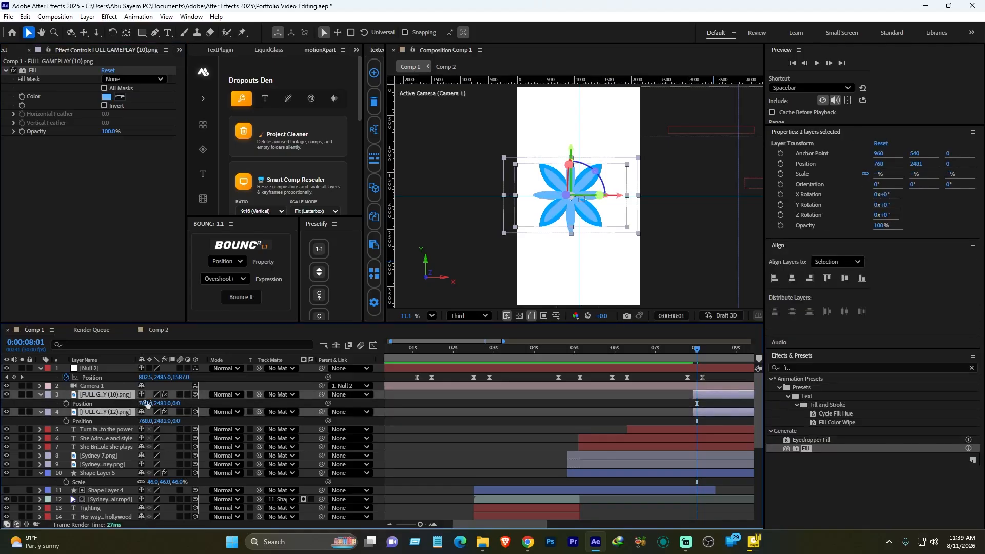
{"action": "left_click_drag", "start_coordinate": [123, 404], "coordinate": [37, 408]}
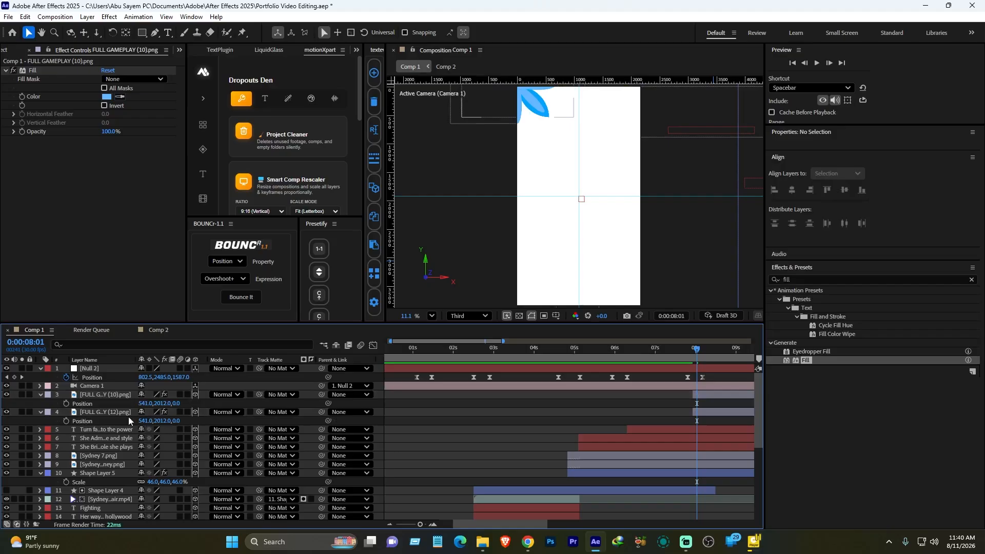
{"action": "left_click", "coordinate": [131, 414]}
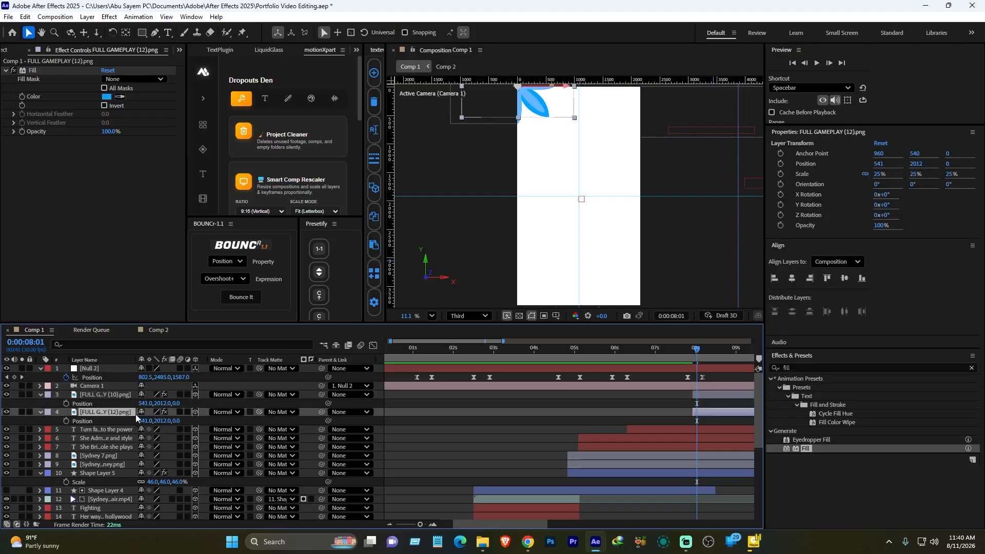
{"action": "left_click_drag", "start_coordinate": [144, 420], "coordinate": [412, 419]}
{"action": "left_click", "coordinate": [412, 419]}
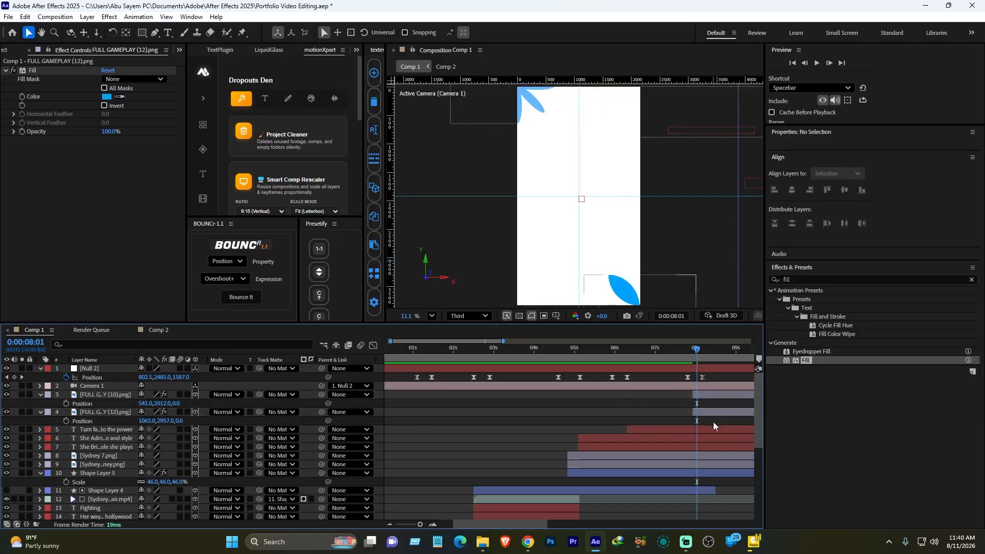
- Animate both flowers' Z Rotation from a keyframe at 0:00:07:28 to 0:00:11:14 and shift them to positions 471, 2012 and 995, 2957
{"action": "left_click", "coordinate": [682, 351]}
{"action": "left_click_drag", "start_coordinate": [681, 350], "coordinate": [693, 351]}
{"action": "left_click", "coordinate": [703, 394]}
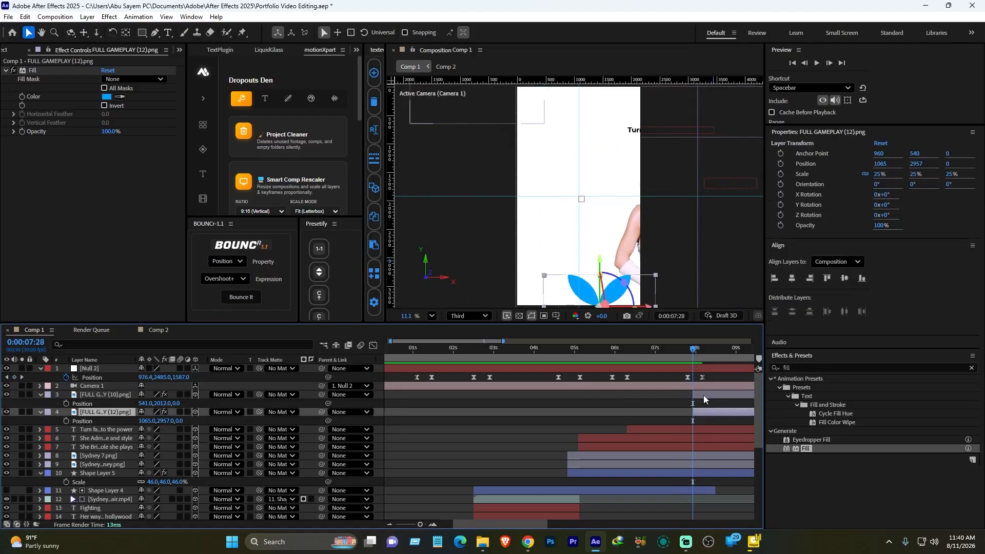
{"action": "key", "text": "alt+shift+r"}
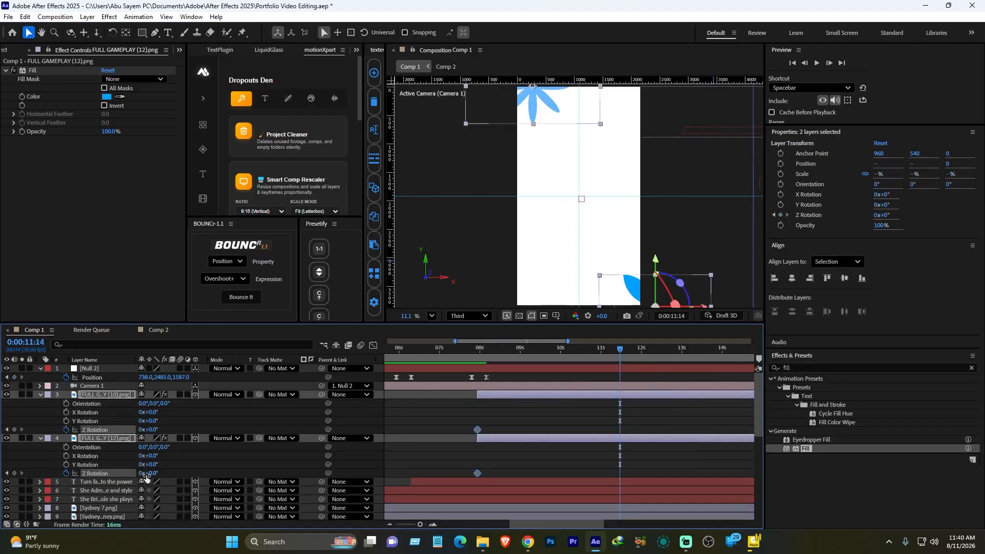
{"action": "left_click_drag", "start_coordinate": [147, 476], "coordinate": [248, 479]}
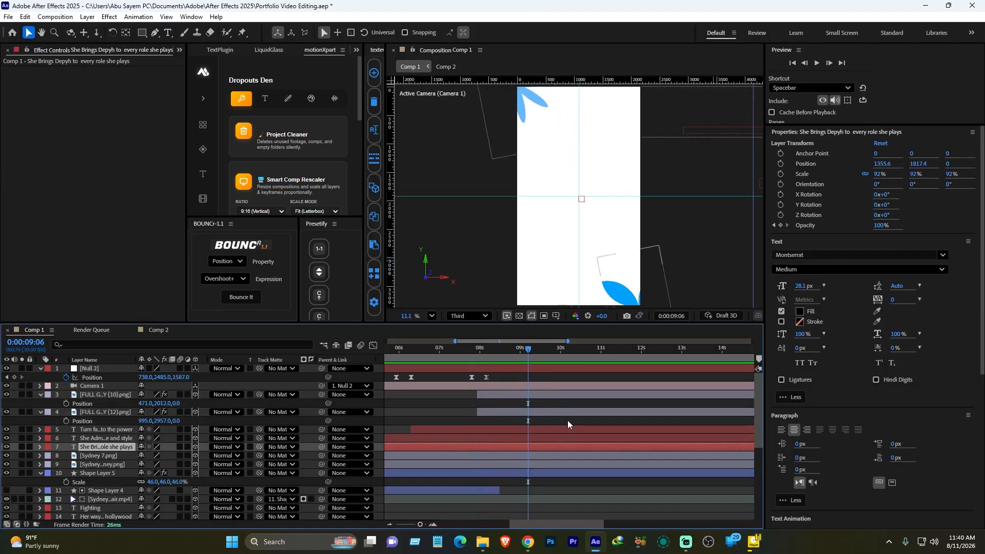
{"action": "left_click", "coordinate": [567, 420]}
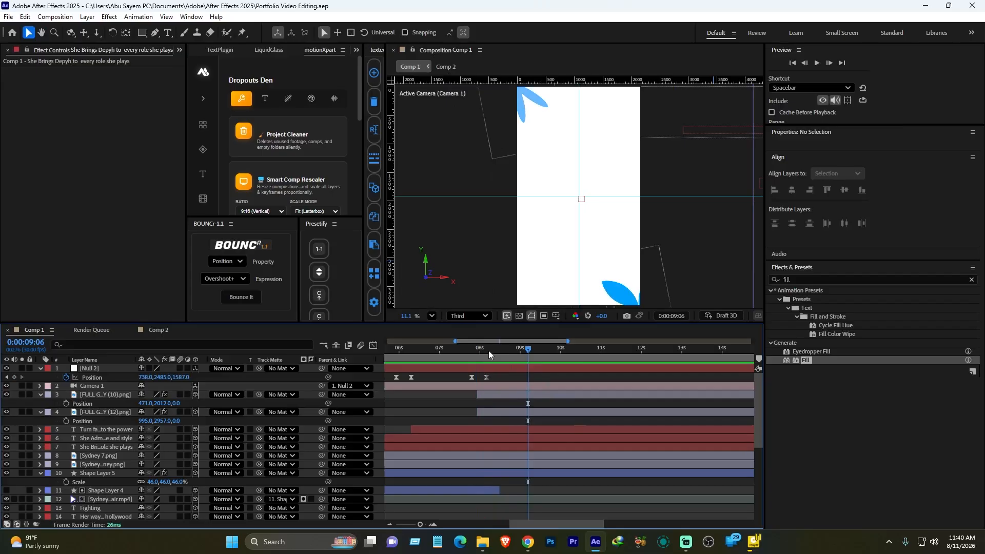
- Add the 3D text "From Playing Cassie and euphoria" beneath Camera 1, sized 18.1 px and positioned at 738, 2214.1
{"action": "left_click_drag", "start_coordinate": [488, 350], "coordinate": [506, 351]}
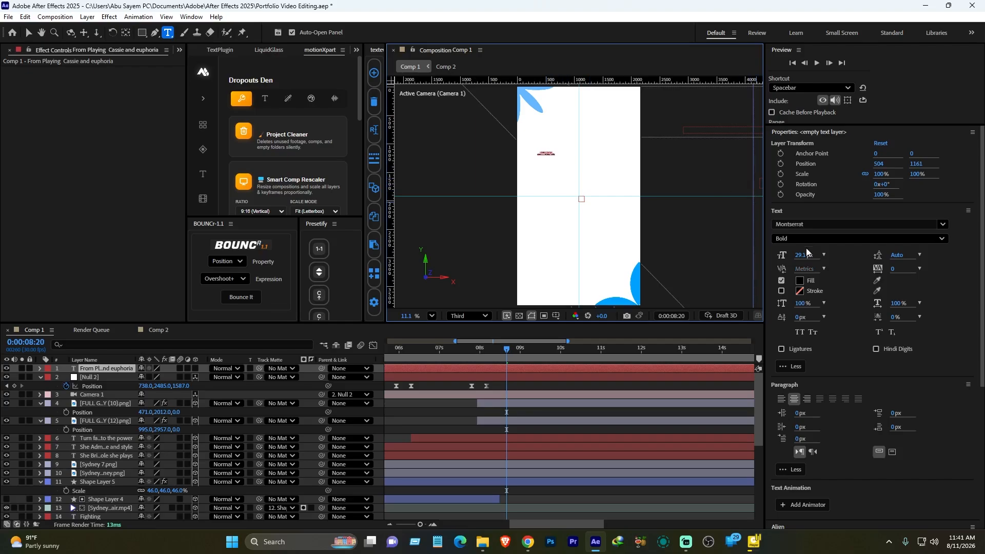
{"action": "left_click_drag", "start_coordinate": [806, 252], "coordinate": [877, 256]}
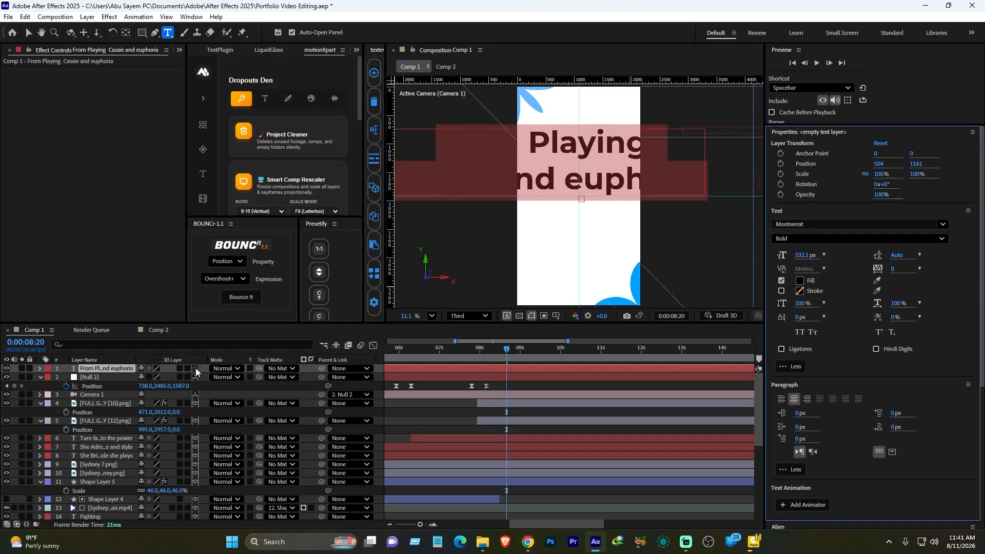
{"action": "left_click", "coordinate": [195, 368]}
{"action": "left_click_drag", "start_coordinate": [119, 368], "coordinate": [117, 396]}
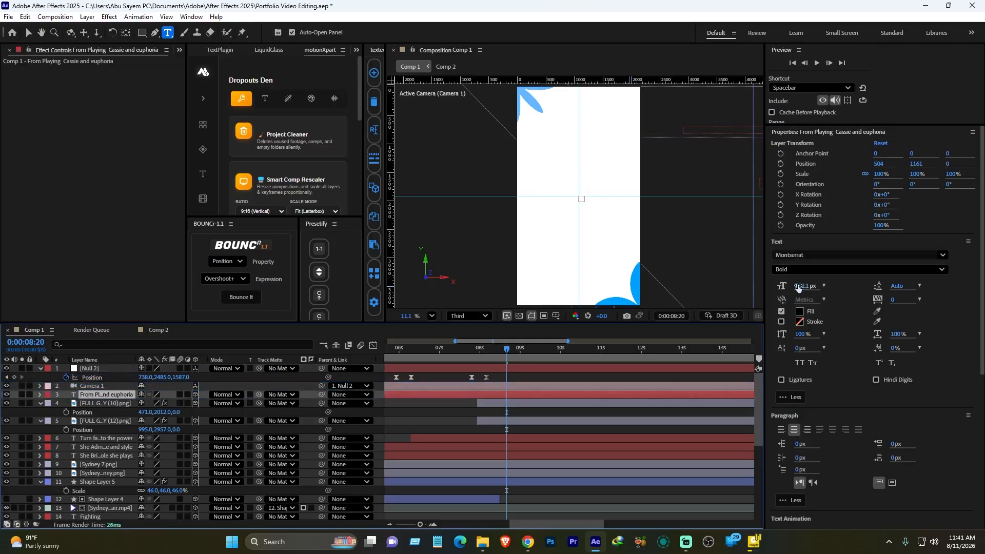
{"action": "left_click_drag", "start_coordinate": [802, 286], "coordinate": [955, 300]}
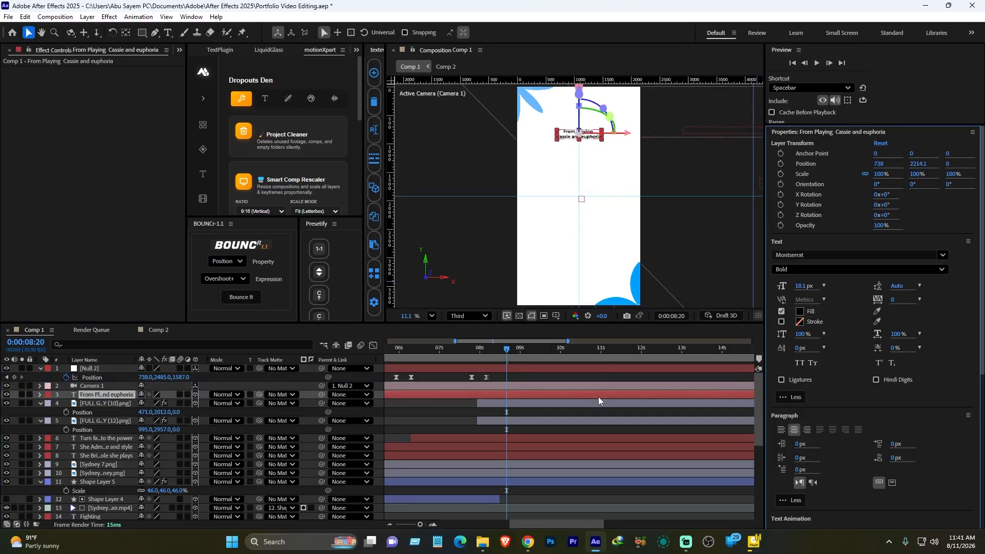
- Make the "From Playing Cassie and euphoria" text layer start at 0:00:08:02
{"action": "left_click", "coordinate": [598, 396]}
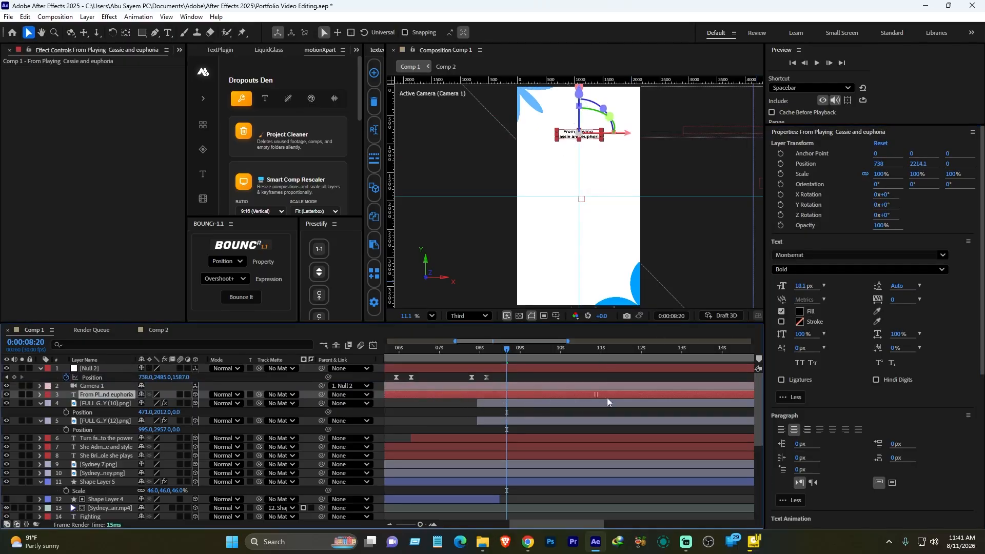
{"action": "left_click_drag", "start_coordinate": [608, 398], "coordinate": [748, 399]}
{"action": "key", "text": "i"}
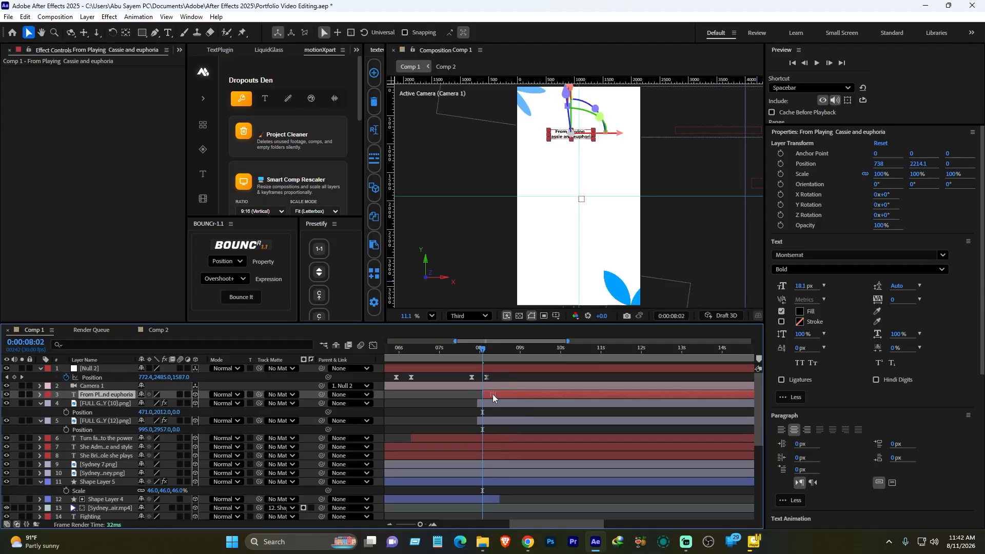
- Give the new text layer an animator with Position 0, 36 and Opacity 0%
{"action": "left_click", "coordinate": [40, 395]}
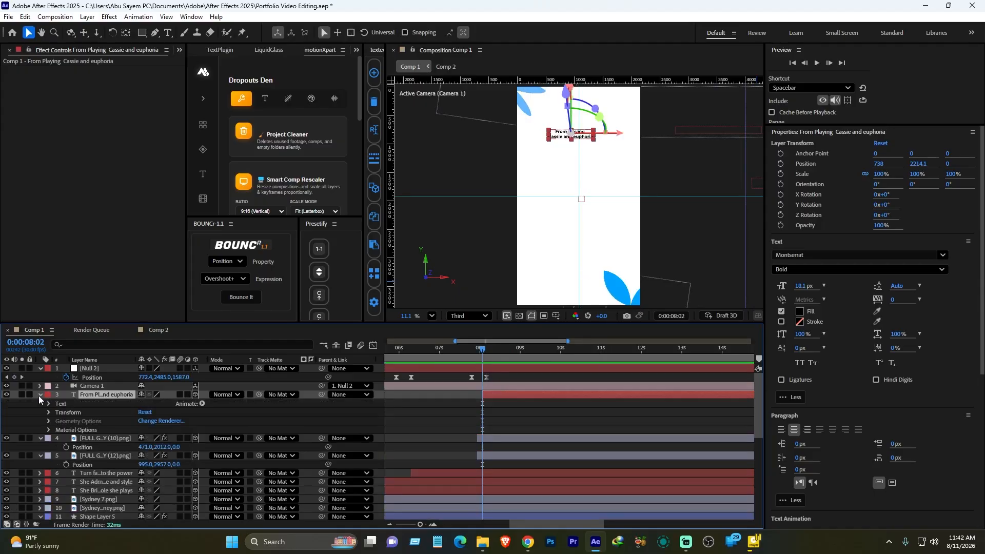
{"action": "left_click", "coordinate": [202, 404]}
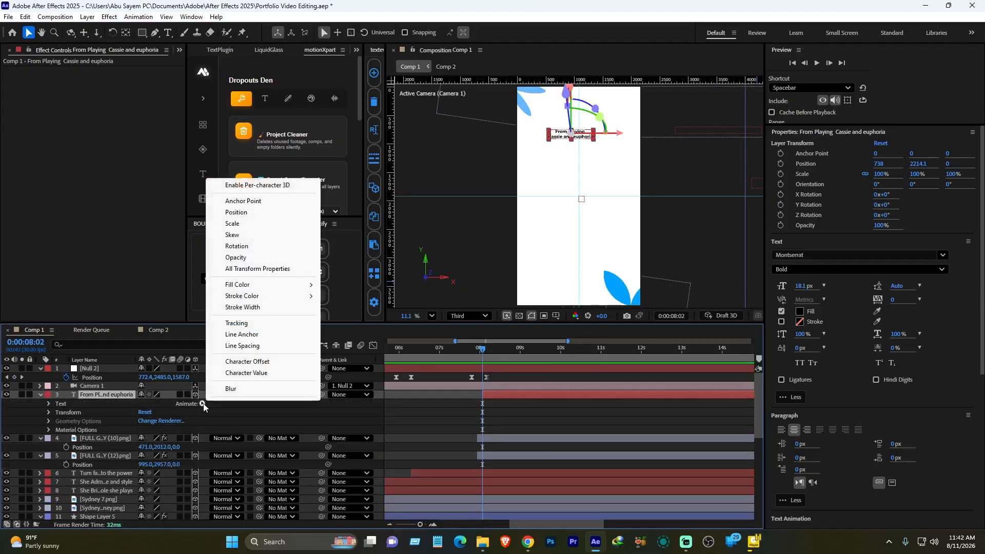
{"action": "left_click", "coordinate": [241, 212]}
{"action": "left_click", "coordinate": [202, 438]}
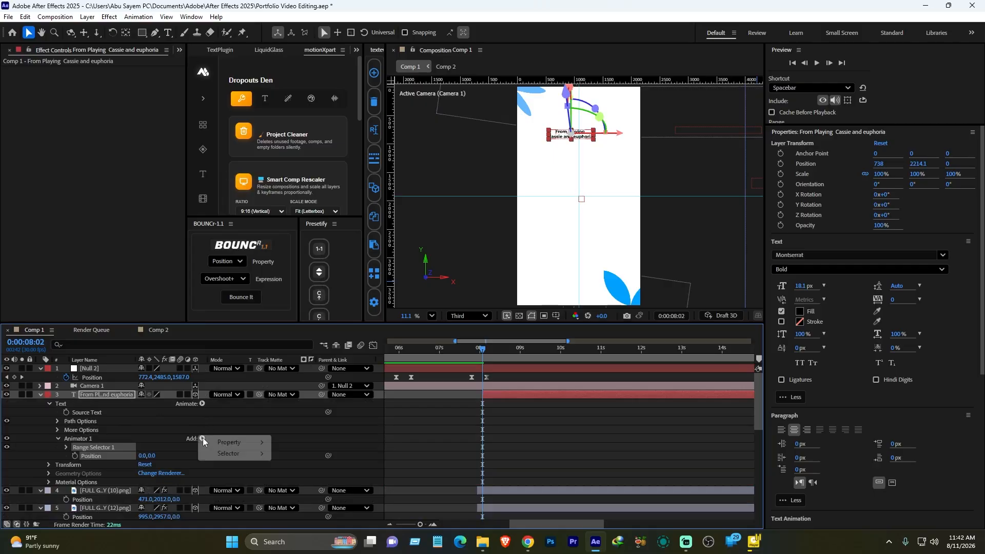
{"action": "mouse_move", "coordinate": [241, 442]}
{"action": "left_click", "coordinate": [307, 306]}
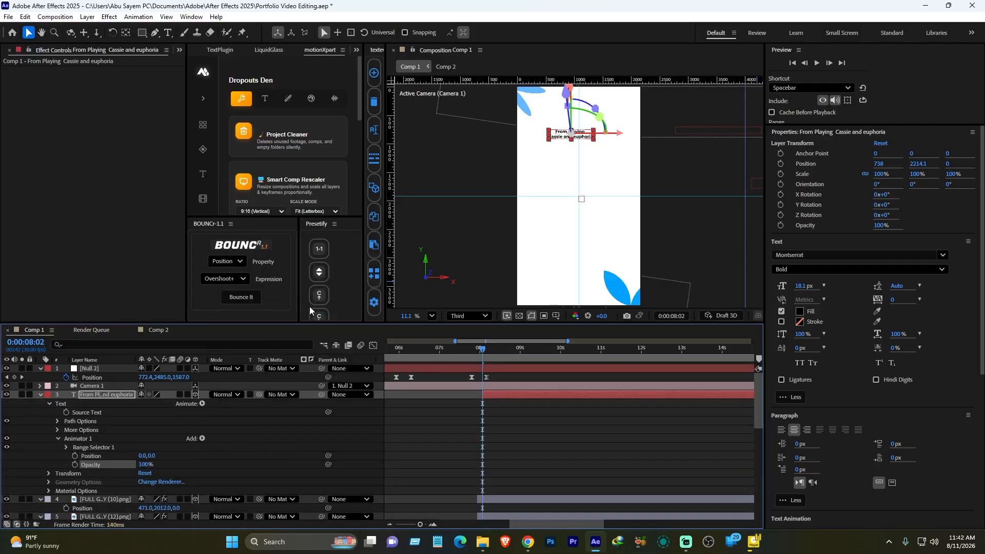
{"action": "left_click_drag", "start_coordinate": [147, 467], "coordinate": [97, 473]}
{"action": "left_click_drag", "start_coordinate": [152, 456], "coordinate": [168, 456]}
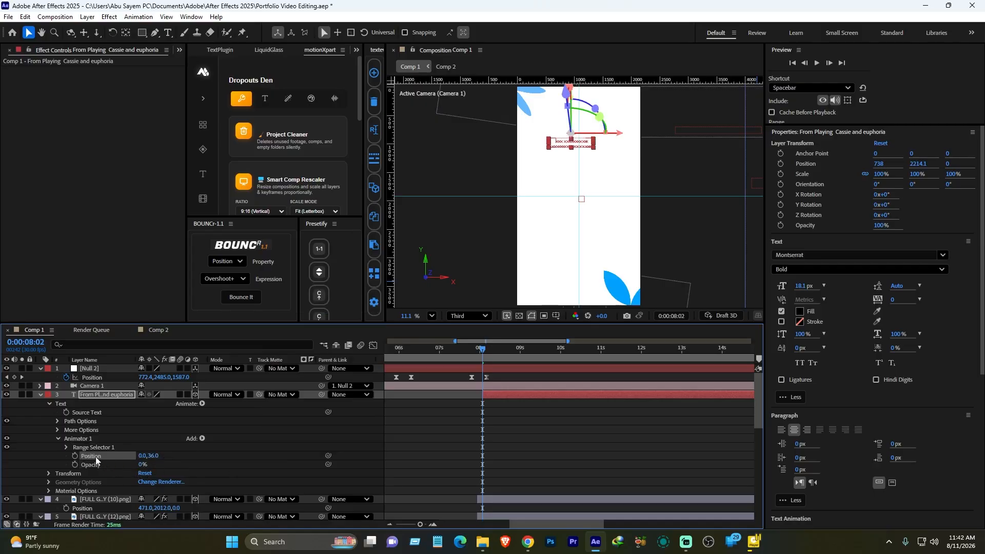
- Keyframe the text's range selector Offset from 0% at 0:00:08:02 to 100% at 0:00:09:02
{"action": "left_click", "coordinate": [66, 447]}
{"action": "left_click", "coordinate": [84, 473]}
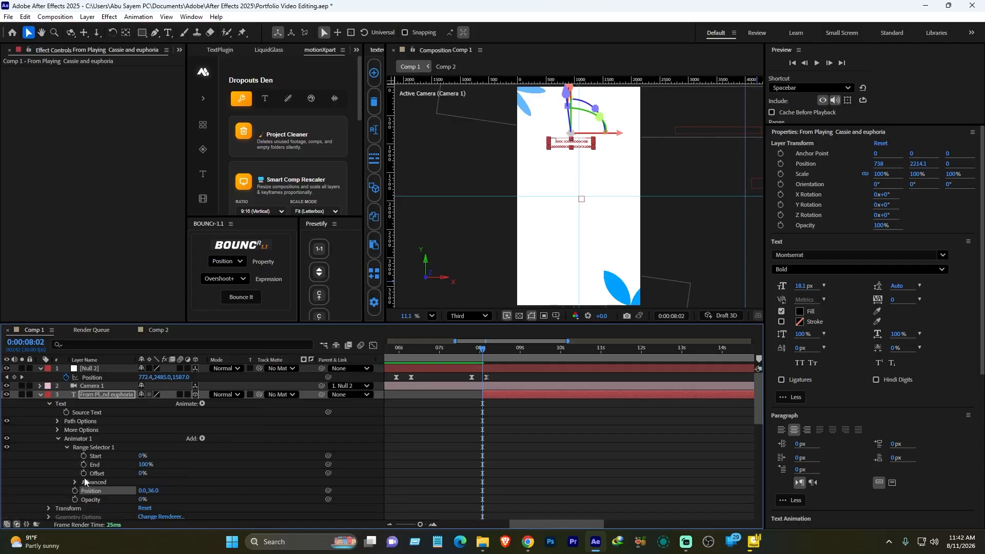
{"action": "left_click", "coordinate": [522, 349]}
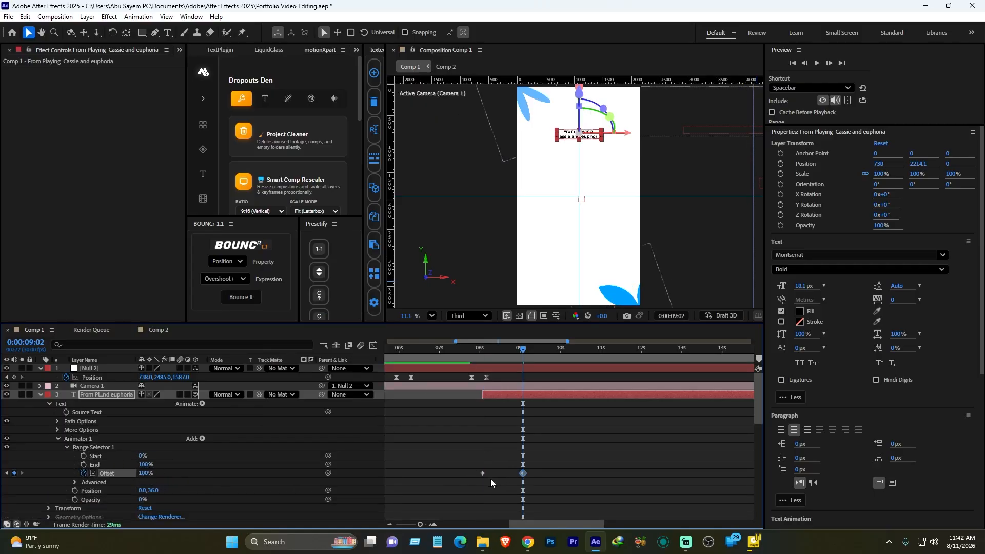
- Base the text's range selector on Words in its advanced settings
{"action": "scroll", "coordinate": [491, 478], "scroll_direction": "down", "scroll_amount": 2}
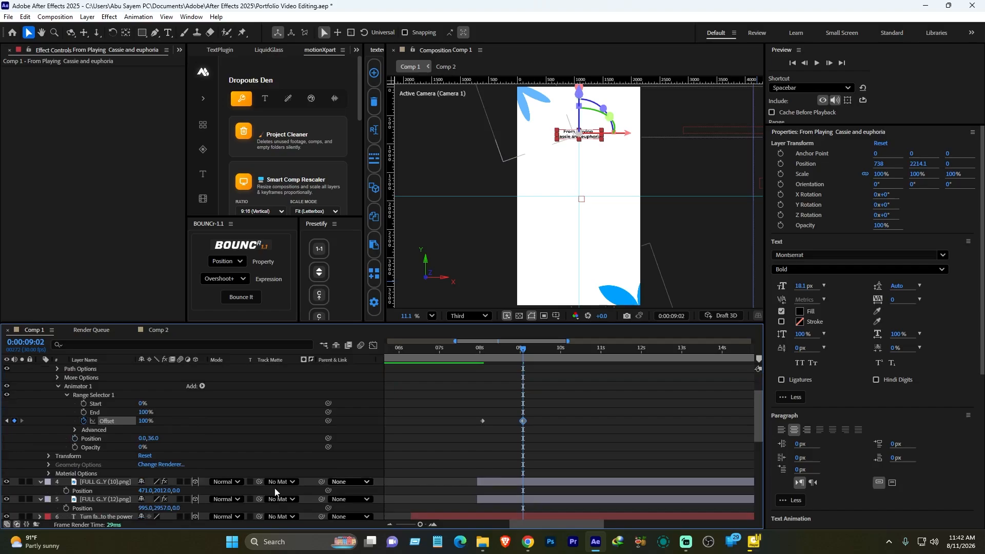
{"action": "left_click", "coordinate": [75, 430]}
{"action": "left_click", "coordinate": [170, 446]}
{"action": "left_click", "coordinate": [165, 479]}
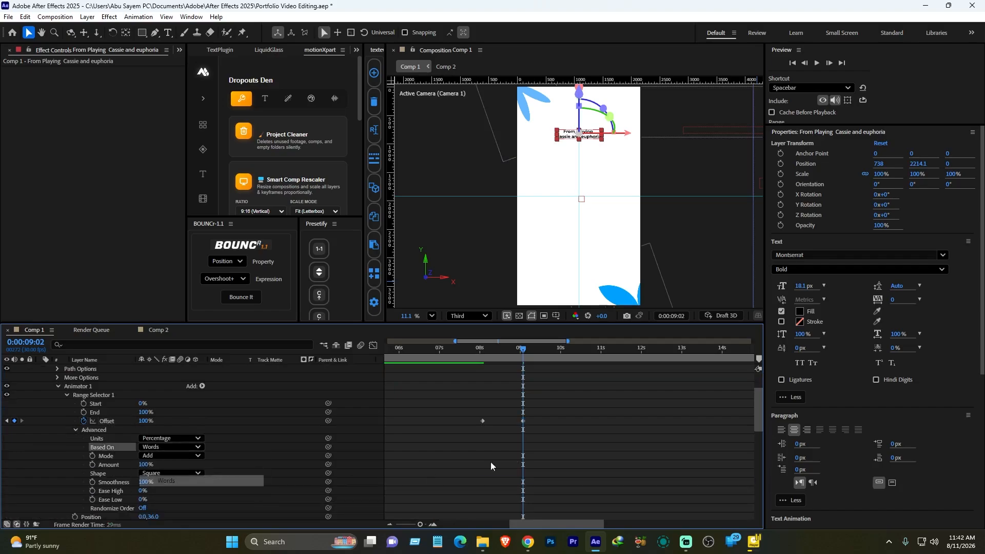
{"action": "left_click", "coordinate": [490, 463]}
- Shorten the word reveal by moving the 100% Offset keyframe to just before 0:00:08:21, and collapse the text layer's properties
{"action": "left_click", "coordinate": [472, 350]}
{"action": "scroll", "coordinate": [64, 420], "scroll_direction": "up", "scroll_amount": 2}
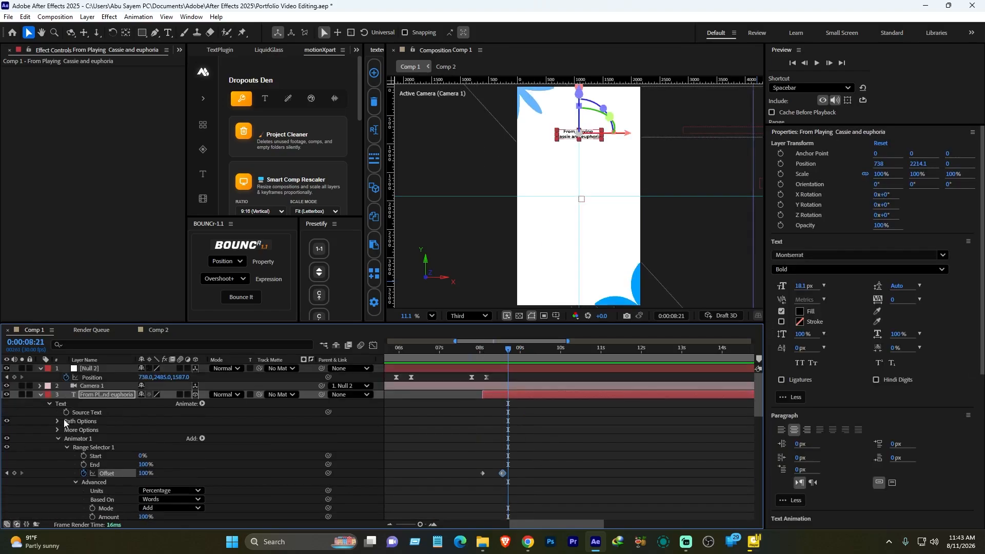
{"action": "left_click", "coordinate": [39, 395]}
{"action": "left_click", "coordinate": [559, 427]}
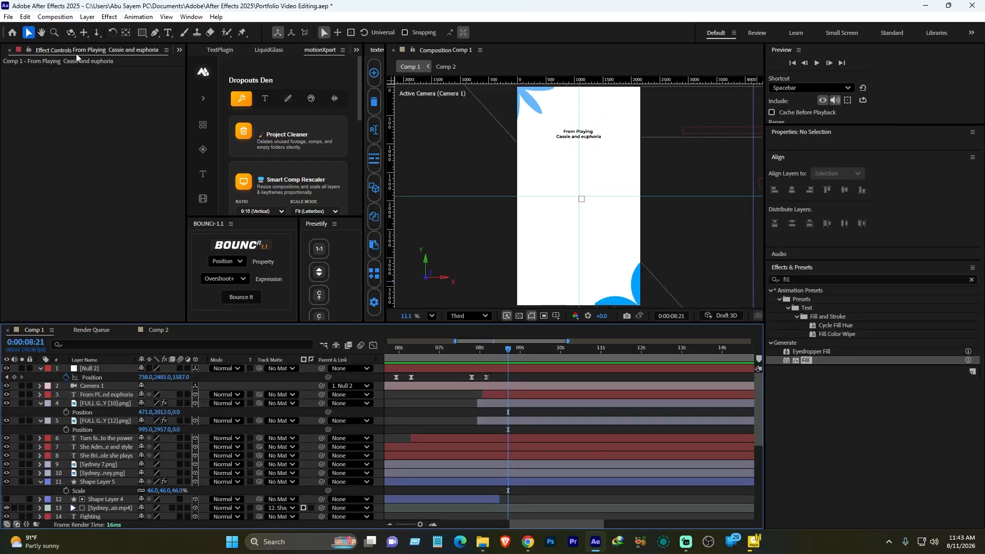
{"action": "scroll", "coordinate": [76, 50], "scroll_direction": "up", "scroll_amount": 1}
{"action": "left_click", "coordinate": [44, 239]}
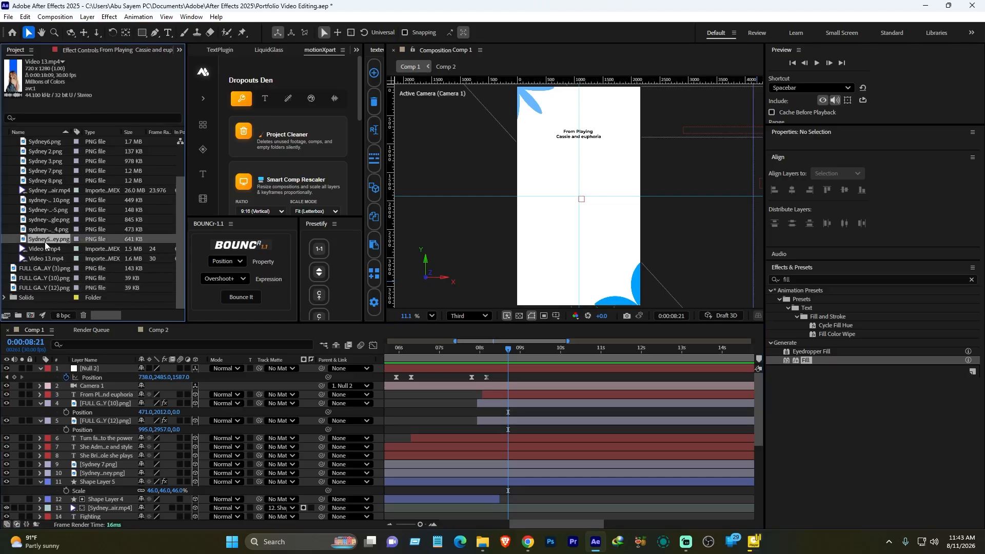
{"action": "left_click", "coordinate": [51, 248]}
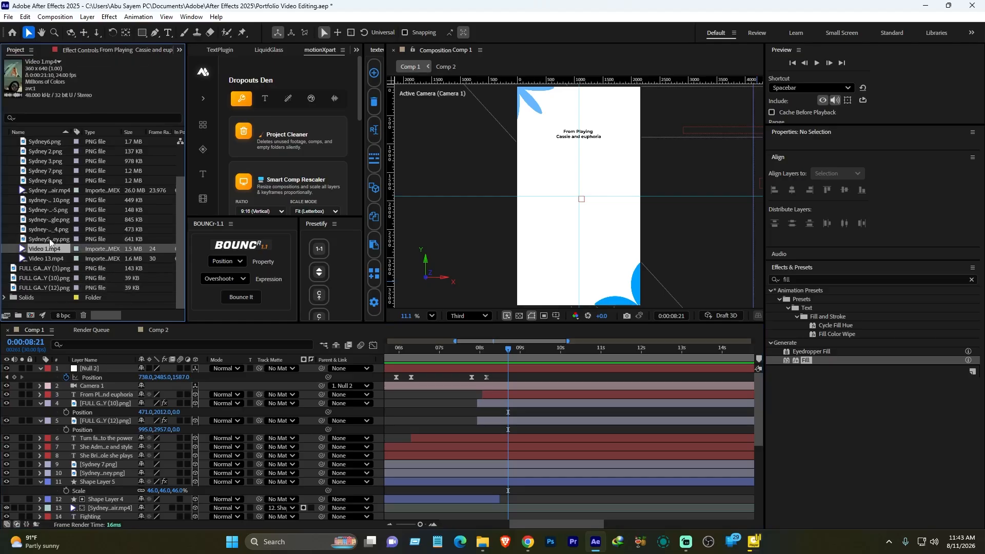
{"action": "left_click", "coordinate": [51, 239]}
- Draw a dark filled circle about 1107 px wide below the text on a new shape layer
{"action": "left_click", "coordinate": [599, 437]}
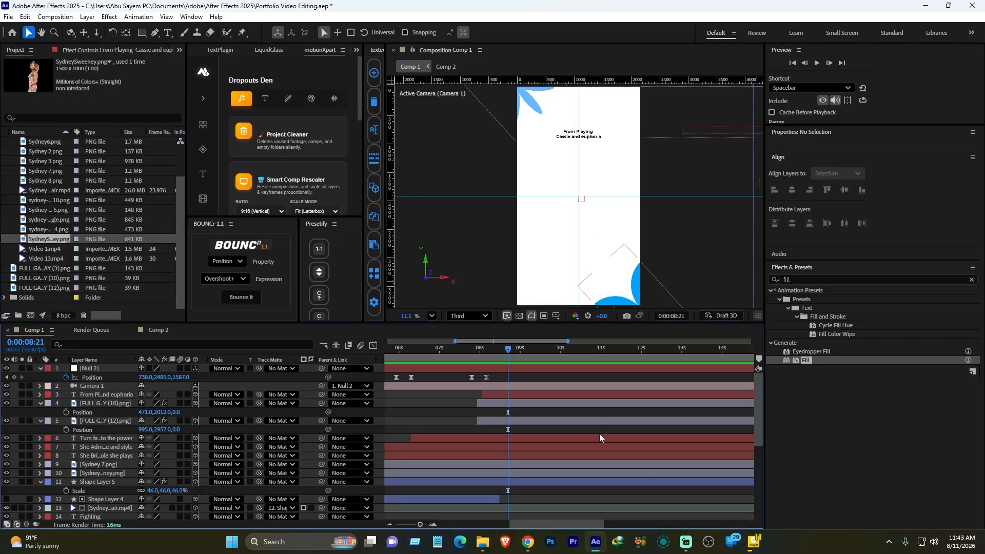
{"action": "key", "text": "q"}
{"action": "left_click_drag", "start_coordinate": [562, 175], "coordinate": [625, 239]}
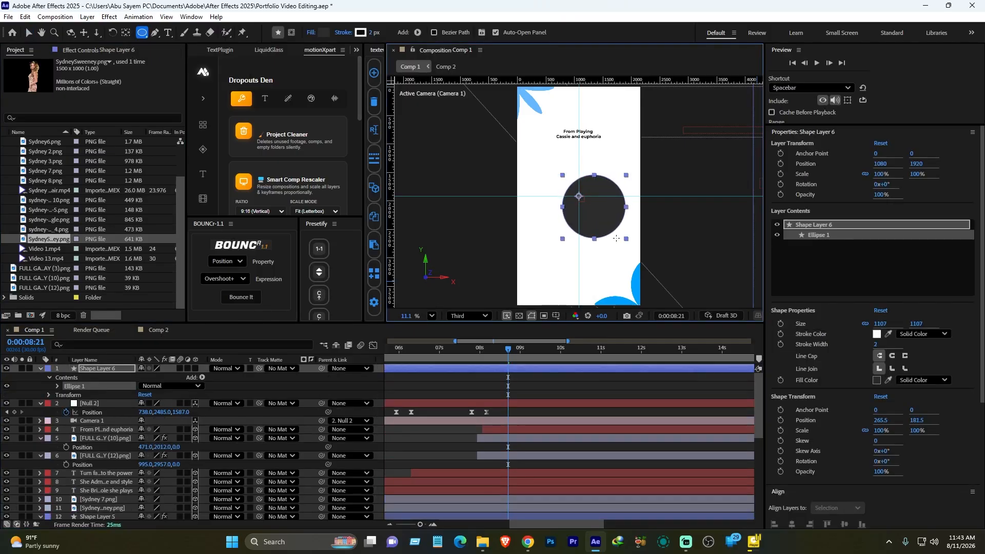
{"action": "scroll", "coordinate": [866, 441], "scroll_direction": "down", "scroll_amount": 3}
{"action": "scroll", "coordinate": [877, 405], "scroll_direction": "up", "scroll_amount": 3}
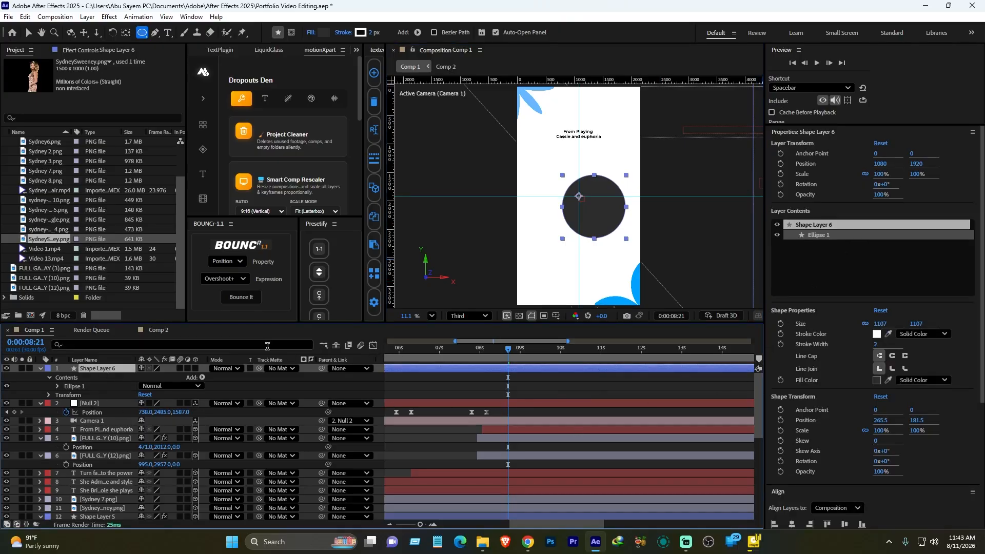
- Make the circle a 3D layer beneath Camera 1 and set its position to 738, 2761, 1587
{"action": "left_click", "coordinate": [195, 368]}
{"action": "left_click", "coordinate": [102, 367]}
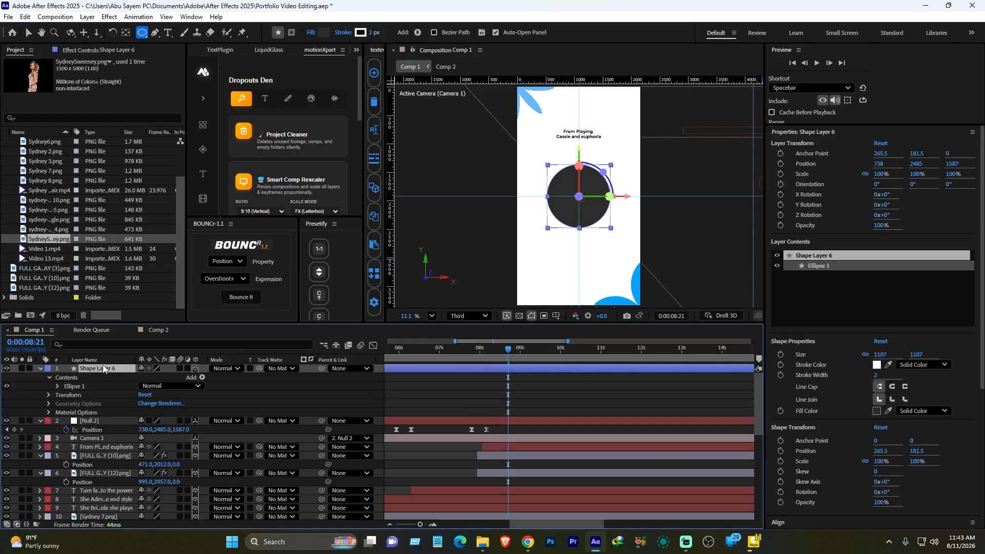
{"action": "left_click_drag", "start_coordinate": [102, 368], "coordinate": [107, 447]}
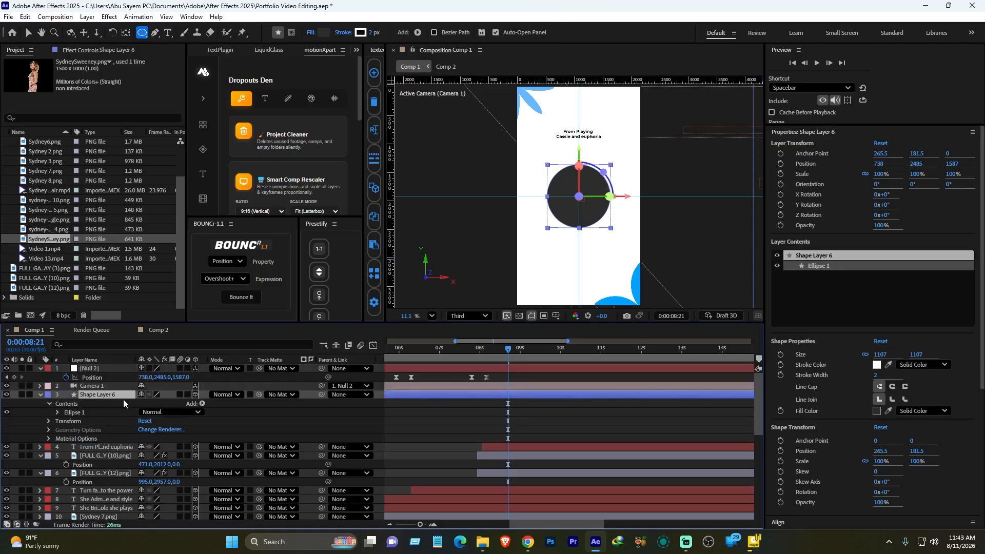
{"action": "key", "text": "p"}
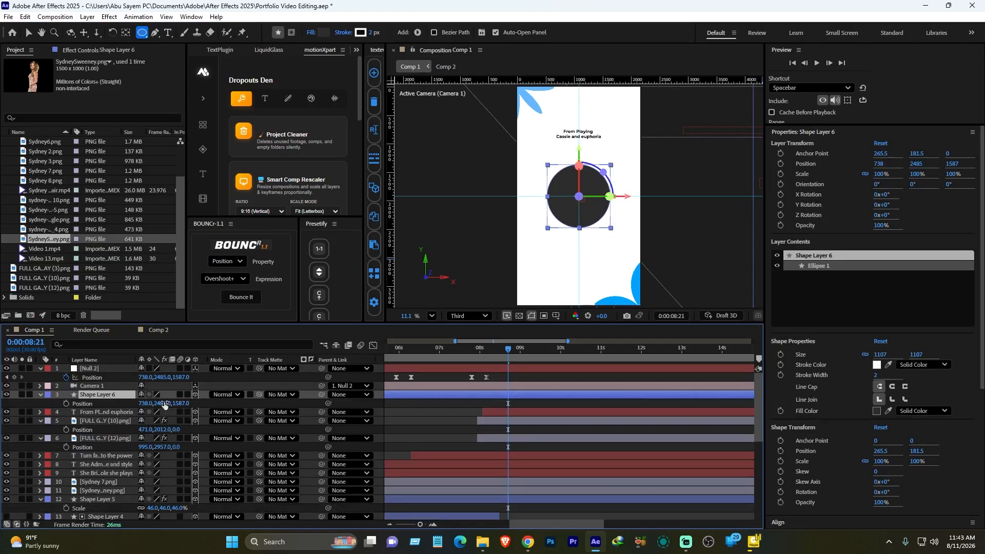
{"action": "left_click_drag", "start_coordinate": [164, 402], "coordinate": [617, 436]}
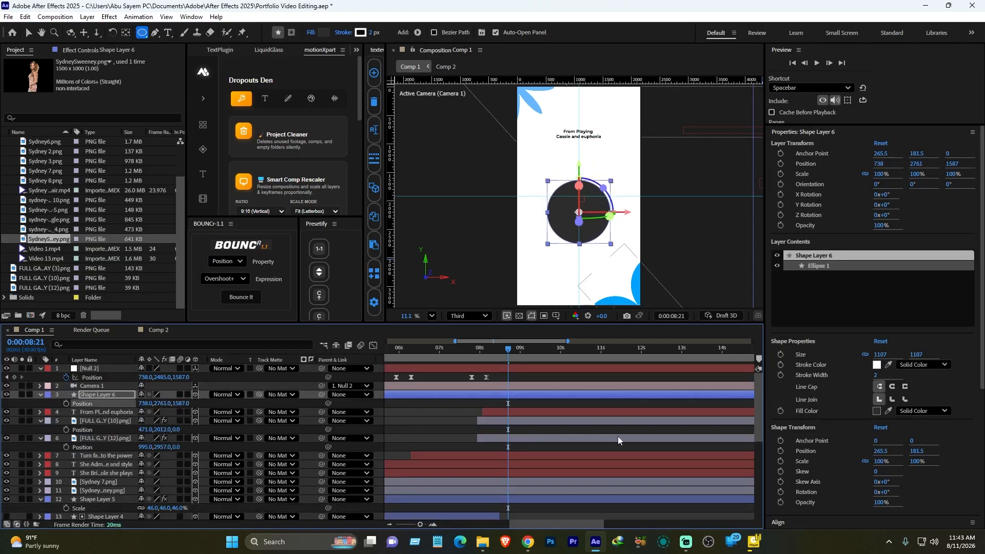
{"action": "left_click", "coordinate": [627, 428]}
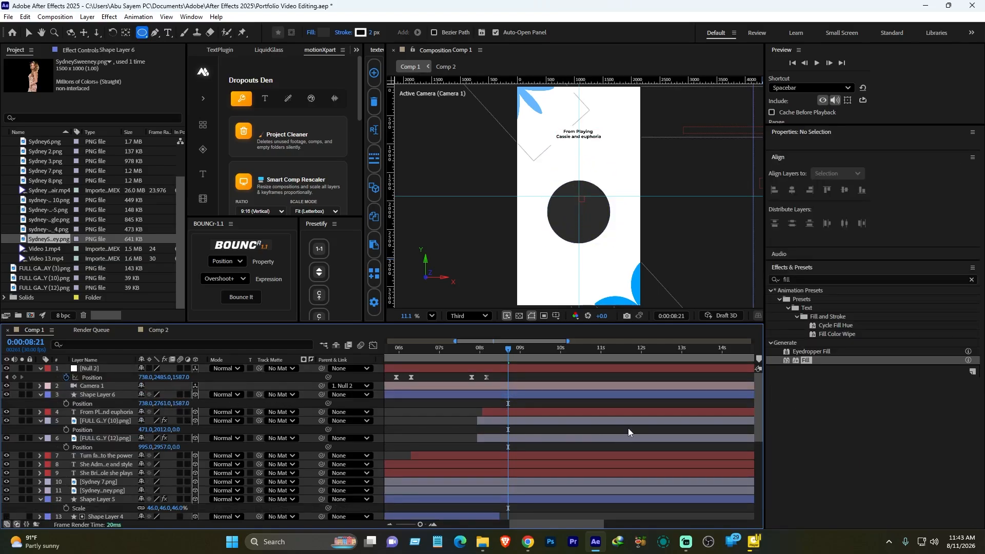
- Add SydneySweeney.png directly beneath Camera 1 and trim the layer to start at 0:00:08:07
{"action": "key", "text": "space"}
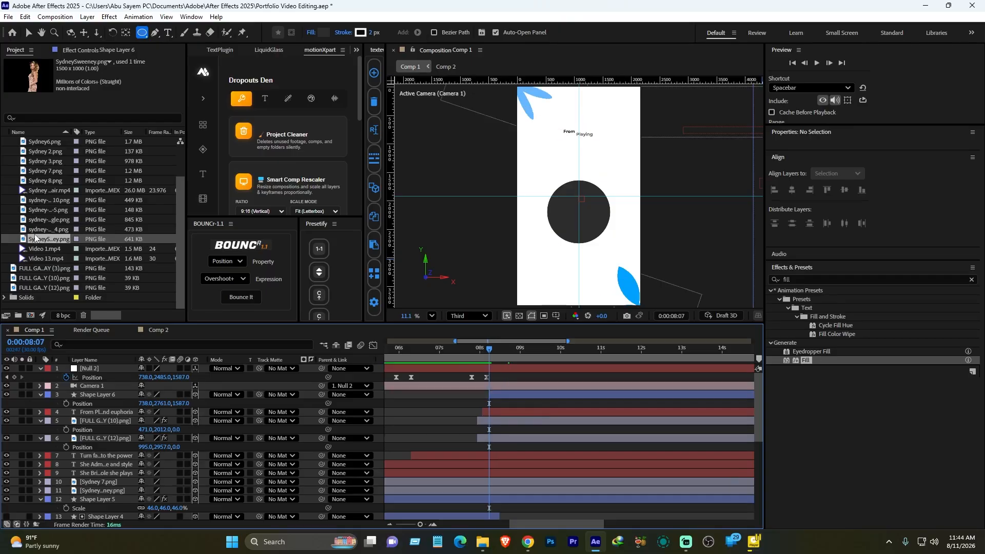
{"action": "left_click_drag", "start_coordinate": [41, 240], "coordinate": [131, 388]}
{"action": "left_click_drag", "start_coordinate": [441, 396], "coordinate": [729, 398]}
{"action": "key", "text": "alt+["}
- Make the SydneySweeney.png layer 3D, scale it to 219% and position it at 400, 2677, 1587 over the circle
{"action": "left_click", "coordinate": [196, 394]}
{"action": "key", "text": "s"}
{"action": "left_click_drag", "start_coordinate": [181, 404], "coordinate": [223, 410]}
{"action": "key", "text": "p"}
{"action": "left_click_drag", "start_coordinate": [144, 403], "coordinate": [31, 405]}
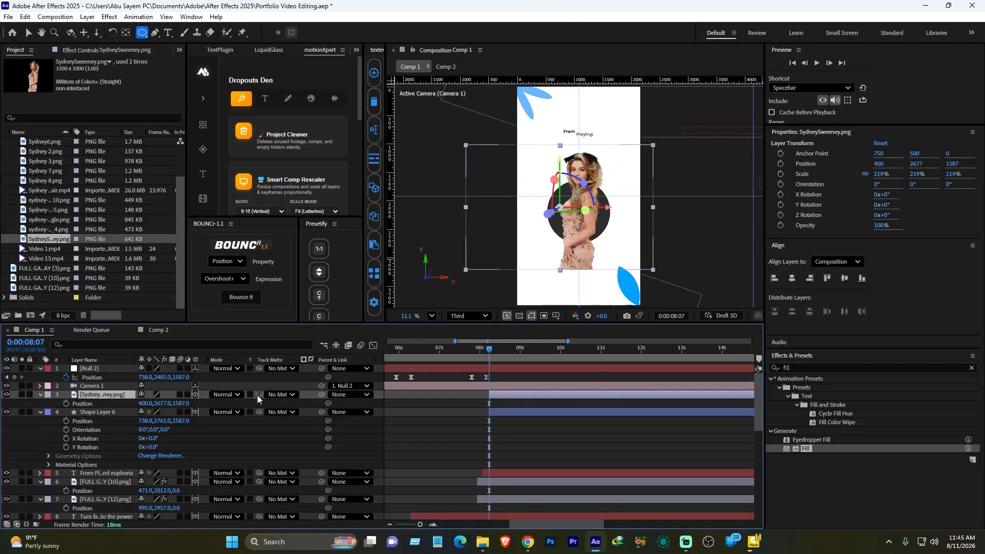
- Set Shape Layer 6 as the track matte of the SydneySweeney.png layer and collapse both layers' properties
{"action": "left_click_drag", "start_coordinate": [257, 394], "coordinate": [107, 411]}
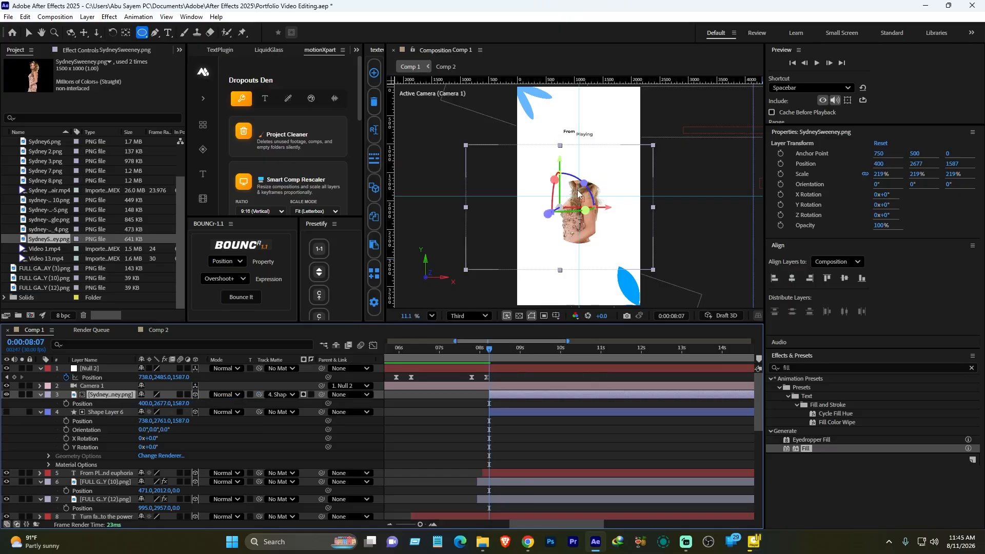
{"action": "left_click", "coordinate": [583, 443]}
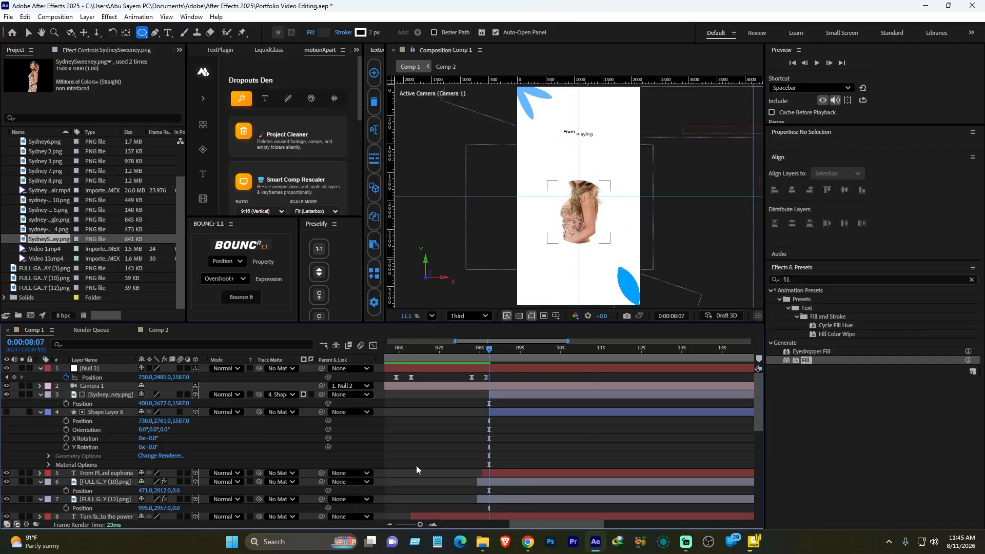
{"action": "left_click", "coordinate": [41, 413]}
{"action": "left_click", "coordinate": [39, 395]}
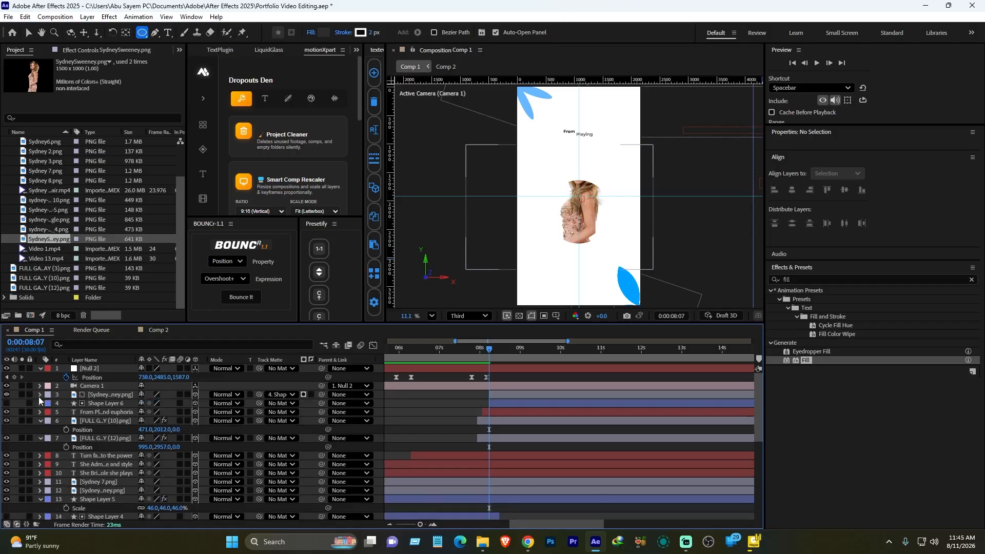
- Duplicate the circle's Shape Layer 6, move the copy beneath the matte layer and make it visible as the backdrop
{"action": "left_click", "coordinate": [101, 402]}
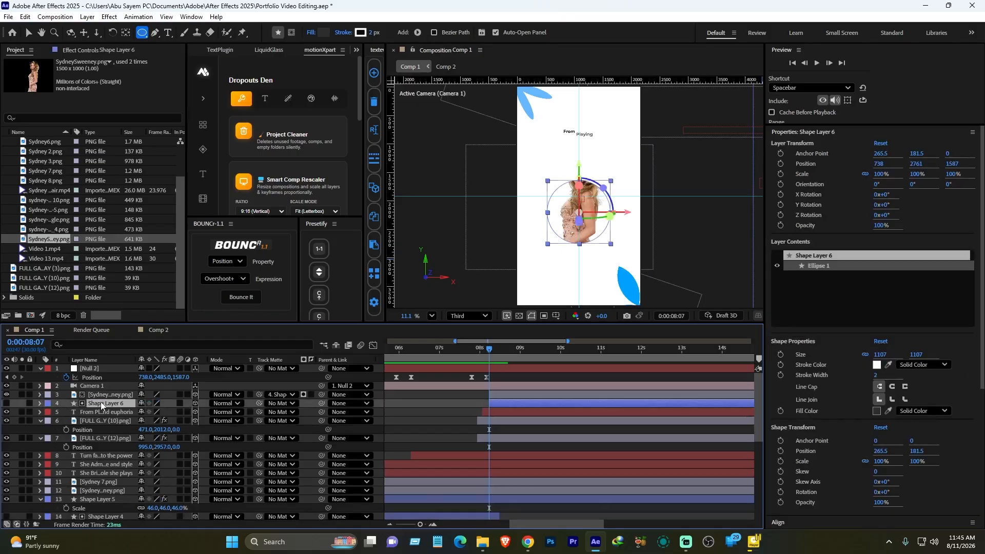
{"action": "key", "text": "ctrl+d"}
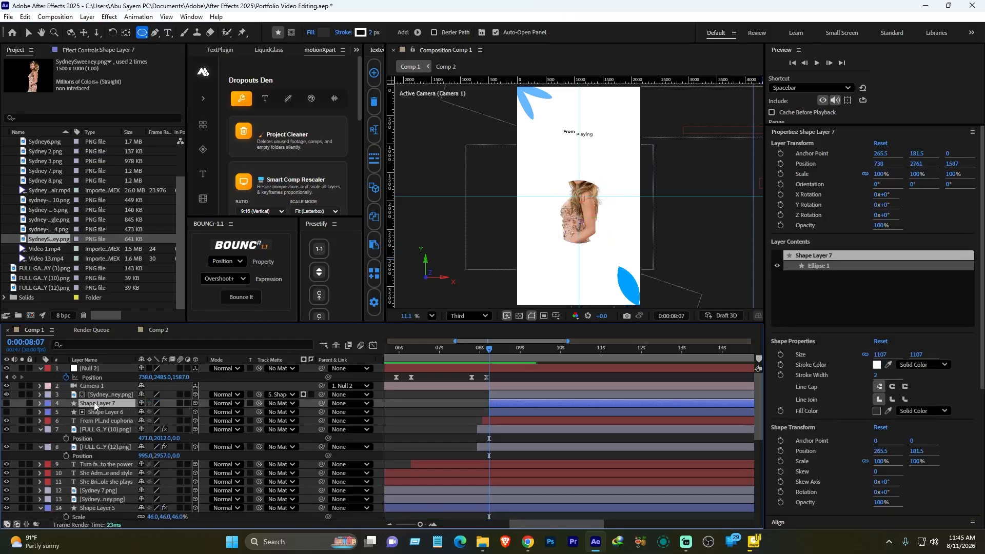
{"action": "left_click_drag", "start_coordinate": [94, 403], "coordinate": [95, 415]}
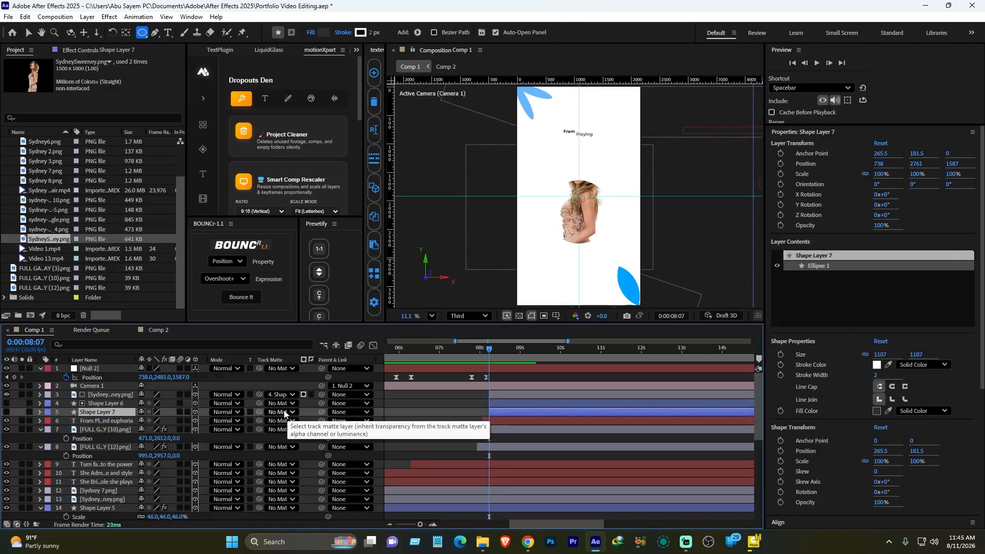
{"action": "left_click", "coordinate": [6, 412]}
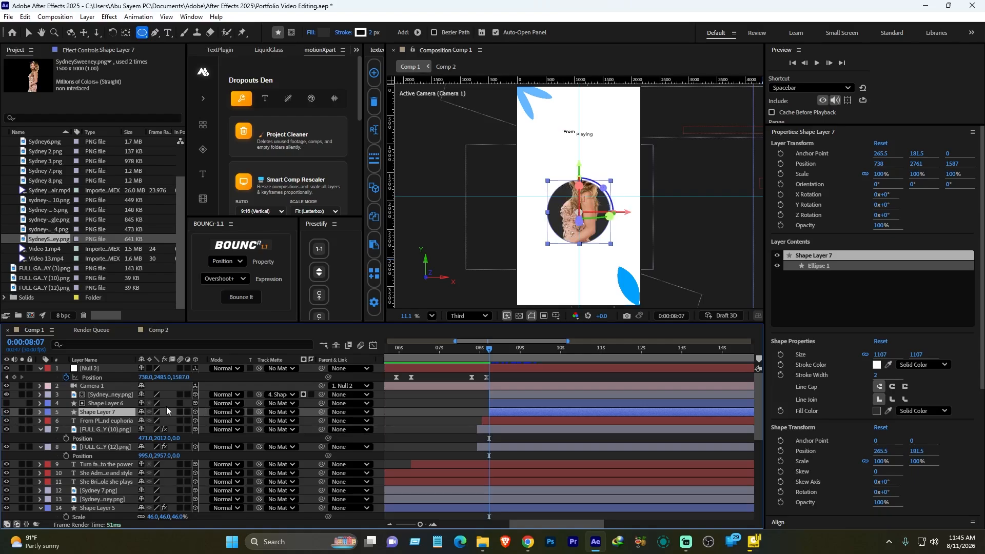
{"action": "left_click", "coordinate": [103, 403]}
{"action": "left_click", "coordinate": [100, 395]}
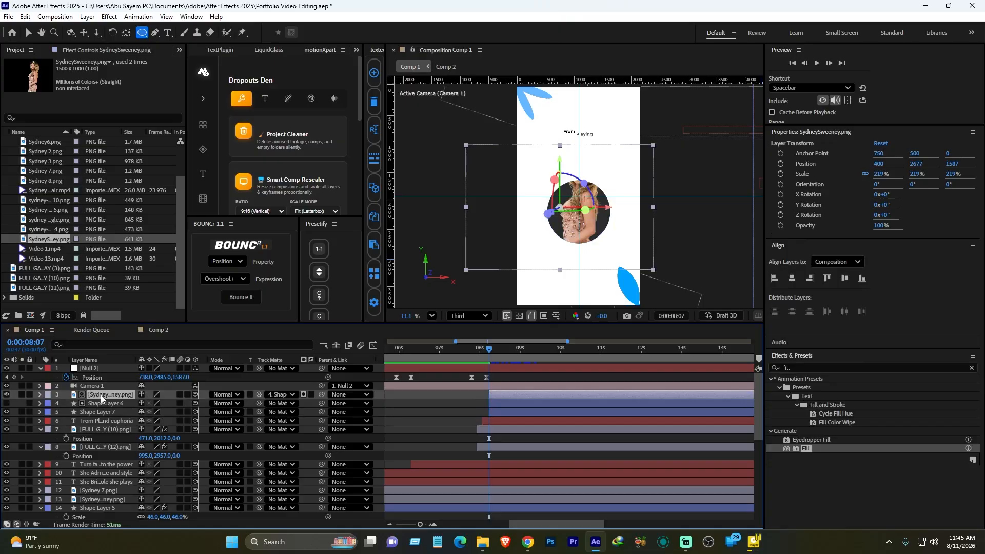
{"action": "left_click", "coordinate": [100, 411]}
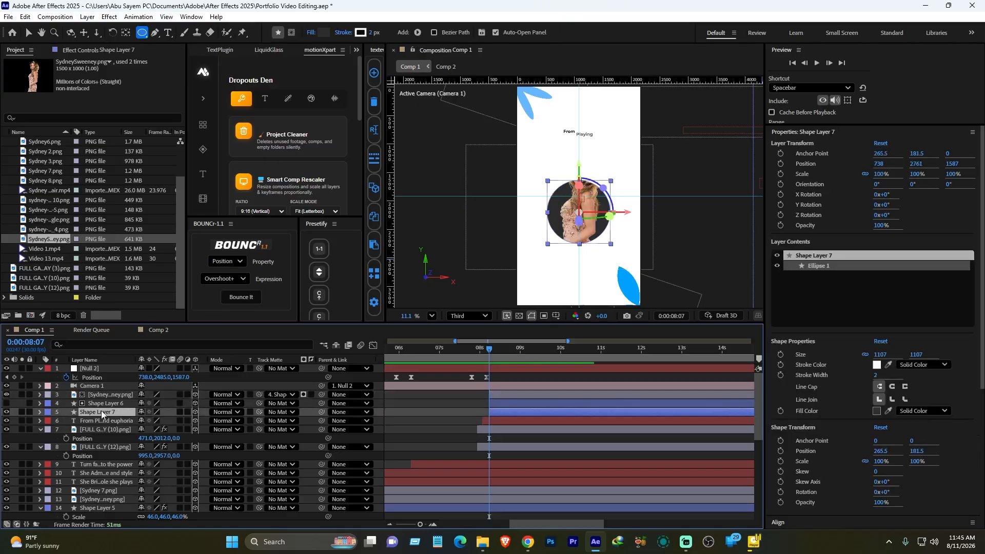
{"action": "left_click", "coordinate": [542, 437]}
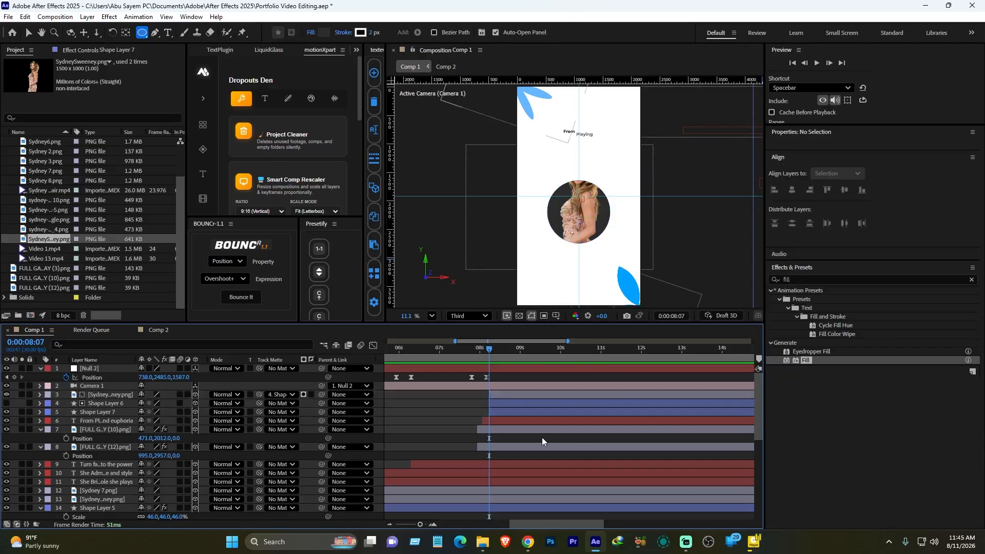
{"action": "left_click", "coordinate": [100, 395]}
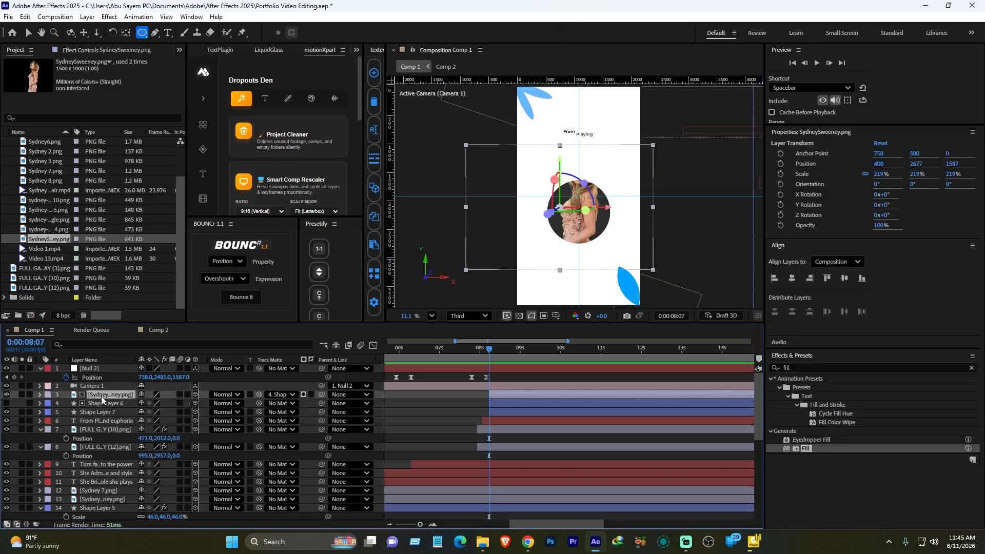
{"action": "left_click", "coordinate": [154, 32]}
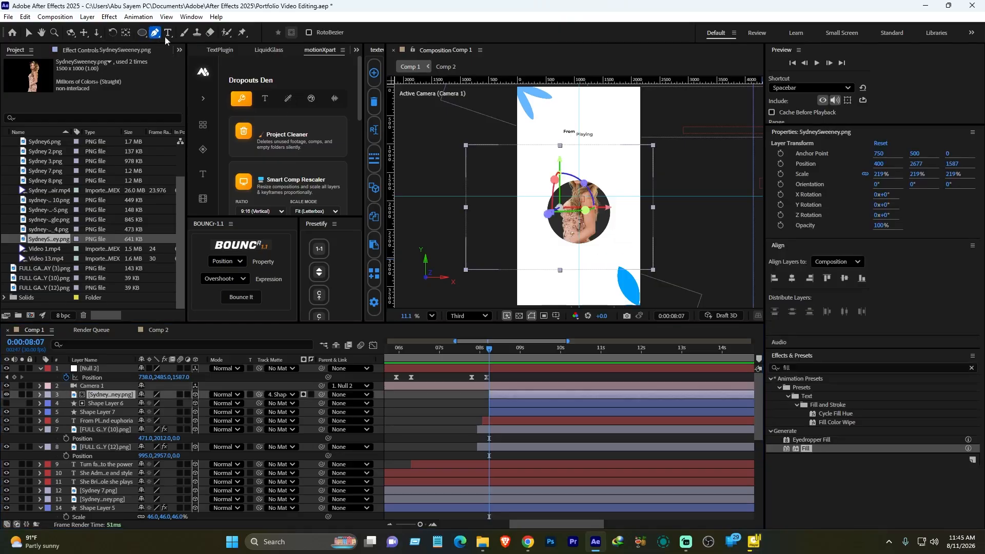
{"action": "left_click", "coordinate": [567, 385]}
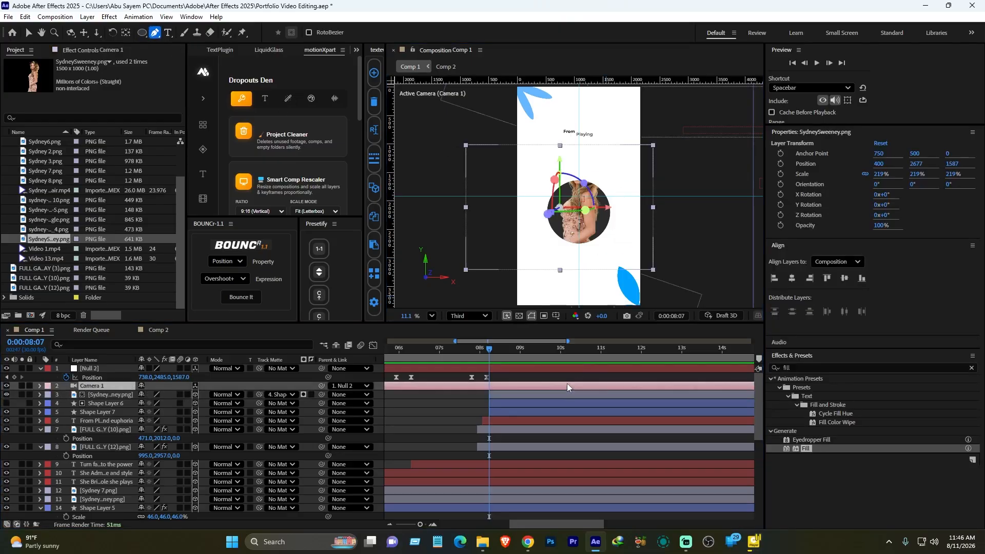
{"action": "left_click", "coordinate": [94, 412]}
{"action": "left_click", "coordinate": [622, 213]}
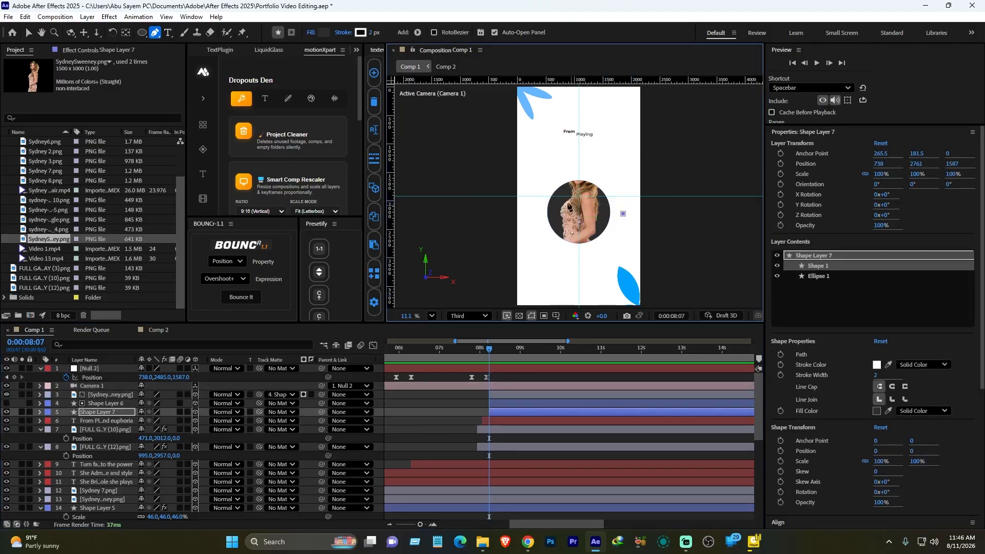
{"action": "left_click", "coordinate": [537, 186]}
{"action": "key", "text": "ctrl+z"}
{"action": "key", "text": "ctrl+z"}
{"action": "key", "text": "ctrl+z"}
{"action": "key", "text": "z"}
{"action": "left_click", "coordinate": [427, 415]}
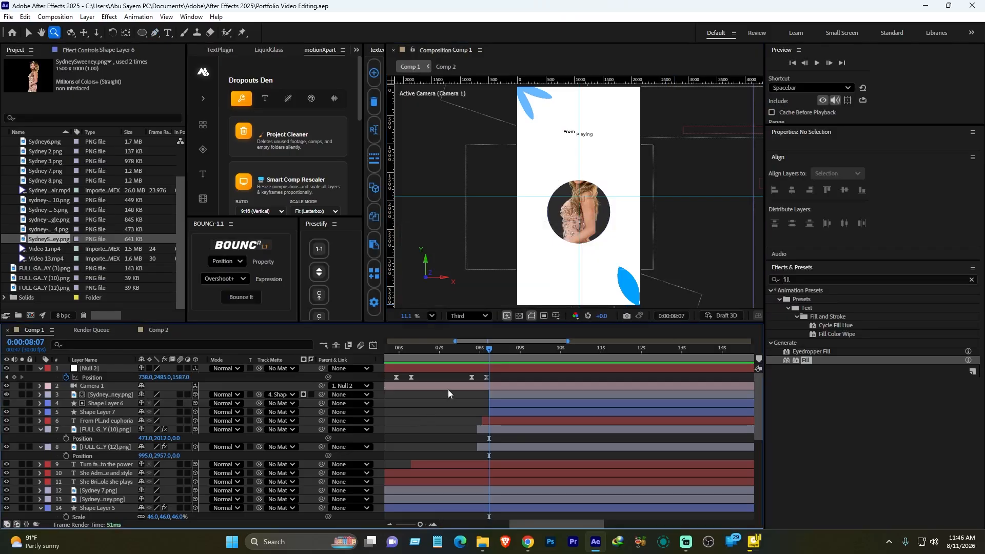
- Draw a closed four-point Pen shape around the woman's head on Shape Layer 6, extending the matte above the circle
{"action": "left_click", "coordinate": [106, 403]}
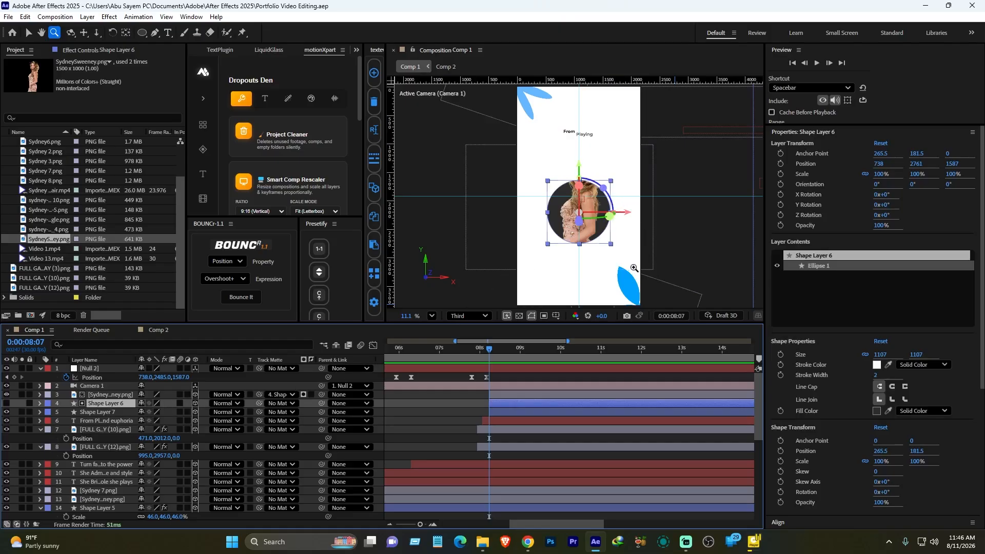
{"action": "left_click", "coordinate": [155, 33]}
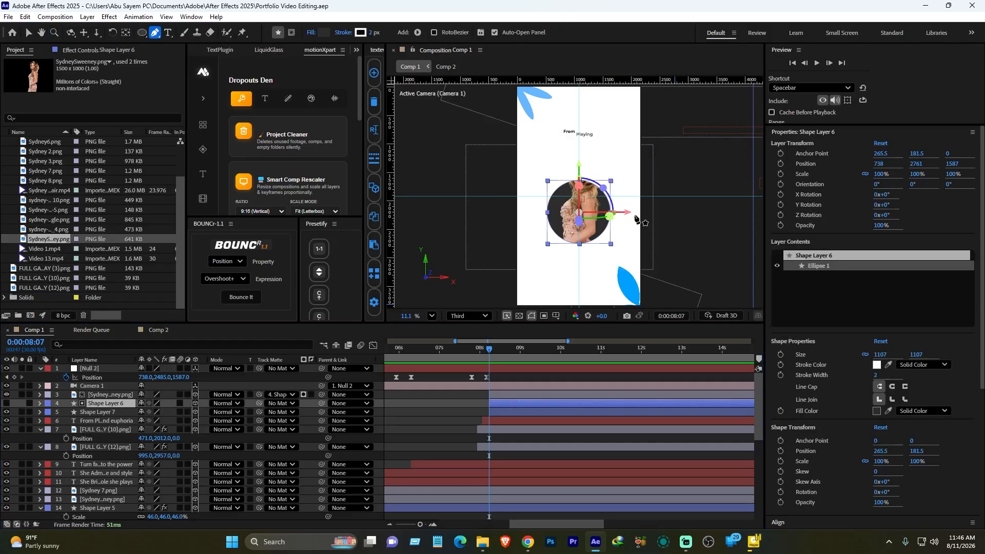
{"action": "left_click", "coordinate": [627, 201]}
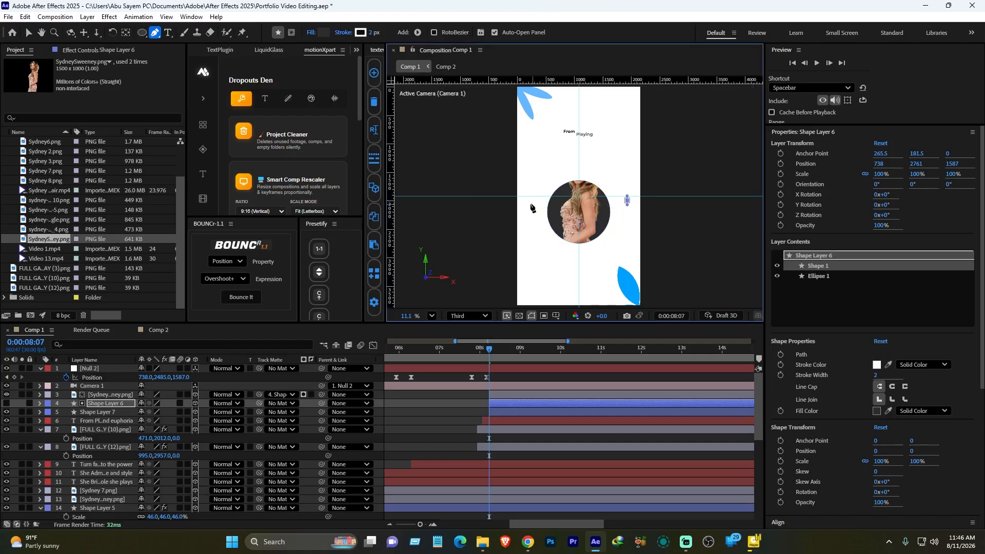
{"action": "left_click", "coordinate": [527, 183]}
{"action": "left_click", "coordinate": [538, 136]}
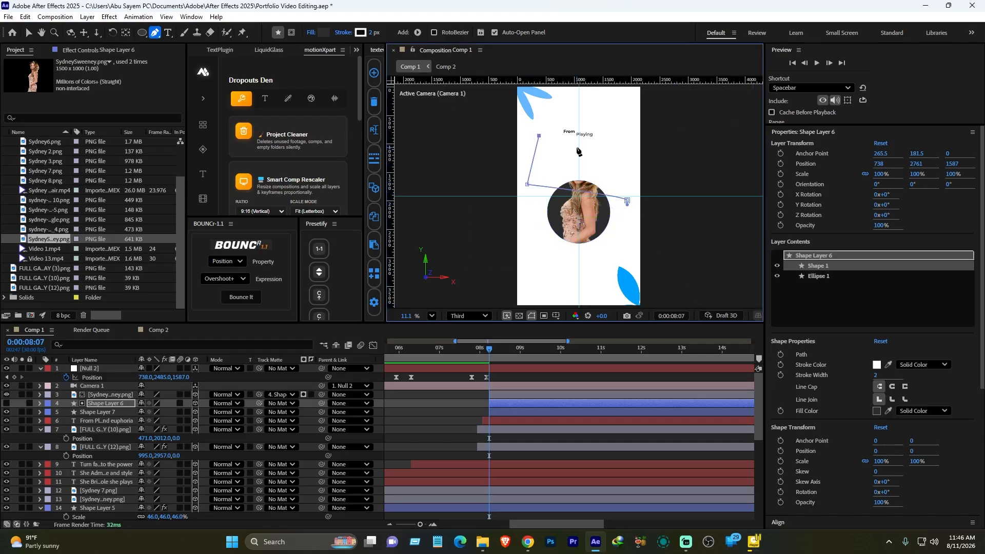
{"action": "key", "text": "ctrl+z"}
{"action": "left_click", "coordinate": [540, 152]}
{"action": "left_click", "coordinate": [598, 149]}
{"action": "left_click", "coordinate": [627, 200]}
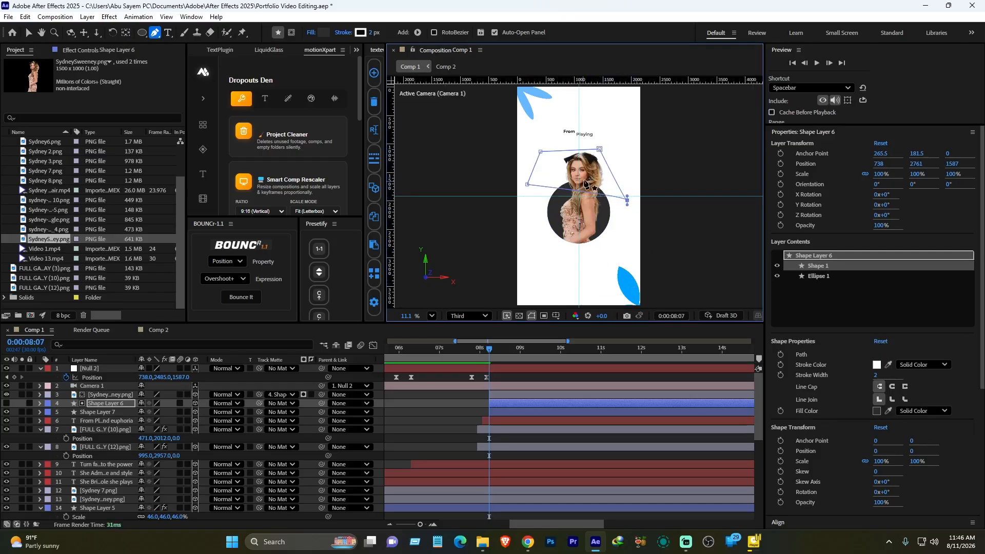
{"action": "left_click", "coordinate": [435, 429]}
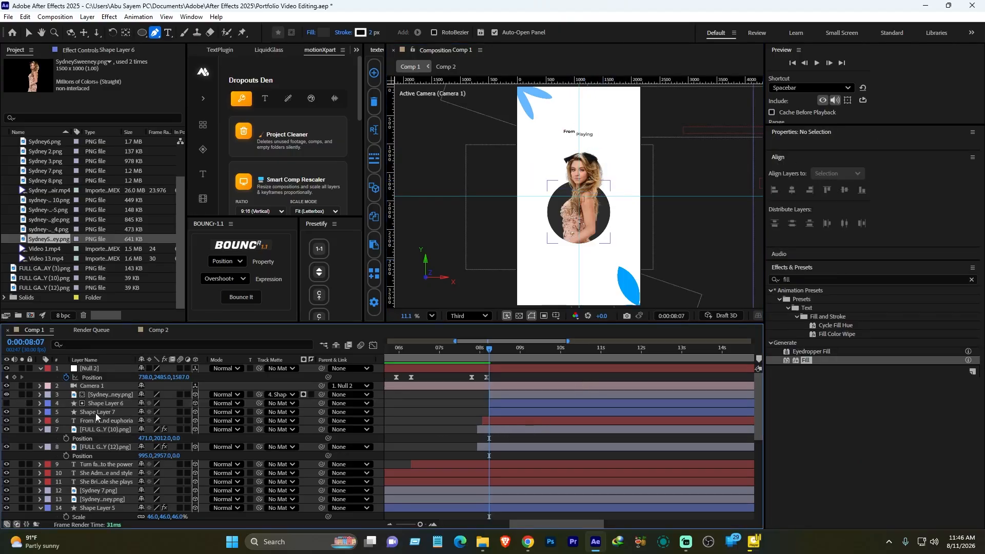
- Pre-compose the SydneySweeney.png layer together with Shape Layer 6 and Shape Layer 7
{"action": "left_click", "coordinate": [97, 395]}
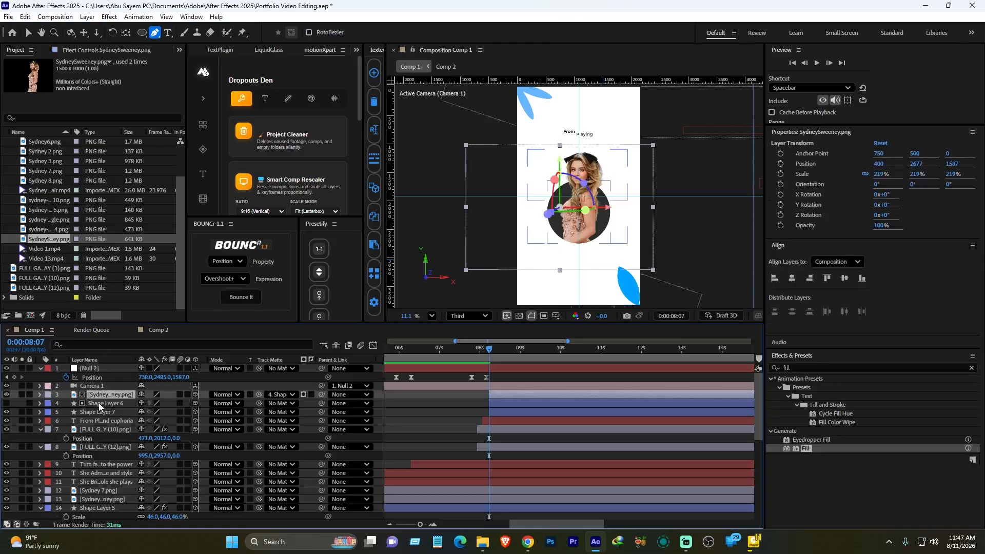
{"action": "left_click", "coordinate": [98, 403]}
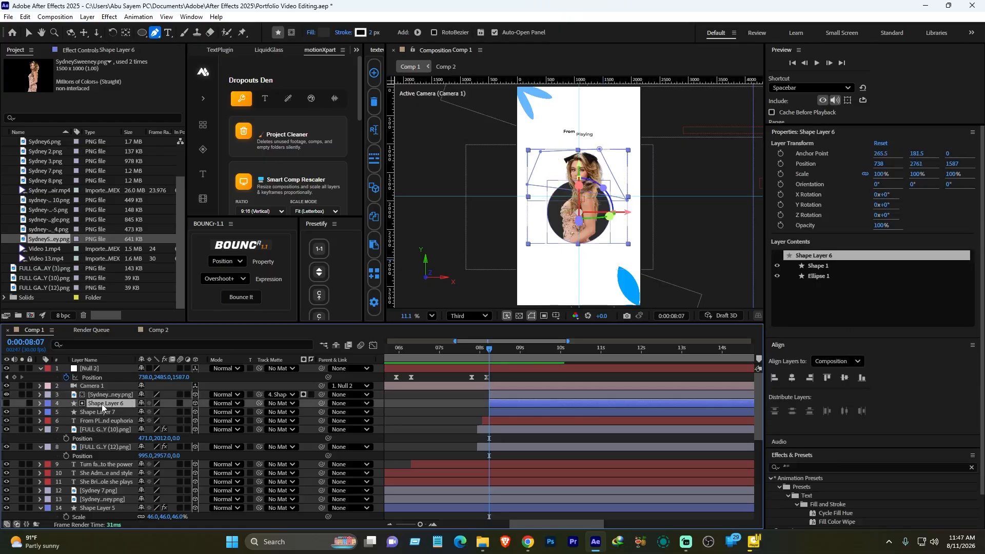
{"action": "left_click", "coordinate": [103, 410]}
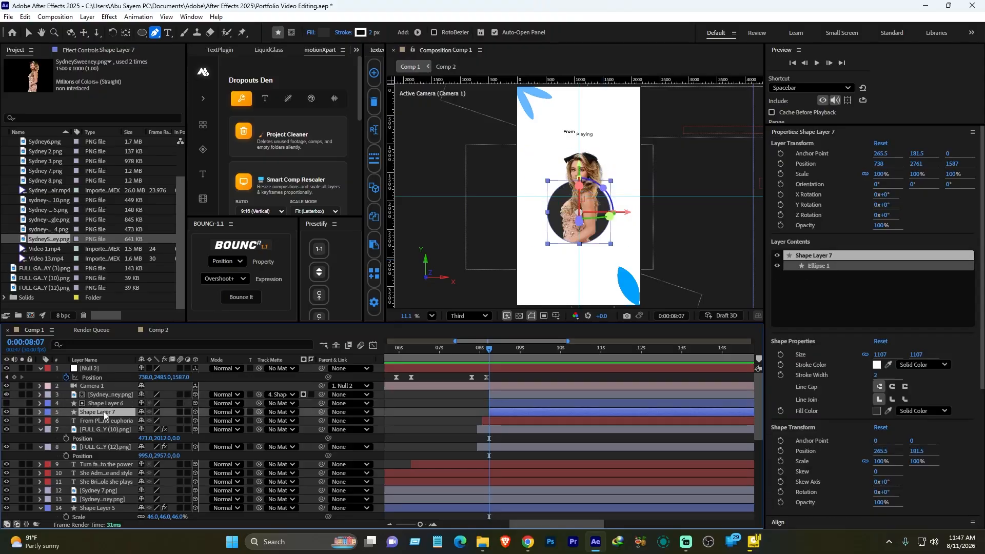
{"action": "left_click", "coordinate": [108, 396], "text": "ctrl"}
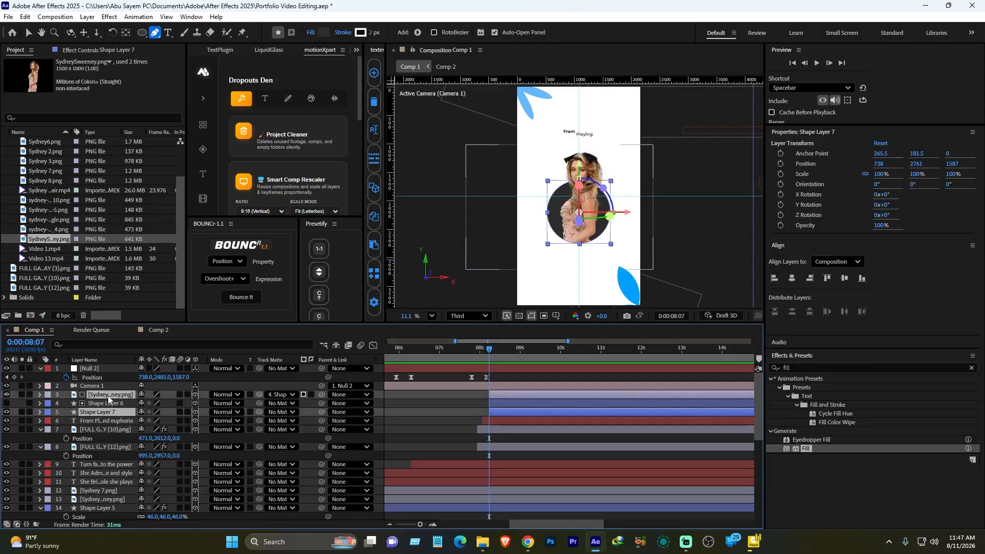
{"action": "left_click", "coordinate": [105, 403], "text": "ctrl"}
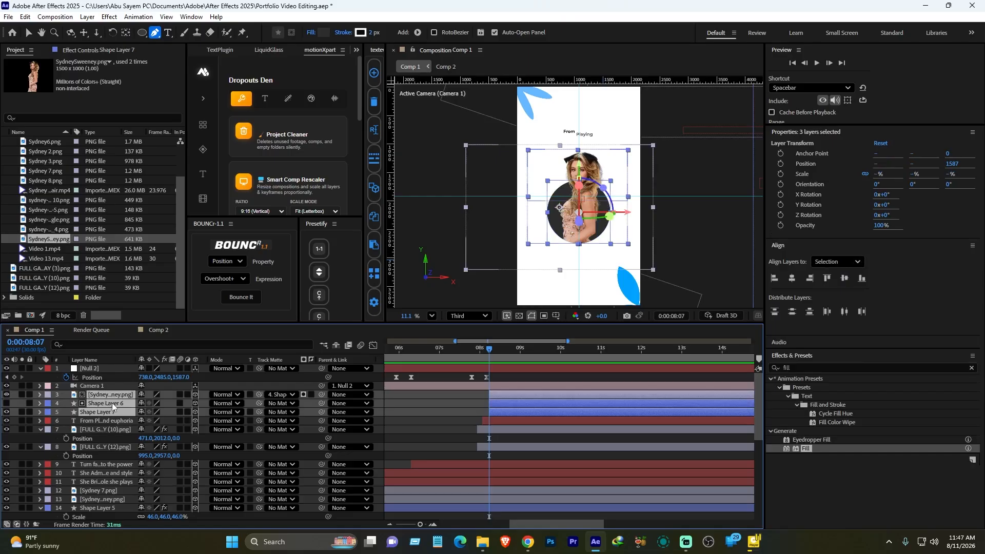
{"action": "key", "text": "ctrl+shift+c"}
{"action": "left_click", "coordinate": [545, 343]}
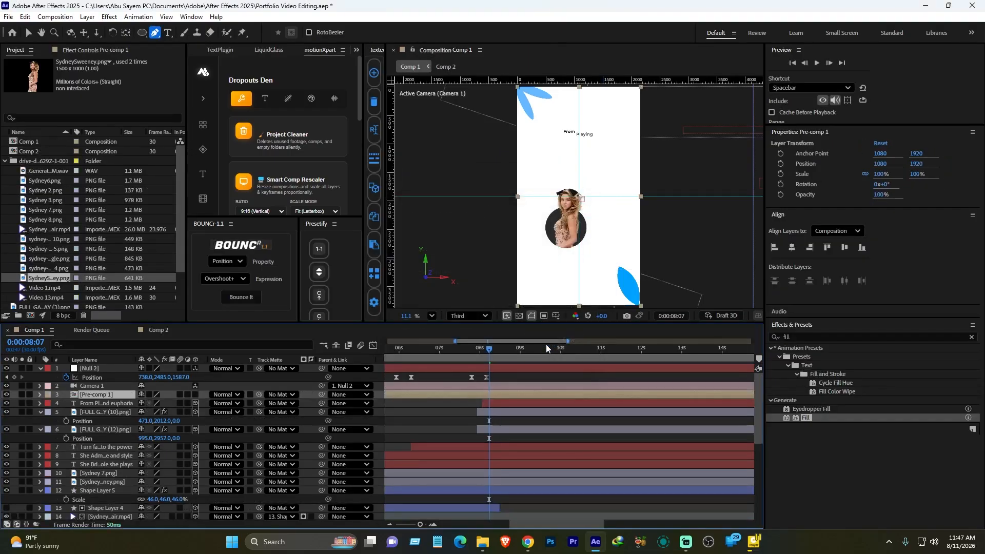
- Make the pre-comp 3D at 150% scale and position 1029, 1998, 1587, and trim its start to 0:00:08:07
{"action": "left_click", "coordinate": [559, 431]}
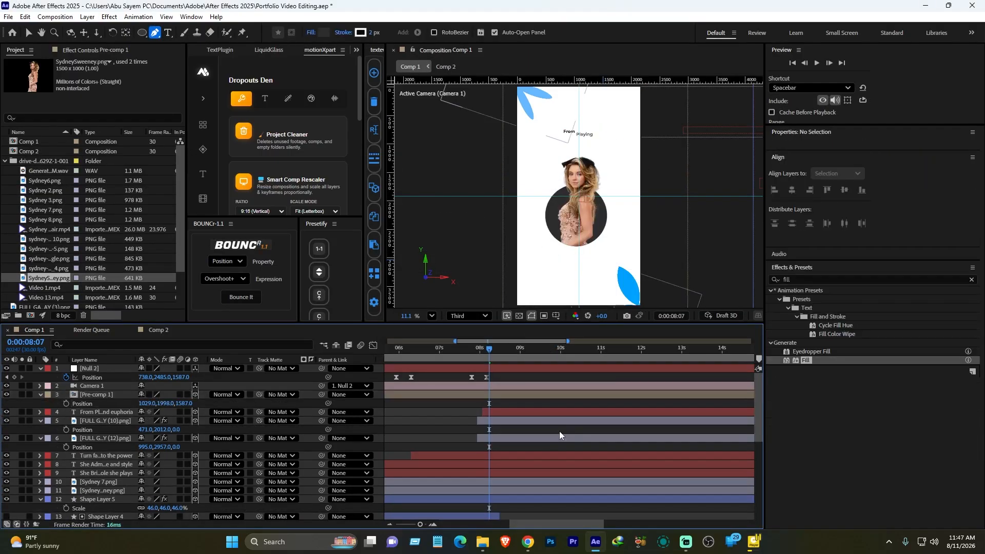
{"action": "left_click", "coordinate": [445, 394]}
{"action": "left_click_drag", "start_coordinate": [489, 349], "coordinate": [489, 351]}
{"action": "key", "text": "alt+bracketleft"}
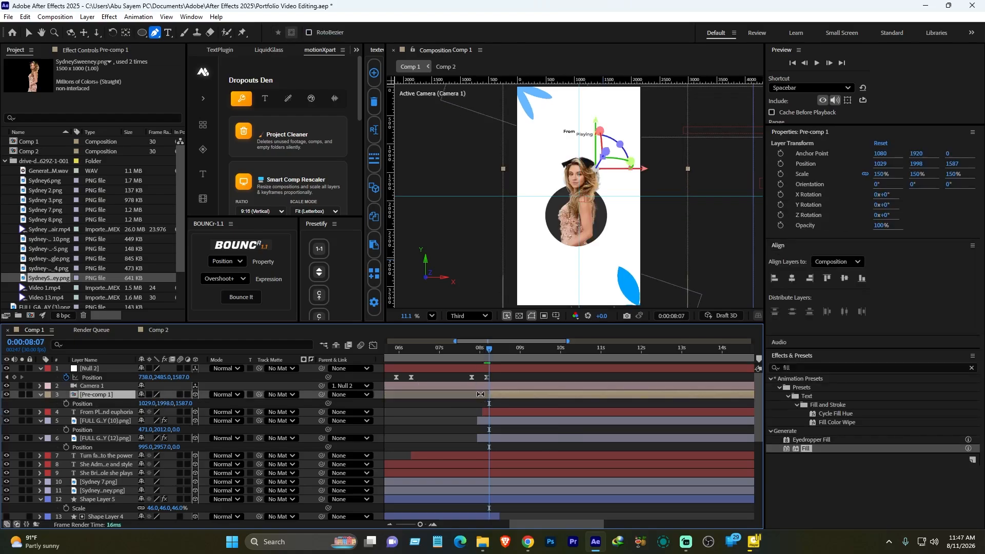
- Open Pre-comp 1 and trim the end of the SydneySweeney.png layer to 0:00:08:17
{"action": "double_click", "coordinate": [509, 396]}
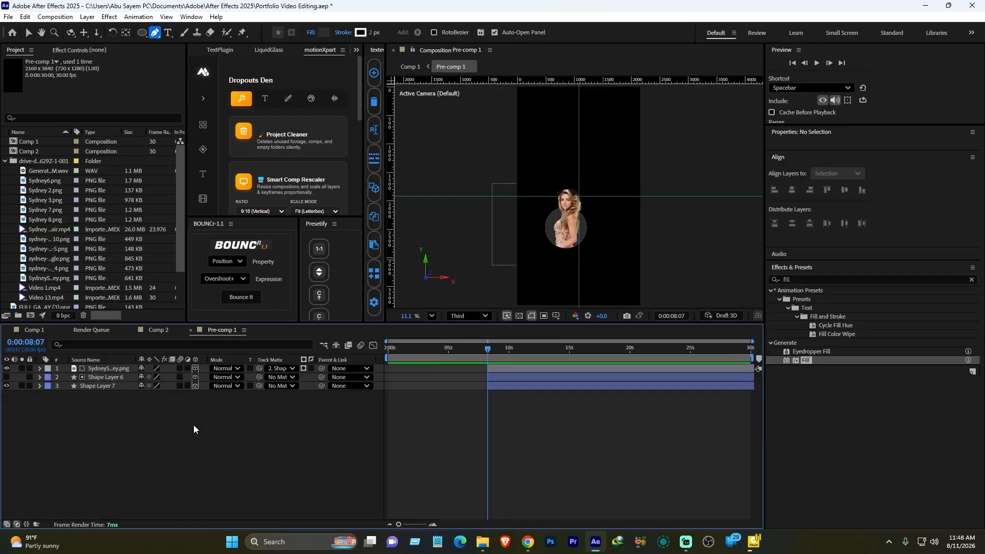
{"action": "left_click", "coordinate": [102, 370]}
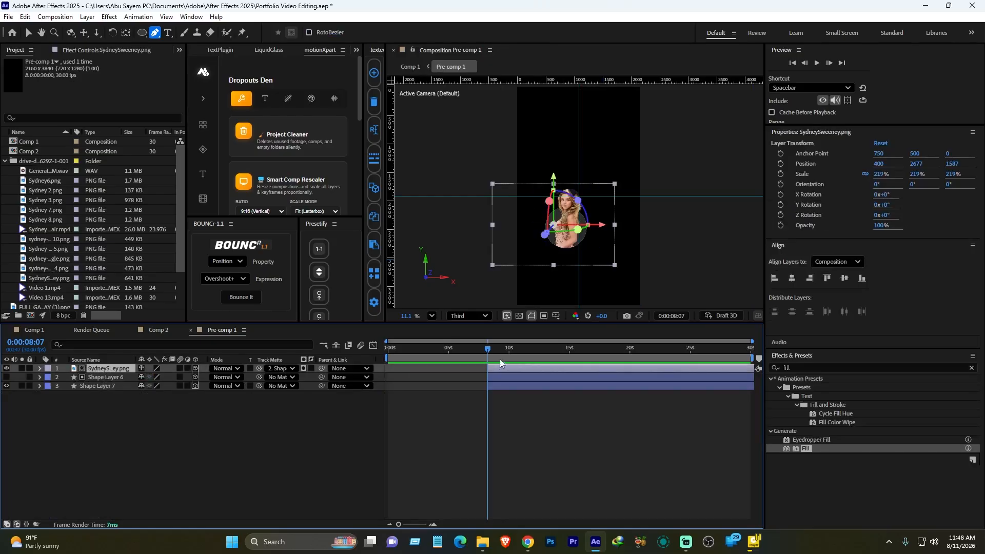
{"action": "mouse_move", "coordinate": [490, 347]}
{"action": "left_mouse_down"}
{"action": "mouse_move", "coordinate": [502, 352]}
{"action": "mouse_move", "coordinate": [492, 351]}
{"action": "left_mouse_up"}
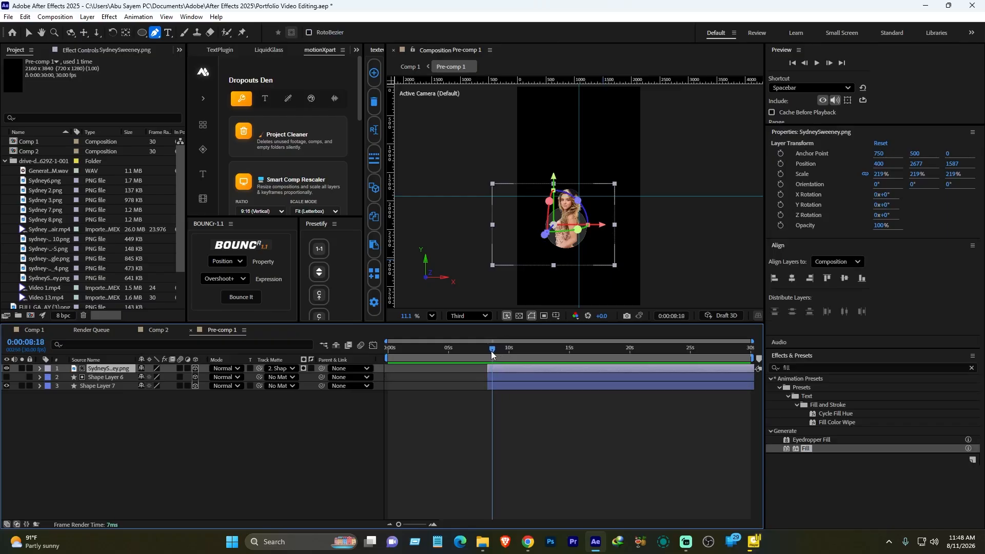
{"action": "left_click_drag", "start_coordinate": [398, 524], "coordinate": [421, 524]}
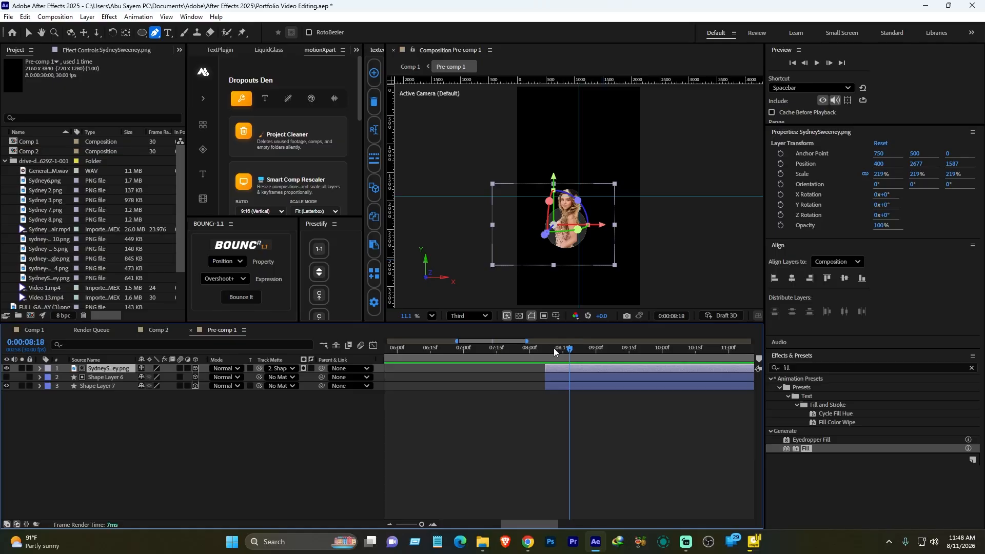
{"action": "left_click_drag", "start_coordinate": [553, 348], "coordinate": [546, 349]}
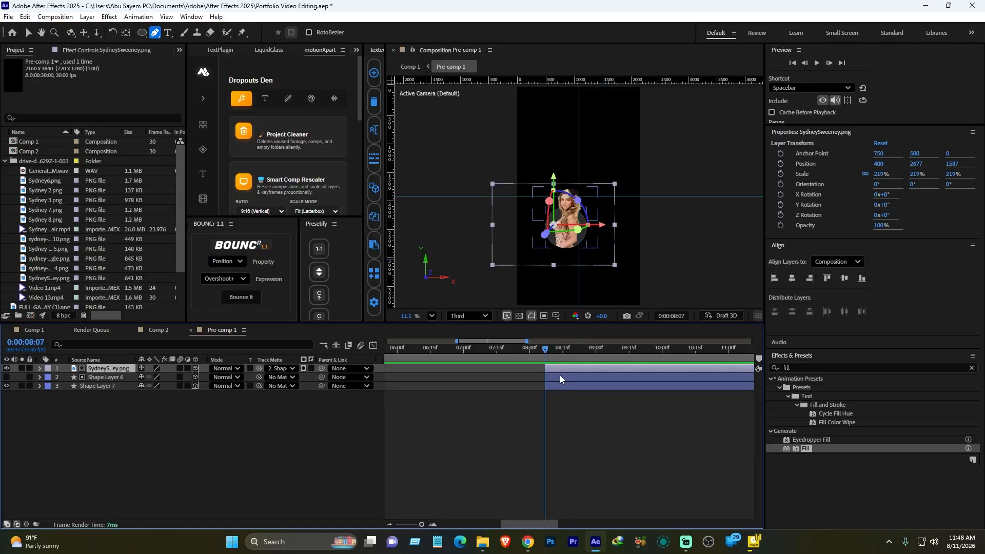
{"action": "key", "text": "space"}
{"action": "left_click", "coordinate": [569, 368], "text": "ctrl"}
{"action": "left_click", "coordinate": [569, 367]}
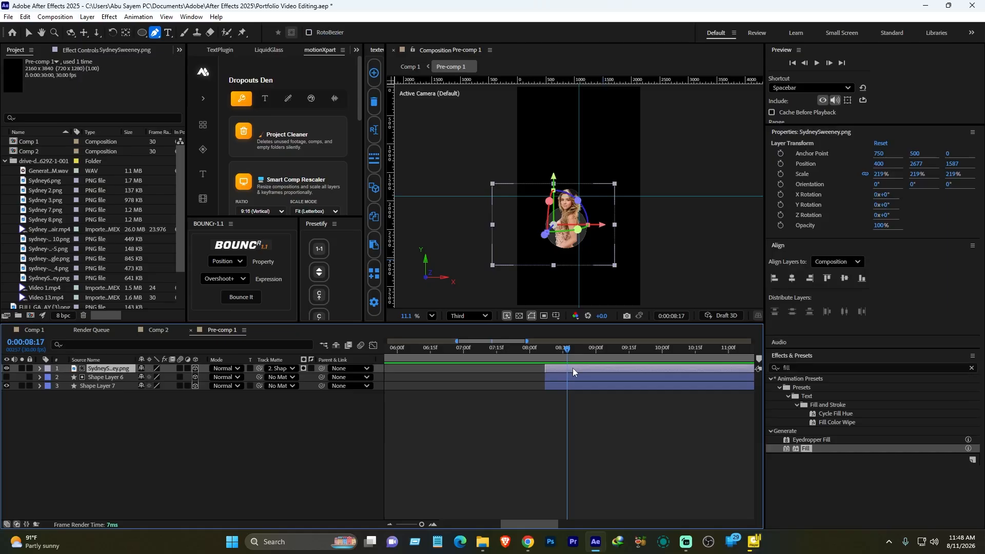
{"action": "key", "text": "alt+bracketright"}
{"action": "left_click", "coordinate": [225, 450]}
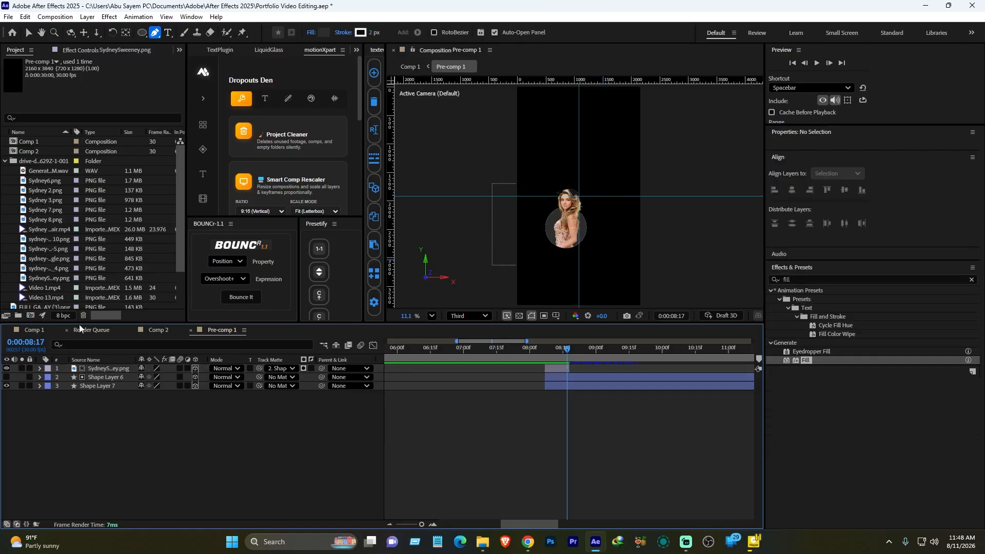
- Add Sydney 8.png as the top layer starting at 0:00:08:17, scaled to 89% and positioned at 838, 2287 over the circle
{"action": "left_click_drag", "start_coordinate": [41, 220], "coordinate": [99, 367]}
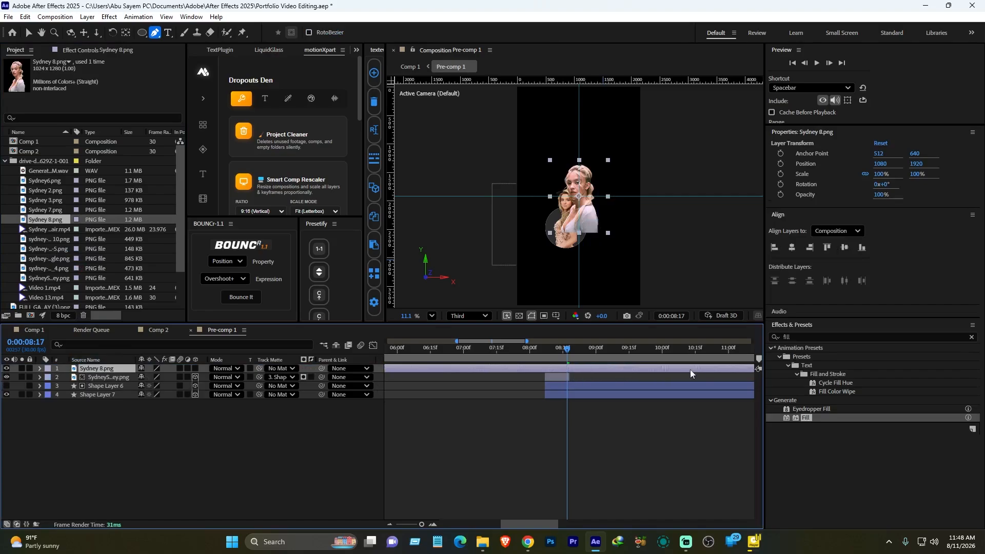
{"action": "left_click_drag", "start_coordinate": [518, 373], "coordinate": [579, 370]}
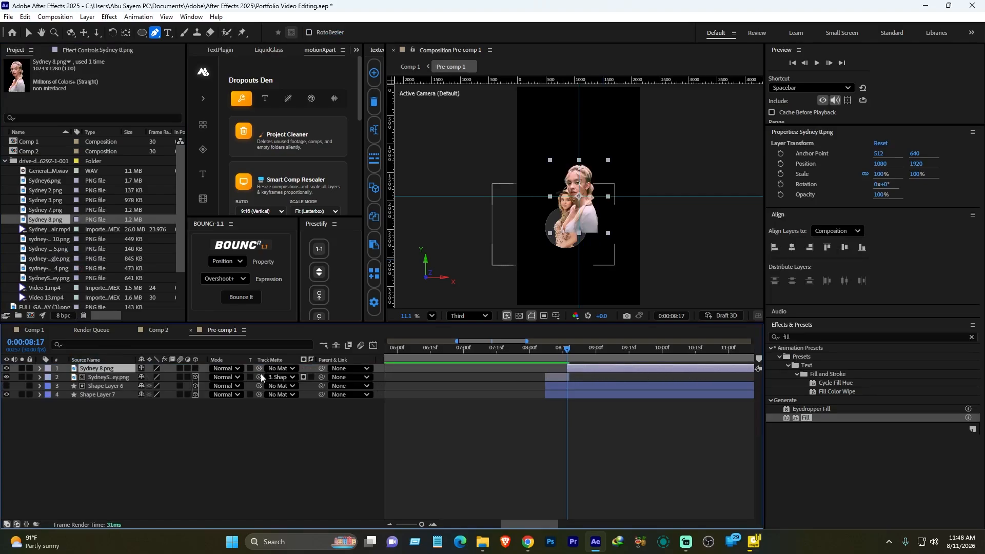
{"action": "key", "text": "s"}
{"action": "key", "text": "p"}
{"action": "left_click_drag", "start_coordinate": [153, 377], "coordinate": [23, 380]}
{"action": "left_click_drag", "start_coordinate": [166, 376], "coordinate": [377, 346]}
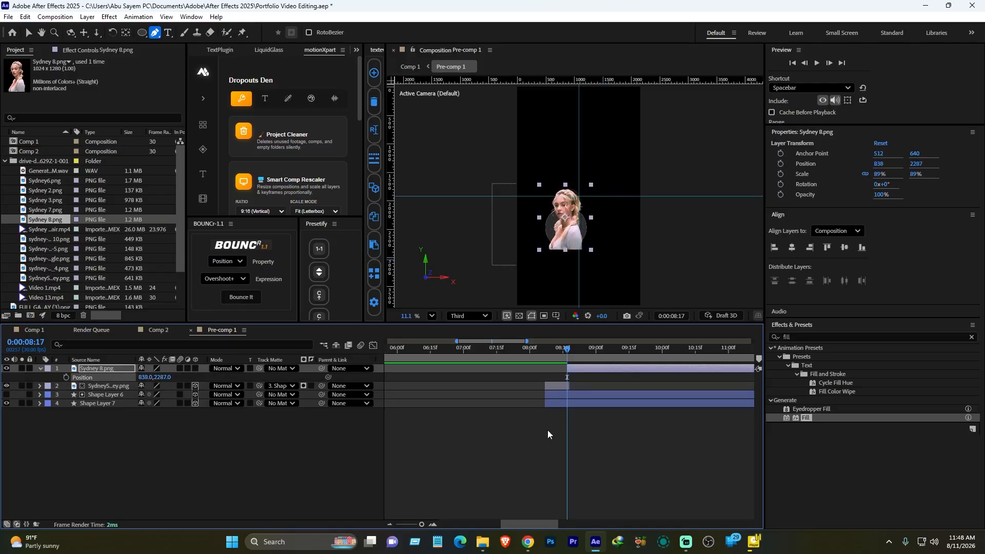
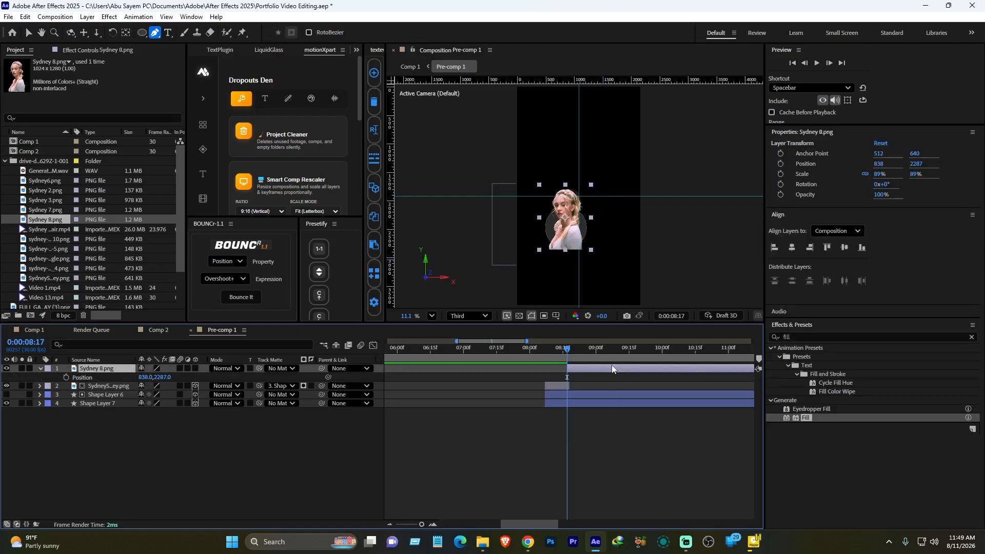
- Trim the end of Sydney 8.png to 0:00:08:27 and shift the clip to start right where the SydneySweeney.png clip ends
{"action": "key", "text": "Page_Down"}
{"action": "key", "text": "Page_Down"}
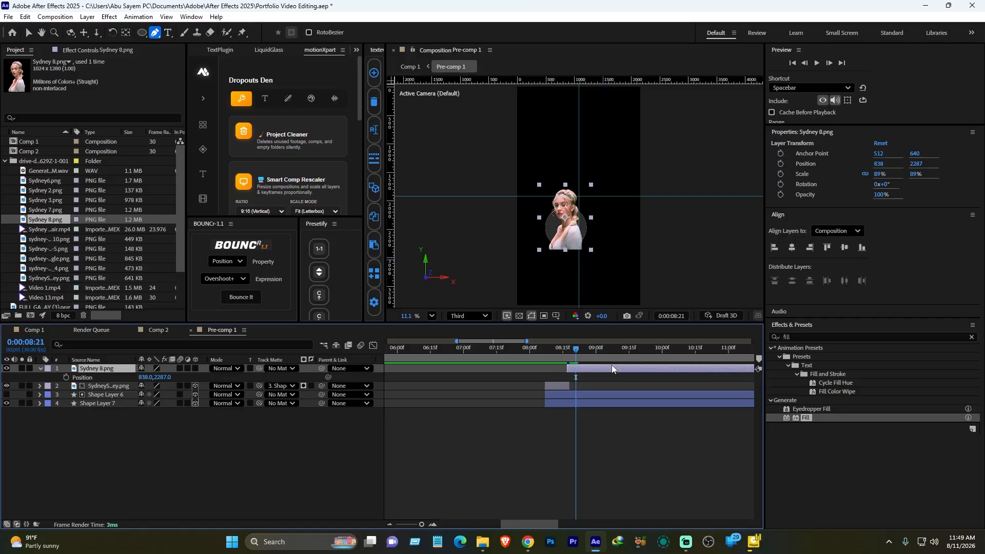
{"action": "key", "text": "Page_Down"}
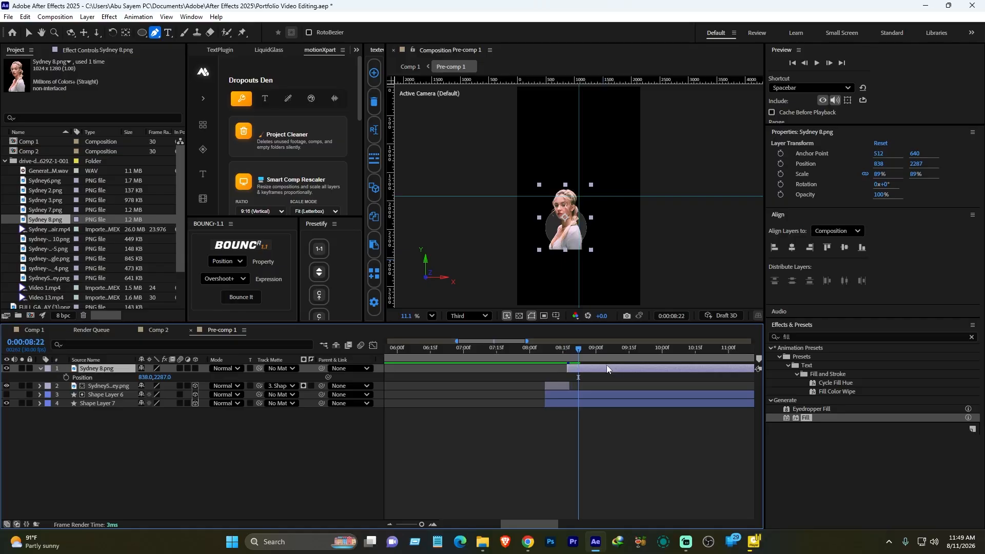
{"action": "key", "text": "Page_Down"}
{"action": "key", "text": "Page_Down"}
{"action": "key", "text": "Page_Down"}
{"action": "key", "text": "Page_Down"}
{"action": "key", "text": "Page_Down"}
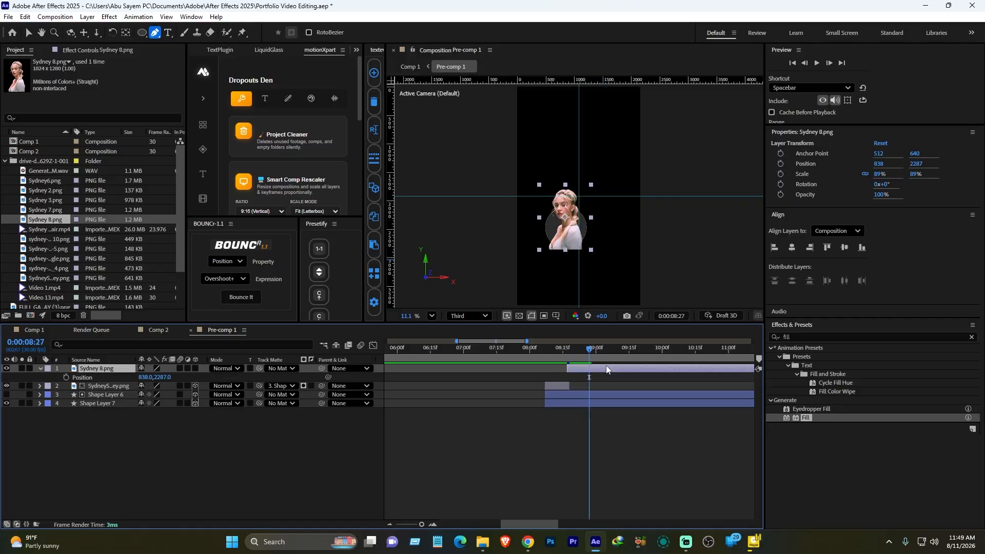
{"action": "key", "text": "alt+bracketright"}
{"action": "mouse_move", "coordinate": [577, 352]}
{"action": "left_mouse_down"}
{"action": "mouse_move", "coordinate": [558, 351]}
{"action": "mouse_move", "coordinate": [574, 354]}
{"action": "left_mouse_up"}
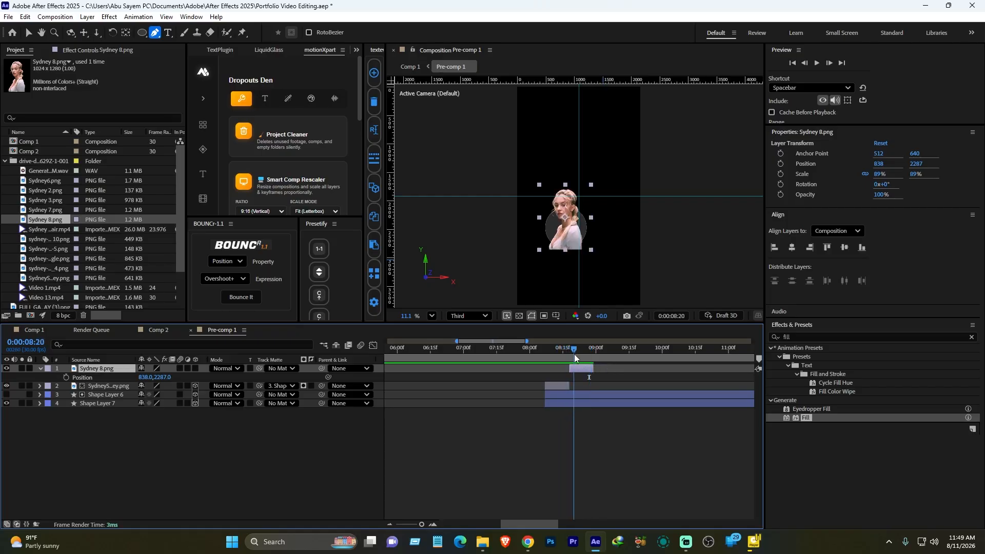
- Set Shape Layer 6 as the track matte of Sydney 8.png and preview the image swap
{"action": "left_click_drag", "start_coordinate": [259, 369], "coordinate": [102, 395]}
{"action": "left_click", "coordinate": [539, 346]}
{"action": "key", "text": "space"}
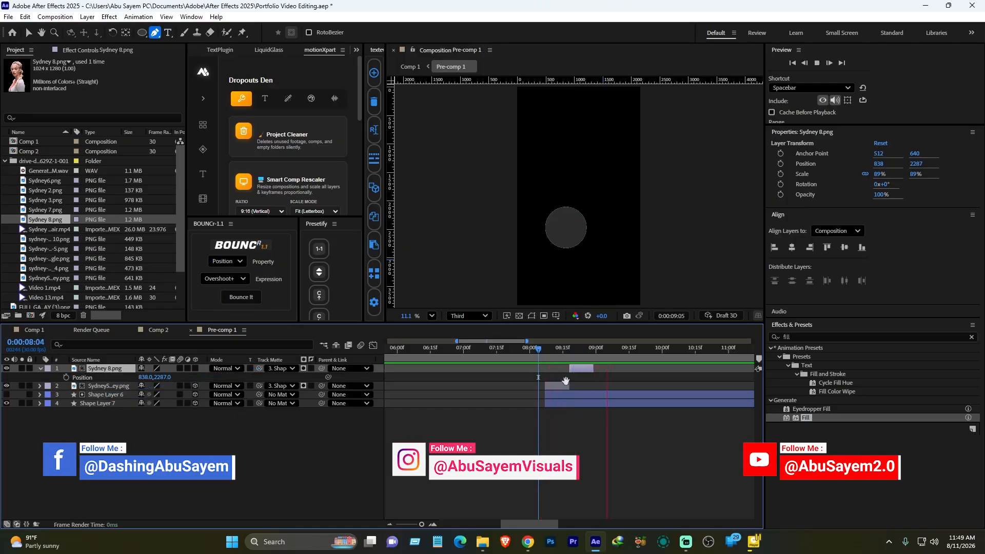
{"action": "key", "text": "space"}
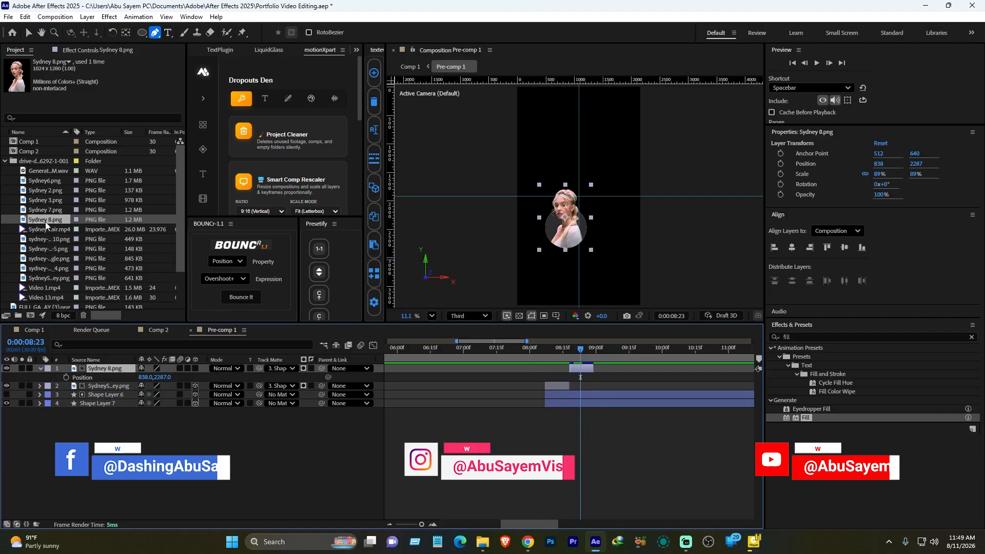
- Add Sydney 2.png from 0:00:08:28 at 263% scale and position 940, 2277, with Shape Layer 6 as its track matte
{"action": "left_click", "coordinate": [42, 207]}
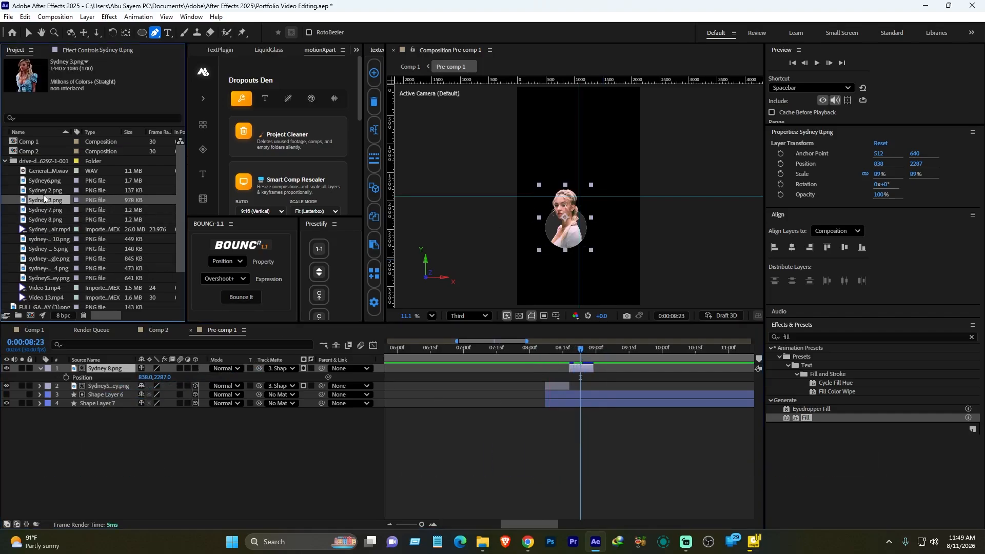
{"action": "left_click_drag", "start_coordinate": [44, 190], "coordinate": [592, 362]}
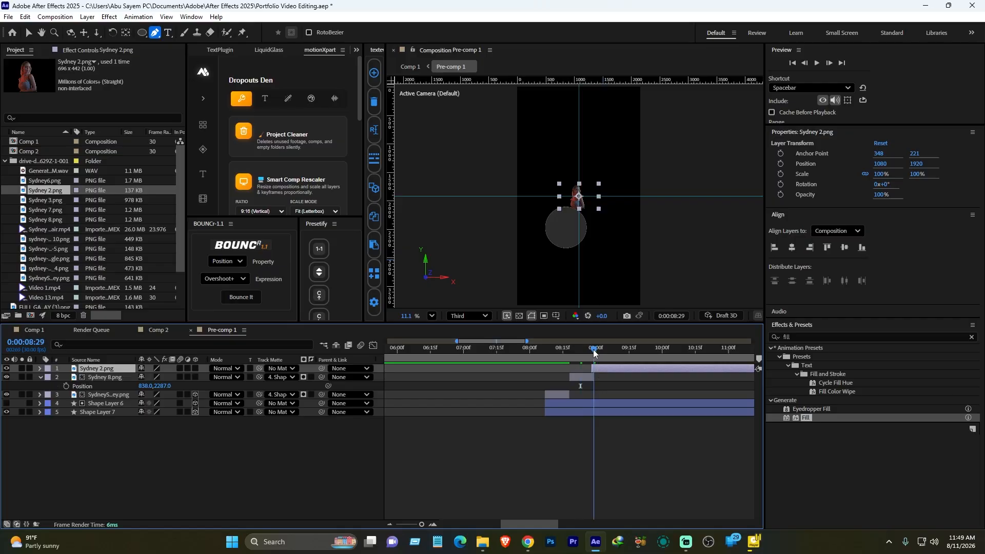
{"action": "key", "text": "s"}
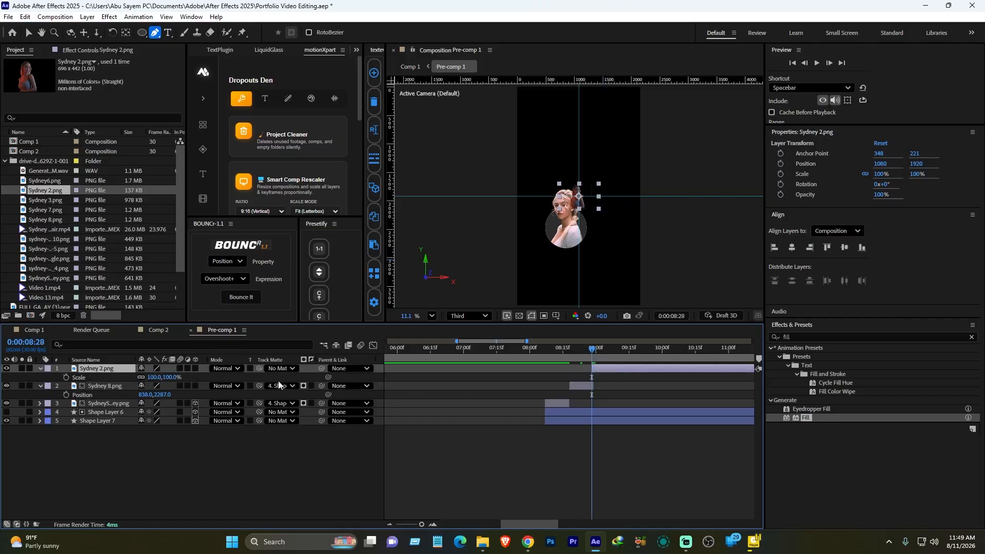
{"action": "left_click_drag", "start_coordinate": [166, 377], "coordinate": [106, 412]}
{"action": "key", "text": "p"}
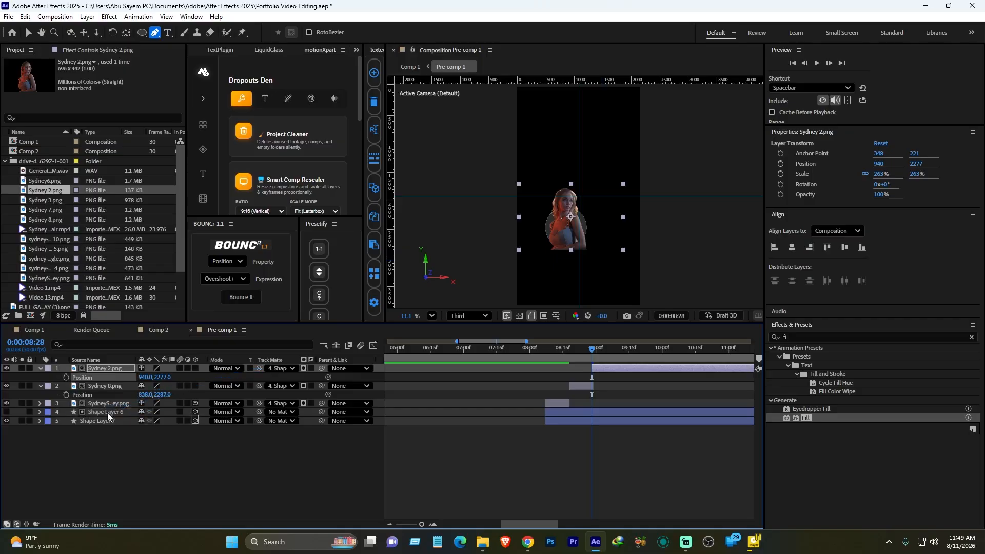
{"action": "left_click", "coordinate": [646, 467]}
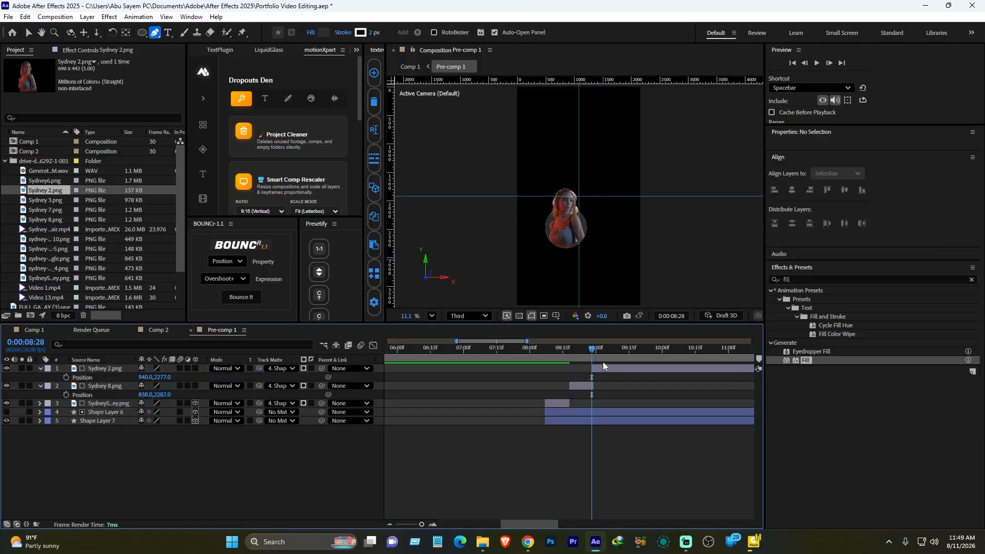
- Trim the end of Sydney 2.png to 0:00:09:08, butt the clip against the end of Sydney 8.png and preview the sequence
{"action": "key", "text": "Page_Down"}
{"action": "key", "text": "Page_Down"}
{"action": "key", "text": "Page_Down"}
{"action": "key", "text": "Page_Down"}
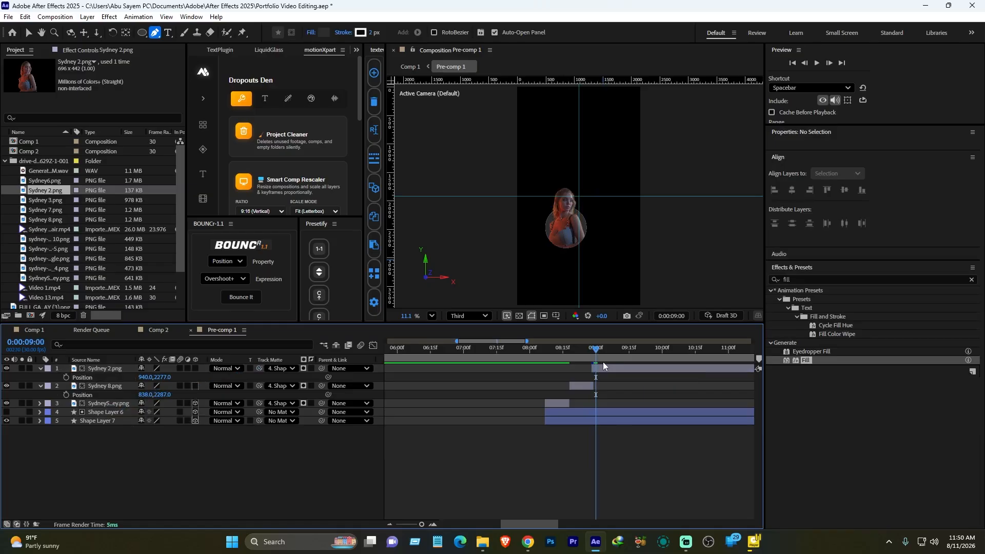
{"action": "key", "text": "Page_Down"}
{"action": "key", "text": "Page_Down"}
{"action": "key", "text": "Page_Down"}
{"action": "key", "text": "Page_Down"}
{"action": "key", "text": "Page_Down"}
{"action": "key", "text": "Page_Down"}
{"action": "left_click", "coordinate": [608, 368]}
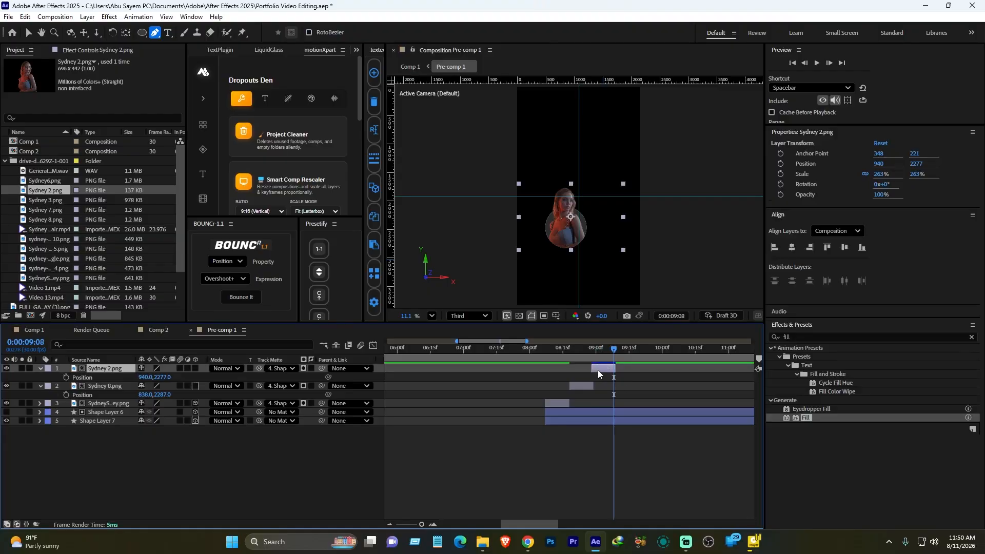
{"action": "left_click", "coordinate": [594, 350]}
{"action": "left_click", "coordinate": [537, 350]}
{"action": "key", "text": "space"}
{"action": "key", "text": "space"}
- Expand the SydneySweeney.png layer's transform properties and set a Position keyframe at 0:00:08:12
{"action": "left_click_drag", "start_coordinate": [564, 349], "coordinate": [546, 350]}
{"action": "left_click", "coordinate": [557, 402]}
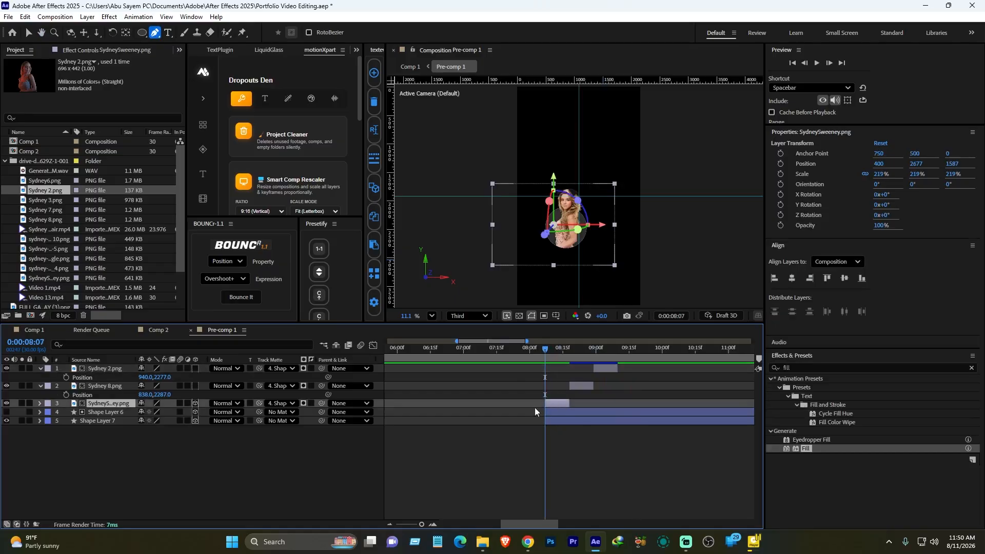
{"action": "left_click", "coordinate": [40, 403]}
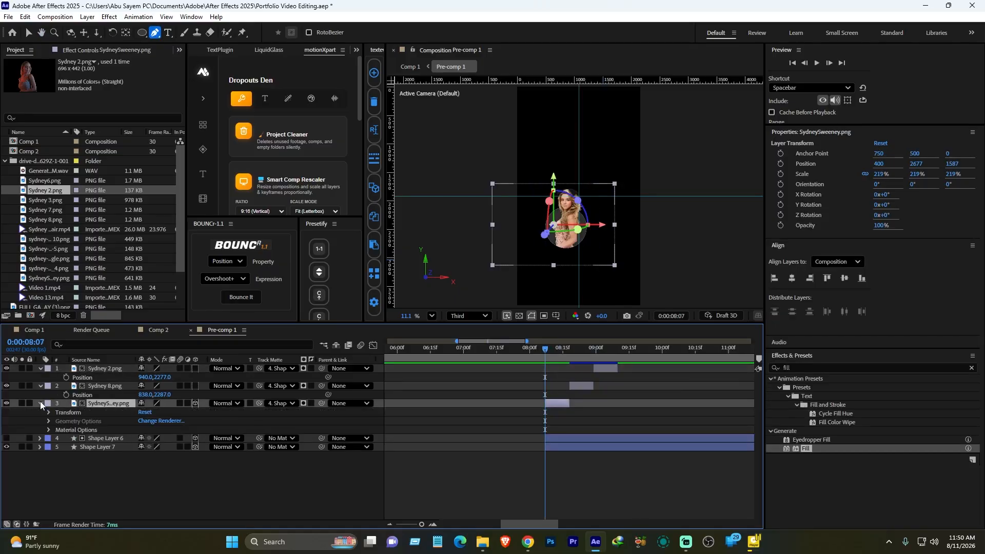
{"action": "left_click", "coordinate": [50, 412]}
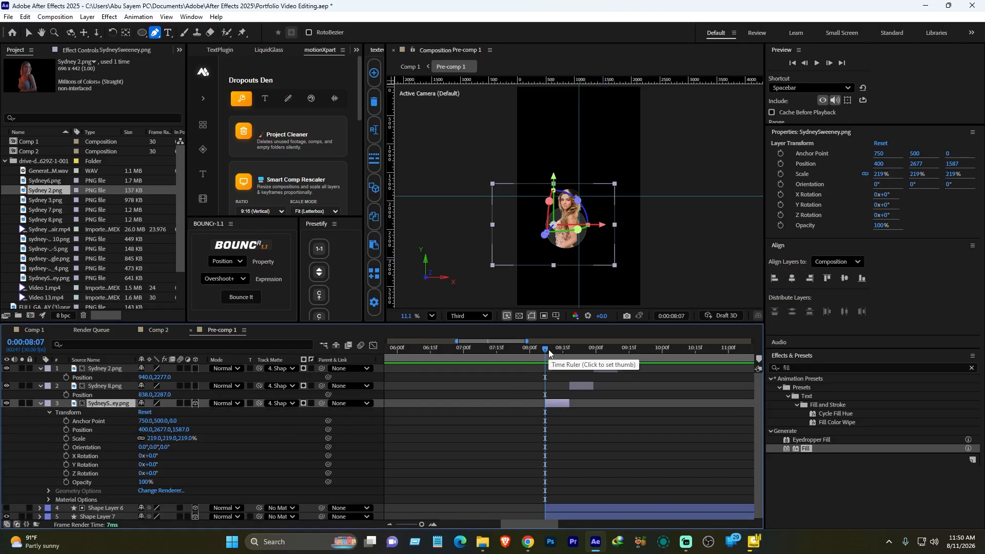
{"action": "key", "text": "Page_Down"}
{"action": "key", "text": "Page_Down"}
{"action": "key", "text": "Page_Down"}
{"action": "key", "text": "Page_Down"}
{"action": "key", "text": "Page_Down"}
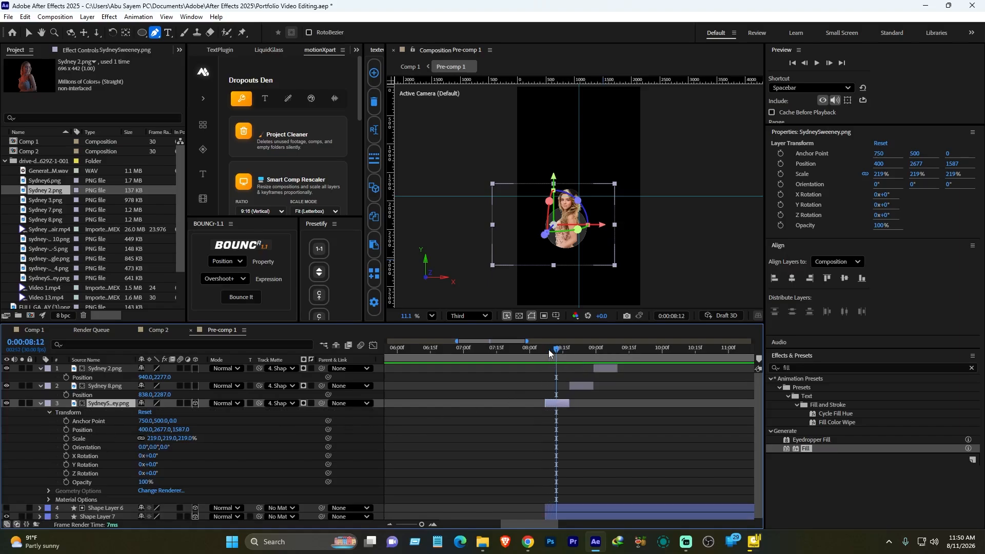
{"action": "left_click", "coordinate": [67, 430]}
- Add an earlier Position keyframe with an offset start to SydneySweeney.png, ease both keyframes, extend the clip's start to cover them and preview
{"action": "key", "text": "Page_Up"}
{"action": "key", "text": "Page_Up"}
{"action": "key", "text": "Page_Up"}
{"action": "key", "text": "Page_Up"}
{"action": "key", "text": "Page_Up"}
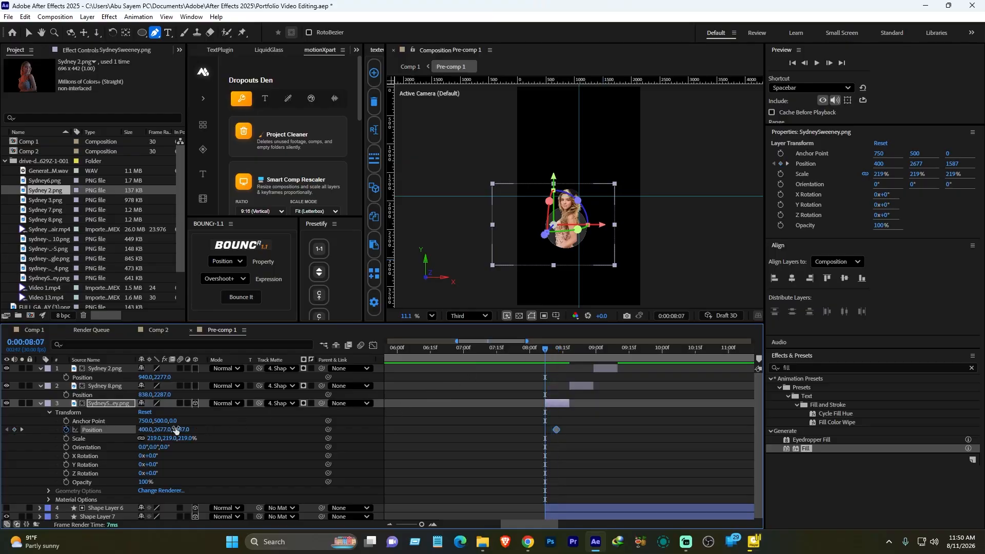
{"action": "left_click_drag", "start_coordinate": [175, 430], "coordinate": [522, 404]}
{"action": "left_click", "coordinate": [597, 441]}
{"action": "key", "text": "space"}
{"action": "key", "text": "space"}
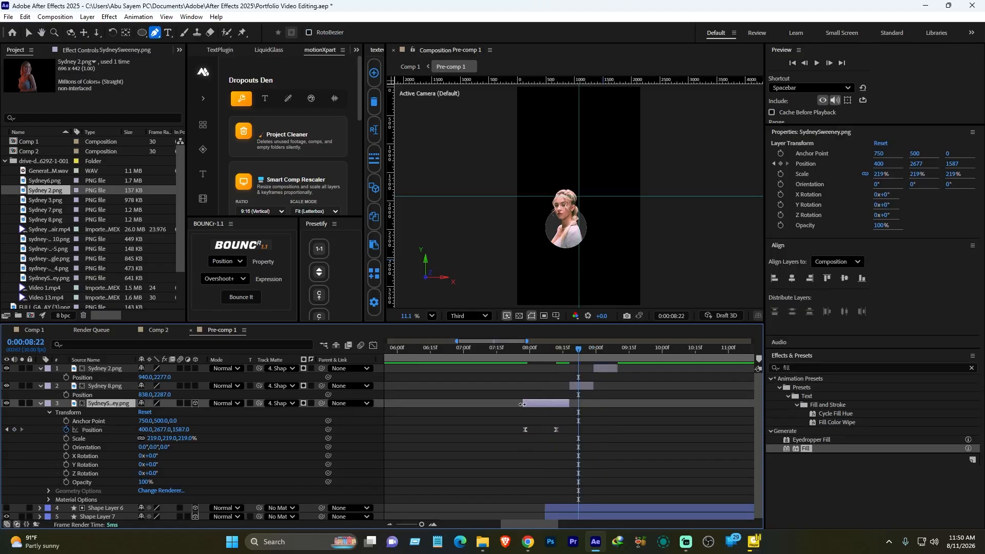
- Reshape the speed curve of the SydneySweeney.png layer's position animation by adjusting the ease into its second keyframe
{"action": "left_click", "coordinate": [525, 429]}
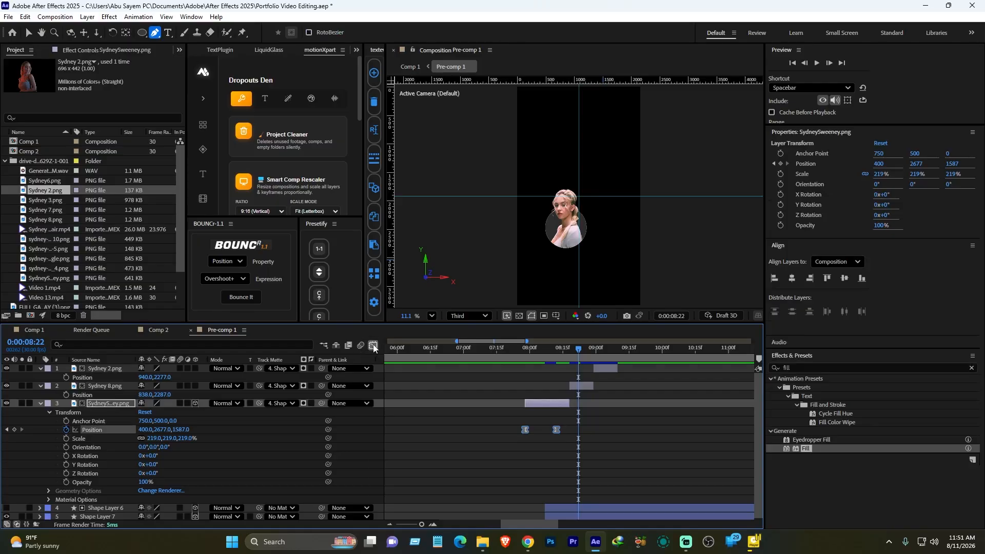
{"action": "left_click", "coordinate": [372, 345]}
{"action": "left_click", "coordinate": [556, 494]}
{"action": "left_click_drag", "start_coordinate": [551, 494], "coordinate": [544, 494]}
{"action": "scroll", "coordinate": [570, 491], "scroll_direction": "down", "scroll_amount": 1}
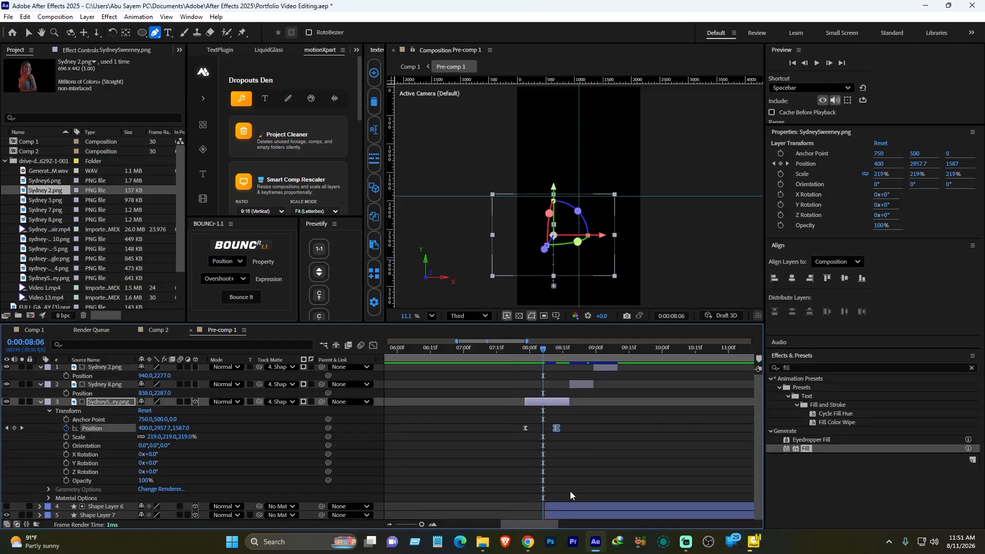
- Extend the start of Shape Layer 6 and Shape Layer 7 back to before the SydneySweeney.png layer begins
{"action": "left_click", "coordinate": [565, 506]}
{"action": "left_click", "coordinate": [564, 516], "text": "shift"}
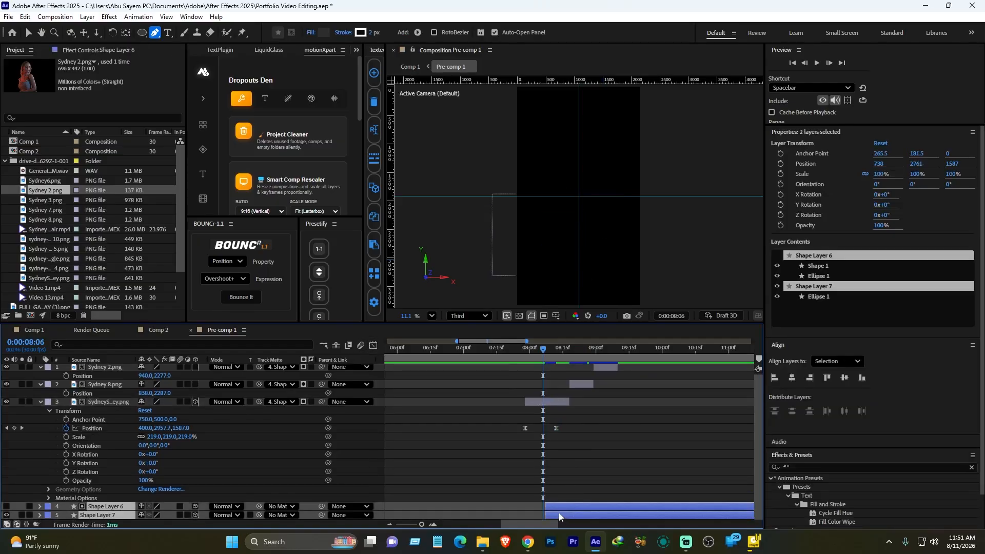
{"action": "left_click_drag", "start_coordinate": [544, 508], "coordinate": [511, 508]}
{"action": "left_click", "coordinate": [582, 348]}
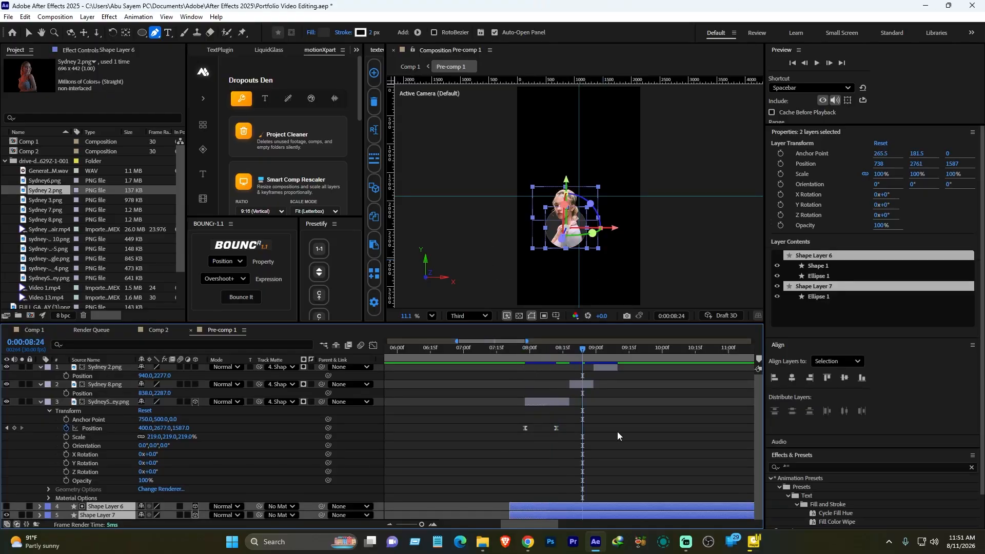
- Deselect the shape layers and collapse the open properties of the three image layers in the timeline
{"action": "left_click", "coordinate": [617, 434]}
{"action": "left_click", "coordinate": [41, 367]}
{"action": "left_click", "coordinate": [40, 376]}
{"action": "left_click", "coordinate": [42, 385]}
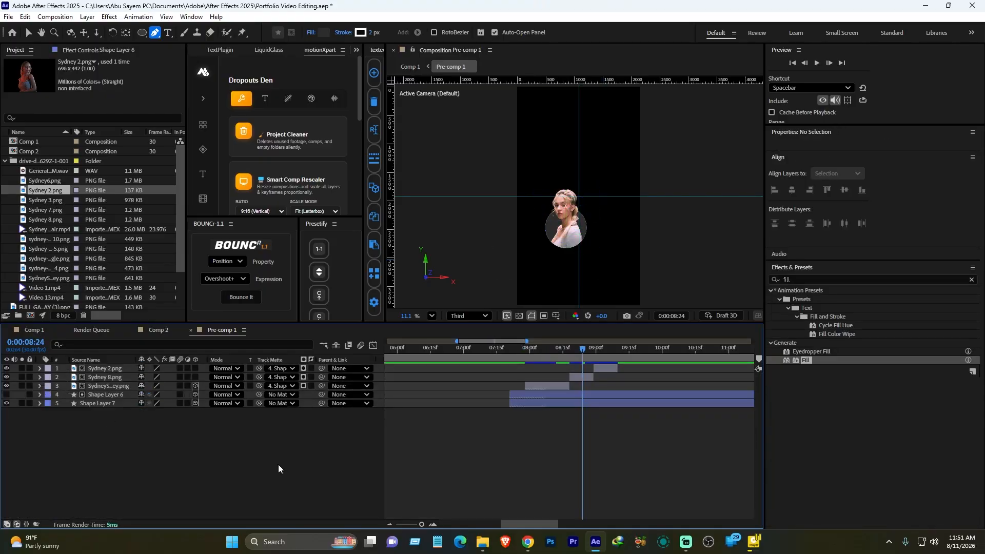
- Give Shape Layer 6 and Shape Layer 7 a solid light blue fill
{"action": "left_click", "coordinate": [87, 402]}
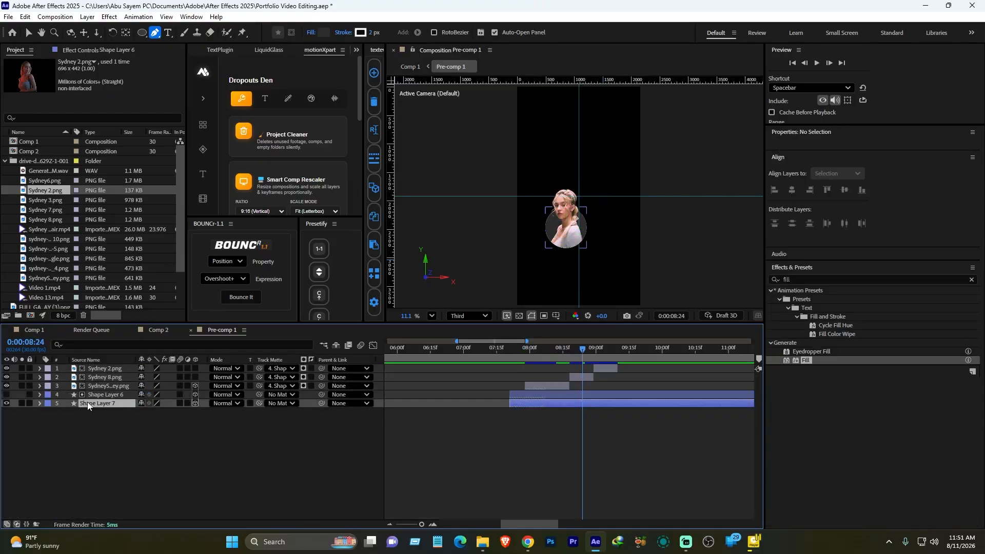
{"action": "left_click", "coordinate": [118, 395], "text": "shift"}
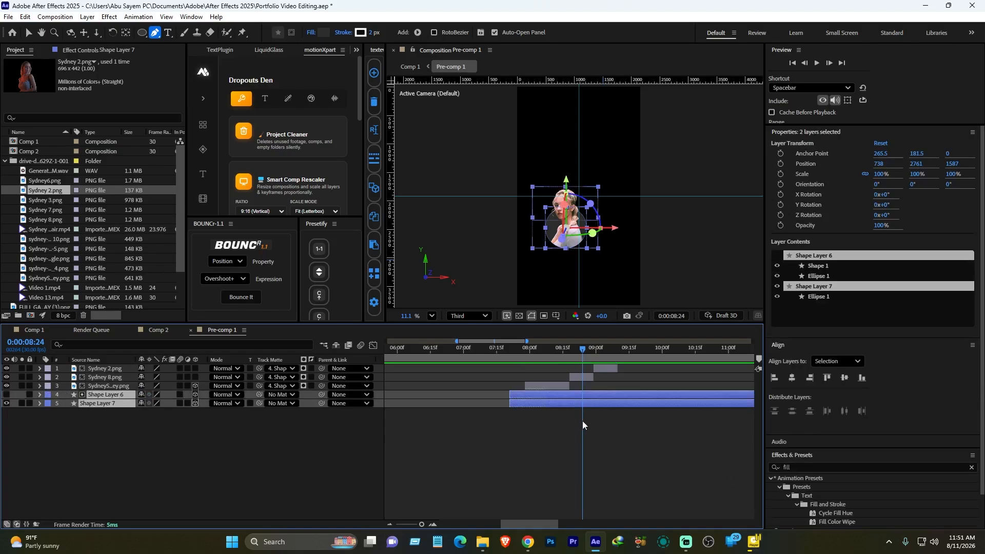
{"action": "left_click", "coordinate": [327, 33]}
{"action": "left_click_drag", "start_coordinate": [518, 273], "coordinate": [519, 258]}
{"action": "left_click", "coordinate": [474, 219]}
{"action": "left_click", "coordinate": [602, 210]}
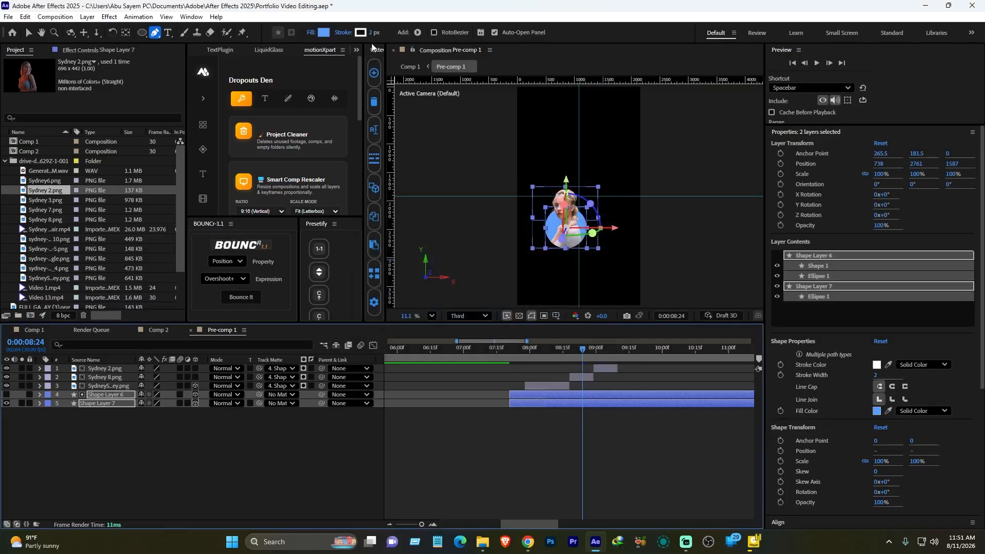
- Set the stroke of Shape Layer 6 and Shape Layer 7 to None
{"action": "left_click", "coordinate": [343, 32]}
{"action": "left_click", "coordinate": [437, 243]}
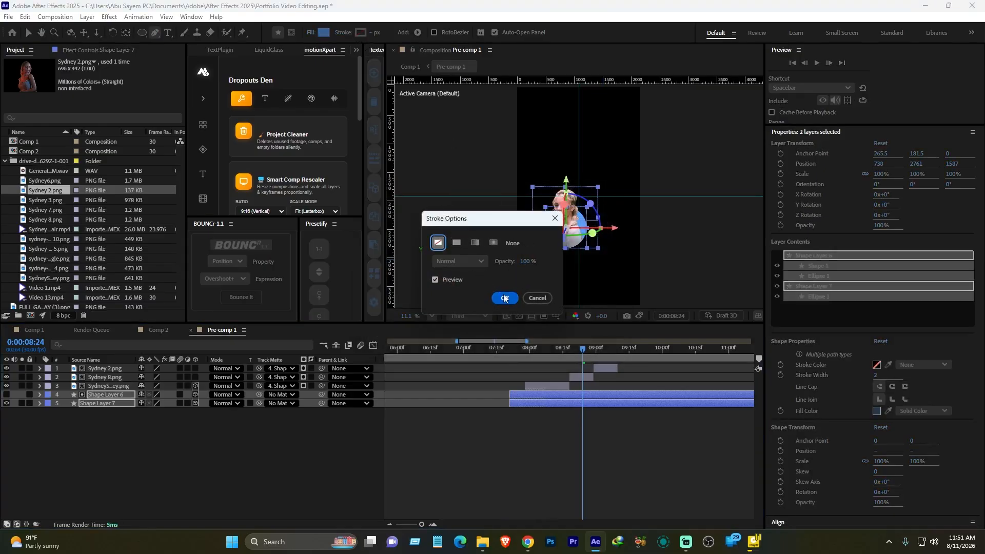
{"action": "left_click", "coordinate": [505, 298]}
{"action": "left_click", "coordinate": [510, 470]}
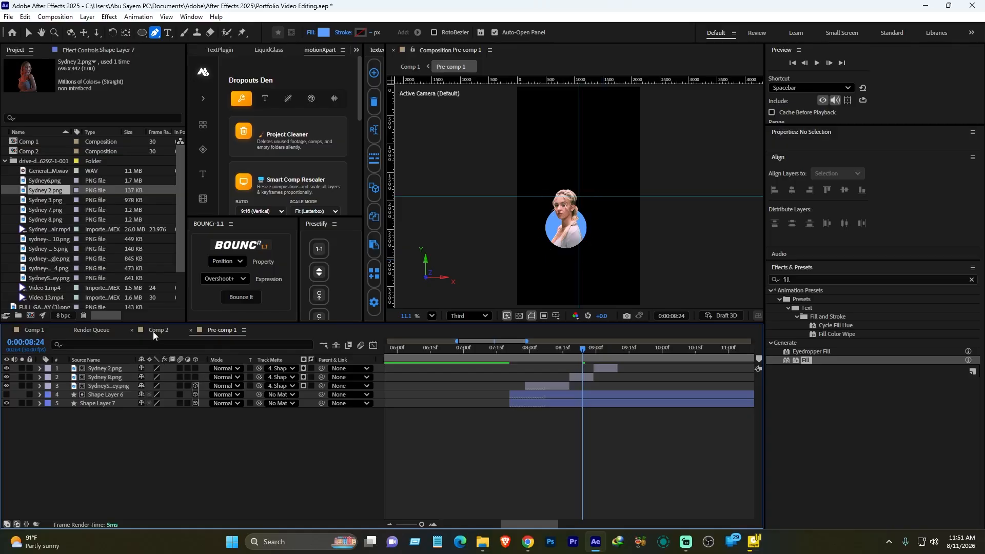
- In Comp 1, extend the start of the Pre-comp 1 layer back to about 0:00:08:02 and scrub through its entrance
{"action": "left_click", "coordinate": [31, 332]}
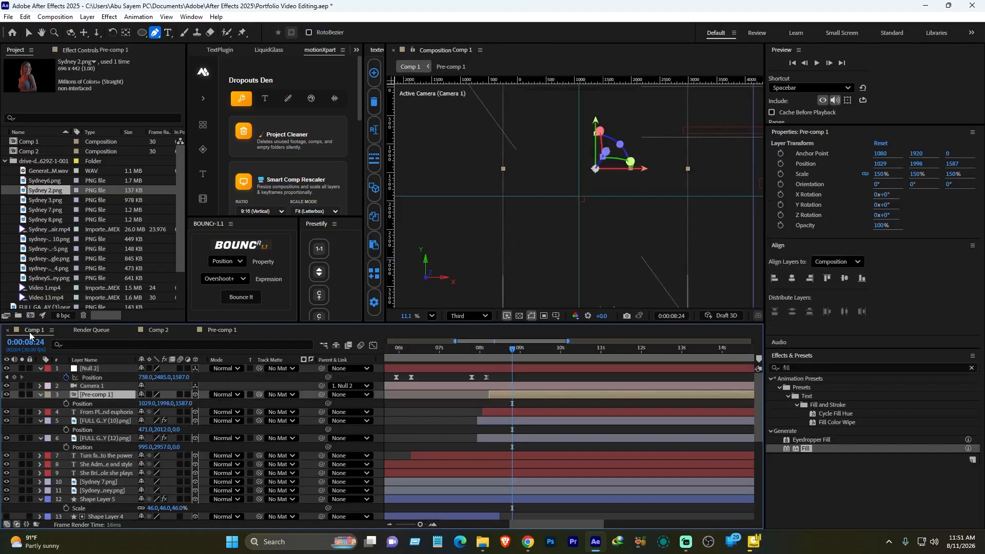
{"action": "left_click", "coordinate": [490, 351]}
{"action": "left_click_drag", "start_coordinate": [490, 353], "coordinate": [513, 354]}
{"action": "left_click_drag", "start_coordinate": [489, 394], "coordinate": [480, 394]}
{"action": "left_click_drag", "start_coordinate": [480, 356], "coordinate": [515, 359]}
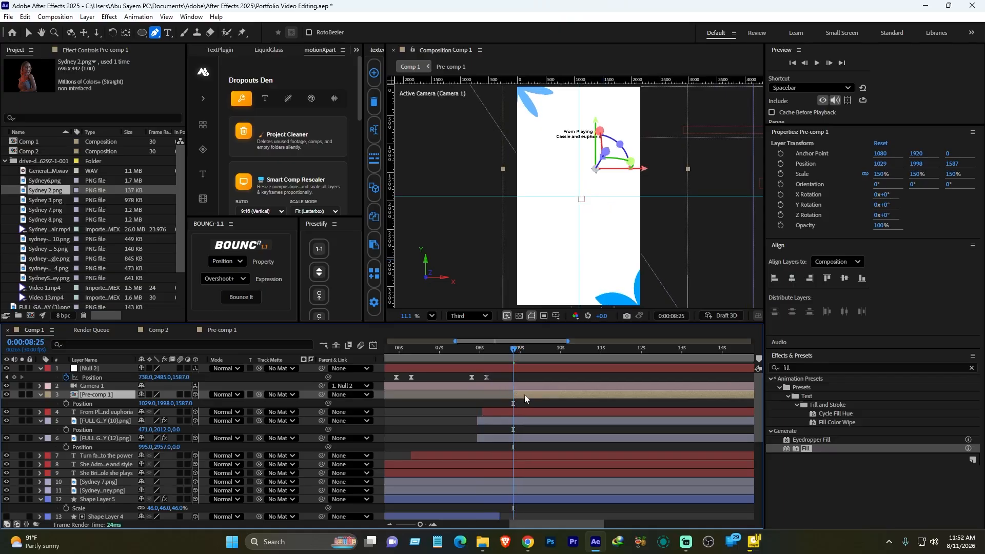
{"action": "left_click", "coordinate": [478, 352]}
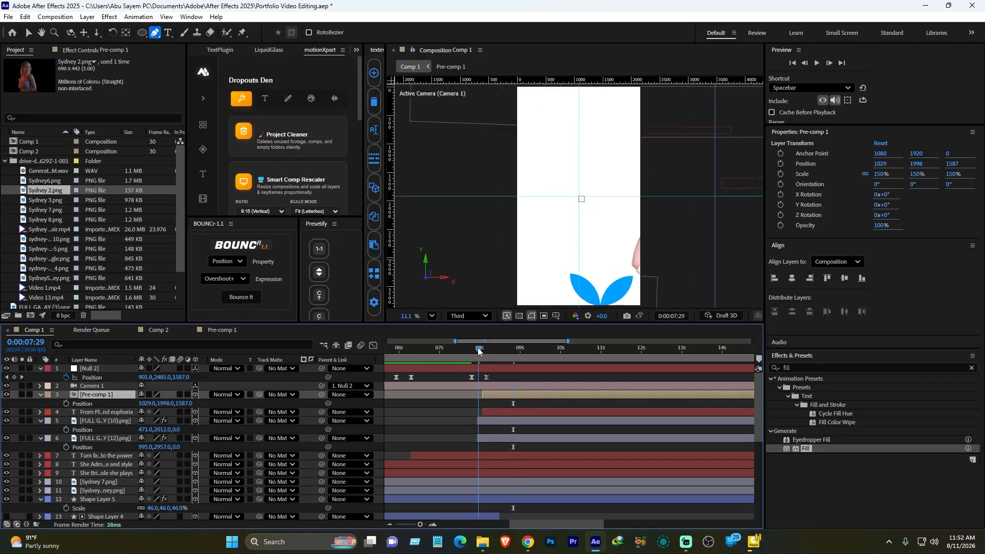
{"action": "left_click_drag", "start_coordinate": [478, 351], "coordinate": [494, 351]}
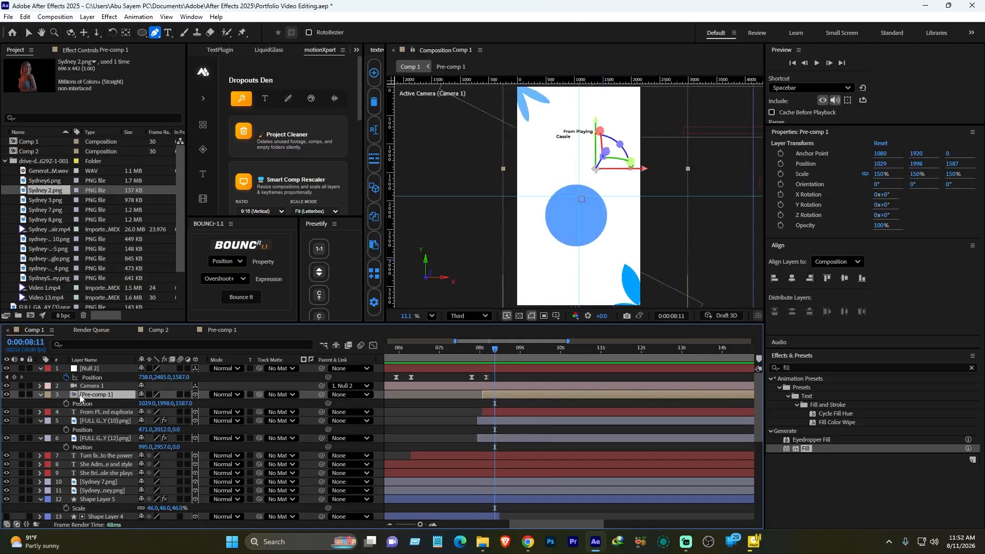
- Fade in Pre-comp 1 with opacity keyframes of 0% at 0:00:08:02 and 100% at 0:00:08:11, and preview it
{"action": "key", "text": "t"}
{"action": "key", "text": "alt+shift+t"}
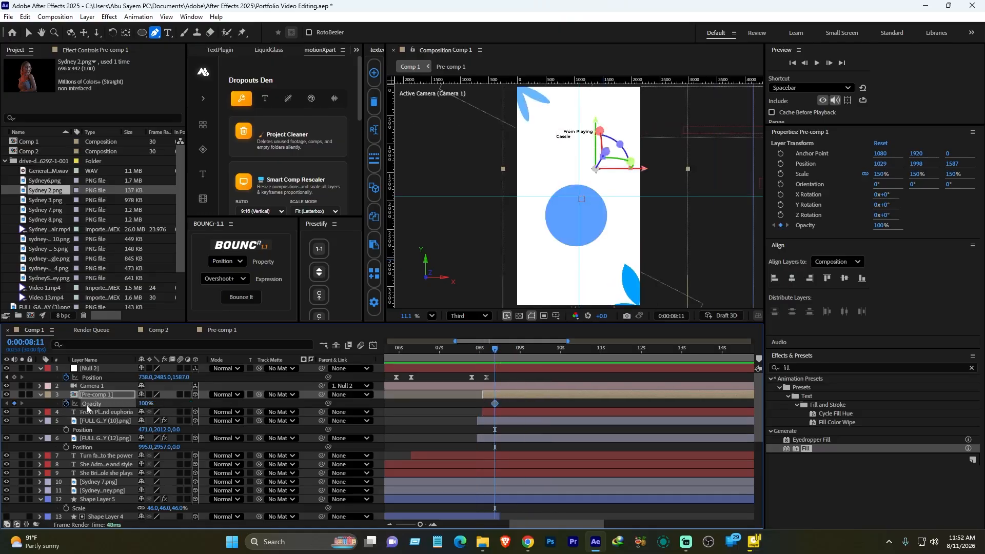
{"action": "left_click", "coordinate": [482, 353]}
{"action": "left_click_drag", "start_coordinate": [145, 404], "coordinate": [37, 410]}
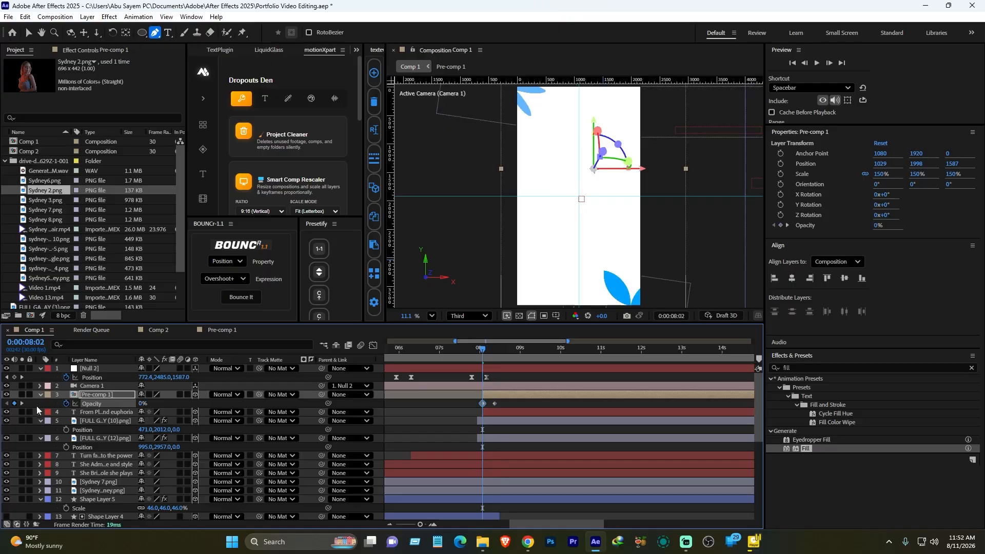
{"action": "key", "text": "space"}
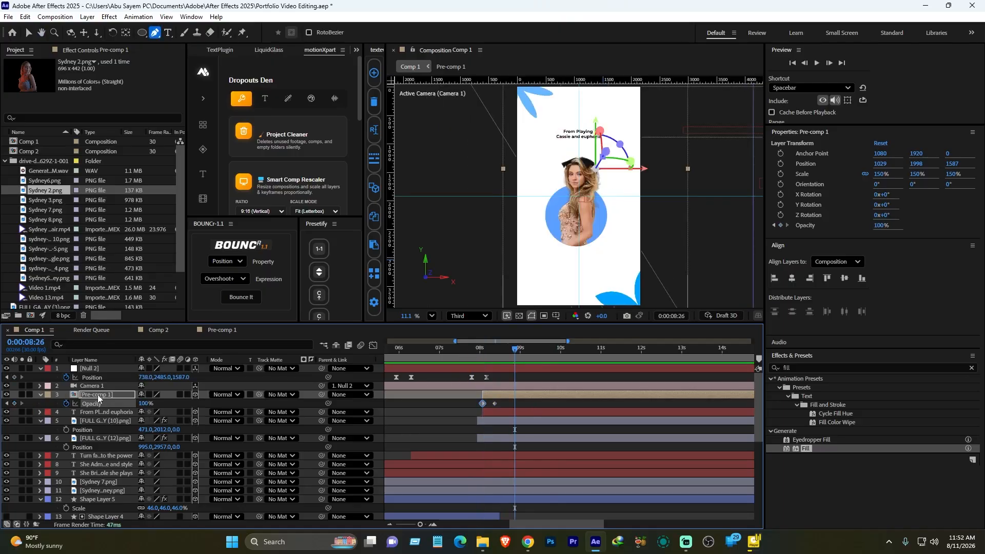
- Inside Pre-comp 1, extend the end of the SydneySweeney.png layer to about 0:00:08:24
{"action": "double_click", "coordinate": [98, 395]}
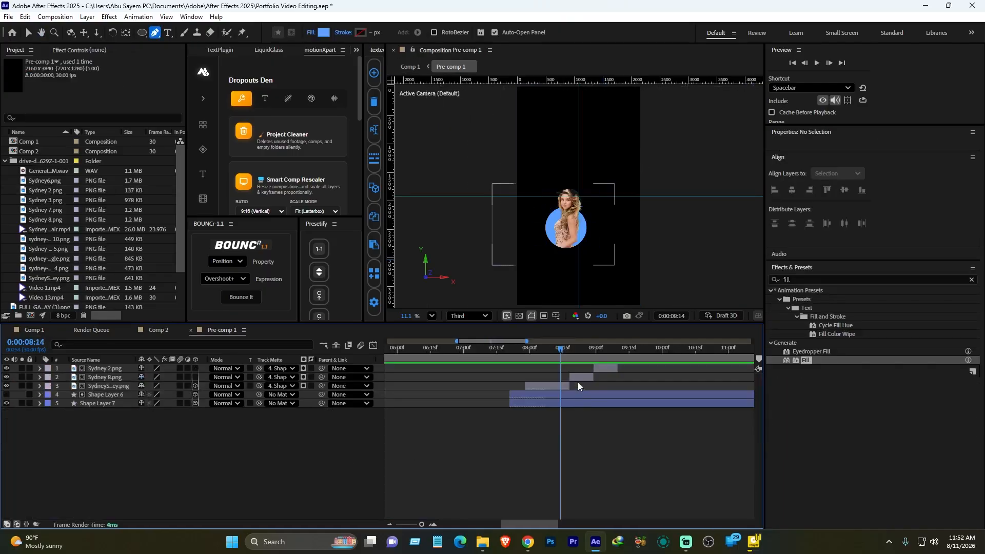
{"action": "left_click_drag", "start_coordinate": [561, 351], "coordinate": [568, 353]}
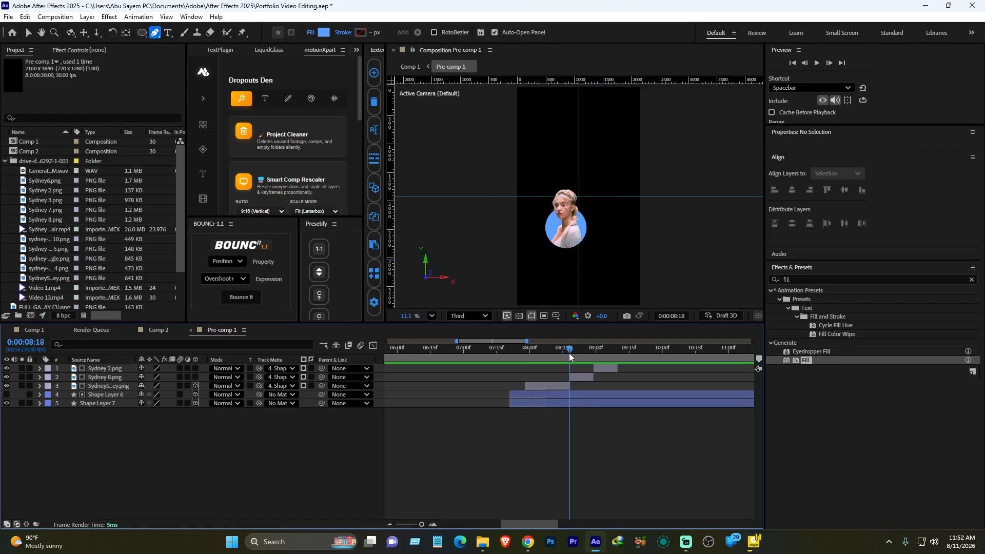
{"action": "key", "text": "Page_Down"}
{"action": "key", "text": "Page_Down"}
{"action": "key", "text": "Page_Down"}
{"action": "key", "text": "Page_Down"}
{"action": "key", "text": "Page_Down"}
{"action": "key", "text": "Page_Down"}
{"action": "left_click_drag", "start_coordinate": [569, 385], "coordinate": [584, 388]}
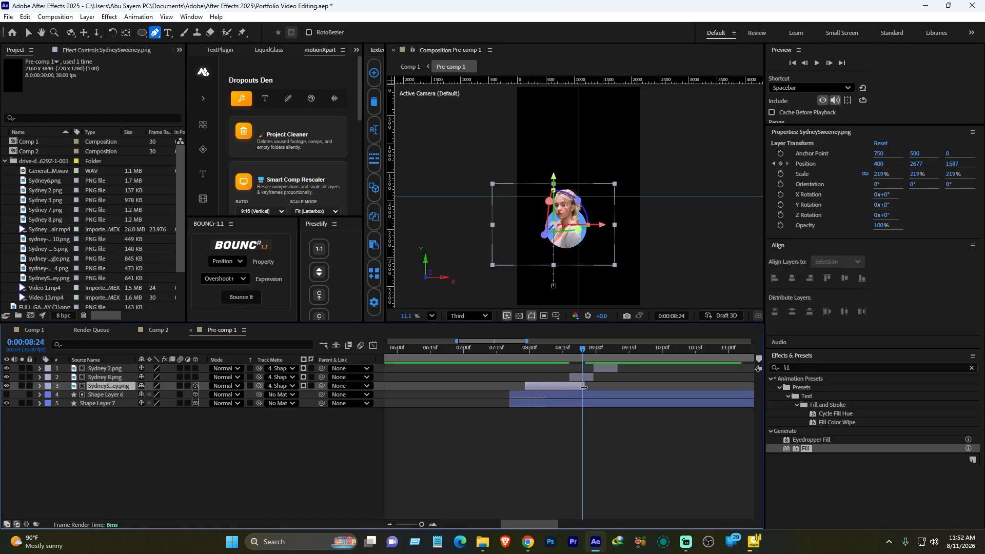
- Extend the end of the Sydney 8.png layer to about 0:00:09:06
{"action": "left_click", "coordinate": [587, 378]}
{"action": "key", "text": "space"}
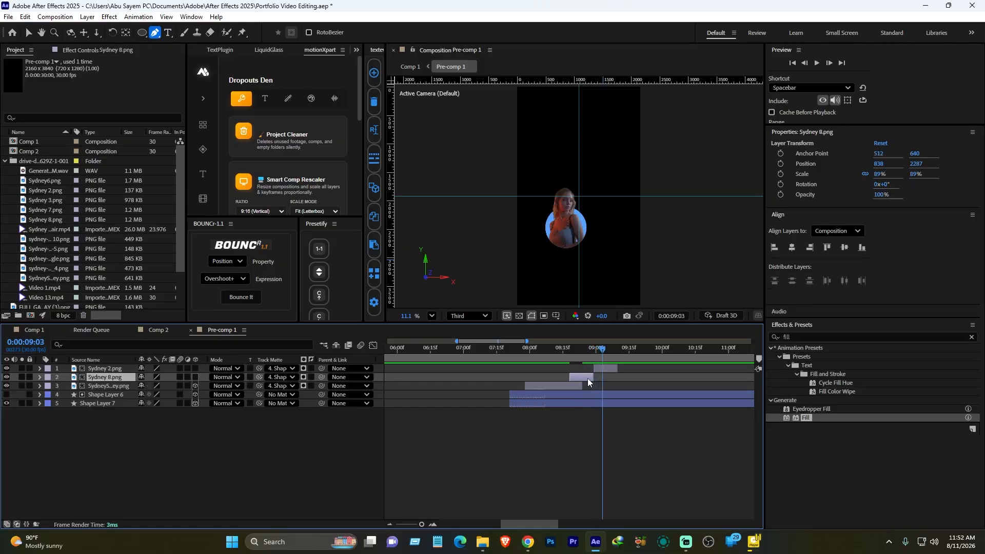
{"action": "key", "text": "alt+bracketright"}
- Extend the end of the Sydney 2.png layer to about 0:00:09:15
{"action": "left_click", "coordinate": [613, 368]}
{"action": "key", "text": "Page_Down"}
{"action": "key", "text": "Page_Down"}
{"action": "key", "text": "Page_Down"}
{"action": "key", "text": "Page_Down"}
{"action": "key", "text": "Page_Down"}
{"action": "key", "text": "Page_Down"}
{"action": "key", "text": "Page_Down"}
{"action": "key", "text": "Page_Down"}
{"action": "key", "text": "Page_Down"}
{"action": "key", "text": "Page_Down"}
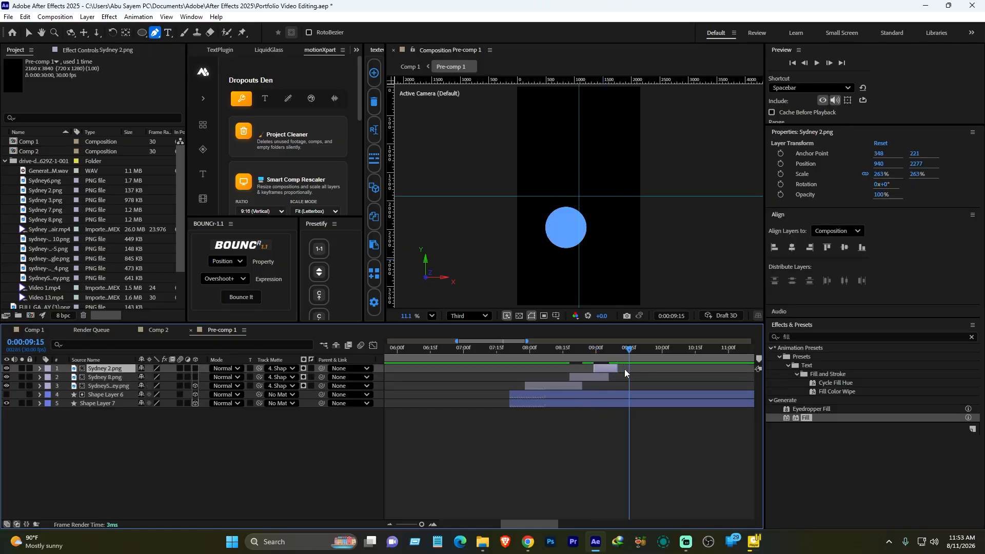
{"action": "left_click_drag", "start_coordinate": [617, 368], "coordinate": [629, 371]}
- Slide Sydney 8.png and Sydney 2.png later in Pre-comp 1 so each starts where the previous image ends, and check the timing in Comp 1
{"action": "left_click", "coordinate": [33, 331]}
{"action": "key", "text": "Page_Down"}
{"action": "key", "text": "Page_Down"}
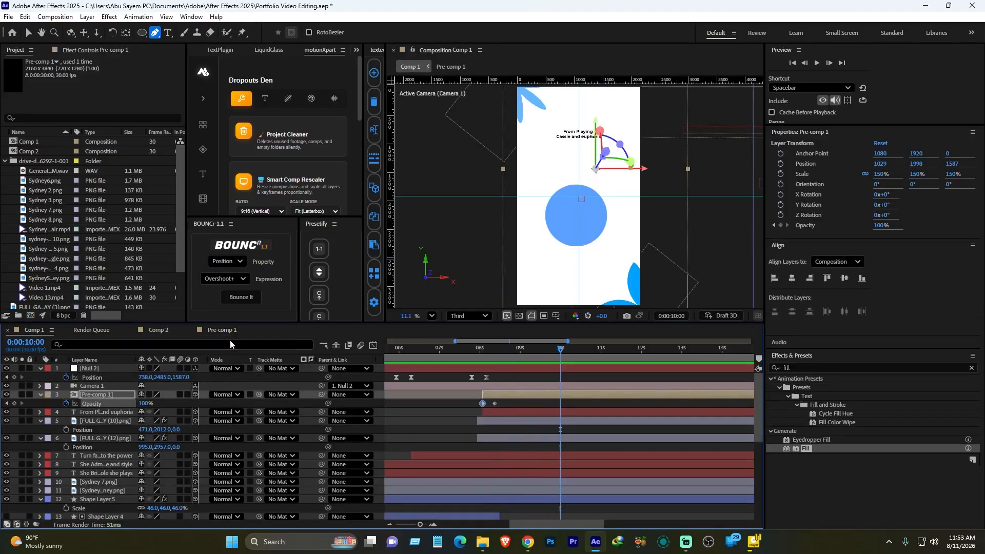
{"action": "left_click", "coordinate": [216, 329]}
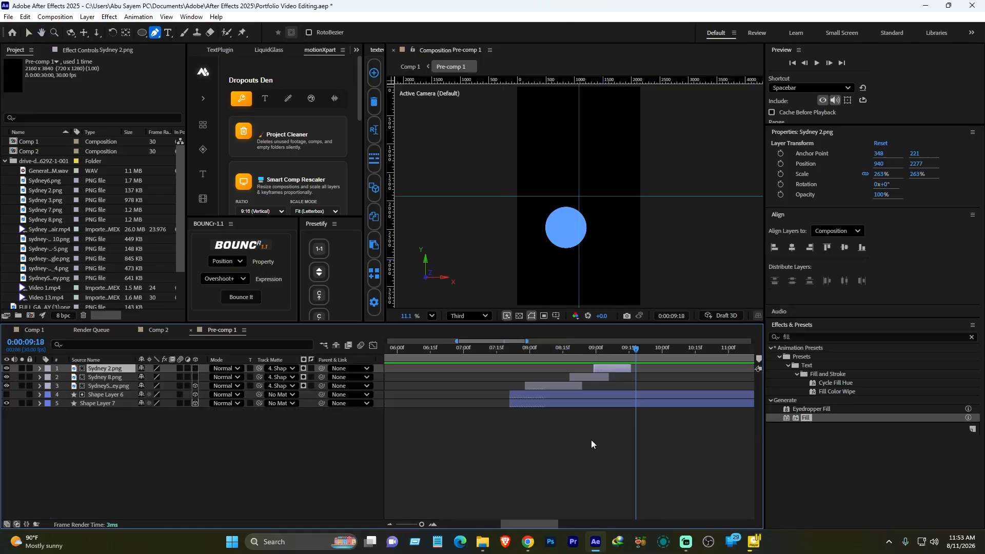
{"action": "left_click", "coordinate": [591, 379]}
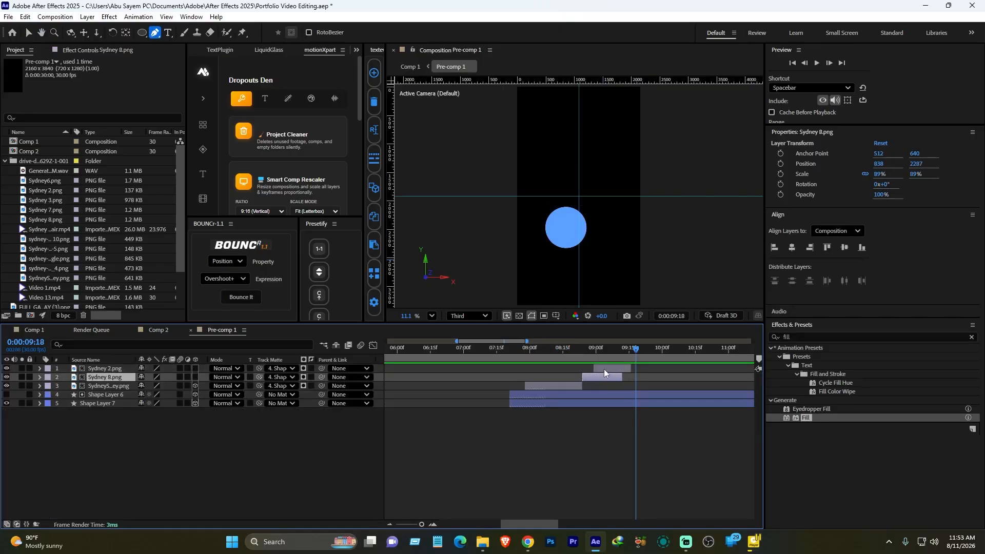
{"action": "left_click_drag", "start_coordinate": [604, 369], "coordinate": [632, 368]}
{"action": "left_click", "coordinate": [33, 330]}
{"action": "left_click_drag", "start_coordinate": [556, 355], "coordinate": [549, 355]}
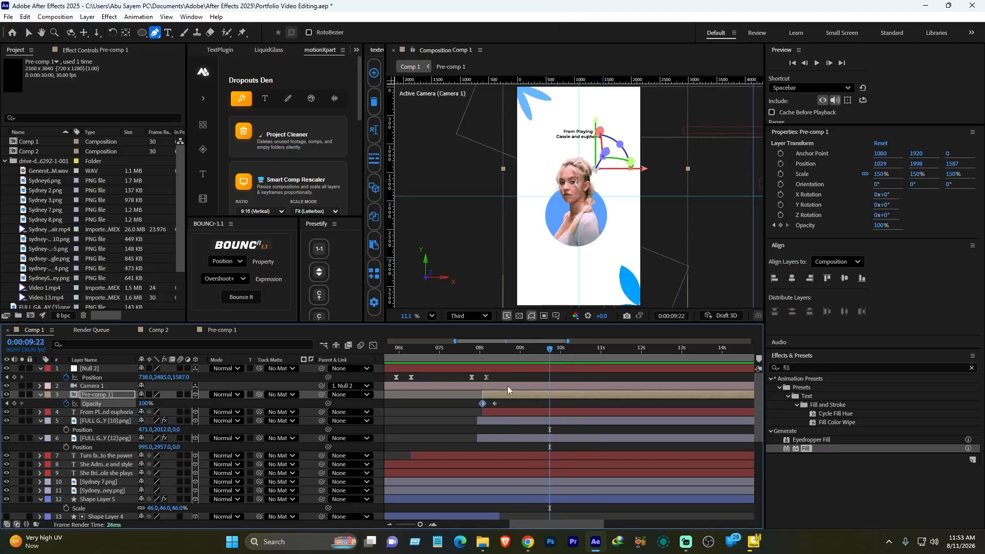
- Collapse the properties of Pre-comp 1 and the FULL GAMEPLAY (10) and (12) image layers in Comp 1
{"action": "left_click", "coordinate": [89, 396]}
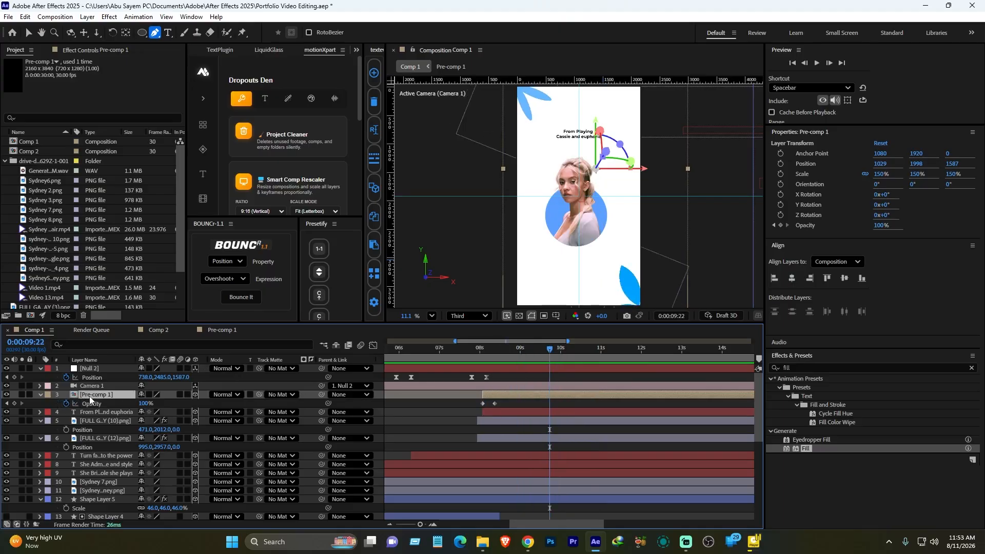
{"action": "left_click", "coordinate": [90, 435], "text": "ctrl"}
{"action": "left_click", "coordinate": [97, 421], "text": "ctrl"}
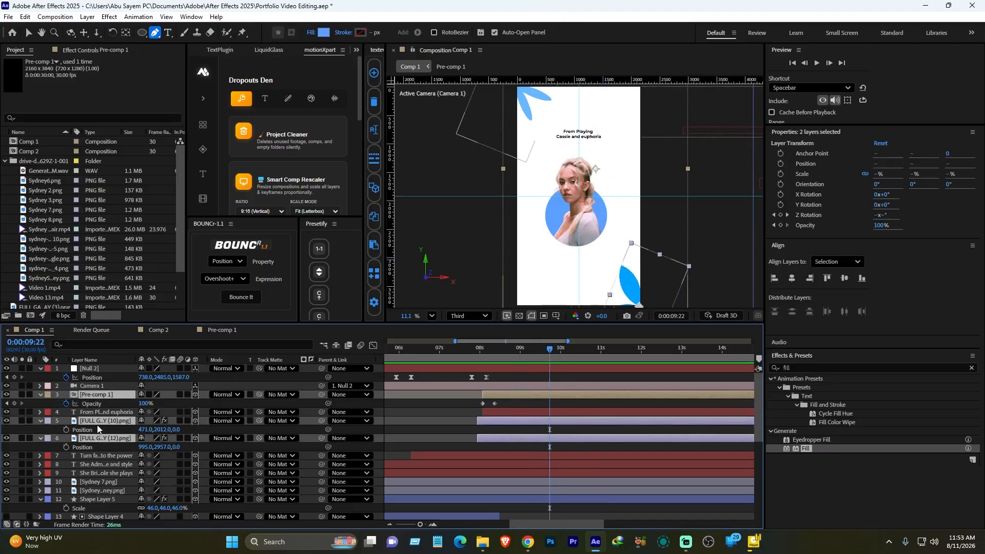
{"action": "key", "text": "u"}
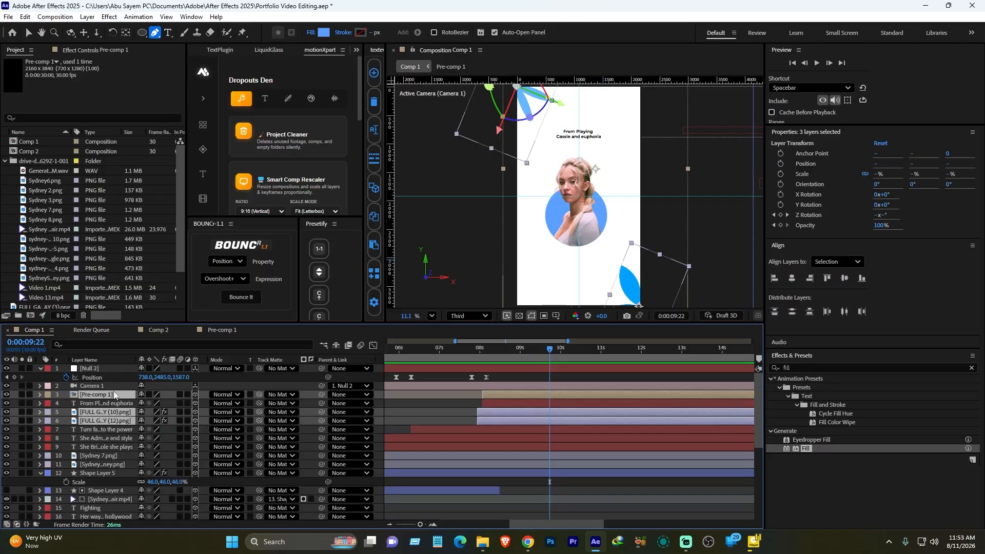
- Keyframe Null 2's position at 0:00:09:22 and move it to X -956 at 0:00:10:09, and preview the camera move
{"action": "left_click", "coordinate": [15, 378]}
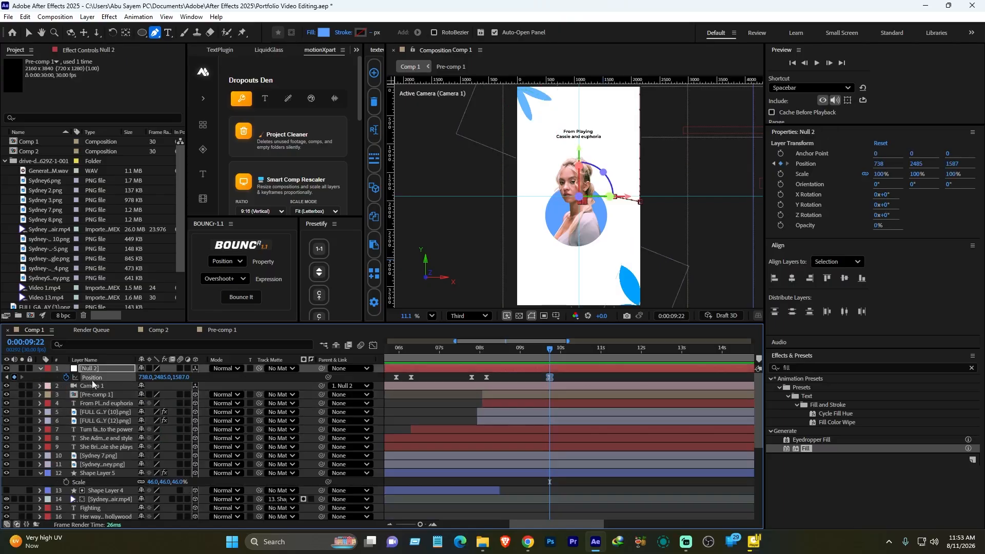
{"action": "left_click_drag", "start_coordinate": [556, 348], "coordinate": [573, 352]}
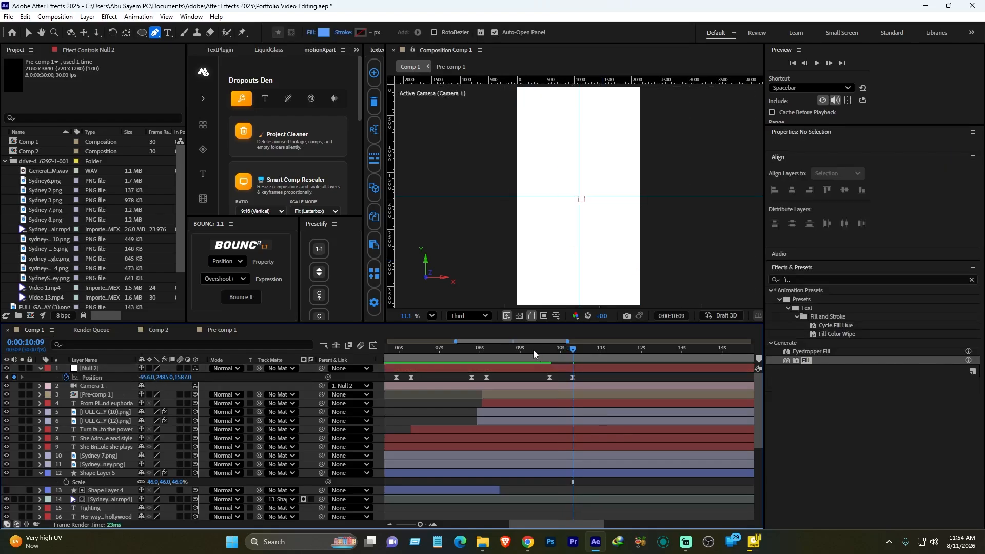
{"action": "left_click", "coordinate": [534, 349]}
{"action": "key", "text": "space"}
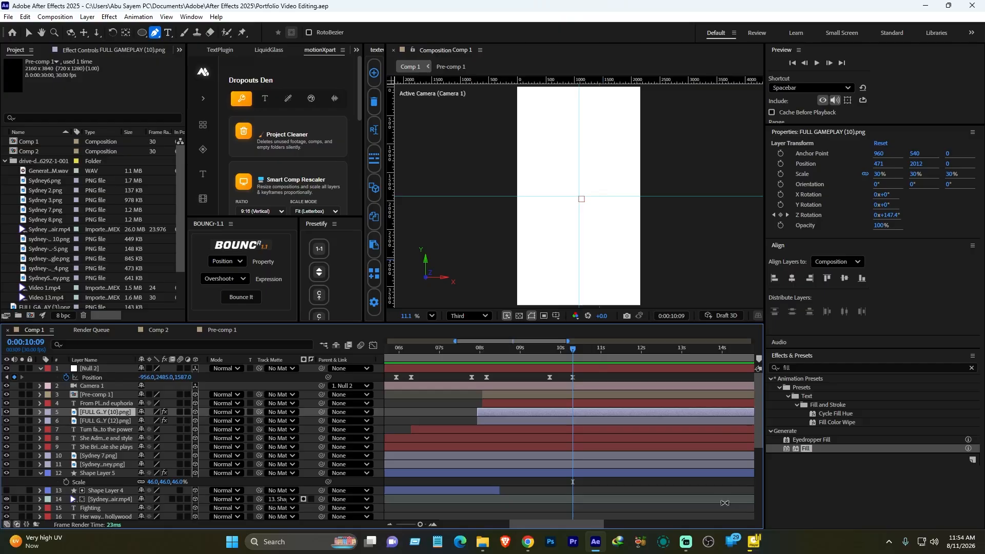
- Trim the ends of all layers from Pre-comp 1 down to Shape Layer 5 to 0:00:10:09 and save the project
{"action": "left_click", "coordinate": [618, 429]}
{"action": "left_click_drag", "start_coordinate": [574, 348], "coordinate": [567, 349]}
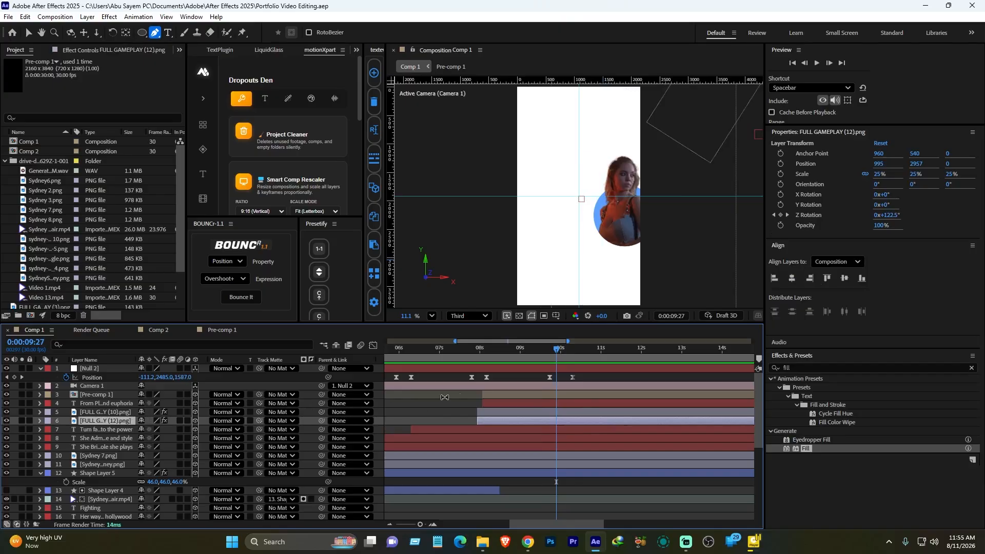
{"action": "left_click", "coordinate": [529, 393]}
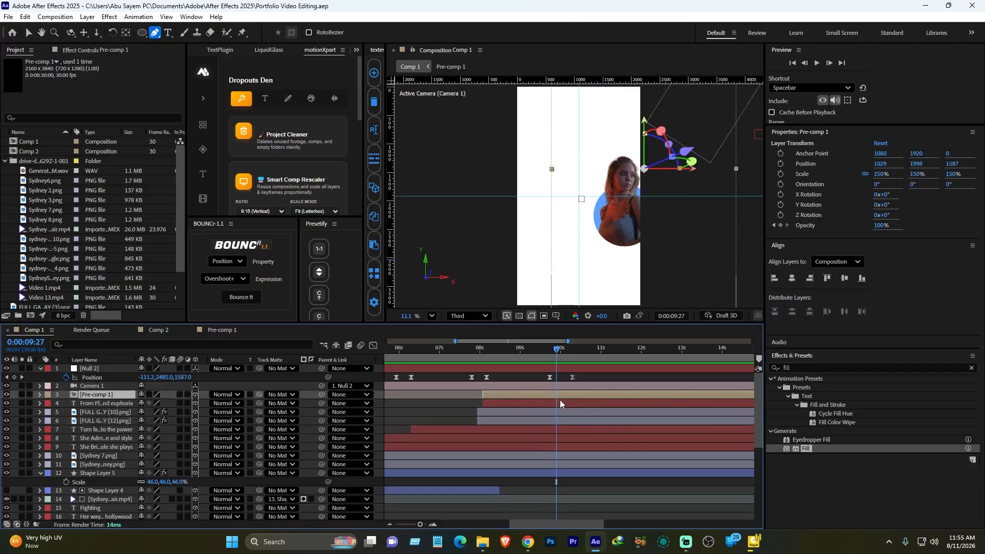
{"action": "left_click", "coordinate": [125, 404]}
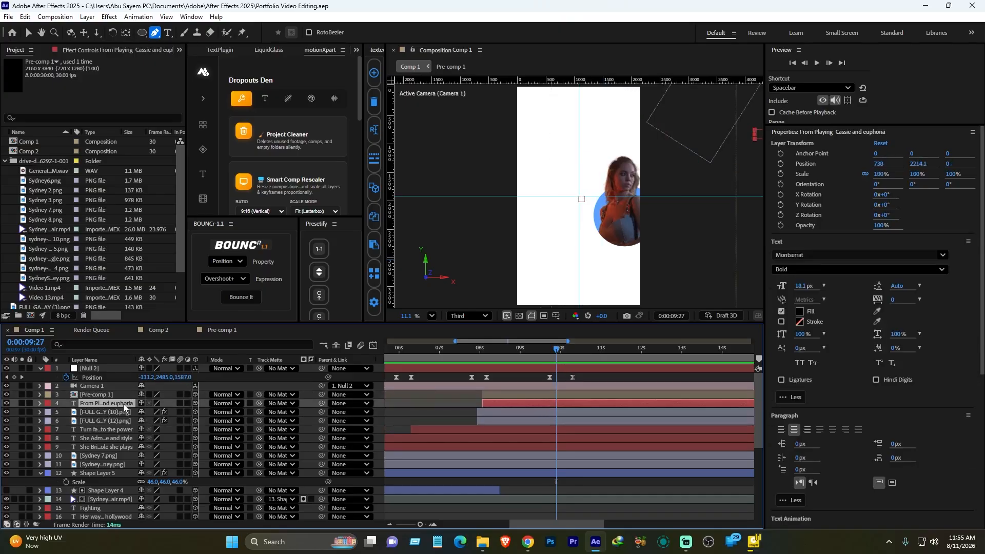
{"action": "left_click_drag", "start_coordinate": [557, 349], "coordinate": [571, 355]}
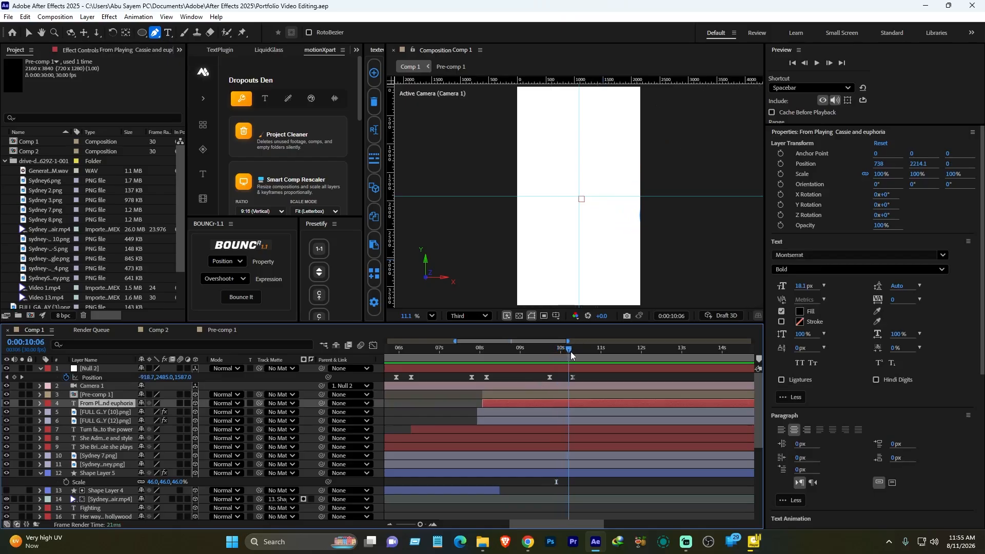
{"action": "left_click", "coordinate": [573, 394]}
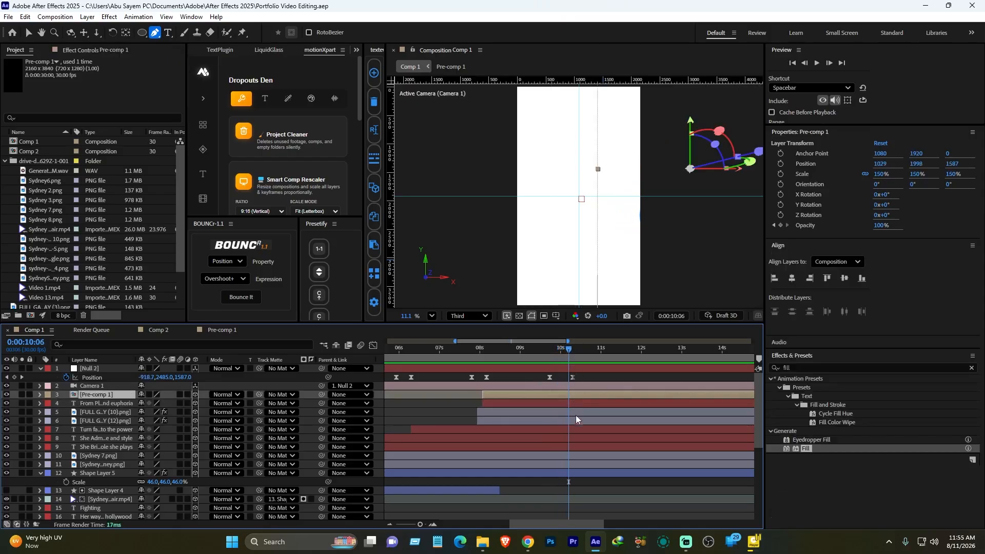
{"action": "key", "text": "Page_Down"}
{"action": "key", "text": "Page_Down"}
{"action": "key", "text": "Page_Down"}
{"action": "left_click", "coordinate": [579, 473], "text": "shift"}
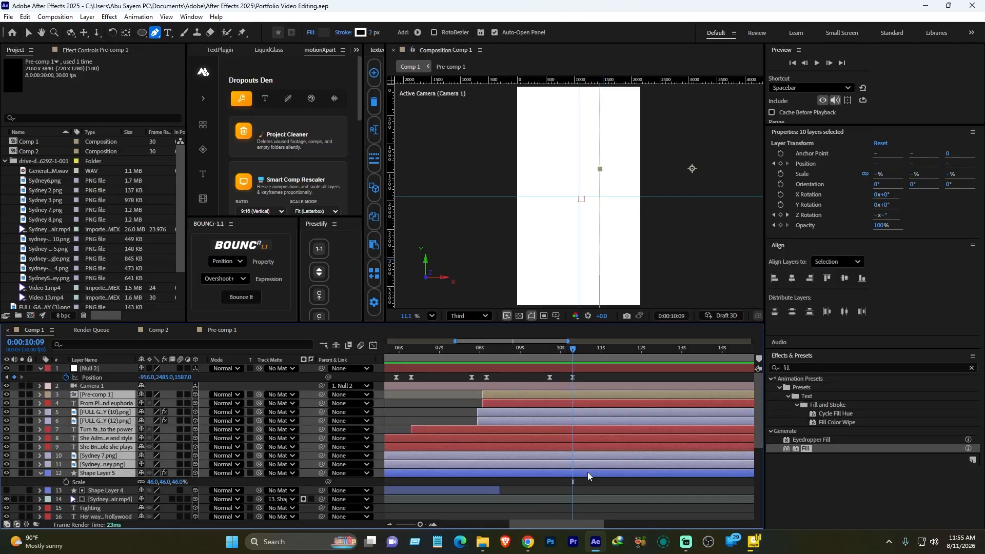
{"action": "key", "text": "alt+bracketright"}
{"action": "left_click", "coordinate": [588, 473]}
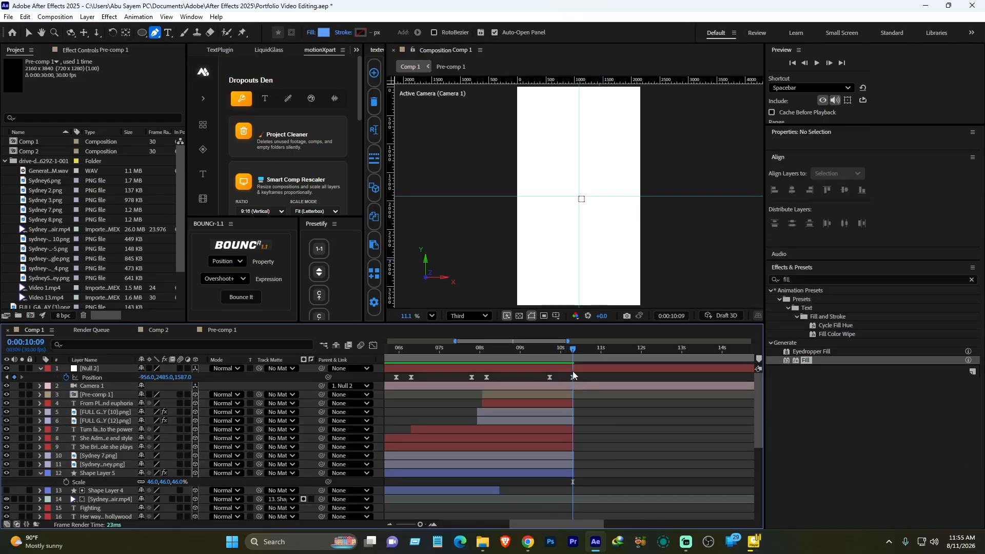
{"action": "key", "text": "ctrl+s"}
- Add FULL GAMEPLAY (3).png and FULL GAMEPLAY (10).png to Comp 1 just above Pre-comp 1, both starting at 0:00:09:29
{"action": "scroll", "coordinate": [48, 266], "scroll_direction": "down", "scroll_amount": 2}
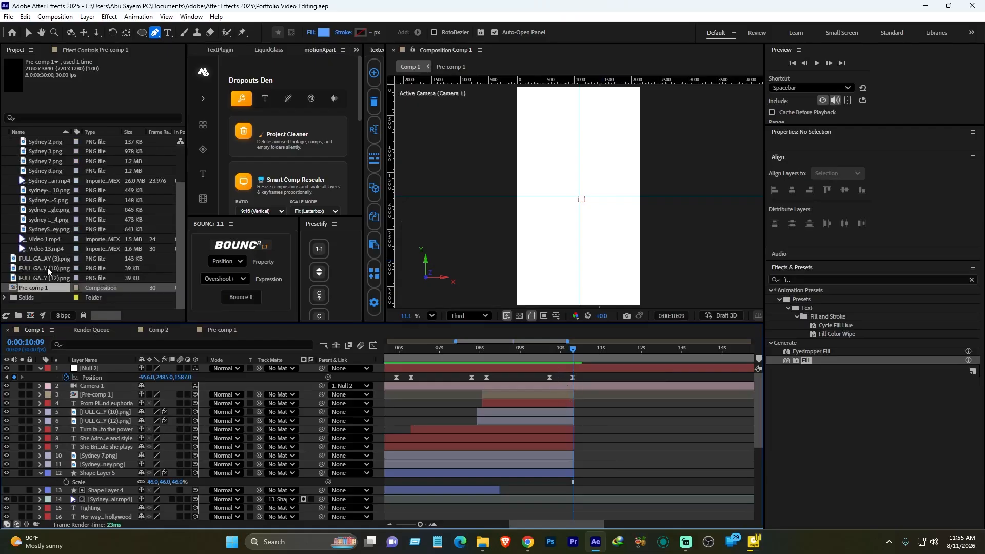
{"action": "left_click", "coordinate": [47, 267]}
{"action": "key", "text": "Up"}
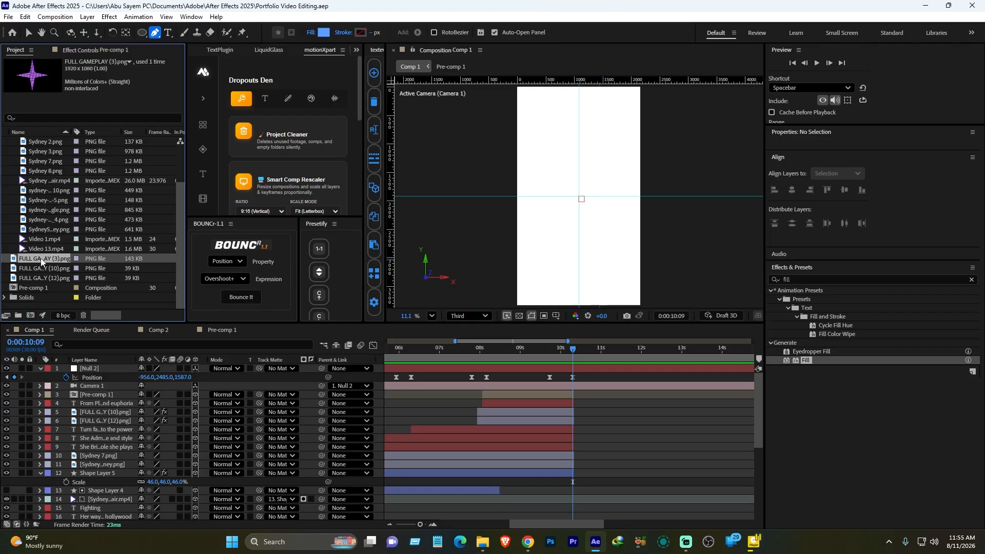
{"action": "left_click_drag", "start_coordinate": [41, 261], "coordinate": [606, 392]}
{"action": "left_click", "coordinate": [594, 353]}
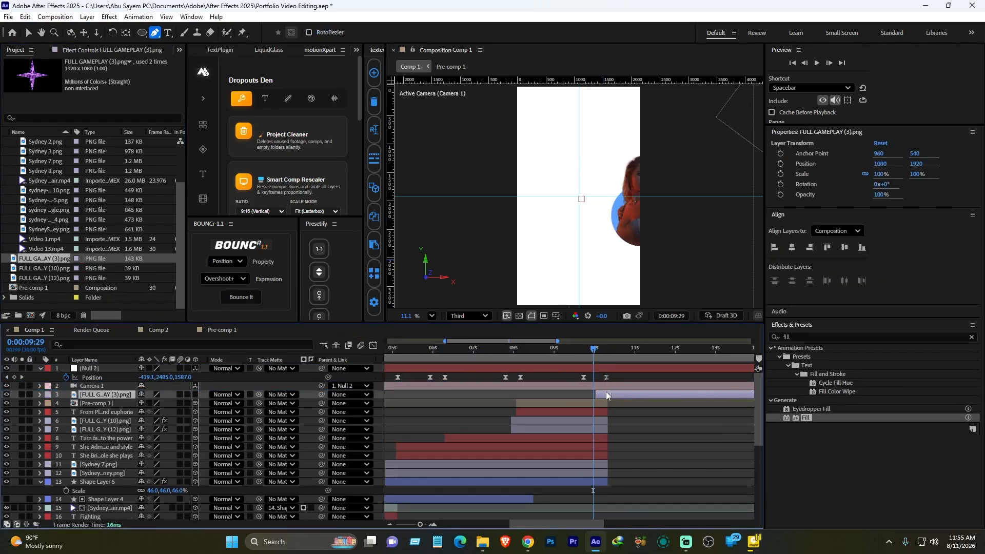
{"action": "left_click", "coordinate": [38, 267]}
{"action": "left_click", "coordinate": [40, 278]}
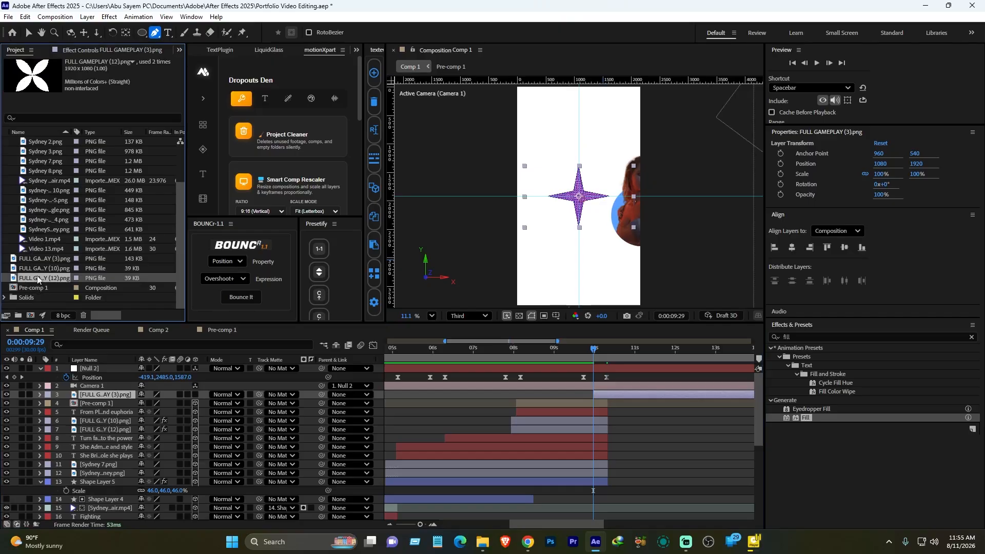
{"action": "left_click_drag", "start_coordinate": [39, 268], "coordinate": [609, 394]}
- Copy the blue Fill effect from the FULL GAMEPLAY (12).png layer onto the two newly added star layers
{"action": "left_click", "coordinate": [101, 439]}
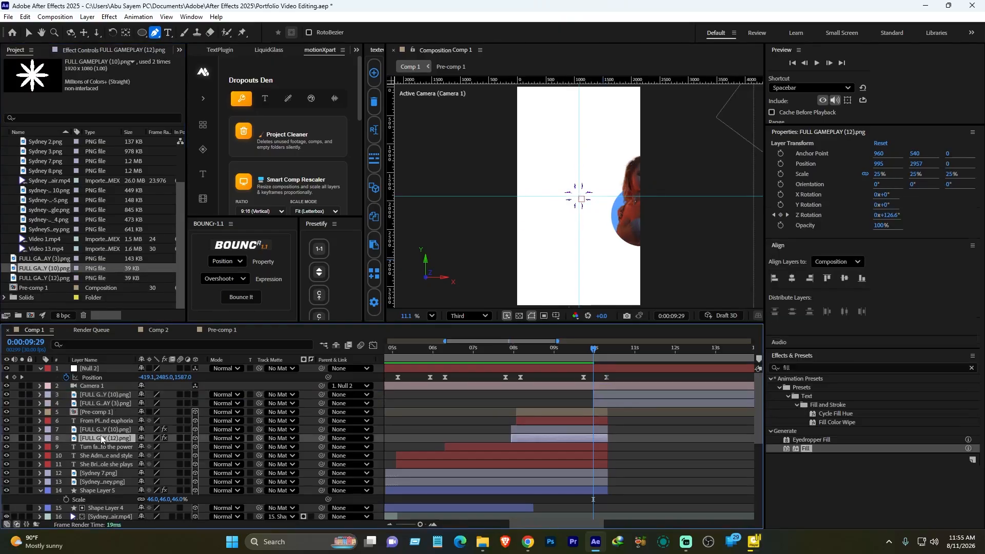
{"action": "left_click", "coordinate": [80, 53]}
{"action": "key", "text": "ctrl+c"}
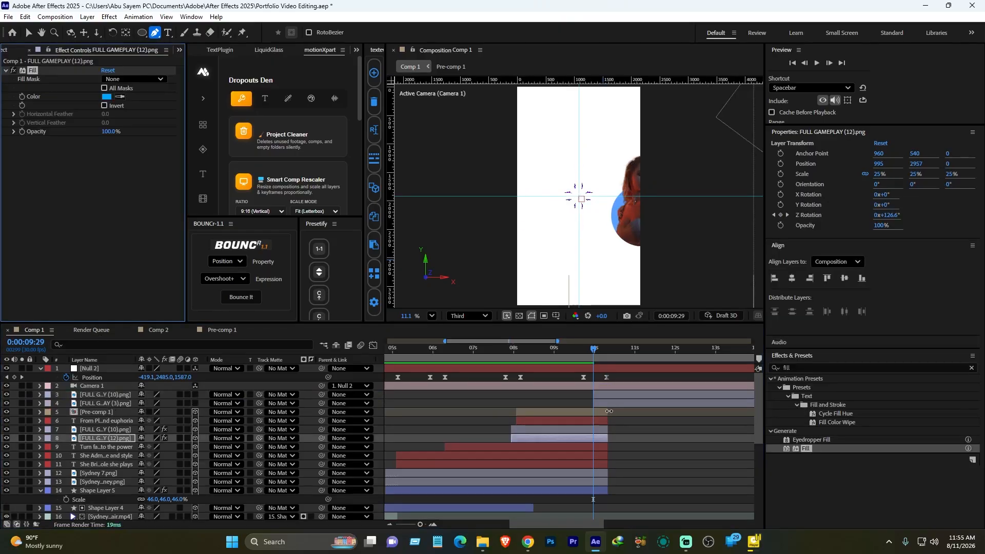
{"action": "left_click", "coordinate": [620, 404]}
{"action": "left_click", "coordinate": [621, 395], "text": "shift"}
{"action": "key", "text": "ctrl+v"}
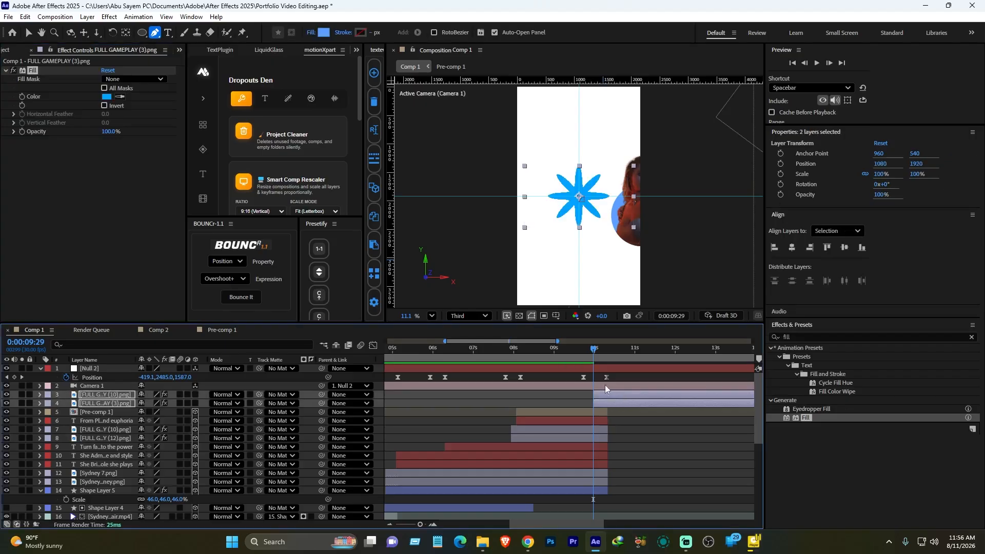
- Convert the two new FULL GAMEPLAY layers into 3D layers with the current time at 0:00:10:05
{"action": "left_click_drag", "start_coordinate": [595, 350], "coordinate": [601, 350]}
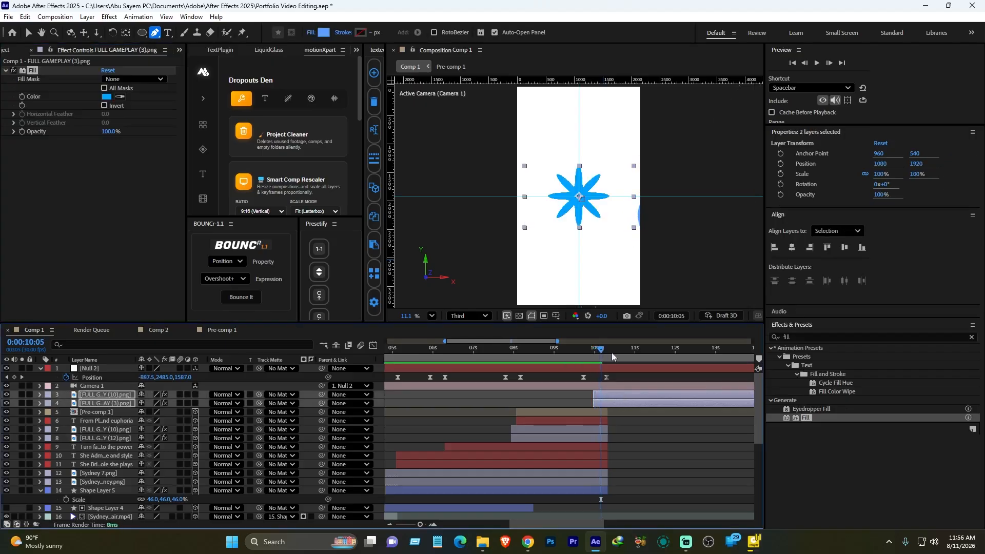
{"action": "left_click", "coordinate": [675, 471]}
{"action": "left_click", "coordinate": [619, 394]}
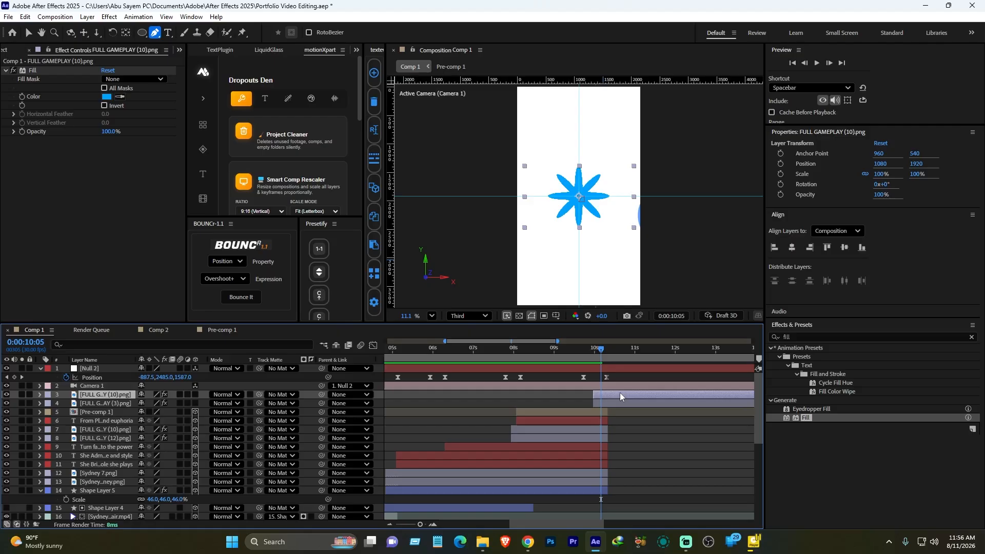
{"action": "left_click", "coordinate": [657, 436]}
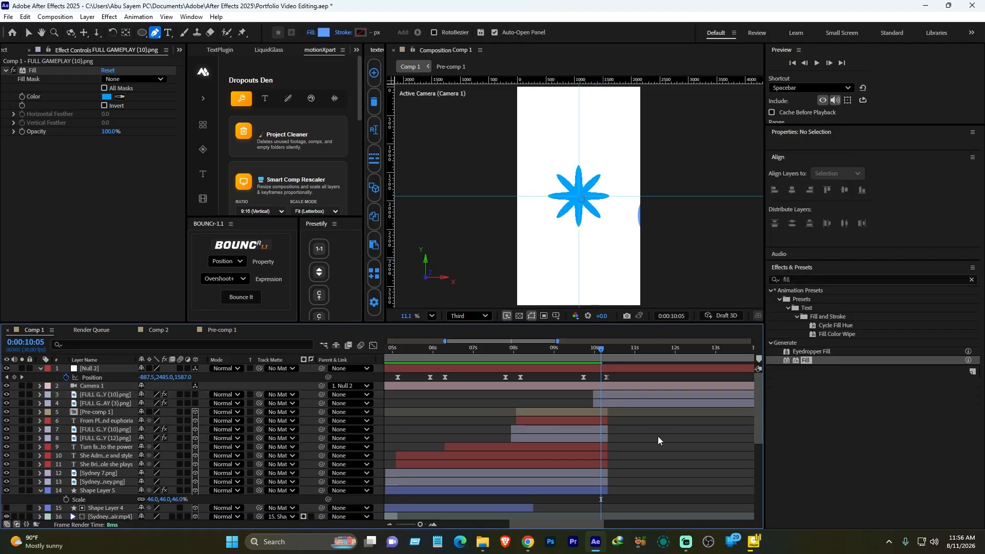
{"action": "left_click", "coordinate": [610, 402]}
{"action": "left_click", "coordinate": [95, 394], "text": "shift"}
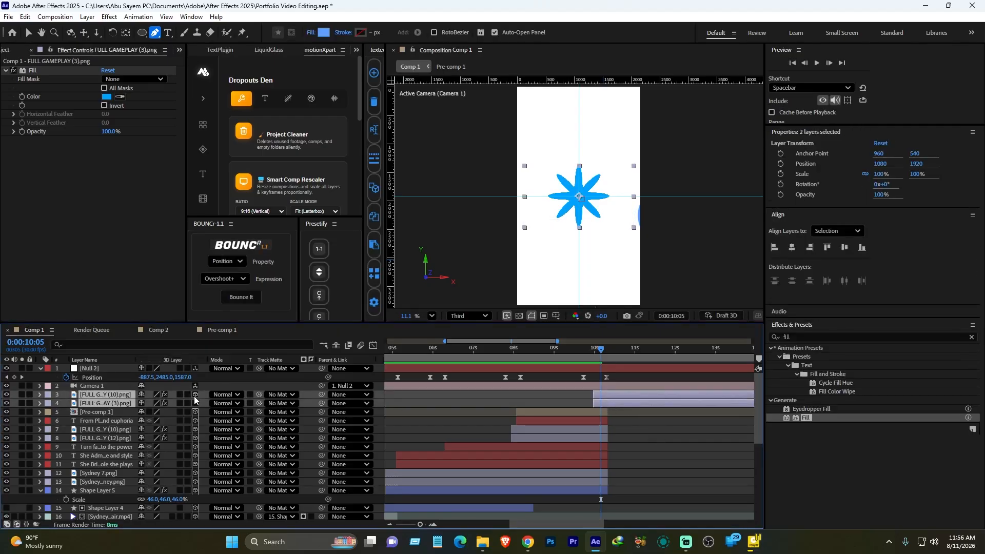
{"action": "left_click", "coordinate": [195, 403]}
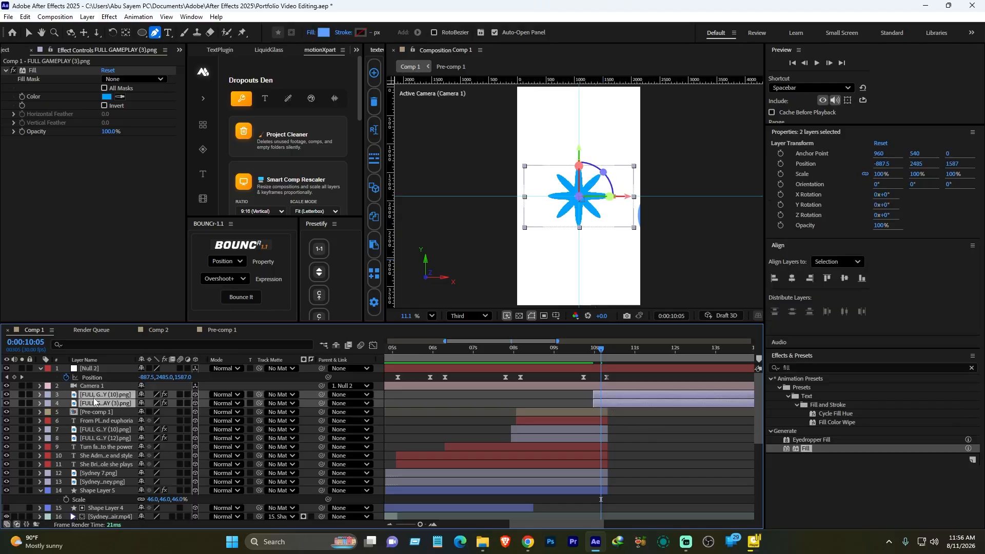
- Move the new FULL GAMEPLAY (10).png to position 177.5, 572 and FULL GAMEPLAY (3).png to -1955.5, 4397, in opposite corners of the frame
{"action": "key", "text": "p"}
{"action": "left_click_drag", "start_coordinate": [146, 403], "coordinate": [20, 403]}
{"action": "left_click_drag", "start_coordinate": [148, 403], "coordinate": [964, 378]}
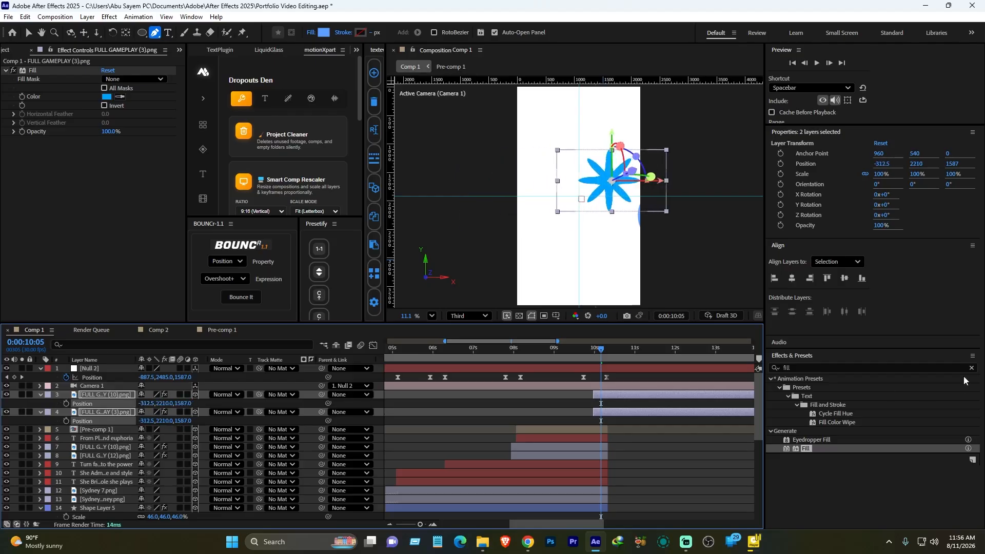
{"action": "left_click_drag", "start_coordinate": [140, 404], "coordinate": [392, 403]}
{"action": "left_click_drag", "start_coordinate": [161, 404], "coordinate": [1, 404]}
{"action": "left_click", "coordinate": [420, 455]}
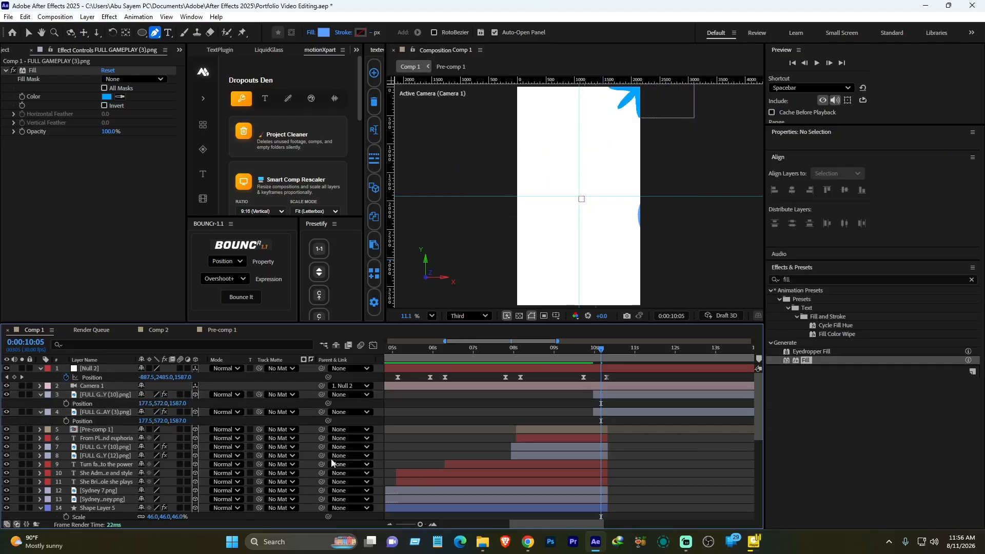
{"action": "left_click", "coordinate": [89, 413]}
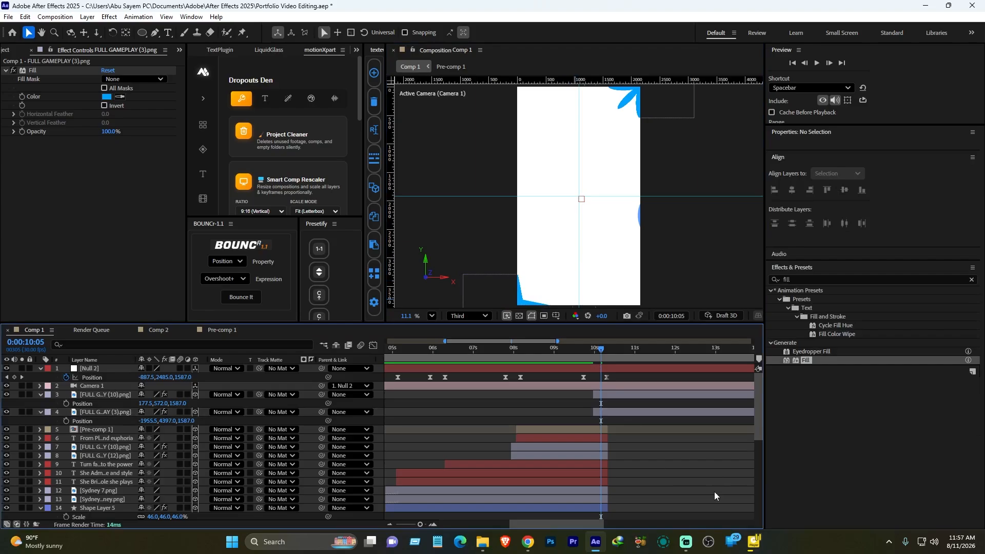
- Keyframe the new FULL GAMEPLAY (10).png layer's opacity from 0% at 0:00:09:29 to 100% at 0:00:10:04
{"action": "left_click_drag", "start_coordinate": [599, 350], "coordinate": [592, 353]}
{"action": "left_click", "coordinate": [605, 404]}
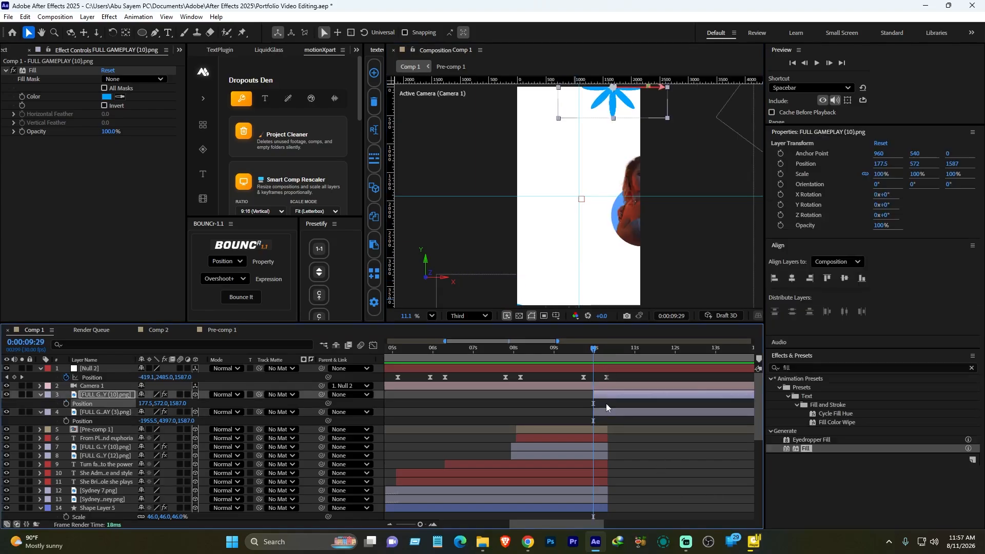
{"action": "key", "text": "t"}
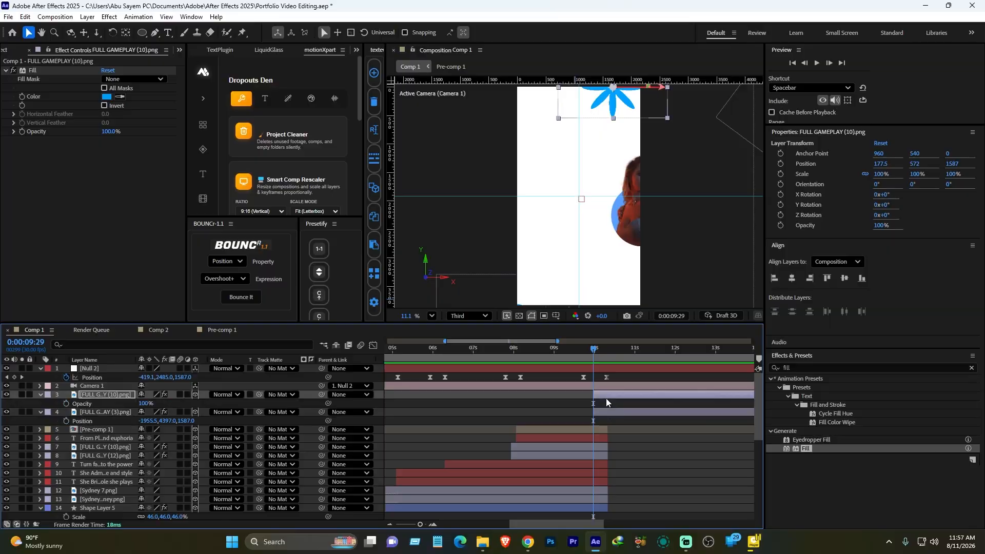
{"action": "left_click", "coordinate": [66, 404]}
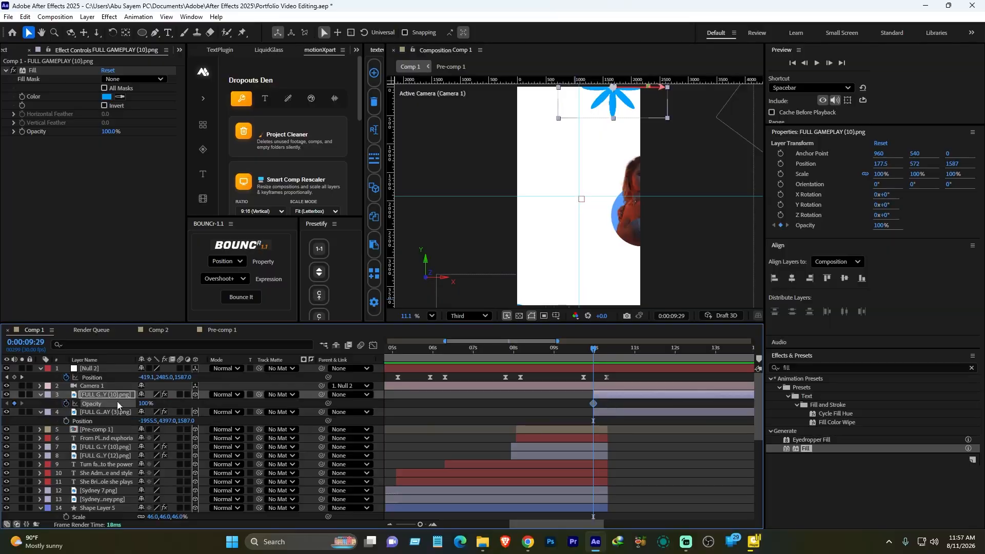
{"action": "left_click_drag", "start_coordinate": [594, 349], "coordinate": [600, 350]}
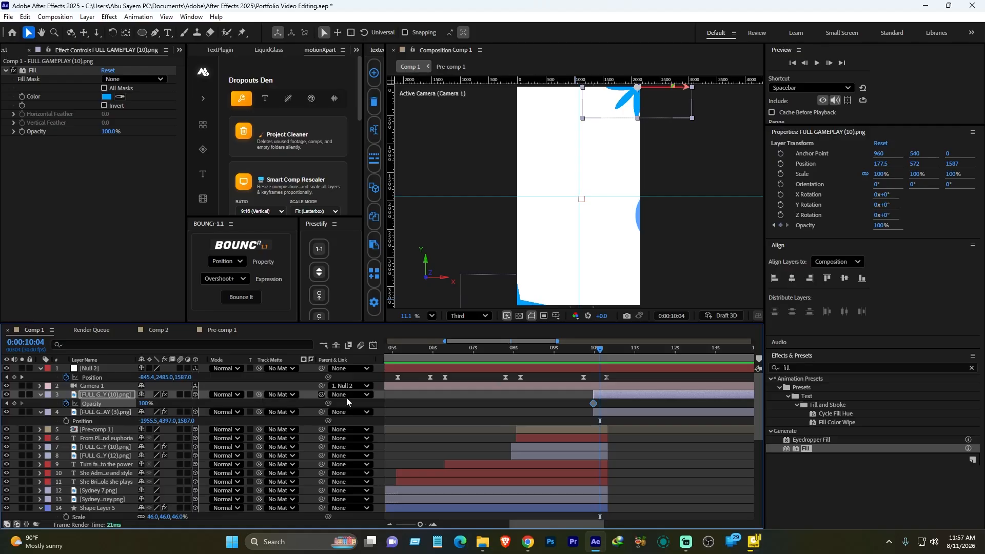
{"action": "left_click", "coordinate": [14, 404]}
{"action": "left_click_drag", "start_coordinate": [598, 350], "coordinate": [593, 350]}
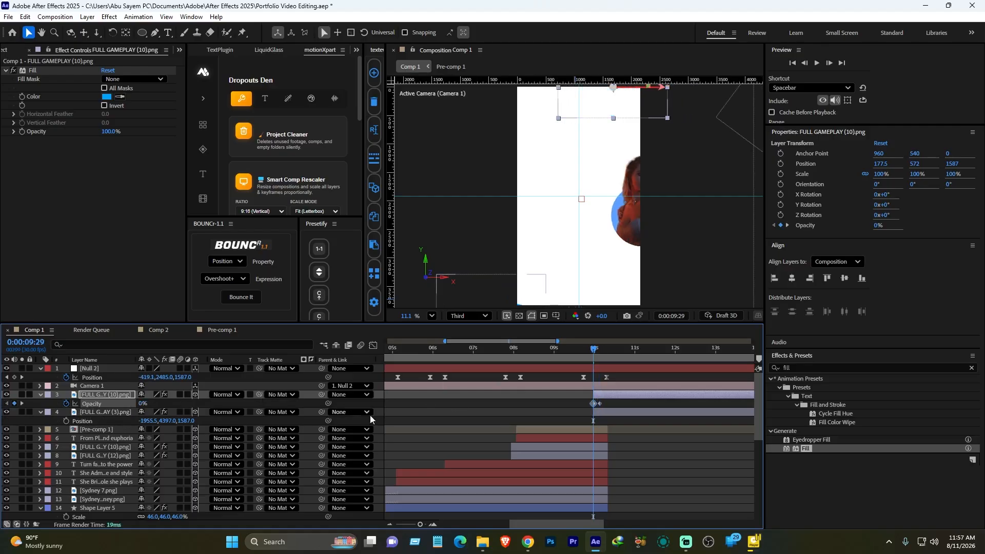
- Keyframe the new FULL GAMEPLAY (3).png layer's opacity from 0% at 0:00:09:29 to 100% at 0:00:10:04
{"action": "left_click", "coordinate": [94, 412]}
{"action": "key", "text": "t"}
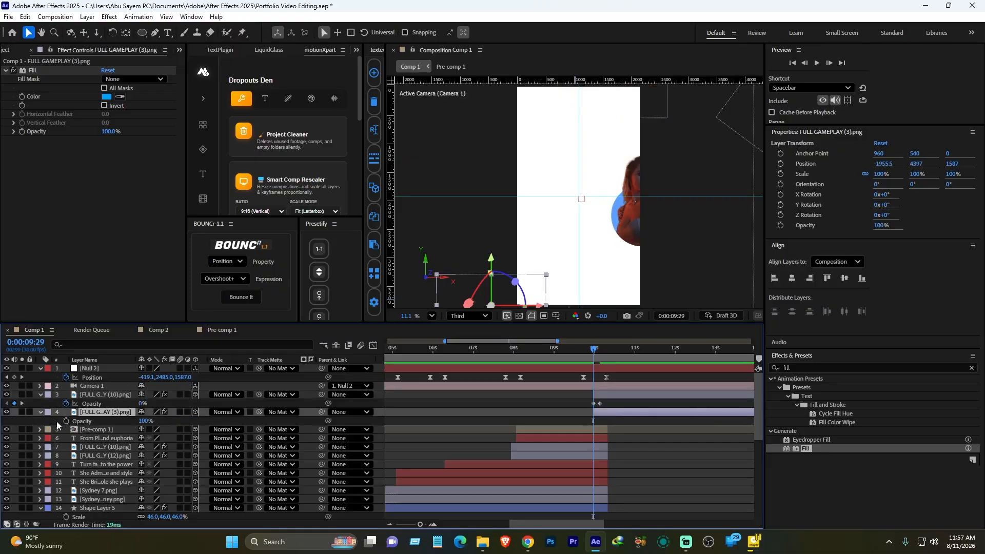
{"action": "left_click", "coordinate": [66, 421]}
{"action": "left_click", "coordinate": [142, 421]}
{"action": "type", "text": "0"}
{"action": "key", "text": "Return"}
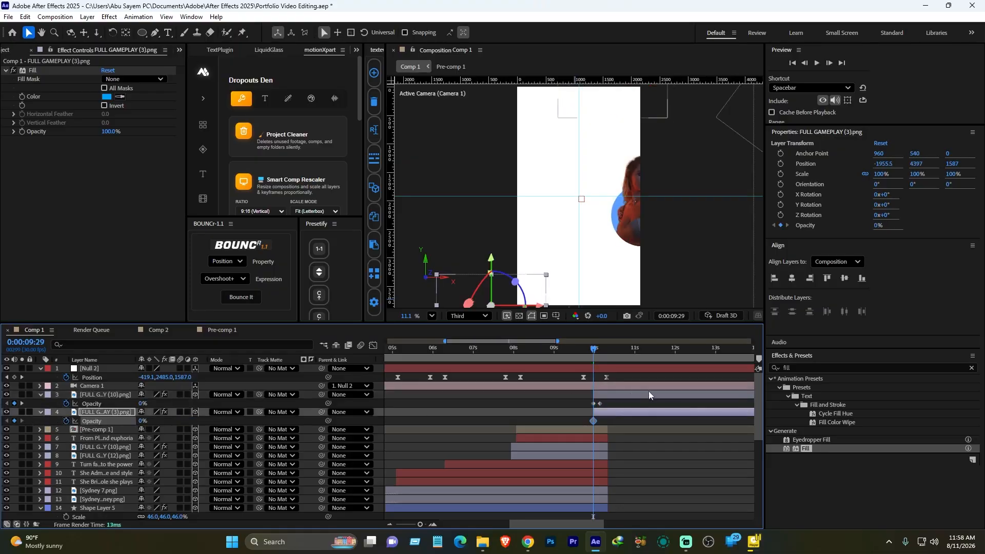
{"action": "left_click", "coordinate": [599, 351]}
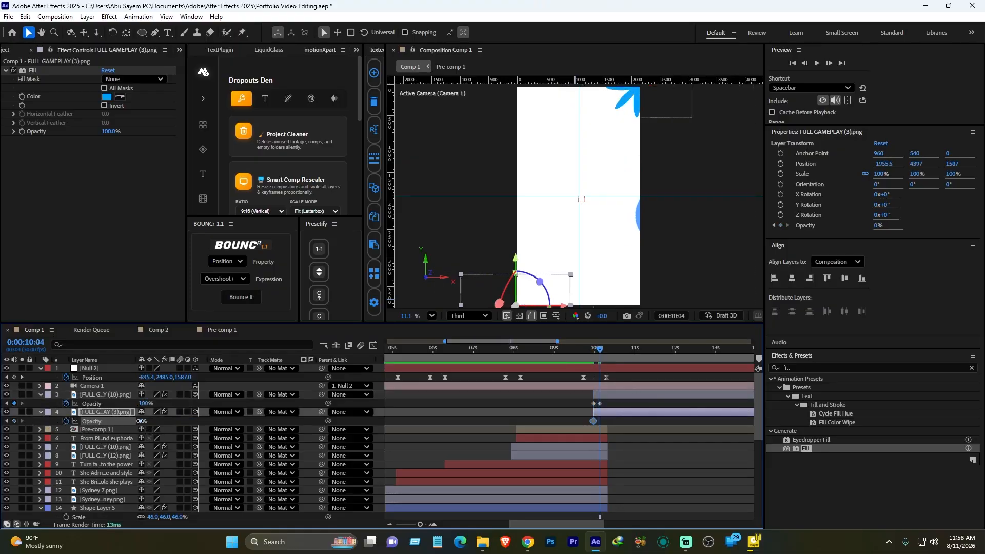
{"action": "left_click_drag", "start_coordinate": [140, 420], "coordinate": [346, 413]}
{"action": "left_click", "coordinate": [700, 451]}
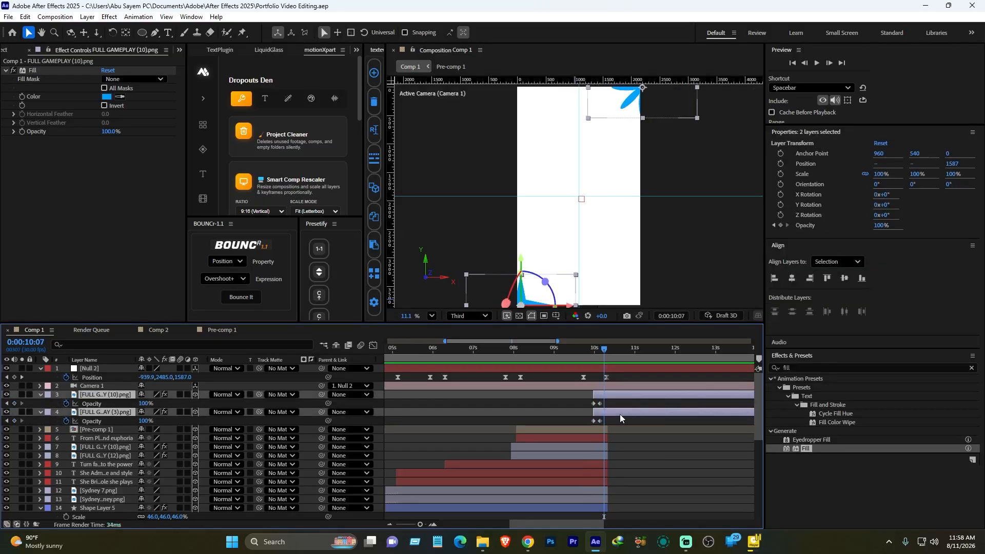
- Animate the Z rotation of both new star layers from 0:00:09:29 to about 0:00:13:07 and save the project
{"action": "key", "text": "r"}
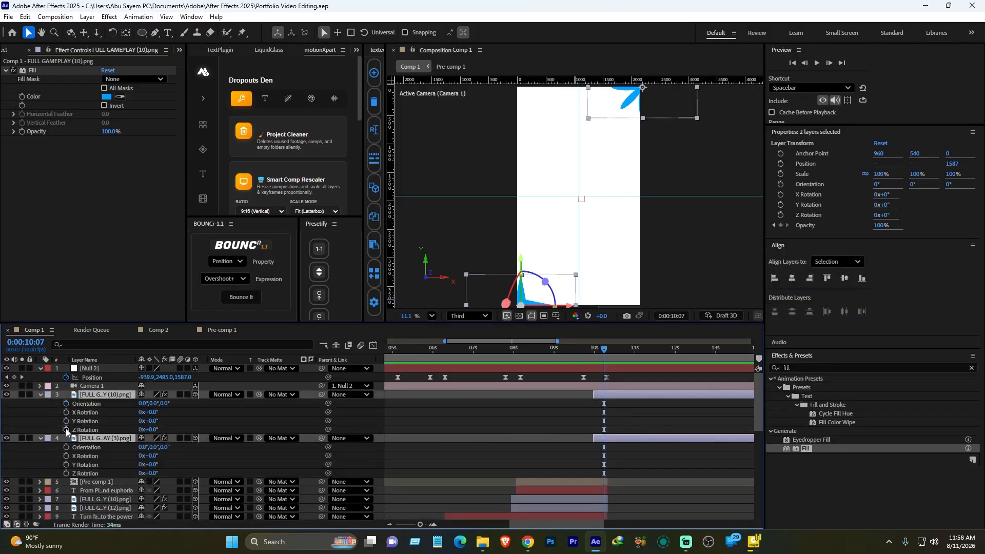
{"action": "left_click", "coordinate": [584, 352]}
{"action": "key", "text": "ctrl+s"}
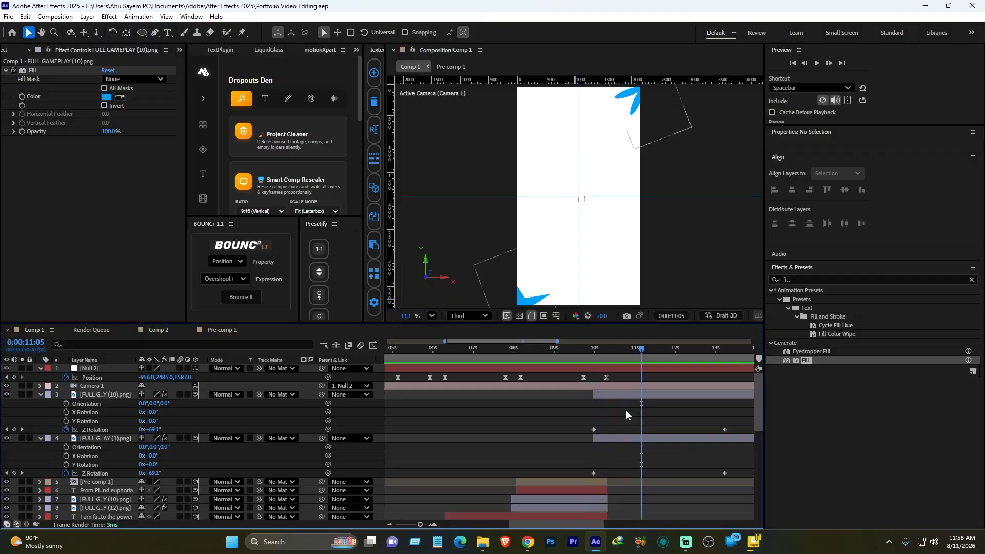
- Collapse the properties of the two new FULL GAMEPLAY layers and select Pre-comp 1
{"action": "left_click", "coordinate": [40, 395]}
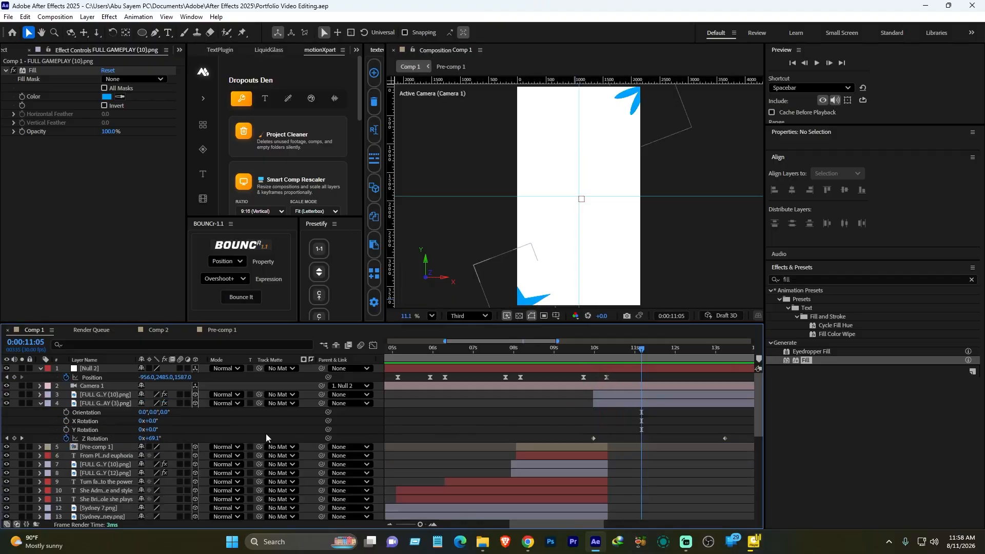
{"action": "left_click", "coordinate": [40, 404]}
{"action": "left_click", "coordinate": [100, 413]}
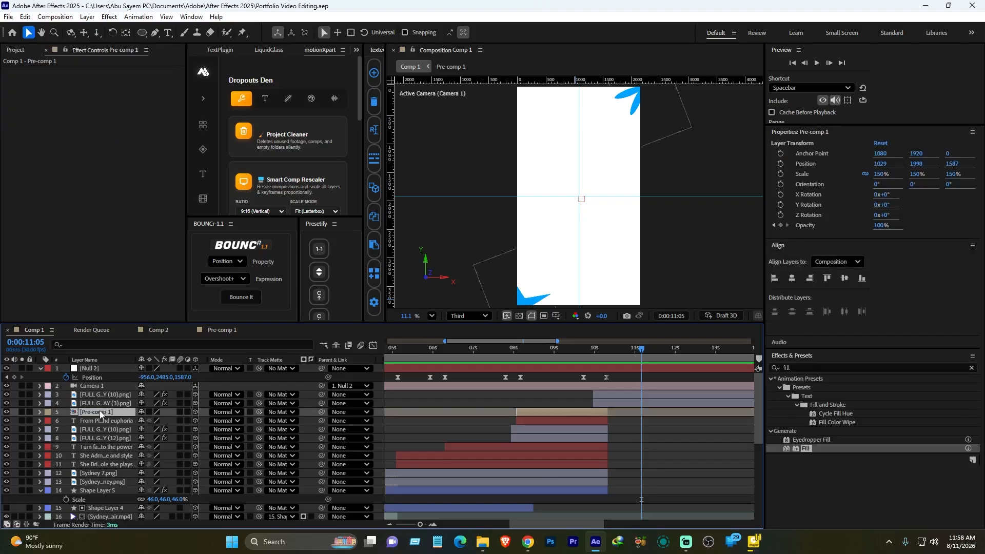
- Duplicate Pre-comp 1, place the copy directly below Camera 1 and shift it to start at about 0:00:10:08
{"action": "key", "text": "ctrl+d"}
{"action": "left_click_drag", "start_coordinate": [80, 414], "coordinate": [91, 395]}
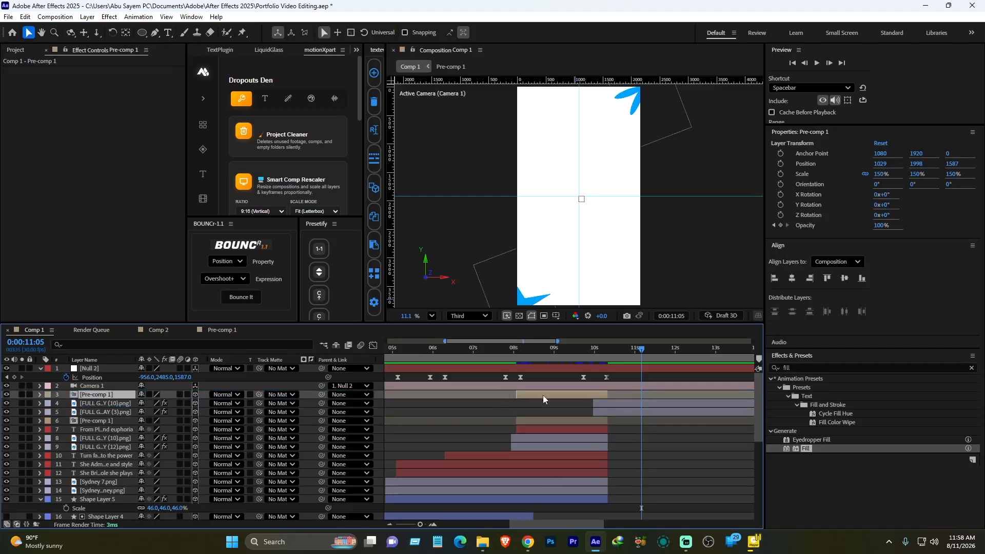
{"action": "left_click_drag", "start_coordinate": [543, 394], "coordinate": [603, 395]}
{"action": "left_click", "coordinate": [604, 351]}
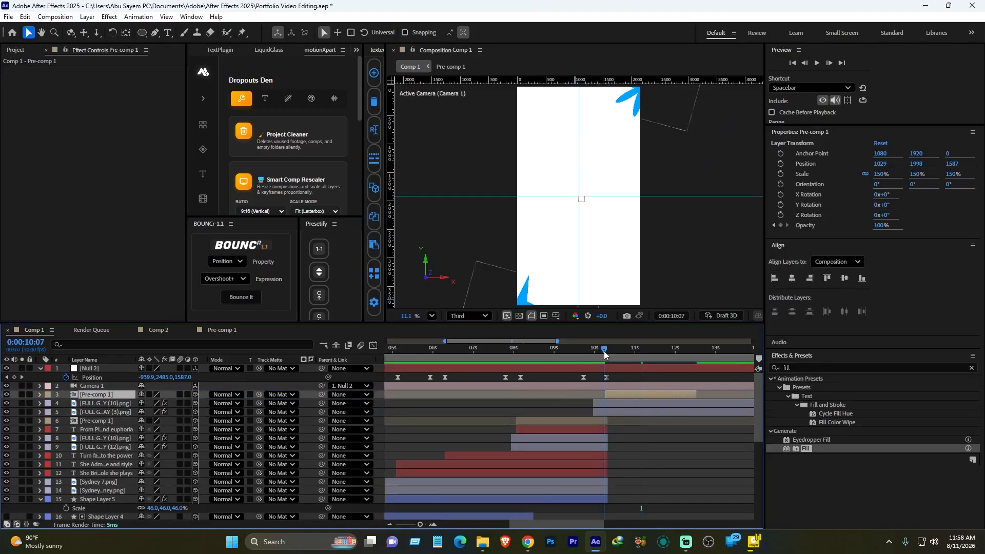
{"action": "left_click_drag", "start_coordinate": [604, 350], "coordinate": [647, 349]}
- Duplicate the "From Playing Cassie and euphoria" text layer, place the copy below the new Pre-comp 1 and shift it to the same start
{"action": "left_click", "coordinate": [90, 431]}
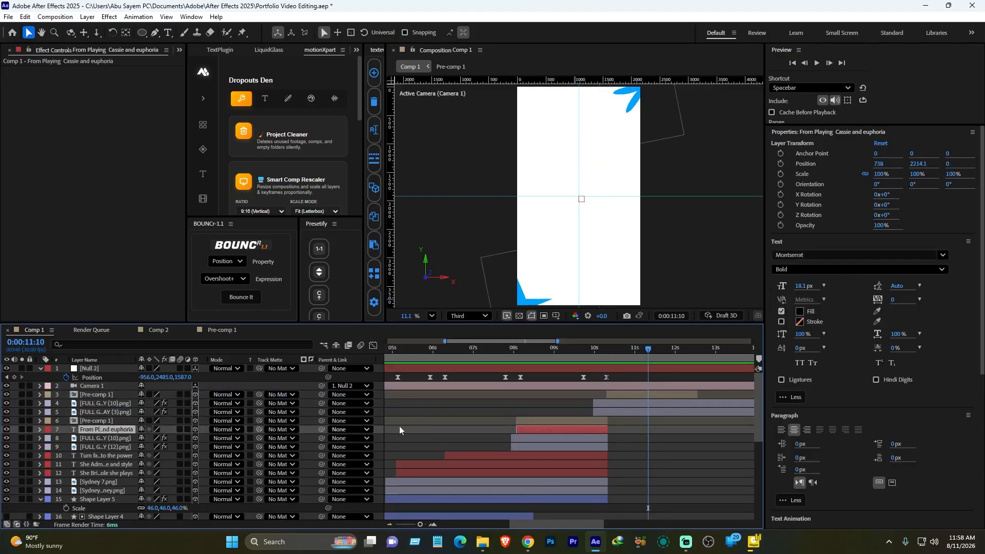
{"action": "left_click", "coordinate": [543, 352]}
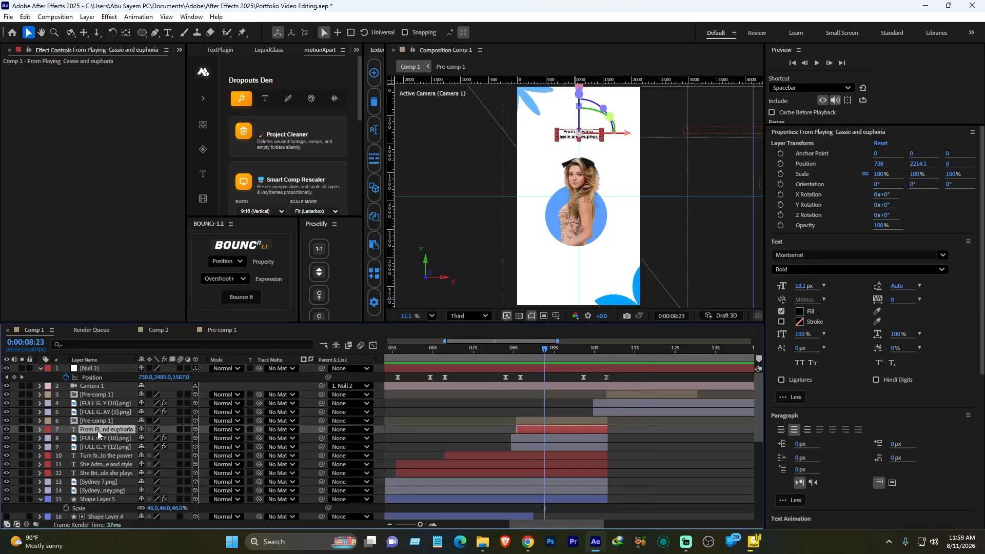
{"action": "key", "text": "ctrl+d"}
{"action": "left_click_drag", "start_coordinate": [97, 435], "coordinate": [97, 399]}
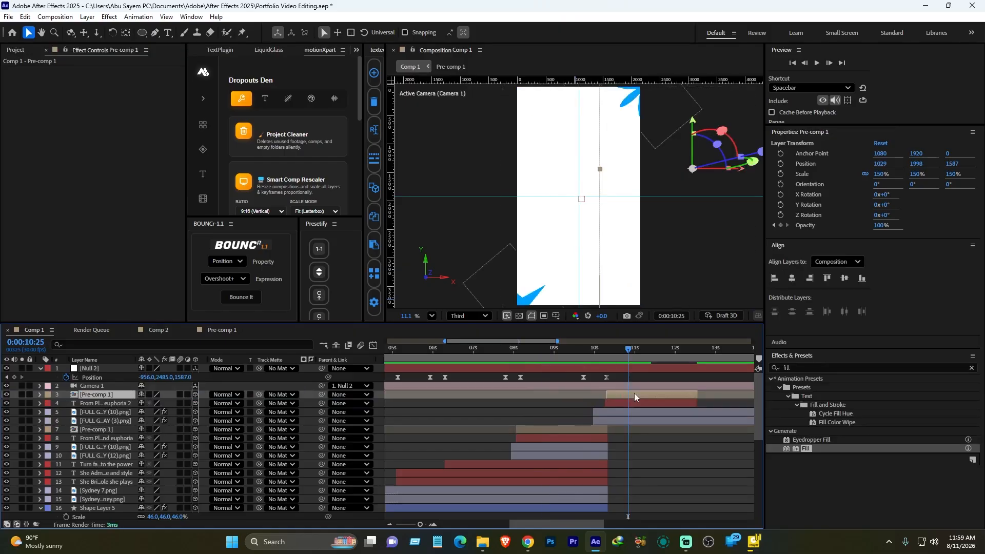
- Position the duplicated text layer at -956, 2485, 1587 and the new Pre-comp 1 at -660, 1956, 1587
{"action": "left_click", "coordinate": [641, 401], "text": "shift"}
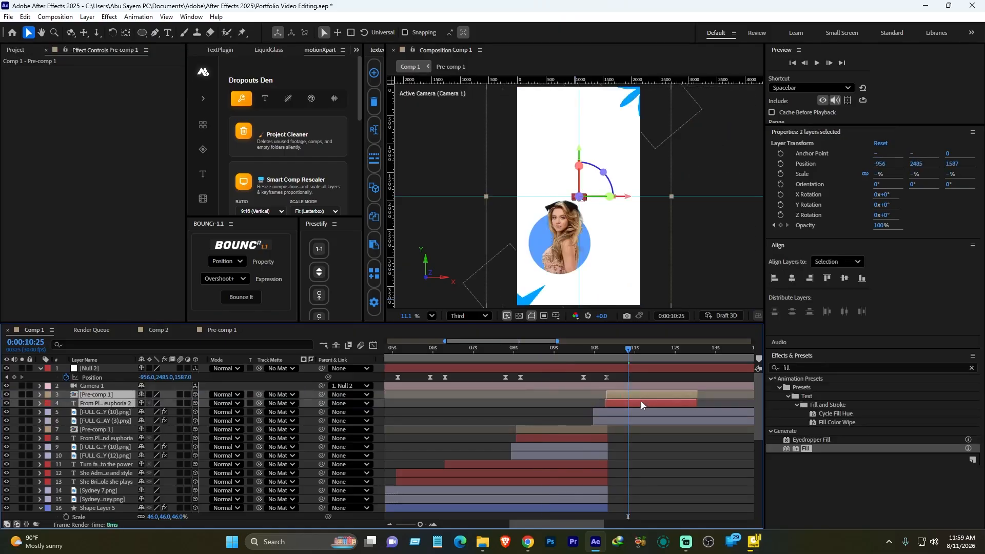
{"action": "left_click", "coordinate": [663, 460]}
{"action": "left_click", "coordinate": [633, 392]}
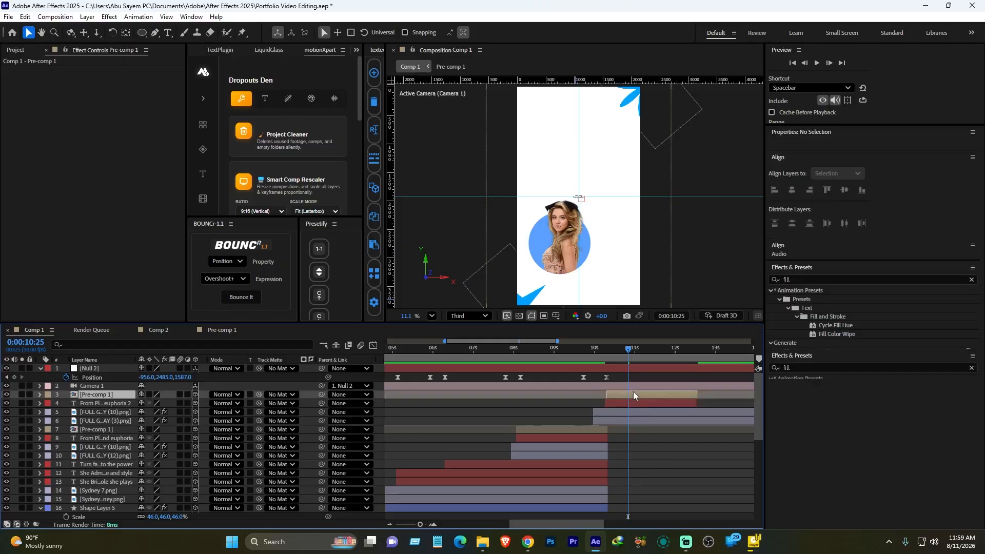
{"action": "left_click", "coordinate": [606, 350]}
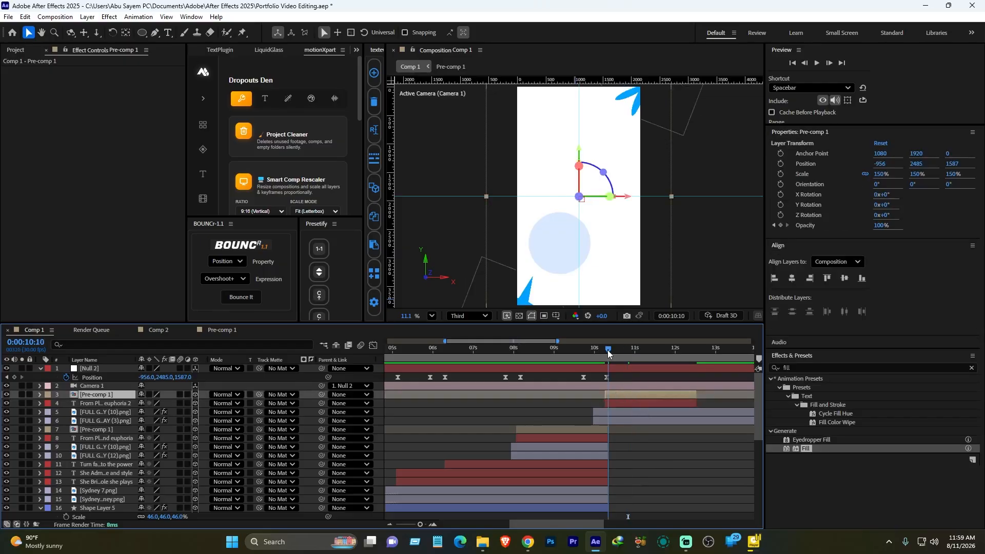
{"action": "left_click_drag", "start_coordinate": [605, 352], "coordinate": [639, 353]}
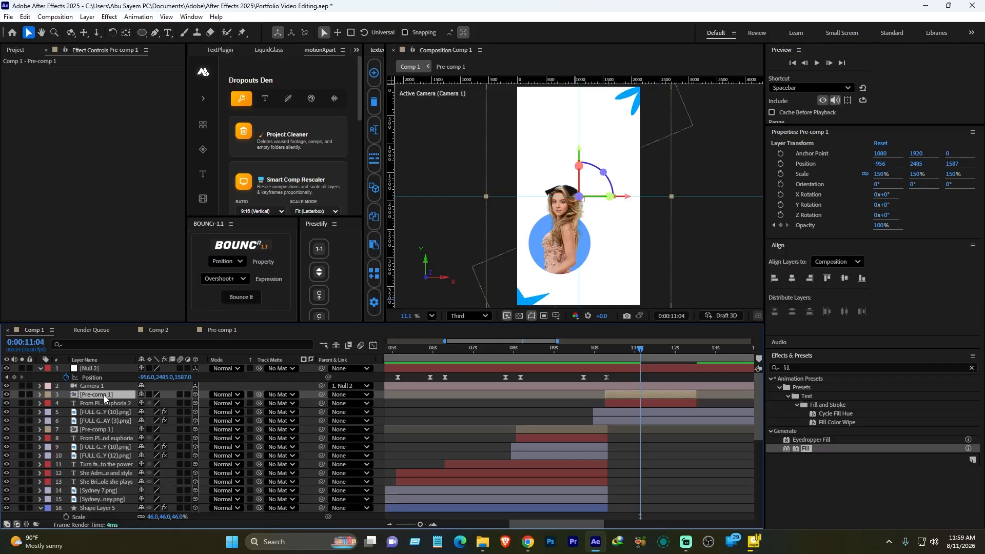
{"action": "key", "text": "p"}
{"action": "left_click_drag", "start_coordinate": [145, 404], "coordinate": [39, 398]}
- Duplicate the new text layer and rewrite the two copies as "Starring on romcons" and "like anyone but you"
{"action": "left_click", "coordinate": [626, 413]}
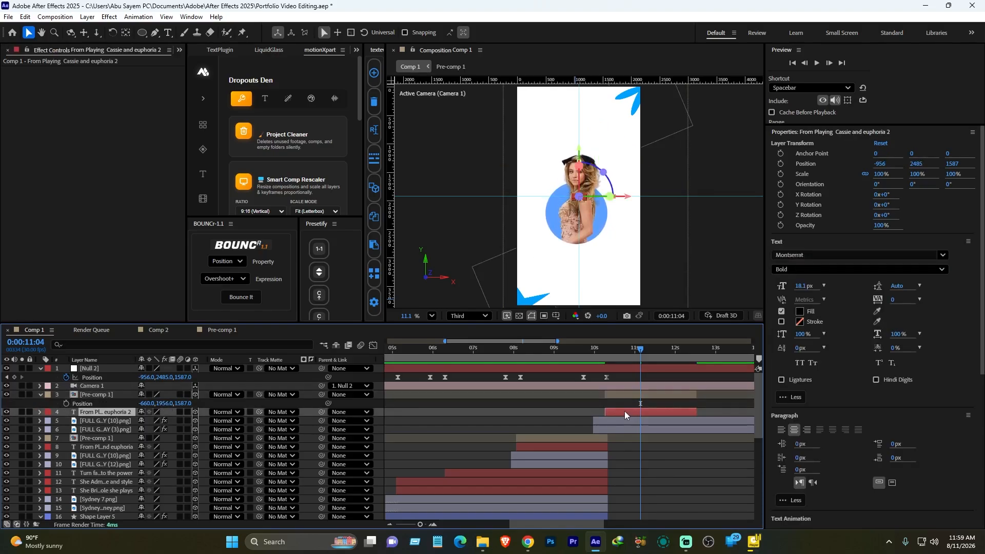
{"action": "key", "text": "ctrl+d"}
{"action": "left_click", "coordinate": [109, 420]}
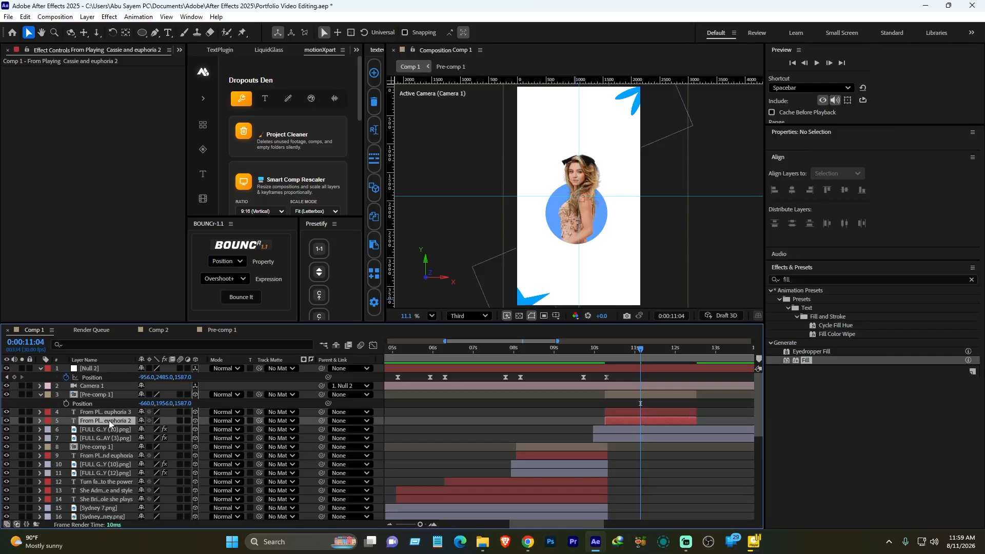
{"action": "key", "text": "ctrl+t"}
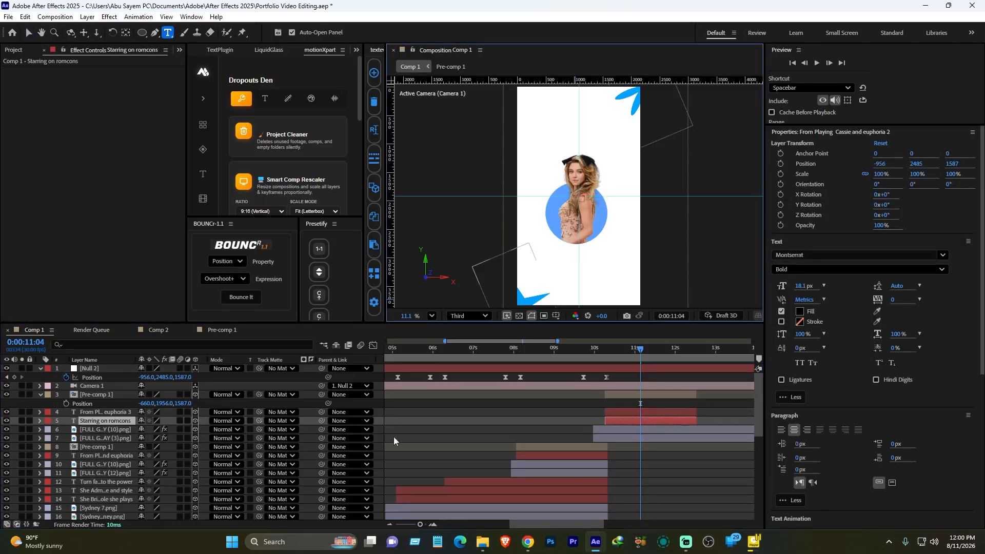
{"action": "left_click", "coordinate": [426, 442]}
{"action": "left_click", "coordinate": [105, 410]}
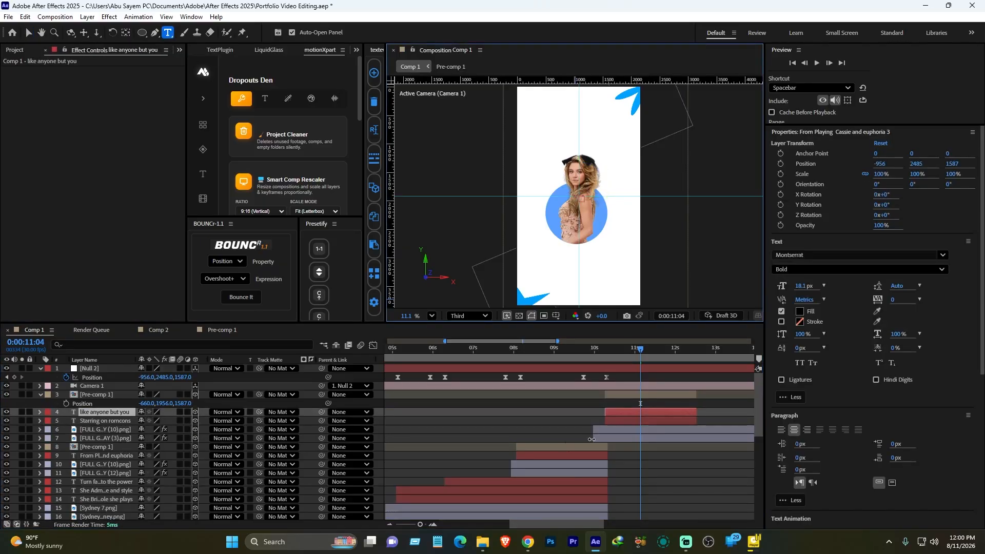
{"action": "left_click", "coordinate": [660, 465]}
- Set both new text layers to 92.1 px and move "like anyone but you" below the portrait at Y position 3697
{"action": "left_click", "coordinate": [116, 411]}
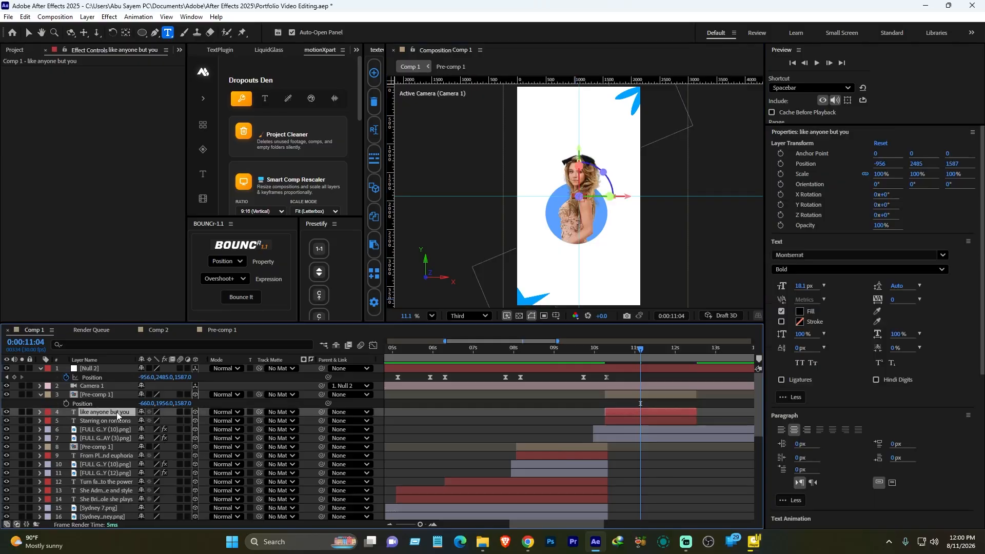
{"action": "left_click", "coordinate": [114, 420], "text": "ctrl"}
{"action": "left_click", "coordinate": [651, 446]}
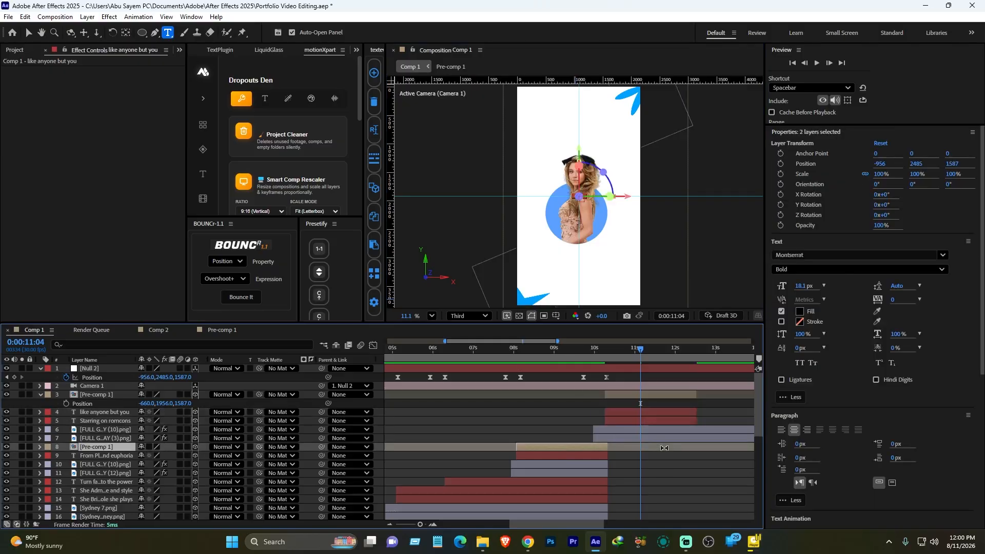
{"action": "left_click", "coordinate": [645, 414]}
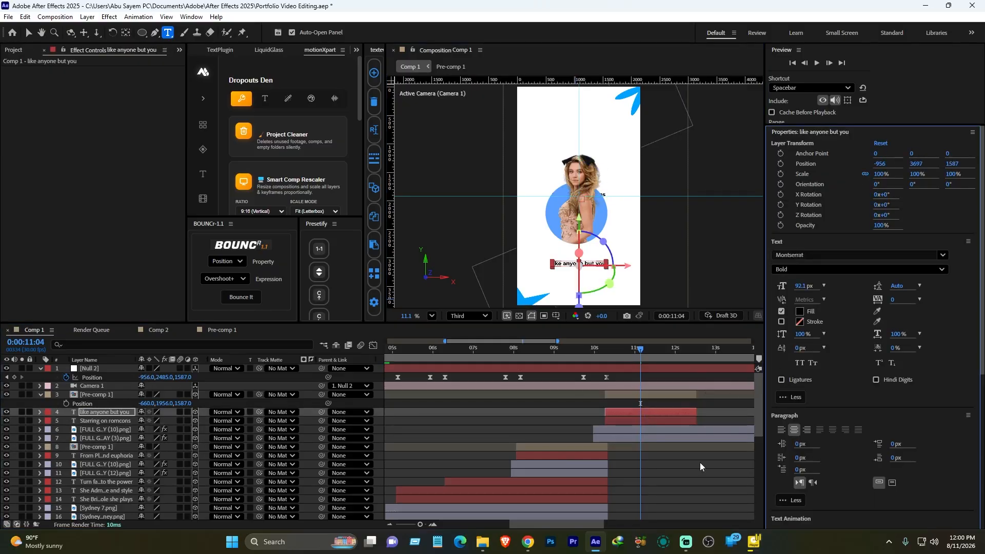
{"action": "left_click", "coordinate": [690, 469]}
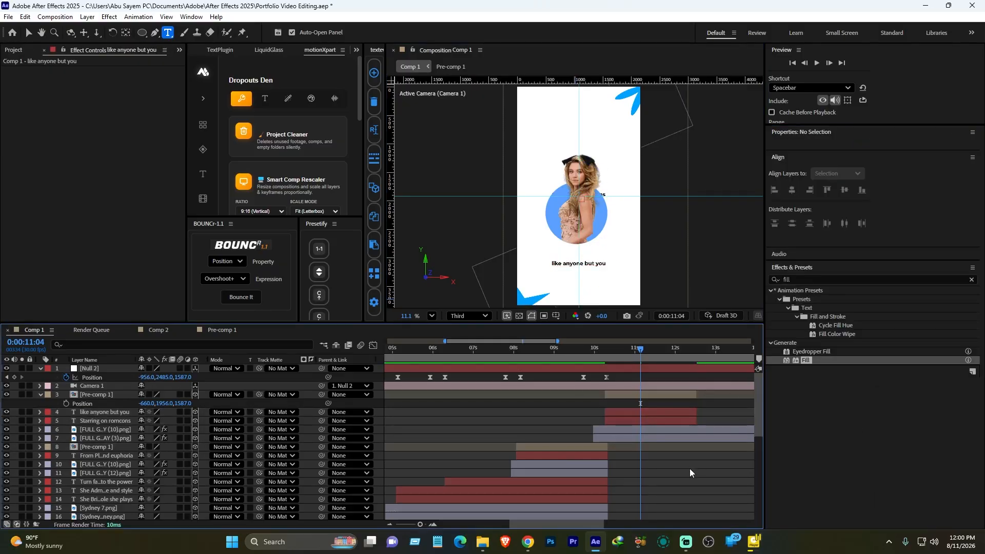
- Move "Starring on romcons" above the portrait and shift the "like anyone but you" layer to start at about 0:00:10:16
{"action": "left_click", "coordinate": [603, 351]}
{"action": "left_click_drag", "start_coordinate": [603, 351], "coordinate": [611, 351]}
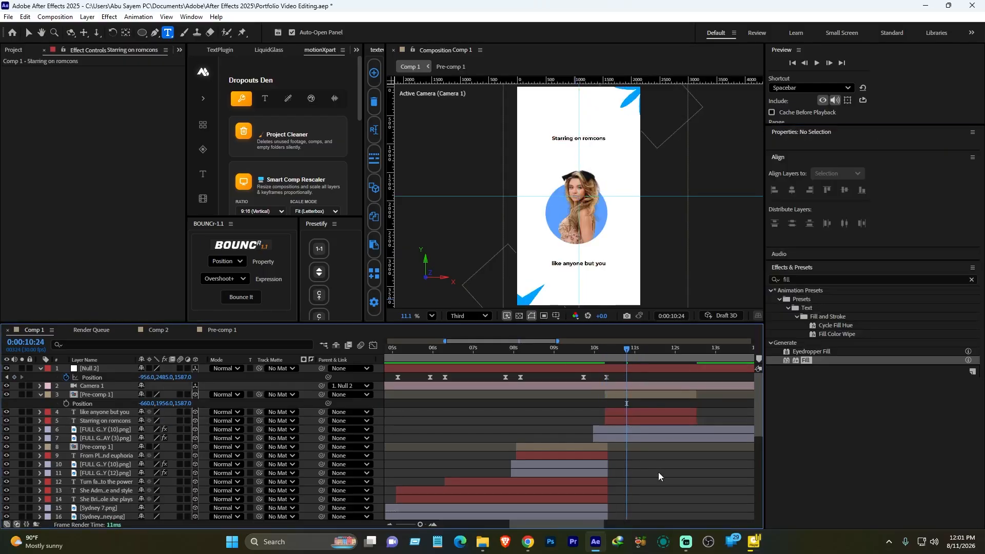
{"action": "left_click", "coordinate": [643, 407]}
- Inside the new Pre-comp 1, delete the Sydney 2.png and Sydney 8.png layers and extend SydneySweeney.png to about 0:00:09:07
{"action": "left_click", "coordinate": [630, 395]}
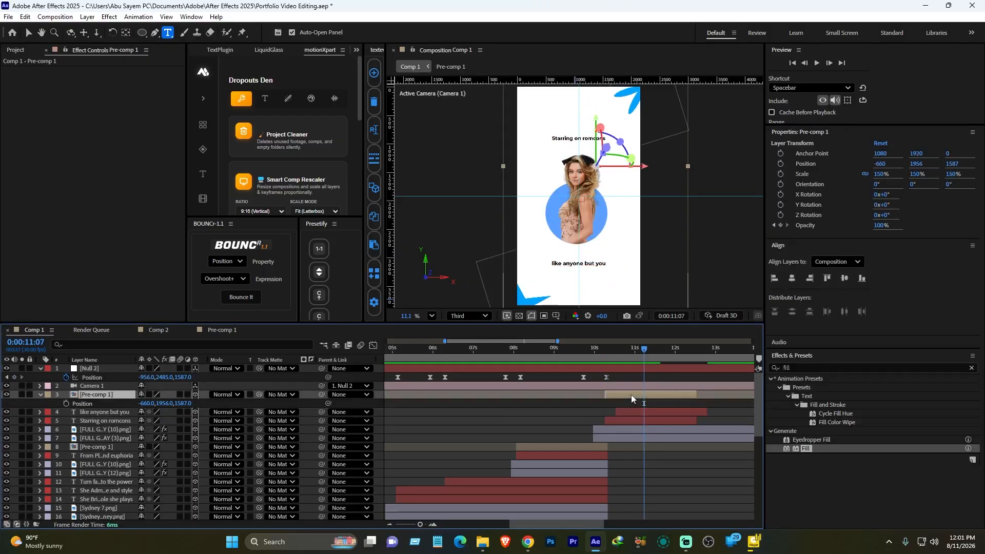
{"action": "double_click", "coordinate": [98, 398]}
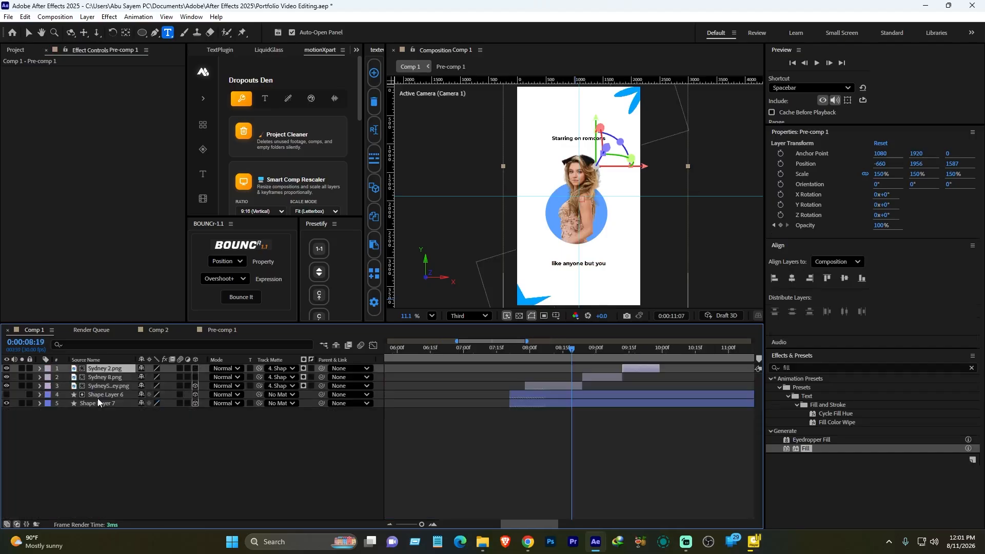
{"action": "left_click", "coordinate": [619, 377]}
{"action": "left_click", "coordinate": [638, 370], "text": "shift"}
{"action": "key", "text": "Delete"}
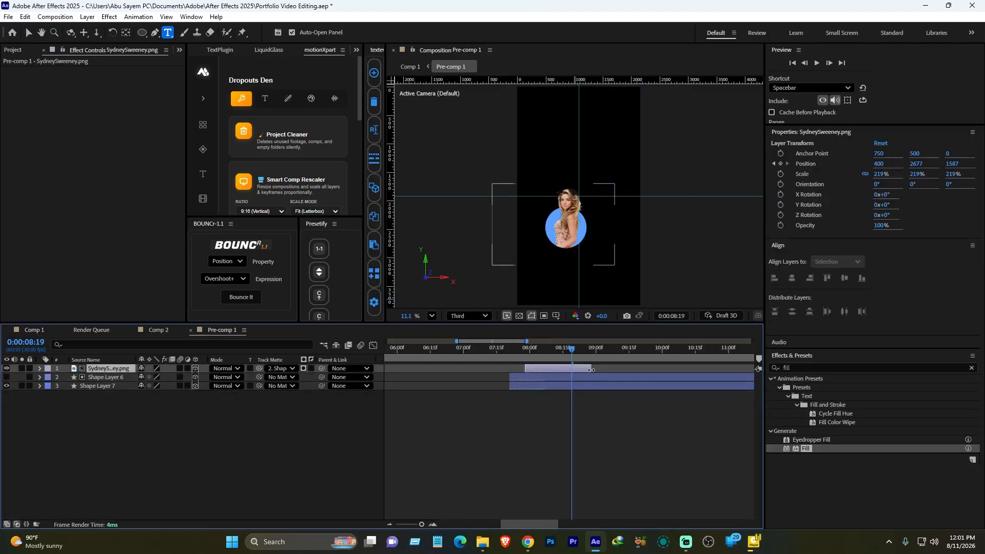
- Move the second position keyframe of SydneySweeney.png to about 0:00:08:27
{"action": "key", "text": "p"}
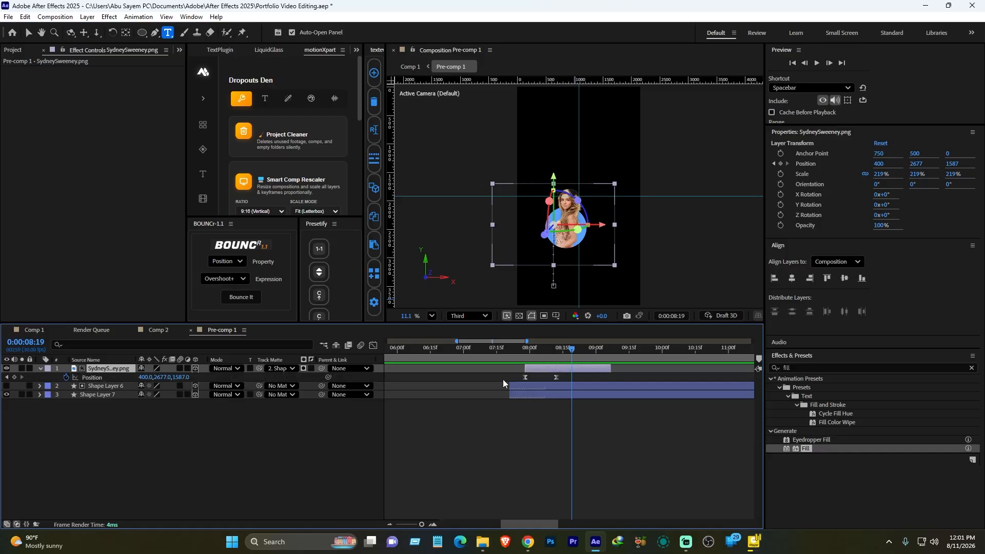
{"action": "left_click_drag", "start_coordinate": [556, 378], "coordinate": [589, 378]}
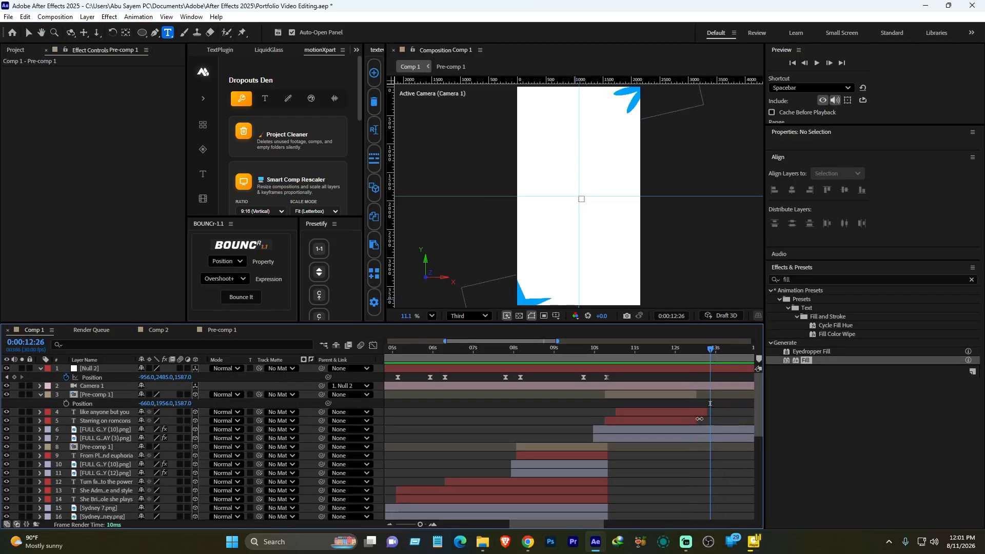
- In Comp 1, extend both new text layers and the new Pre-comp 1 to about 0:00:13:04
{"action": "left_click_drag", "start_coordinate": [704, 420], "coordinate": [715, 398]}
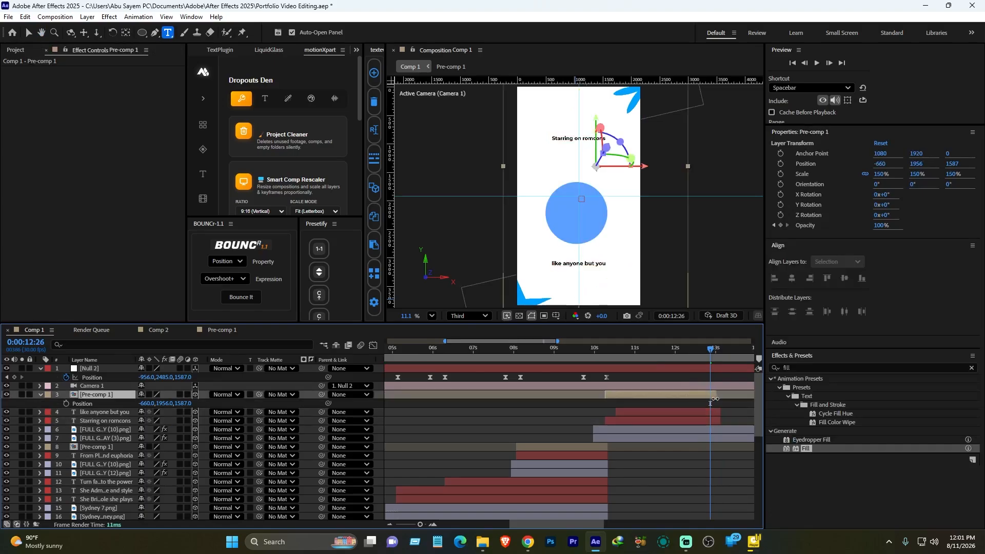
{"action": "left_click", "coordinate": [727, 450]}
- Apply Easy Ease to the first position keyframe of SydneySweeney.png in Pre-comp 1 and extend the layer to about 0:00:10:06
{"action": "double_click", "coordinate": [682, 392]}
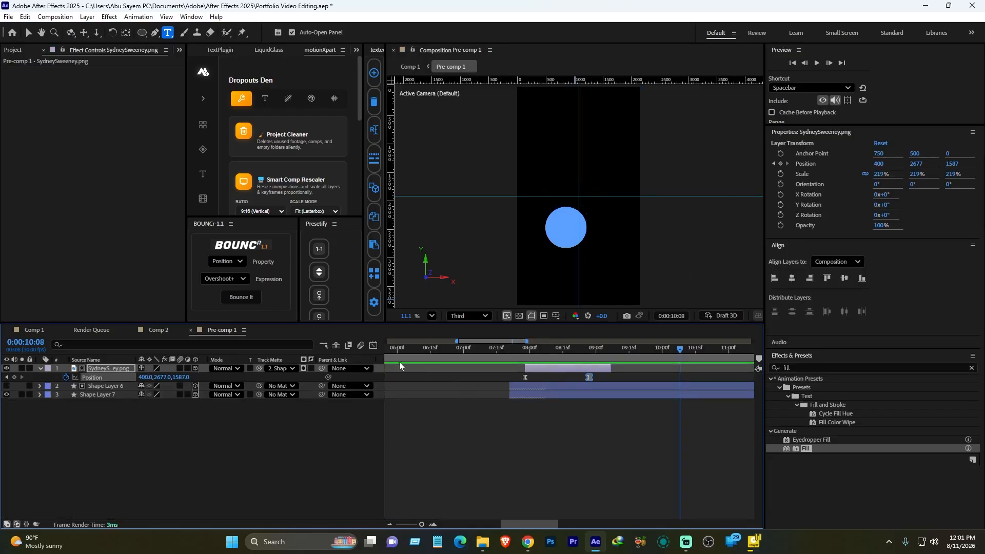
{"action": "left_click", "coordinate": [524, 377]}
{"action": "key", "text": "F9"}
{"action": "left_click_drag", "start_coordinate": [610, 369], "coordinate": [674, 368]}
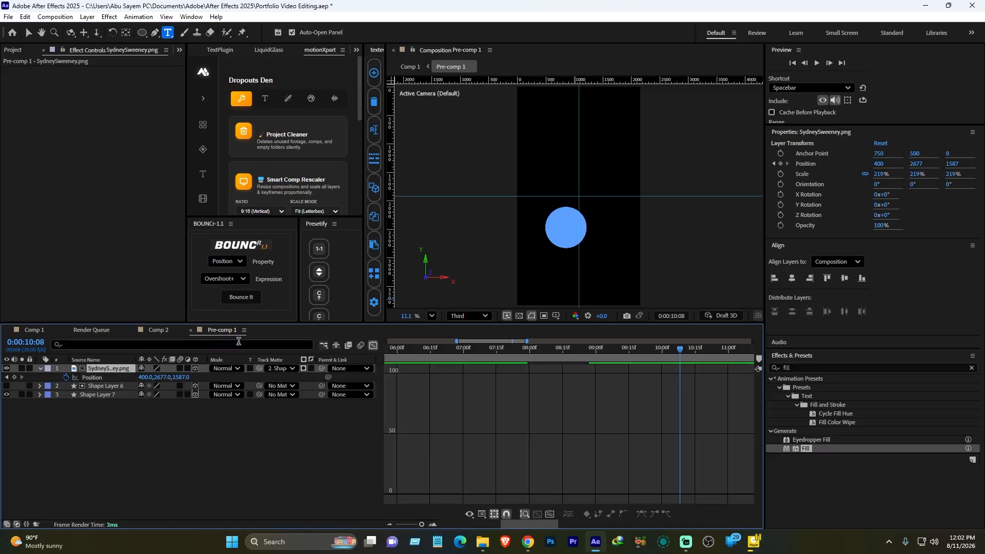
- Check the extended portrait's timing in Comp 1 and Pre-comp 1, up to 0:00:12:21 in Comp 1
{"action": "left_click", "coordinate": [36, 330]}
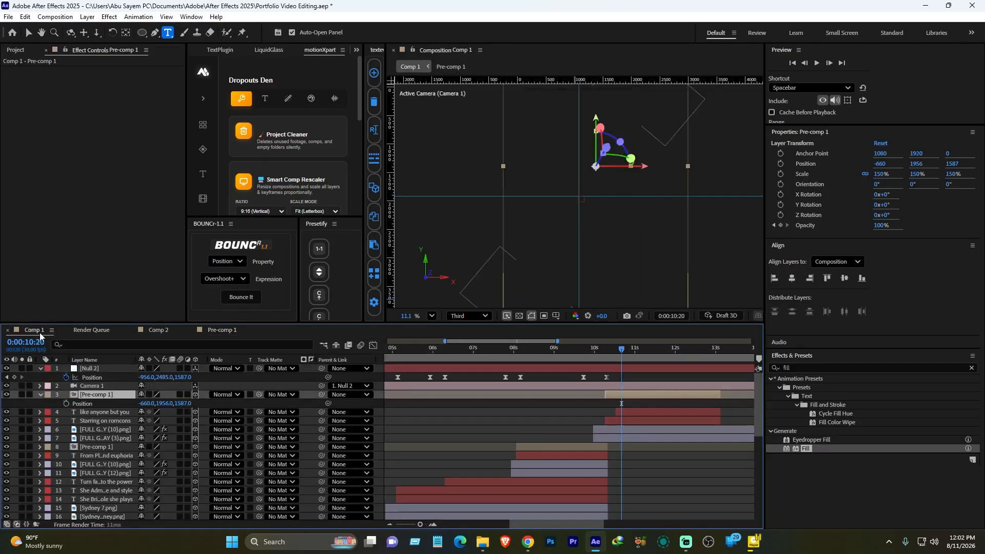
{"action": "left_click", "coordinate": [589, 348]}
{"action": "double_click", "coordinate": [642, 392]}
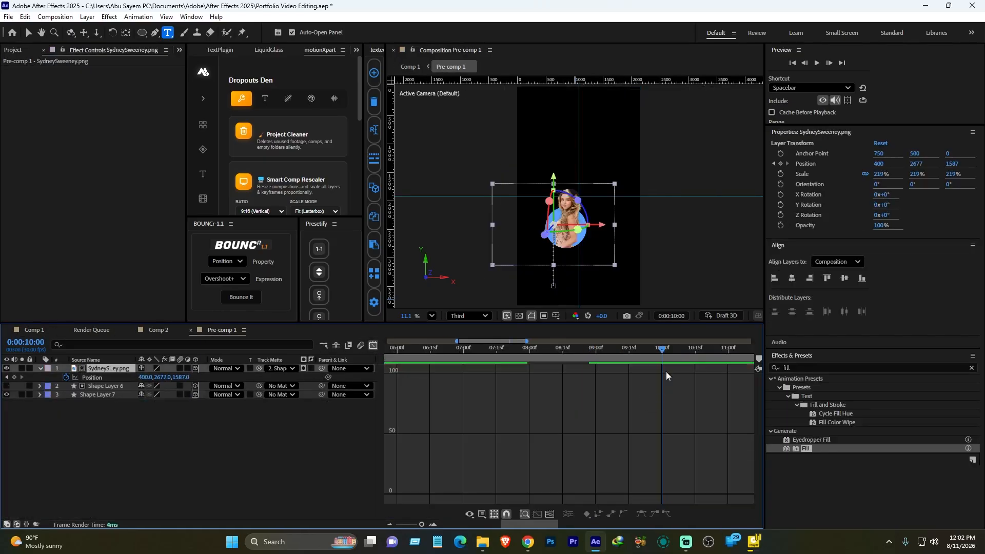
{"action": "left_click", "coordinate": [375, 346]}
{"action": "scroll", "coordinate": [363, 353], "scroll_direction": "right", "scroll_amount": 5}
{"action": "left_click", "coordinate": [370, 346]}
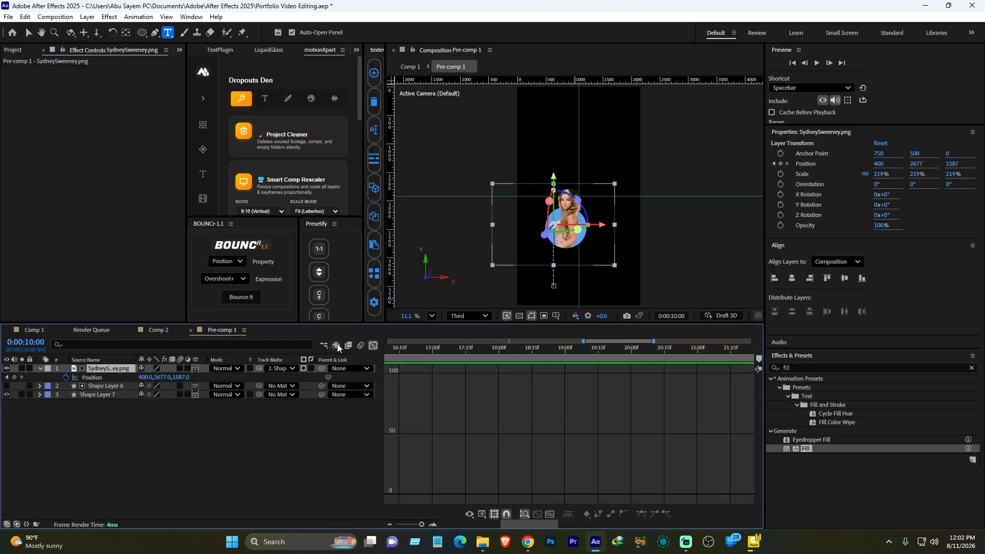
{"action": "left_click", "coordinate": [36, 329]}
{"action": "left_click", "coordinate": [703, 348]}
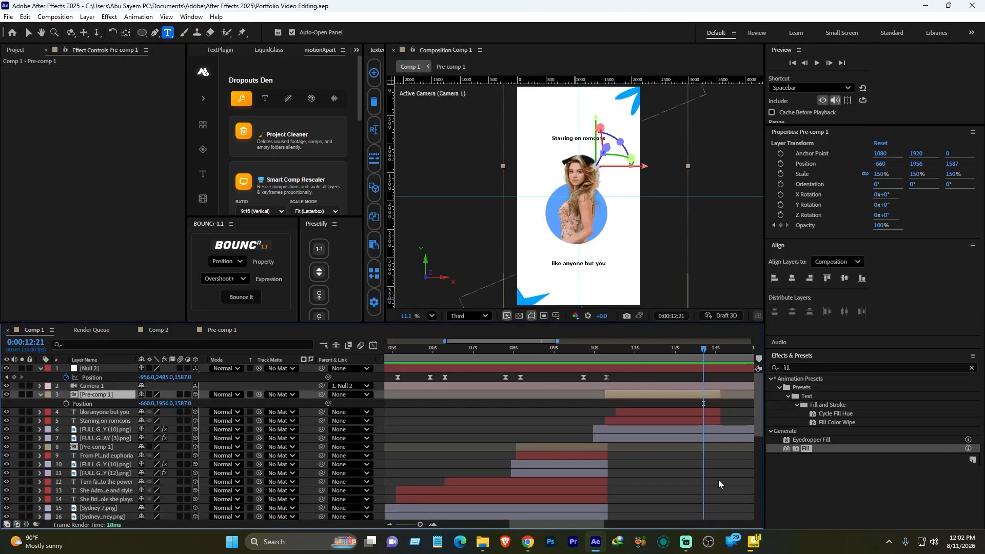
- Extend the new Pre-comp 1, "Starring on romcons" and "like anyone but you" layers to about 0:00:13:25
{"action": "left_click_drag", "start_coordinate": [514, 521], "coordinate": [567, 528]}
{"action": "scroll", "coordinate": [531, 491], "scroll_direction": "down", "scroll_amount": 10}
{"action": "scroll", "coordinate": [531, 490], "scroll_direction": "up", "scroll_amount": 10}
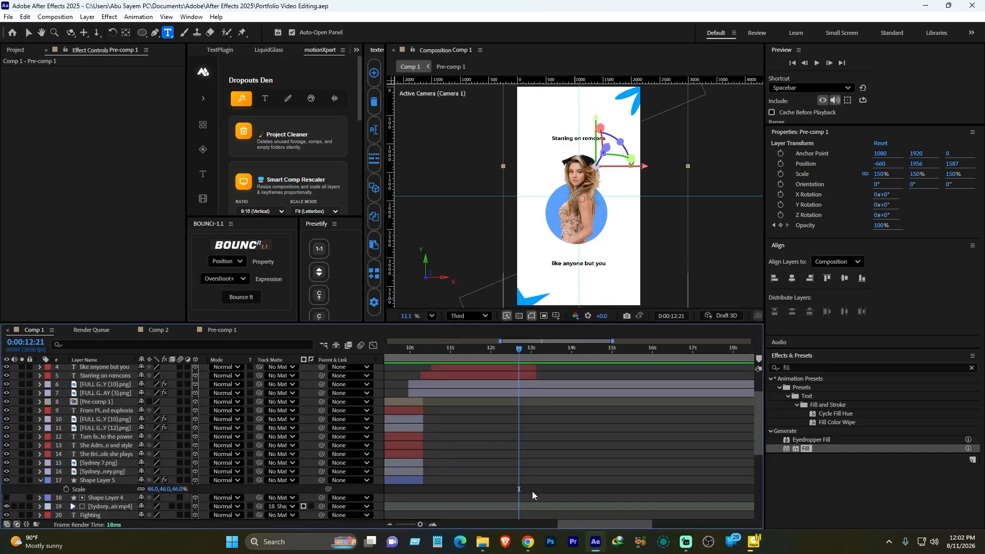
{"action": "left_click", "coordinate": [547, 468]}
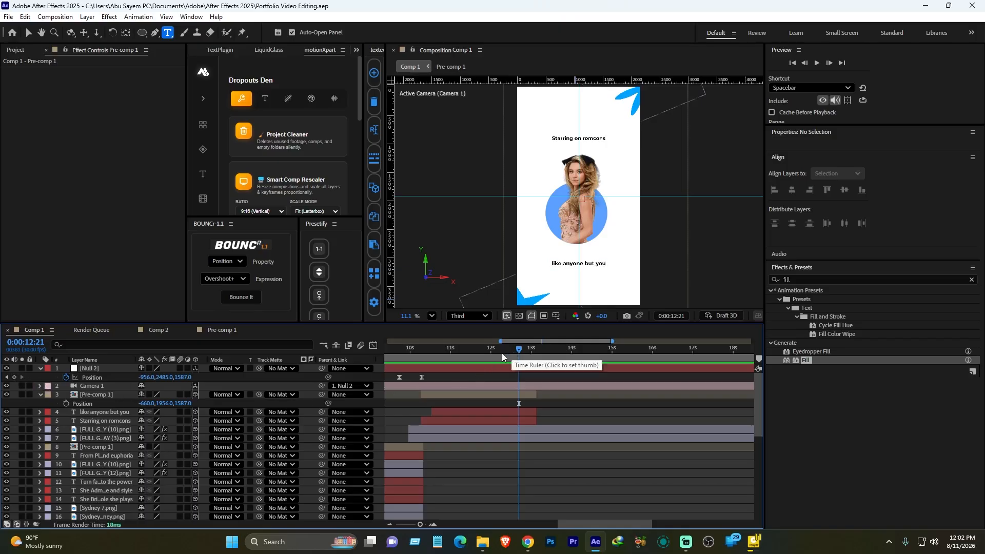
{"action": "left_click", "coordinate": [533, 421]}
{"action": "left_click", "coordinate": [529, 399], "text": "ctrl"}
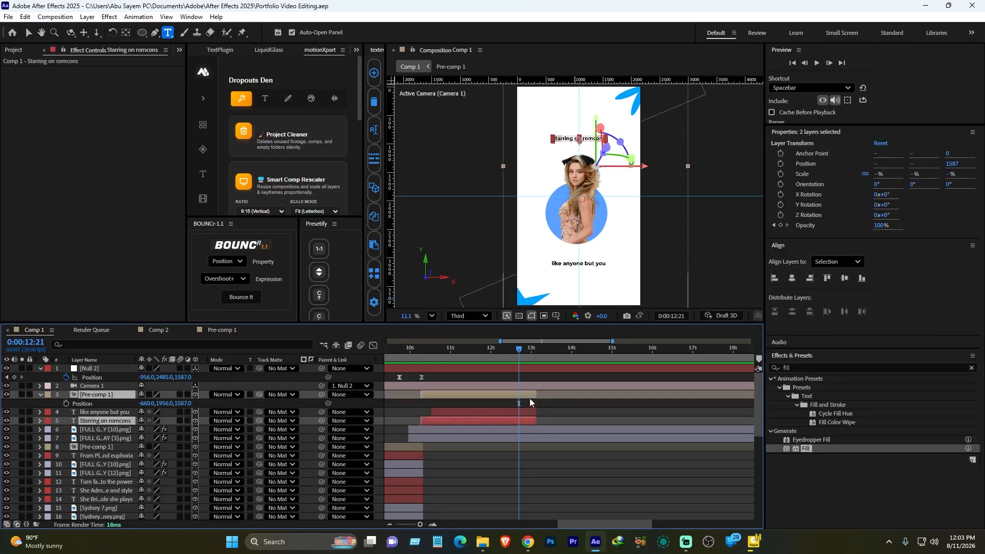
{"action": "left_click_drag", "start_coordinate": [535, 397], "coordinate": [565, 397]}
{"action": "left_click_drag", "start_coordinate": [536, 412], "coordinate": [565, 411]}
- Add a position keyframe to Null 2 at 0:00:12:21
{"action": "left_click", "coordinate": [558, 430]}
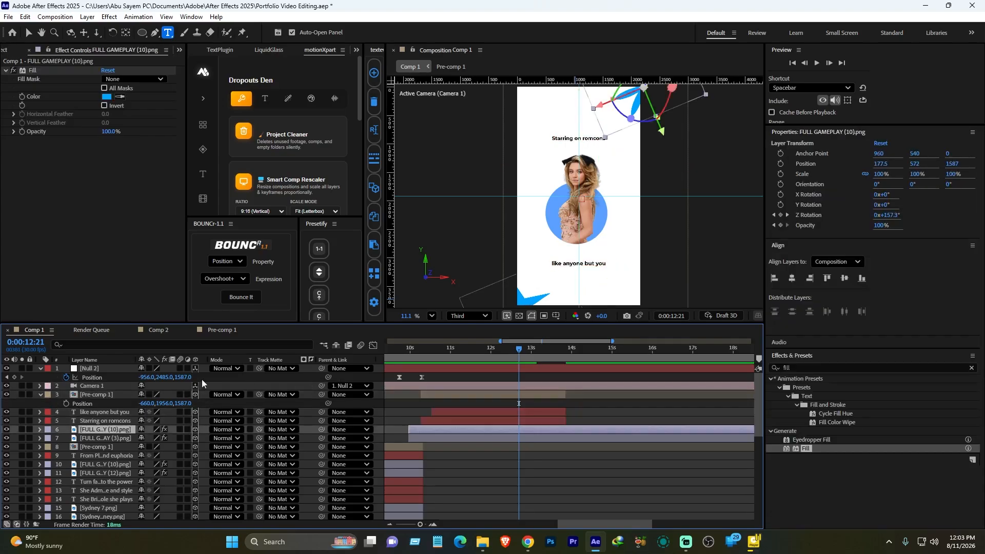
{"action": "left_click", "coordinate": [15, 376]}
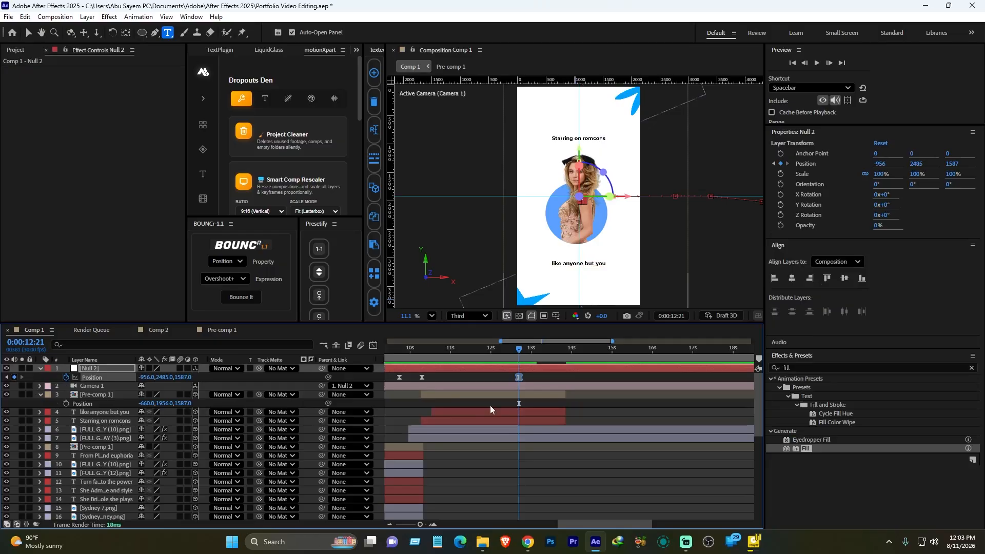
- Keyframe Null 2's Y position at -1784 at 0:00:13:05 and preview the resulting camera move
{"action": "left_click_drag", "start_coordinate": [529, 351], "coordinate": [515, 352]}
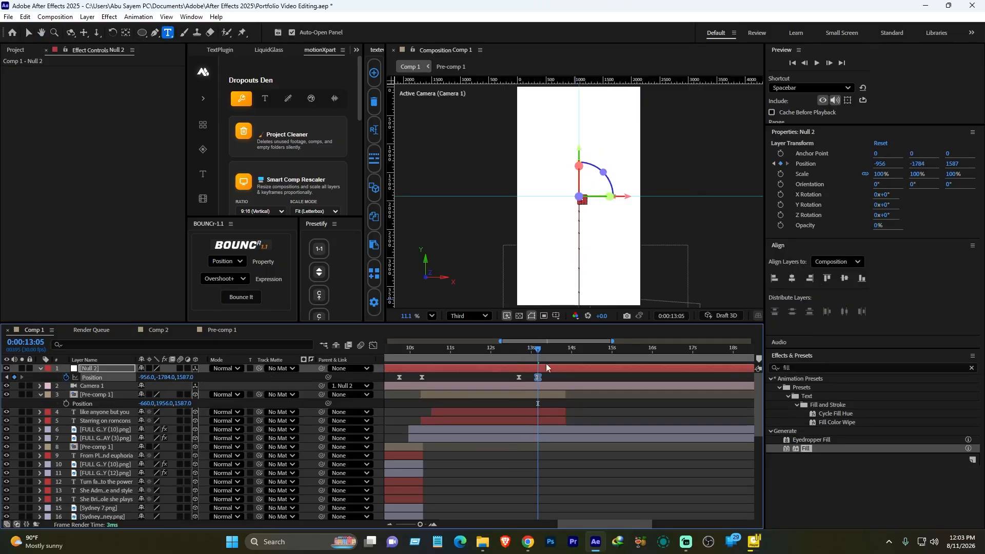
{"action": "left_click", "coordinate": [513, 348]}
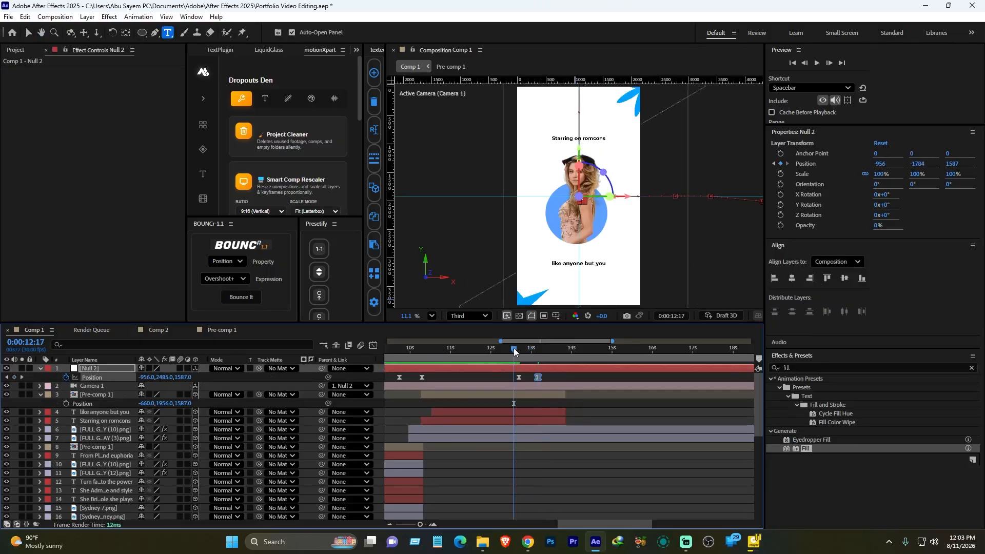
{"action": "key", "text": "space"}
{"action": "key", "text": "space"}
{"action": "left_click_drag", "start_coordinate": [551, 348], "coordinate": [537, 349]}
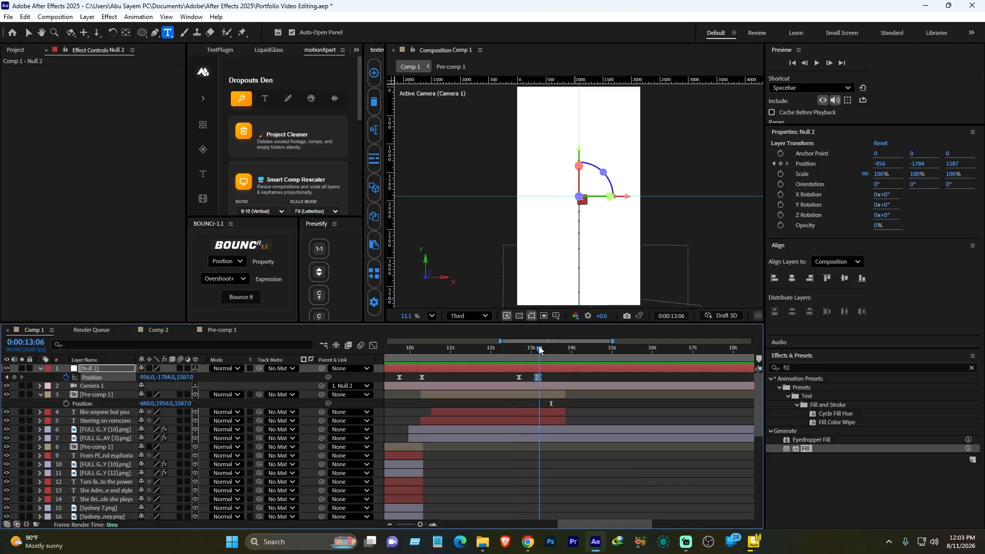
{"action": "left_click", "coordinate": [609, 468]}
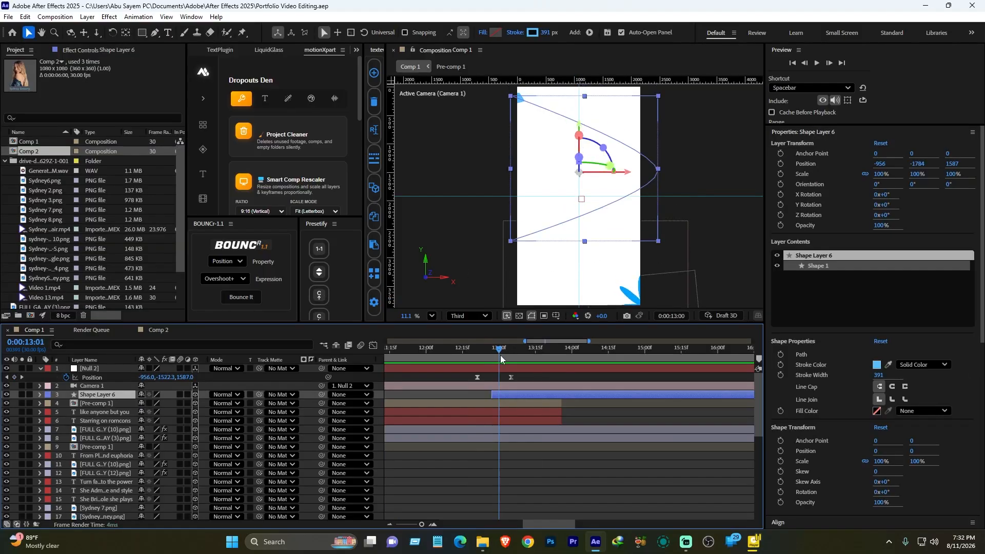
- Examine the Taper start and end length keyframes of Shape Layer 6 between 0:00:12:27 and 0:00:13:23
{"action": "left_click", "coordinate": [590, 455]}
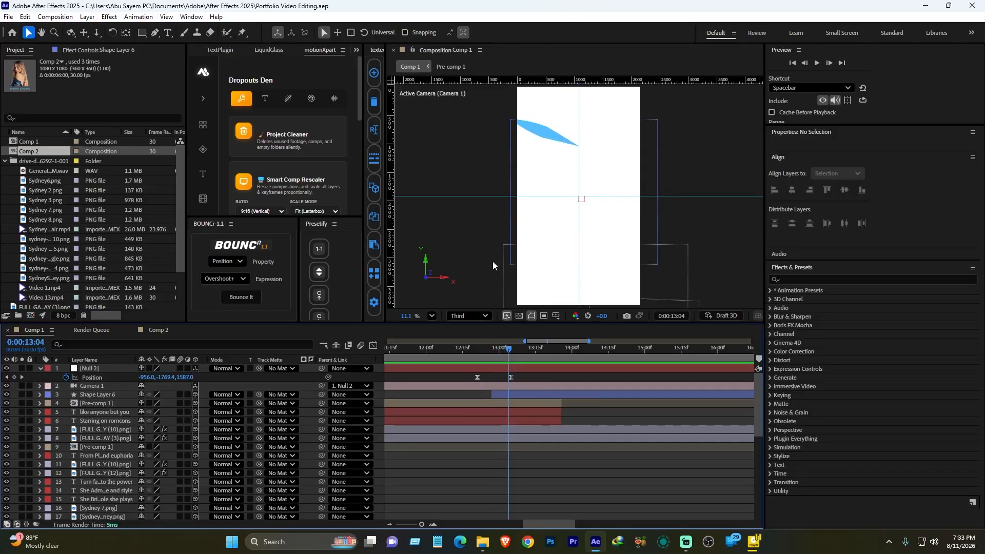
{"action": "left_click", "coordinate": [505, 394]}
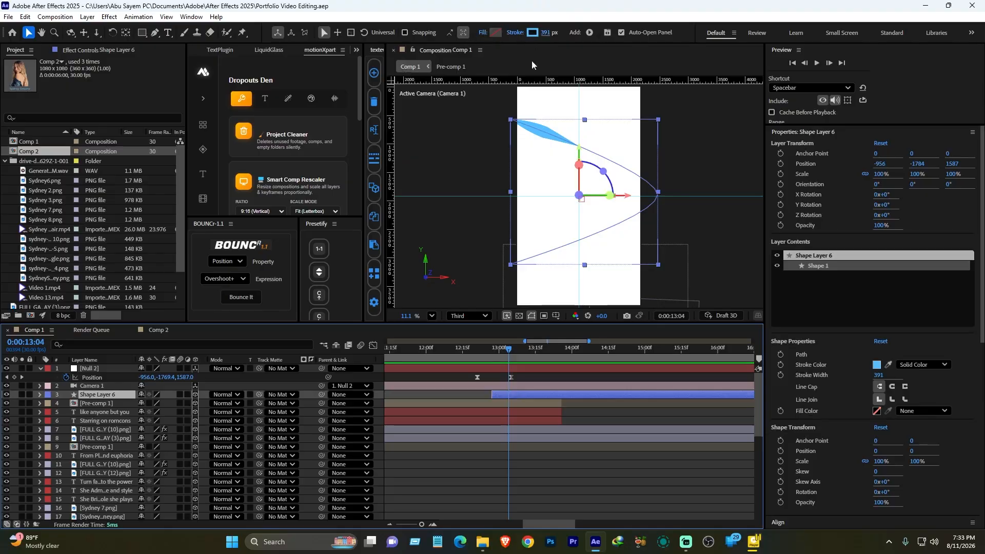
{"action": "left_click", "coordinate": [40, 394]}
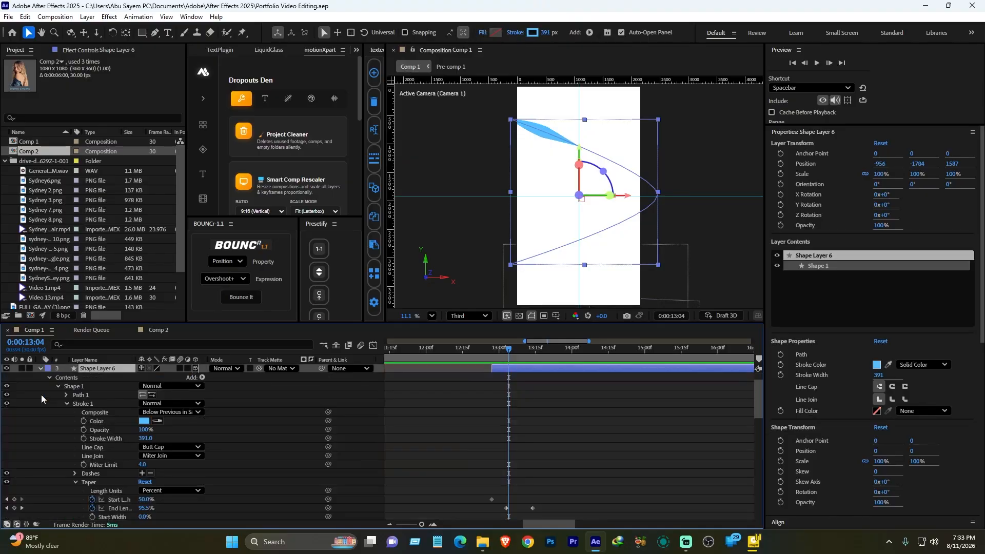
{"action": "scroll", "coordinate": [86, 466], "scroll_direction": "down", "scroll_amount": 2}
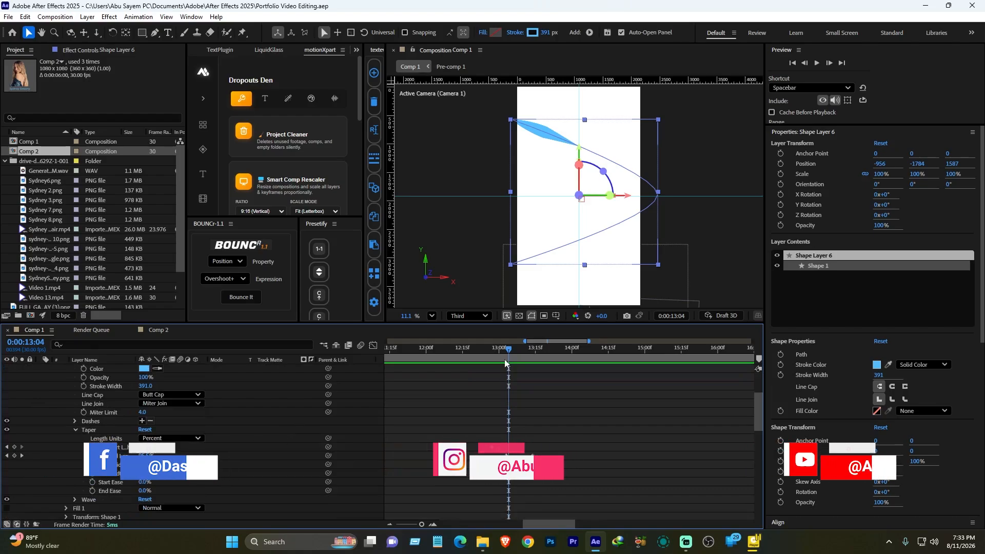
{"action": "left_click_drag", "start_coordinate": [508, 349], "coordinate": [492, 352]}
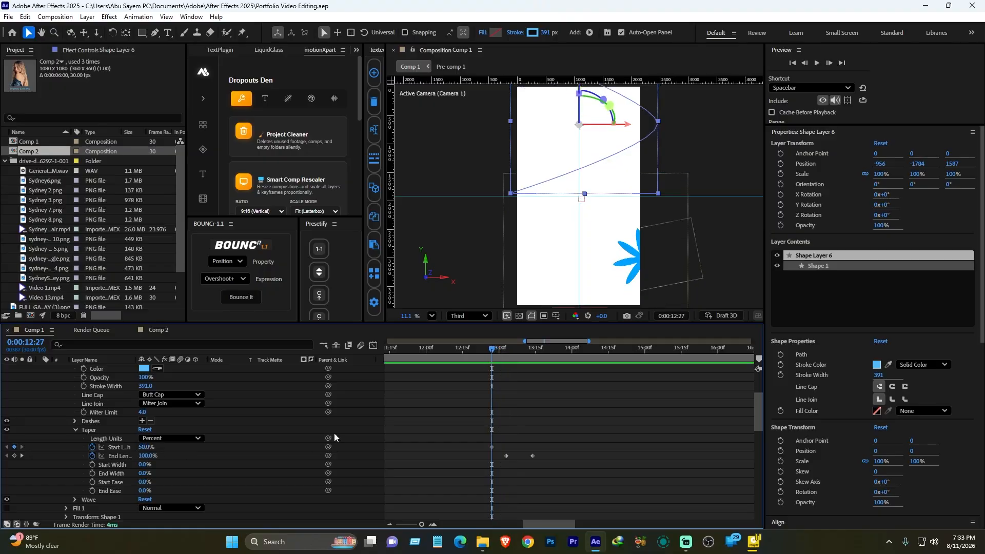
{"action": "left_click_drag", "start_coordinate": [498, 353], "coordinate": [533, 361]}
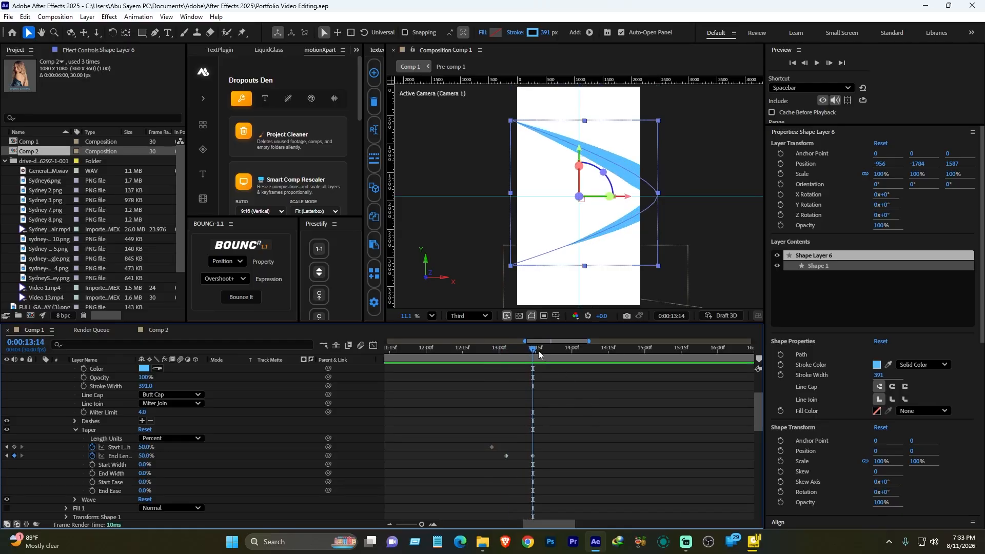
{"action": "left_click_drag", "start_coordinate": [534, 349], "coordinate": [556, 357]}
{"action": "left_click", "coordinate": [559, 373]}
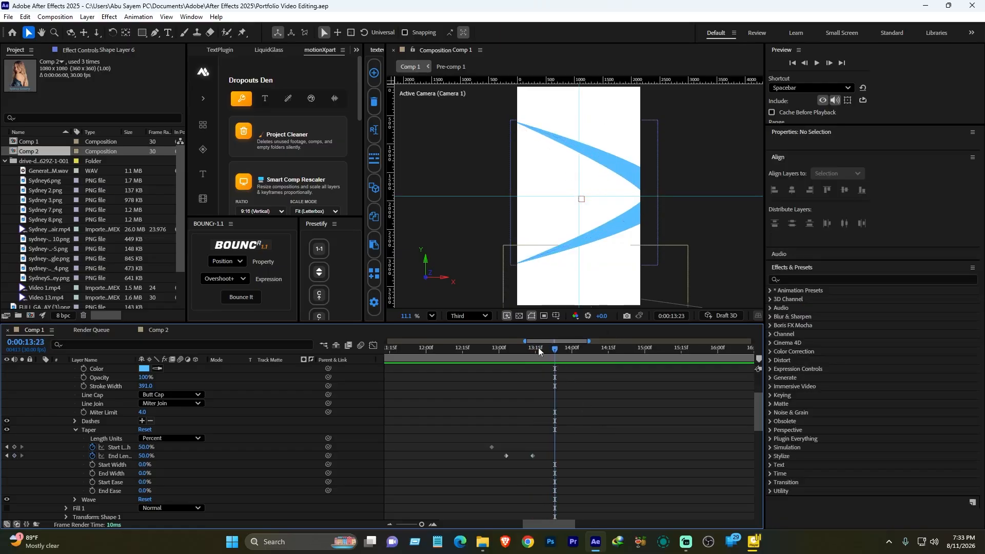
- Check the Trim Paths End keyframes of Shape Layer 6 and collapse the layer's properties
{"action": "scroll", "coordinate": [300, 462], "scroll_direction": "down", "scroll_amount": 3}
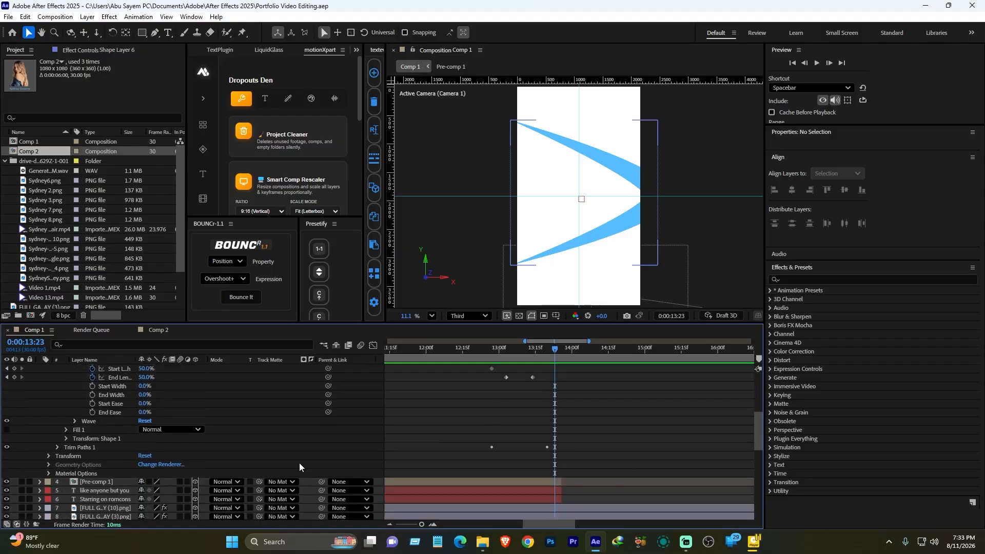
{"action": "left_click", "coordinate": [58, 447]}
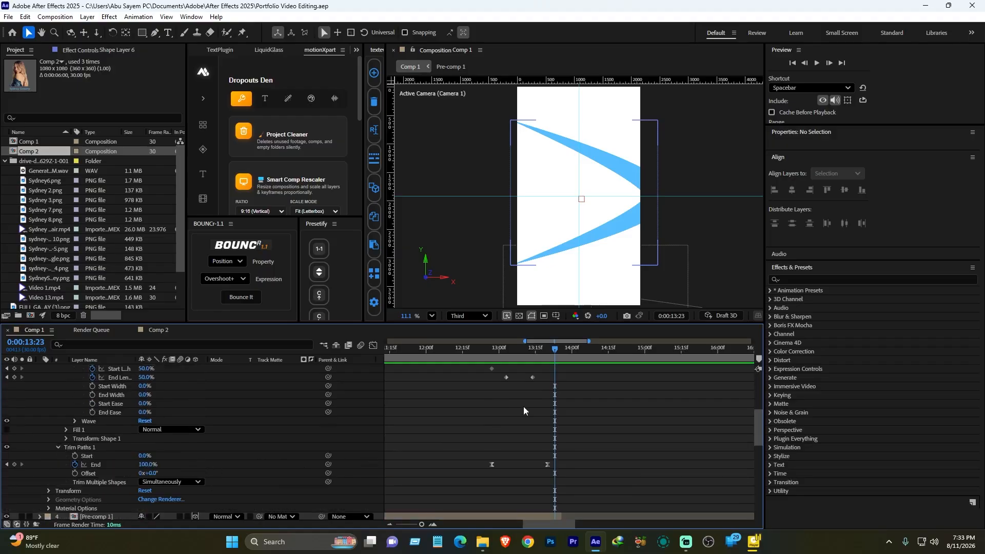
{"action": "left_click_drag", "start_coordinate": [507, 355], "coordinate": [547, 363]}
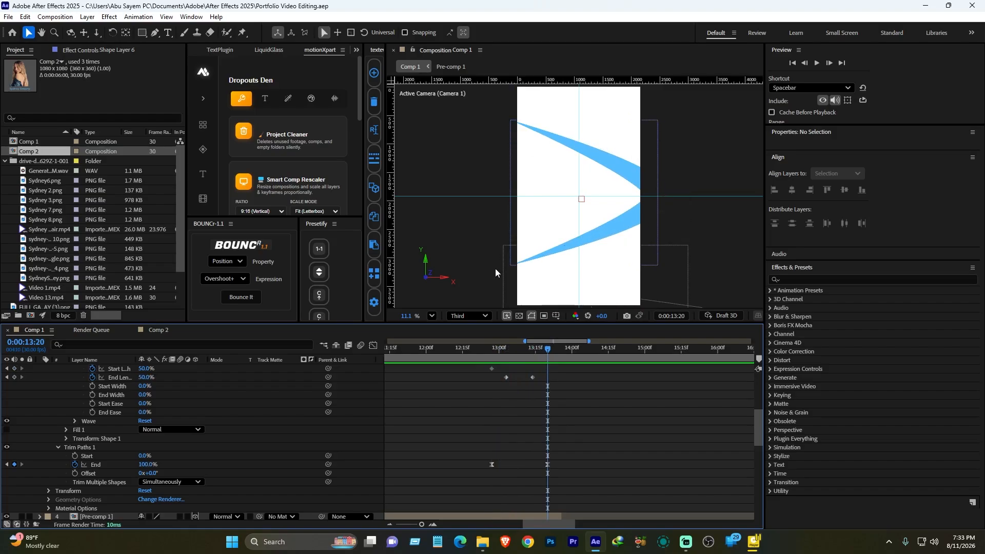
{"action": "scroll", "coordinate": [510, 407], "scroll_direction": "up", "scroll_amount": 2}
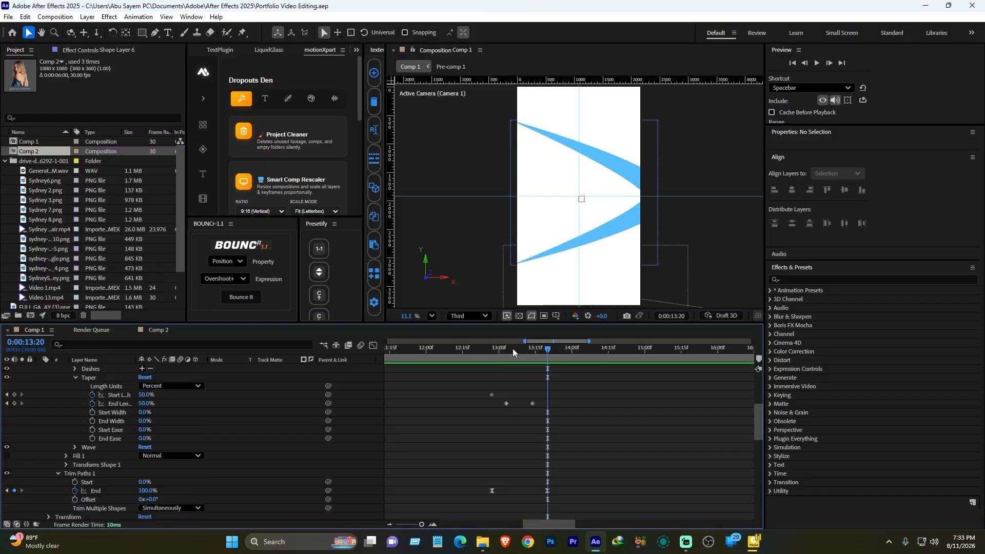
{"action": "scroll", "coordinate": [120, 418], "scroll_direction": "up", "scroll_amount": 5}
{"action": "left_click", "coordinate": [40, 395]}
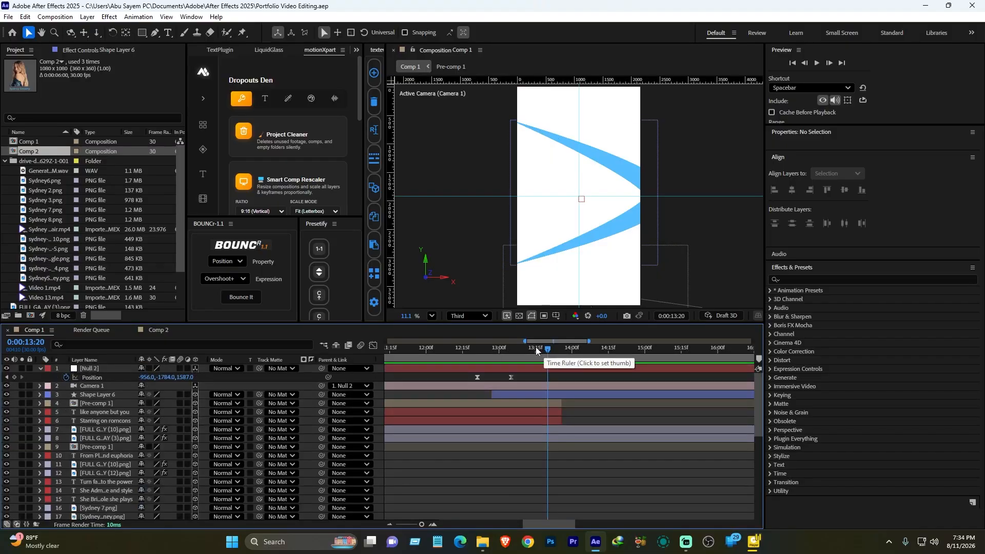
- Add the two-line text "She is proved her range as an actress" at 0:00:13:26 and set its size to 94 px
{"action": "left_click_drag", "start_coordinate": [536, 350], "coordinate": [562, 352]}
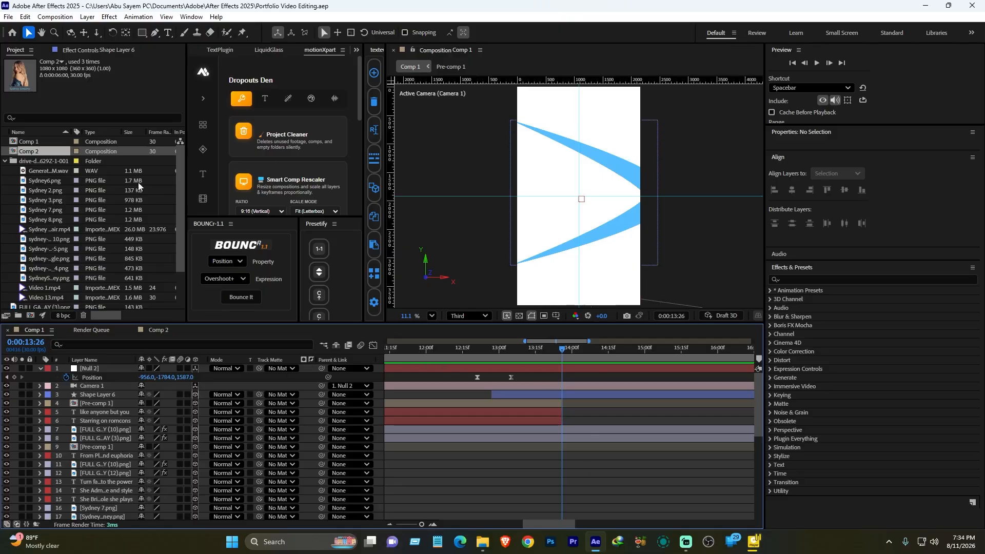
{"action": "left_click", "coordinate": [168, 32]}
{"action": "left_click", "coordinate": [557, 163]}
{"action": "type", "text": "She is proved her range as an actress"}
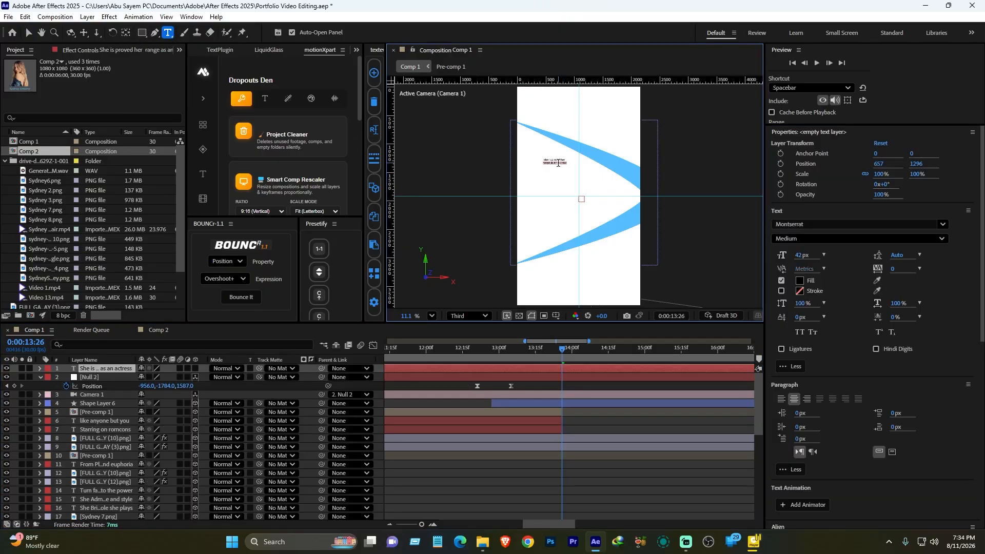
{"action": "left_click_drag", "start_coordinate": [803, 258], "coordinate": [840, 259]}
{"action": "left_click", "coordinate": [554, 164]}
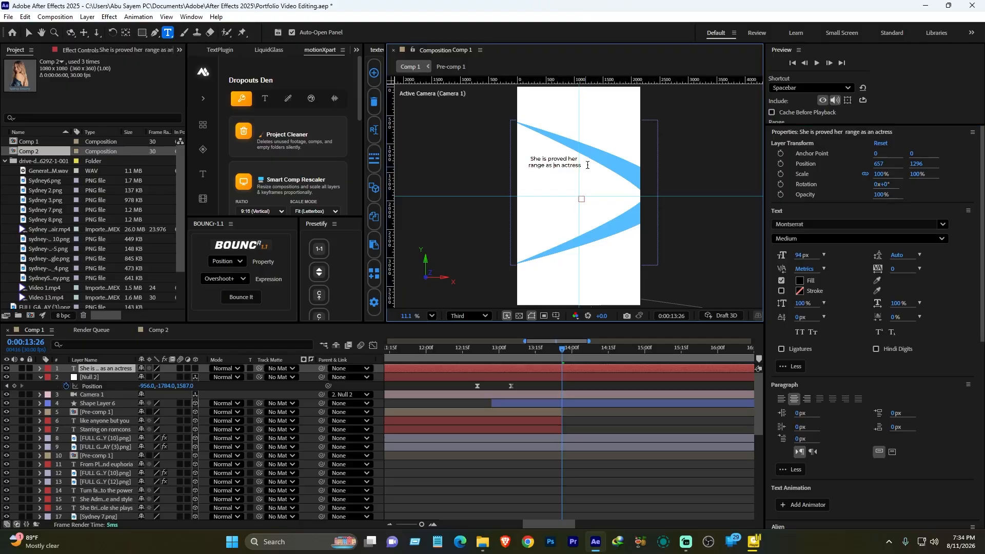
- Set the line "range as an actress" in Moon Walker Personal Use at 174 px
{"action": "left_click_drag", "start_coordinate": [574, 167], "coordinate": [519, 169]}
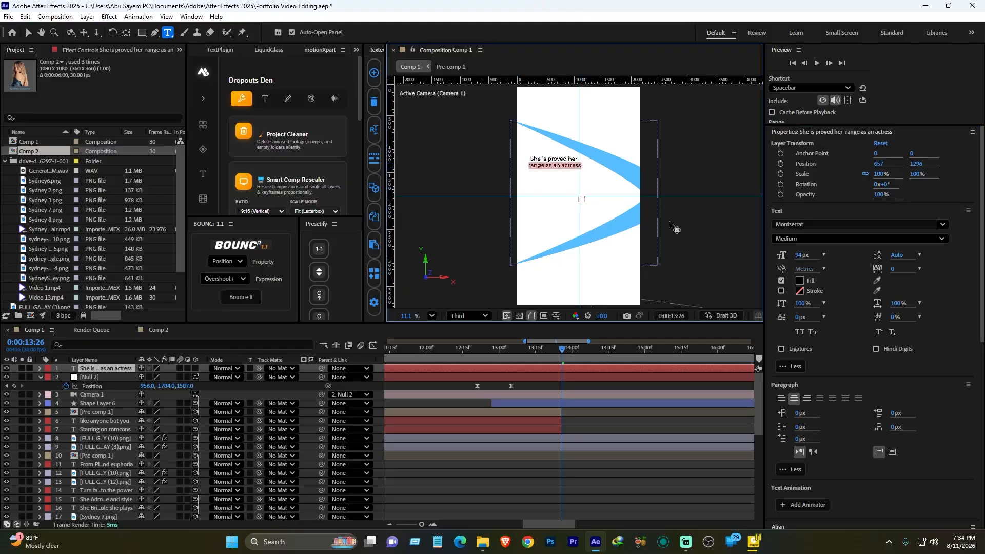
{"action": "left_click", "coordinate": [811, 223]}
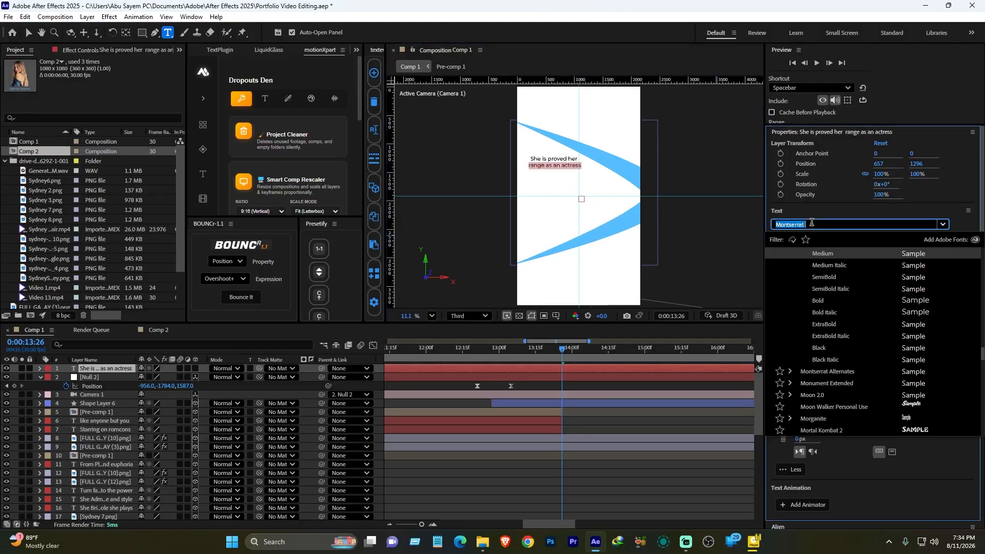
{"action": "left_click", "coordinate": [912, 407]}
{"action": "left_click_drag", "start_coordinate": [800, 255], "coordinate": [798, 330]}
- Look up the font used by the earlier "Fighting" text layer around 0:00:03:18
{"action": "scroll", "coordinate": [482, 488], "scroll_direction": "down", "scroll_amount": 5}
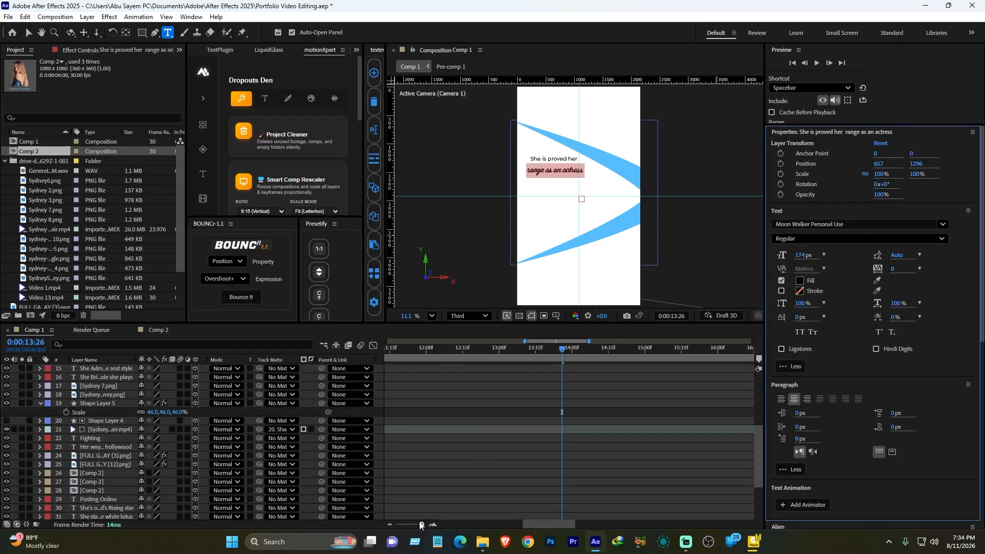
{"action": "left_click_drag", "start_coordinate": [419, 524], "coordinate": [399, 525]}
{"action": "scroll", "coordinate": [432, 410], "scroll_direction": "up", "scroll_amount": 5}
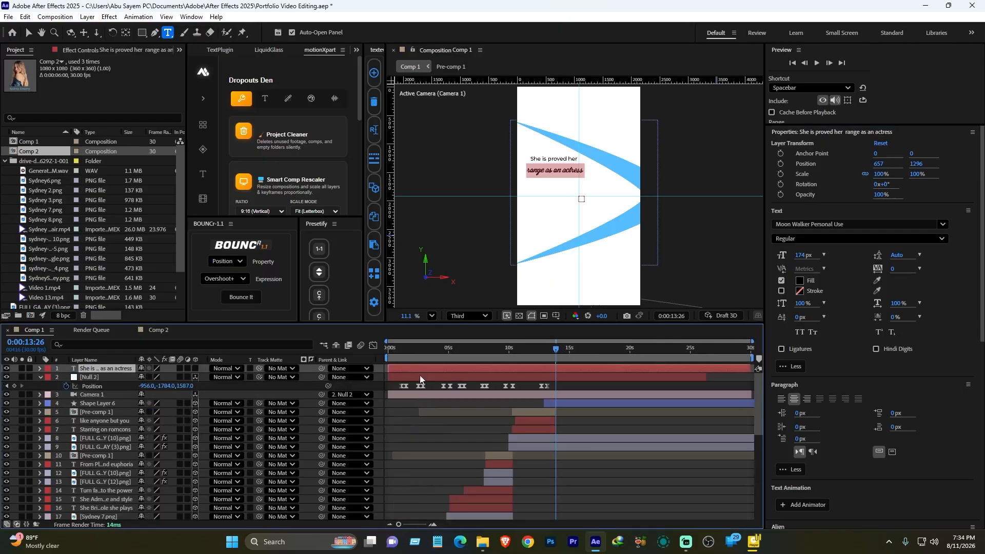
{"action": "left_click", "coordinate": [397, 348]}
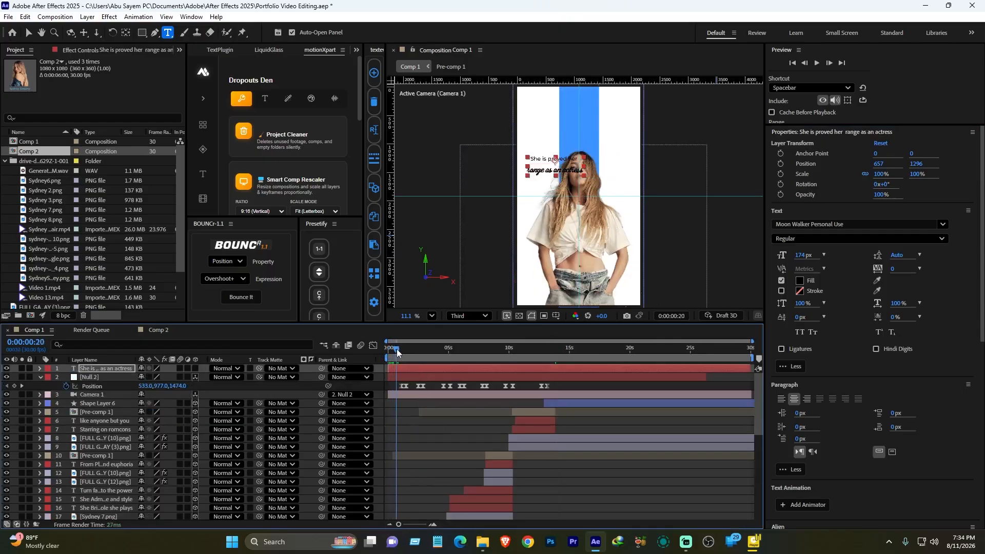
{"action": "left_click_drag", "start_coordinate": [396, 348], "coordinate": [432, 349]}
{"action": "scroll", "coordinate": [443, 438], "scroll_direction": "down", "scroll_amount": 5}
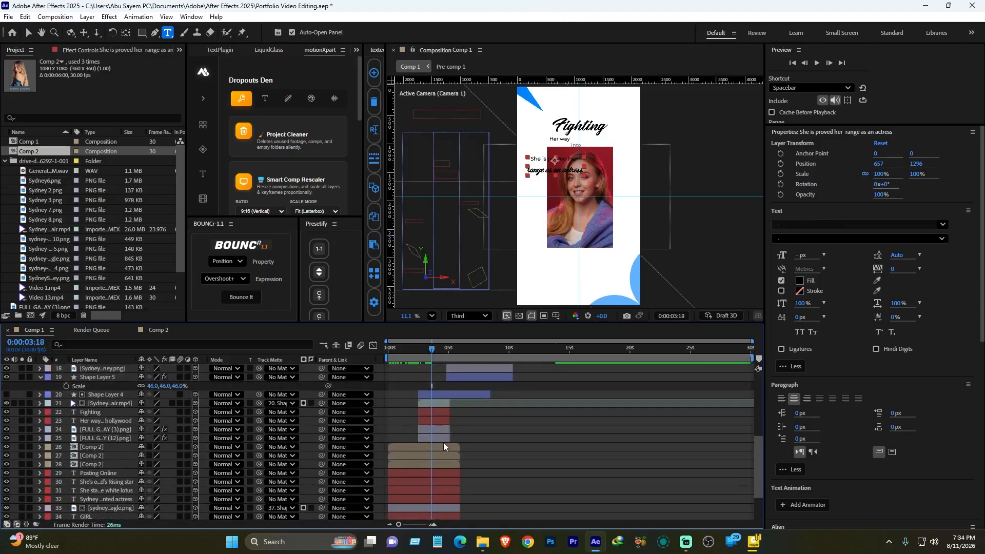
{"action": "left_click", "coordinate": [103, 412]}
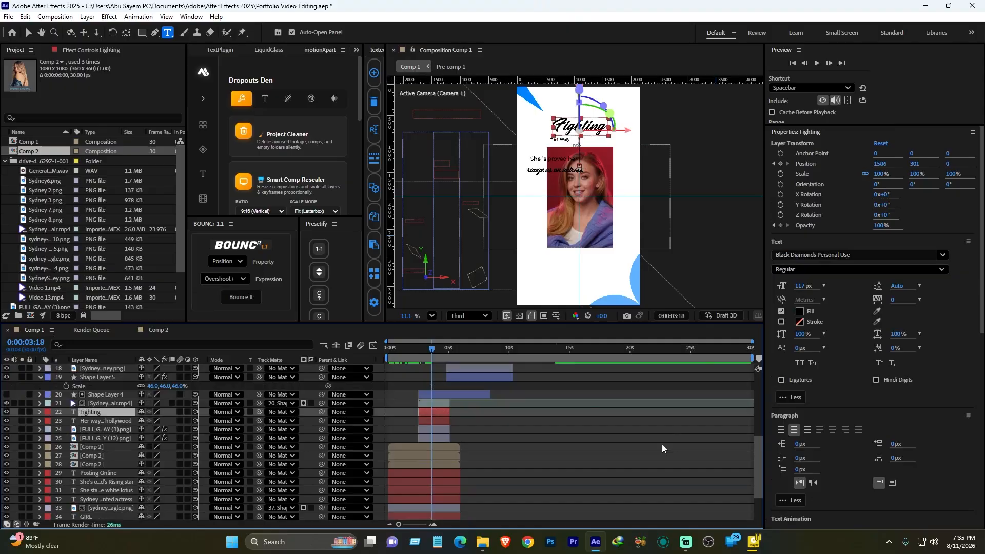
{"action": "left_click", "coordinate": [646, 450]}
{"action": "scroll", "coordinate": [506, 451], "scroll_direction": "up", "scroll_amount": 6}
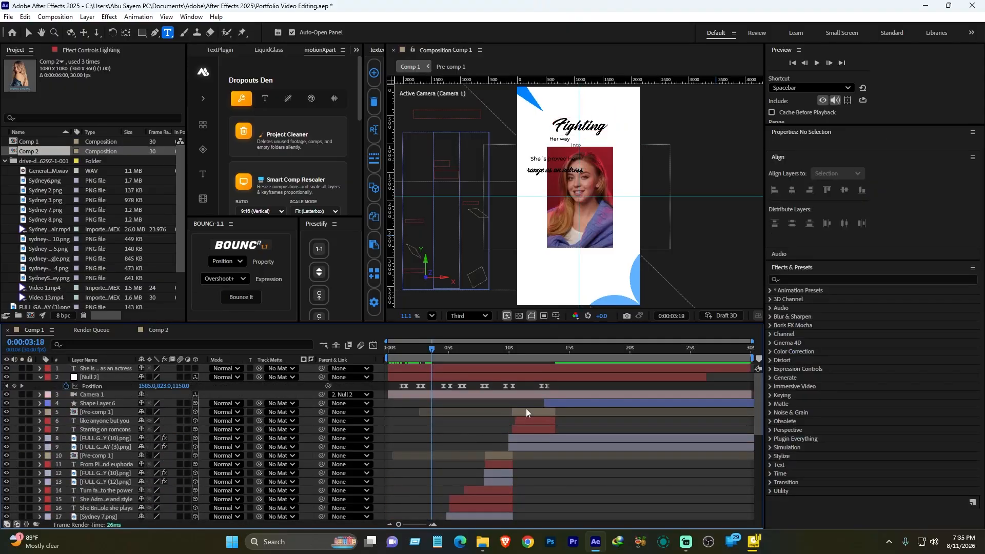
- Change the font of "range as an actress" to match the "Fighting" text and reduce its size
{"action": "left_click", "coordinate": [486, 370]}
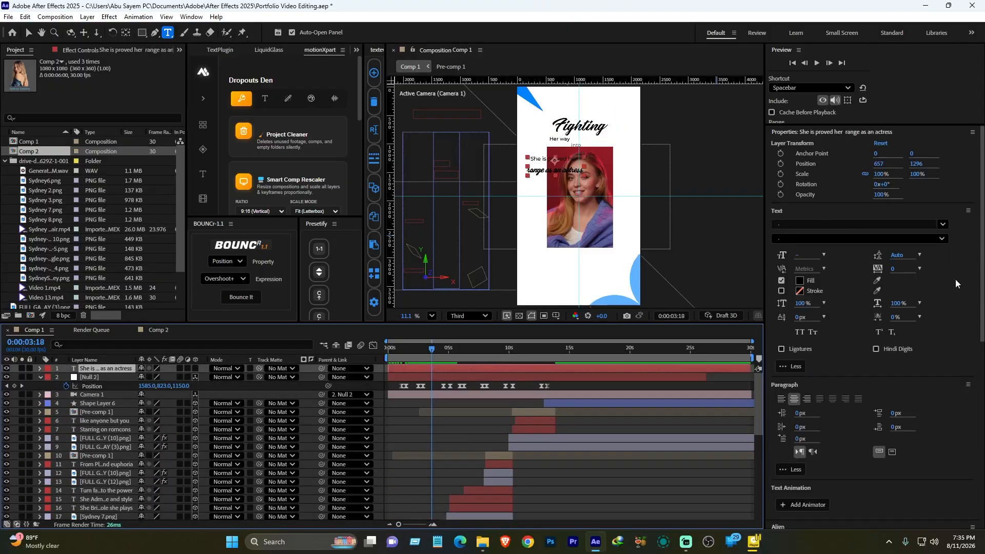
{"action": "left_click_drag", "start_coordinate": [584, 349], "coordinate": [601, 354]}
{"action": "triple_click", "coordinate": [549, 174]}
{"action": "left_click", "coordinate": [942, 224]}
{"action": "scroll", "coordinate": [872, 364], "scroll_direction": "up", "scroll_amount": 1}
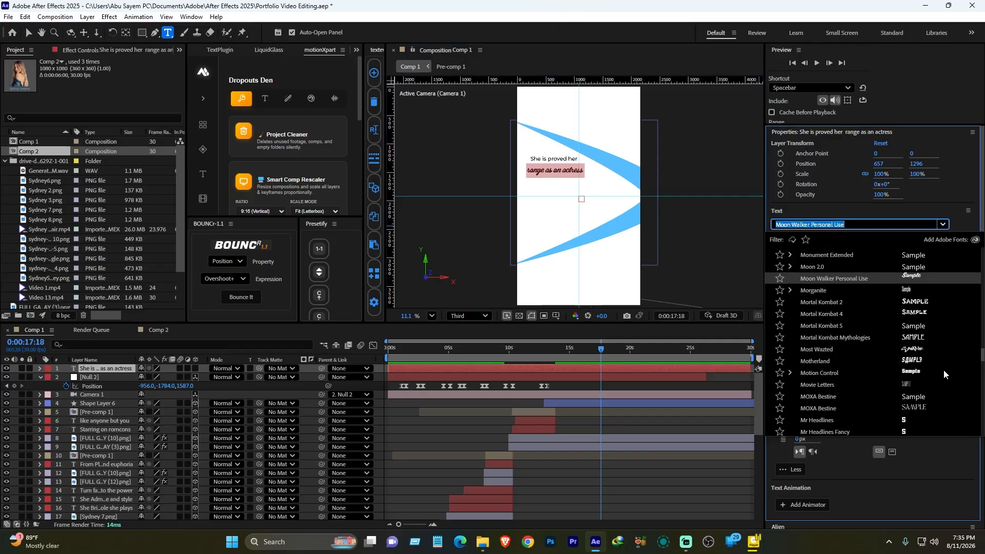
{"action": "left_click_drag", "start_coordinate": [981, 360], "coordinate": [981, 272]}
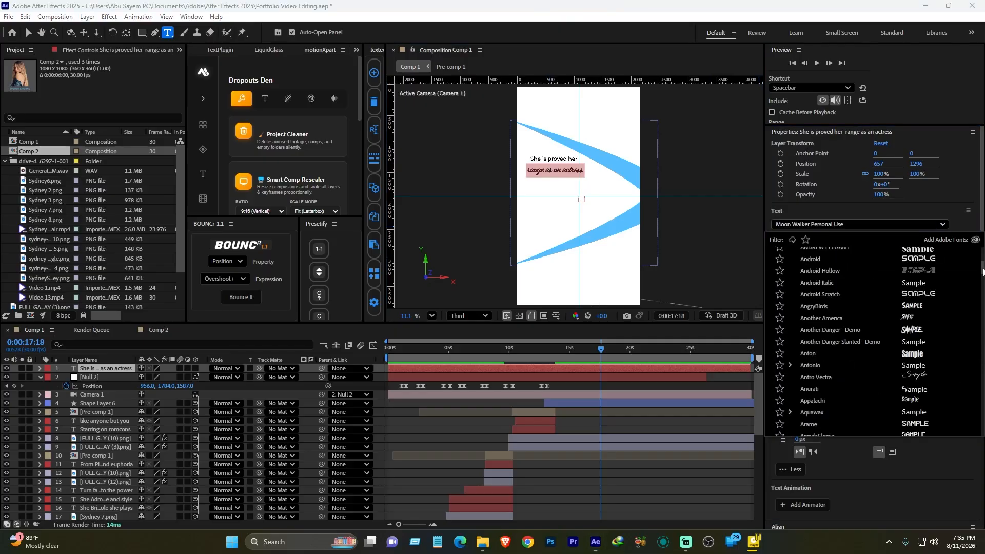
{"action": "left_click", "coordinate": [833, 348]}
{"action": "left_click_drag", "start_coordinate": [803, 255], "coordinate": [771, 255]}
{"action": "left_click", "coordinate": [676, 483]}
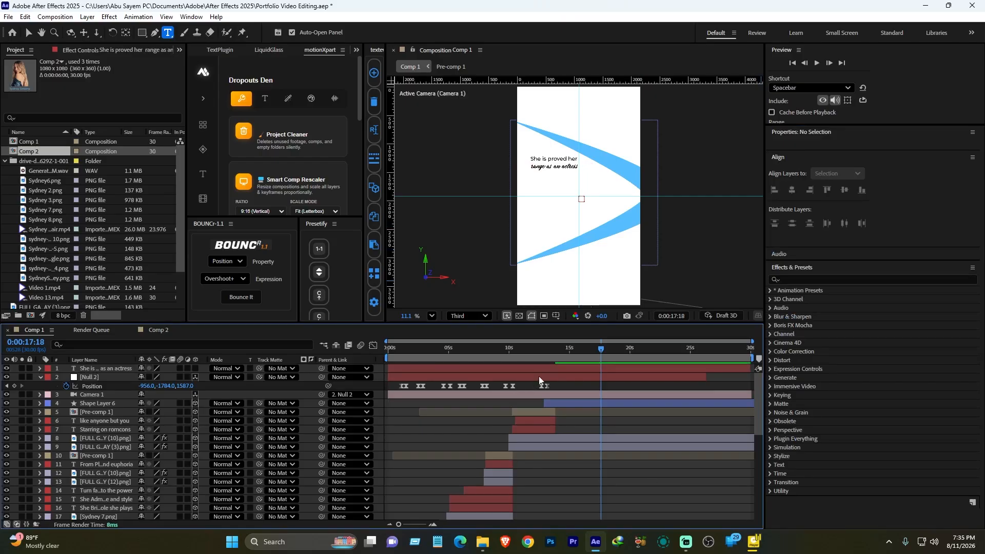
- Make the "She is proved her range as an actress" layer start at about 0:00:13:22 and place it below Camera 1
{"action": "left_click_drag", "start_coordinate": [421, 368], "coordinate": [560, 374]}
{"action": "left_click_drag", "start_coordinate": [90, 372], "coordinate": [92, 398]}
{"action": "left_click_drag", "start_coordinate": [547, 395], "coordinate": [561, 396]}
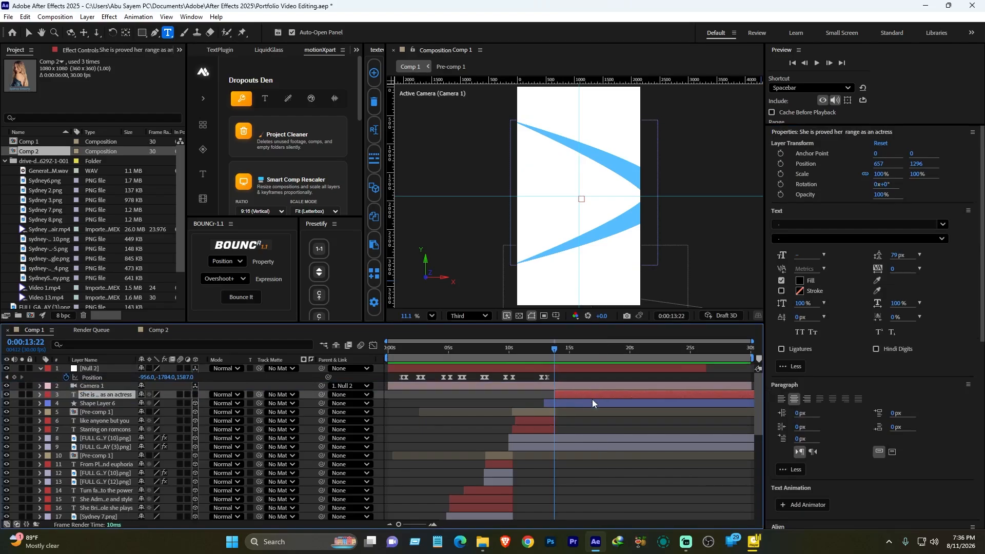
- Rotate the "She is proved her range as an actress" text 19° and position it along the upper blue stroke
{"action": "key", "text": "r"}
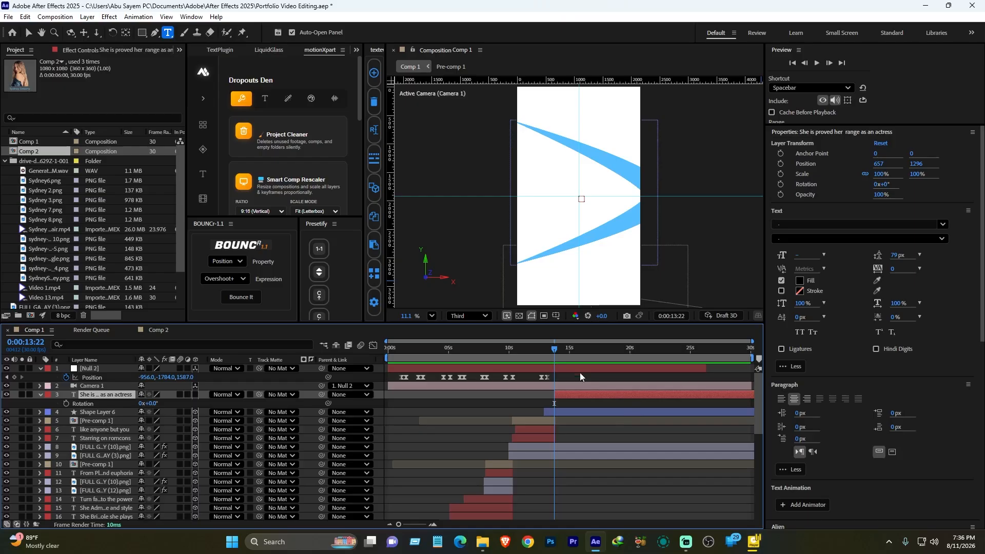
{"action": "left_click", "coordinate": [572, 349]}
{"action": "left_click_drag", "start_coordinate": [150, 404], "coordinate": [65, 413]}
{"action": "key", "text": "p"}
{"action": "left_click_drag", "start_coordinate": [64, 413], "coordinate": [36, 415]}
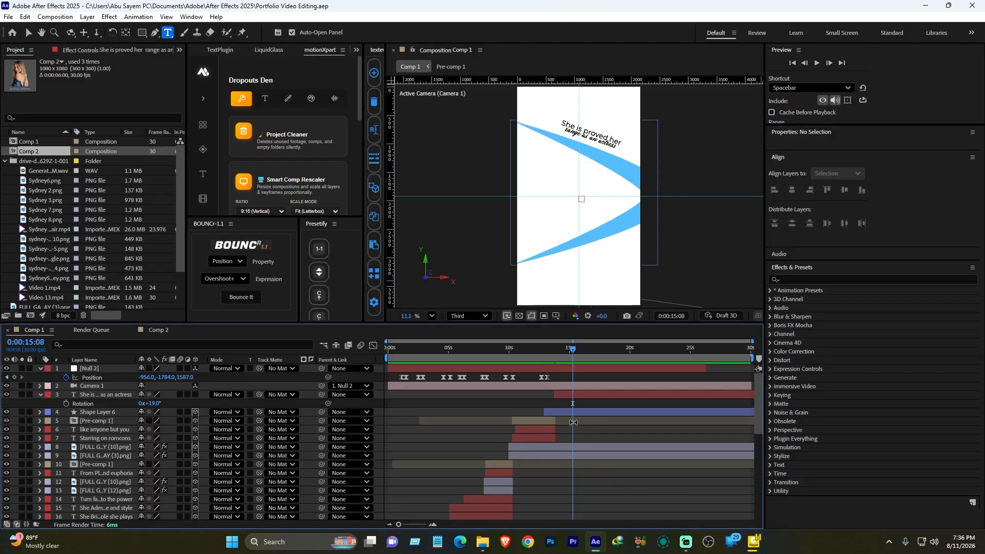
{"action": "left_click_drag", "start_coordinate": [573, 350], "coordinate": [554, 353]}
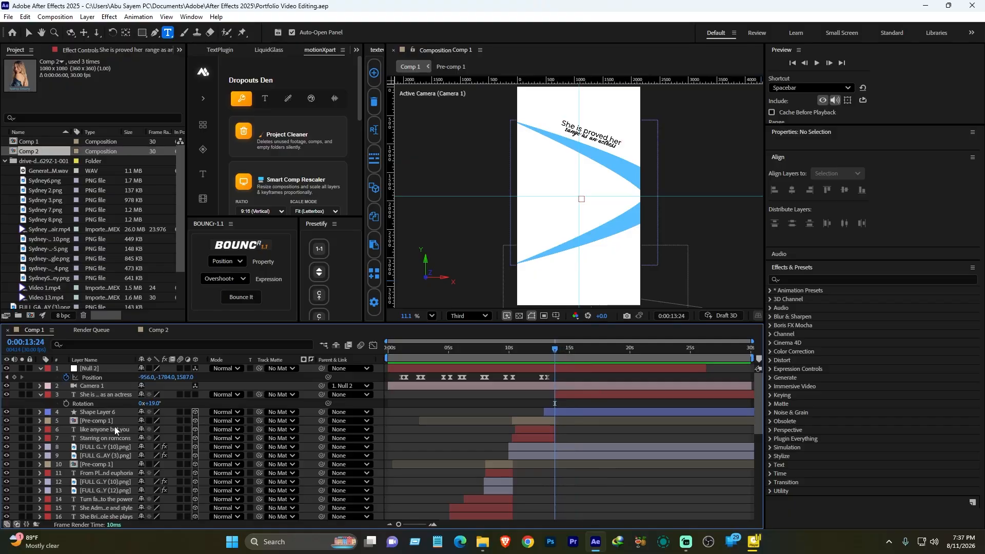
- Fade in the "She is proved her range as an actress" text with Opacity keyframes from 0:00:13:24 to 100% at 0:00:14:26
{"action": "key", "text": "t"}
{"action": "key", "text": "t"}
{"action": "left_click", "coordinate": [111, 386]}
{"action": "key", "text": "t"}
{"action": "left_click", "coordinate": [66, 395]}
{"action": "left_click", "coordinate": [143, 395]}
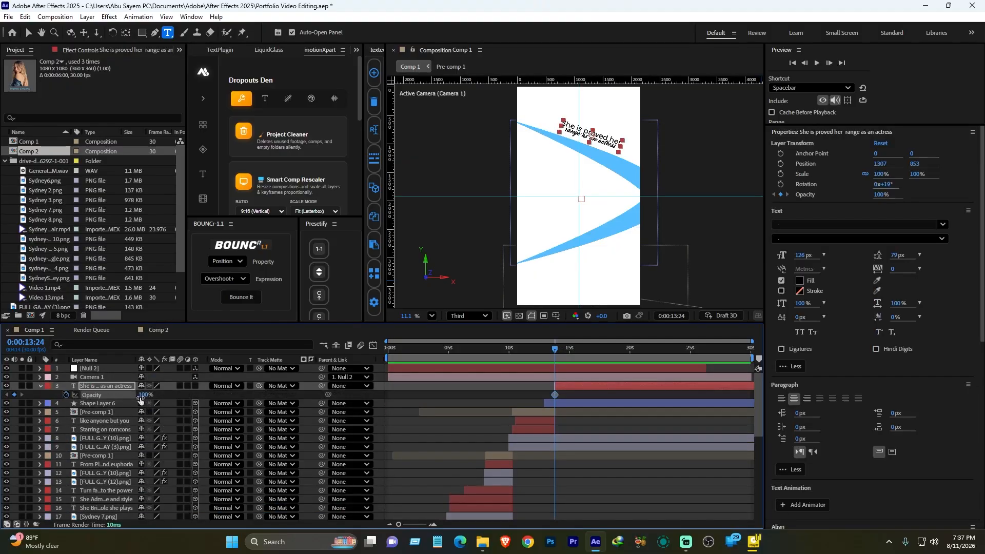
{"action": "type", "text": "1"}
{"action": "key", "text": "Return"}
{"action": "left_click", "coordinate": [566, 350]}
{"action": "left_click_drag", "start_coordinate": [565, 349], "coordinate": [568, 350]}
{"action": "left_click_drag", "start_coordinate": [149, 395], "coordinate": [672, 516]}
{"action": "left_click", "coordinate": [672, 516]}
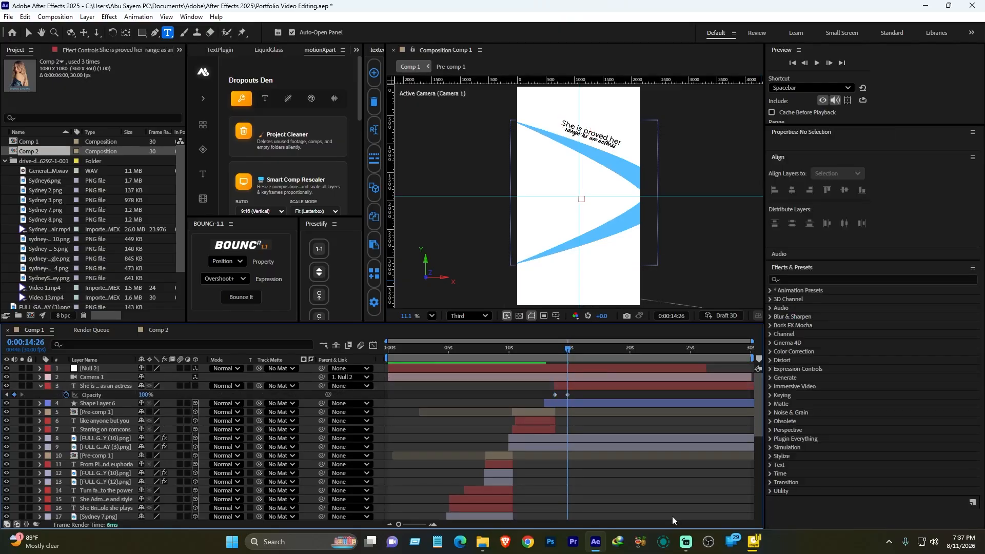
- Increase the font size of the "range as an actress" line and save the project
{"action": "left_click", "coordinate": [115, 386]}
{"action": "left_click_drag", "start_coordinate": [810, 258], "coordinate": [820, 258]}
{"action": "left_click", "coordinate": [605, 425]}
{"action": "key", "text": "ctrl+s"}
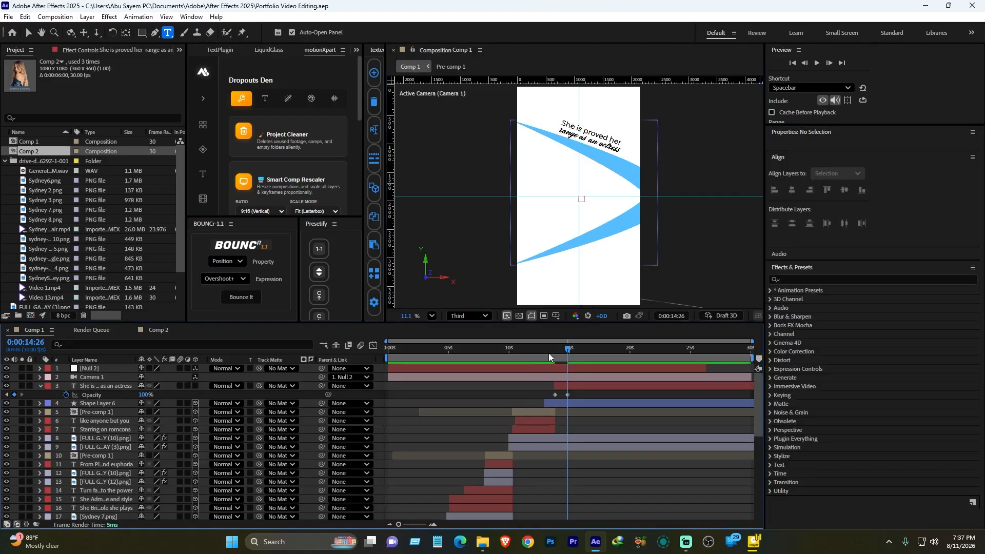
- Lengthen the text's fade-in by shifting its final Opacity keyframe slightly past 0:00:15:00
{"action": "left_click_drag", "start_coordinate": [549, 358], "coordinate": [588, 361]}
{"action": "left_click", "coordinate": [572, 386]}
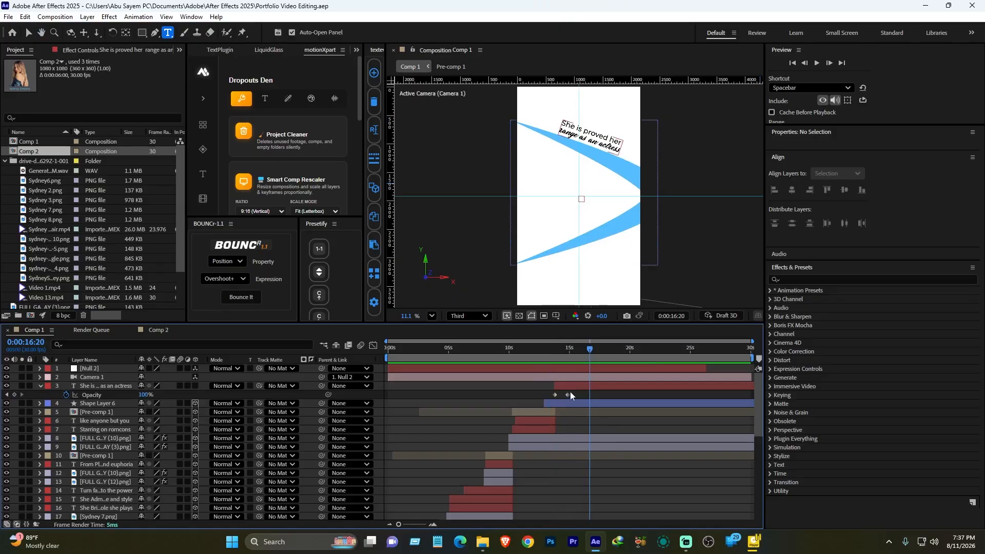
{"action": "left_click", "coordinate": [569, 395]}
{"action": "left_click", "coordinate": [559, 348]}
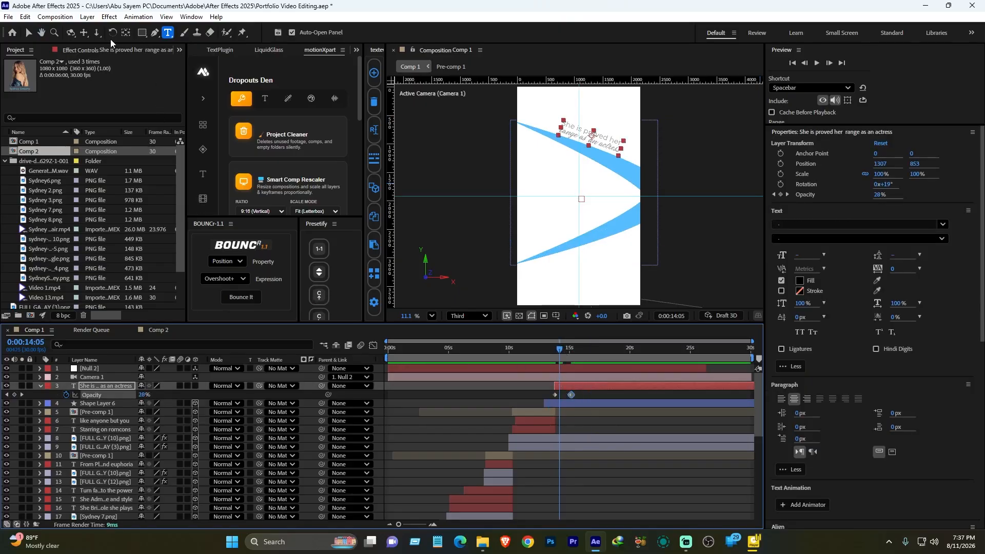
- Draw a dark rectangle about 1071 × 1683 px between the blue strokes and center it in the composition
{"action": "double_click", "coordinate": [143, 32]}
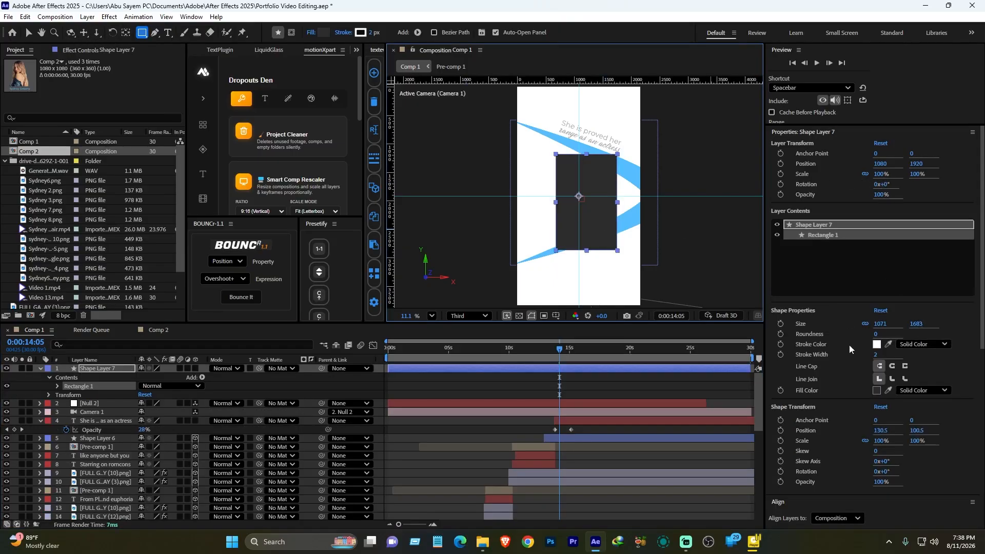
{"action": "scroll", "coordinate": [861, 409], "scroll_direction": "down", "scroll_amount": 4}
{"action": "scroll", "coordinate": [863, 409], "scroll_direction": "up", "scroll_amount": 4}
{"action": "scroll", "coordinate": [867, 409], "scroll_direction": "down", "scroll_amount": 4}
{"action": "scroll", "coordinate": [866, 410], "scroll_direction": "up", "scroll_amount": 3}
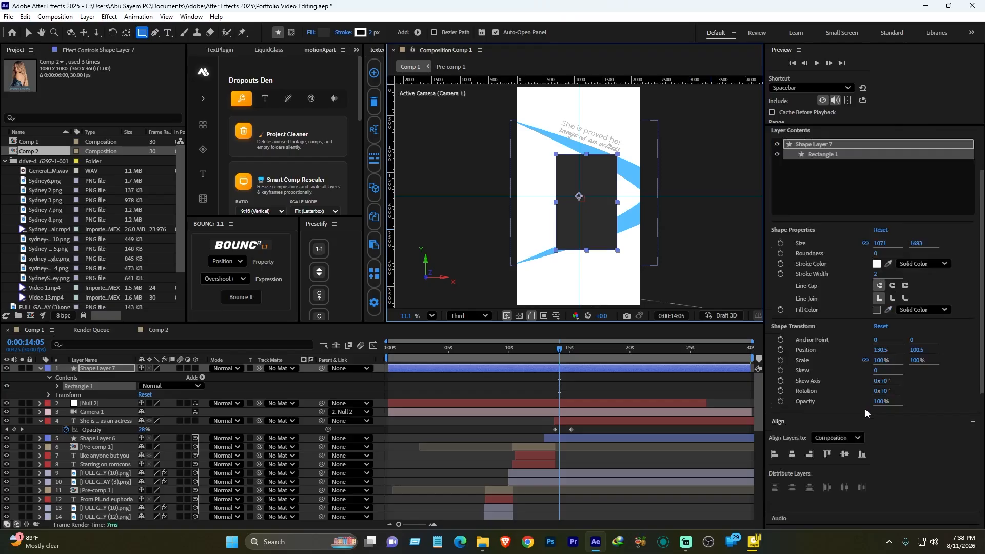
{"action": "scroll", "coordinate": [865, 409], "scroll_direction": "down", "scroll_amount": 4}
{"action": "left_click", "coordinate": [794, 214]}
{"action": "left_click", "coordinate": [844, 213]}
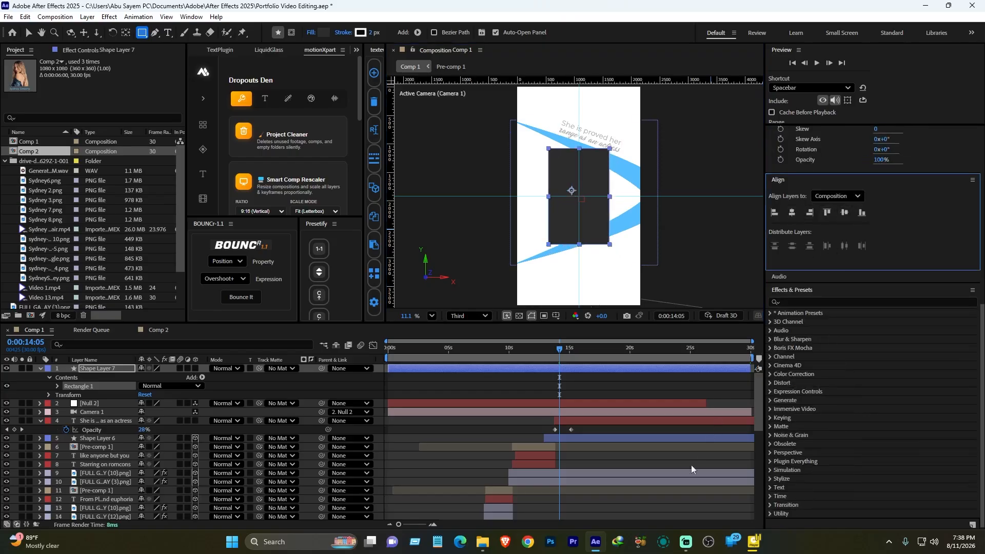
- Place the rectangle layer below Camera 1, starting just before 0:00:13:00, and make the "She is proved her" text layer 3D
{"action": "left_click", "coordinate": [676, 469]}
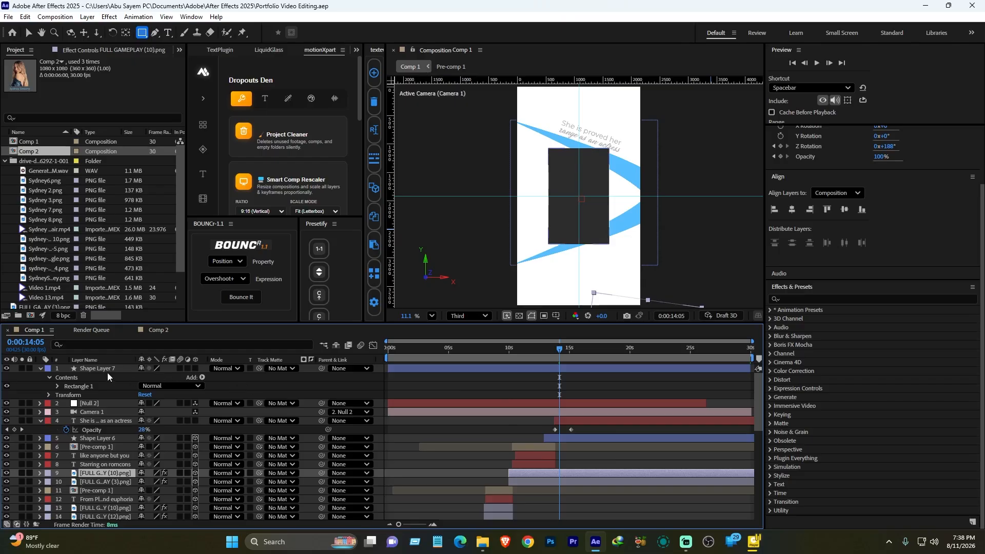
{"action": "left_click_drag", "start_coordinate": [105, 369], "coordinate": [109, 417]}
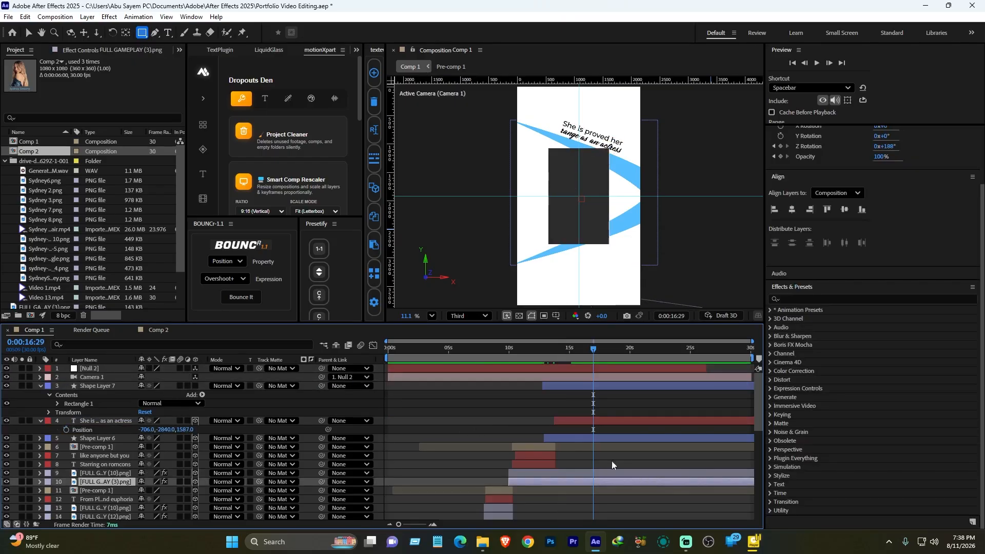
{"action": "left_click", "coordinate": [521, 411]}
{"action": "left_click", "coordinate": [551, 386]}
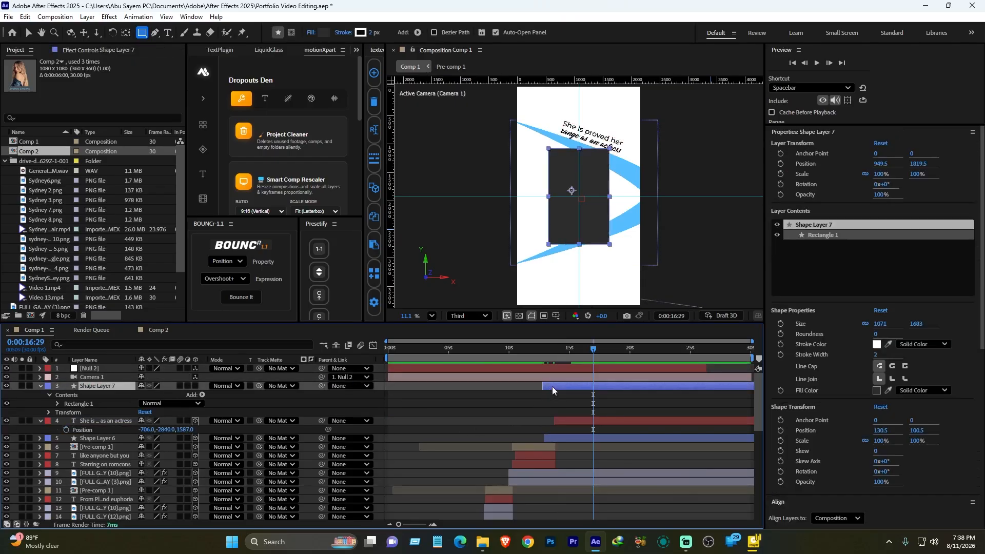
- Make the rectangle layer 3D, center it between the blue strokes and scale it to 84%
{"action": "left_click", "coordinate": [196, 385]}
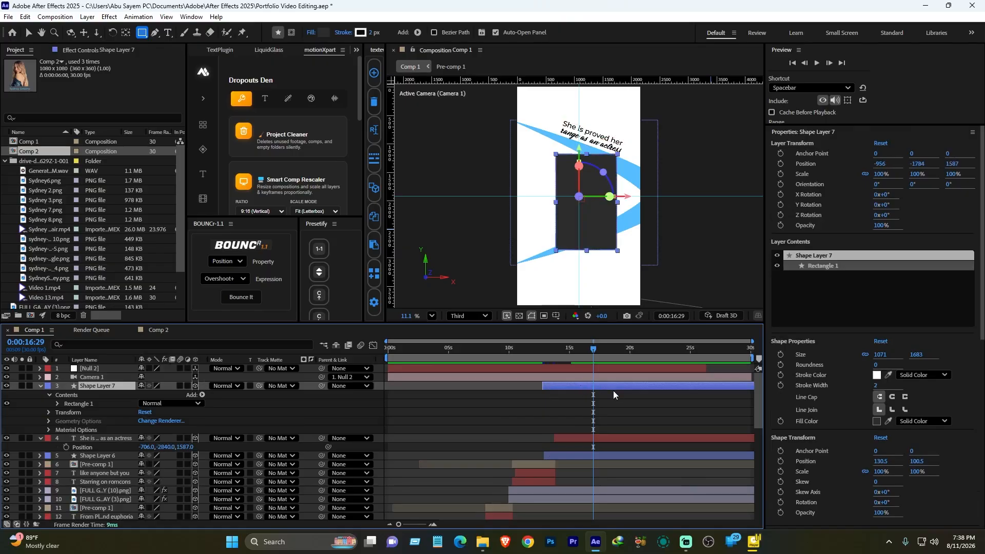
{"action": "scroll", "coordinate": [802, 448], "scroll_direction": "down", "scroll_amount": 5}
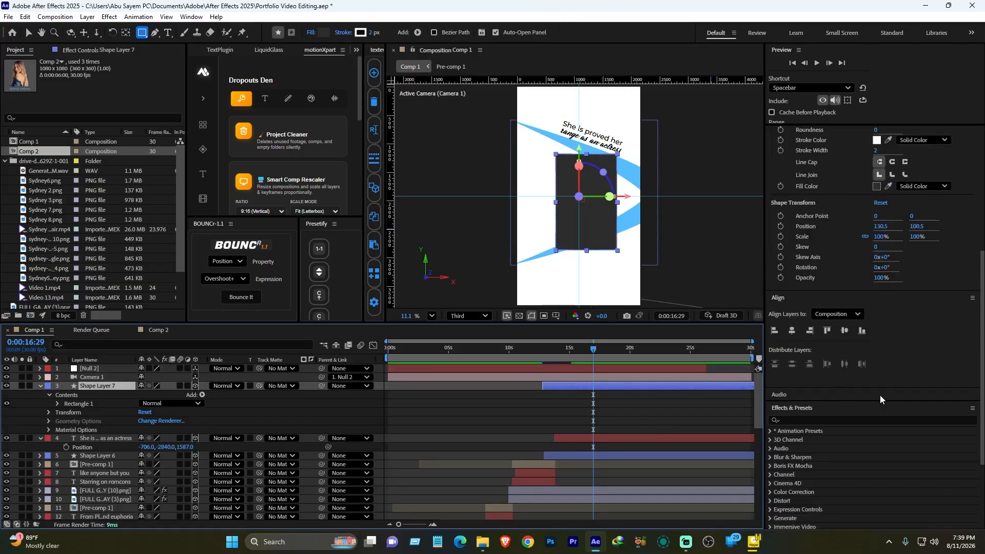
{"action": "key", "text": "v"}
{"action": "left_click_drag", "start_coordinate": [567, 221], "coordinate": [560, 213]}
{"action": "key", "text": "s"}
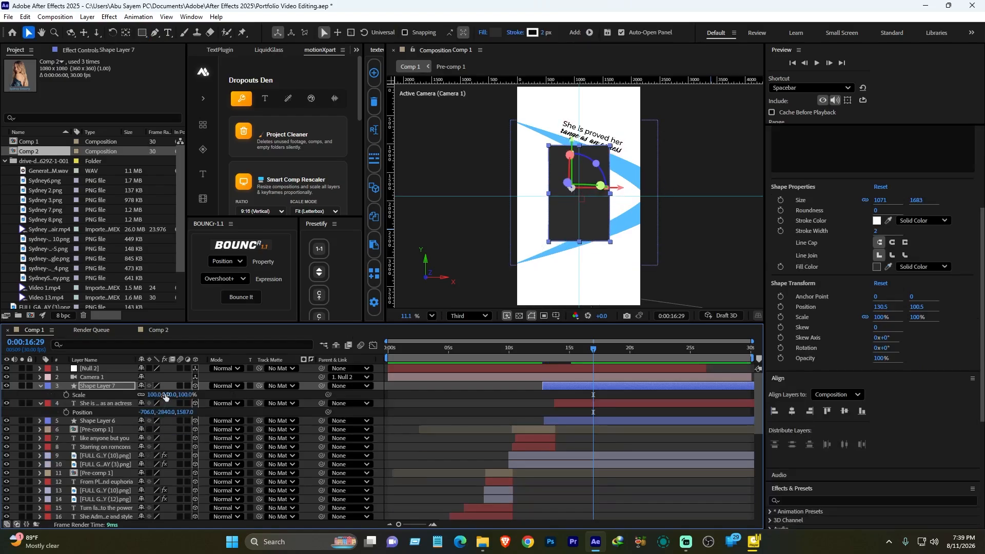
{"action": "left_click_drag", "start_coordinate": [167, 396], "coordinate": [153, 396]}
{"action": "left_click", "coordinate": [460, 438]}
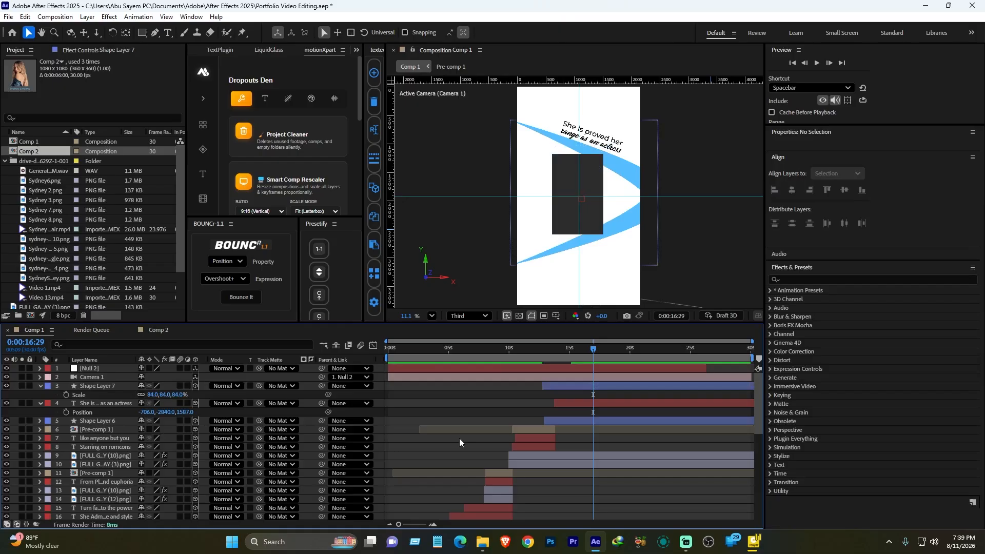
- Add Video 1.mp4 above Shape Layer 7, align its start with that layer and make it 3D
{"action": "scroll", "coordinate": [37, 232], "scroll_direction": "down", "scroll_amount": 2}
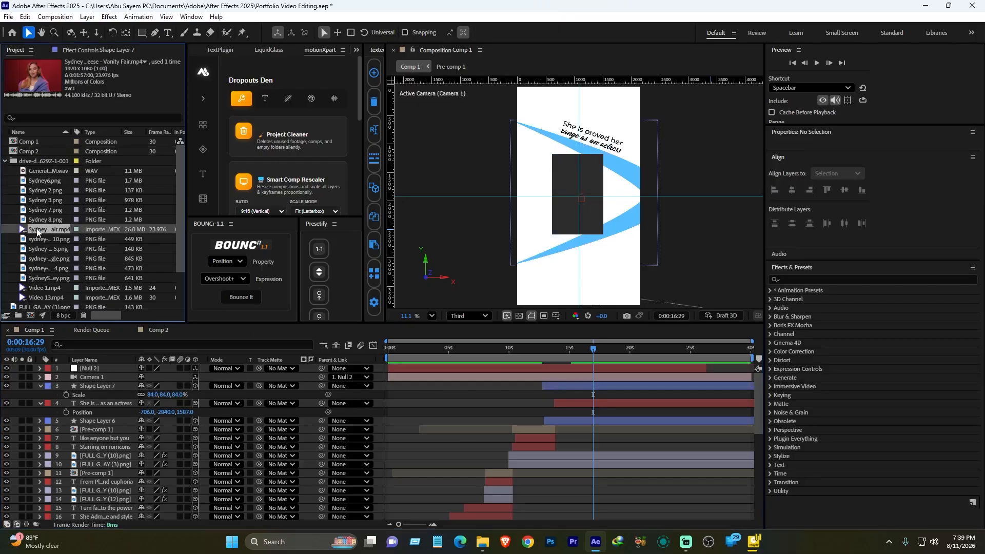
{"action": "left_click", "coordinate": [45, 239]}
{"action": "left_click_drag", "start_coordinate": [54, 245], "coordinate": [125, 384]}
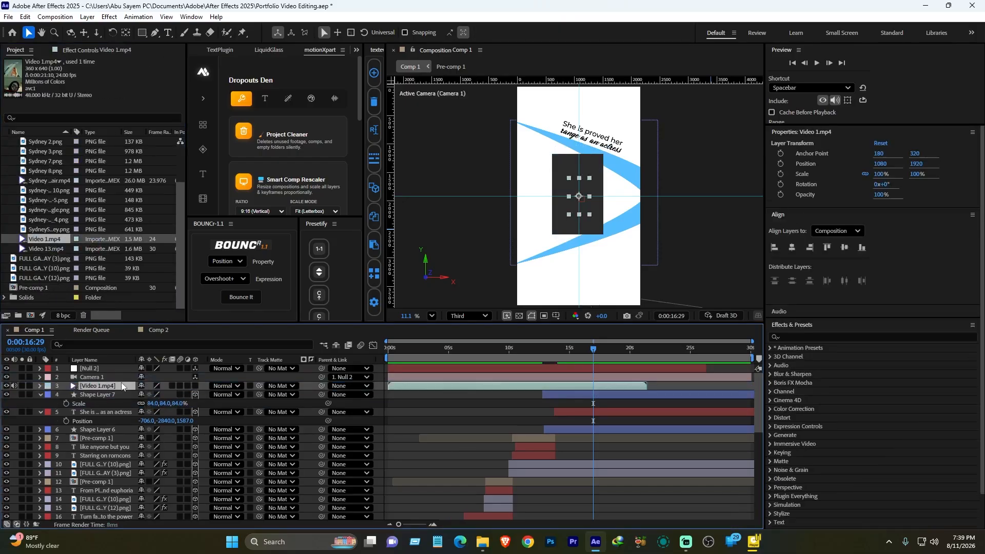
{"action": "left_click_drag", "start_coordinate": [525, 389], "coordinate": [680, 389]}
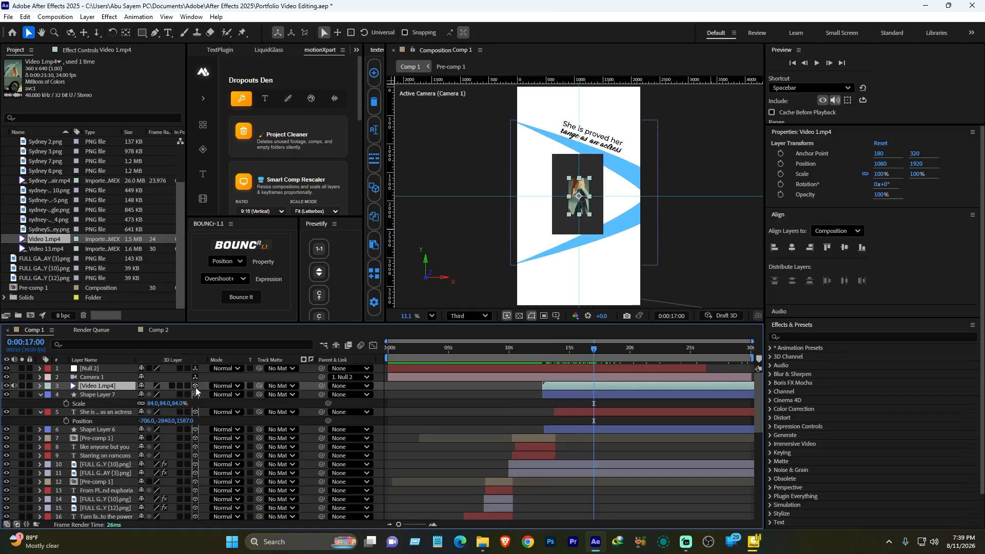
{"action": "left_click", "coordinate": [195, 385]}
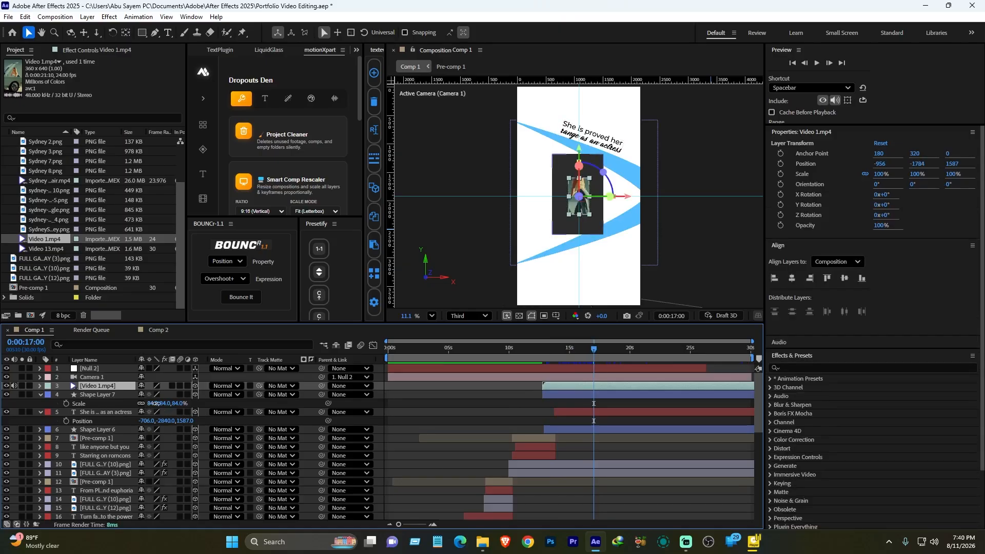
- Scale Video 1.mp4 to 260%, use Shape Layer 7 as its track matte and preview the scene
{"action": "key", "text": "s"}
{"action": "left_click_drag", "start_coordinate": [153, 395], "coordinate": [236, 407]}
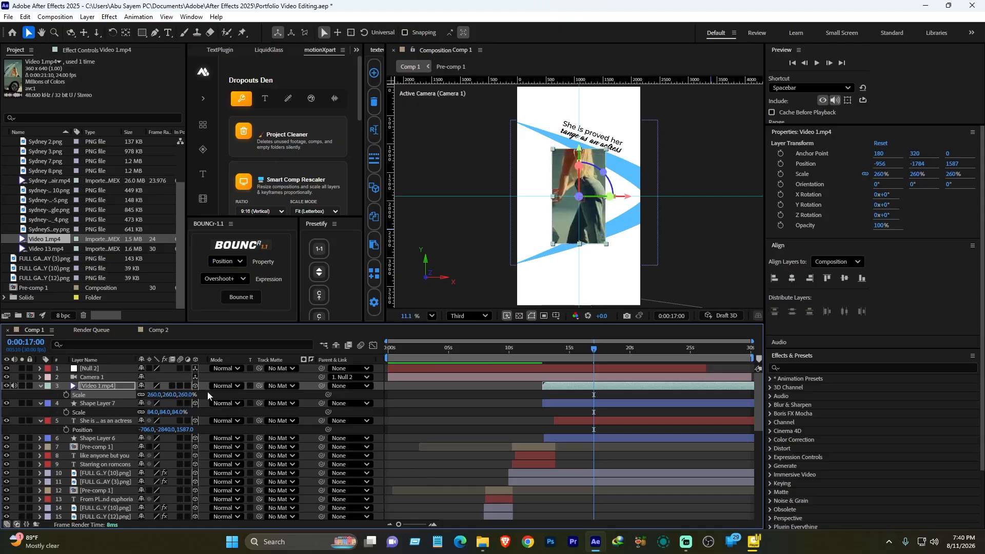
{"action": "left_click_drag", "start_coordinate": [259, 385], "coordinate": [121, 403]}
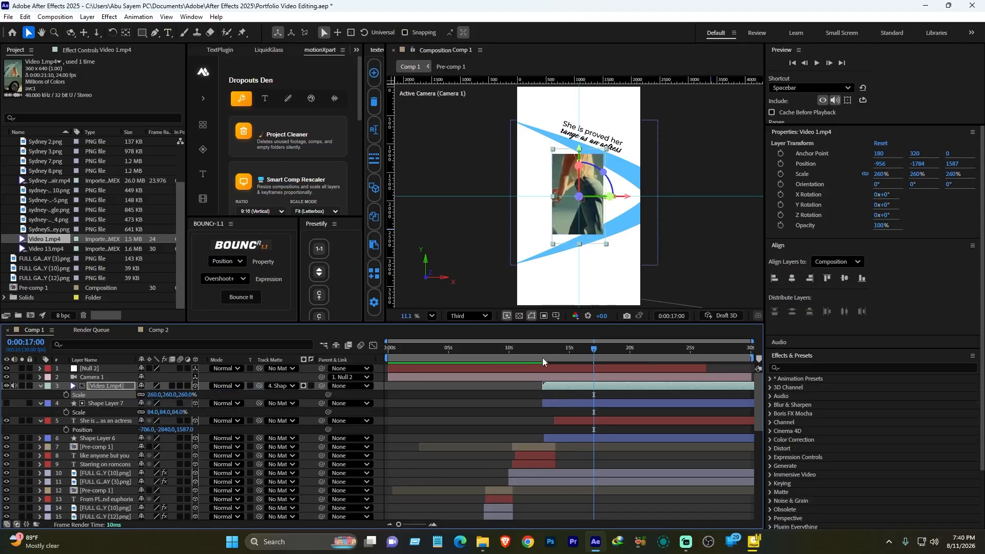
{"action": "mouse_move", "coordinate": [543, 358]}
{"action": "left_mouse_down"}
{"action": "mouse_move", "coordinate": [573, 364]}
{"action": "mouse_move", "coordinate": [539, 357]}
{"action": "left_mouse_up"}
{"action": "left_click", "coordinate": [594, 466]}
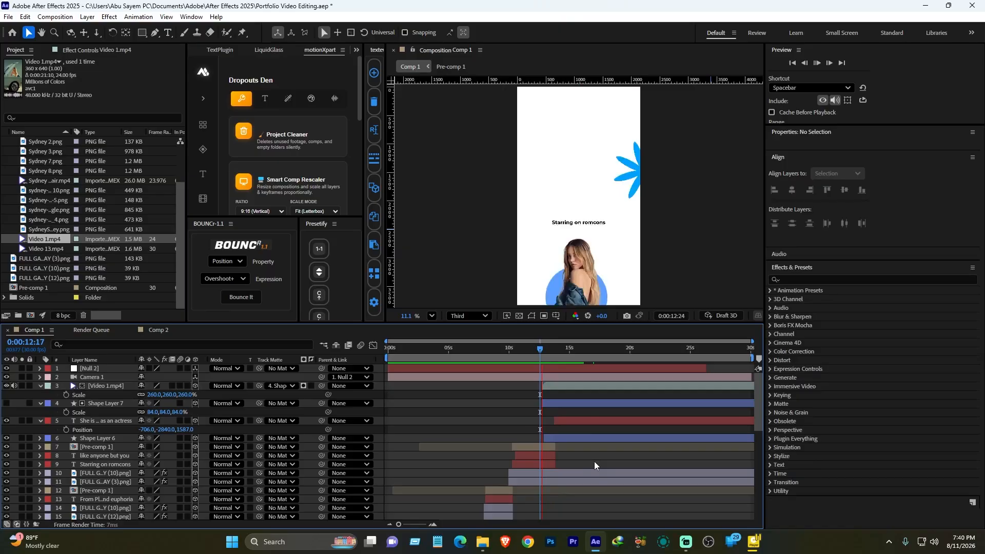
{"action": "key", "text": "space"}
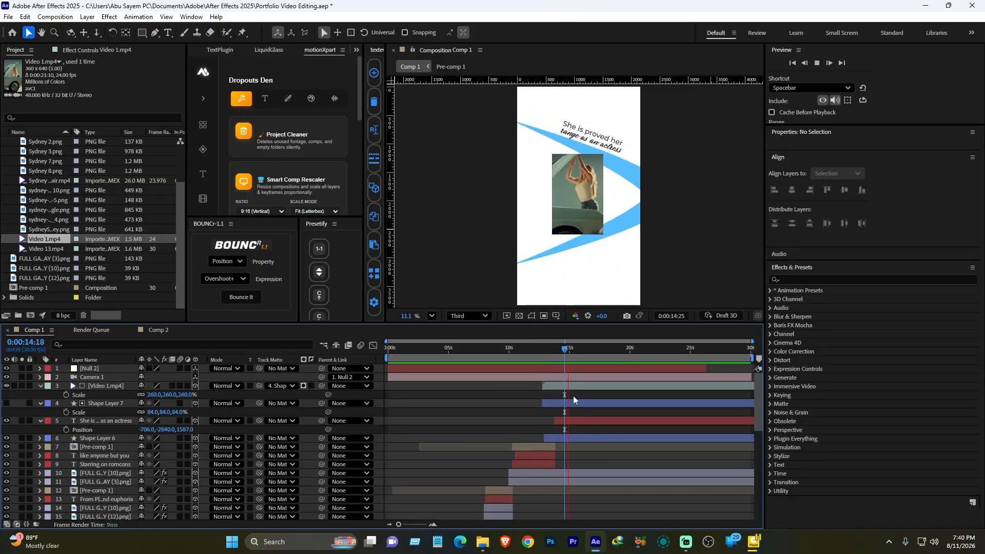
{"action": "key", "text": "space"}
- Collapse the video, rectangle and text layers' properties and add a Position keyframe to Null 2 at 0:00:15:14
{"action": "key", "text": "="}
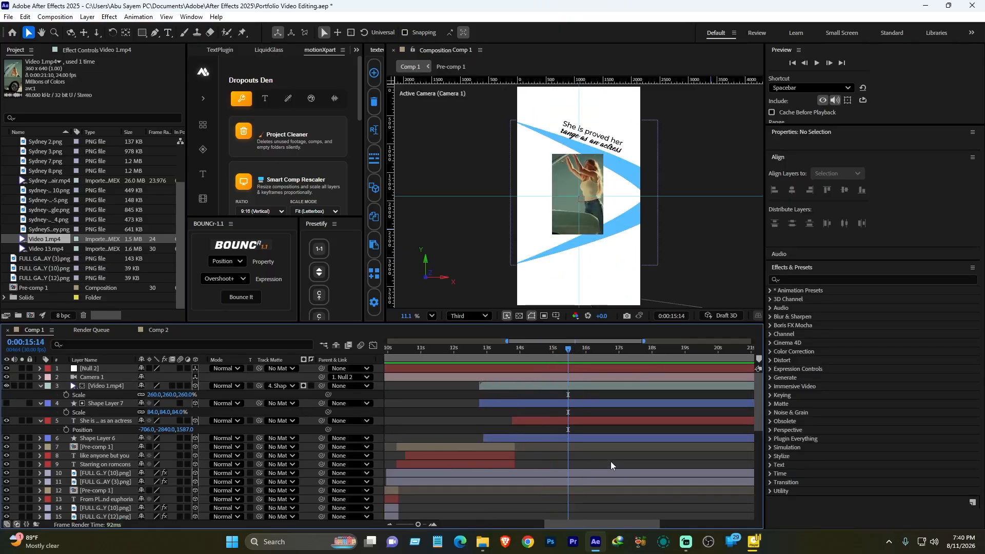
{"action": "left_click", "coordinate": [97, 386]}
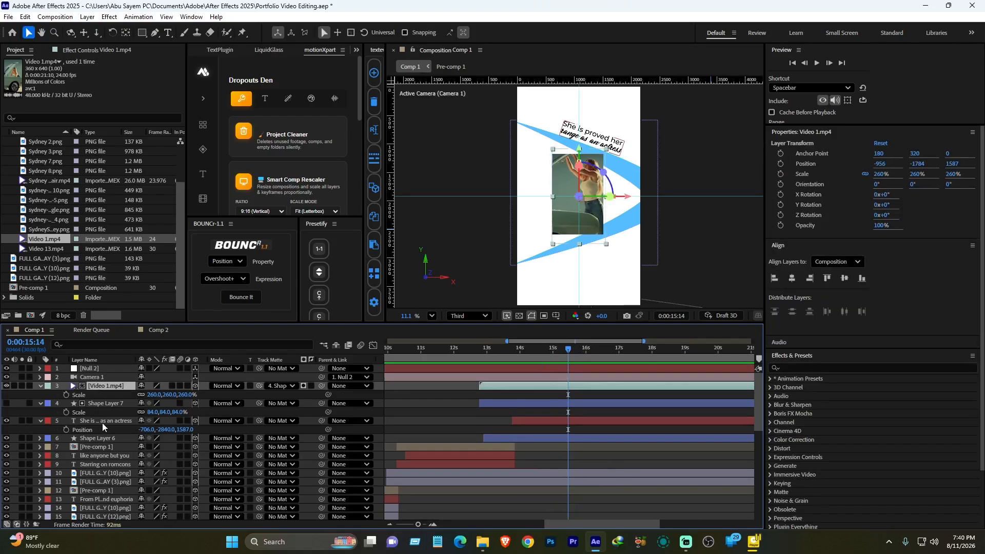
{"action": "left_click", "coordinate": [103, 420], "text": "ctrl"}
{"action": "left_click", "coordinate": [102, 403], "text": "ctrl"}
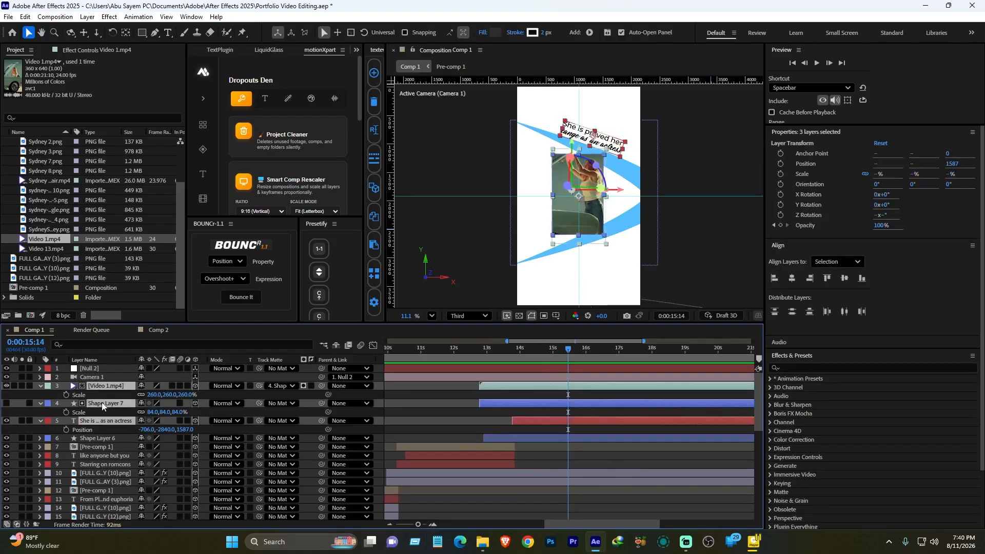
{"action": "key", "text": "u"}
{"action": "left_click", "coordinate": [39, 368]}
{"action": "left_click", "coordinate": [108, 367]}
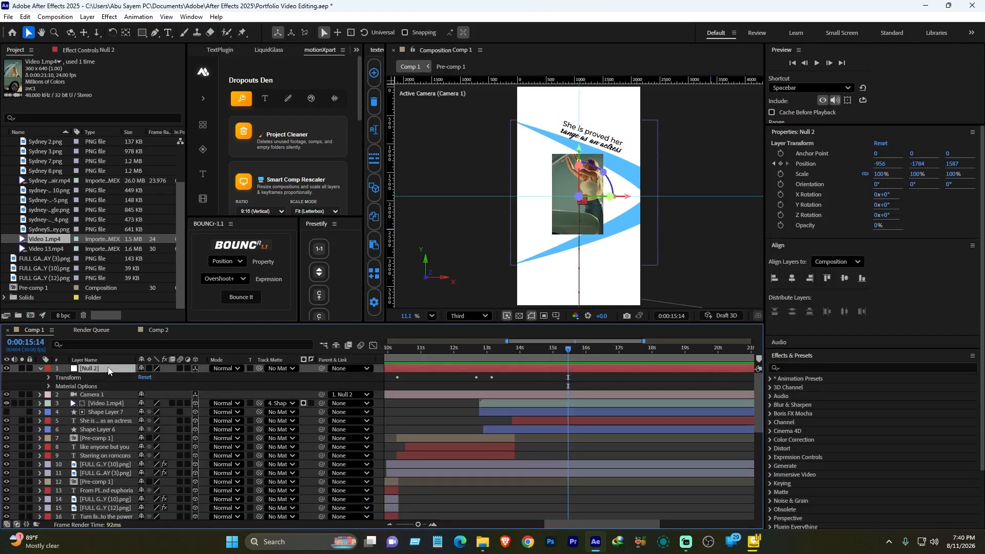
{"action": "key", "text": "p"}
{"action": "left_click", "coordinate": [14, 377]}
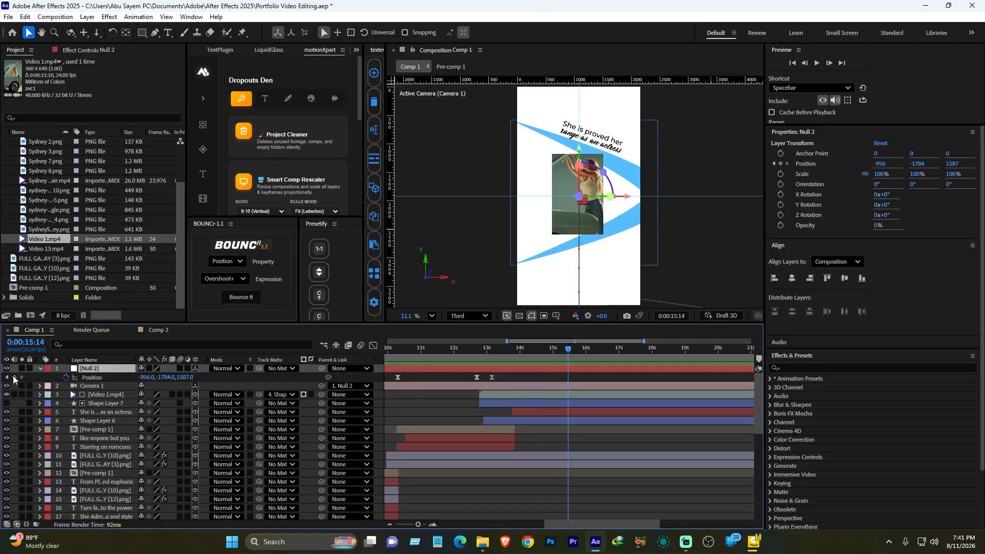
- Set Null 2's X position to 1880 at 0:00:16:01 so the camera moves sideways to an empty area
{"action": "key", "text": "space"}
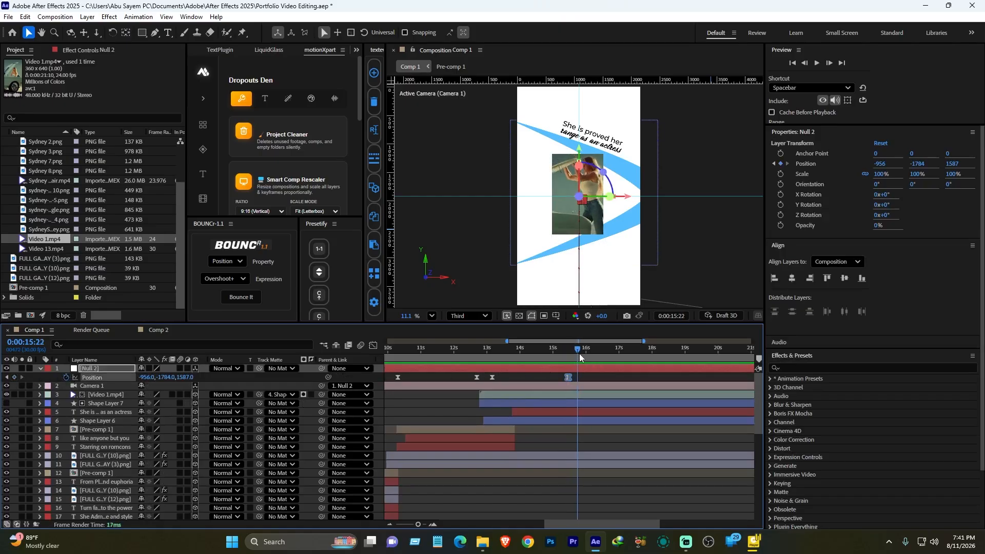
{"action": "left_click_drag", "start_coordinate": [148, 377], "coordinate": [214, 378]}
{"action": "left_click", "coordinate": [638, 446]}
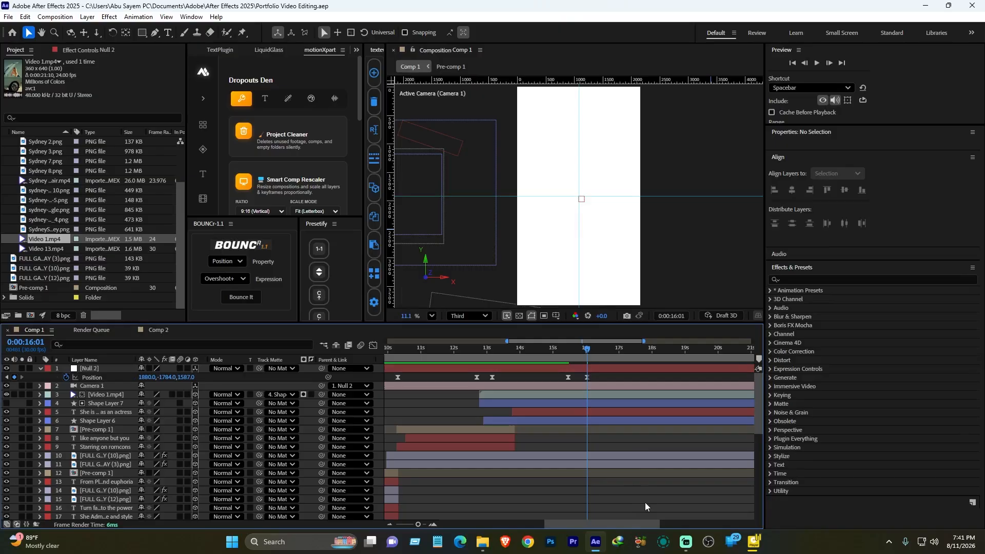
- Draw a dark horizontal rectangle about 2313 × 684 px across the frame's lower part and make its layer 3D
{"action": "key", "text": "q"}
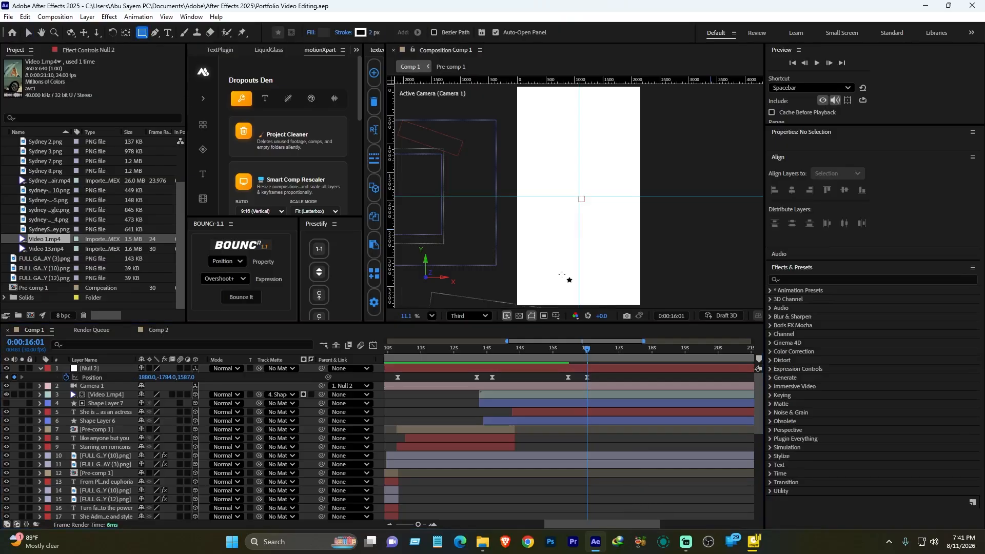
{"action": "left_click_drag", "start_coordinate": [513, 231], "coordinate": [648, 270]}
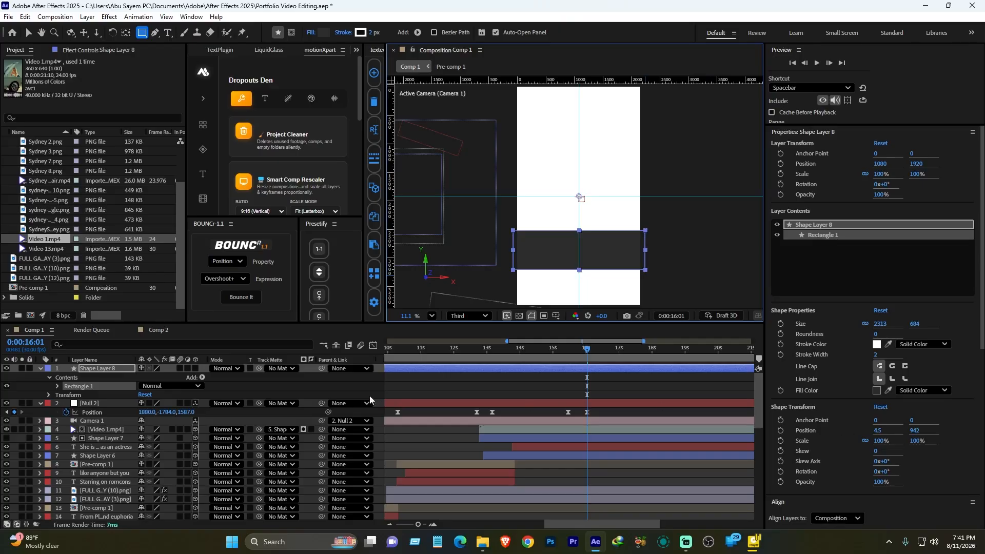
{"action": "left_click", "coordinate": [195, 369]}
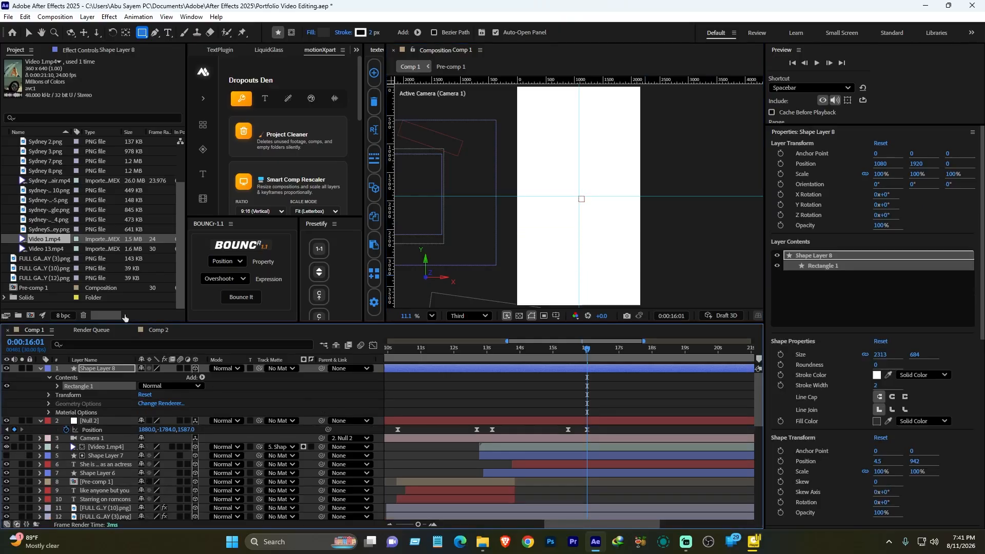
- Look through the portrait PNG footage in the project for a cut-out that suits the new scene
{"action": "left_click", "coordinate": [41, 162]}
{"action": "left_click", "coordinate": [39, 153]}
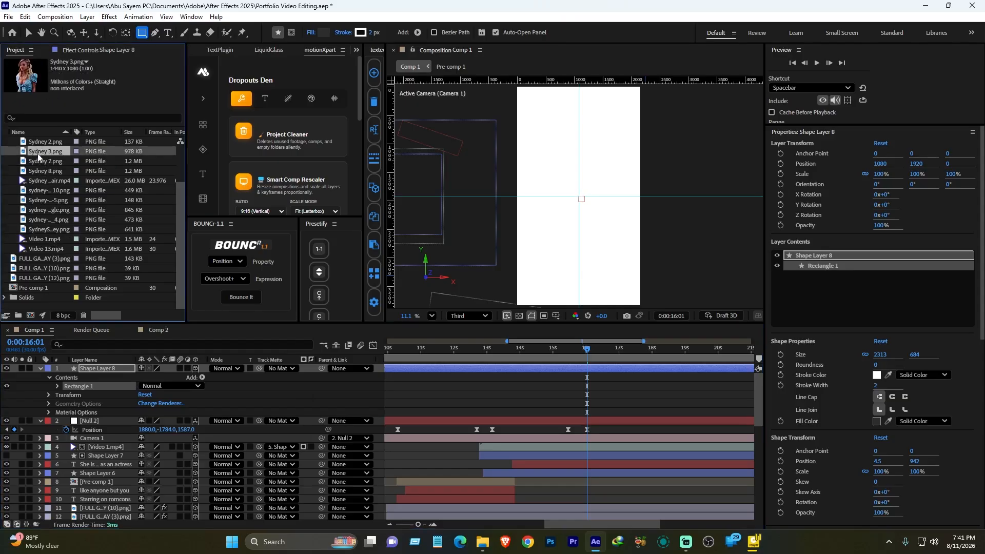
{"action": "left_click", "coordinate": [43, 143]}
{"action": "left_click", "coordinate": [46, 161]}
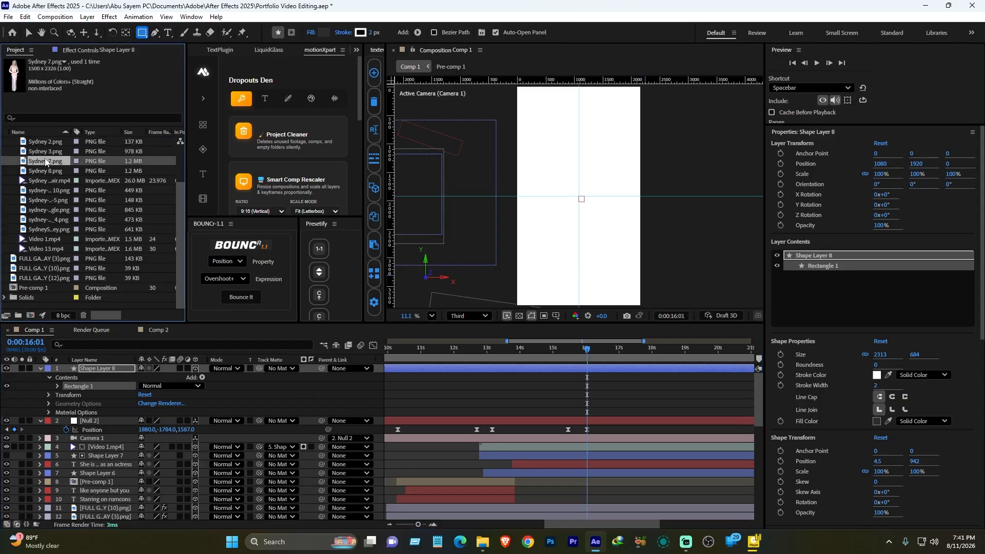
{"action": "left_click", "coordinate": [48, 171]}
{"action": "left_click", "coordinate": [49, 181]}
{"action": "left_click", "coordinate": [51, 191]}
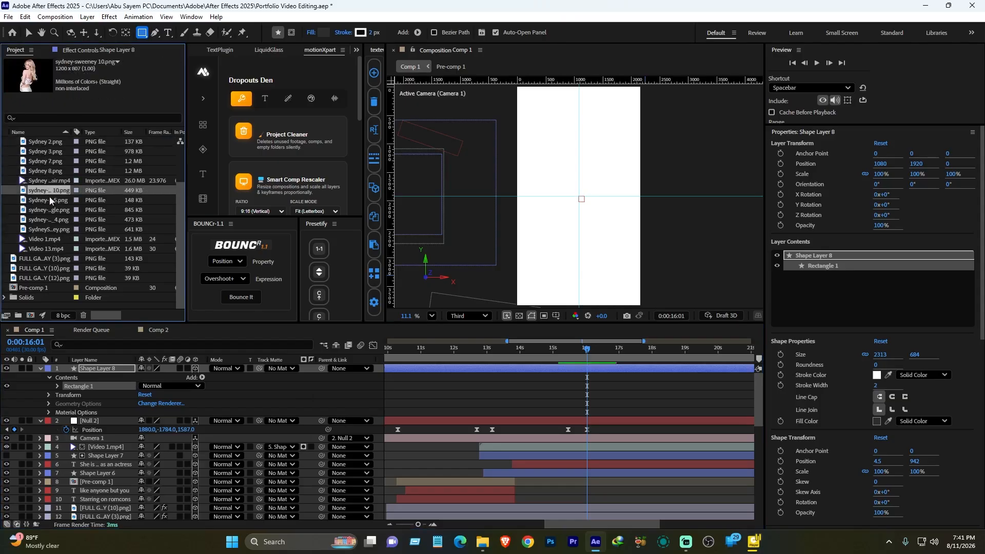
{"action": "left_click", "coordinate": [50, 201]}
{"action": "left_click", "coordinate": [50, 211]}
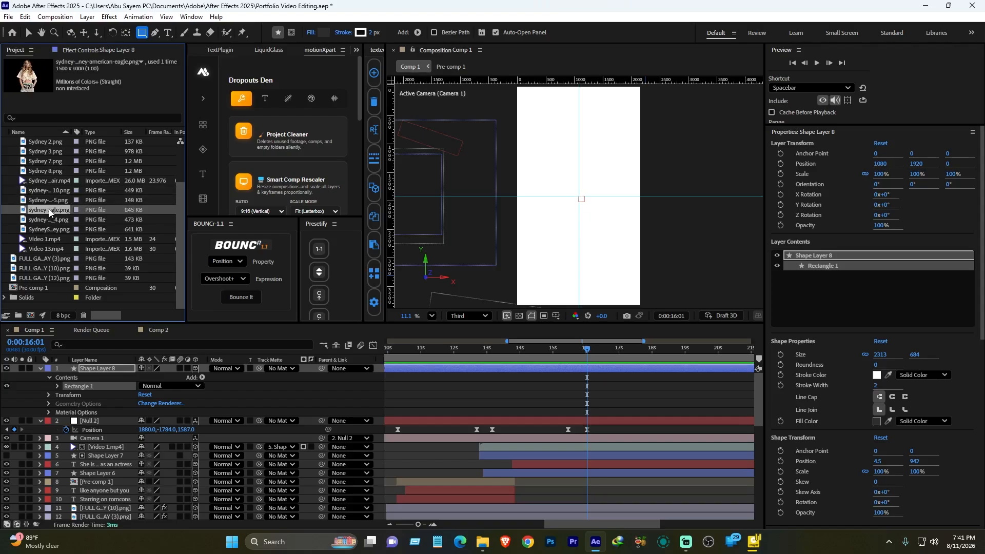
{"action": "left_click_drag", "start_coordinate": [50, 212], "coordinate": [109, 367]}
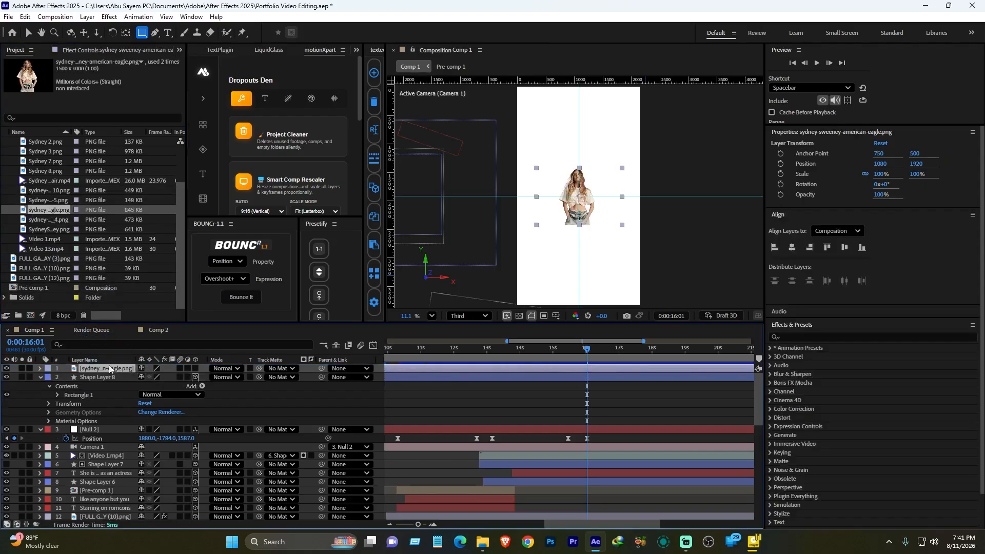
{"action": "key", "text": "s"}
{"action": "left_click", "coordinate": [120, 376]}
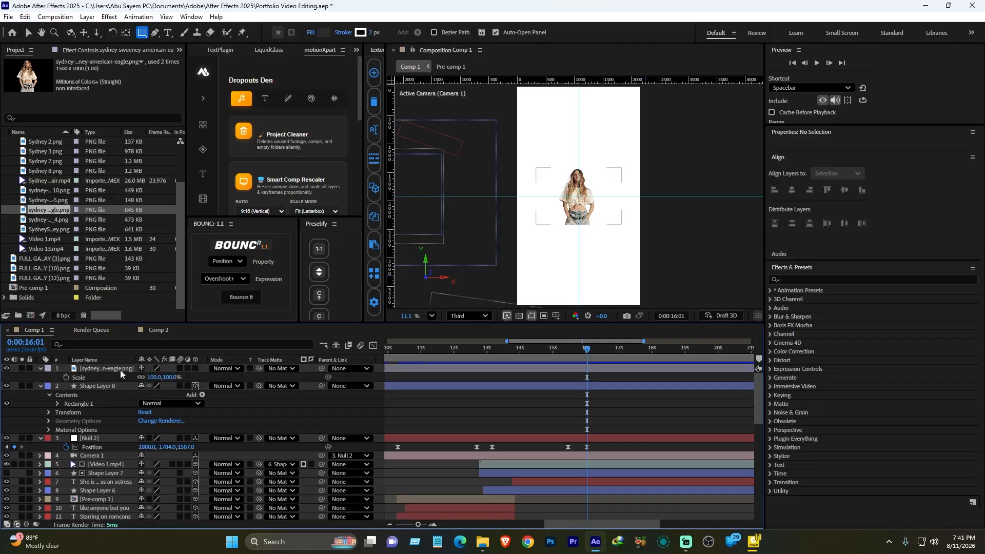
{"action": "left_click", "coordinate": [118, 370]}
{"action": "key", "text": "Delete"}
{"action": "left_click_drag", "start_coordinate": [45, 160], "coordinate": [100, 368]}
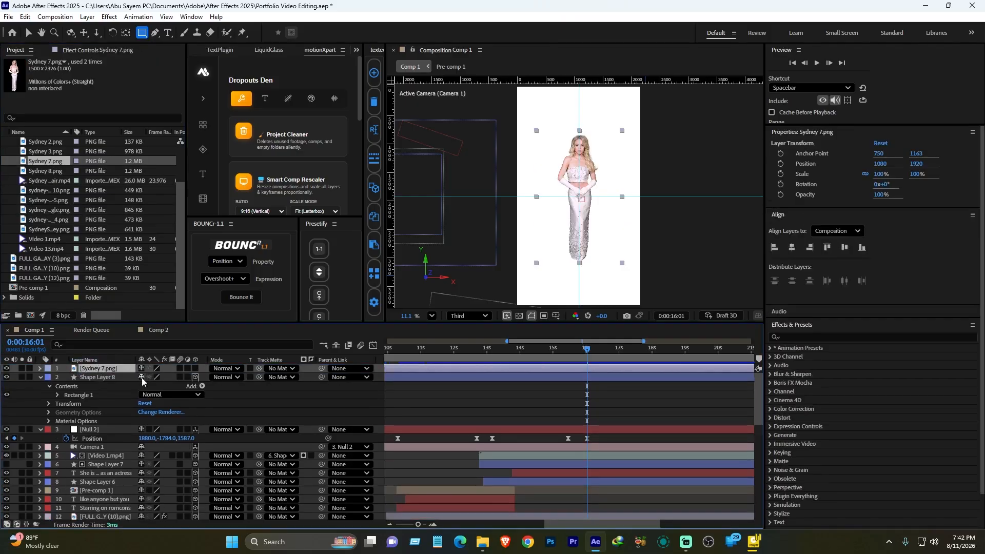
{"action": "key", "text": "Delete"}
- Add sydney-sweeney-american-eagle.png above Shape Layer 8, scale it to 241% and make it a 3D layer
{"action": "left_click", "coordinate": [45, 210]}
{"action": "left_click_drag", "start_coordinate": [45, 209], "coordinate": [102, 368]}
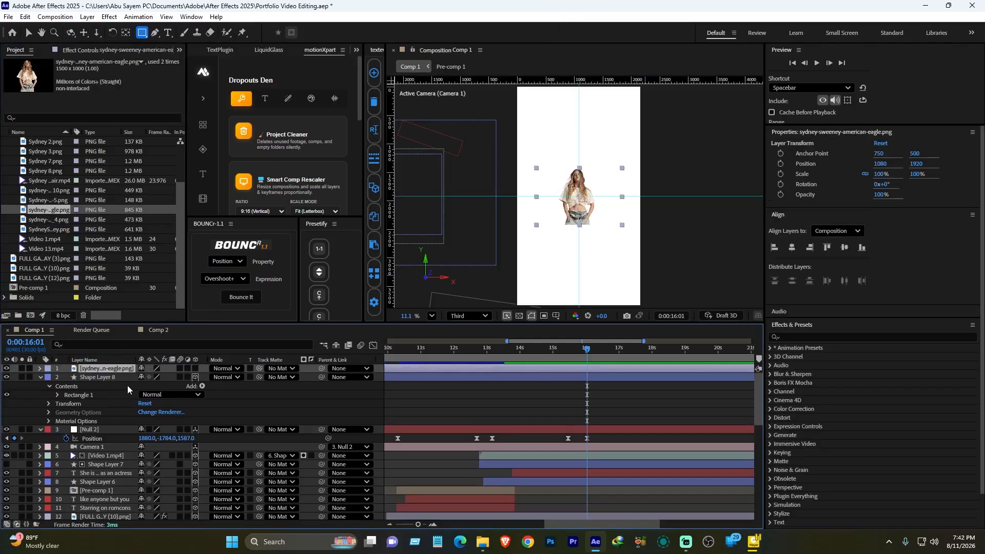
{"action": "key", "text": "s"}
{"action": "left_click_drag", "start_coordinate": [161, 377], "coordinate": [239, 376]}
{"action": "left_click", "coordinate": [195, 368]}
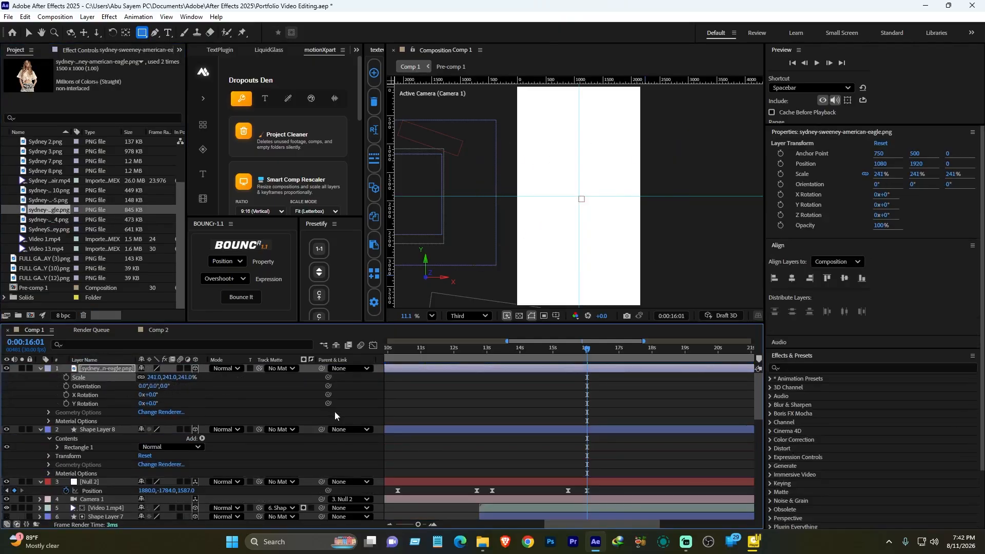
{"action": "left_click", "coordinate": [426, 399]}
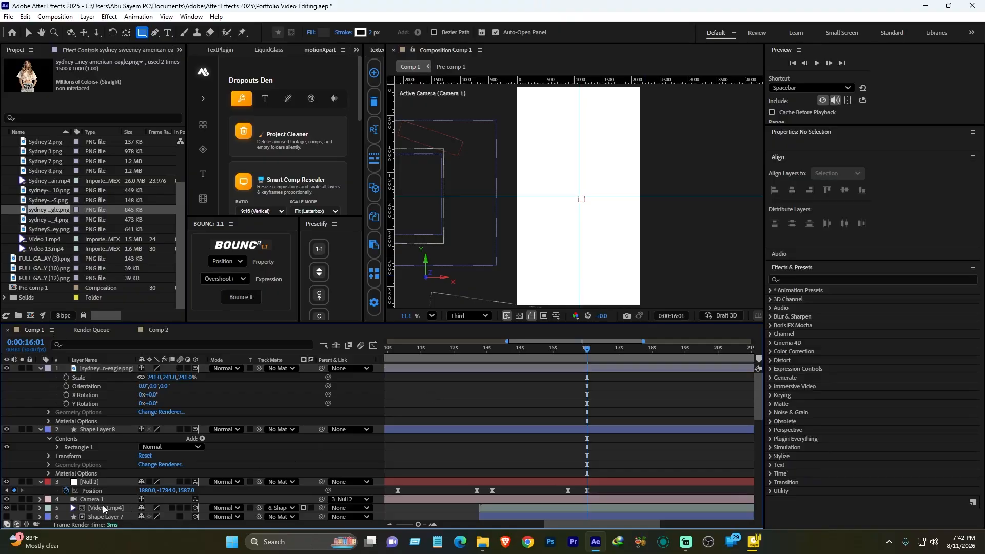
- Duplicate the "like anyone but you" text layer, place the copy at the top of the stack and shift it to start near 0:00:16:00
{"action": "scroll", "coordinate": [103, 504], "scroll_direction": "down", "scroll_amount": 3}
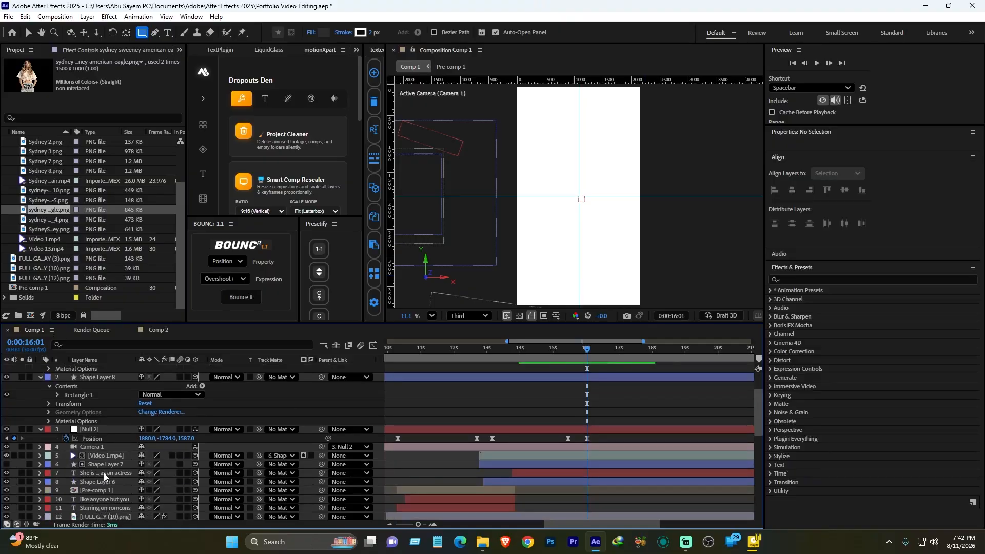
{"action": "left_click", "coordinate": [104, 473]}
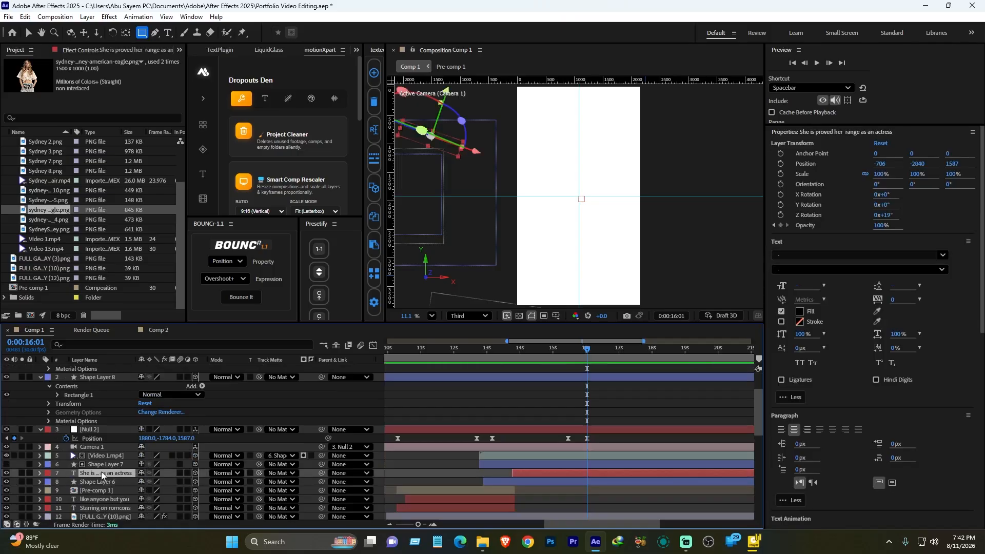
{"action": "scroll", "coordinate": [101, 472], "scroll_direction": "down", "scroll_amount": 1}
{"action": "left_click", "coordinate": [100, 472]}
{"action": "key", "text": "ctrl+d"}
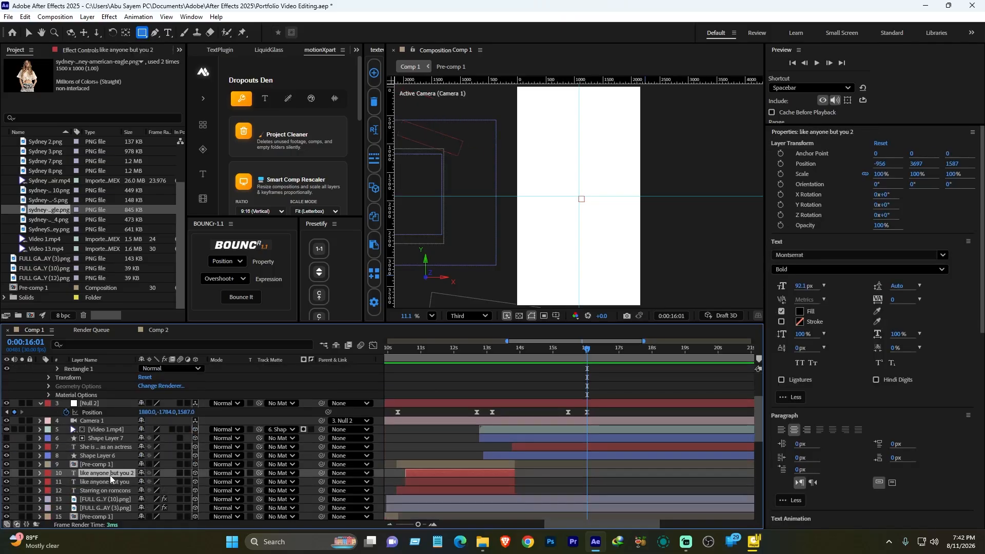
{"action": "left_click_drag", "start_coordinate": [109, 474], "coordinate": [112, 369]}
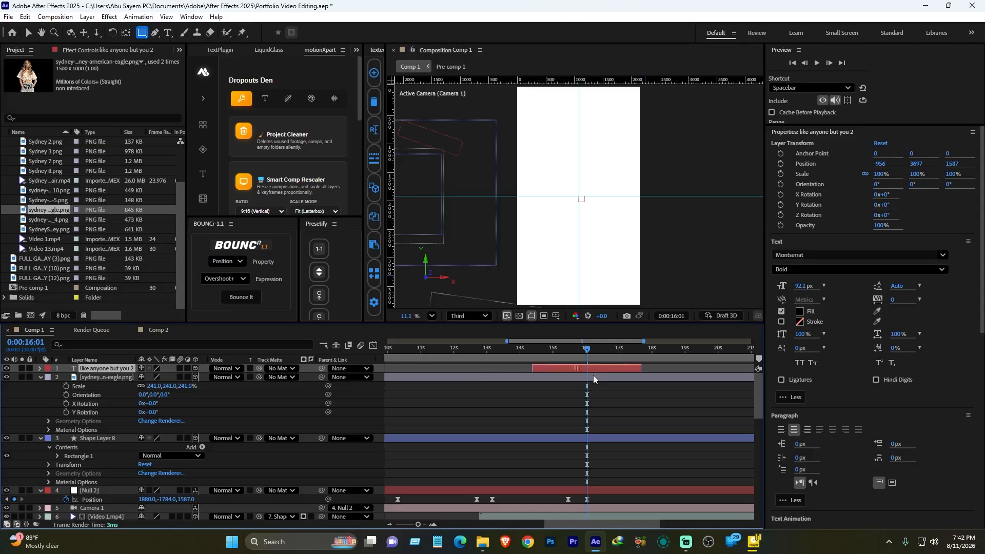
{"action": "left_click_drag", "start_coordinate": [593, 378], "coordinate": [623, 374]}
{"action": "key", "text": "i"}
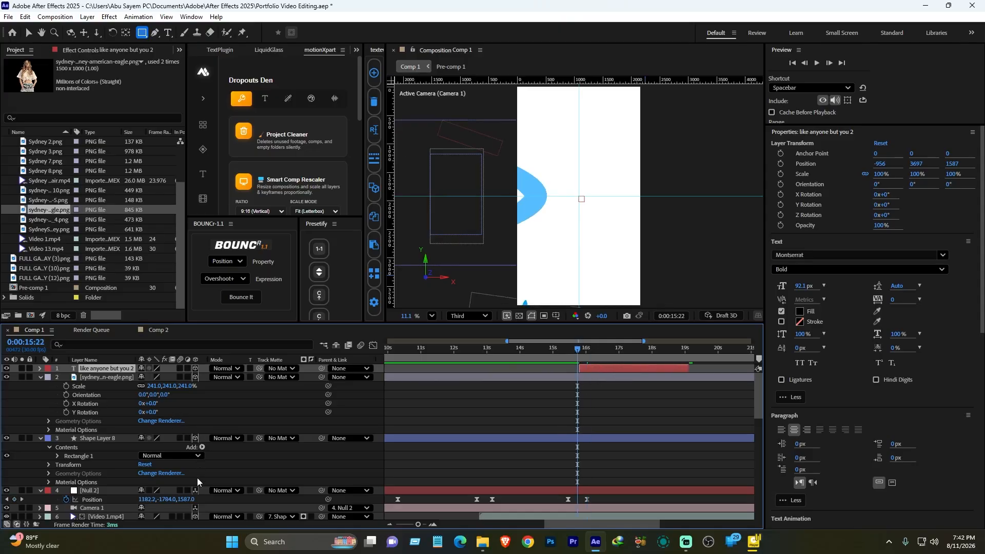
- Set the position of the copied text, the american-eagle portrait and Shape Layer 8 to 1880, -1784, 1587 in the camera's view
{"action": "left_click", "coordinate": [98, 441]}
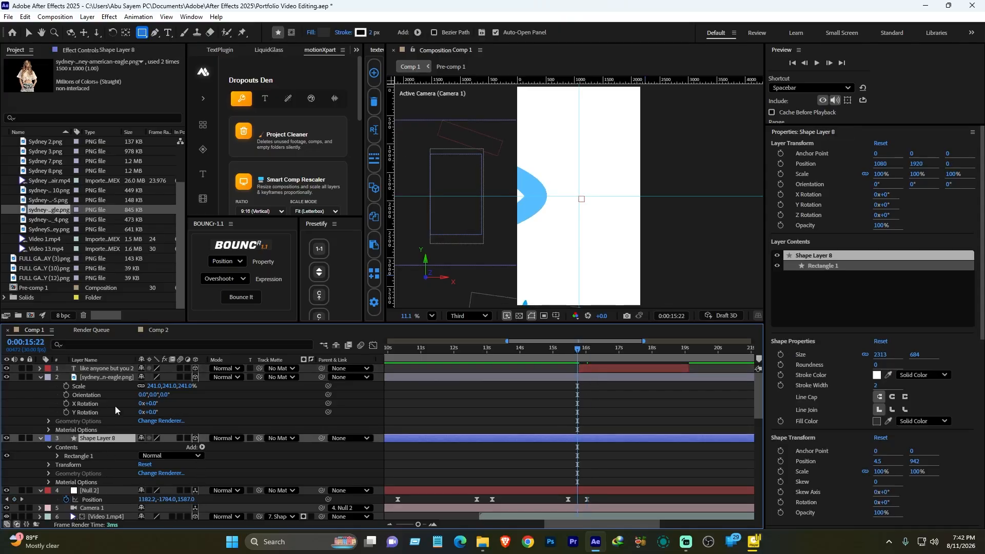
{"action": "left_click", "coordinate": [111, 379]}
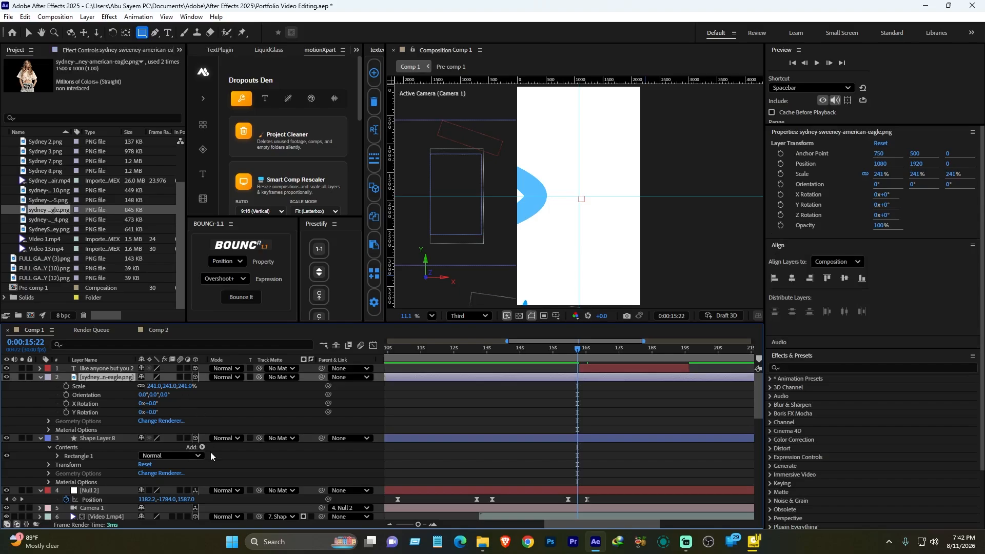
{"action": "key", "text": "ctrl+Up"}
{"action": "left_click", "coordinate": [114, 435]}
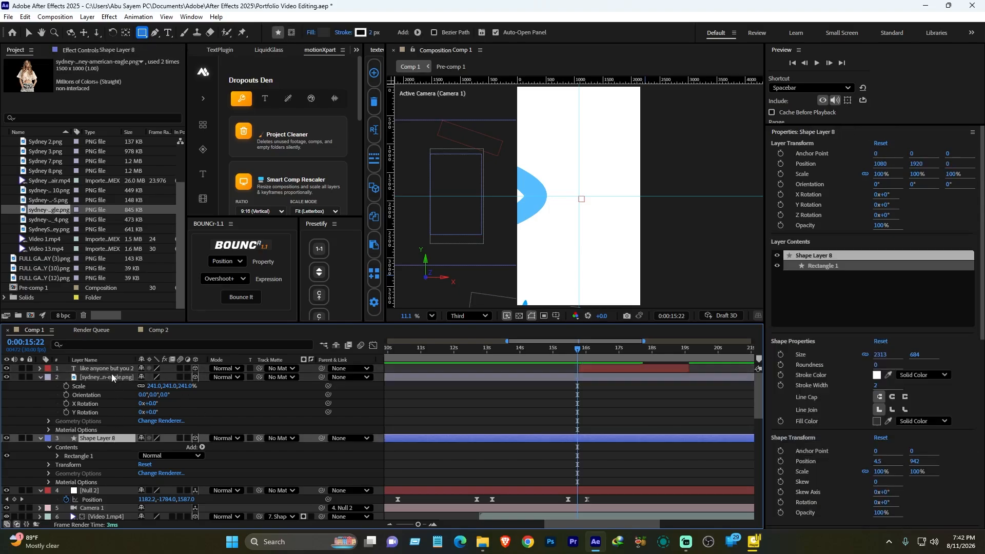
{"action": "left_click", "coordinate": [112, 376], "text": "shift"}
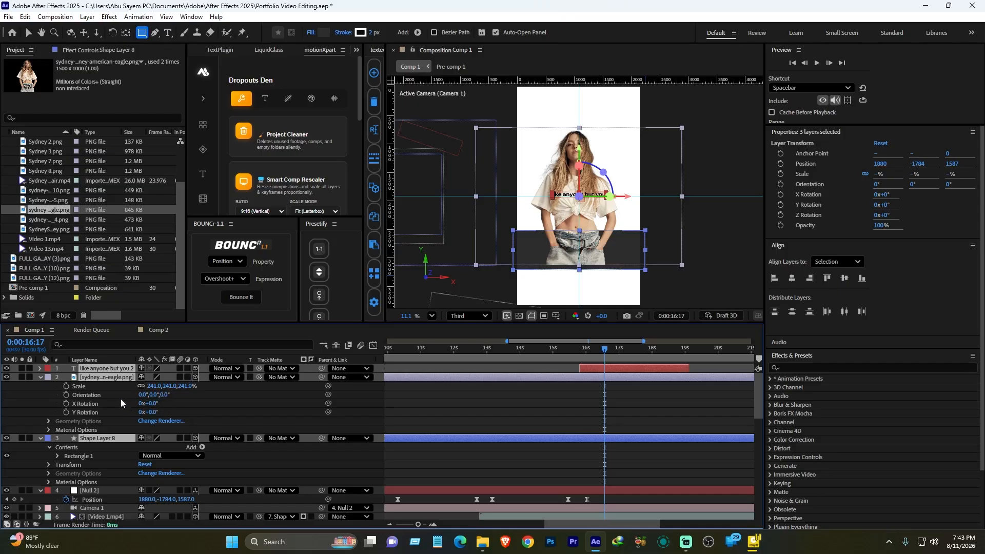
{"action": "left_click", "coordinate": [275, 420]}
- Move the text, portrait and Shape Layer 8 below Camera 1 and start the portrait and shape at about 0:00:15:21
{"action": "left_click", "coordinate": [104, 378]}
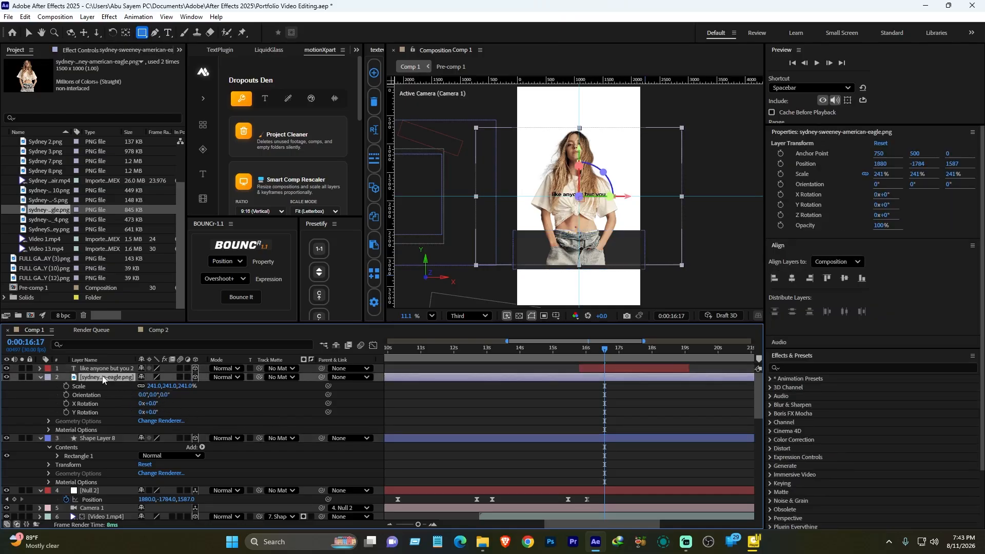
{"action": "left_click", "coordinate": [98, 439], "text": "ctrl"}
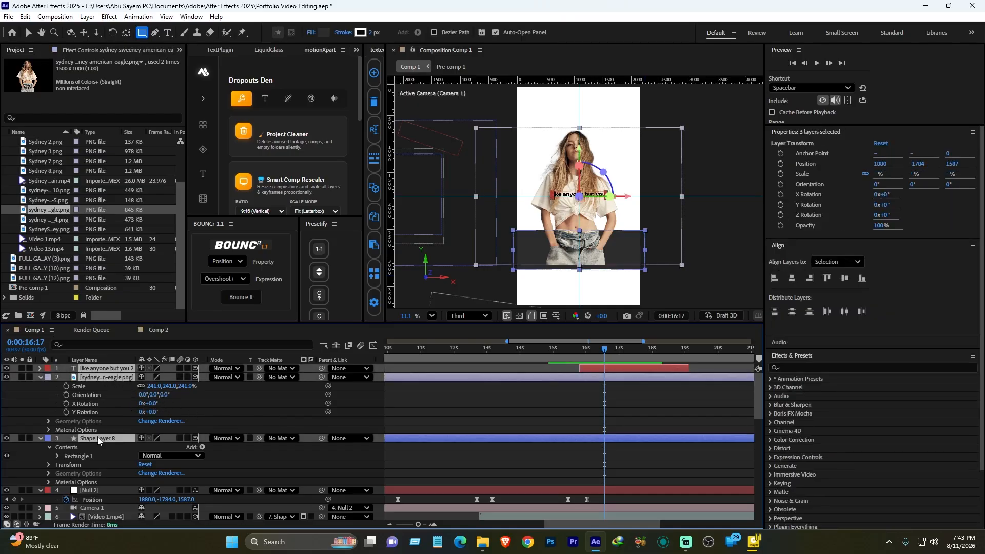
{"action": "left_click", "coordinate": [103, 517], "text": "ctrl"}
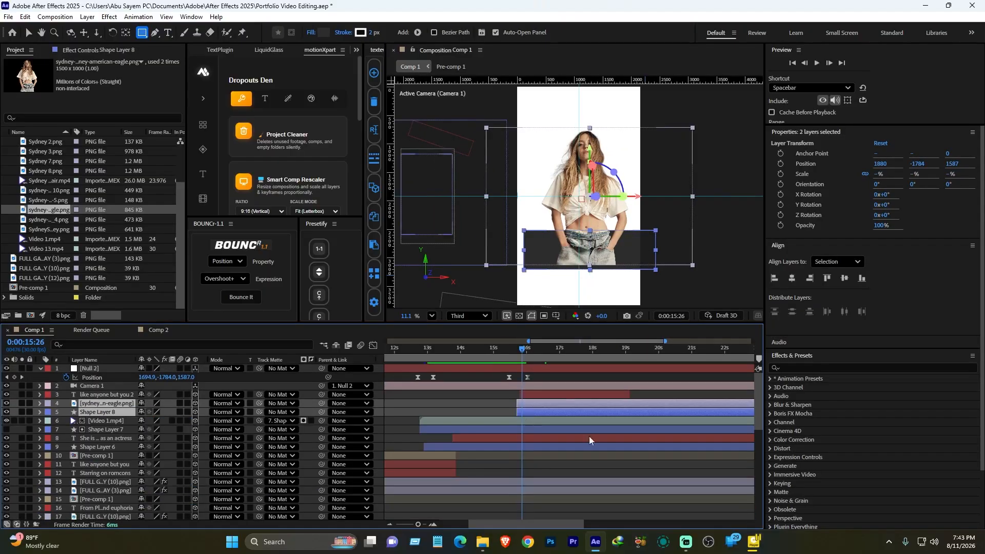
{"action": "left_click", "coordinate": [589, 438]}
- Fade in Shape Layer 8 with Opacity keyframes from 0% at about 0:00:15:26 to 100% at about 0:00:16:03
{"action": "left_click", "coordinate": [112, 414]}
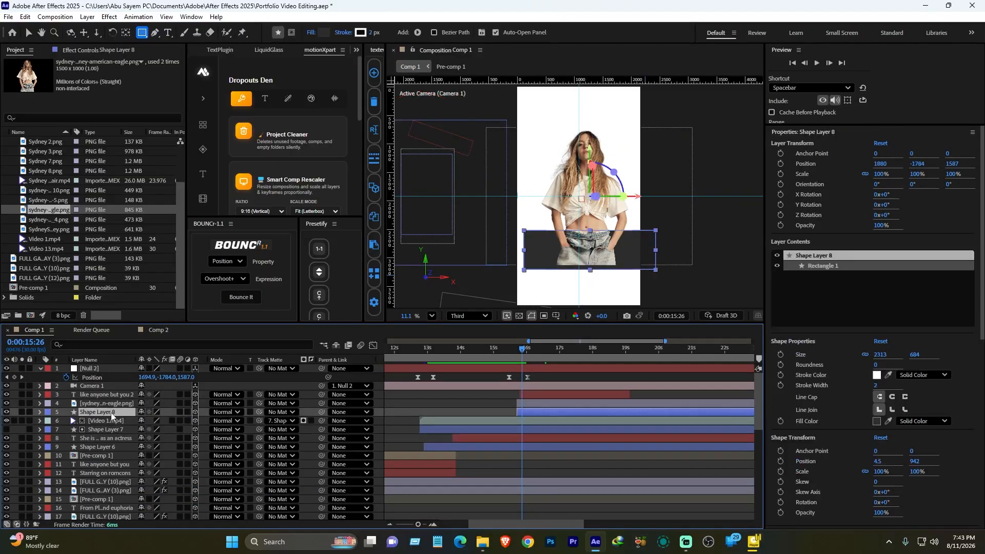
{"action": "key", "text": "t"}
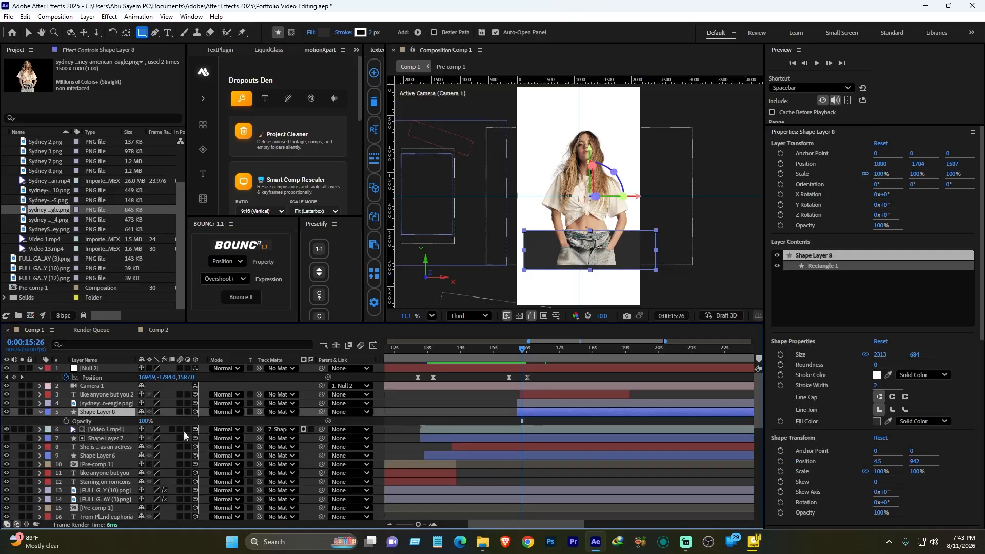
{"action": "left_click", "coordinate": [66, 421]}
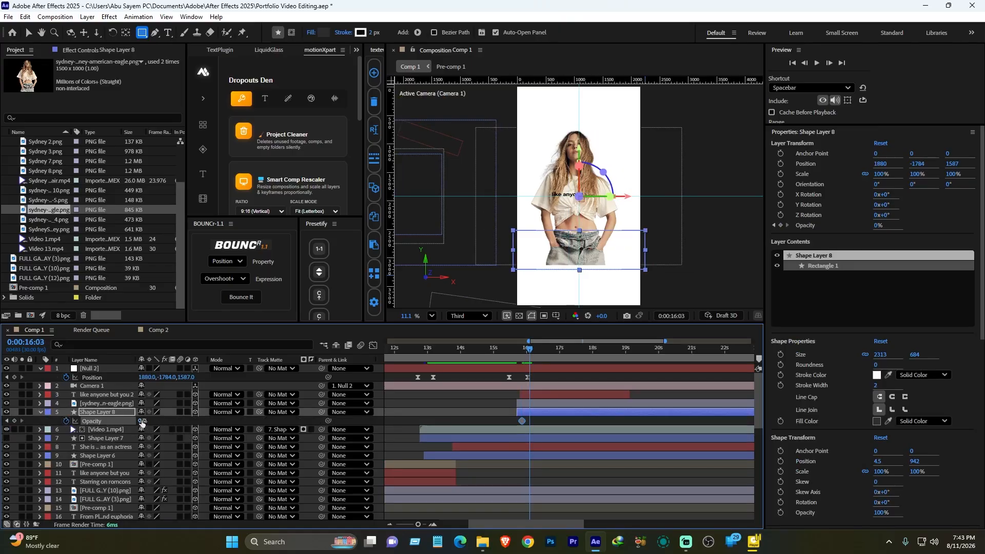
{"action": "left_click_drag", "start_coordinate": [142, 422], "coordinate": [436, 421]}
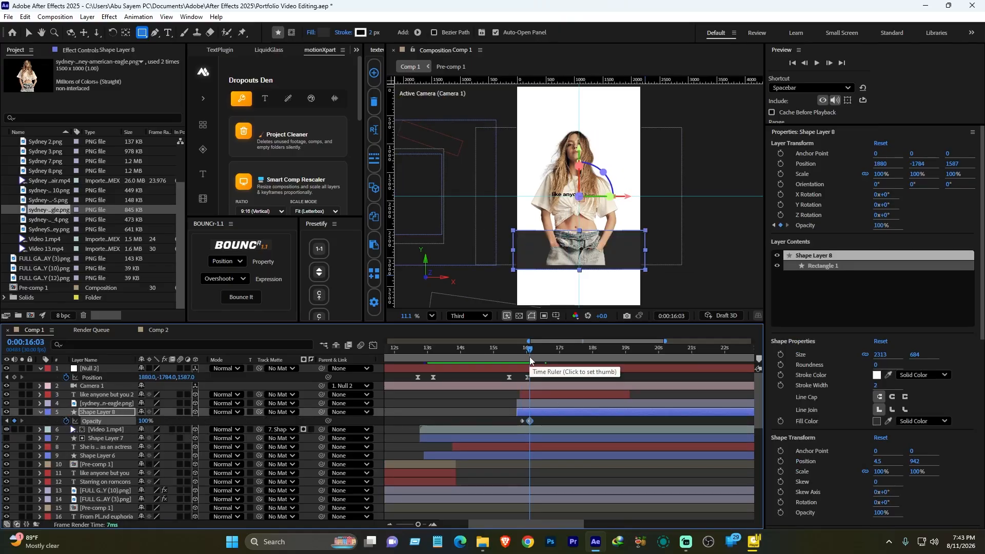
{"action": "left_click", "coordinate": [518, 423]}
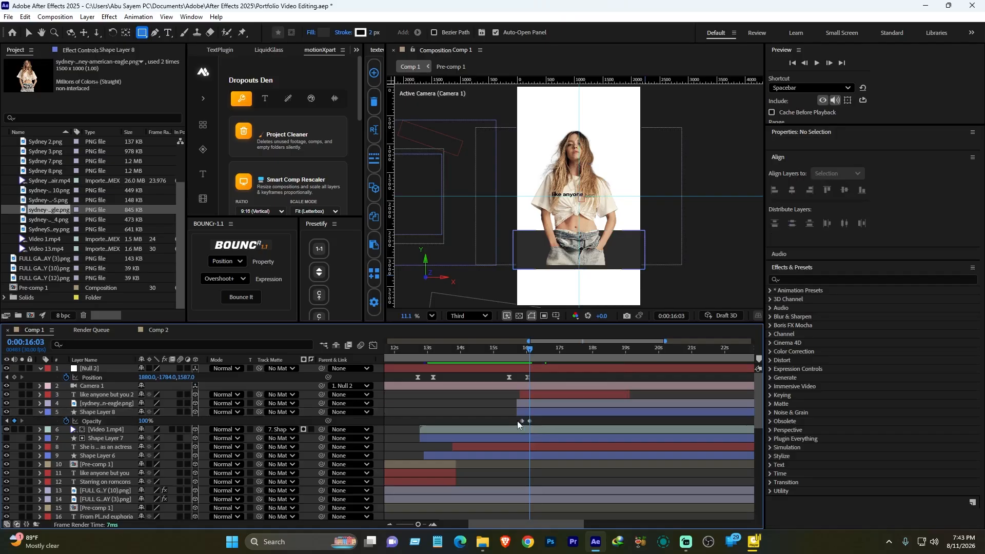
{"action": "left_click", "coordinate": [533, 413]}
{"action": "left_click", "coordinate": [529, 422]}
- Add a Position keyframe to the american-eagle portrait at 0:00:15:21 with Y at 1377, below the frame
{"action": "left_click", "coordinate": [529, 403]}
{"action": "mouse_move", "coordinate": [526, 353]}
{"action": "left_mouse_down"}
{"action": "mouse_move", "coordinate": [531, 360]}
{"action": "mouse_move", "coordinate": [517, 361]}
{"action": "left_mouse_up"}
{"action": "key", "text": "alt+shift+p"}
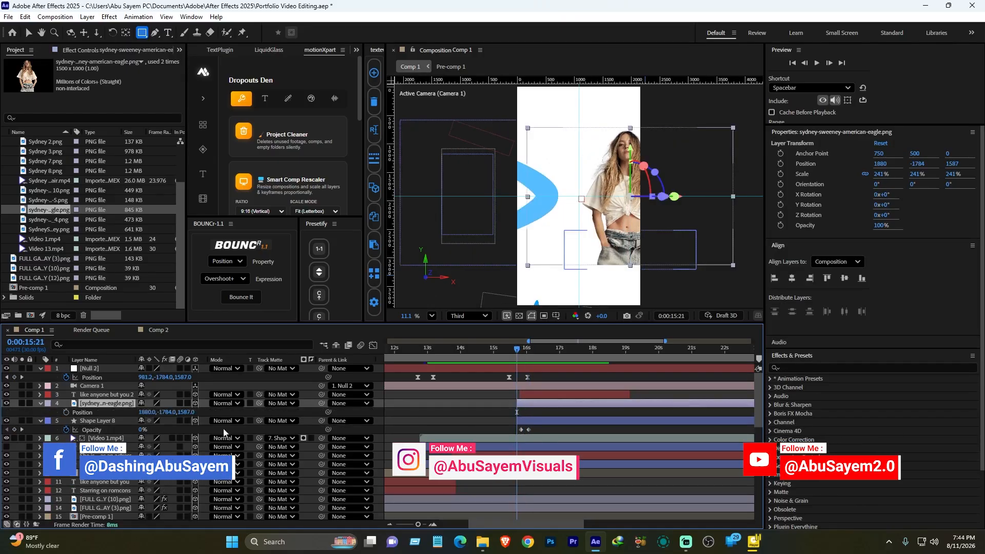
{"action": "left_click_drag", "start_coordinate": [169, 413], "coordinate": [175, 412]}
- Raise the american-eagle portrait to Y position -1050 at 0:00:16:15 so it slides up into the frame
{"action": "left_click_drag", "start_coordinate": [515, 352], "coordinate": [542, 350]}
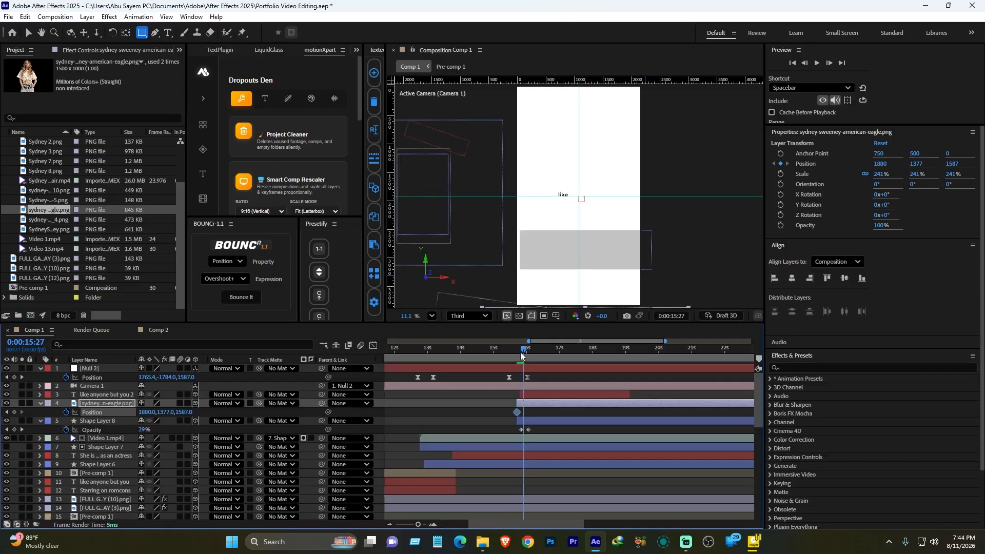
{"action": "left_click_drag", "start_coordinate": [169, 412], "coordinate": [161, 412]}
{"action": "left_click_drag", "start_coordinate": [1, 428], "coordinate": [1, 437]}
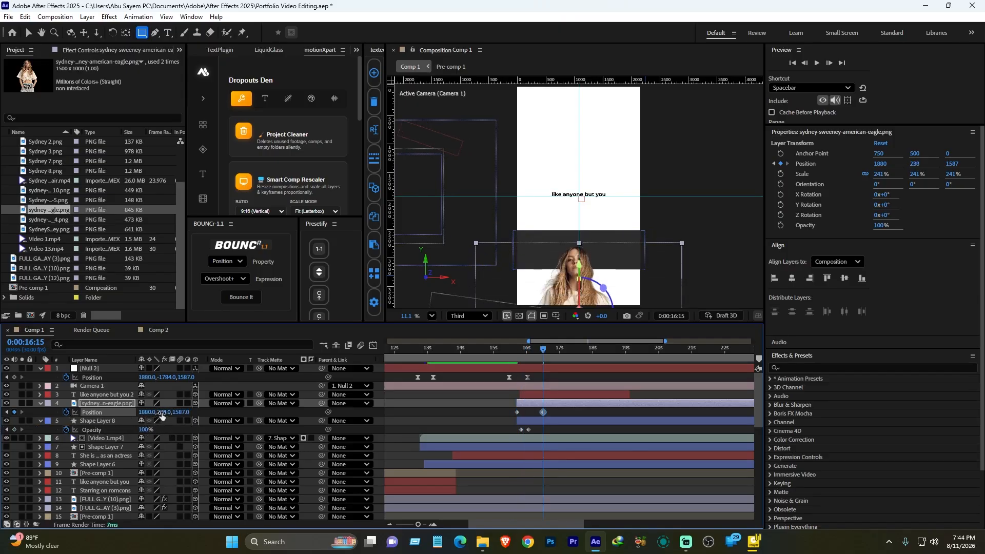
{"action": "left_click_drag", "start_coordinate": [169, 412], "coordinate": [9, 417]}
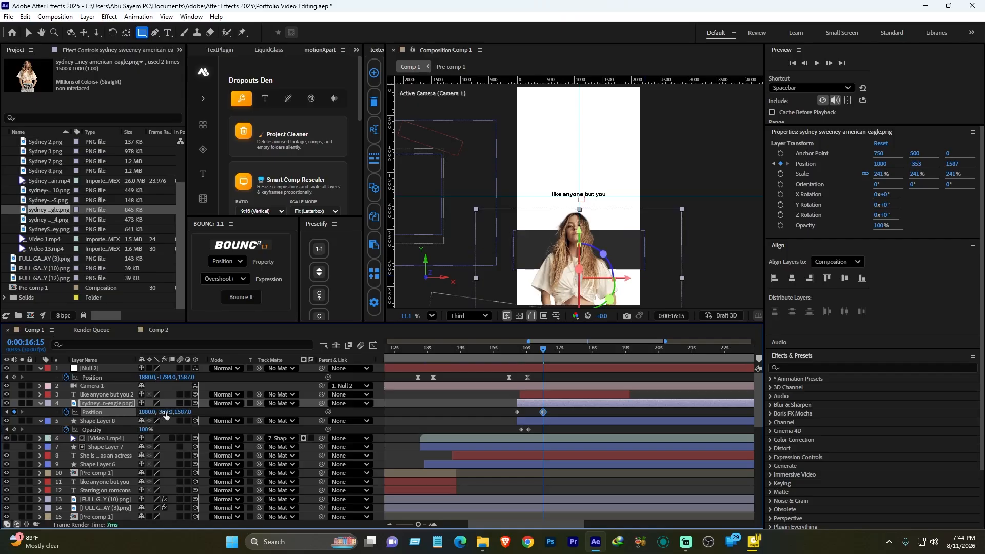
{"action": "left_click_drag", "start_coordinate": [165, 414], "coordinate": [2, 417]}
- Ease the portrait's two Position keyframes and adjust their speed curve in the graph
{"action": "left_click", "coordinate": [600, 472]}
{"action": "left_click_drag", "start_coordinate": [554, 416], "coordinate": [507, 406]}
{"action": "key", "text": "shift+F3"}
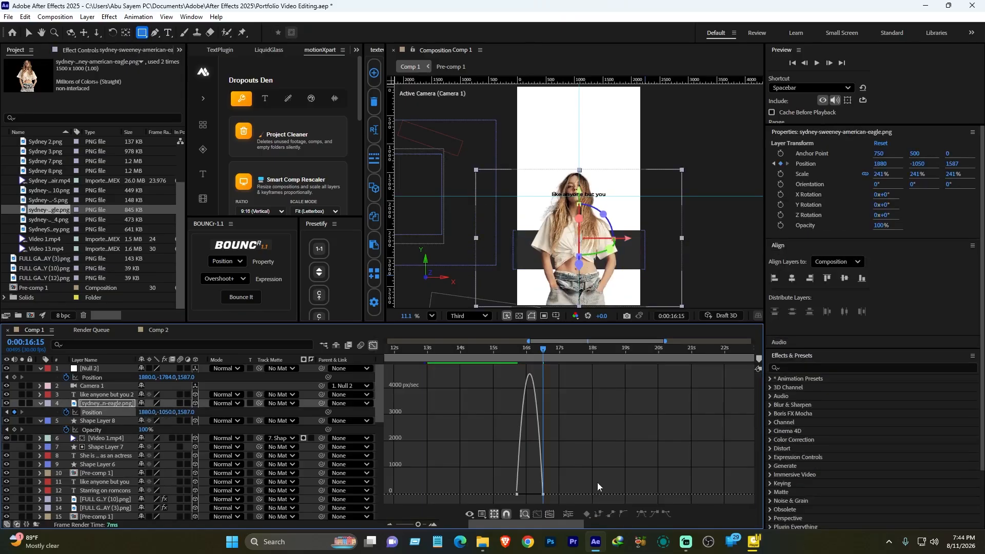
{"action": "left_click_drag", "start_coordinate": [550, 502], "coordinate": [534, 494]}
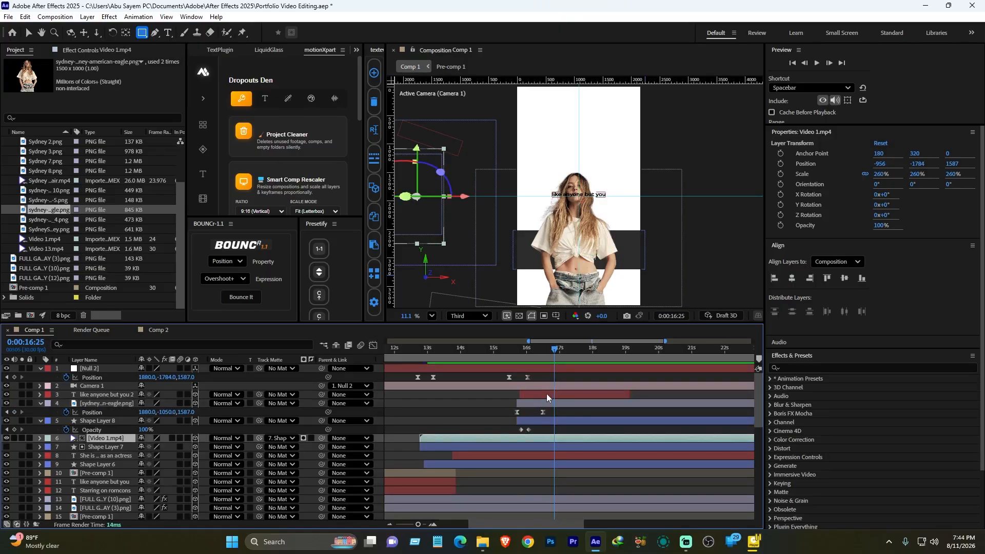
- Shift the "like anyone but you 2" text layer slightly earlier so it starts together with the portrait
{"action": "left_click", "coordinate": [546, 394]}
{"action": "left_click_drag", "start_coordinate": [546, 394], "coordinate": [543, 393]}
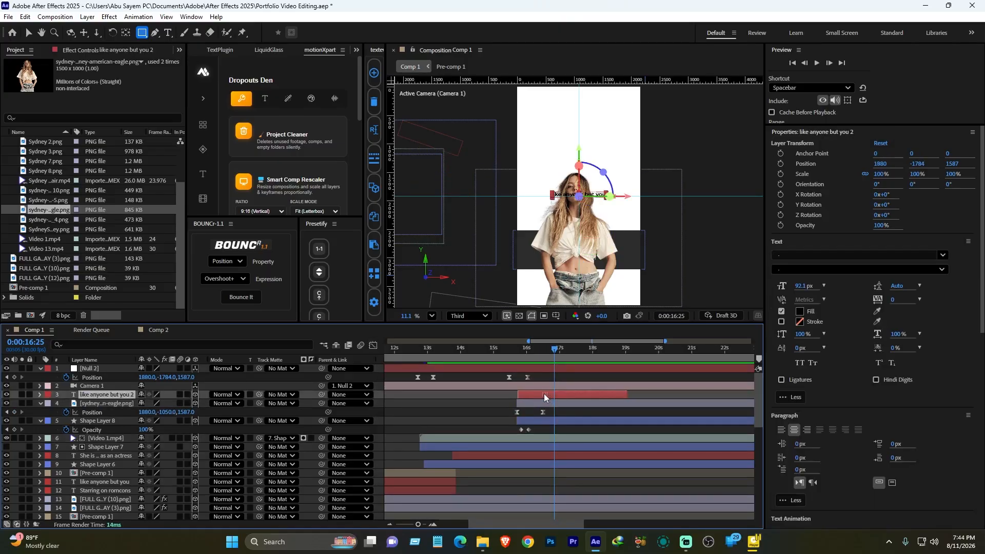
{"action": "key", "text": "j"}
{"action": "left_click", "coordinate": [180, 395]}
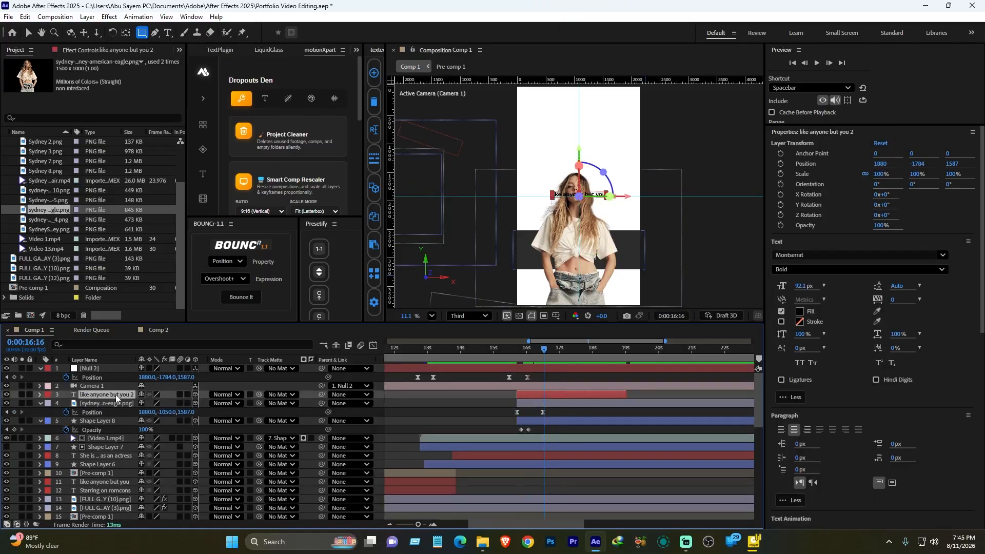
- Move the "like anyone but you 2" text to Y position -3111 and change its wording to "She started like a influencer online"
{"action": "key", "text": "p"}
{"action": "mouse_move", "coordinate": [165, 402]}
{"action": "left_mouse_down"}
{"action": "mouse_move", "coordinate": [131, 401]}
{"action": "mouse_move", "coordinate": [169, 403]}
{"action": "left_mouse_up"}
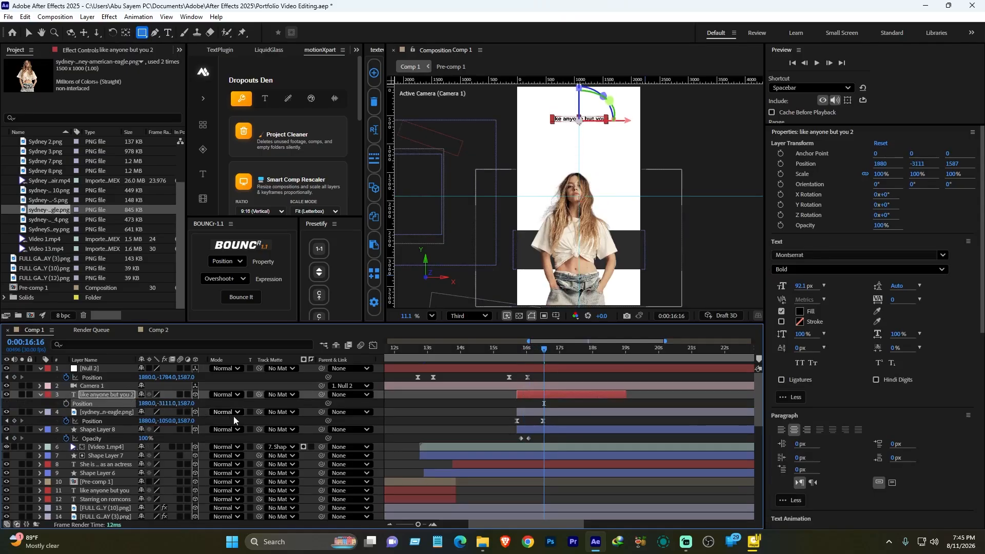
{"action": "double_click", "coordinate": [113, 395]}
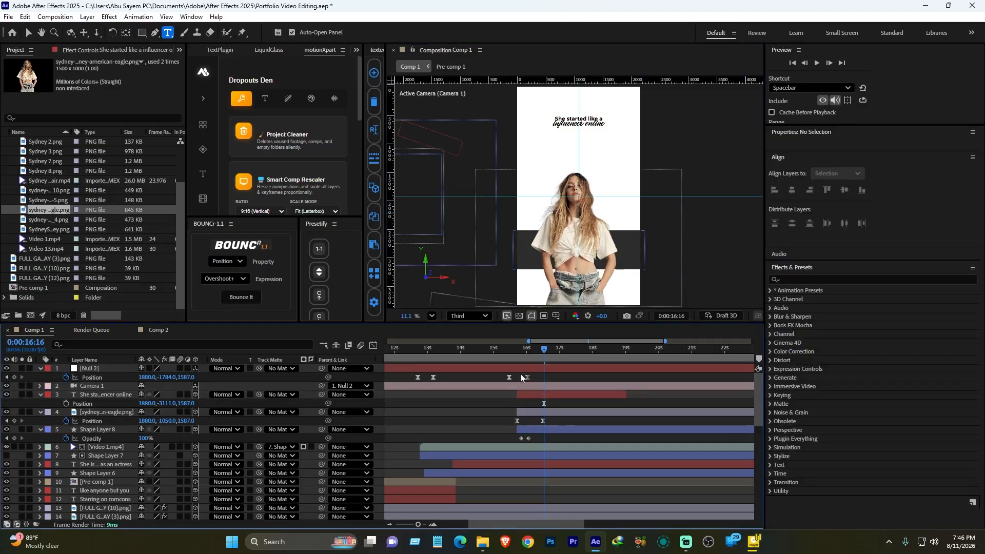
- Play back the new text animation and extend the "She started like a influencer online" layer to just before 0:00:21:00
{"action": "mouse_move", "coordinate": [533, 356]}
{"action": "left_mouse_down"}
{"action": "mouse_move", "coordinate": [518, 354]}
{"action": "mouse_move", "coordinate": [532, 358]}
{"action": "left_mouse_up"}
{"action": "key", "text": "space"}
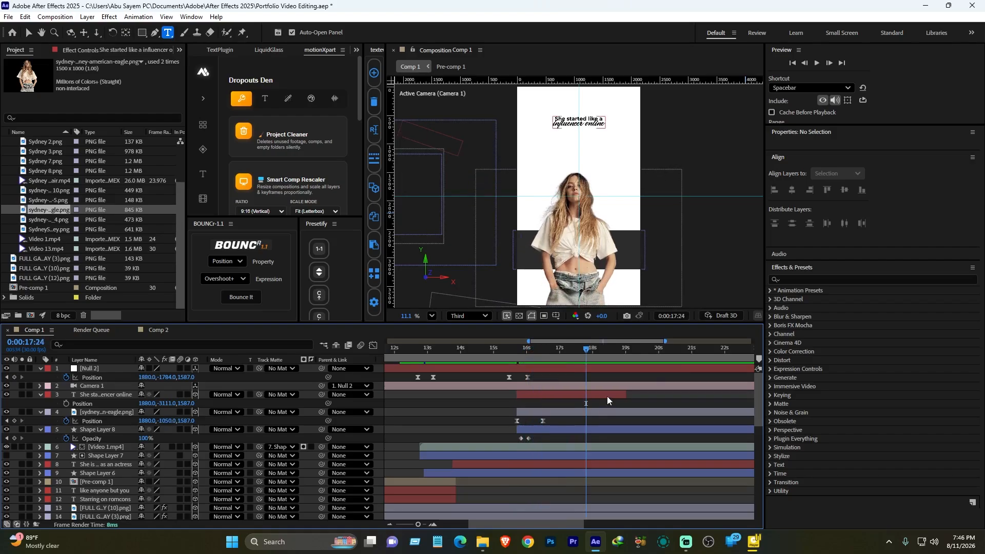
{"action": "left_click_drag", "start_coordinate": [628, 393], "coordinate": [687, 395]}
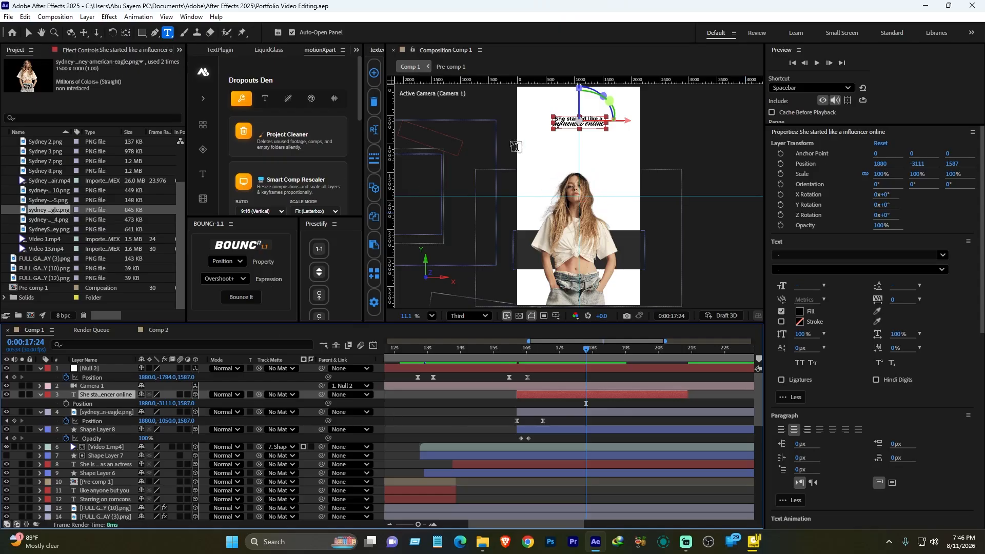
- Add a "but today" text beside the portrait and duplicate it twice, rewording the copies to "Sydney Sweny" and "Hollywood on her own terma"
{"action": "left_click", "coordinate": [529, 181]}
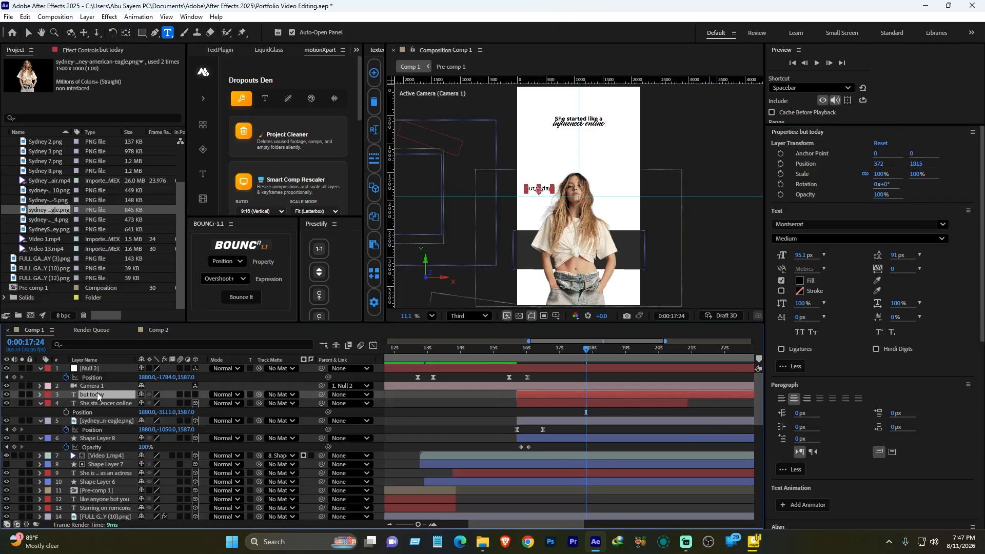
{"action": "key", "text": "ctrl+d"}
{"action": "key", "text": "ctrl+d"}
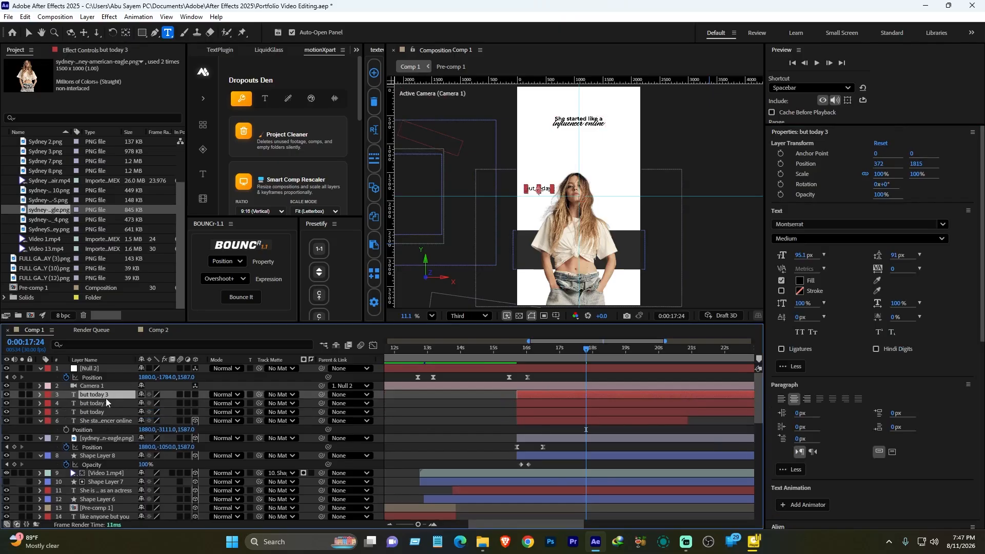
{"action": "left_click", "coordinate": [108, 403]}
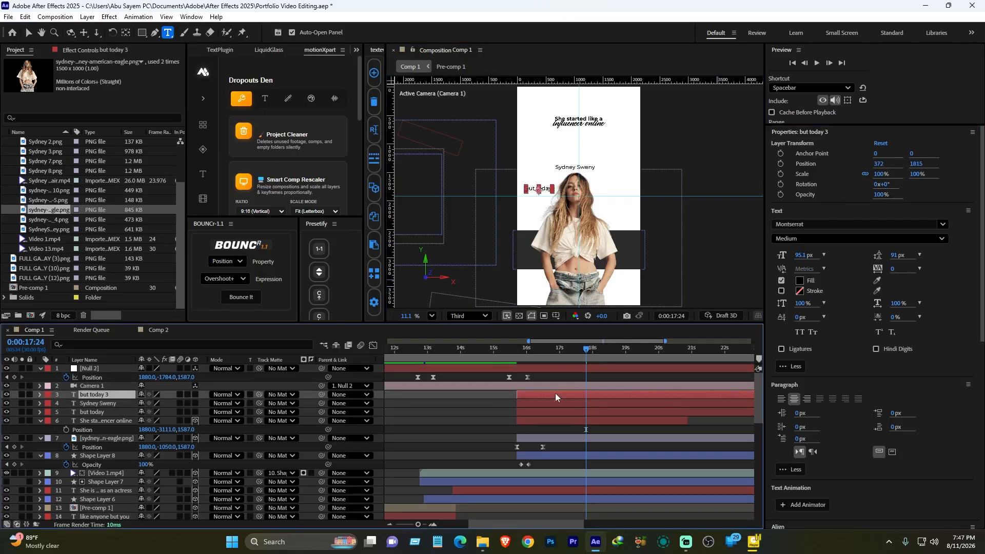
{"action": "left_click", "coordinate": [555, 395]}
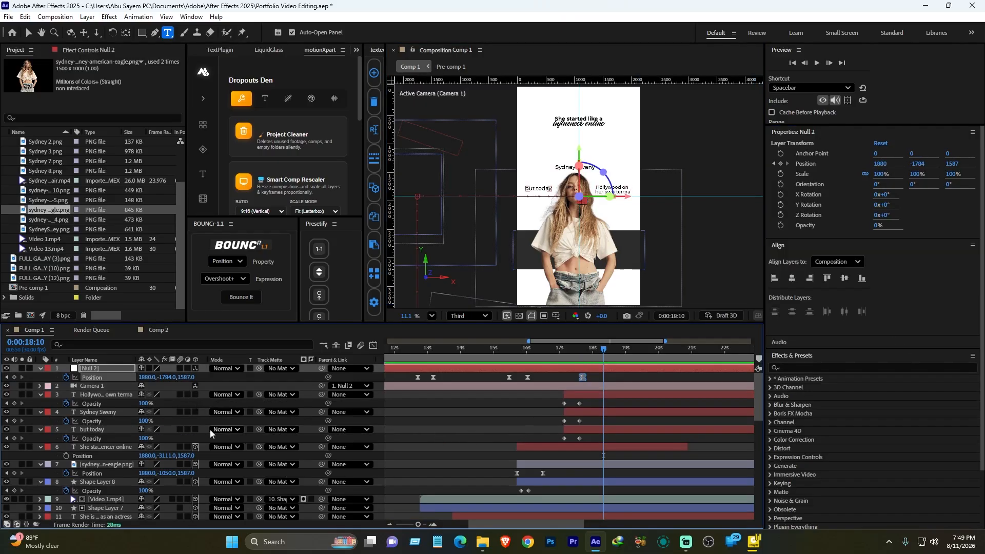
- Make the three small text layers around the portrait 3D and set their Position to 1880, -1784, 1587
{"action": "left_click", "coordinate": [195, 429]}
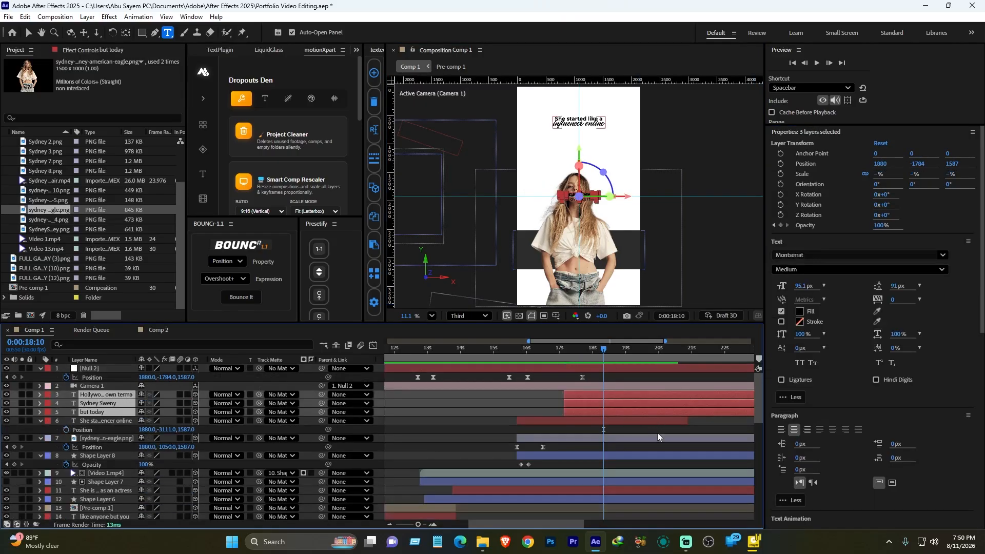
{"action": "left_click", "coordinate": [658, 432]}
{"action": "left_click", "coordinate": [608, 412]}
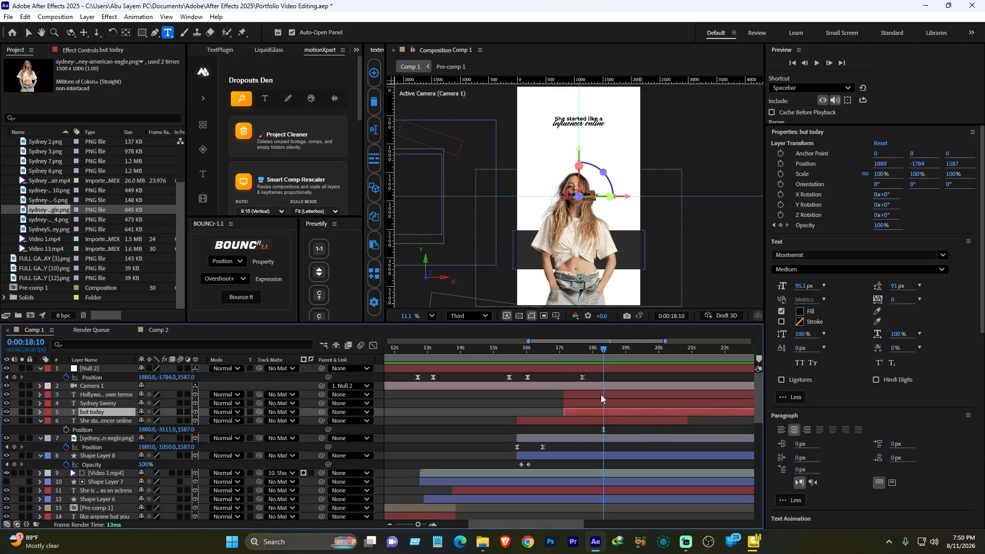
{"action": "left_click", "coordinate": [601, 395], "text": "shift"}
{"action": "left_click_drag", "start_coordinate": [896, 170], "coordinate": [548, 173]}
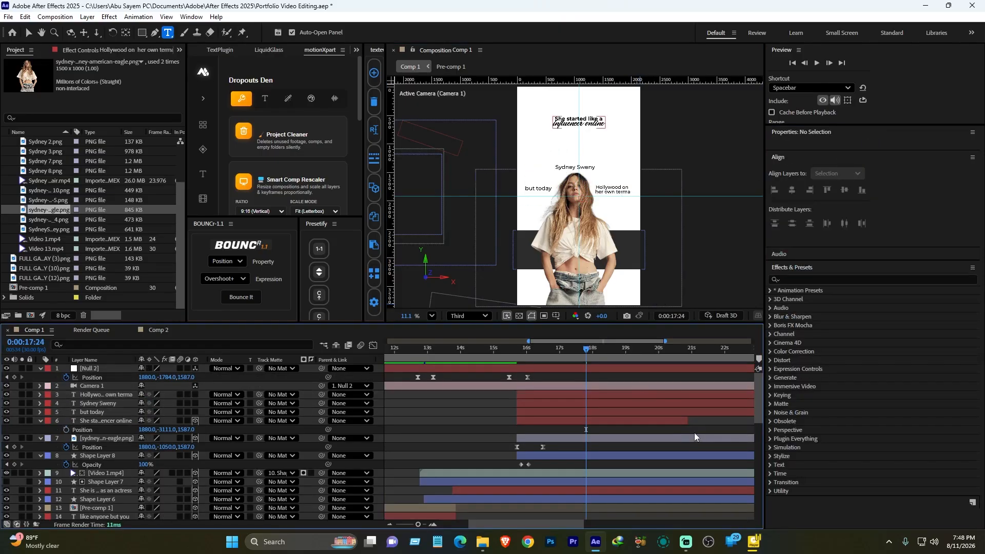
- Start the three small text layers at 0:00:17:04 and fade their Opacity from 0% there to 100% at 0:00:17:18
{"action": "left_click", "coordinate": [514, 355]}
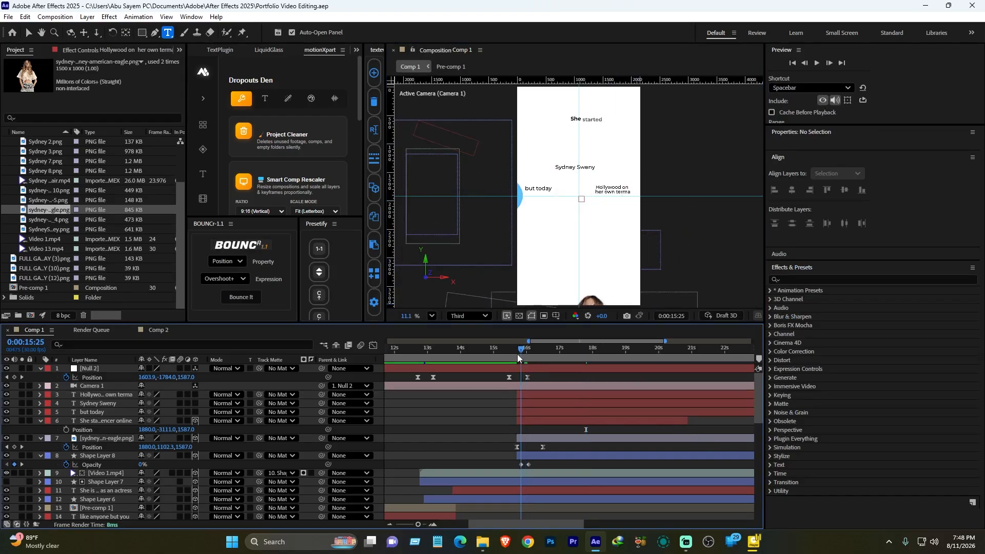
{"action": "left_click_drag", "start_coordinate": [515, 356], "coordinate": [517, 358]}
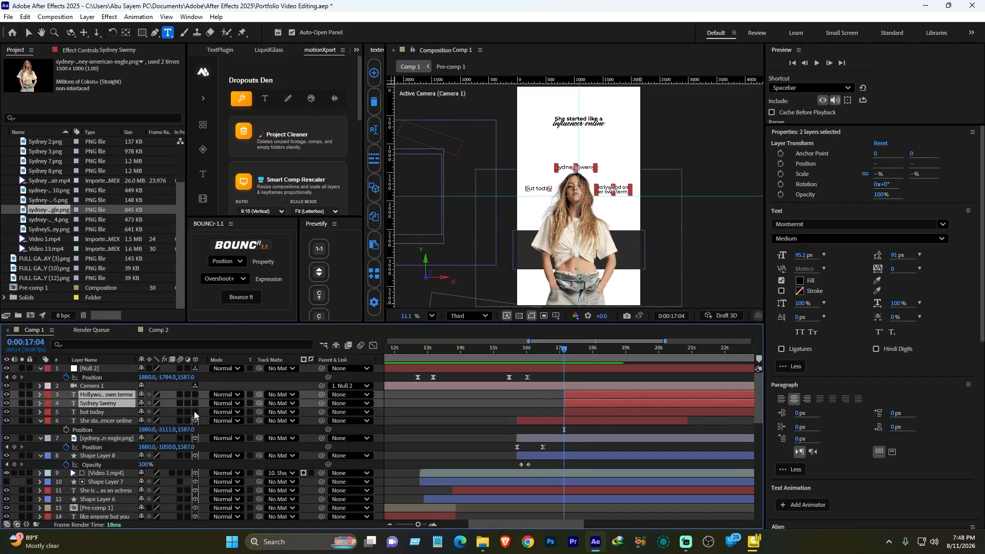
{"action": "left_click", "coordinate": [101, 412]}
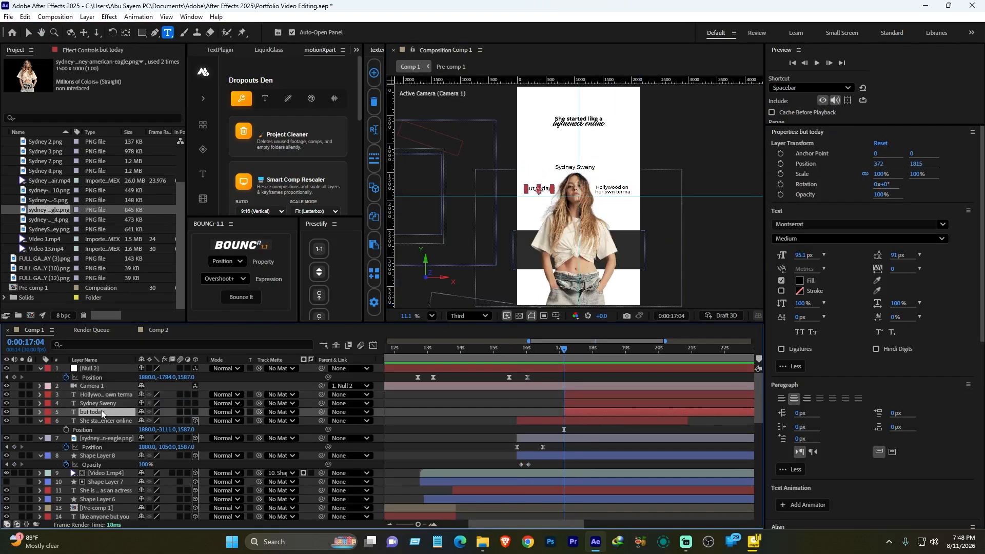
{"action": "left_click", "coordinate": [102, 395], "text": "ctrl"}
{"action": "left_click", "coordinate": [103, 402], "text": "ctrl"}
{"action": "key", "text": "t"}
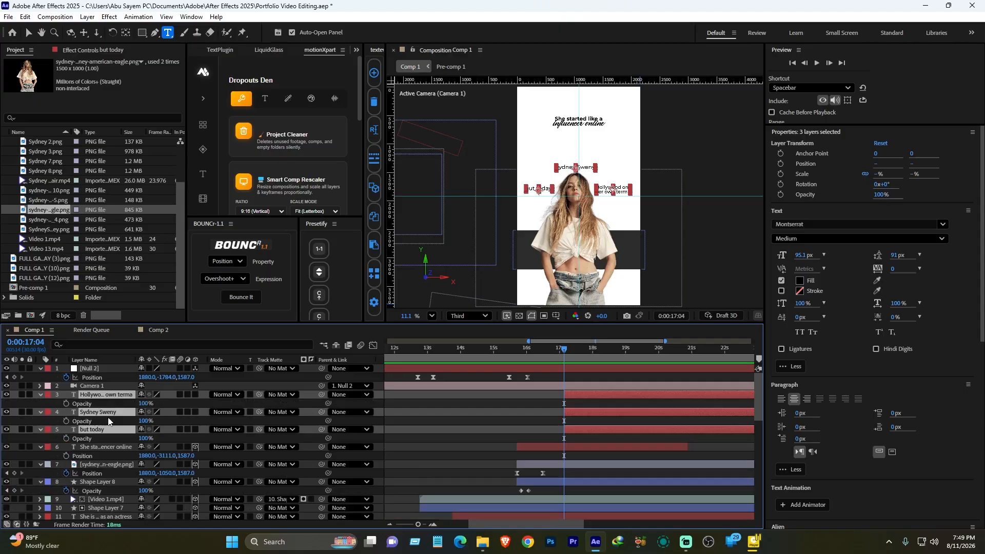
{"action": "left_click", "coordinate": [67, 421]}
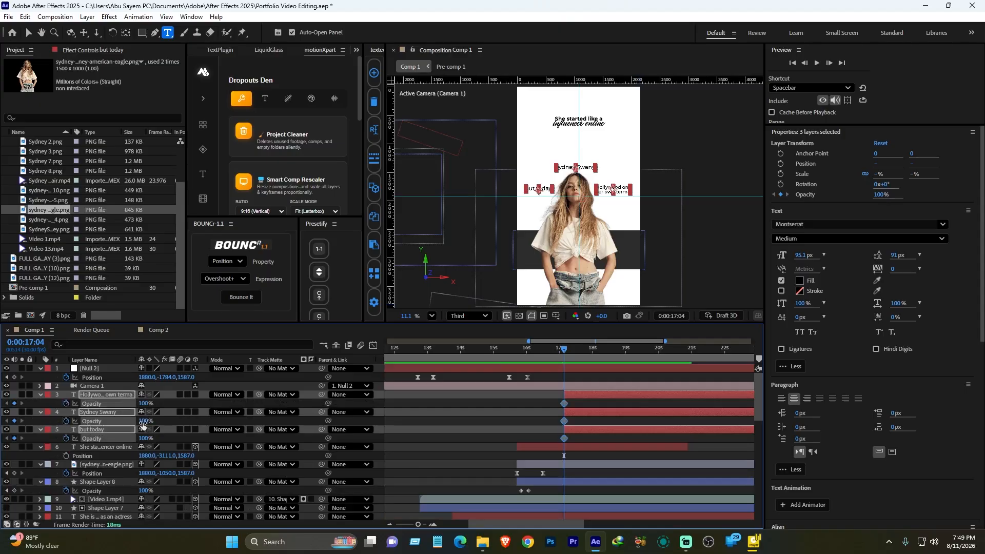
{"action": "left_click_drag", "start_coordinate": [144, 420], "coordinate": [3, 419]}
{"action": "key", "text": "space"}
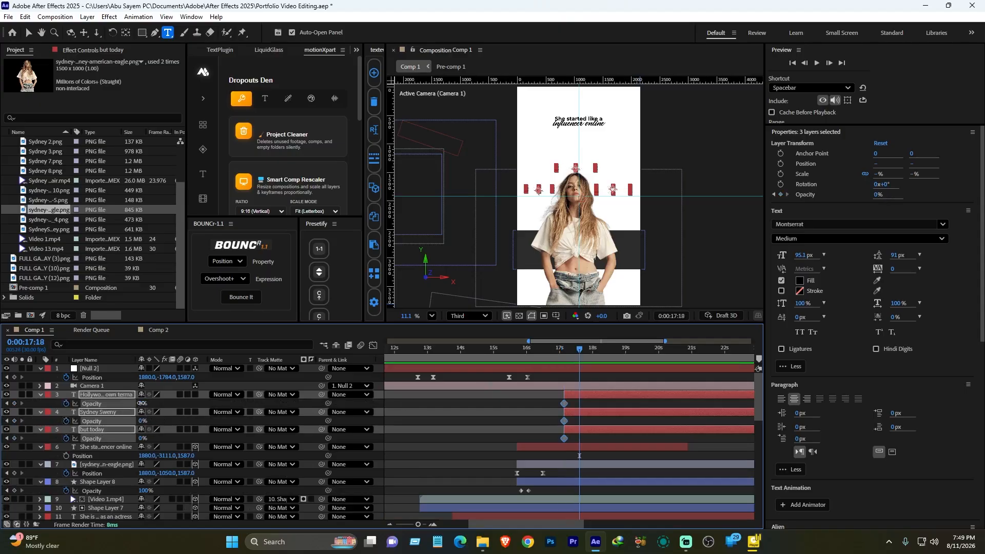
{"action": "left_click_drag", "start_coordinate": [141, 404], "coordinate": [232, 404]}
- Add a holding Position keyframe to Null 2 at 0:00:17:25 and shift it to 0:00:17:21 after previewing the fade-in
{"action": "mouse_move", "coordinate": [571, 352]}
{"action": "left_mouse_down"}
{"action": "mouse_move", "coordinate": [598, 355]}
{"action": "mouse_move", "coordinate": [587, 353]}
{"action": "left_mouse_up"}
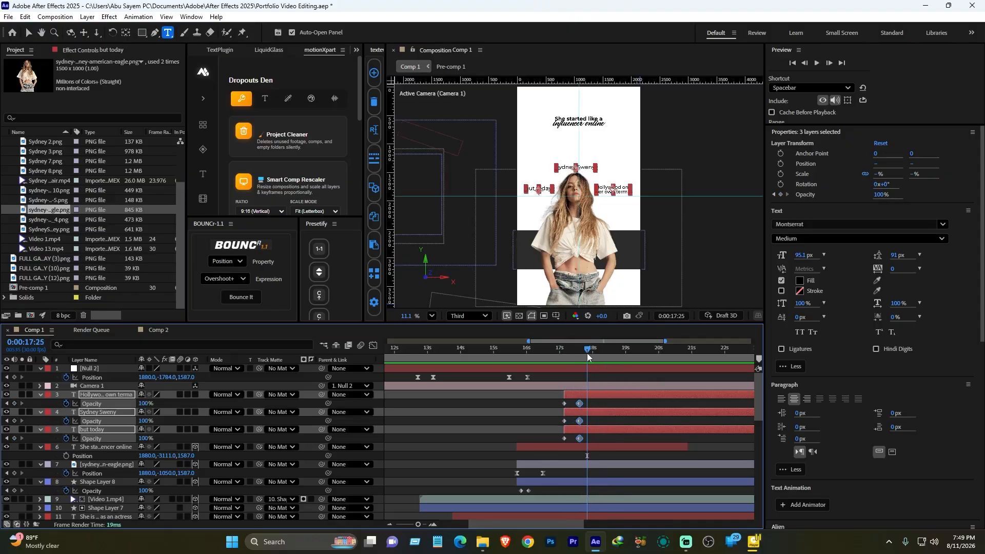
{"action": "left_click", "coordinate": [14, 377]}
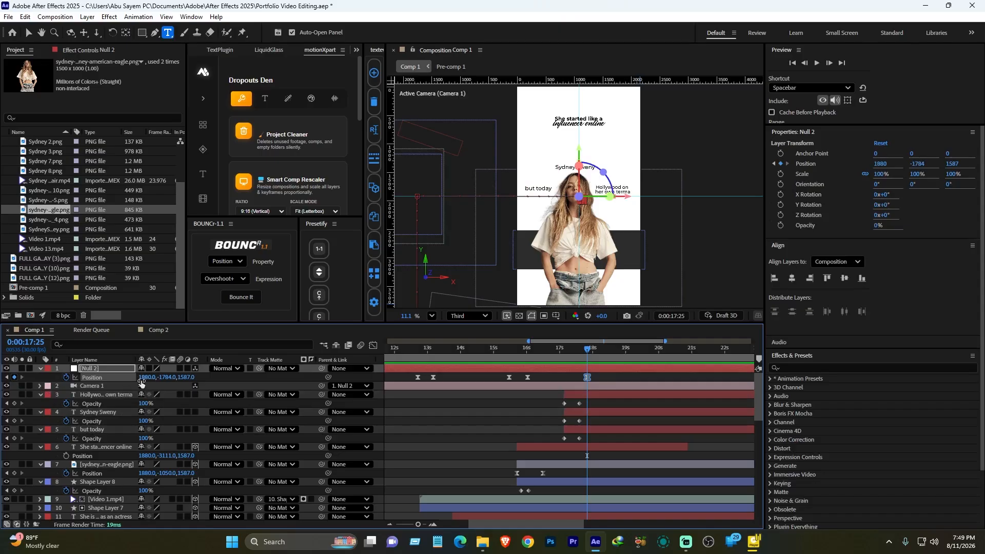
{"action": "left_click_drag", "start_coordinate": [596, 353], "coordinate": [606, 356]}
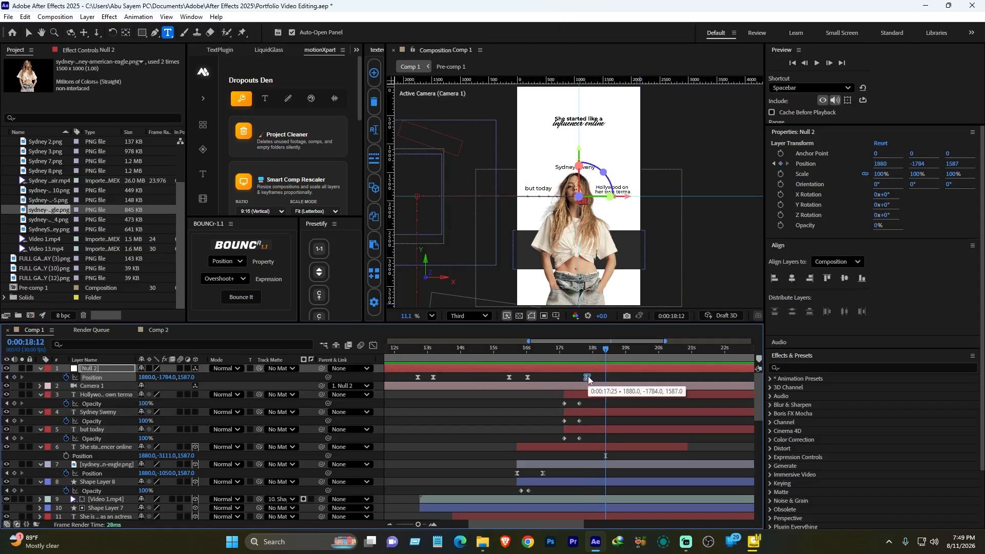
{"action": "left_click", "coordinate": [564, 351]}
{"action": "key", "text": "space"}
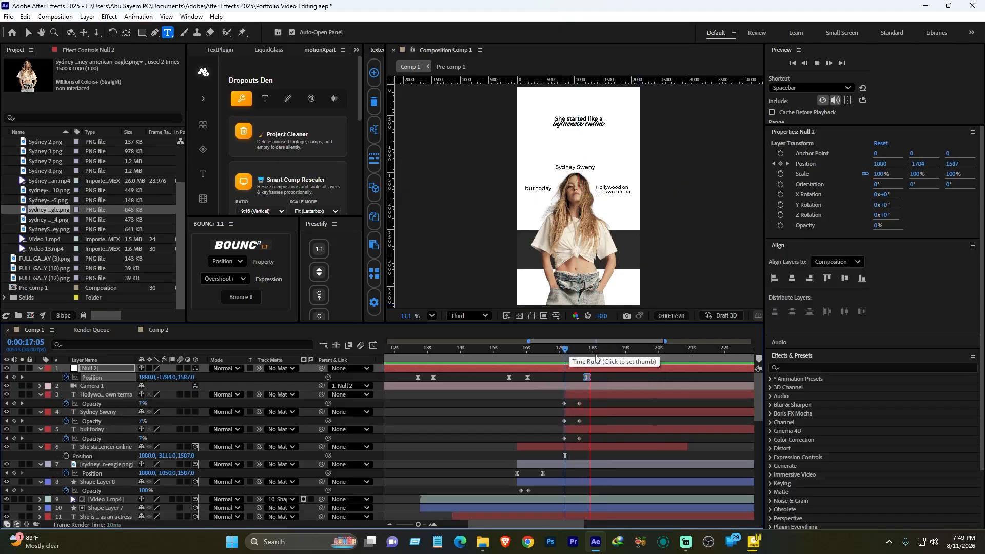
{"action": "key", "text": "space"}
{"action": "mouse_move", "coordinate": [614, 353]}
{"action": "left_mouse_down"}
{"action": "mouse_move", "coordinate": [583, 378]}
{"action": "mouse_move", "coordinate": [604, 353]}
{"action": "left_mouse_up"}
{"action": "left_click", "coordinate": [599, 354]}
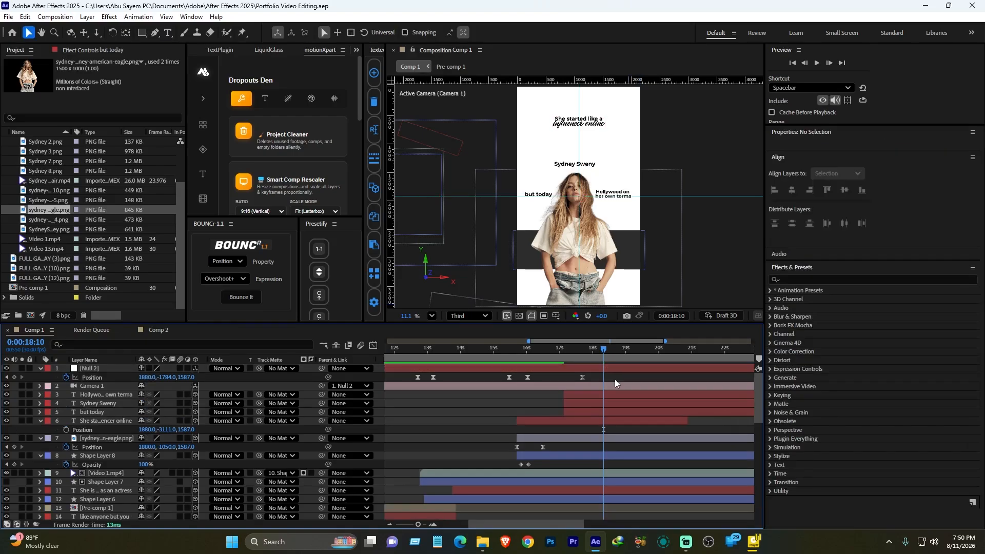
- Set the Null 2 Position to 1451, -1784, 2354 at 0:00:18:14 so the camera pushes in toward "but today"
{"action": "left_click", "coordinate": [592, 349]}
{"action": "left_click_drag", "start_coordinate": [593, 351], "coordinate": [583, 353]}
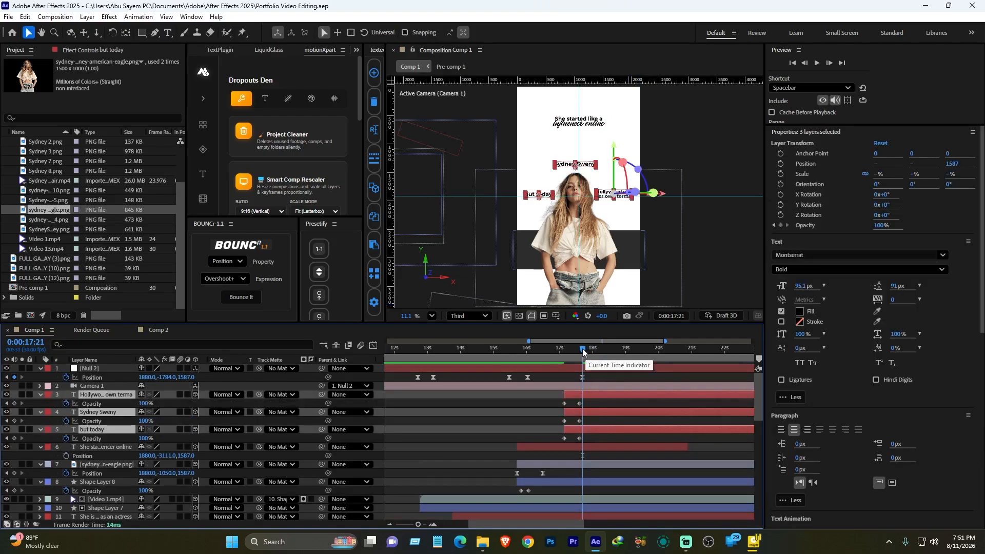
{"action": "left_click_drag", "start_coordinate": [582, 350], "coordinate": [588, 350]}
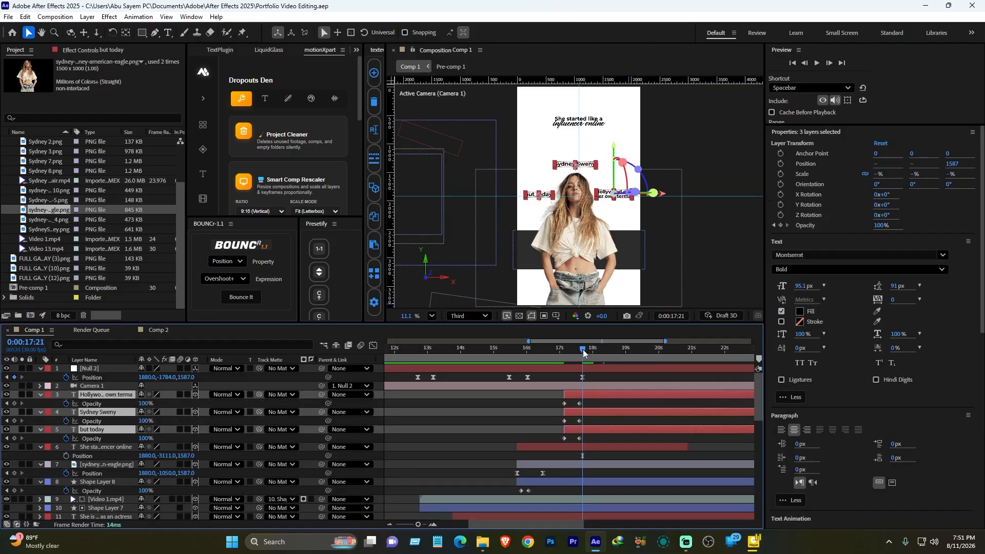
{"action": "key", "text": "space"}
{"action": "key", "text": "space"}
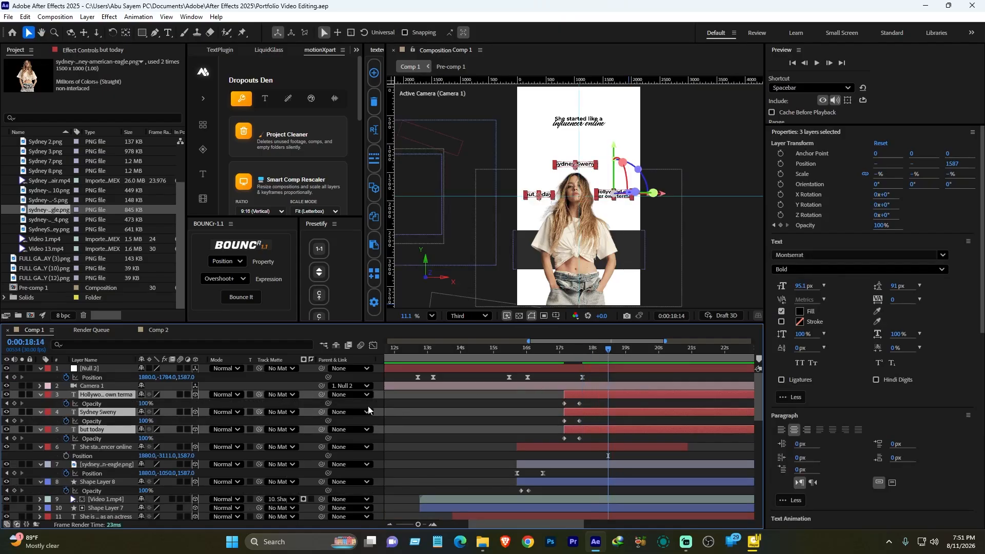
{"action": "left_click_drag", "start_coordinate": [146, 378], "coordinate": [93, 396]}
{"action": "key", "text": "ctrl+z"}
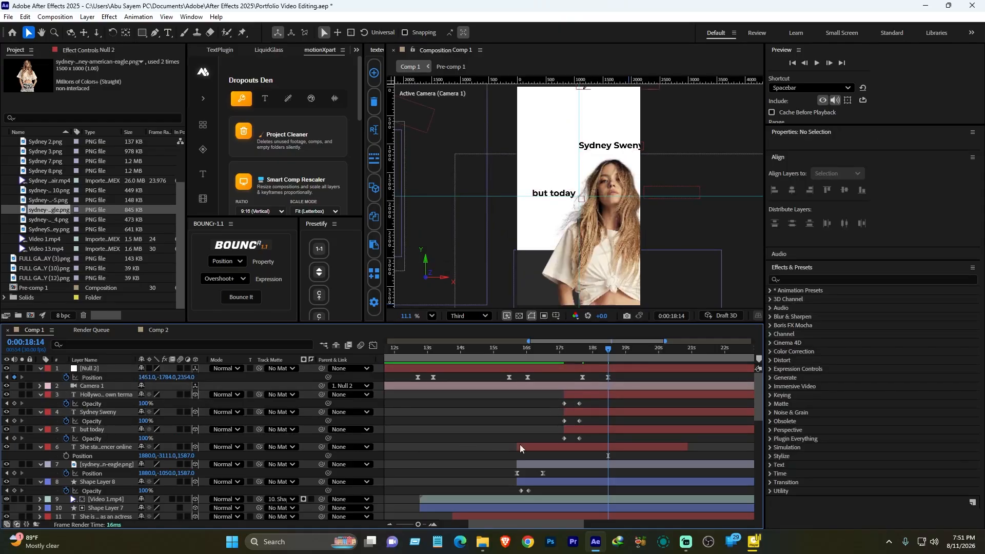
- Shift the "but today" layer to start at 0:00:18:00 and add a Null 2 Position keyframe at 0:00:19:05
{"action": "left_click_drag", "start_coordinate": [583, 427], "coordinate": [608, 429]}
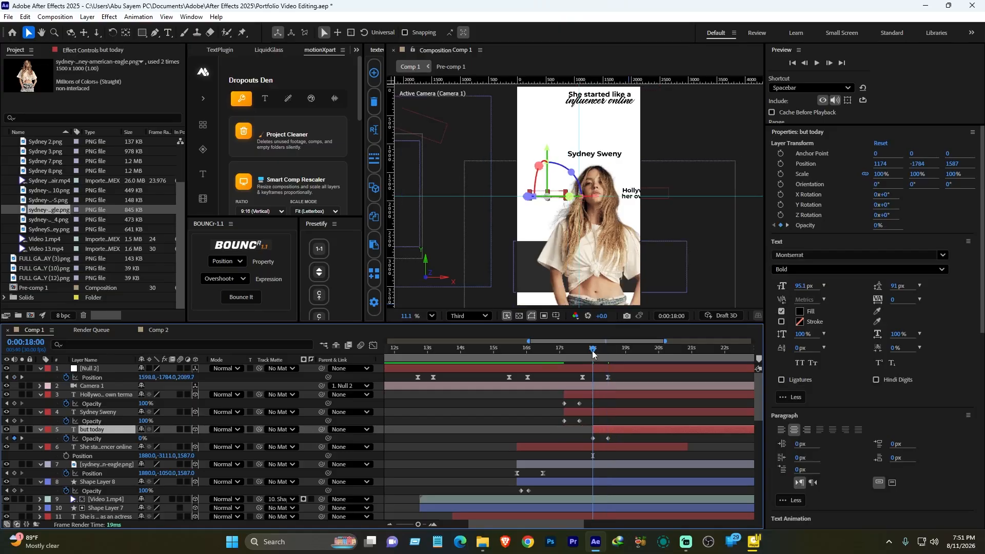
{"action": "left_click_drag", "start_coordinate": [592, 353], "coordinate": [631, 353]}
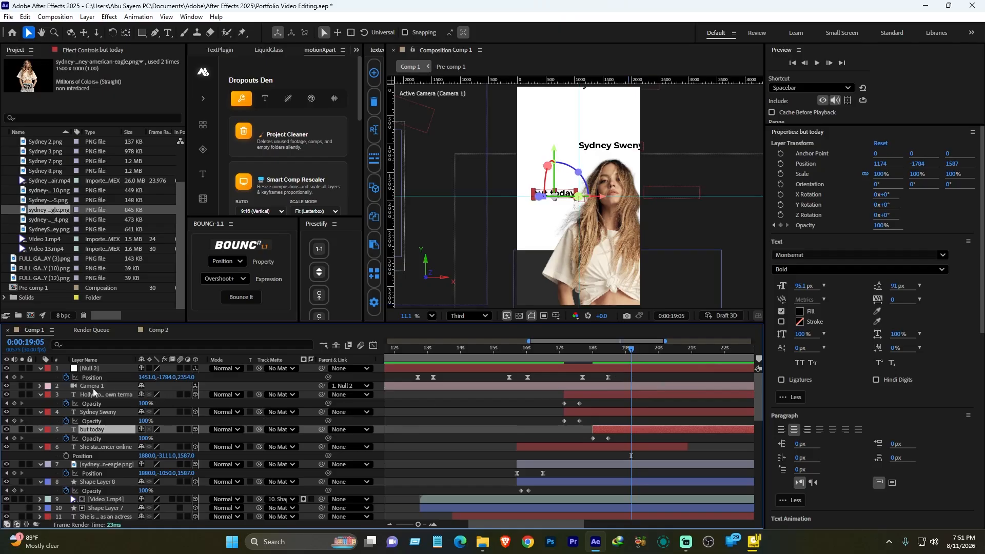
{"action": "left_click", "coordinate": [17, 377]}
- Change the Null 2 Position at 0:00:18:14 to 1253, -1718, 2709 to bring the camera closer to "but today"
{"action": "left_click", "coordinate": [609, 356]}
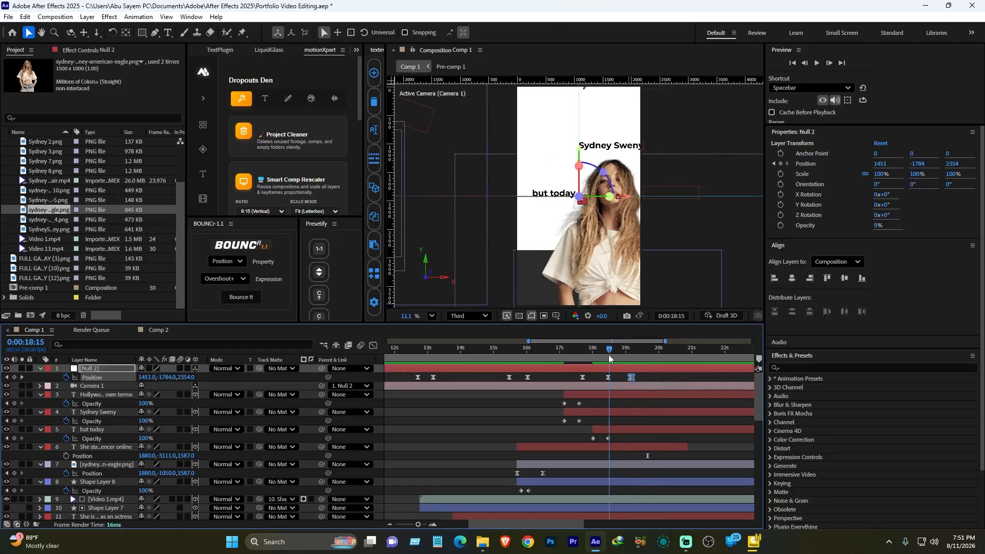
{"action": "left_click_drag", "start_coordinate": [607, 357], "coordinate": [608, 350]}
{"action": "key", "text": "ctrl+v"}
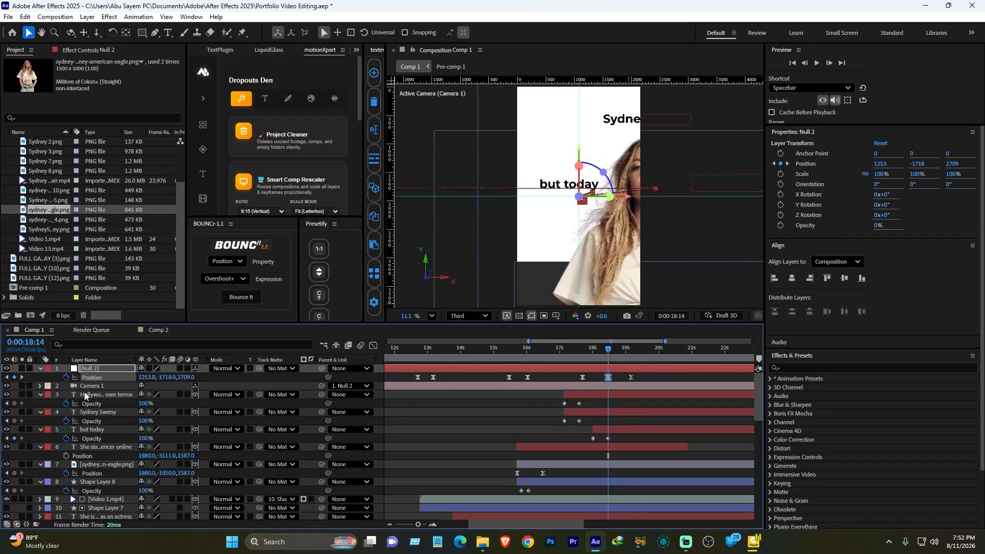
- Delete the Null 2 Position keyframe at 0:00:19:05 and play back the composition from 0:00:18:14
{"action": "left_click_drag", "start_coordinate": [608, 352], "coordinate": [625, 355]}
{"action": "key", "text": "j"}
{"action": "left_click", "coordinate": [630, 378]}
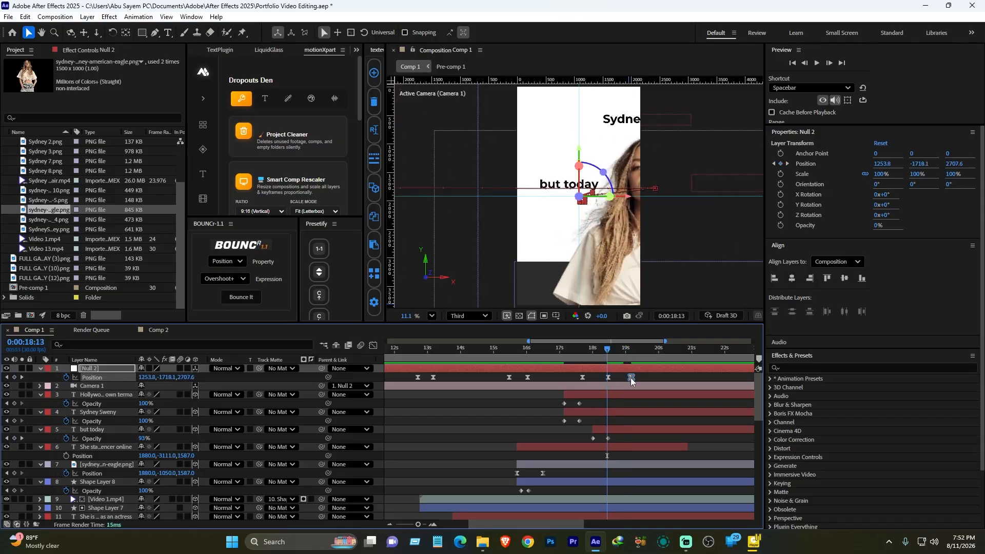
{"action": "key", "text": "Delete"}
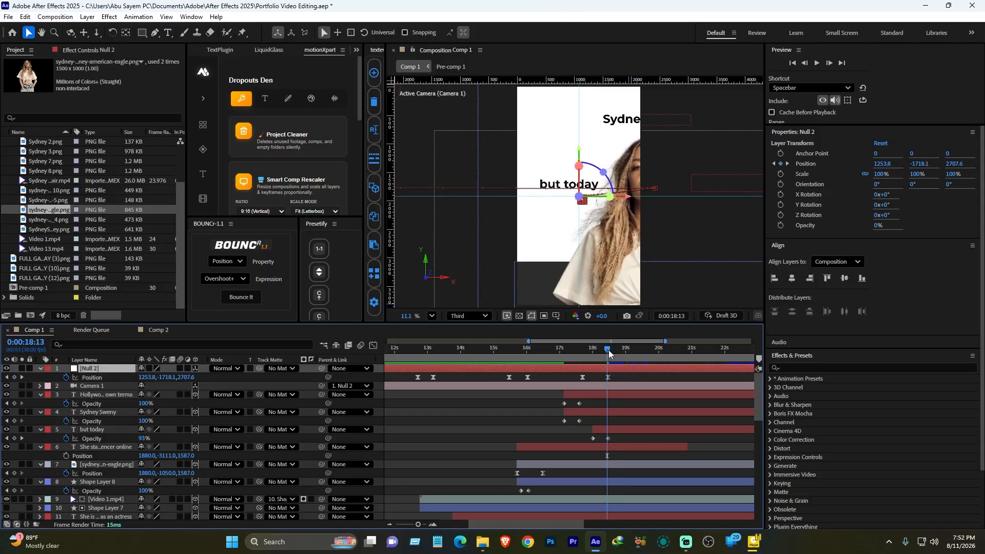
{"action": "left_click", "coordinate": [611, 353]}
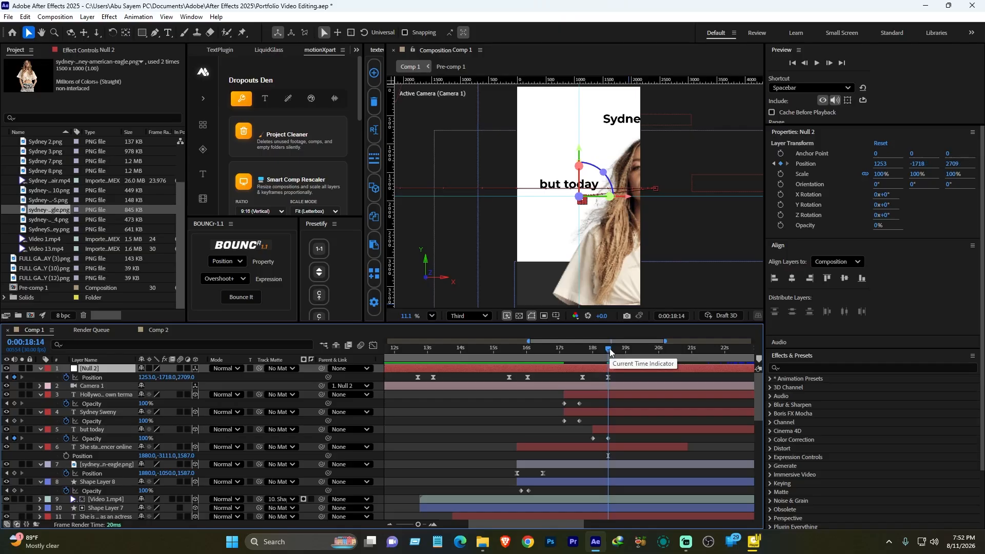
{"action": "key", "text": "space"}
{"action": "key", "text": "space"}
{"action": "key", "text": "space"}
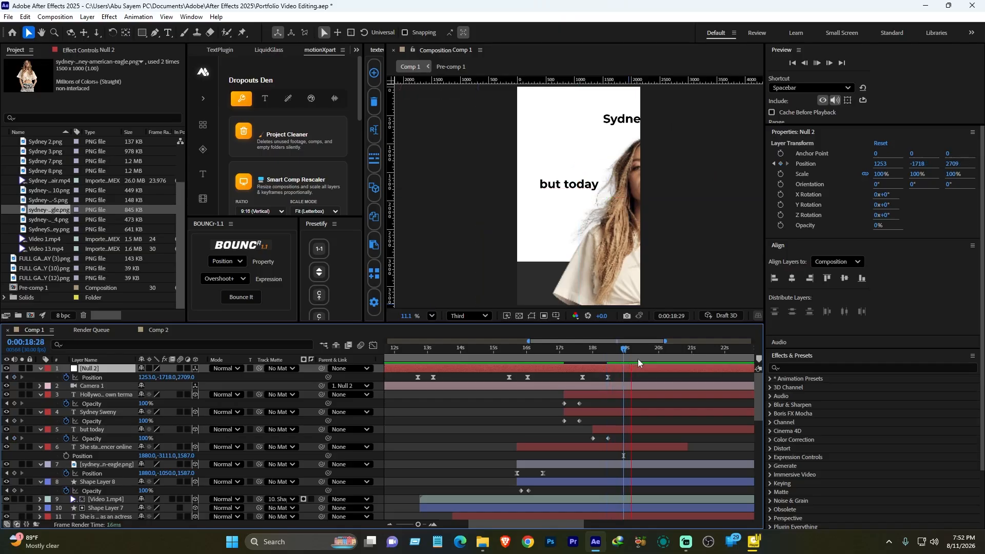
{"action": "key", "text": "space"}
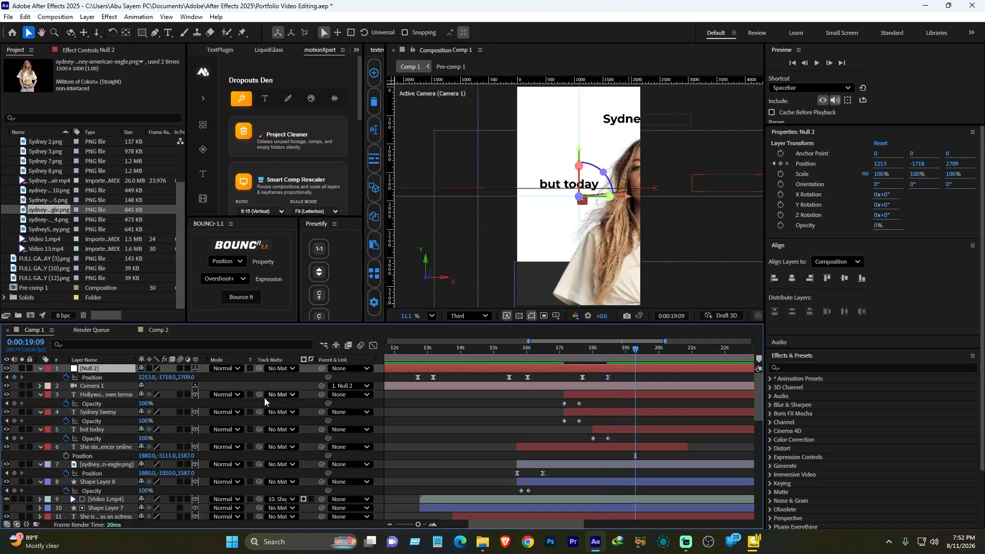
- Keyframe the current Null 2 Position at 0:00:19:09, set it to 1780, -1718, 2709 at 0:00:19:27, and hold it at 0:00:20:14
{"action": "left_click", "coordinate": [15, 377]}
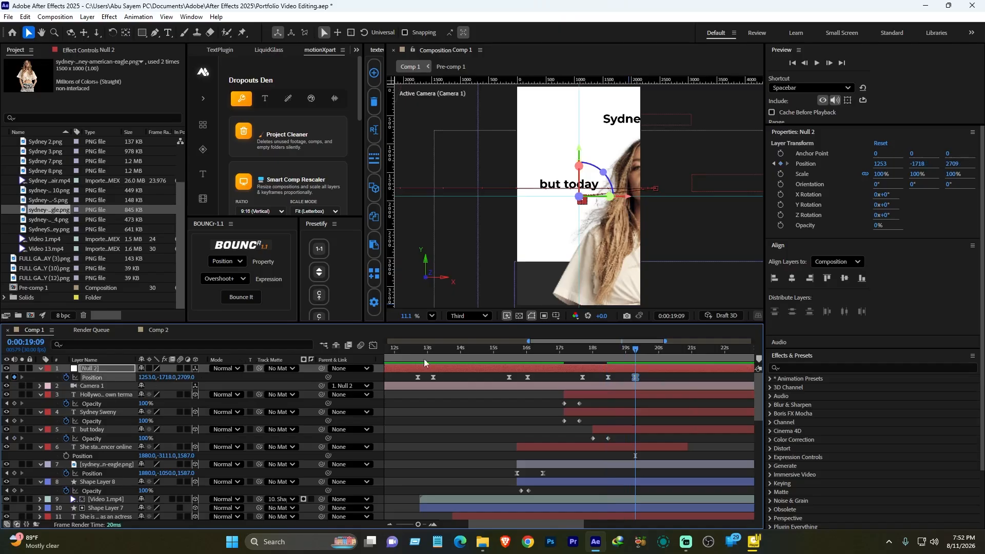
{"action": "left_click", "coordinate": [656, 353]}
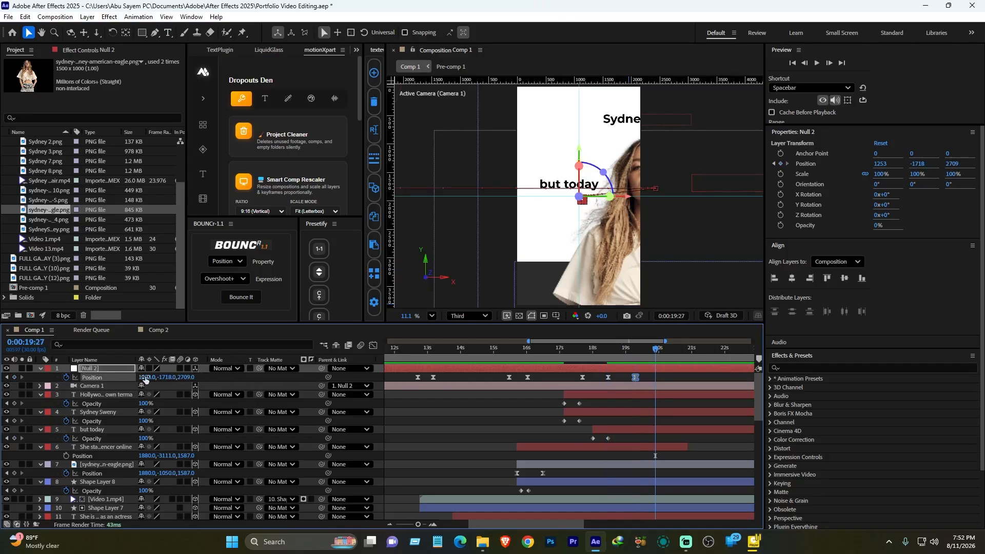
{"action": "left_click_drag", "start_coordinate": [145, 379], "coordinate": [415, 377]}
{"action": "key", "text": "space"}
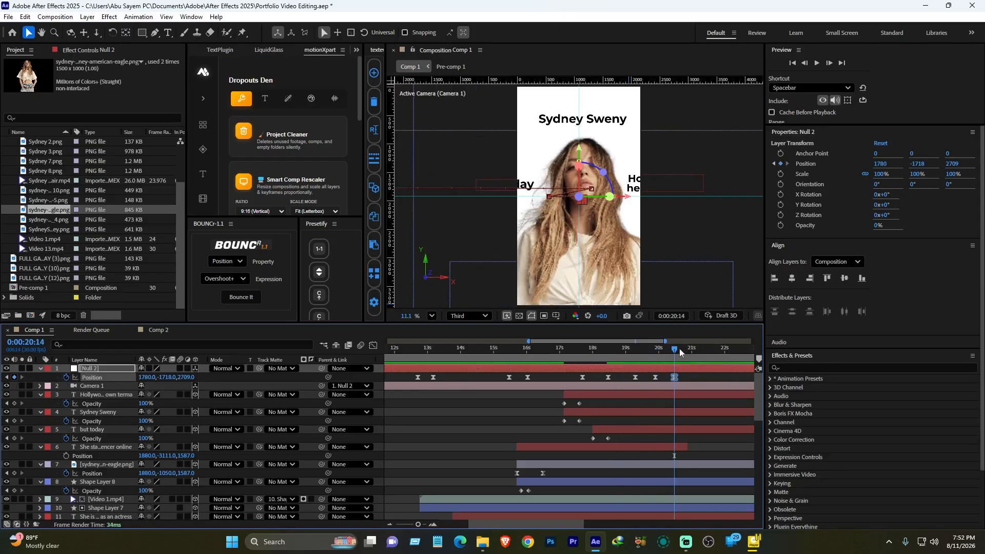
- Set the Null 2 Position to 2375, -1718, 2709 at 0:00:21:05 so the camera moves across to the "Hollywood on" text
{"action": "left_click_drag", "start_coordinate": [680, 352], "coordinate": [697, 354]}
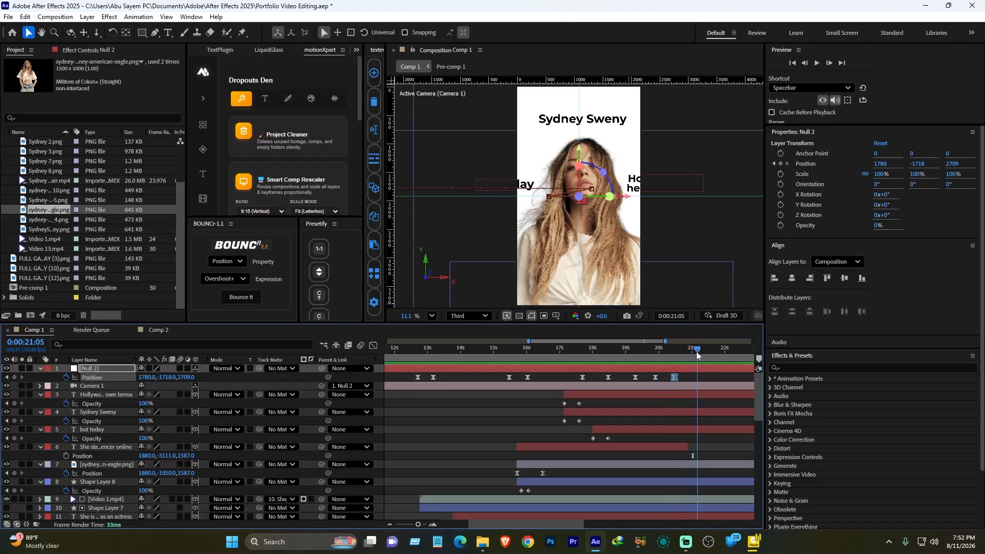
{"action": "left_click_drag", "start_coordinate": [164, 377], "coordinate": [254, 379]}
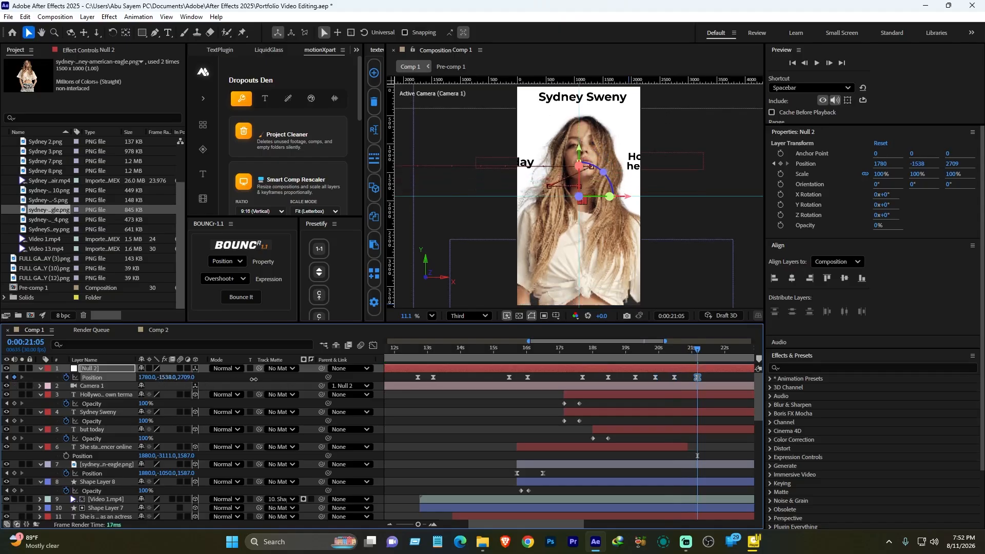
{"action": "key", "text": "ctrl+z"}
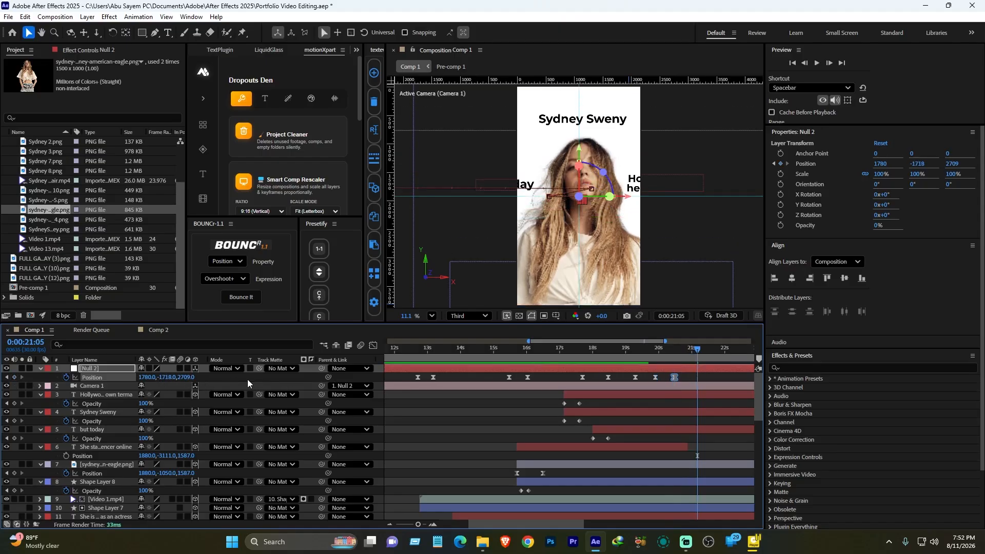
{"action": "left_click_drag", "start_coordinate": [144, 377], "coordinate": [458, 384]}
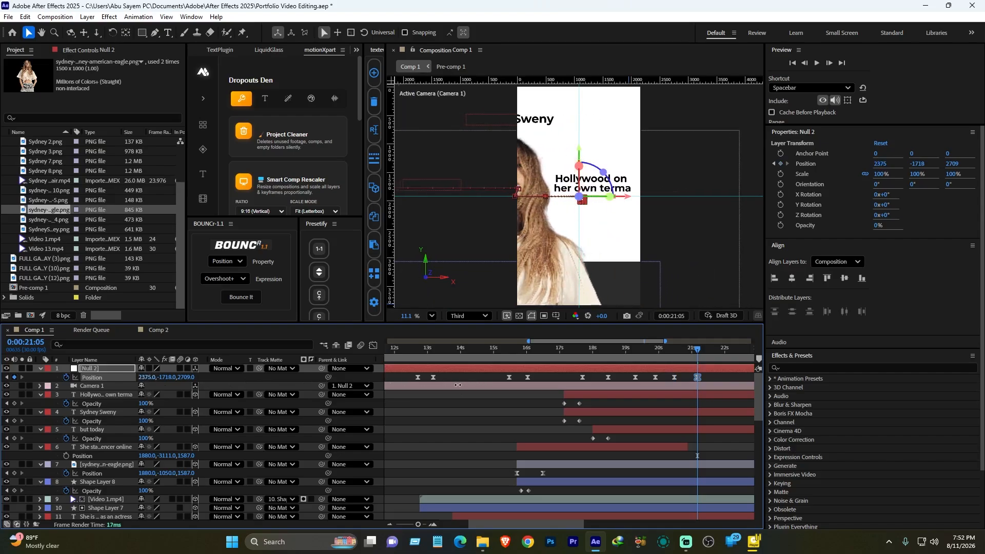
- Correct the second line of the Hollywood text layer to "her own term" and scrub through the camera move
{"action": "double_click", "coordinate": [626, 189]}
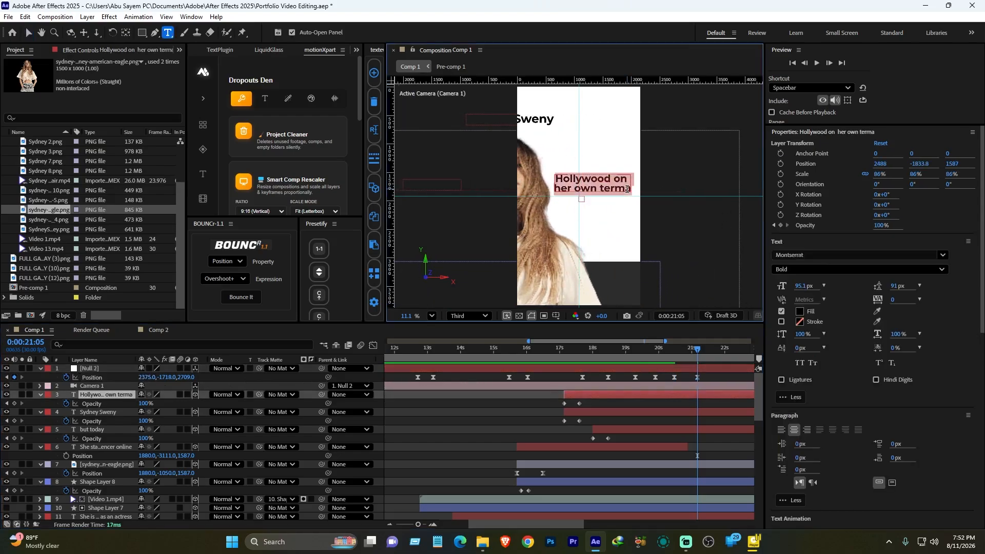
{"action": "left_click_drag", "start_coordinate": [627, 188], "coordinate": [634, 189]}
{"action": "key", "text": "BackSpace"}
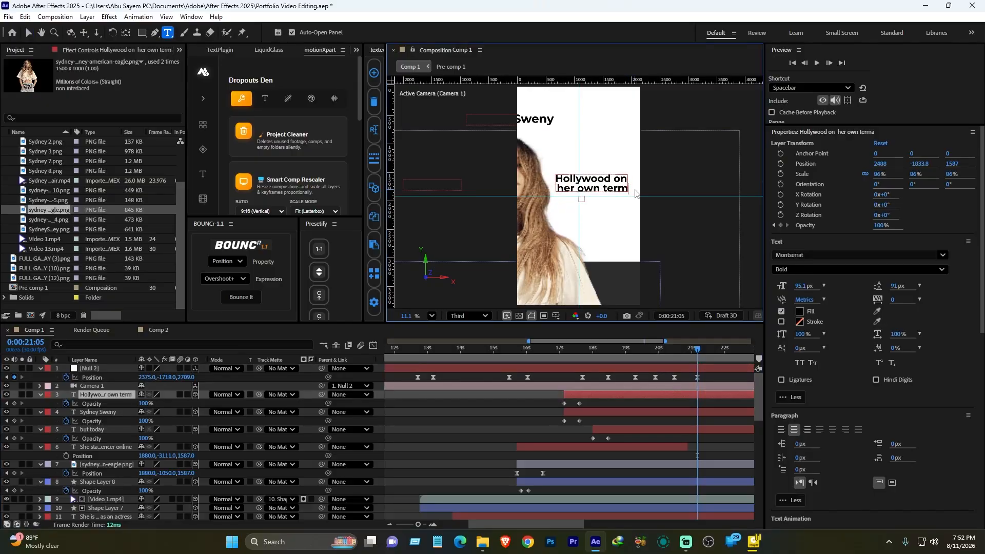
{"action": "left_click", "coordinate": [723, 402]}
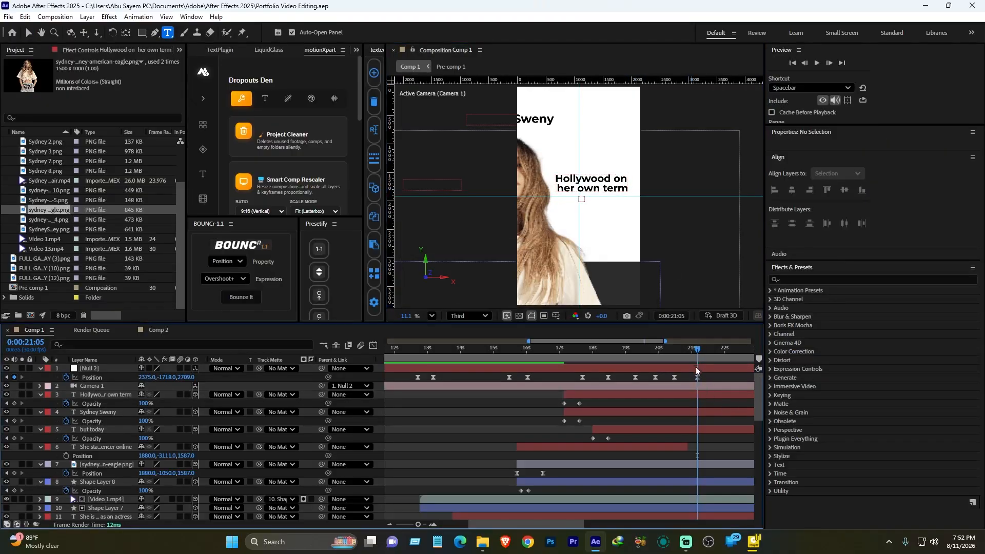
{"action": "mouse_move", "coordinate": [697, 351]}
{"action": "left_mouse_down"}
{"action": "mouse_move", "coordinate": [671, 362]}
{"action": "mouse_move", "coordinate": [695, 364]}
{"action": "left_mouse_up"}
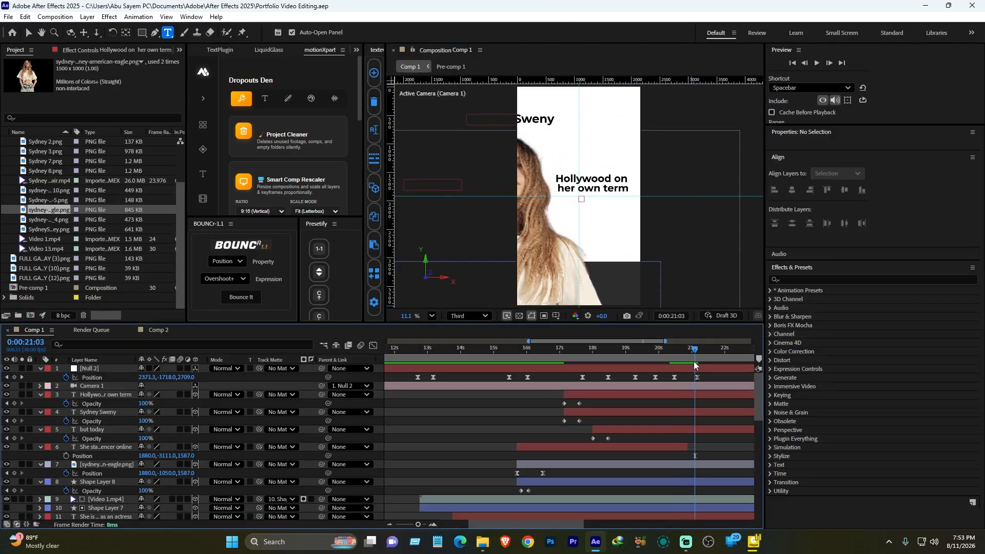
- Give the Shape Layer 8 rectangle a blue fill and remove its stroke
{"action": "left_click", "coordinate": [103, 483]}
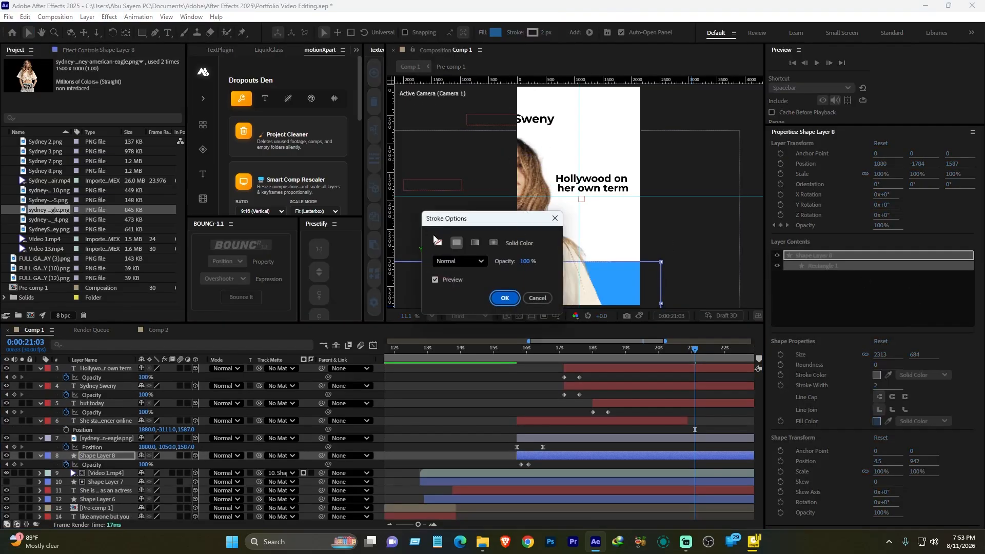
{"action": "left_click", "coordinate": [441, 243]}
{"action": "left_click", "coordinate": [504, 298]}
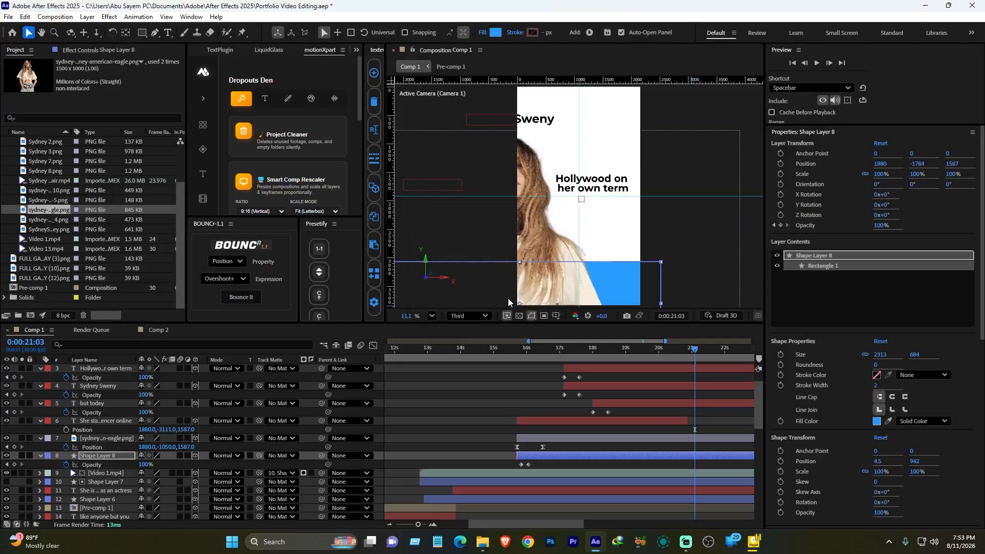
{"action": "left_click", "coordinate": [730, 427]}
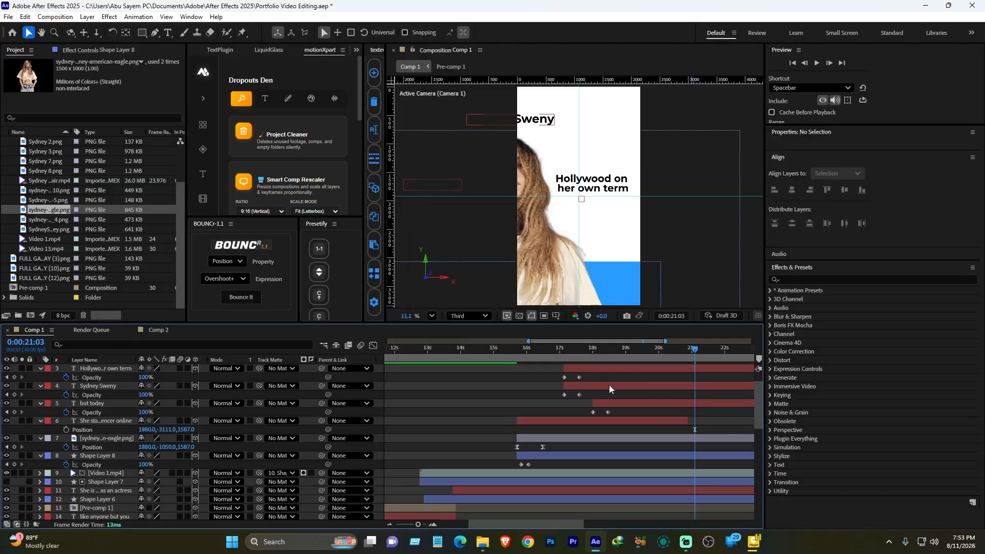
- Delay "Sydney Sweny" so its fade-in ends at 0:00:19:08 and "Hollywood on her own term" so its fade-in ends at 0:00:20:14, and preview
{"action": "scroll", "coordinate": [617, 379], "scroll_direction": "up", "scroll_amount": 1}
{"action": "left_click_drag", "start_coordinate": [604, 349], "coordinate": [634, 358]}
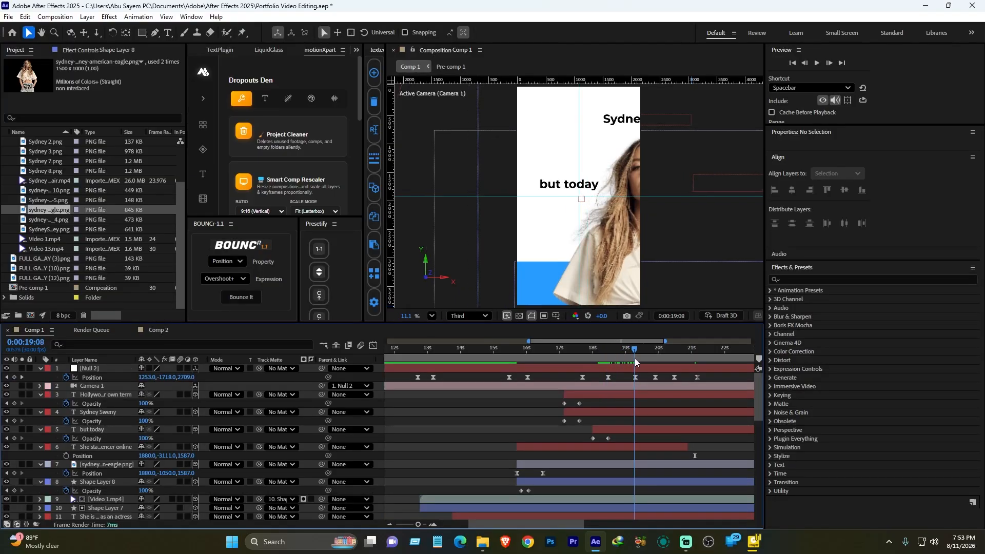
{"action": "left_click_drag", "start_coordinate": [603, 412], "coordinate": [709, 397]}
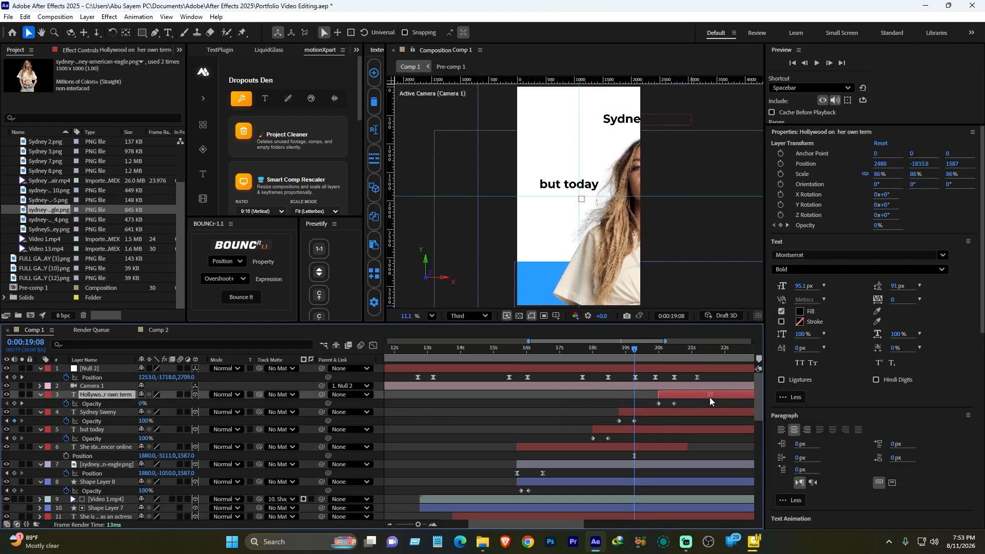
{"action": "left_click_drag", "start_coordinate": [636, 348], "coordinate": [675, 360]}
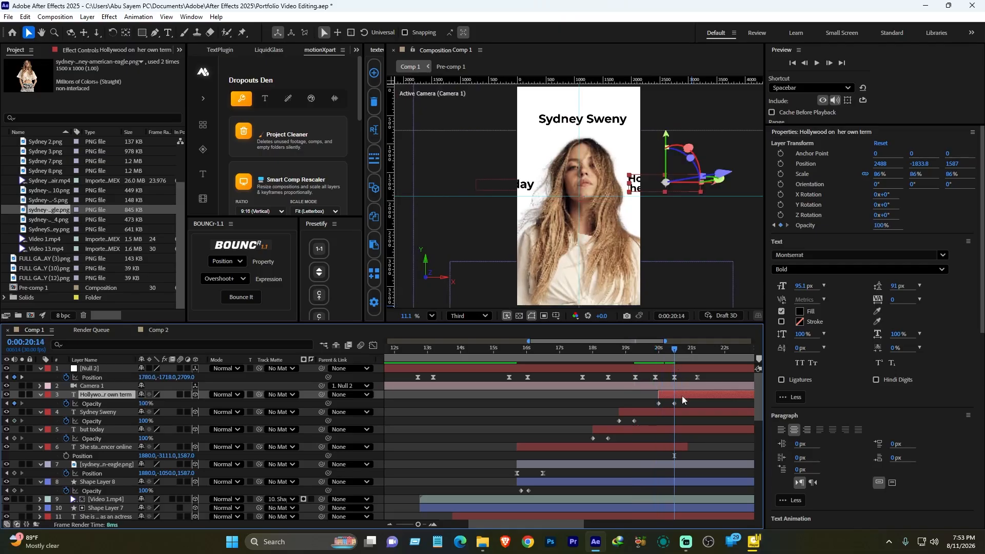
{"action": "left_click_drag", "start_coordinate": [676, 347], "coordinate": [580, 352]}
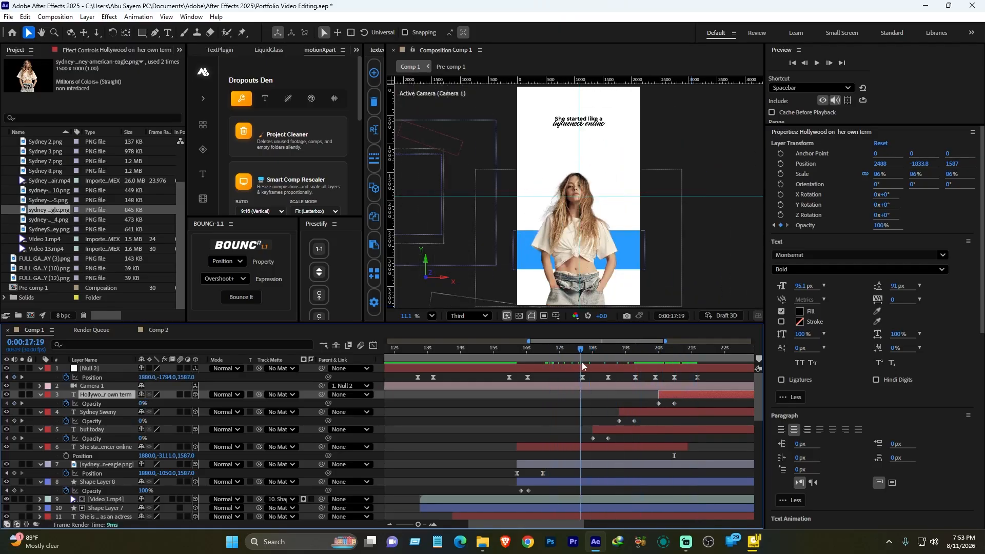
{"action": "key", "text": "space"}
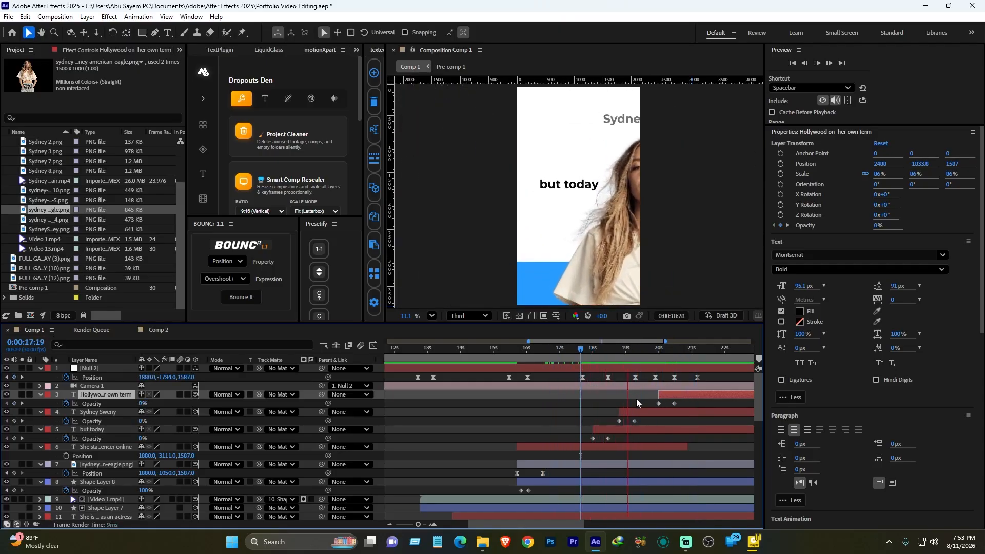
- Delay the "Sydney Sweny" layer further to start at about 0:00:19:08, and play back the camera move to check its fade-in
{"action": "left_click_drag", "start_coordinate": [610, 352], "coordinate": [635, 358]}
{"action": "left_click_drag", "start_coordinate": [645, 410], "coordinate": [648, 410]}
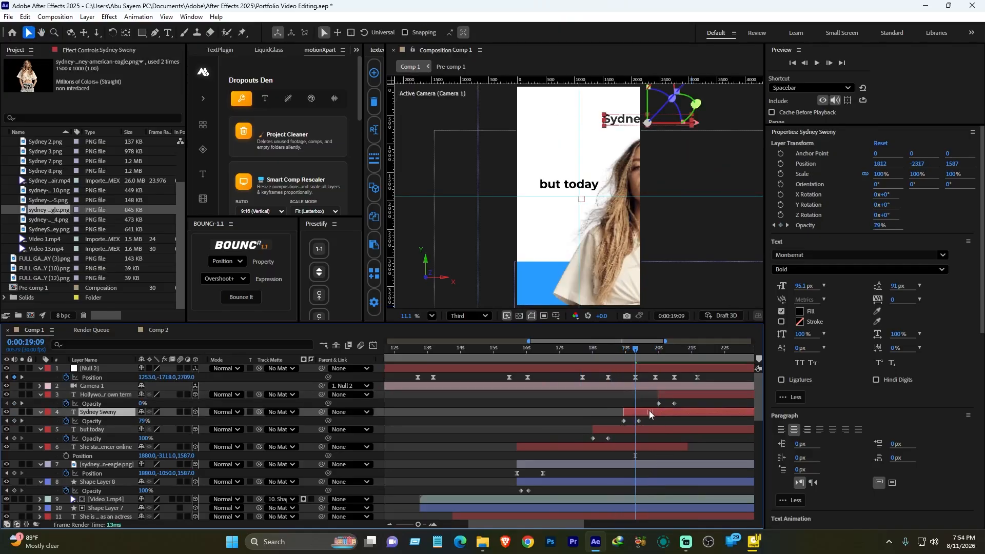
{"action": "key", "text": "space"}
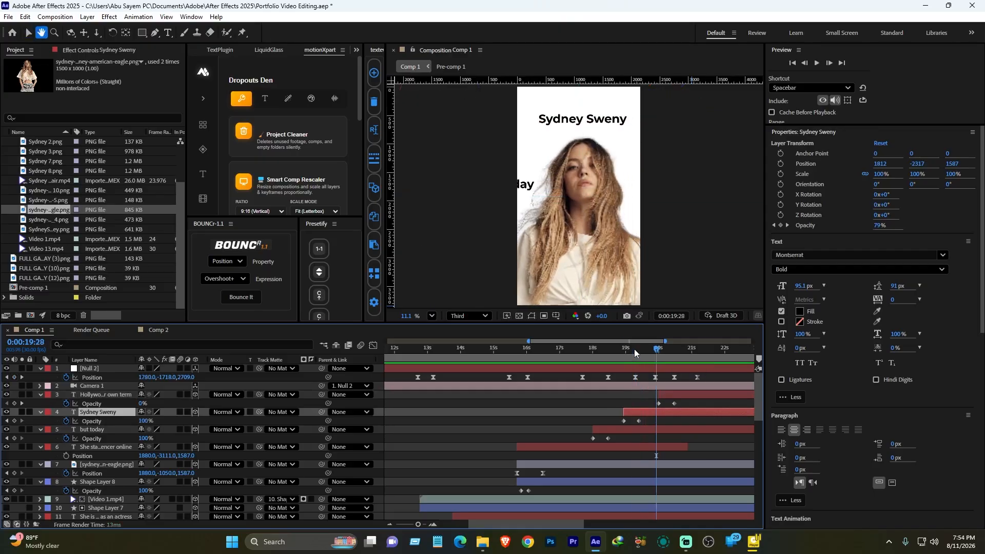
{"action": "key", "text": "space"}
{"action": "left_click_drag", "start_coordinate": [626, 352], "coordinate": [627, 358]}
{"action": "left_click_drag", "start_coordinate": [646, 411], "coordinate": [657, 414]}
{"action": "key", "text": "space"}
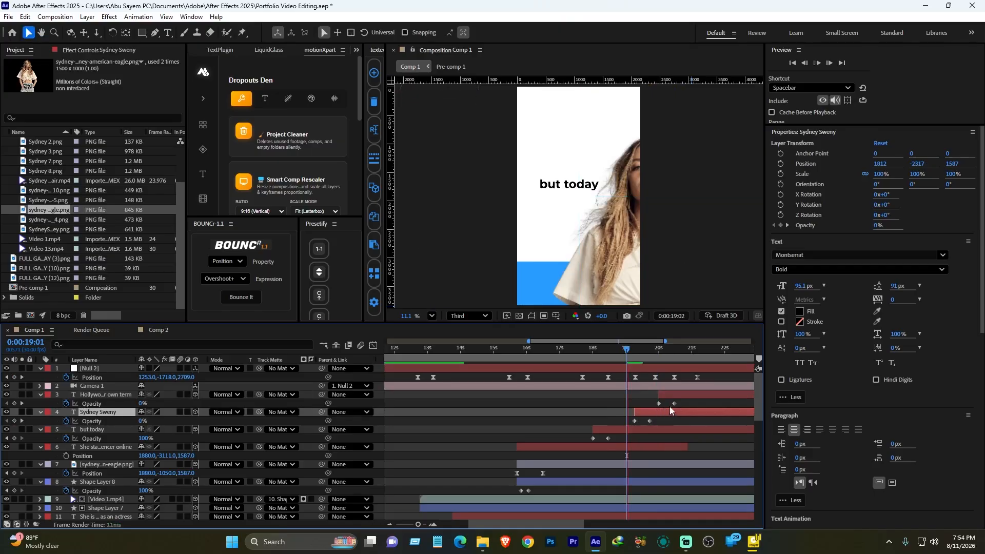
{"action": "key", "text": "space"}
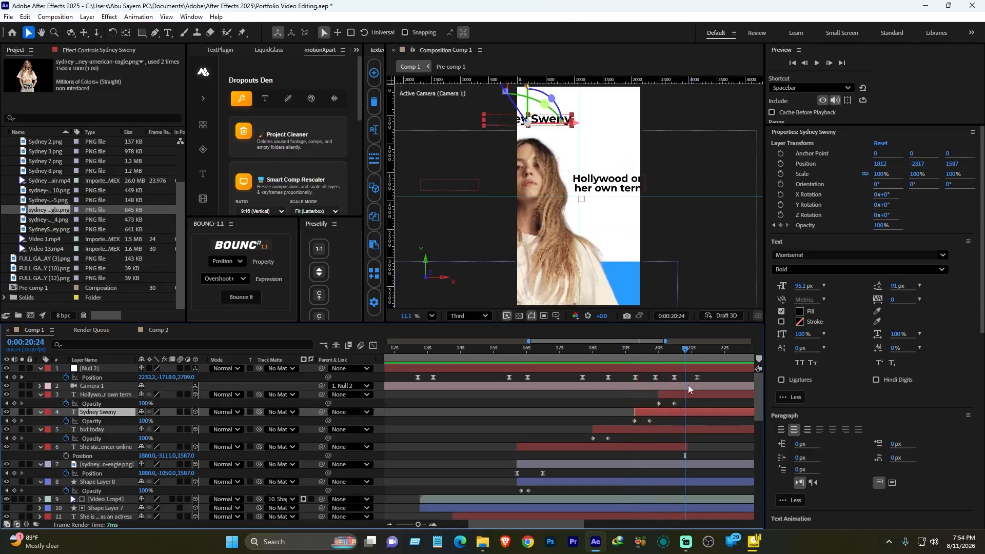
- Delay the "Hollywood on her own term" layer to start at about 0:00:20:13 and play back its fade-in
{"action": "left_click_drag", "start_coordinate": [680, 393], "coordinate": [695, 399]}
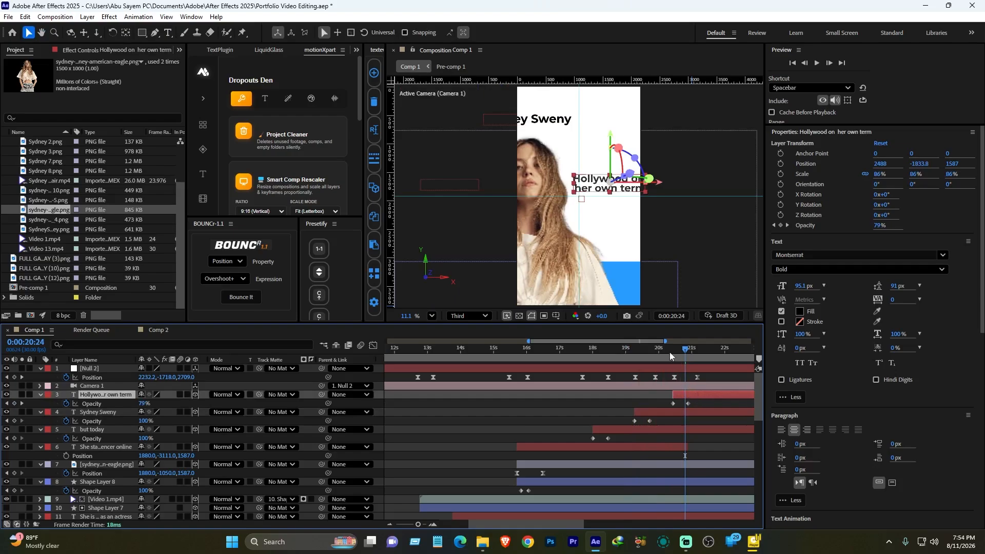
{"action": "left_click", "coordinate": [666, 352]}
{"action": "key", "text": "space"}
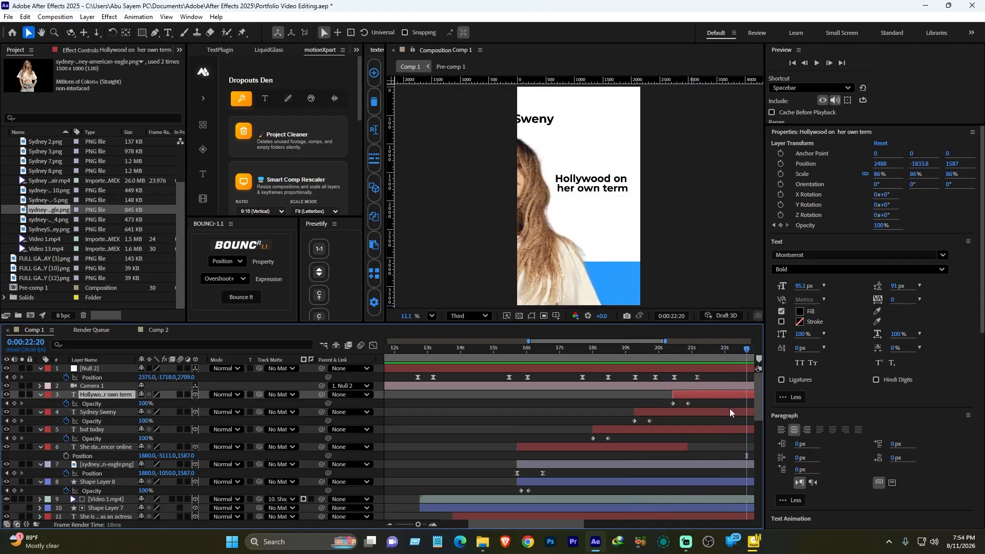
{"action": "key", "text": "space"}
- Show the full 30-second timeline, look over the layer stack, and play the composition from 0:00:00:00
{"action": "left_click_drag", "start_coordinate": [398, 352], "coordinate": [349, 350]}
{"action": "left_click_drag", "start_coordinate": [408, 524], "coordinate": [382, 523]}
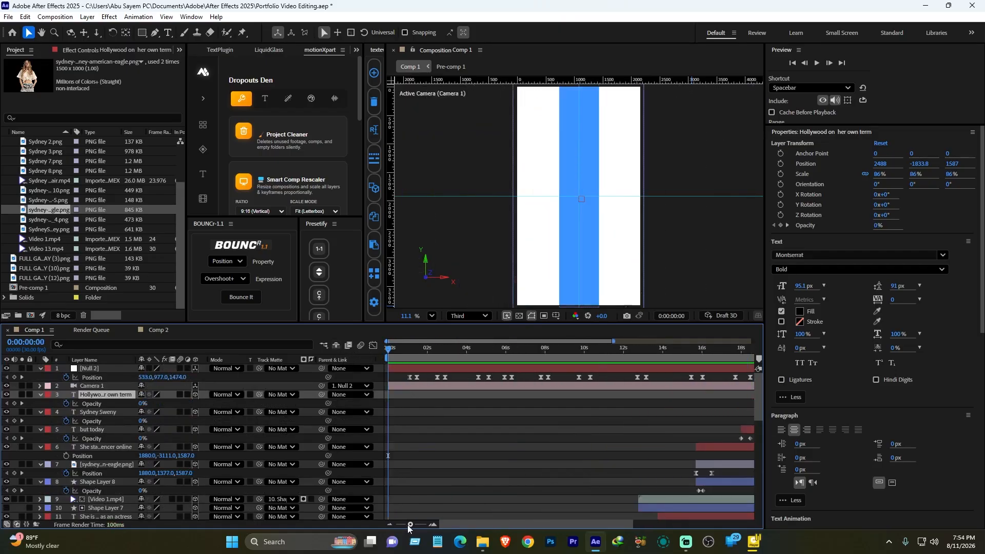
{"action": "scroll", "coordinate": [657, 467], "scroll_direction": "down", "scroll_amount": 15}
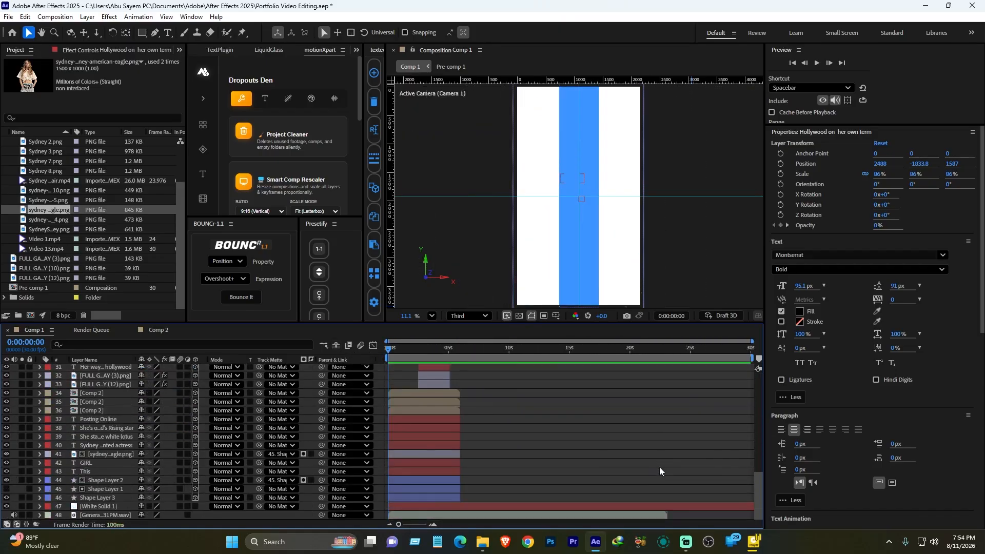
{"action": "scroll", "coordinate": [660, 468], "scroll_direction": "up", "scroll_amount": 15}
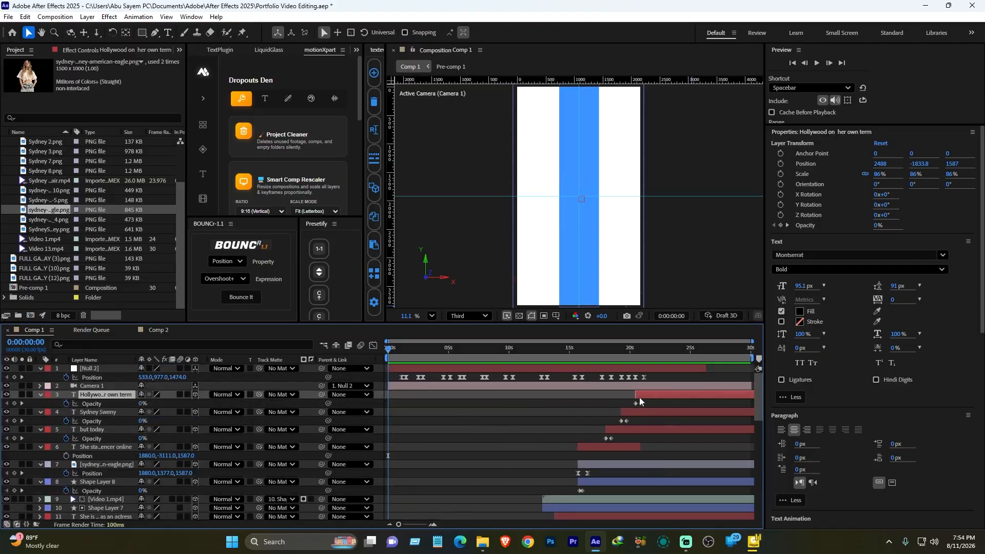
{"action": "scroll", "coordinate": [473, 439], "scroll_direction": "down", "scroll_amount": 15}
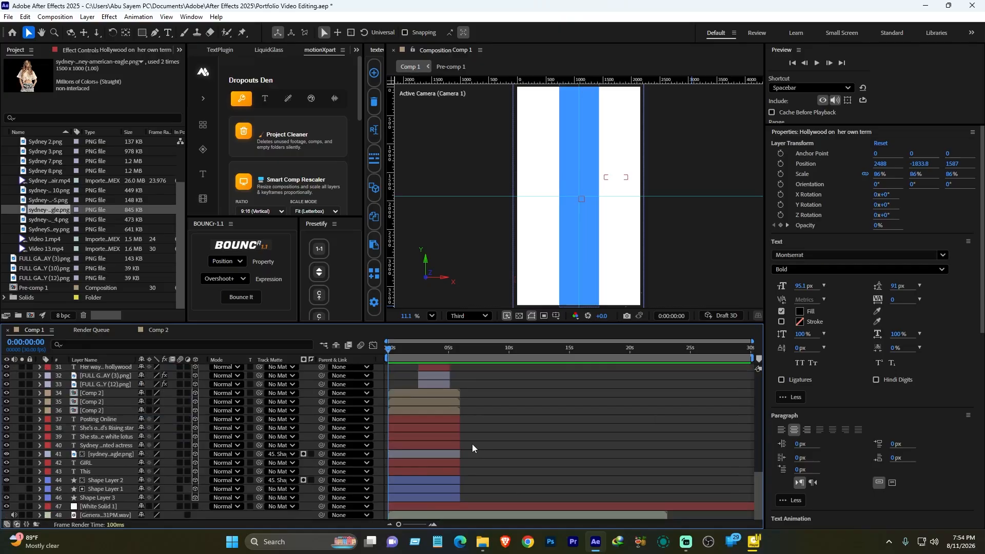
{"action": "key", "text": "space"}
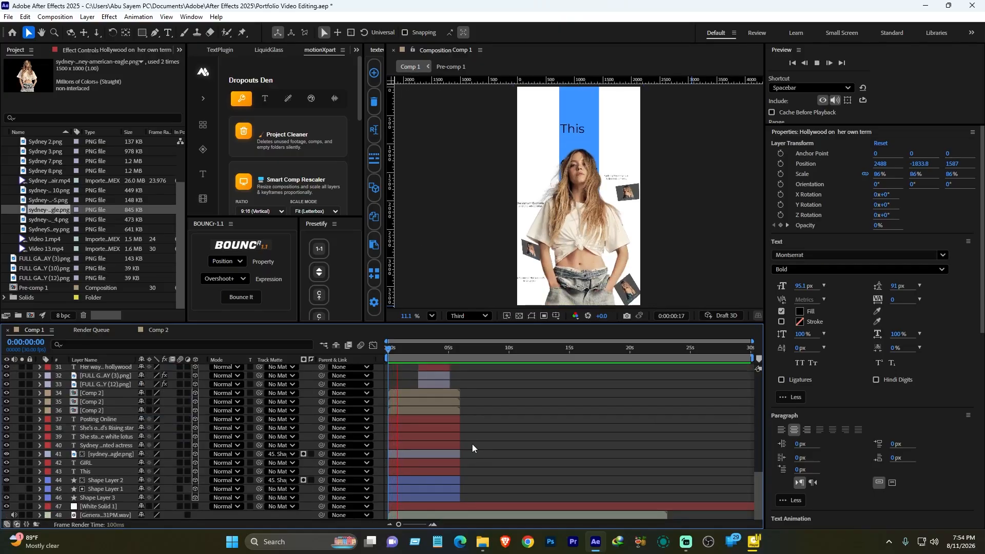